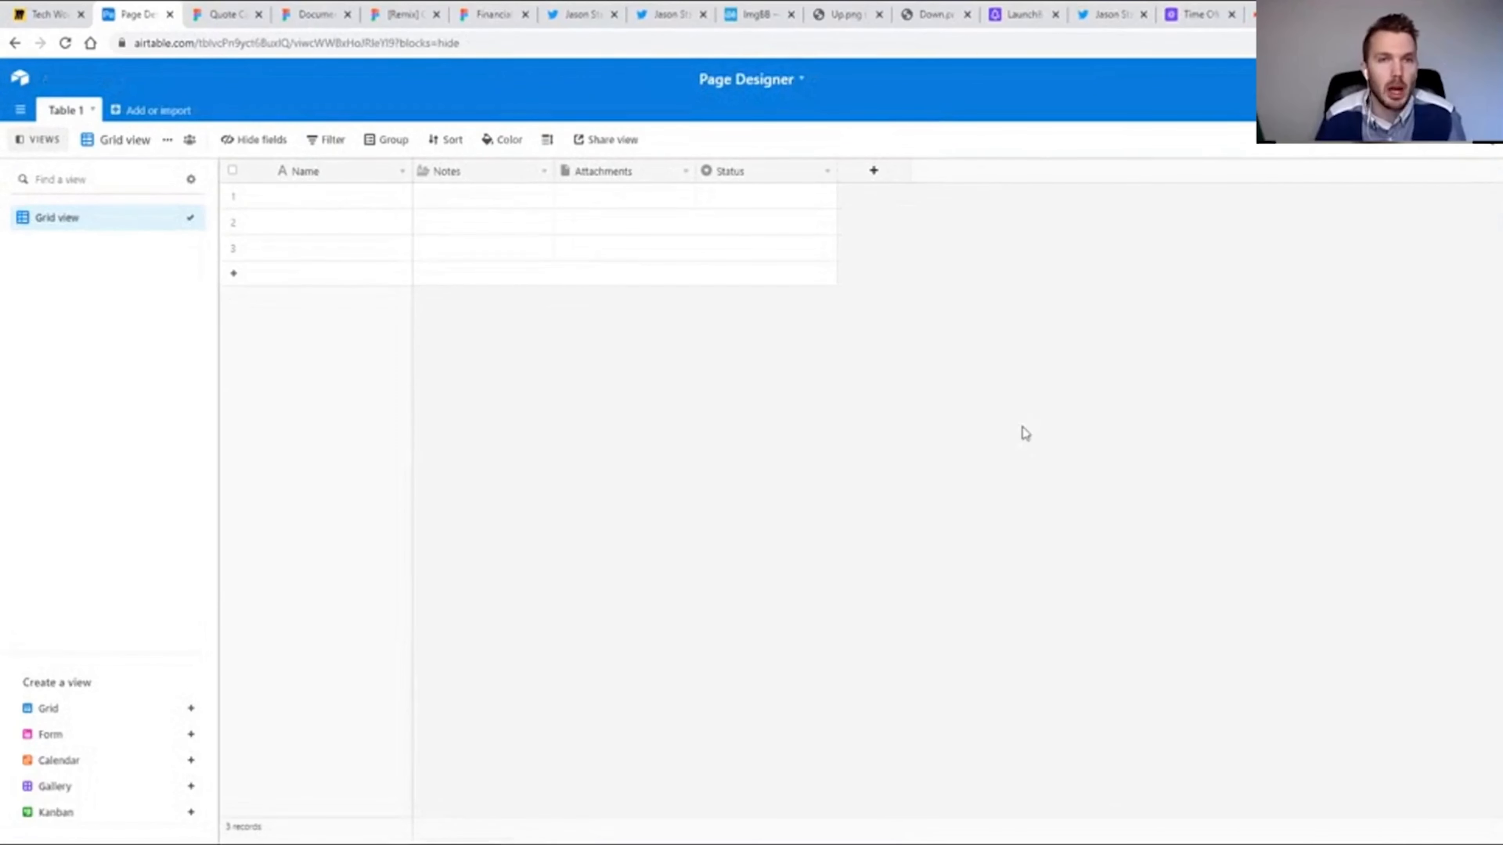
Install the Page designer app in the base, keep Table 1 with Letter size in portrait, and widen the table area beside it.
left_click(1471, 109)
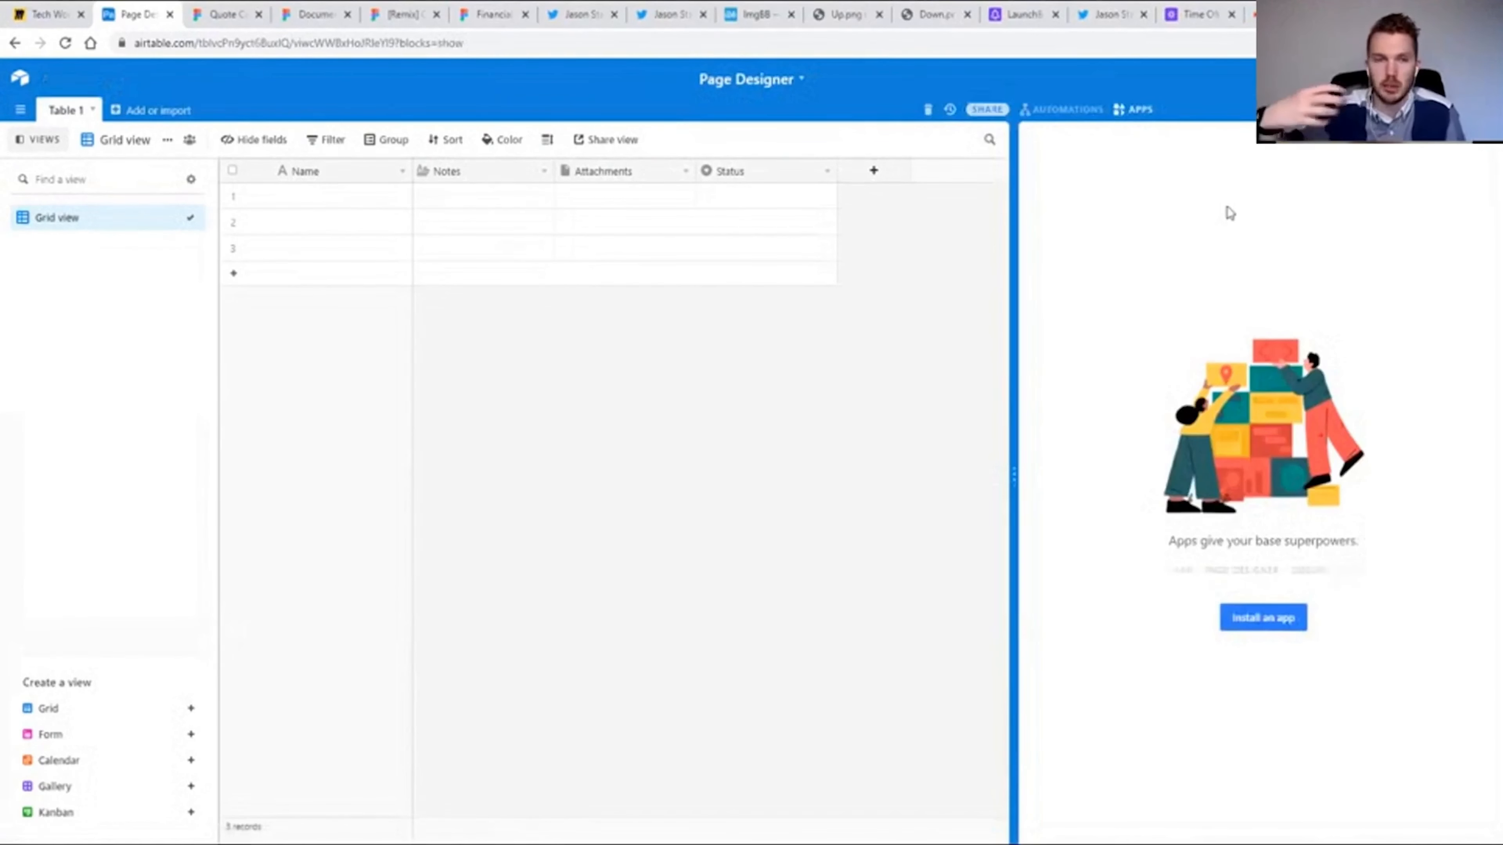
left_click(1265, 618)
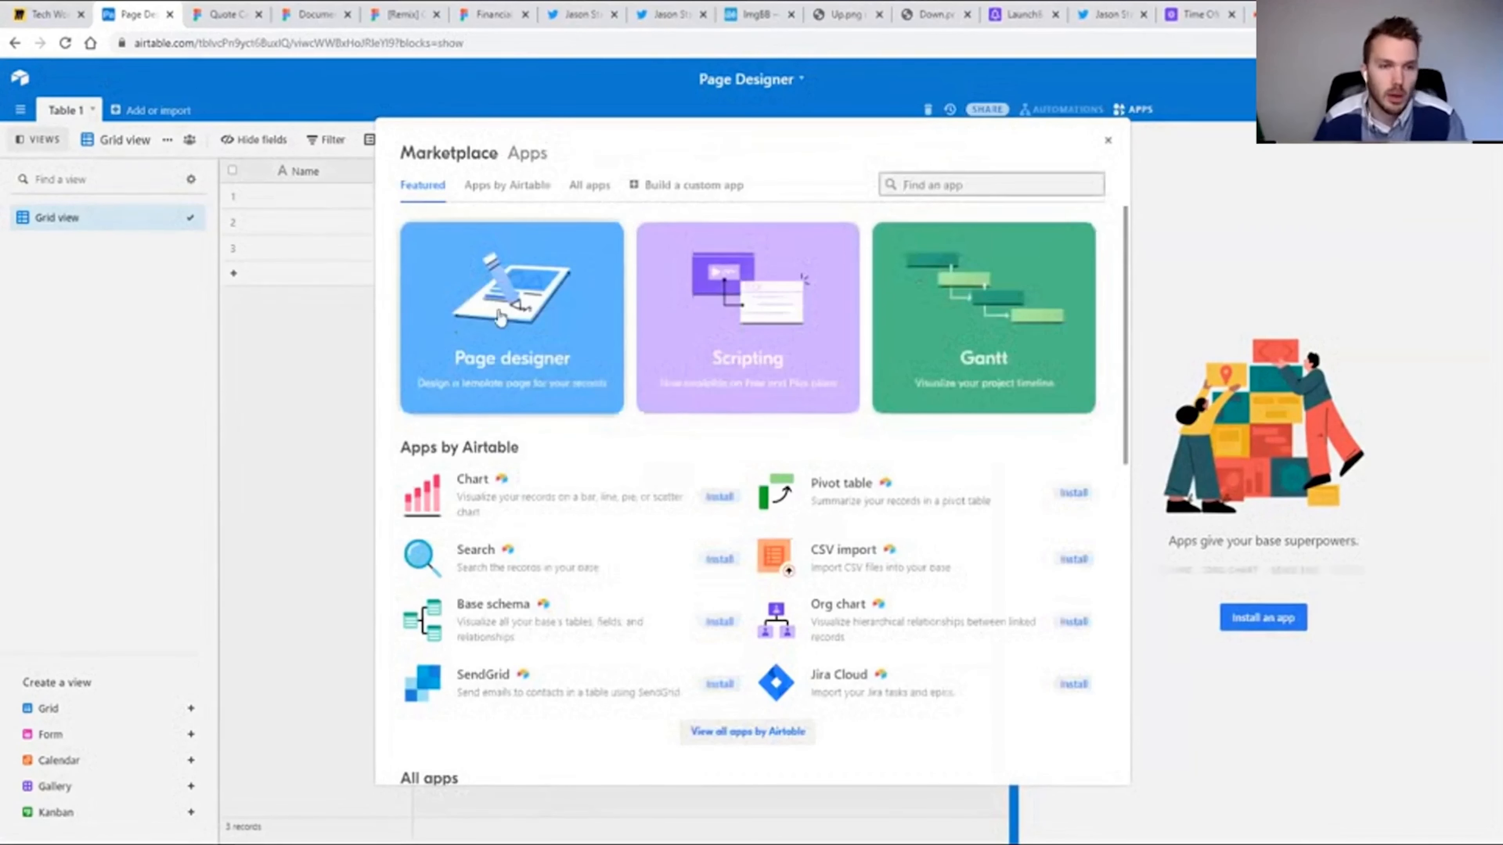
left_click(499, 324)
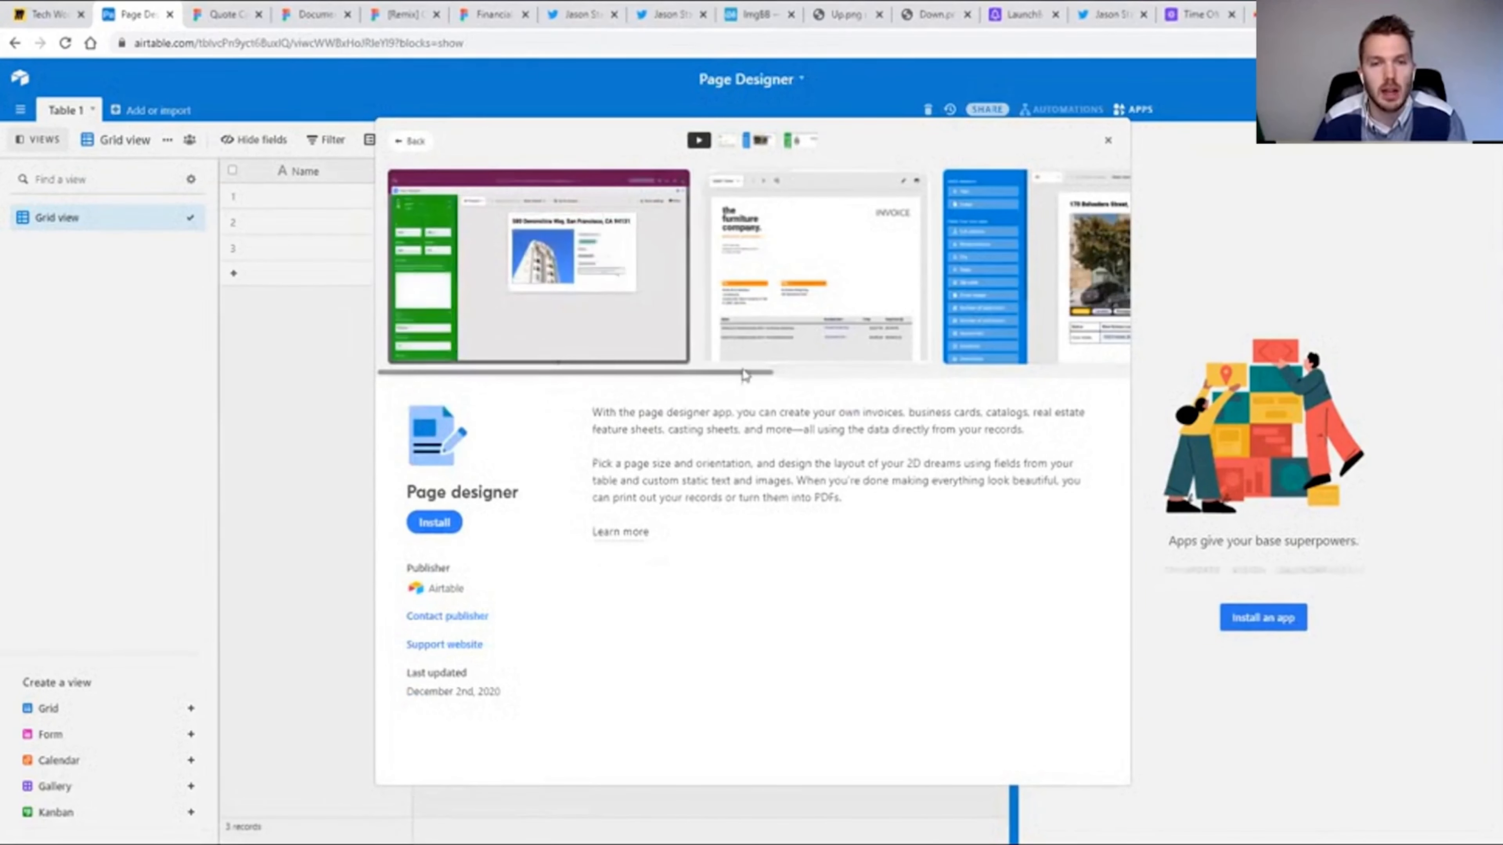
scroll(836, 373, "right", 1)
scroll(836, 379, "right", 5)
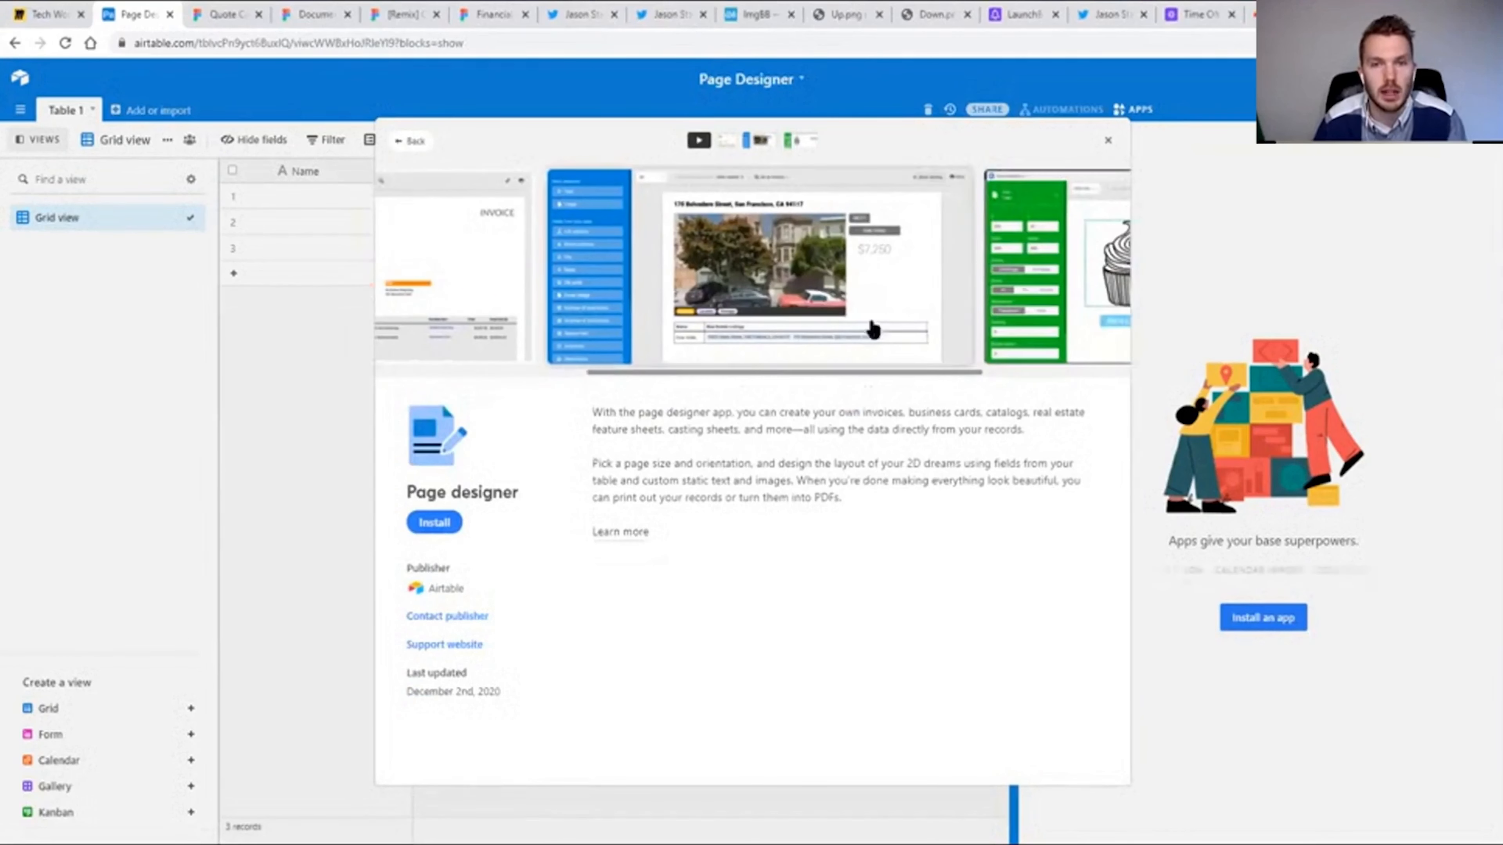
scroll(1062, 378, "right", 5)
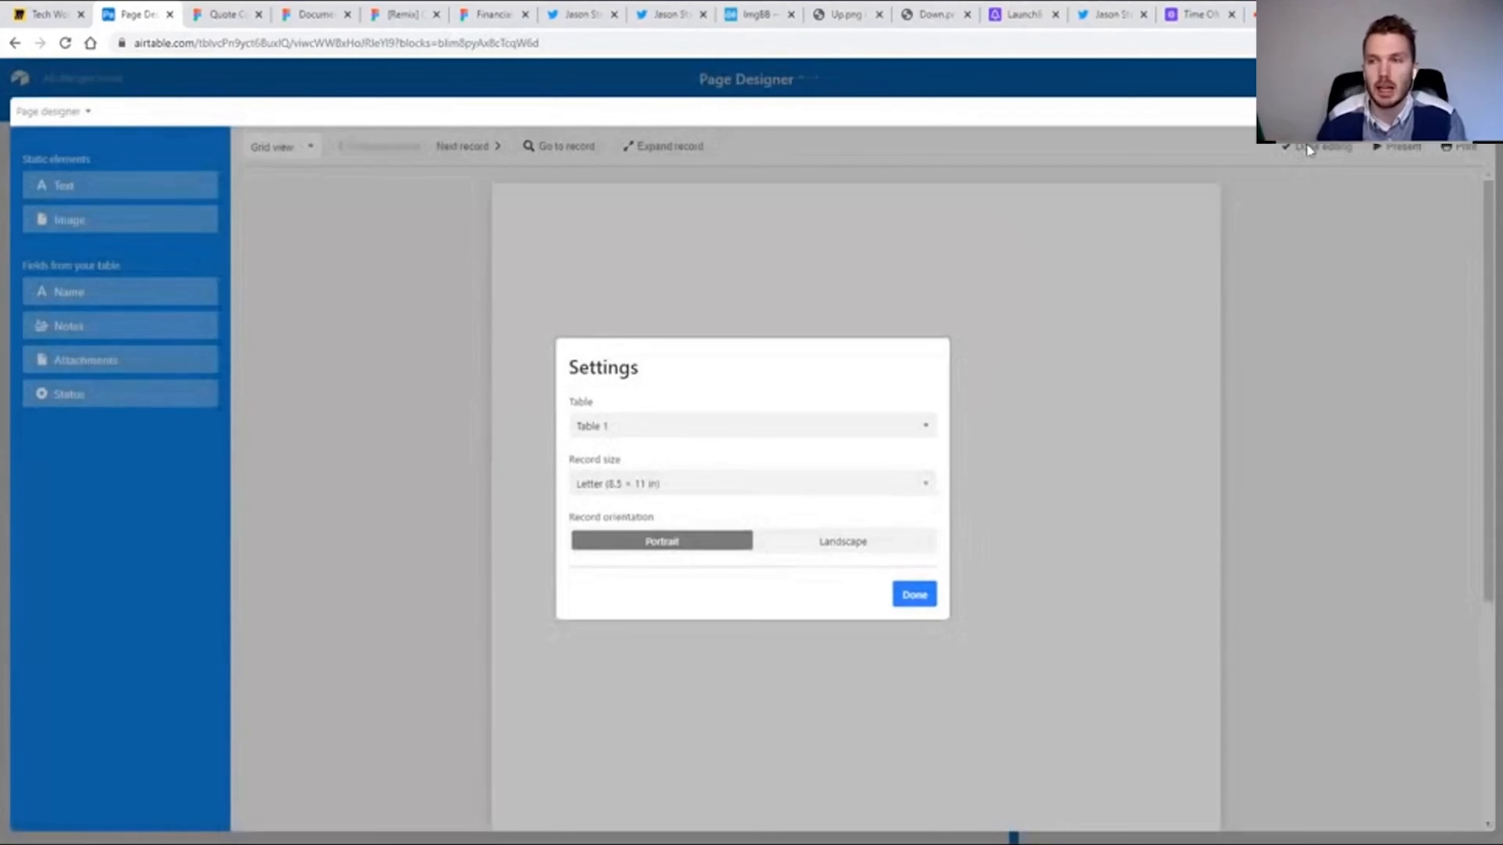
left_click(913, 594)
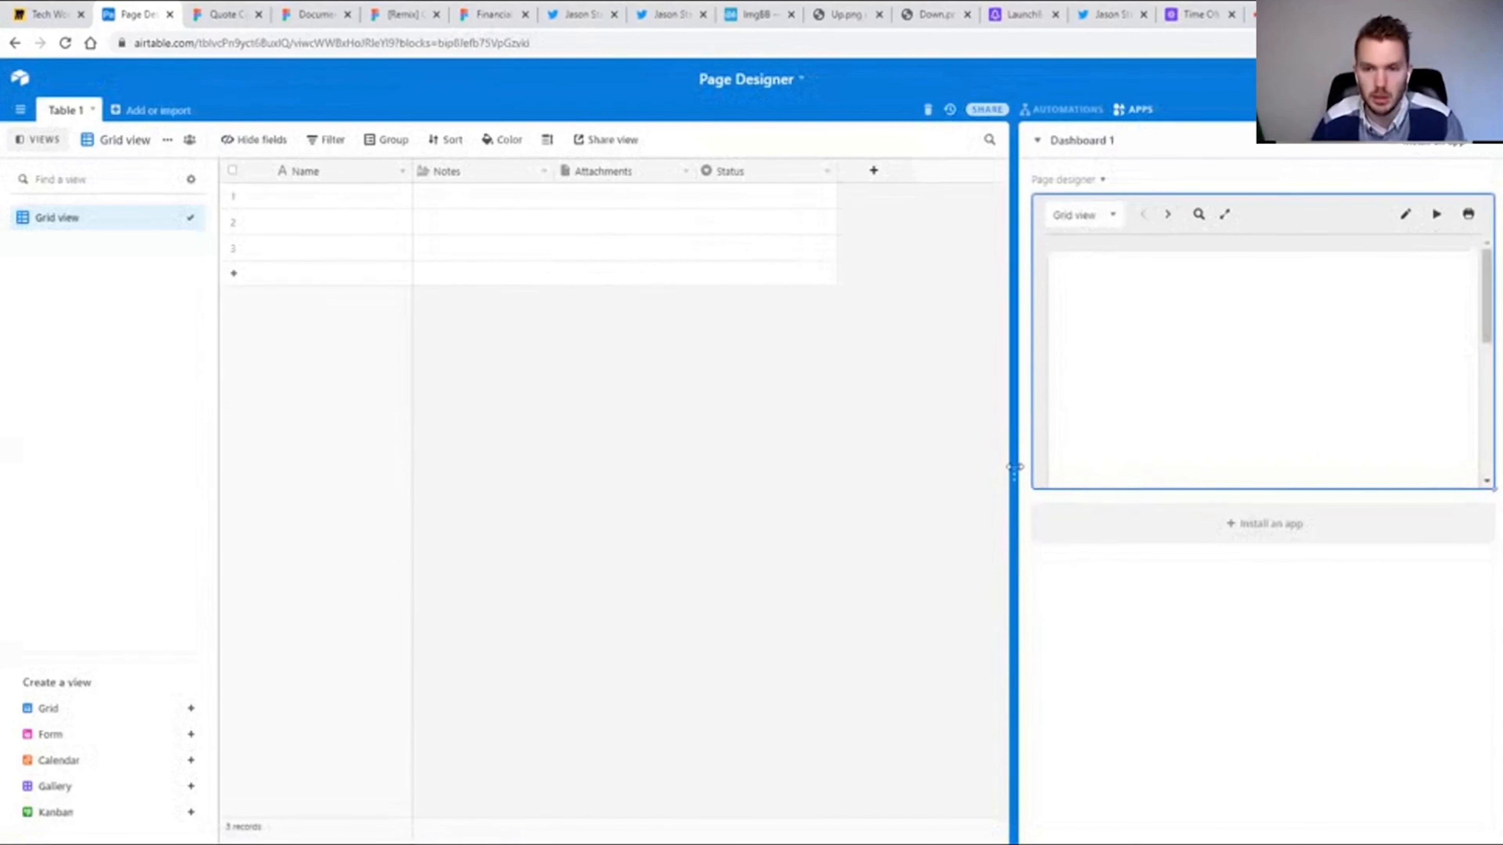
left_click_drag(1014, 471, 1153, 448)
Rename the table's primary field to ID and change its type to Autonumber.
double_click(307, 172)
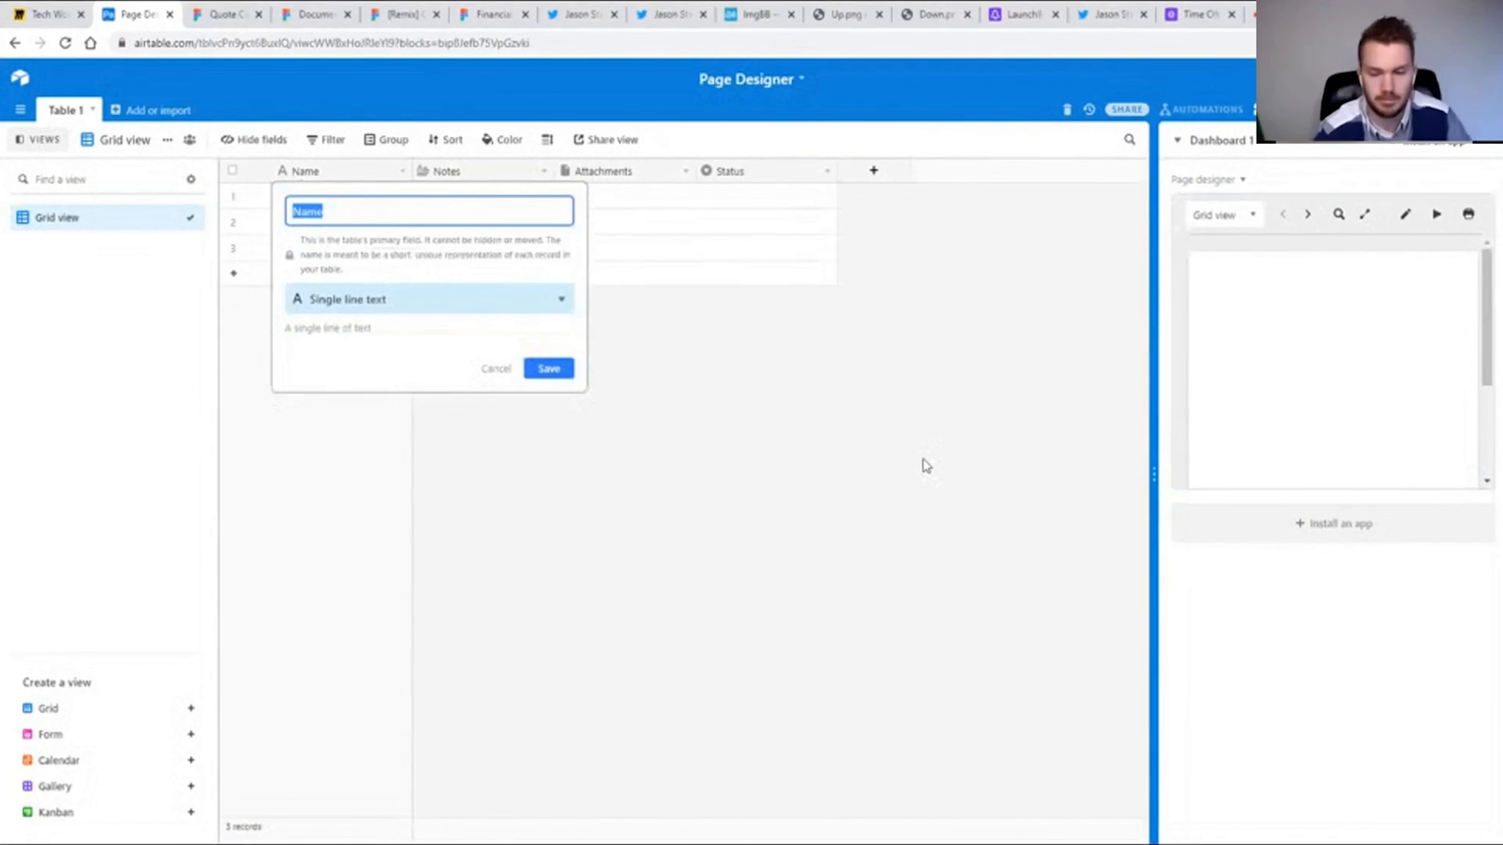
type("ID")
key("Tab")
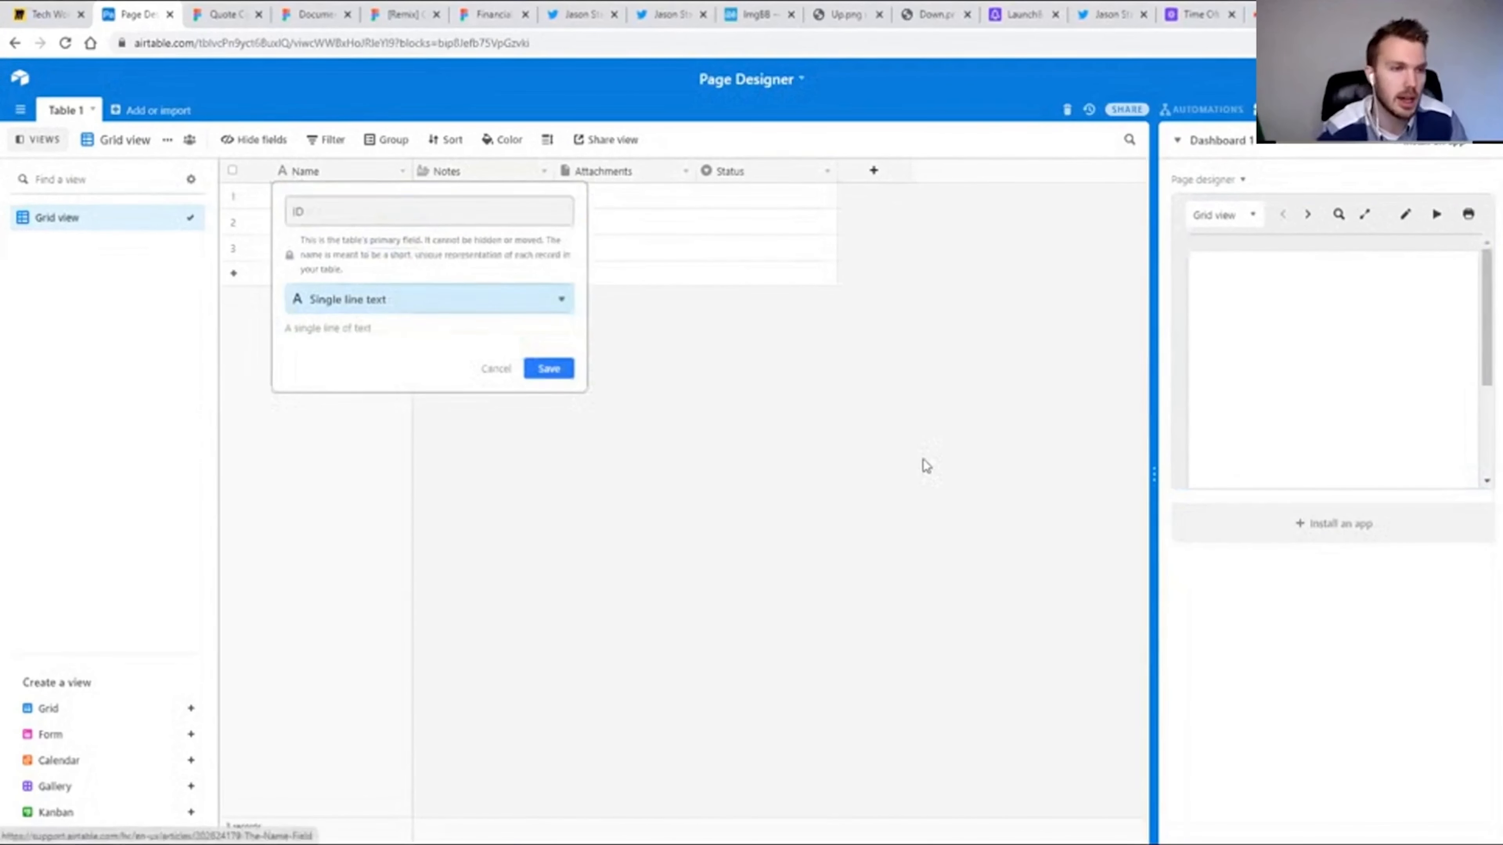
type("aud")
key("BackSpace")
key("Return")
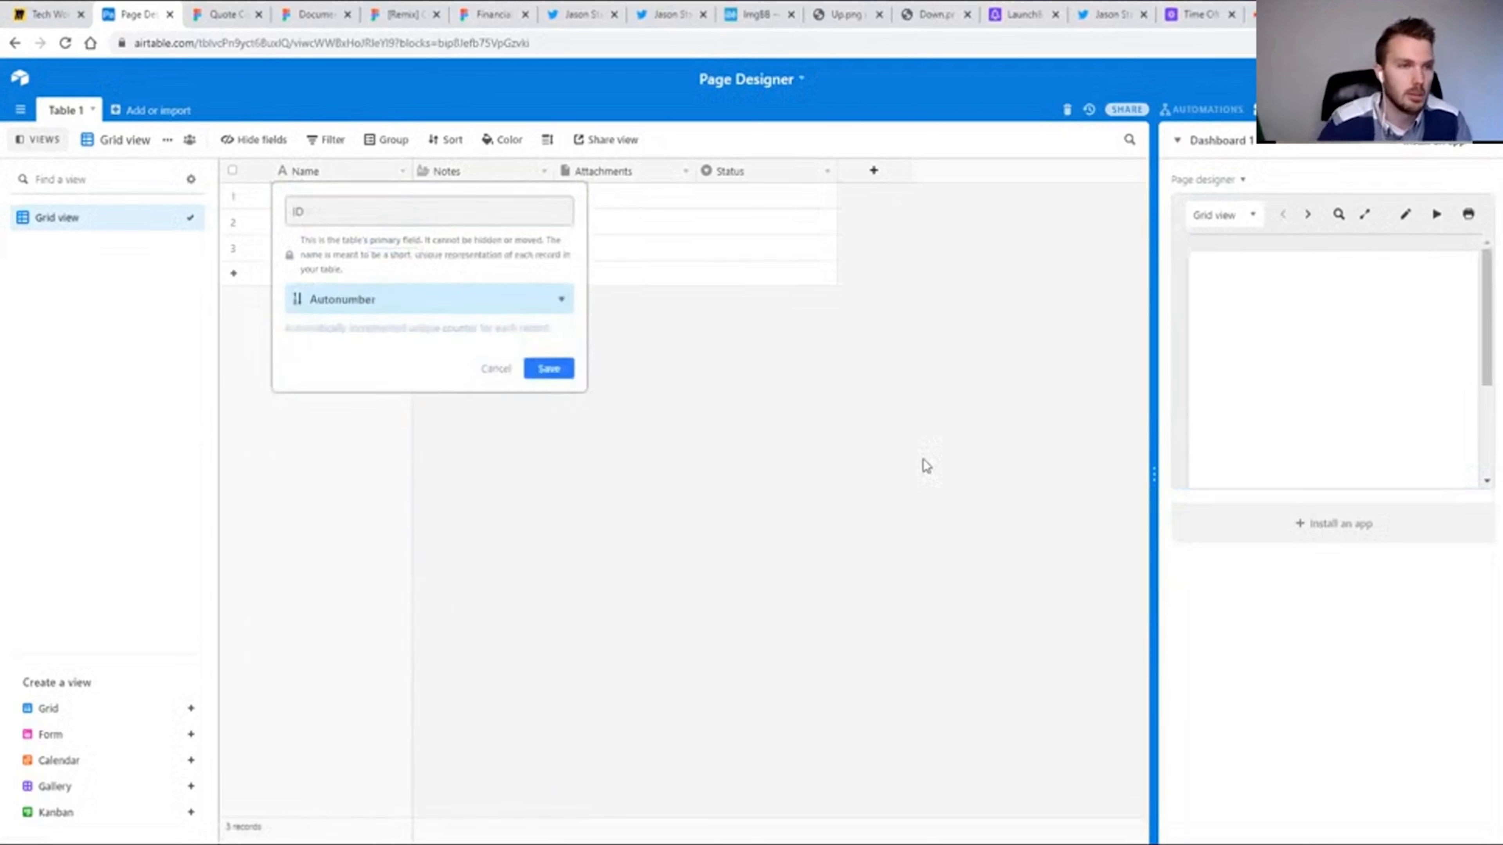
left_click(559, 368)
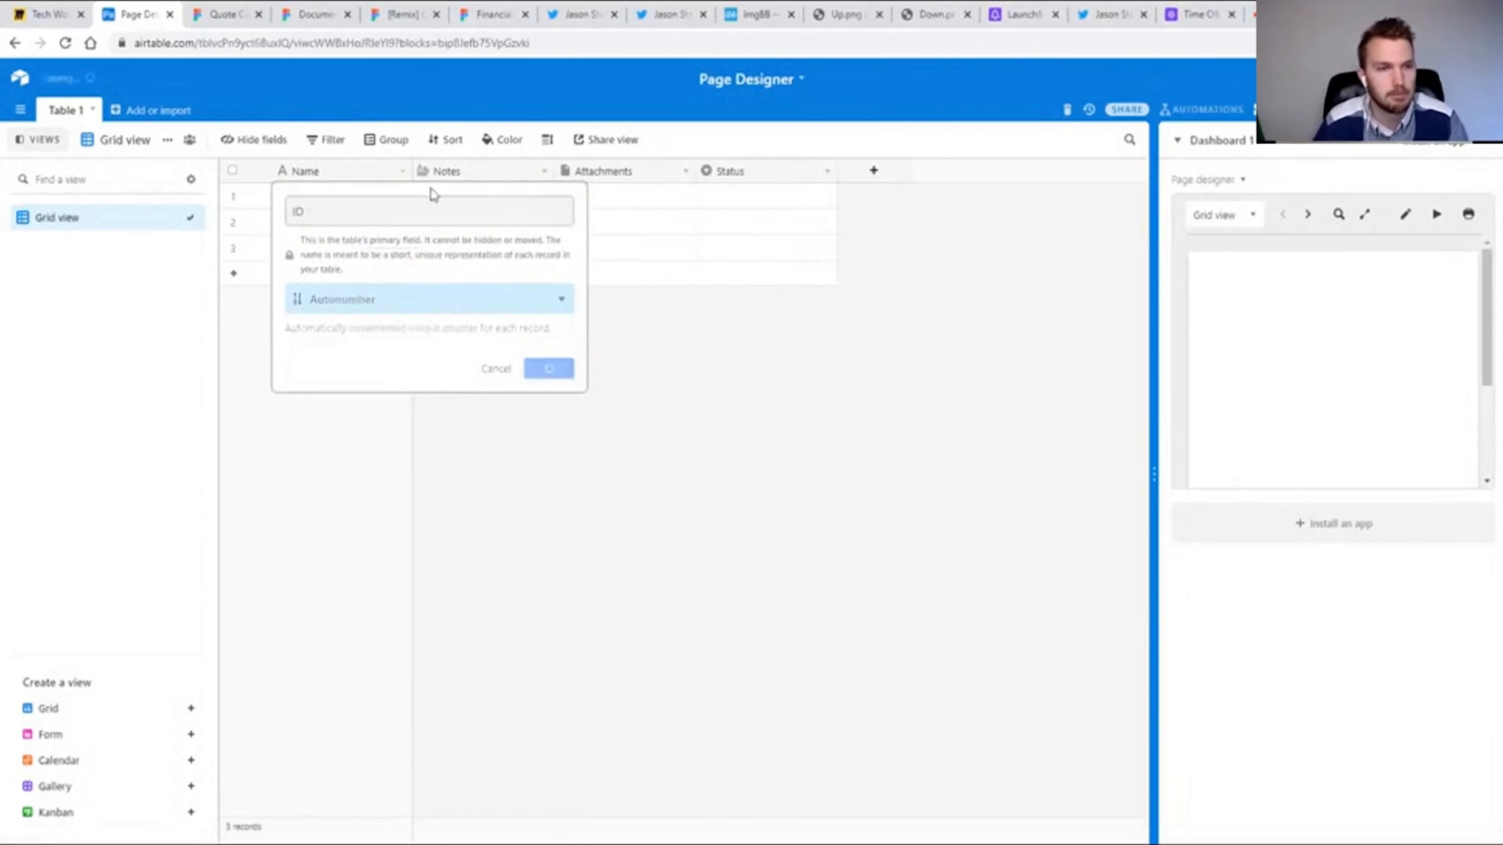
Replace the Notes, Attachments and Status fields with single line text fields First Name, Last Name and Job Title, and narrow the ID column.
double_click(463, 169)
type("First Name")
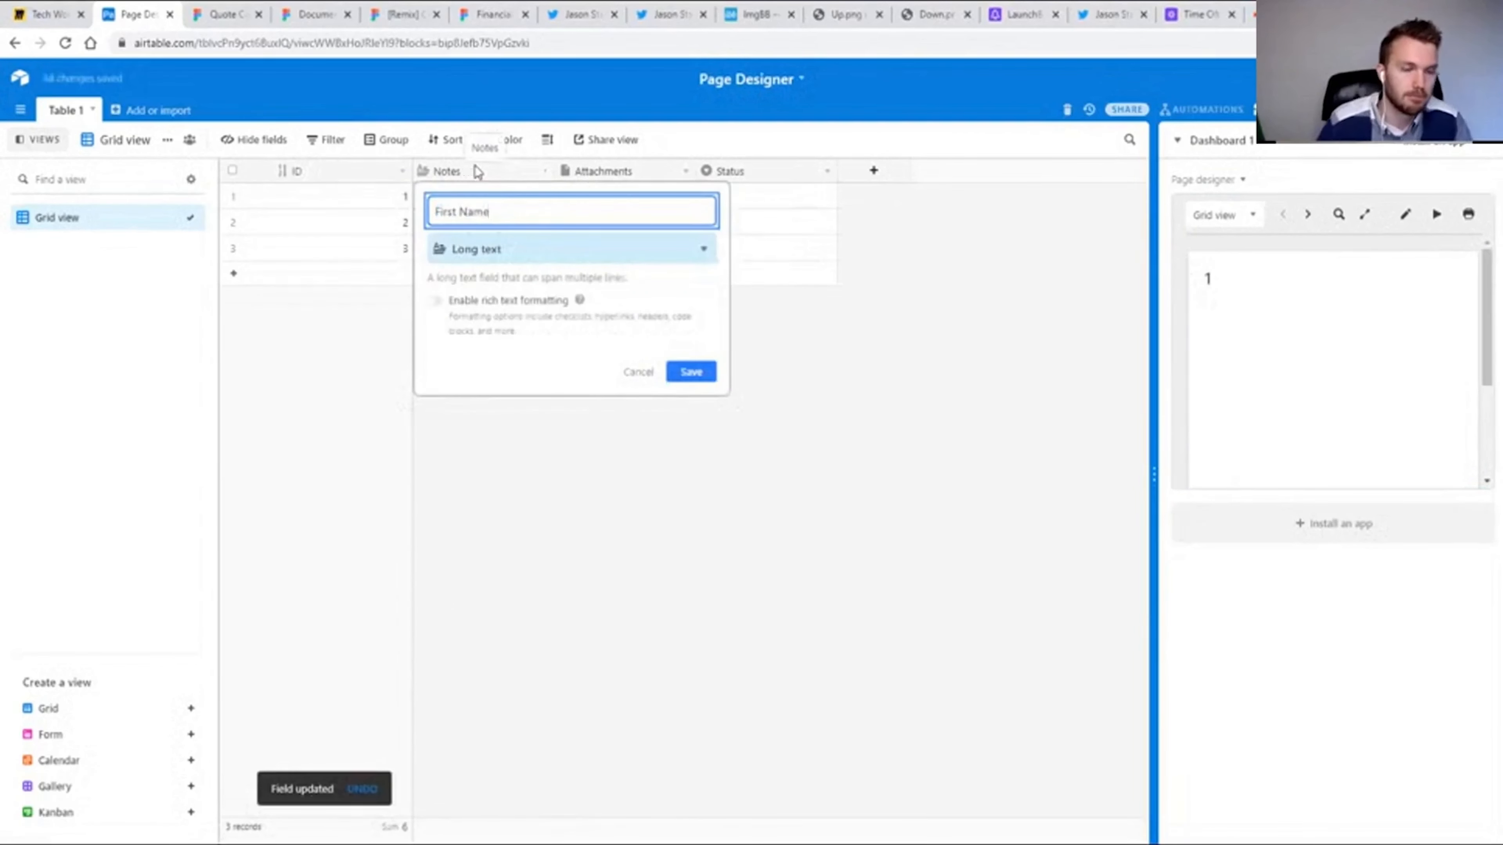
key("Return")
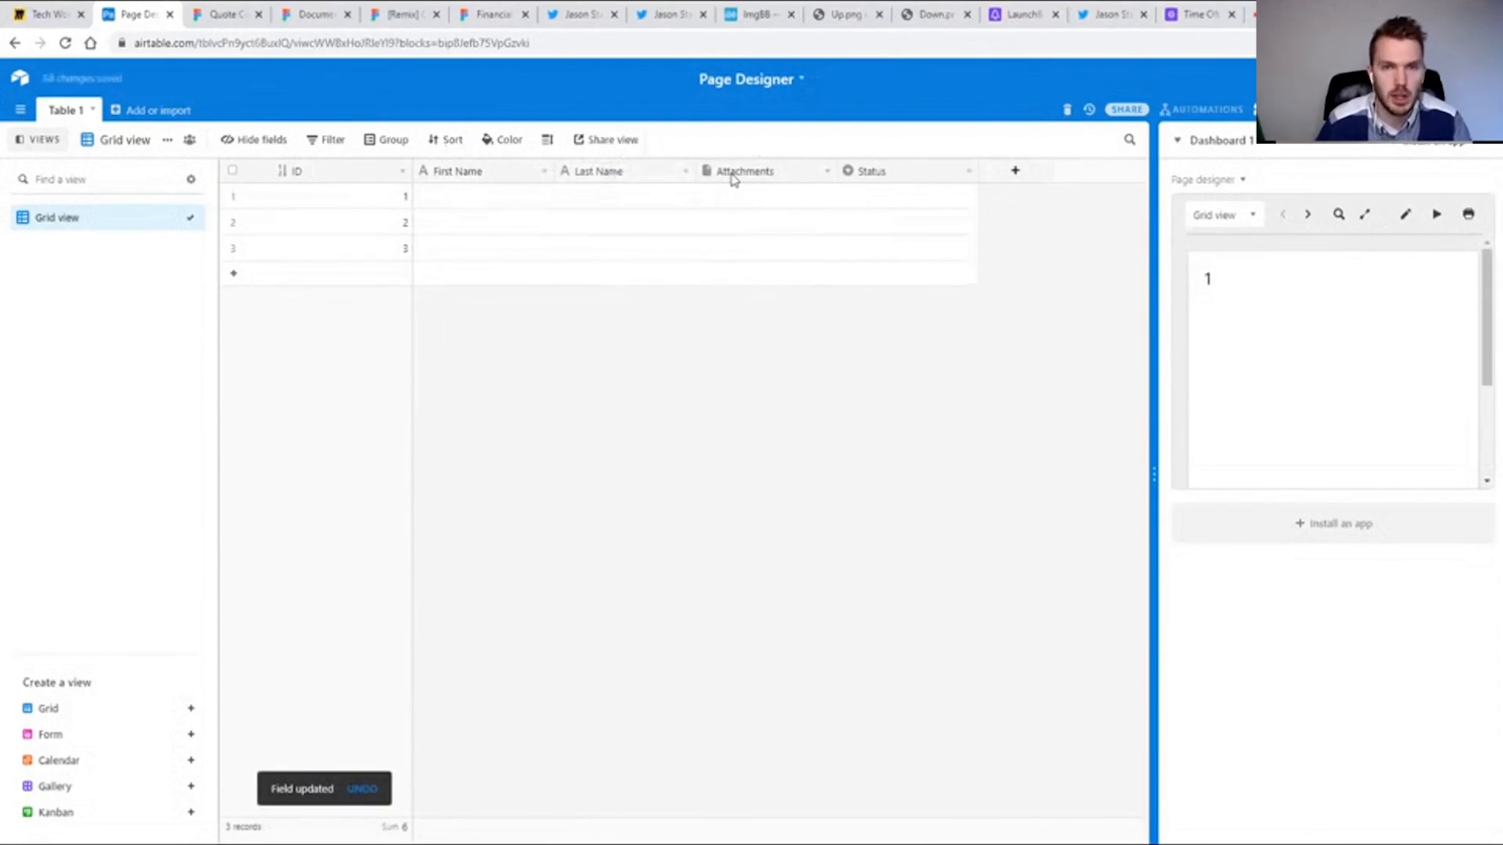
right_click(734, 179)
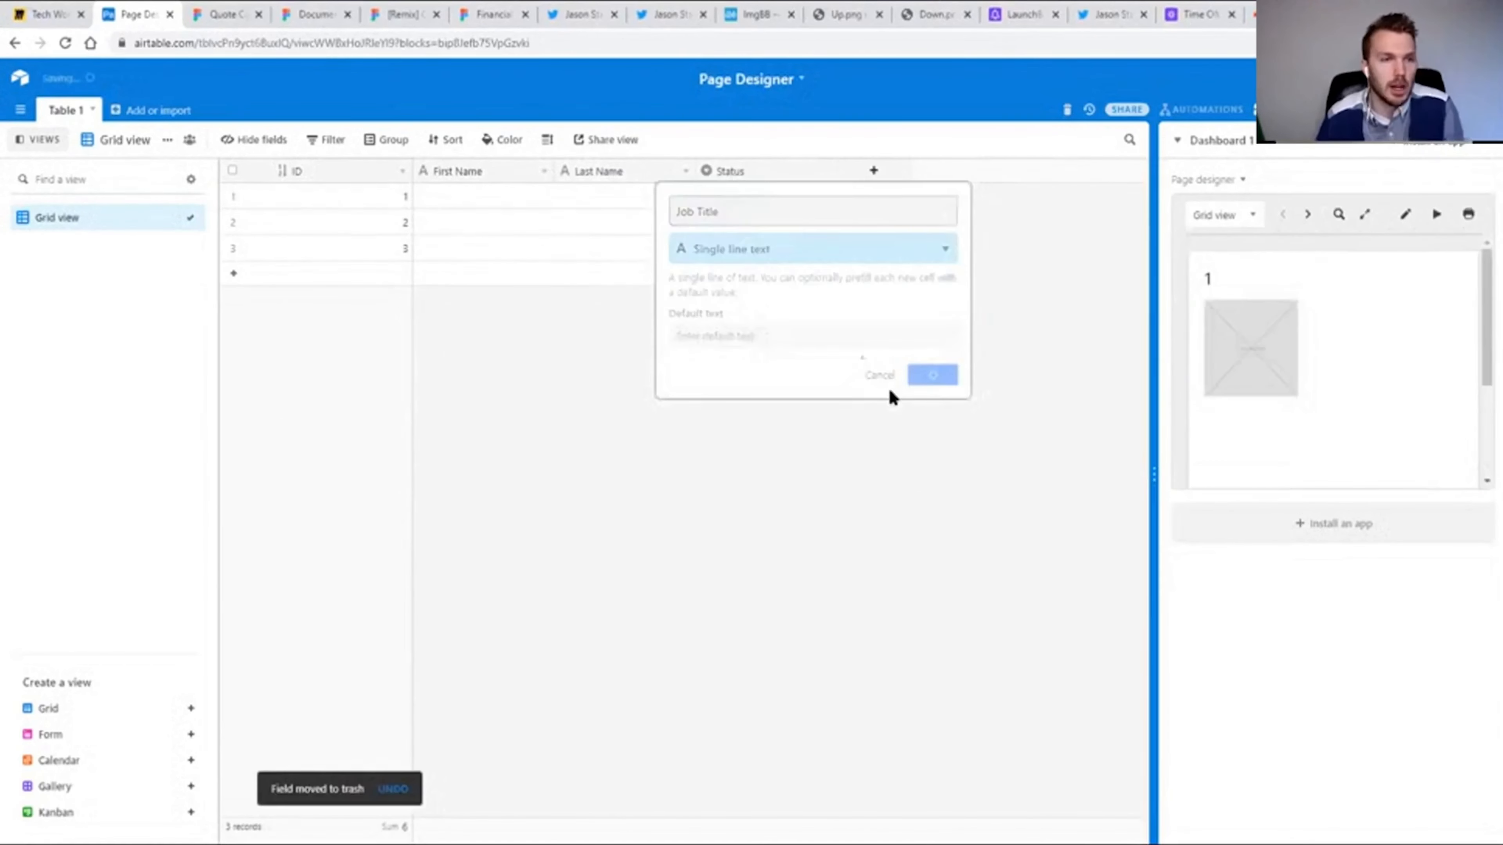
left_click_drag(410, 171, 303, 179)
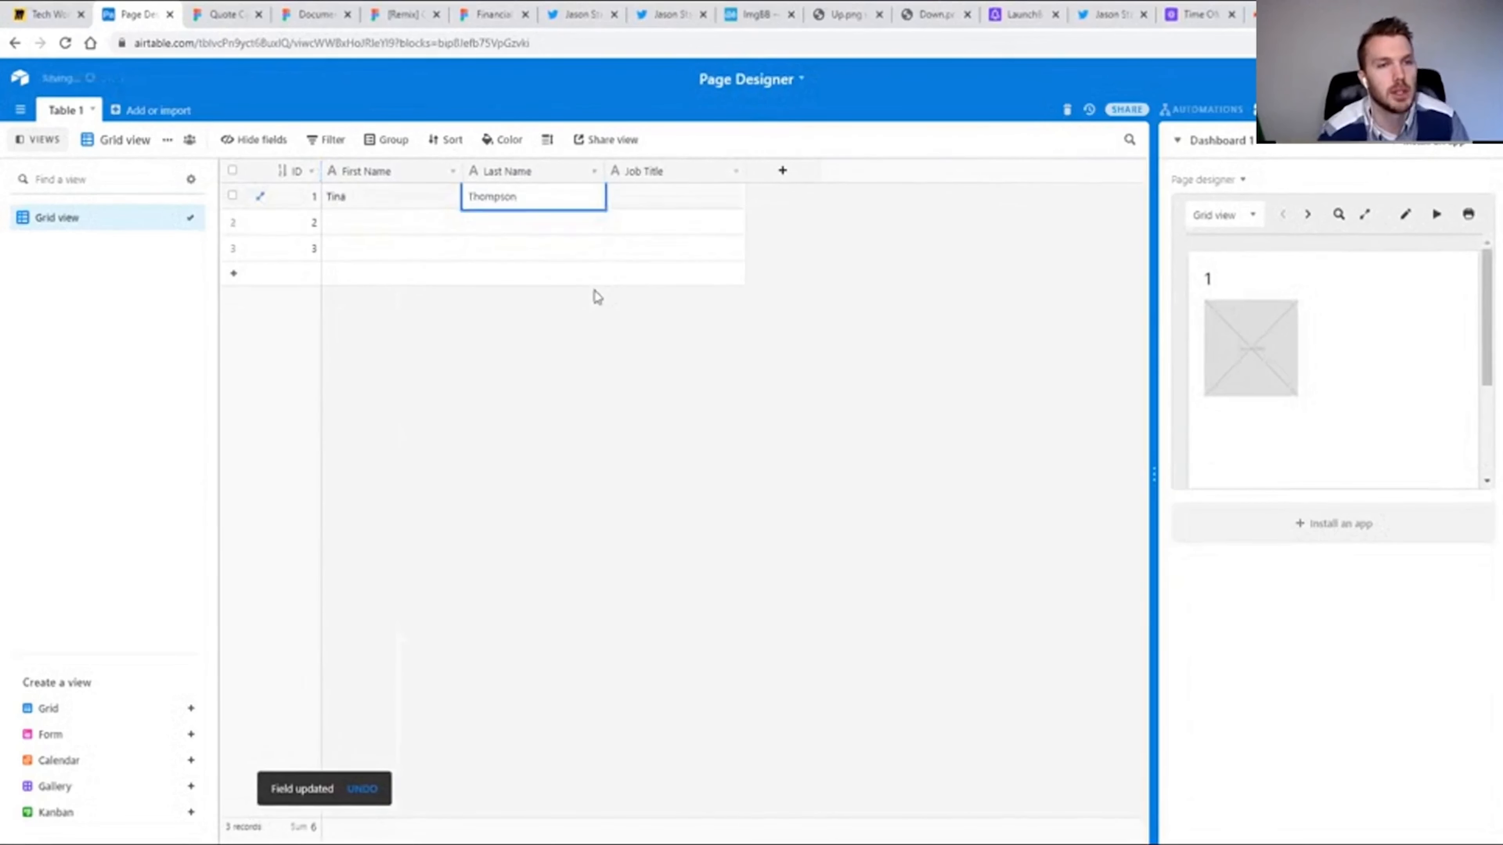
Fill in record 1 with the employee's first and last name and the job title Sales Lead.
key("Tab")
type("Sales Lead")
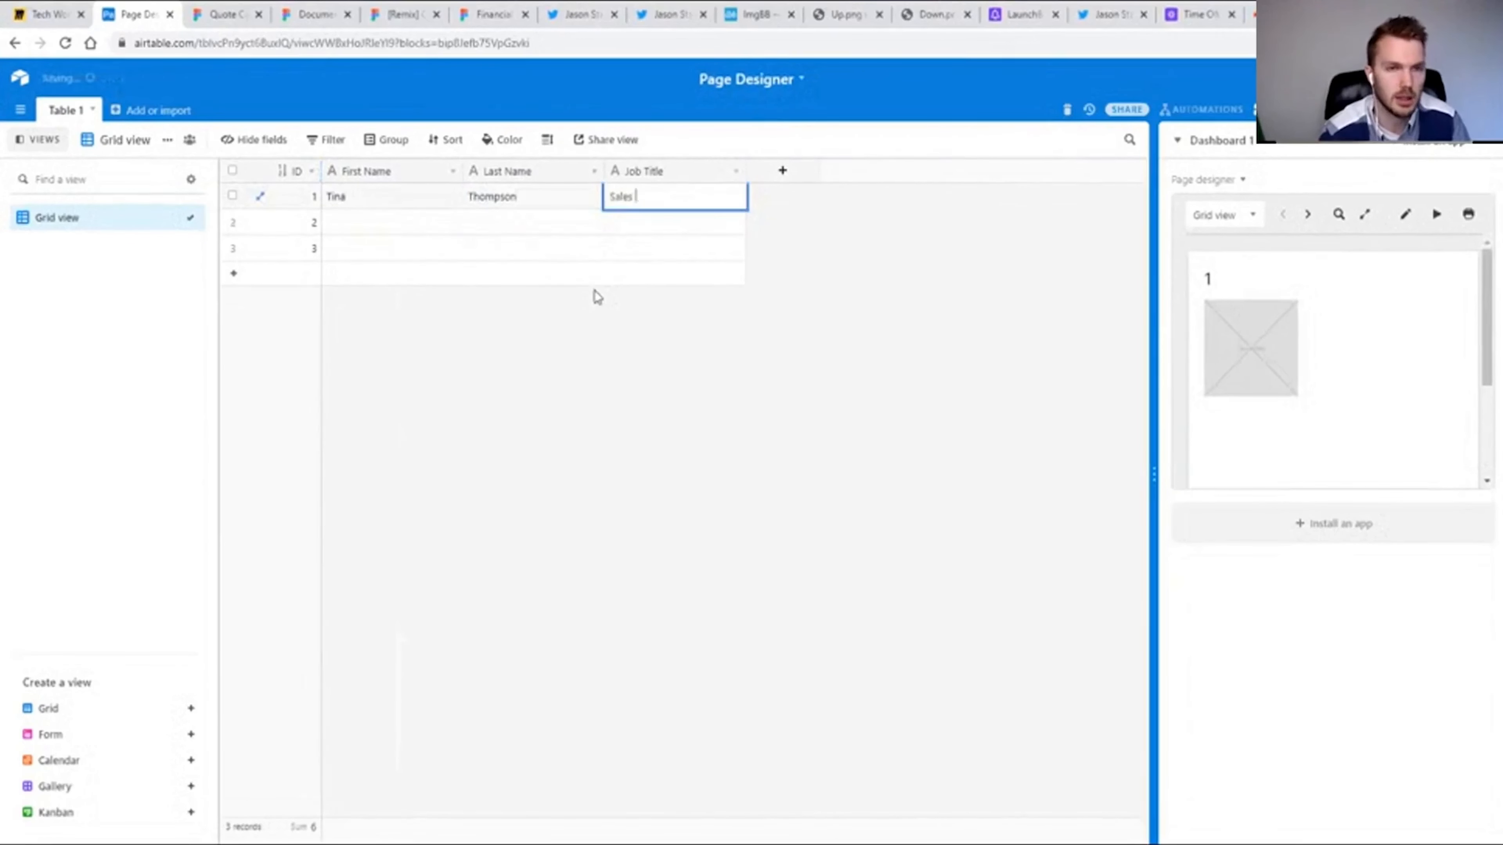
key("Return")
Fill in record 2 with the employee's first and last name and the job title Accountant.
key("Left")
key("Left")
type("John Smit")
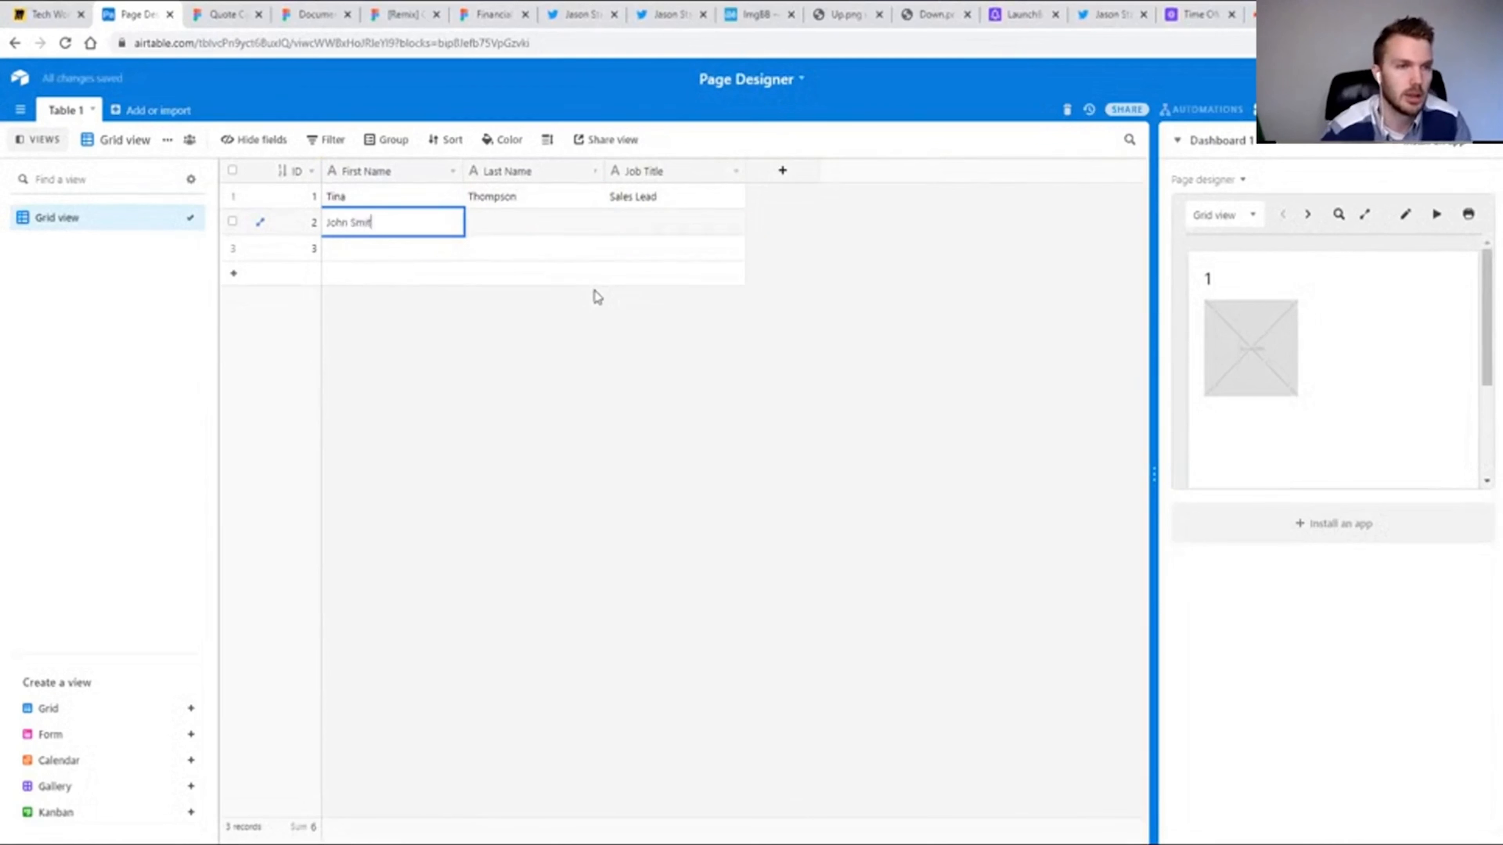
key("BackSpace")
key("BackSpace")
key("BackSpace")
key("BackSpace")
key("BackSpace")
key("Tab")
type("Smith")
Fill in record 3 with the employee's first and last name and the job title Partner.
key("Tab")
type("Accounta")
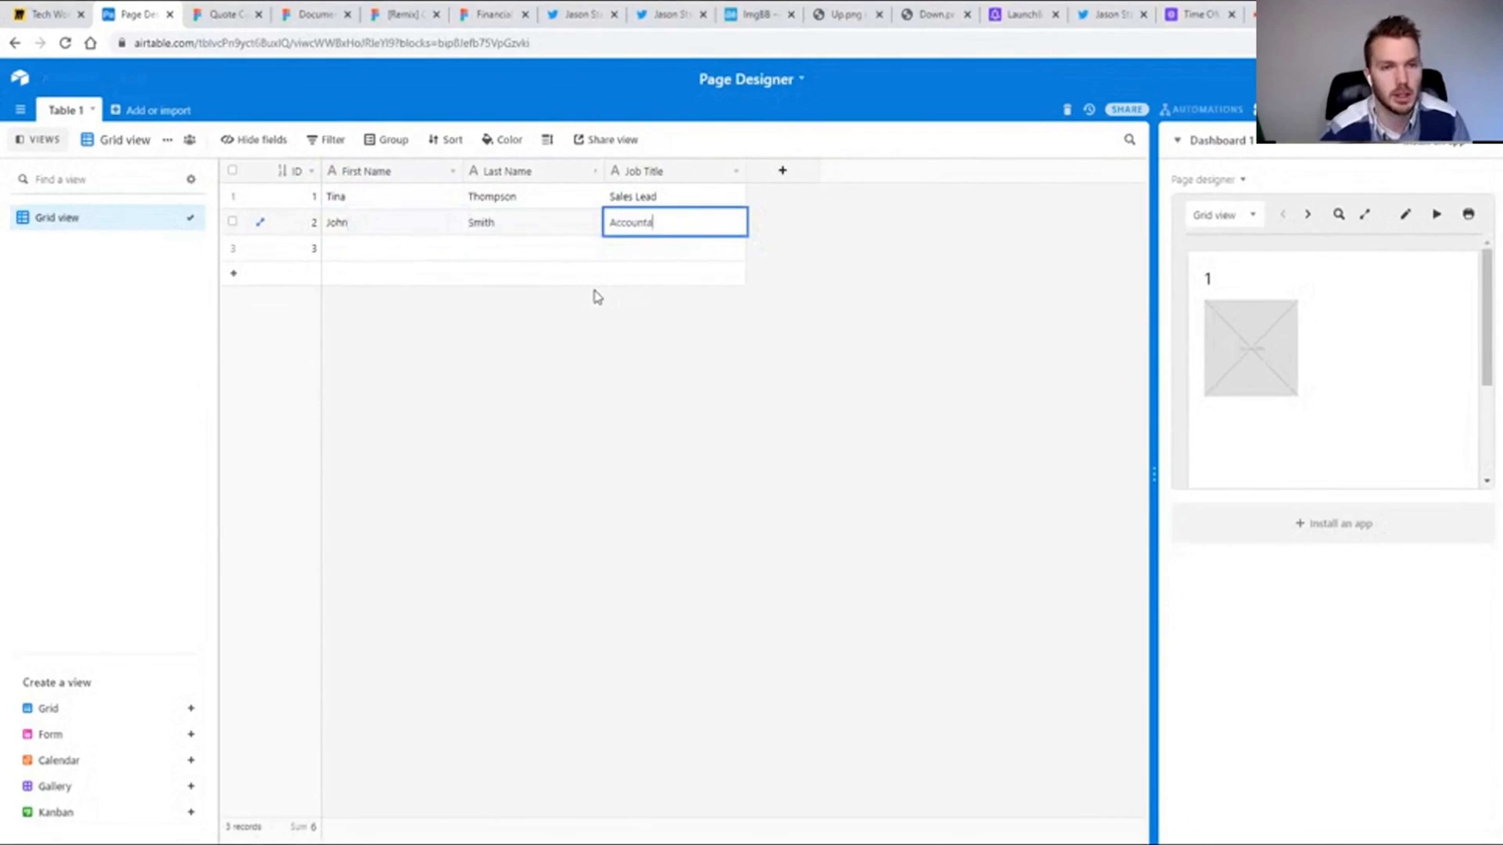
type("nt")
key("Return")
key("Left")
key("Left")
key("Tab")
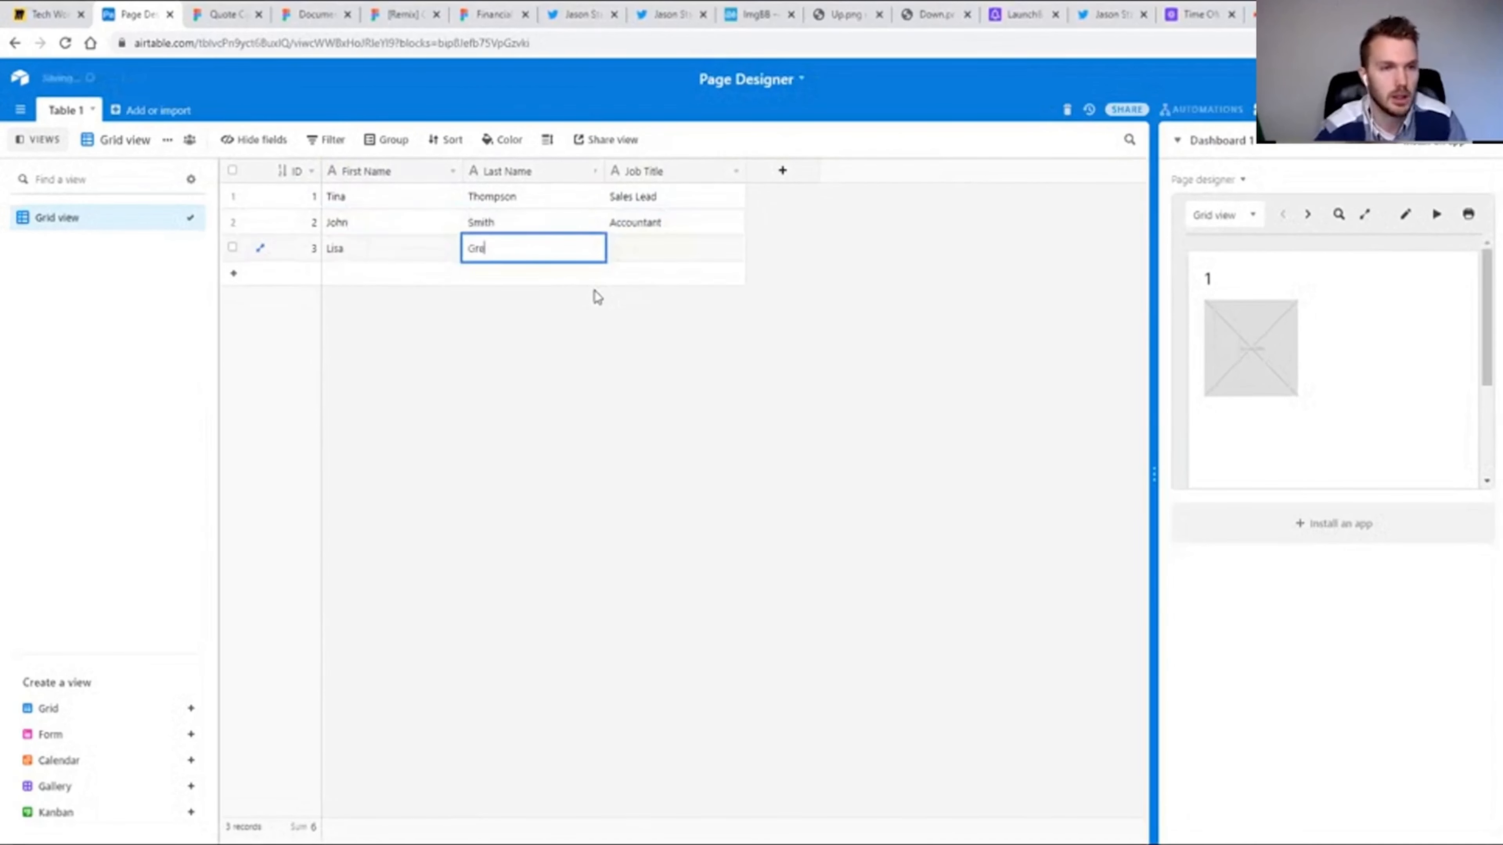
key("Tab")
type("Partner")
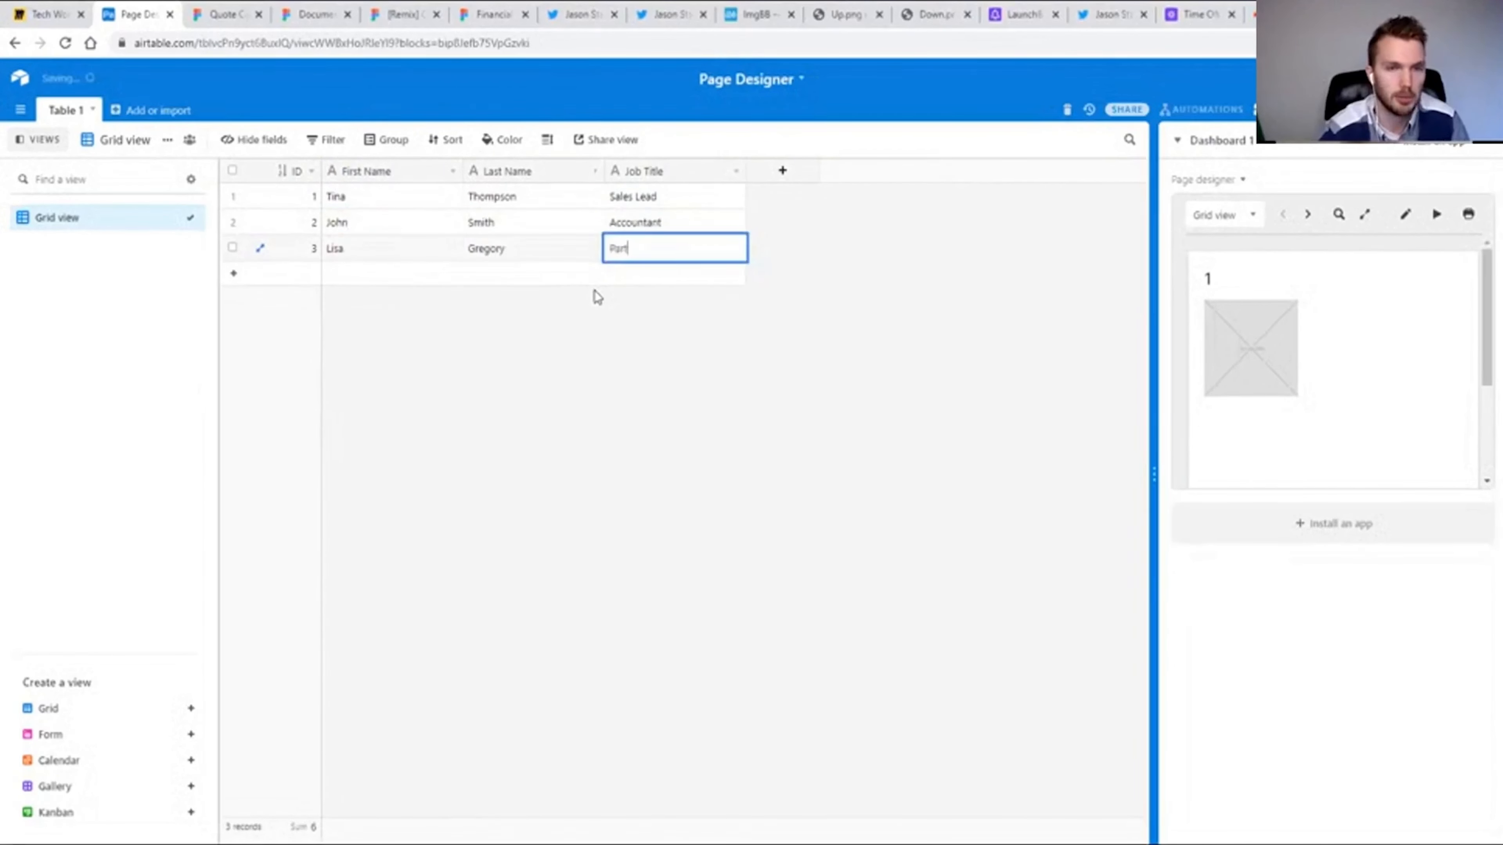
key("shift+Tab")
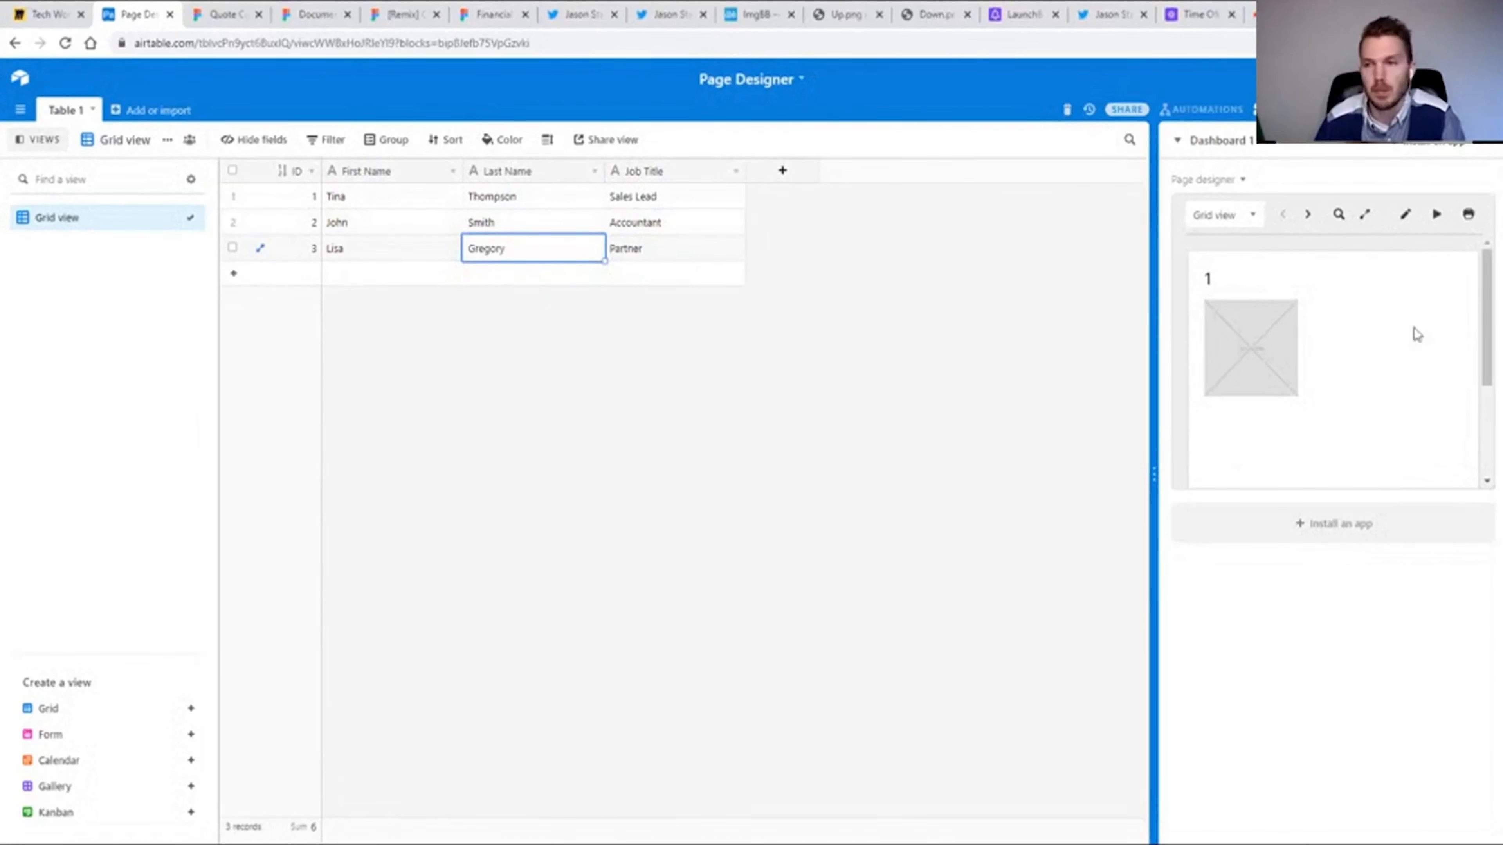
Open the page layout for editing and set its record size to Business card (2 × 3.5 in) in landscape orientation.
left_click(1405, 215)
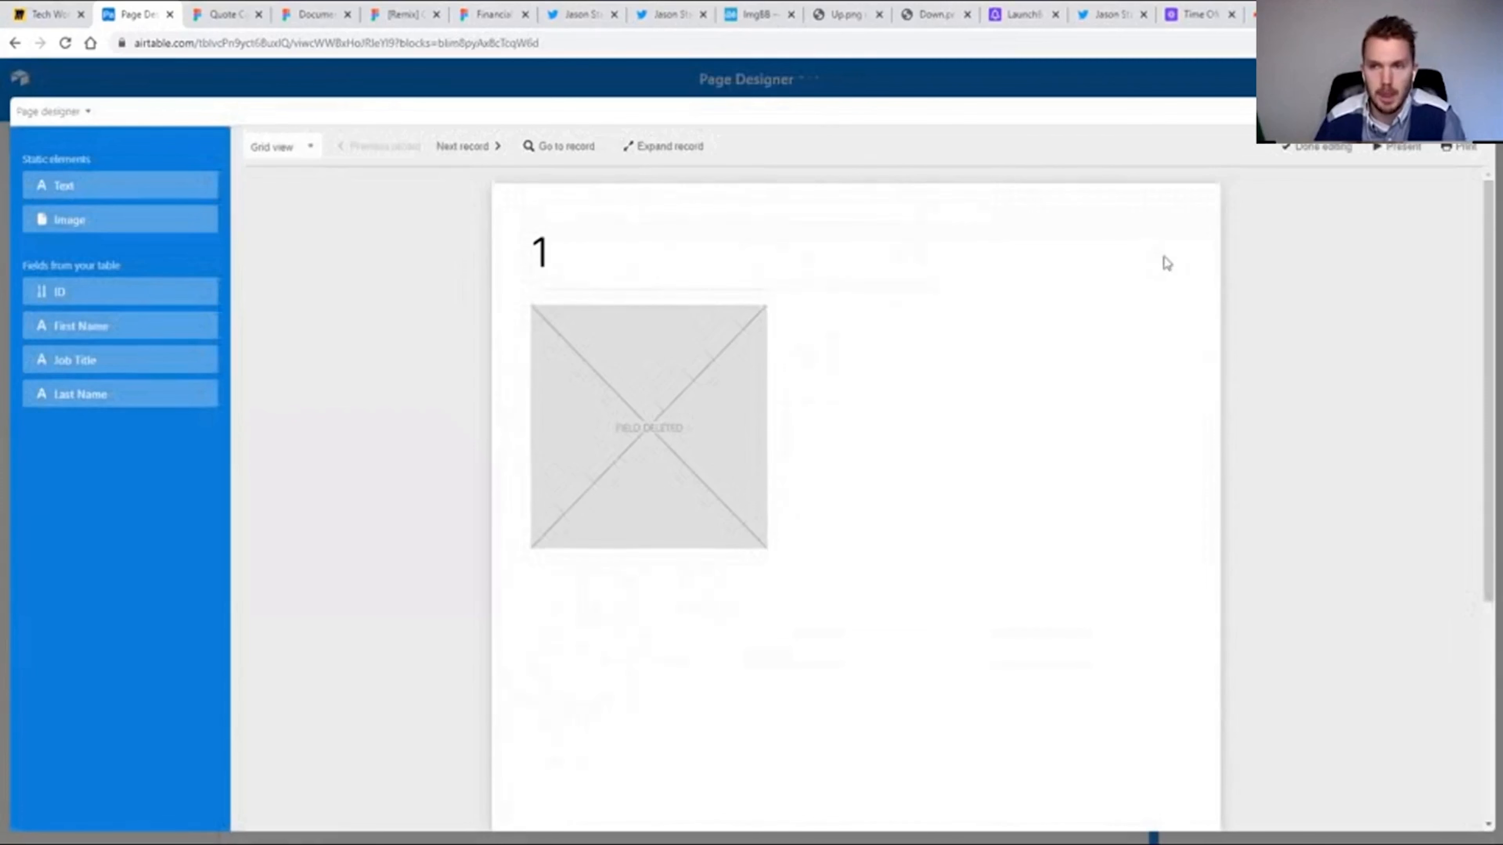
scroll(1167, 263, "down", 5)
scroll(1105, 655, "up", 2)
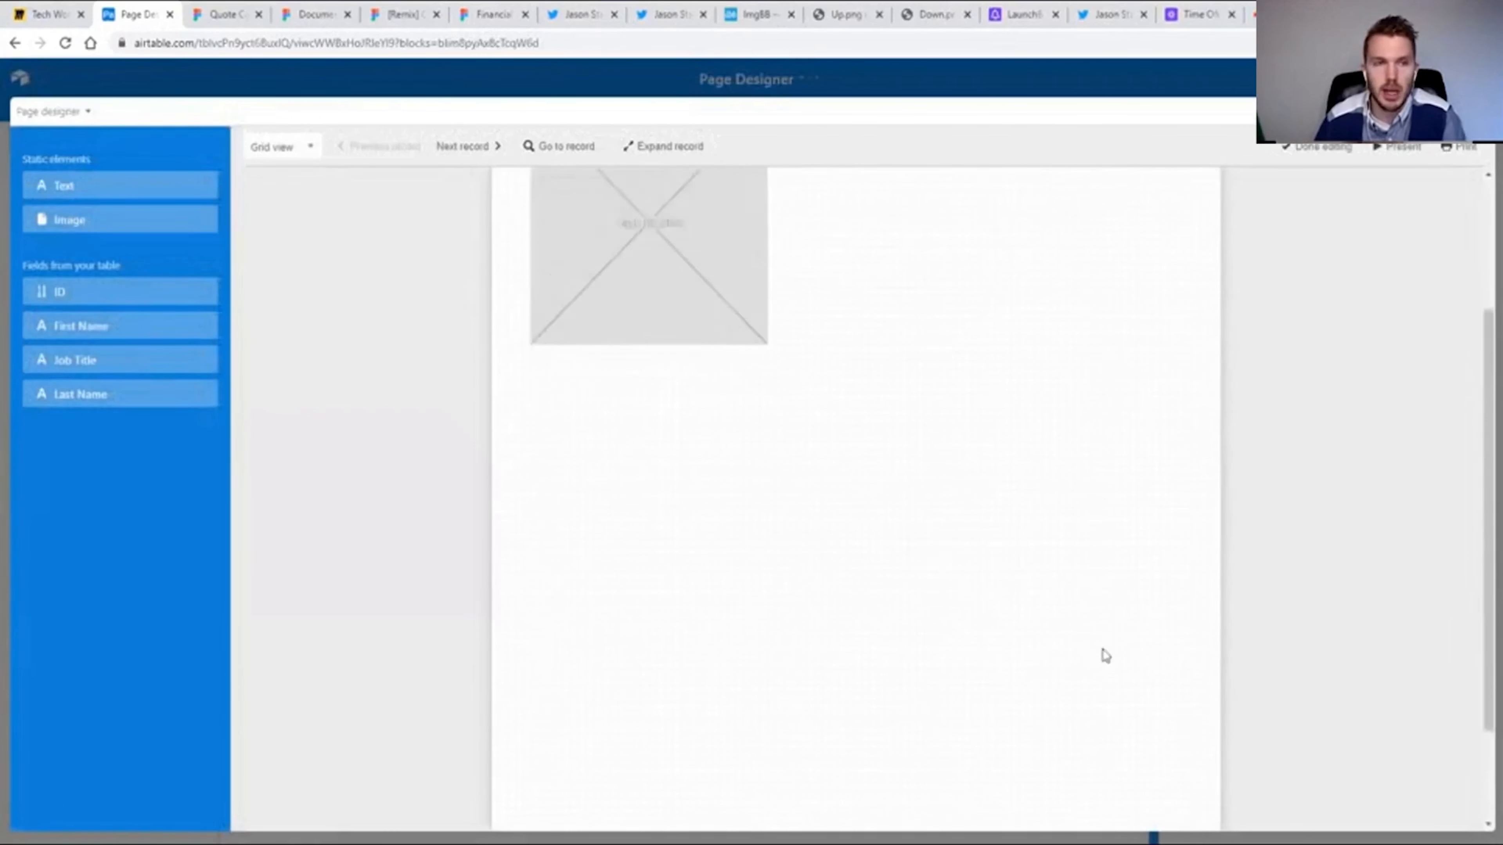
scroll(1105, 655, "up", 3)
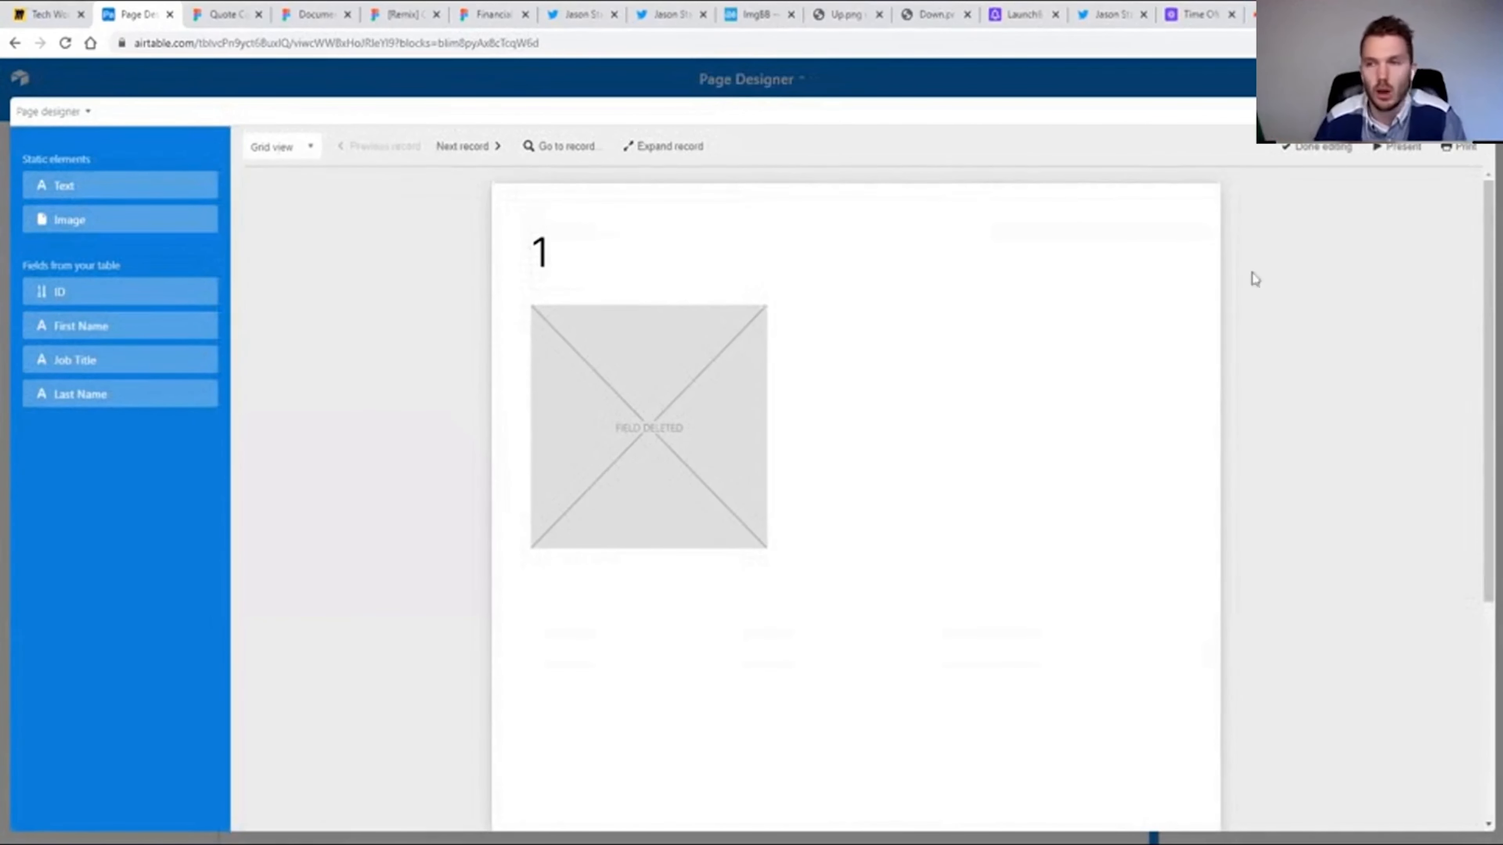
left_click(1420, 111)
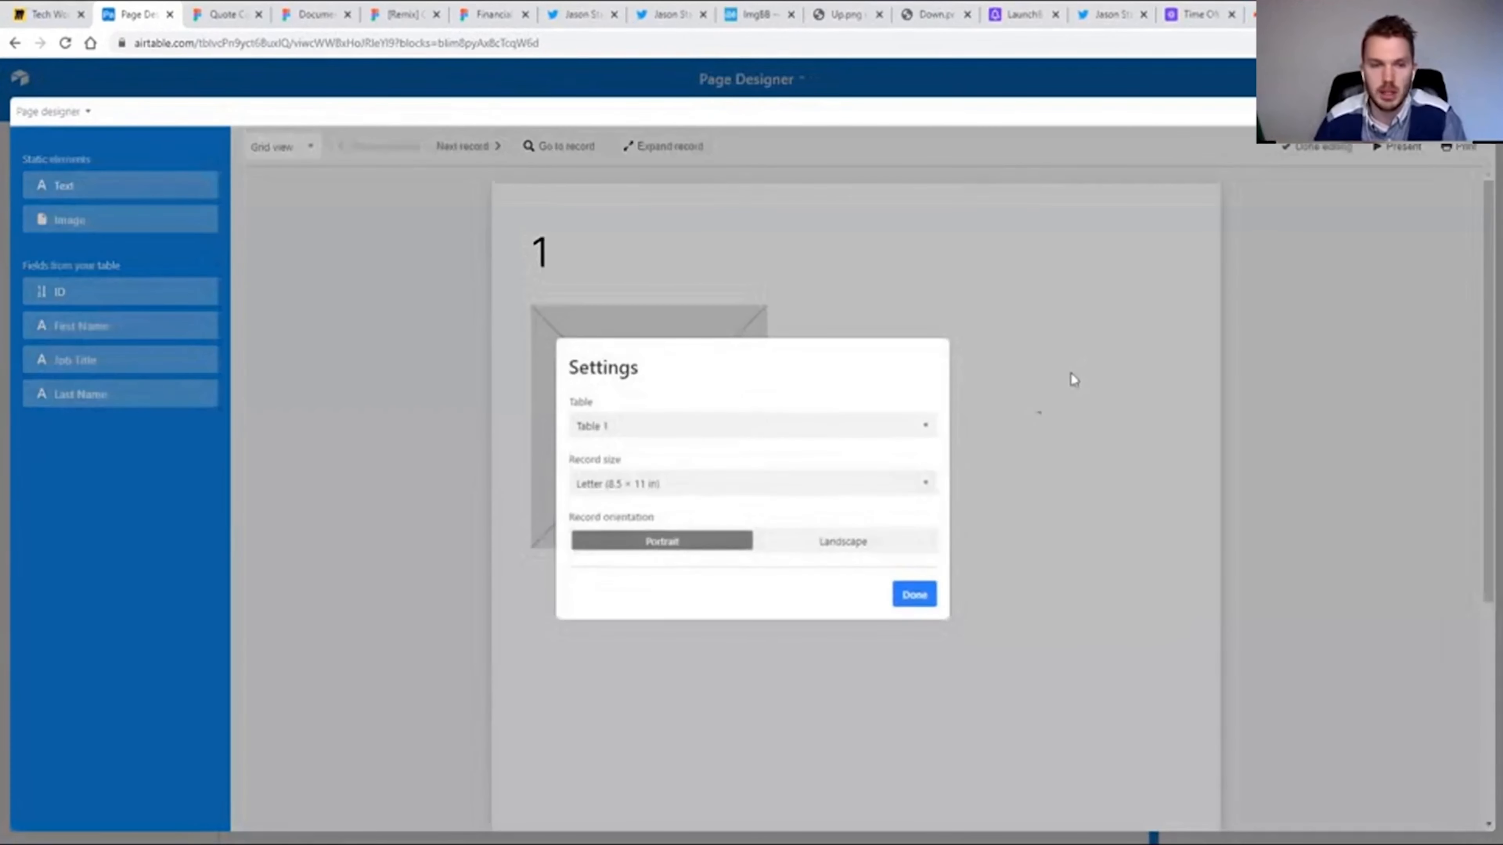
left_click(744, 489)
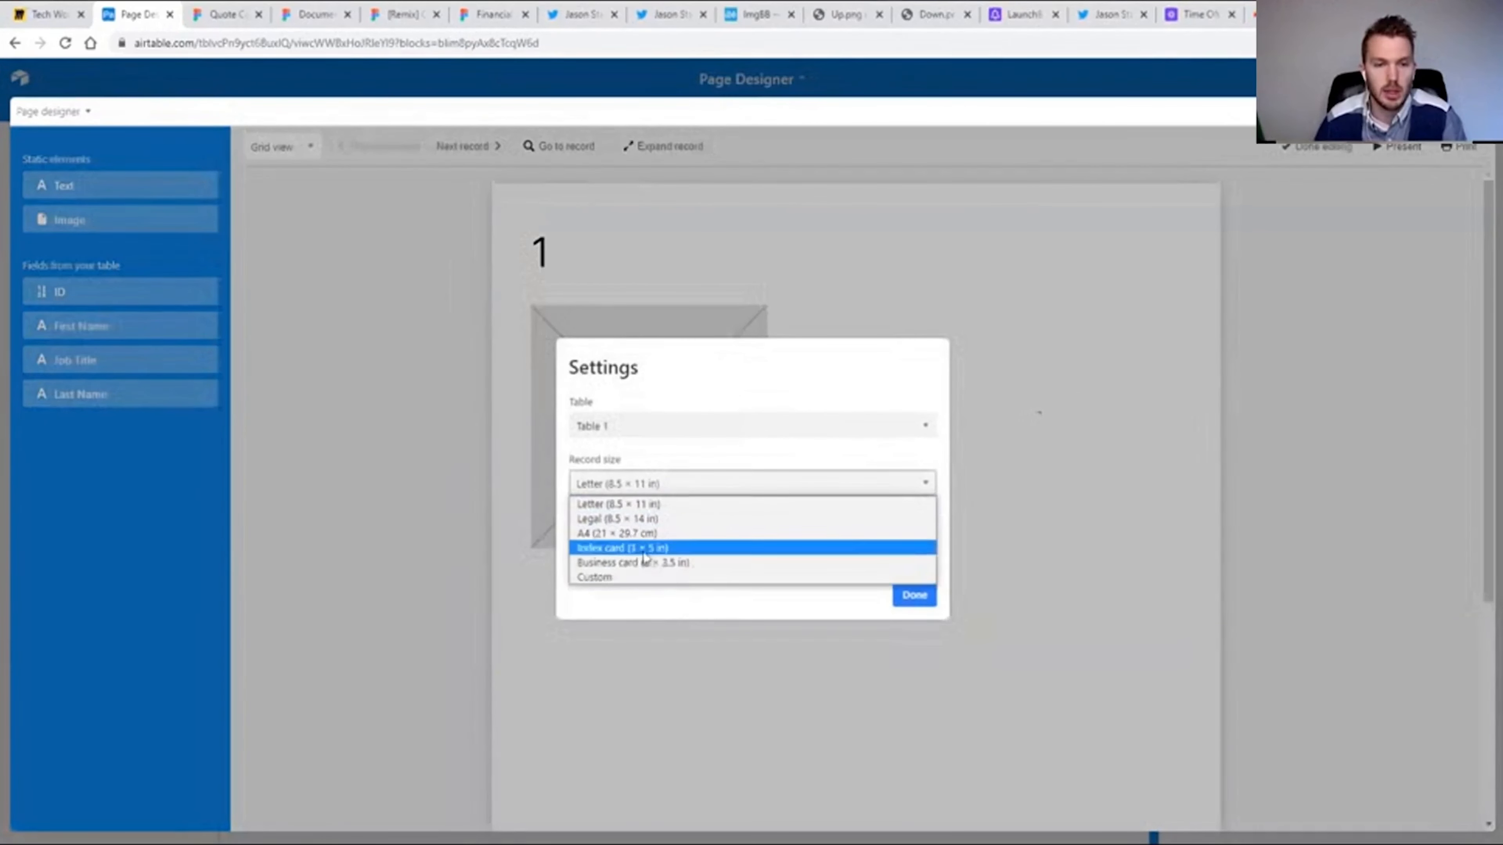
left_click(593, 579)
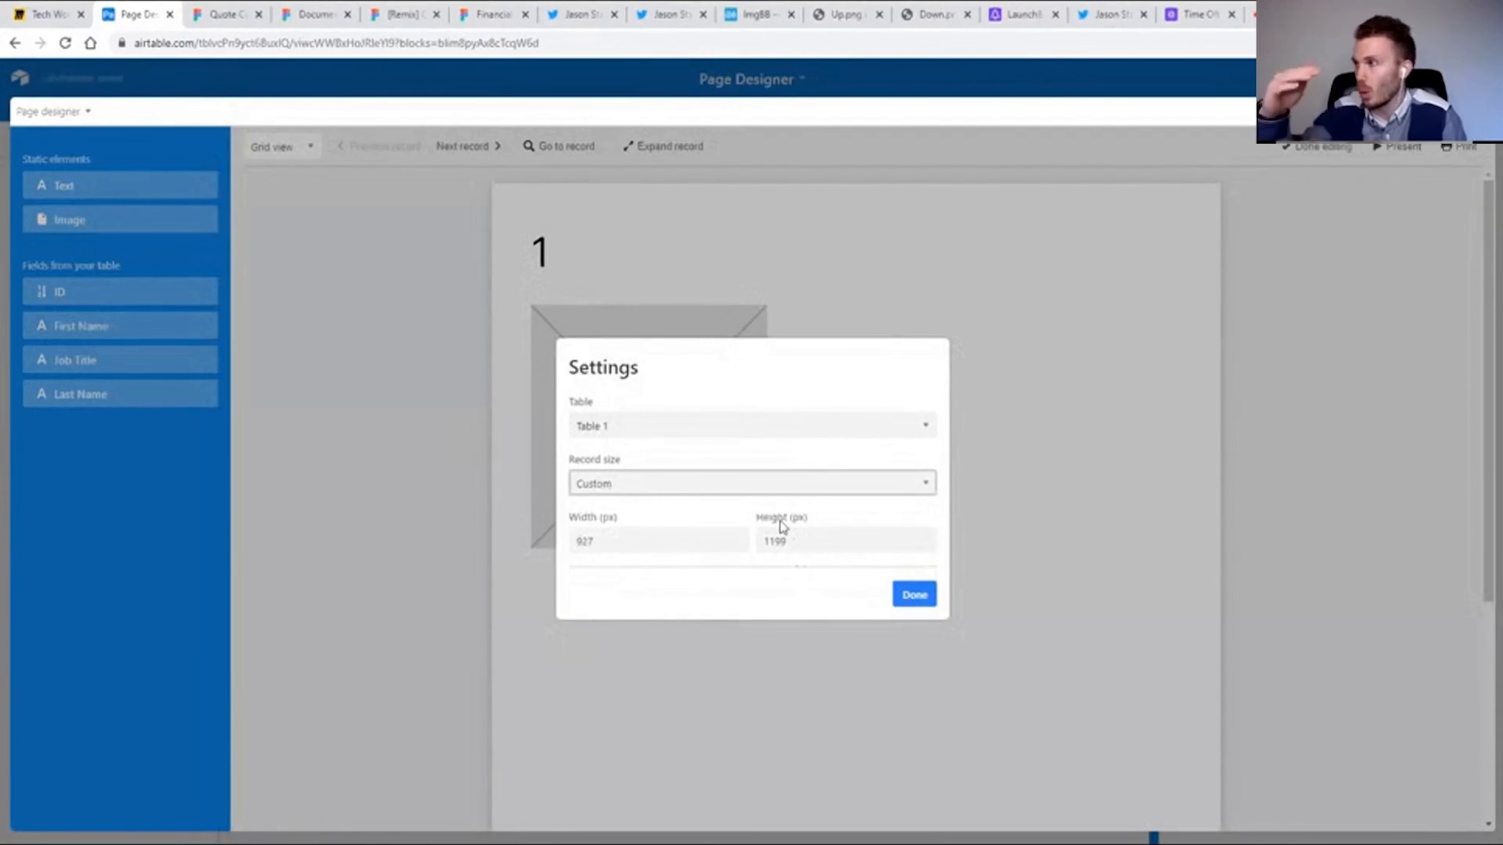
left_click(686, 486)
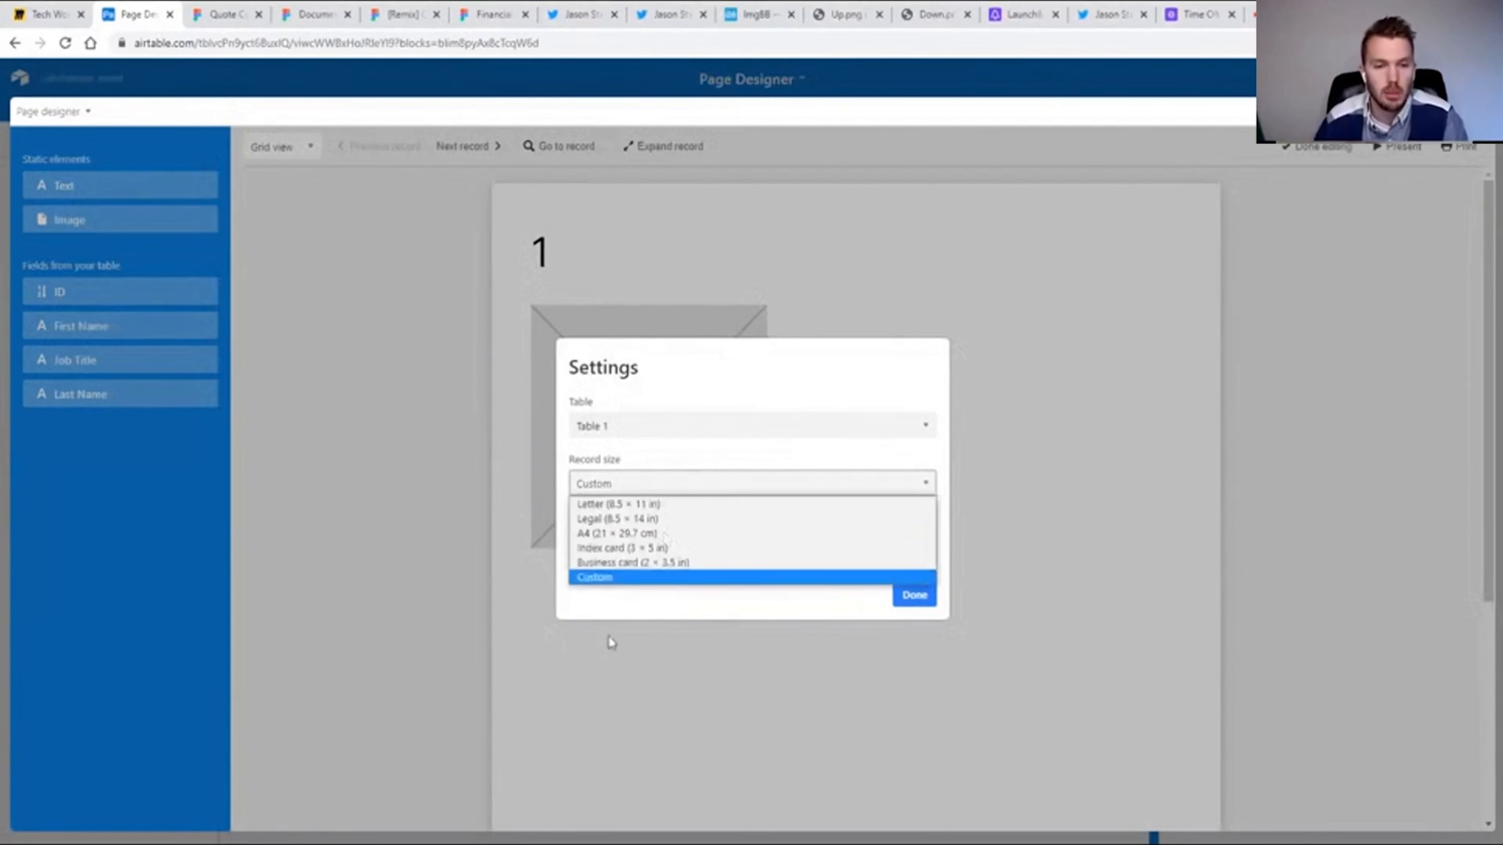
left_click(626, 564)
left_click(913, 595)
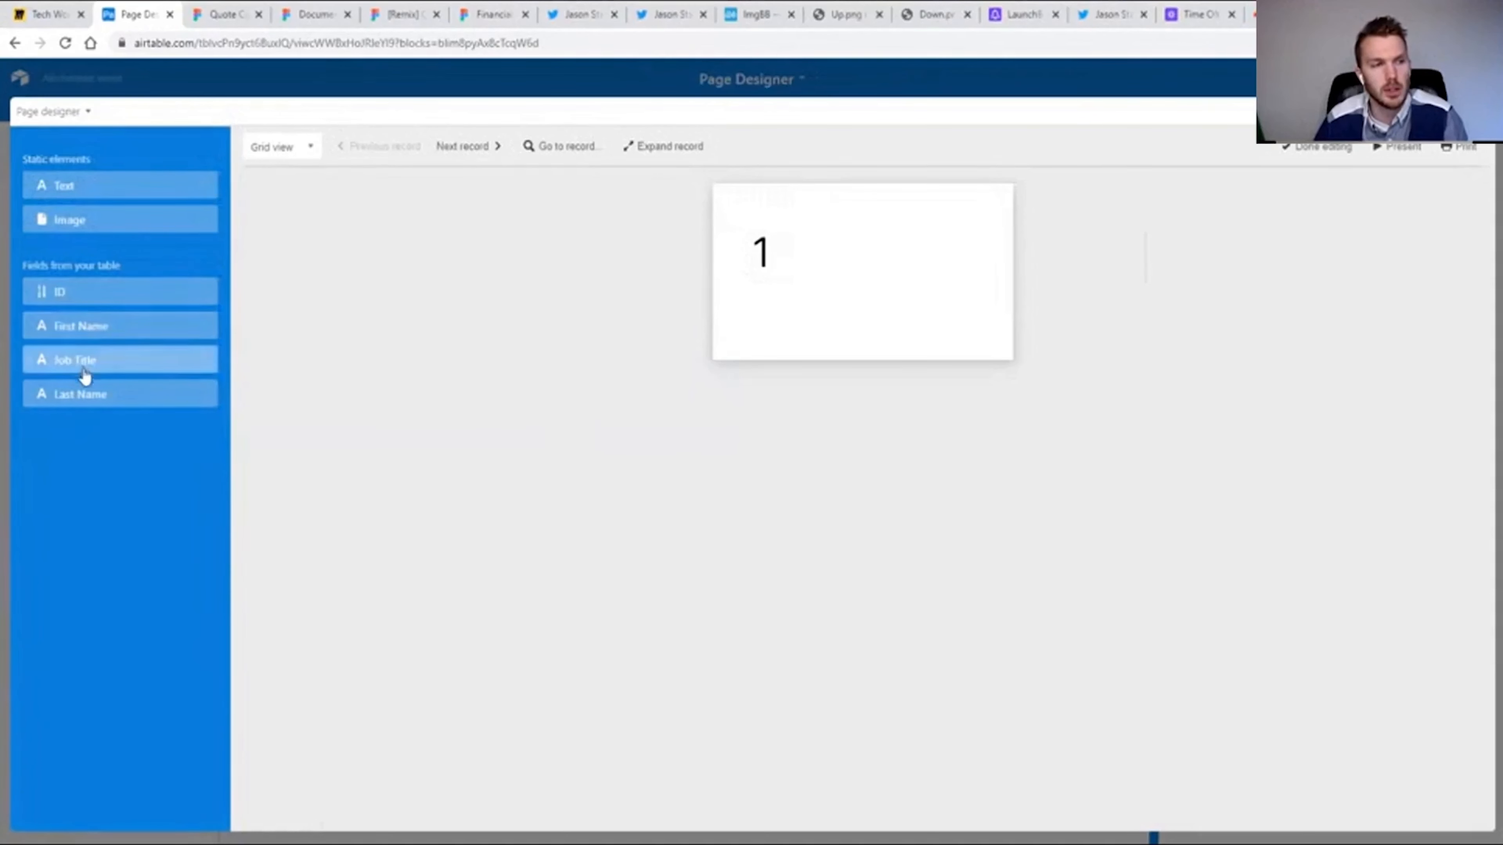
Place the First Name, Last Name and Job Title fields on the card and delete the ID element.
left_click_drag(64, 329, 802, 267)
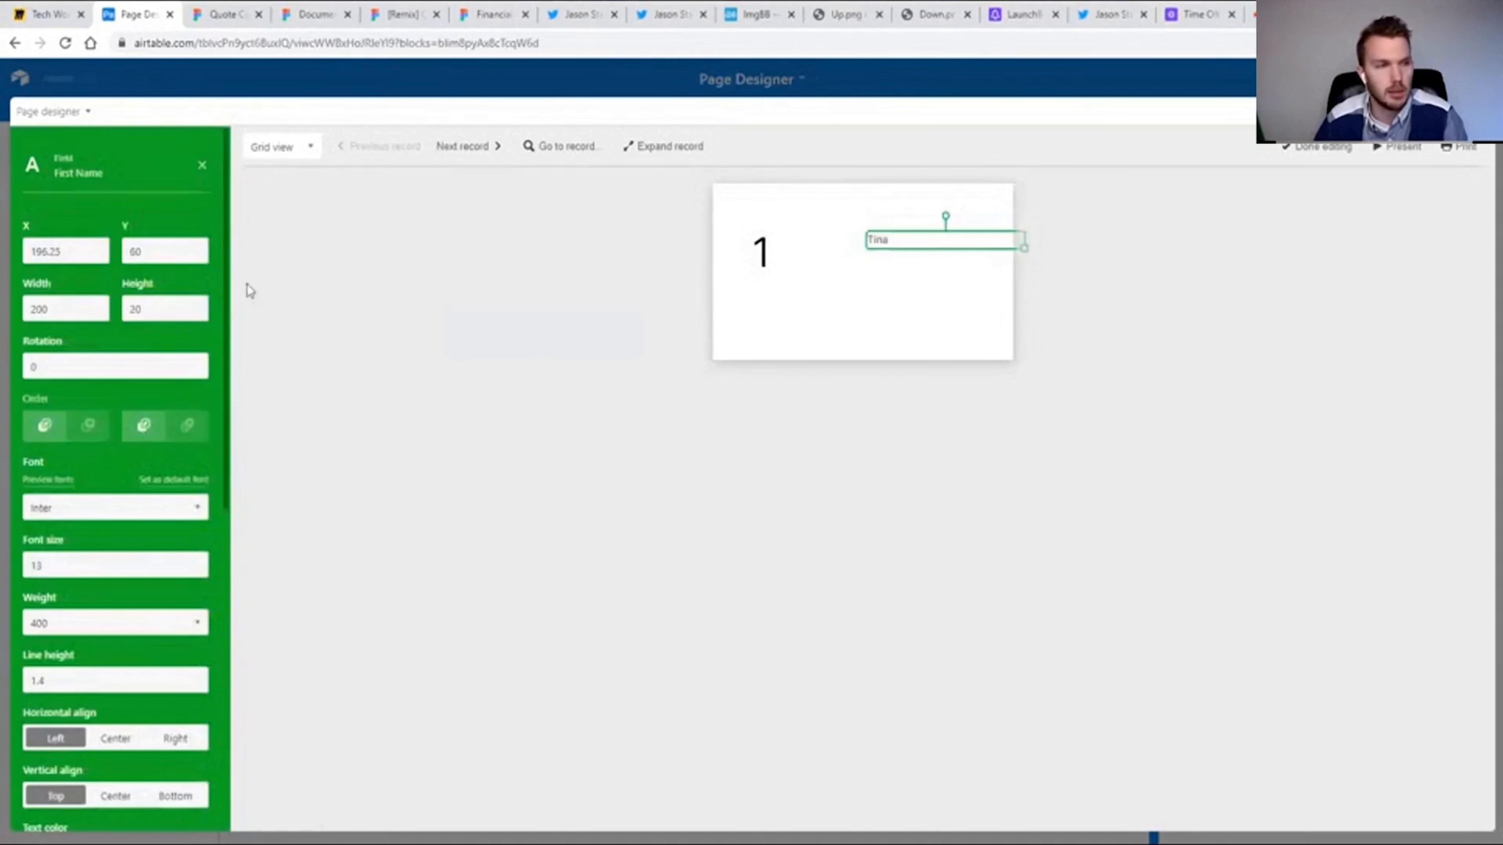
left_click(203, 167)
left_click_drag(67, 396, 914, 312)
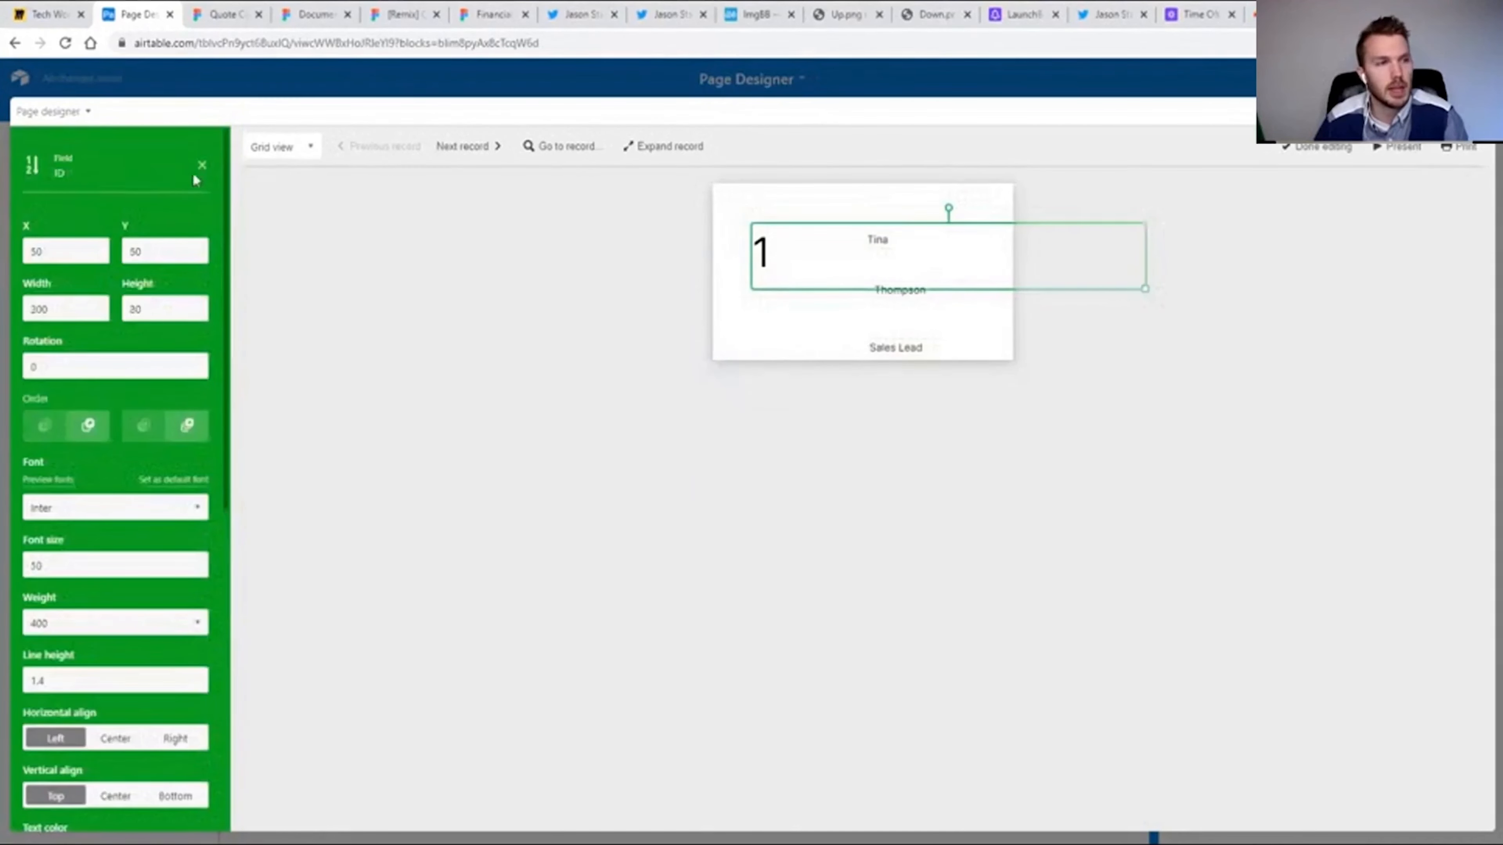
scroll(44, 462, "down", 10)
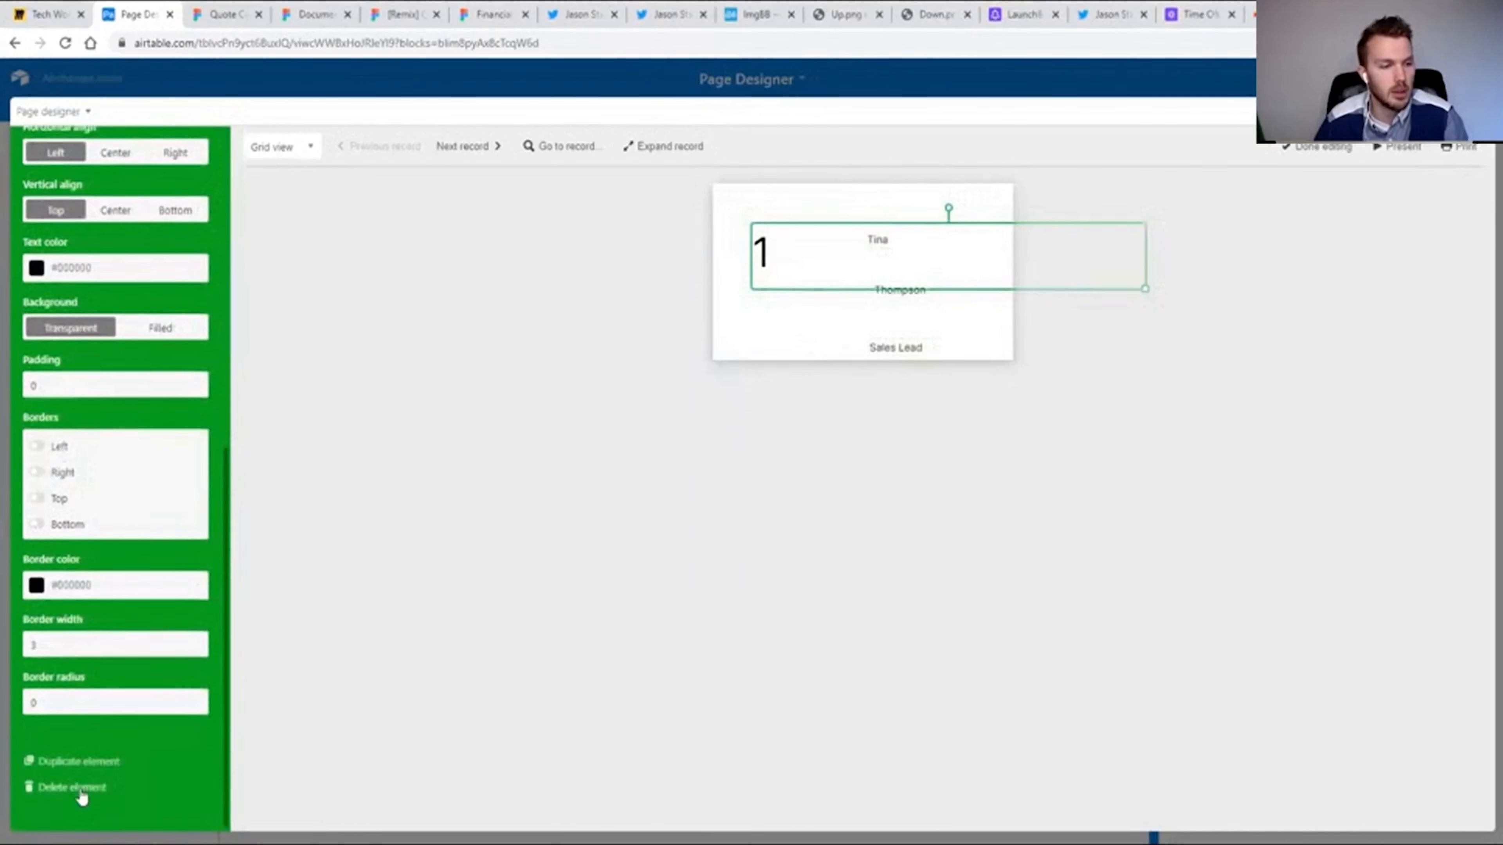
left_click(81, 787)
Move the First Name element to X 30, Y 20, resize it to 170 × 40 and set its font to Life Savers, size 23, weight 700.
left_click_drag(875, 235, 751, 209)
scroll(129, 426, "down", 3)
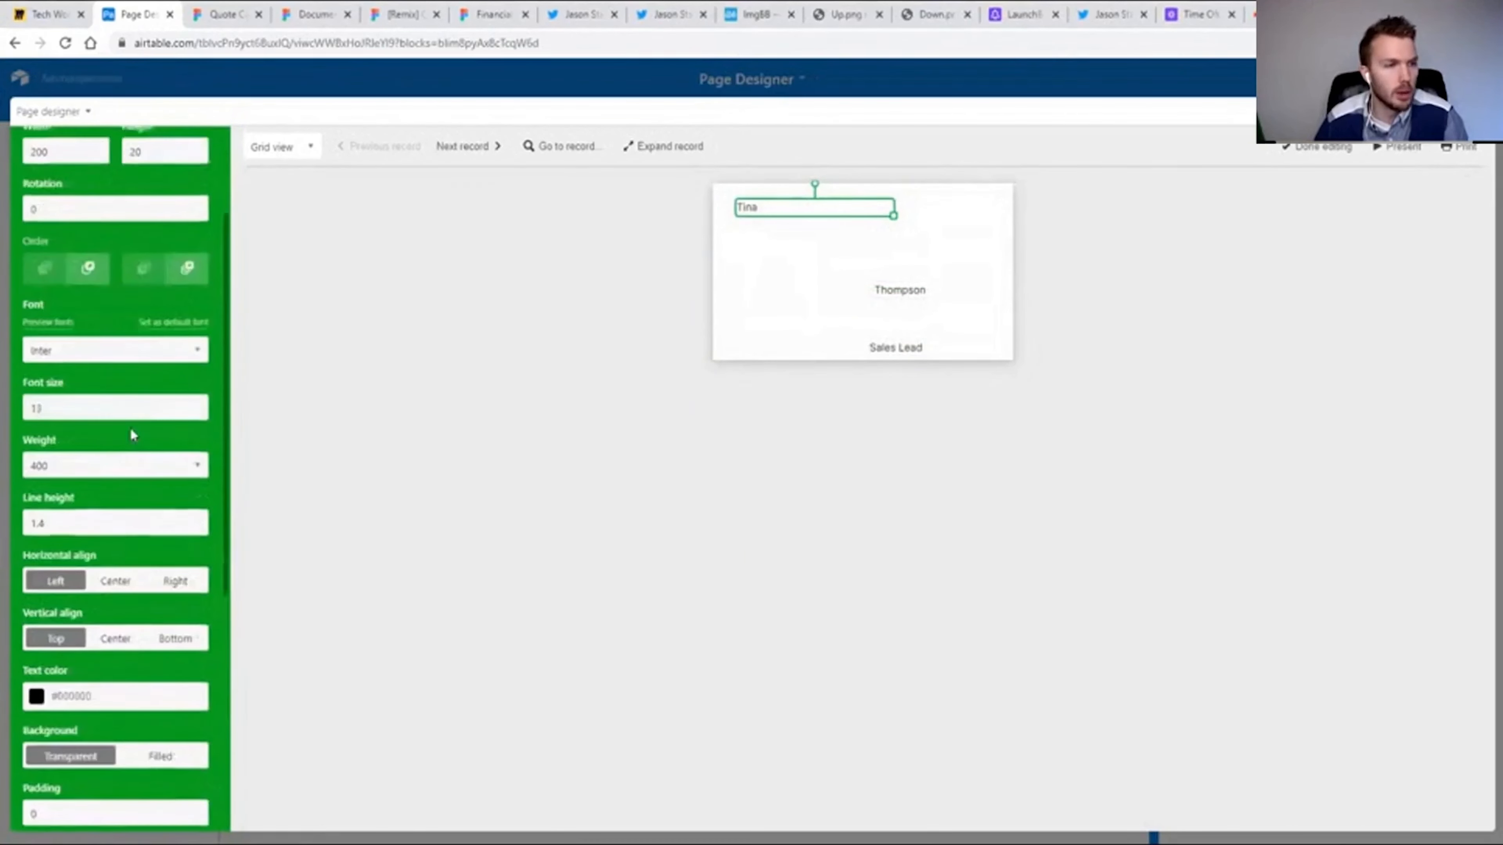
scroll(118, 427, "up", 1)
left_click(112, 430)
scroll(118, 533, "down", 15)
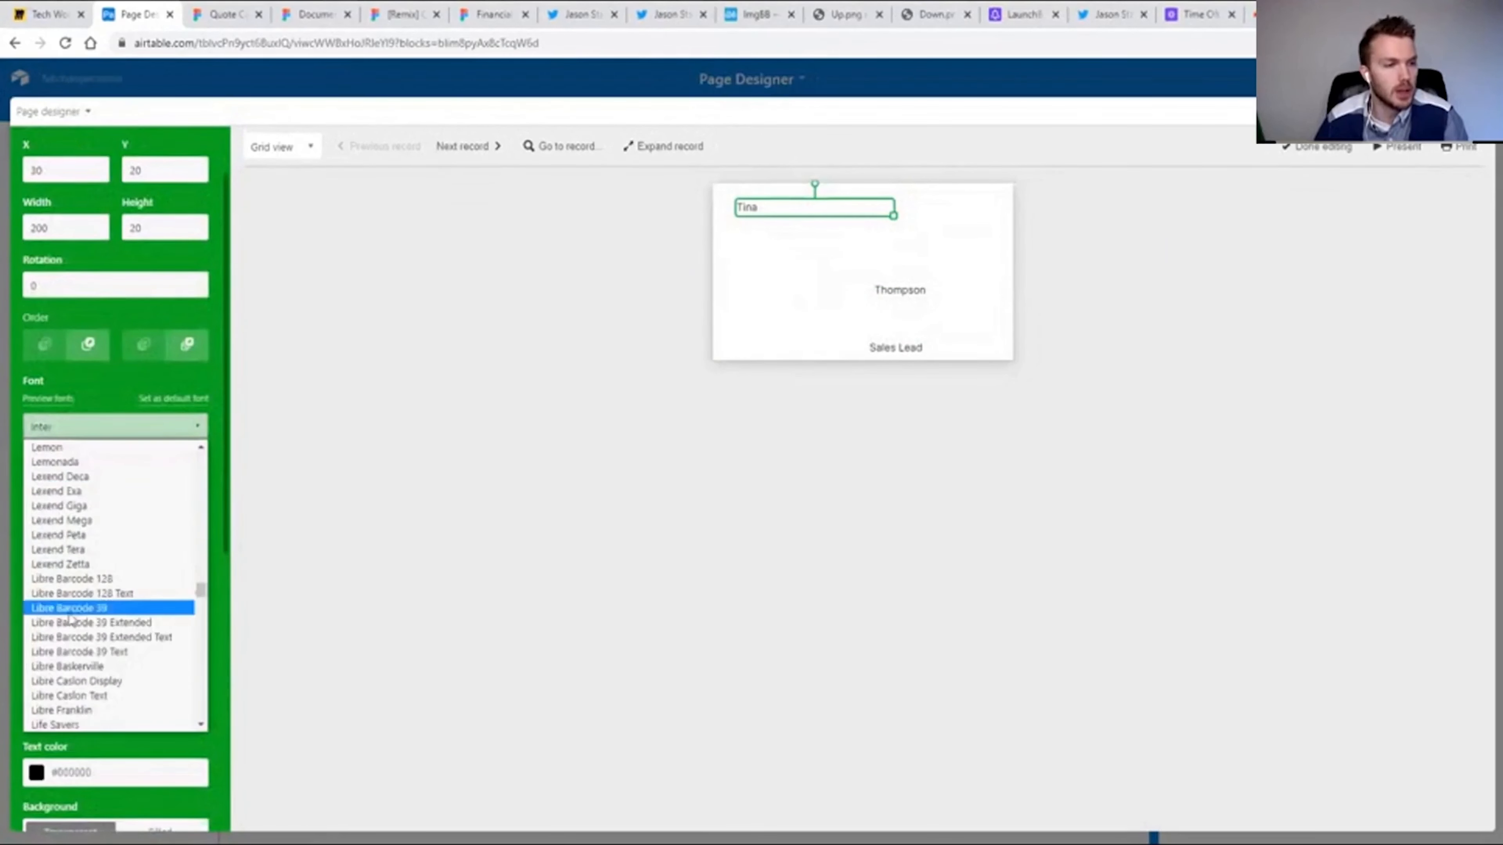
left_click(109, 594)
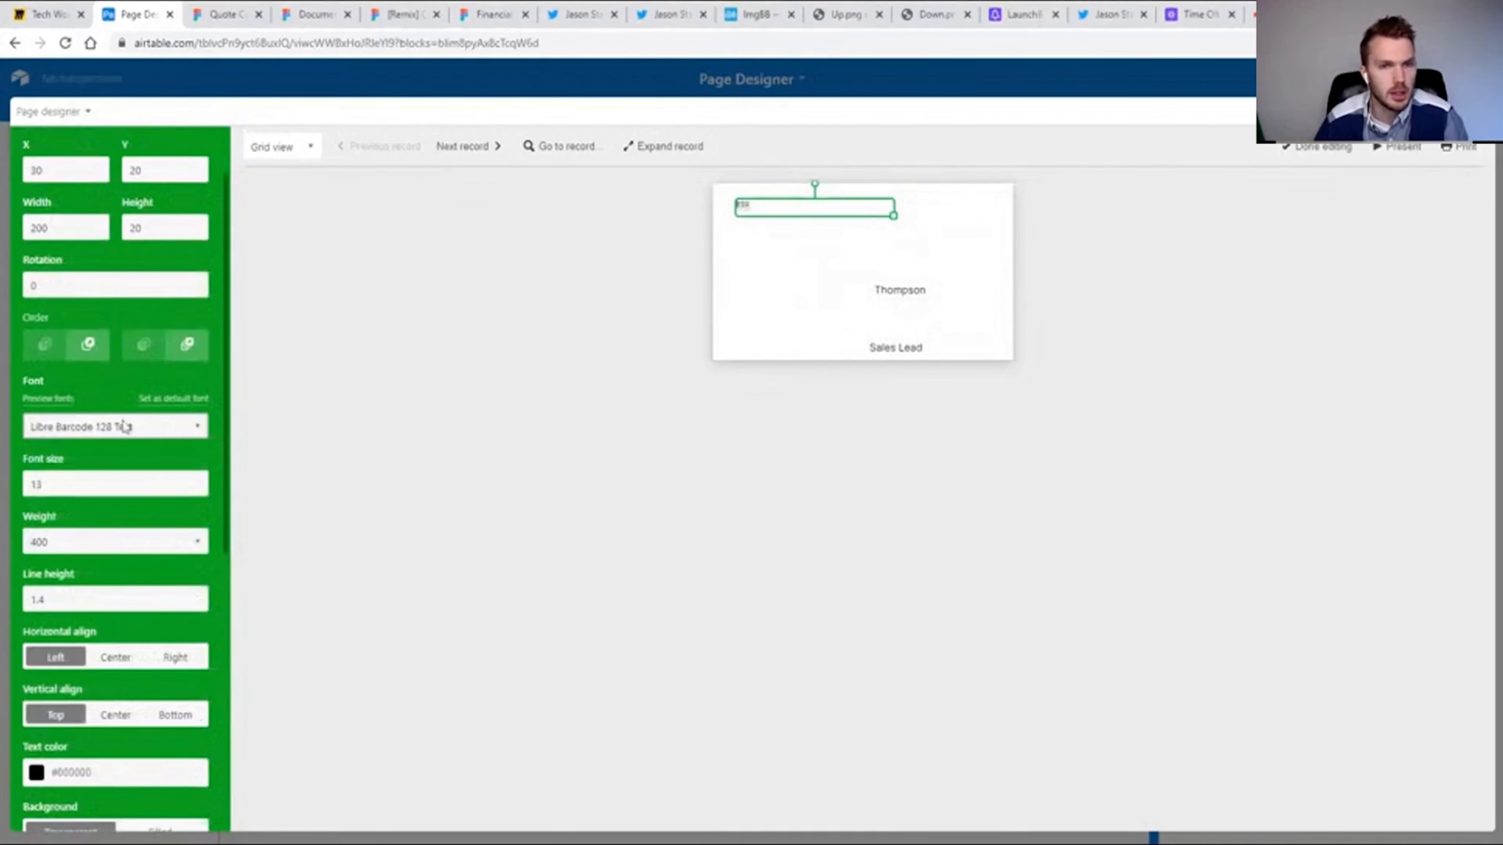
left_click(65, 579)
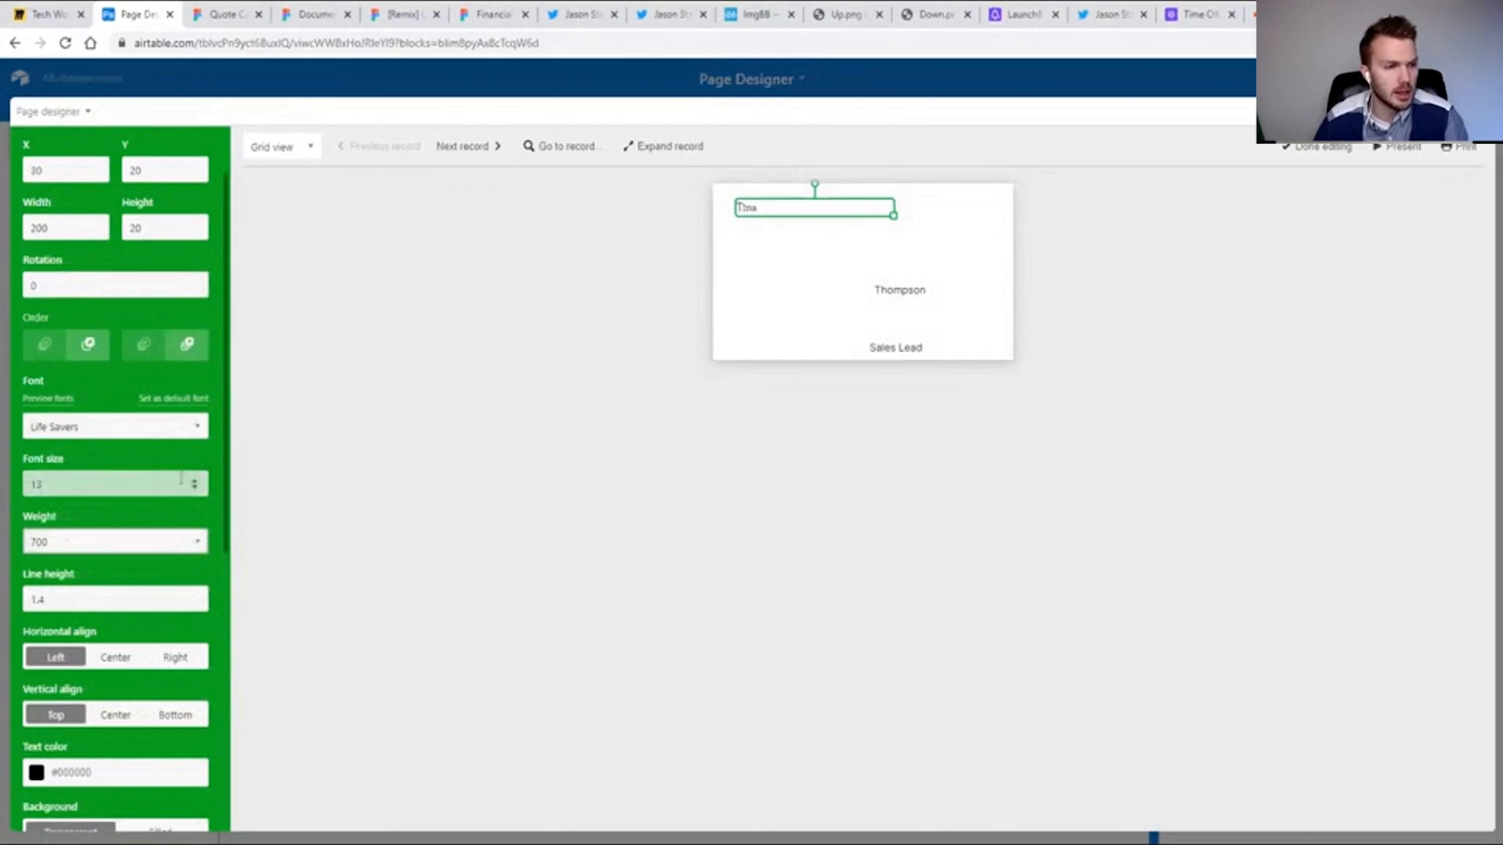
left_click(196, 480)
left_click(196, 480)
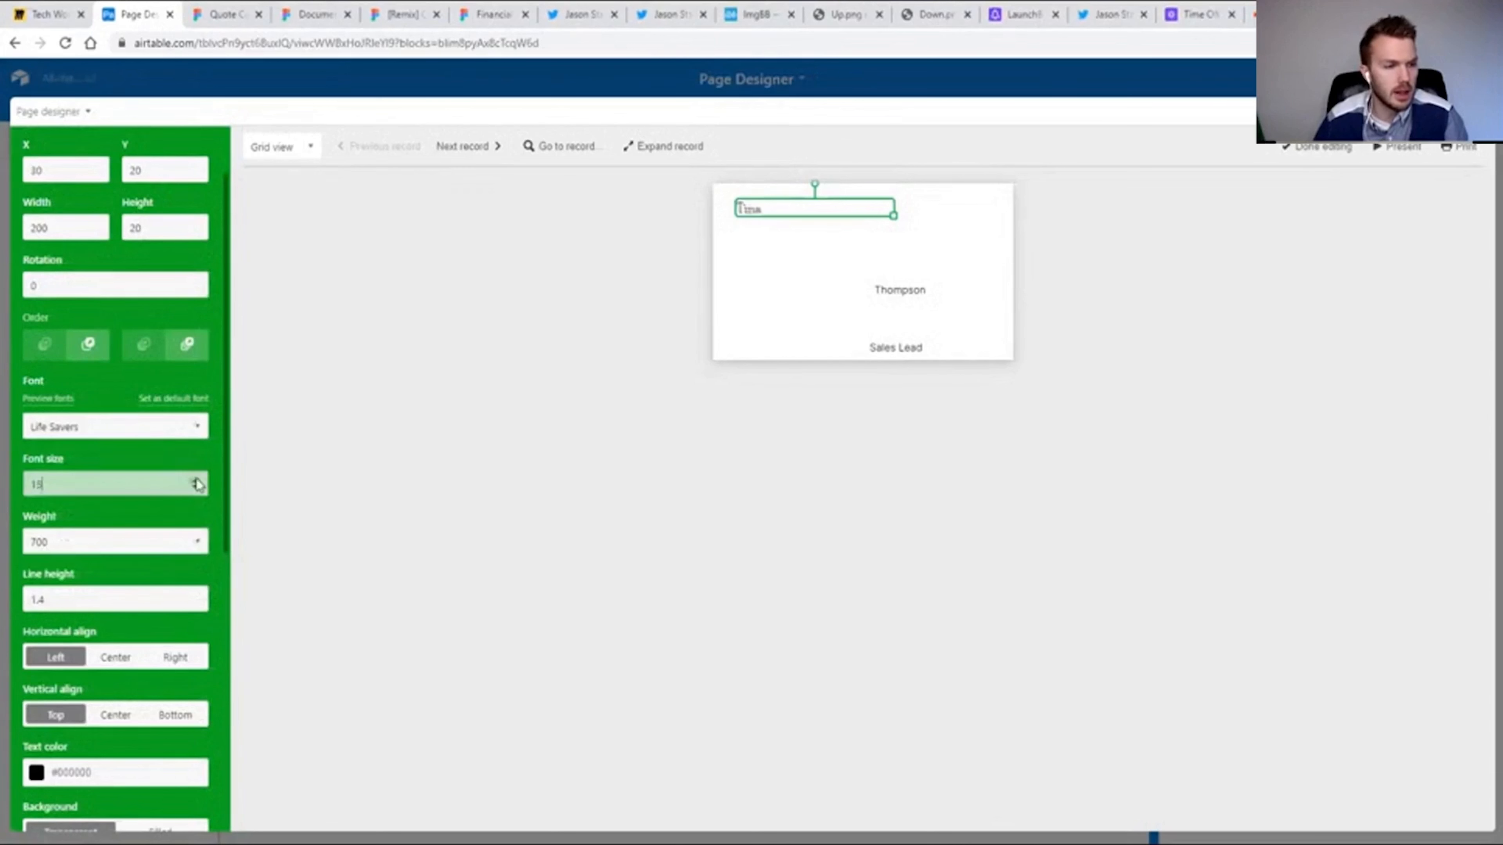
Place the Last Name element beside the first name and Job Title below at about X 80, Y 70, and preview the next record.
left_click(901, 290)
left_click_drag(901, 290, 857, 208)
left_click_drag(898, 354, 742, 239)
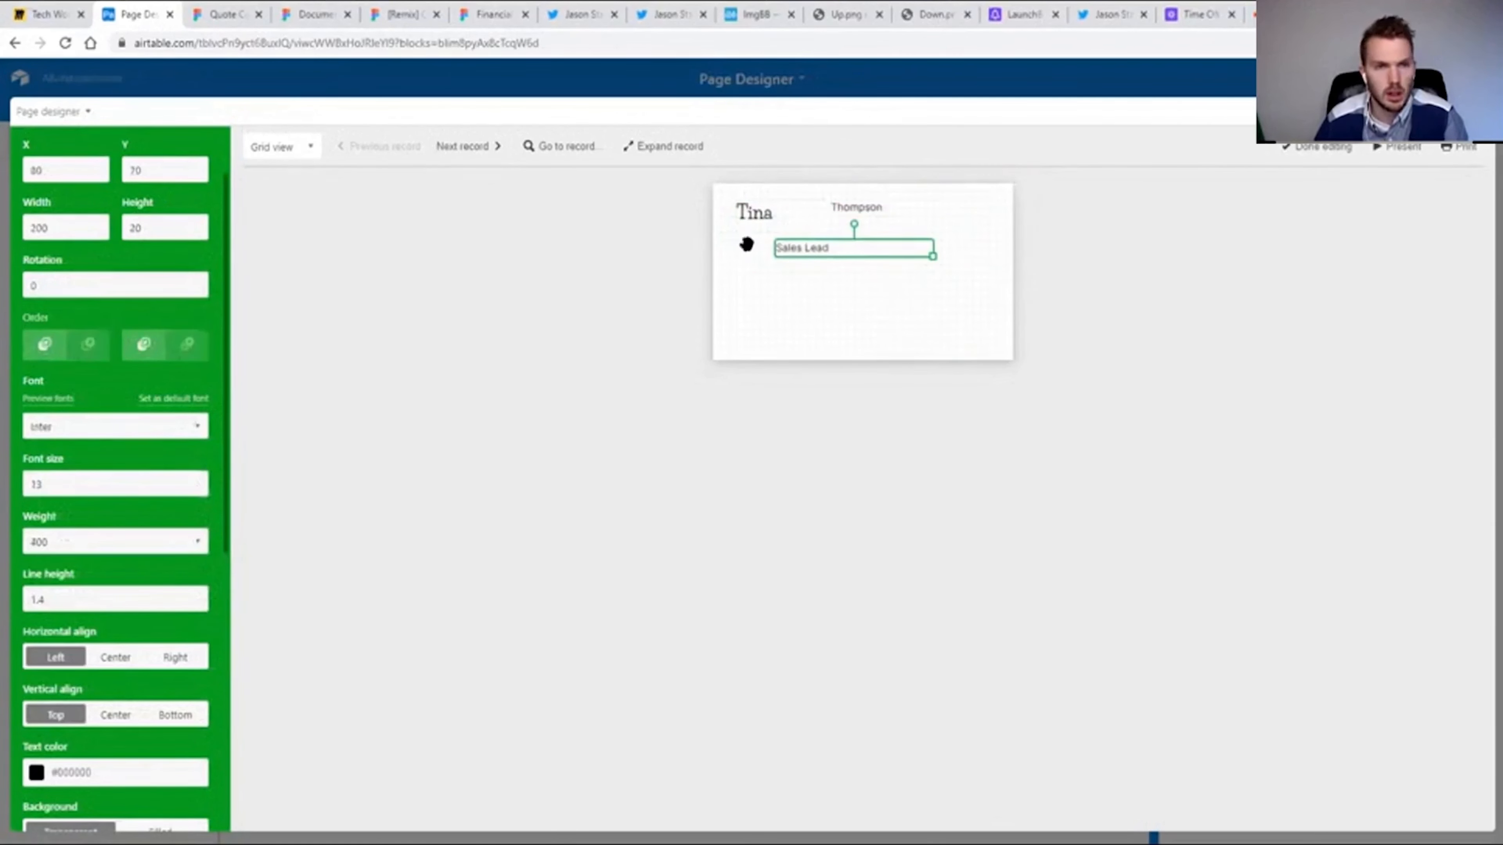
left_click(467, 152)
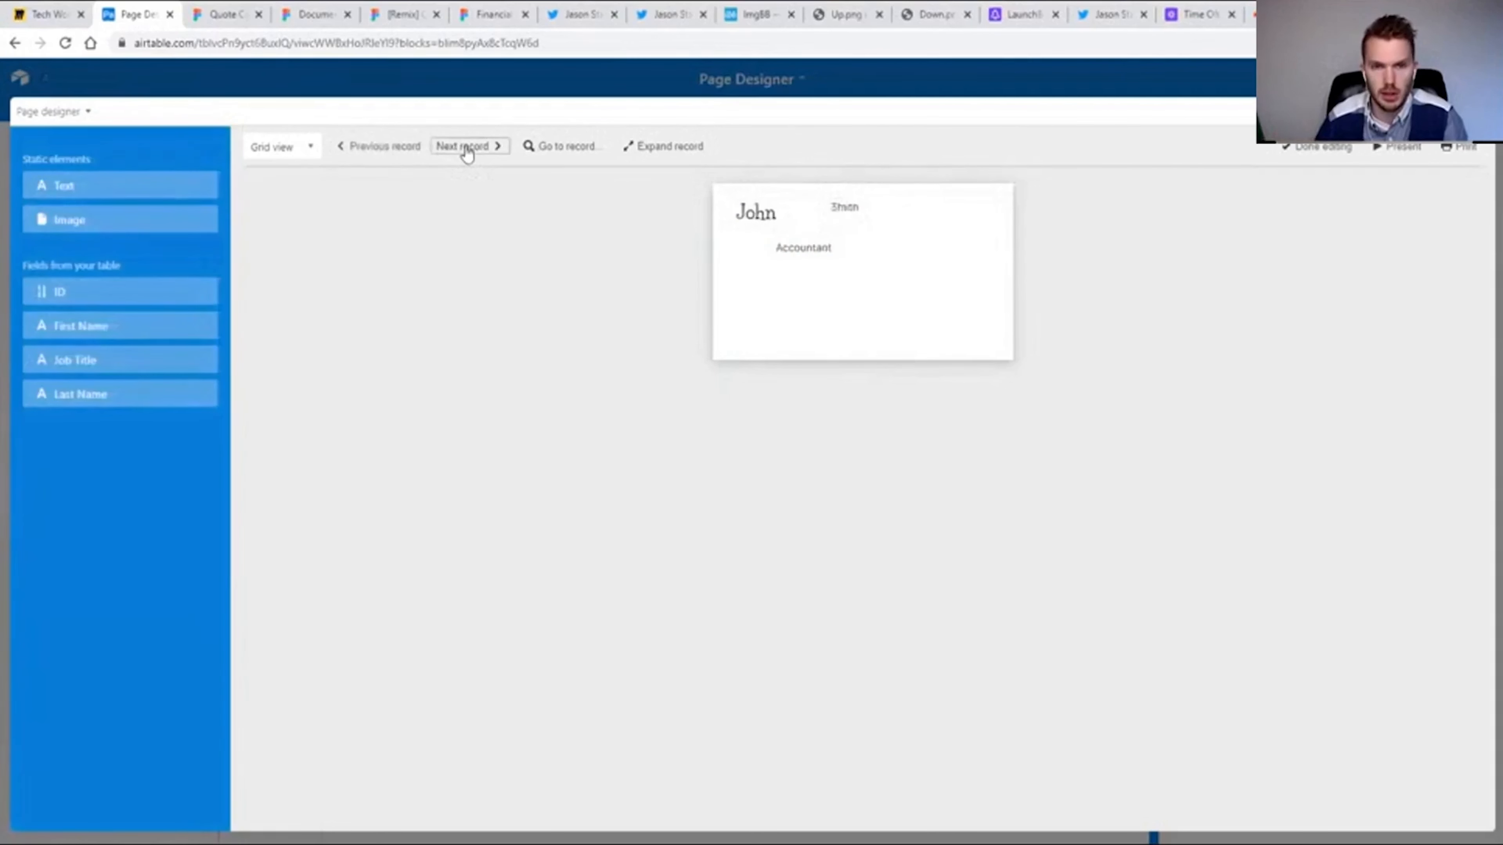
Page through the employee records on the card layout and check the print settings without printing.
left_click(472, 153)
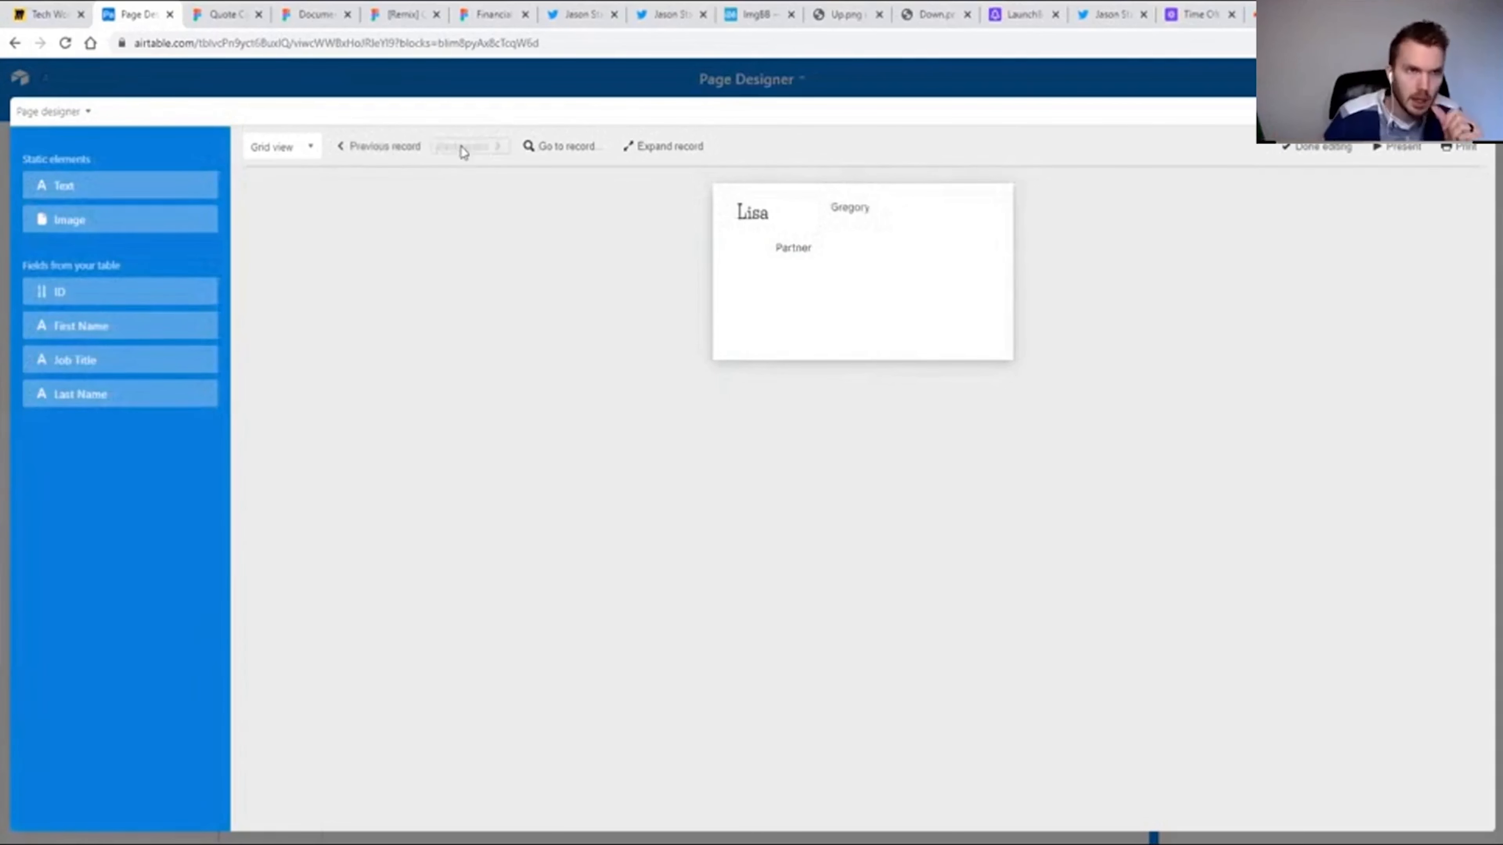
left_click(393, 148)
left_click(393, 147)
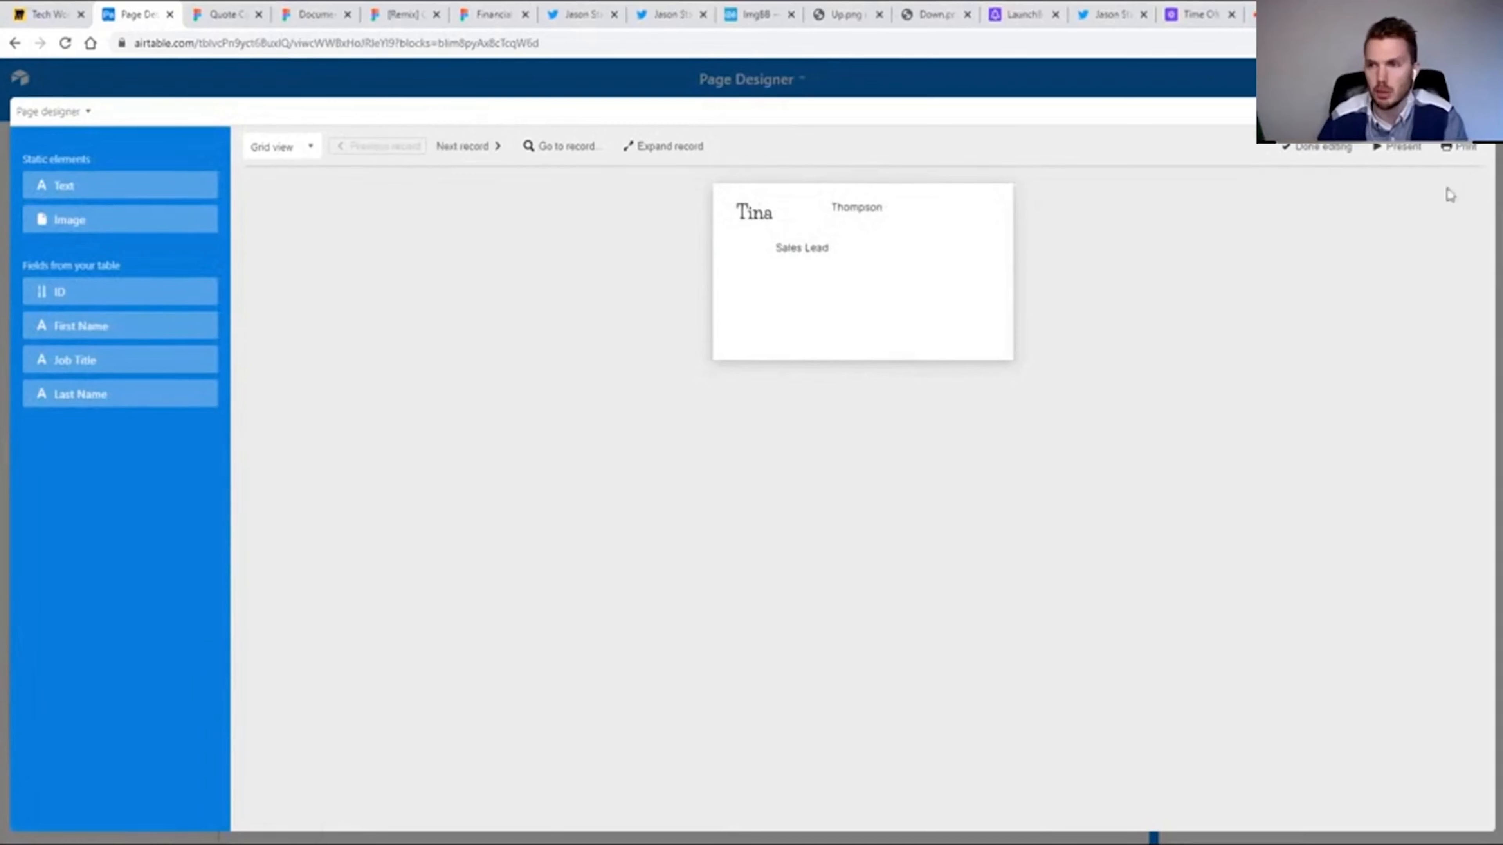
left_click(1470, 153)
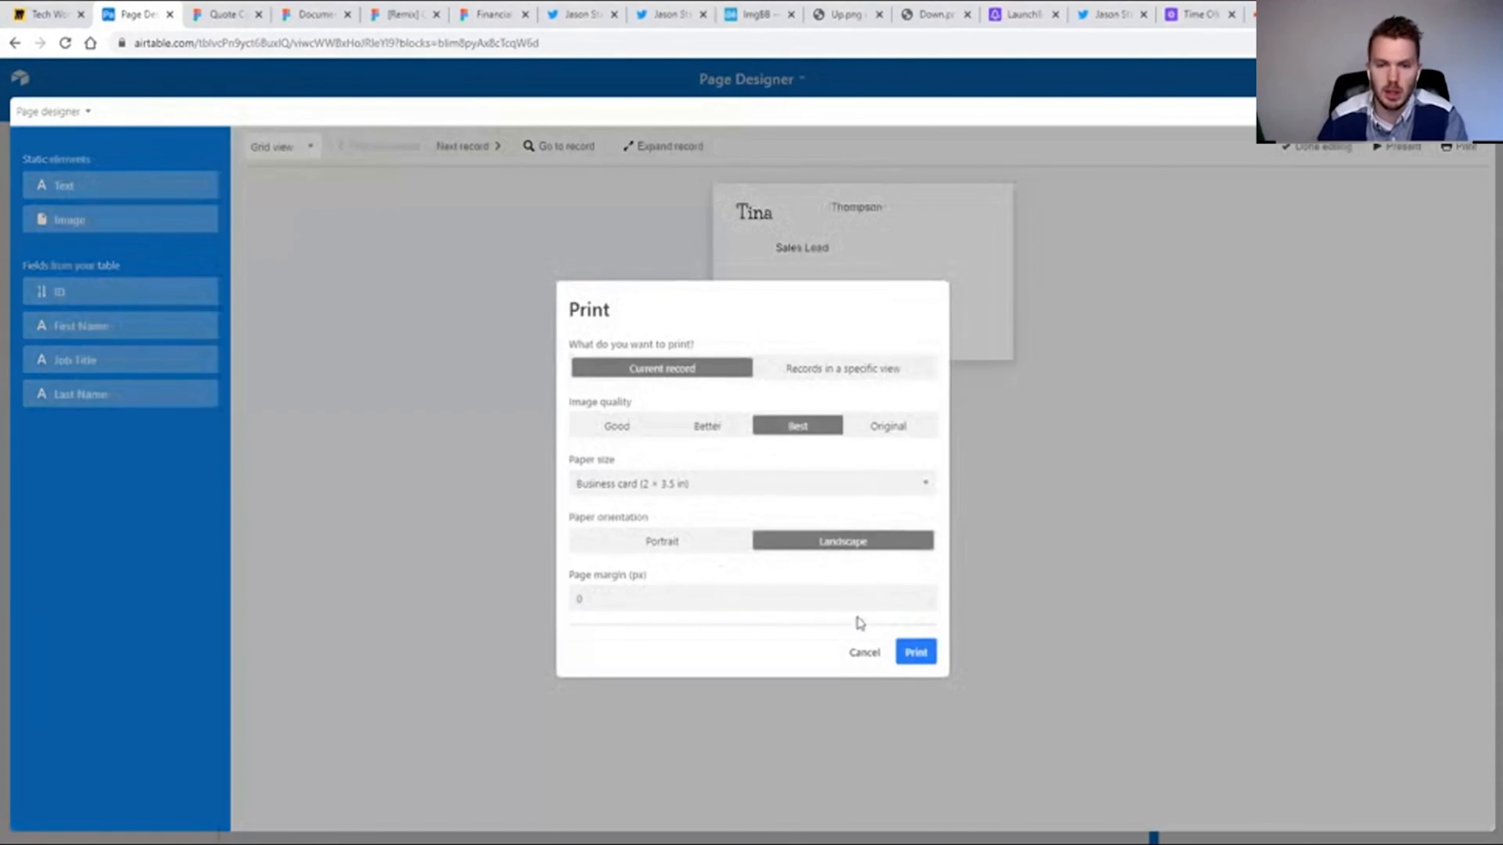
left_click(863, 652)
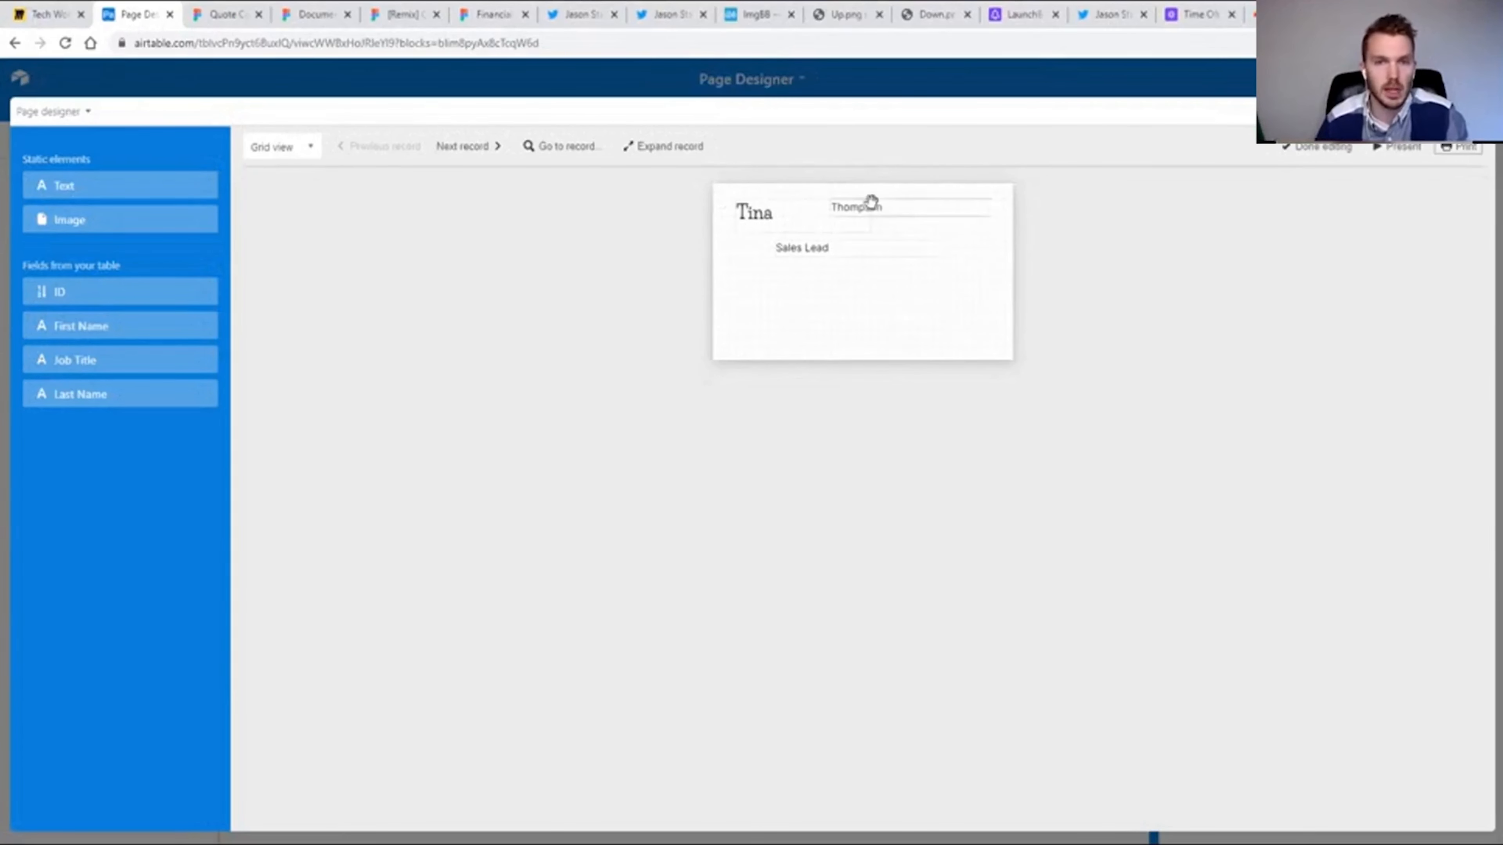
Switch to Figma and examine the Quote Cards community file, comparing its card designs with the Airtable business card layout.
left_click(218, 15)
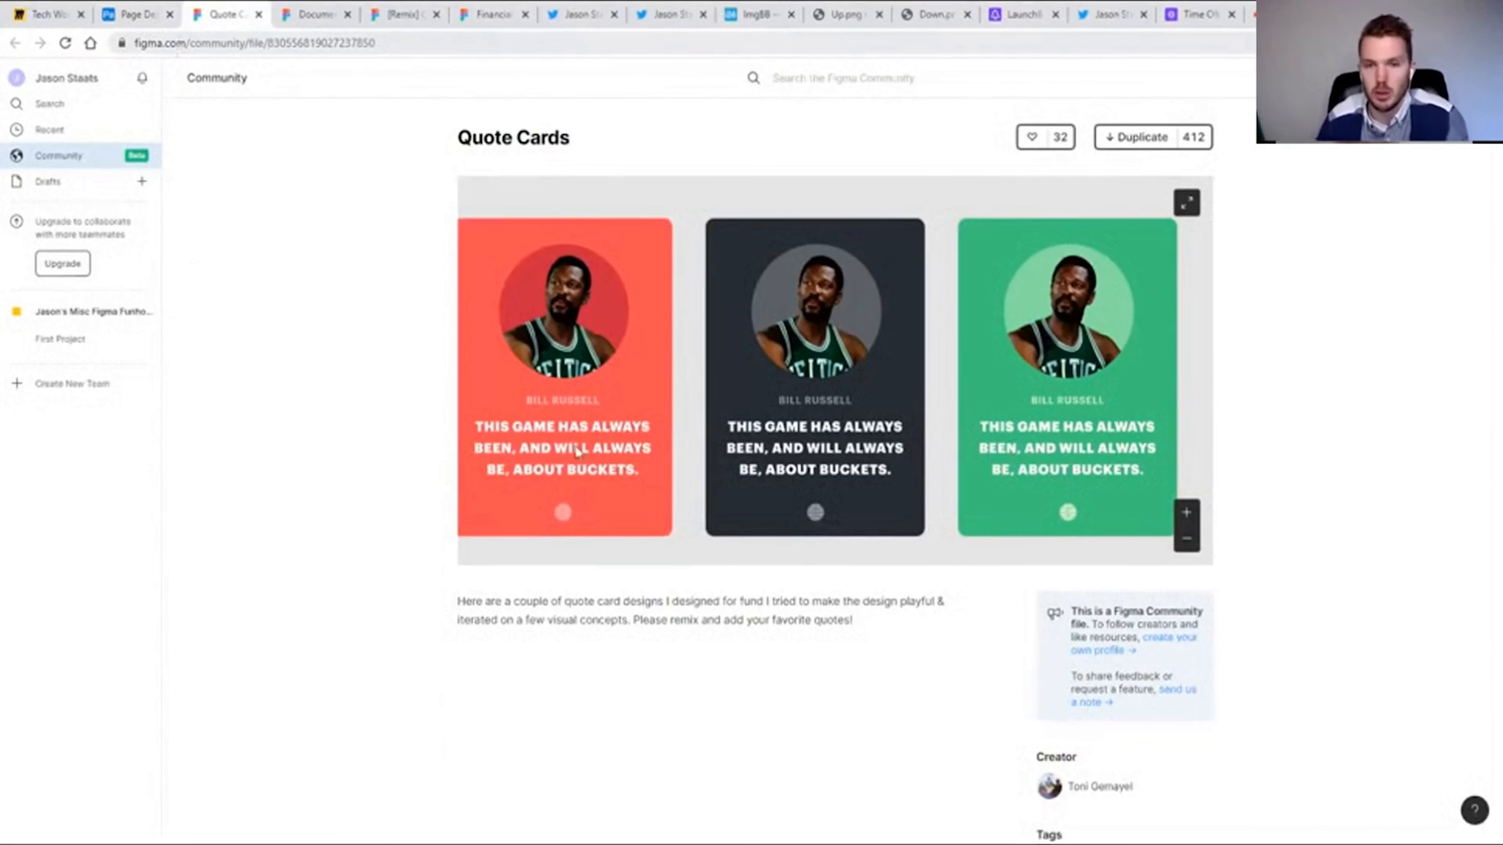
left_click(1186, 538)
left_click(1186, 538)
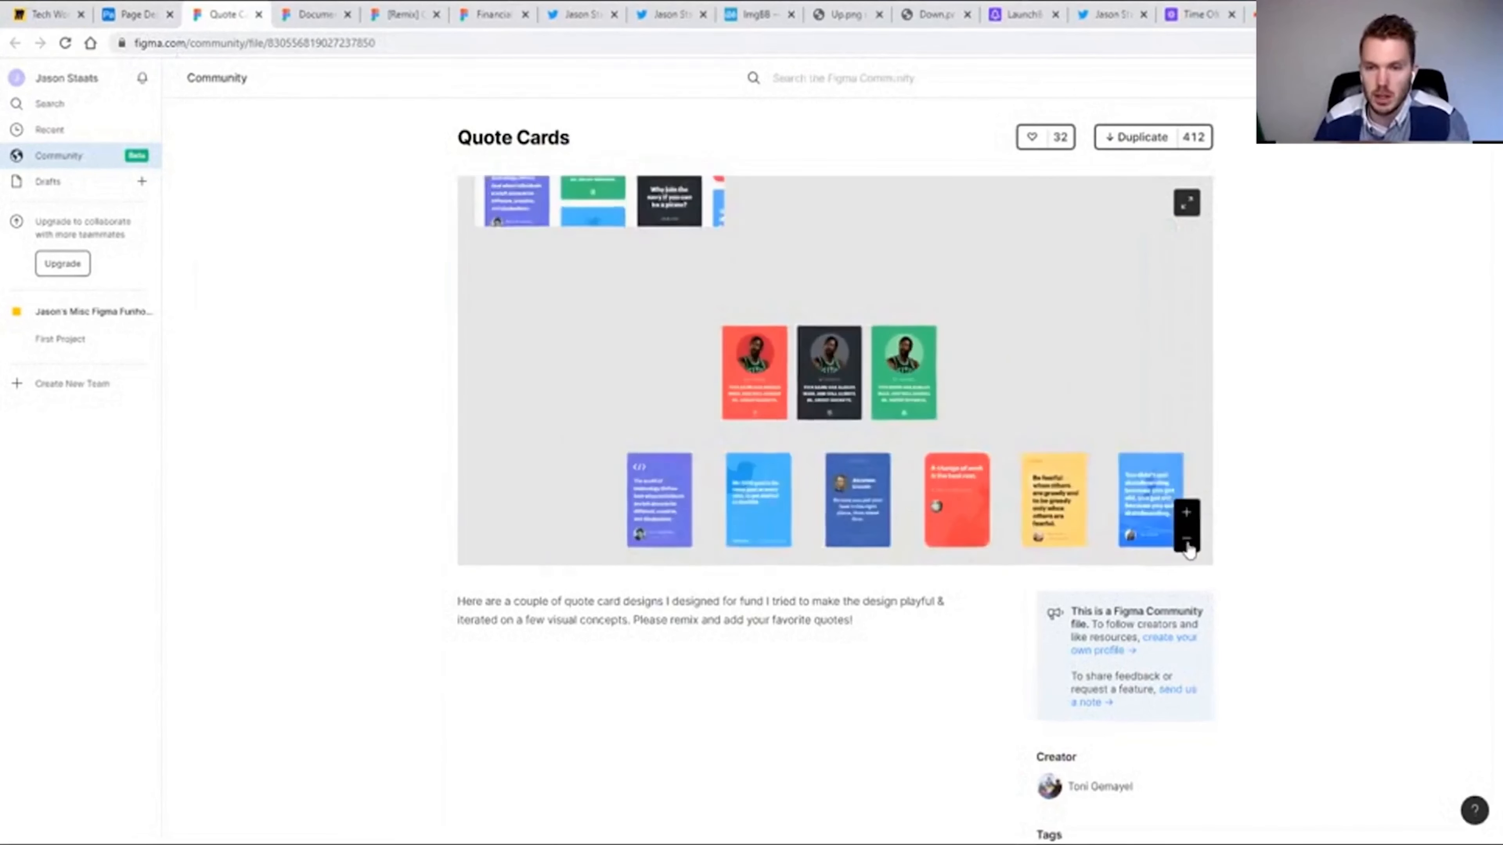
left_click(1186, 513)
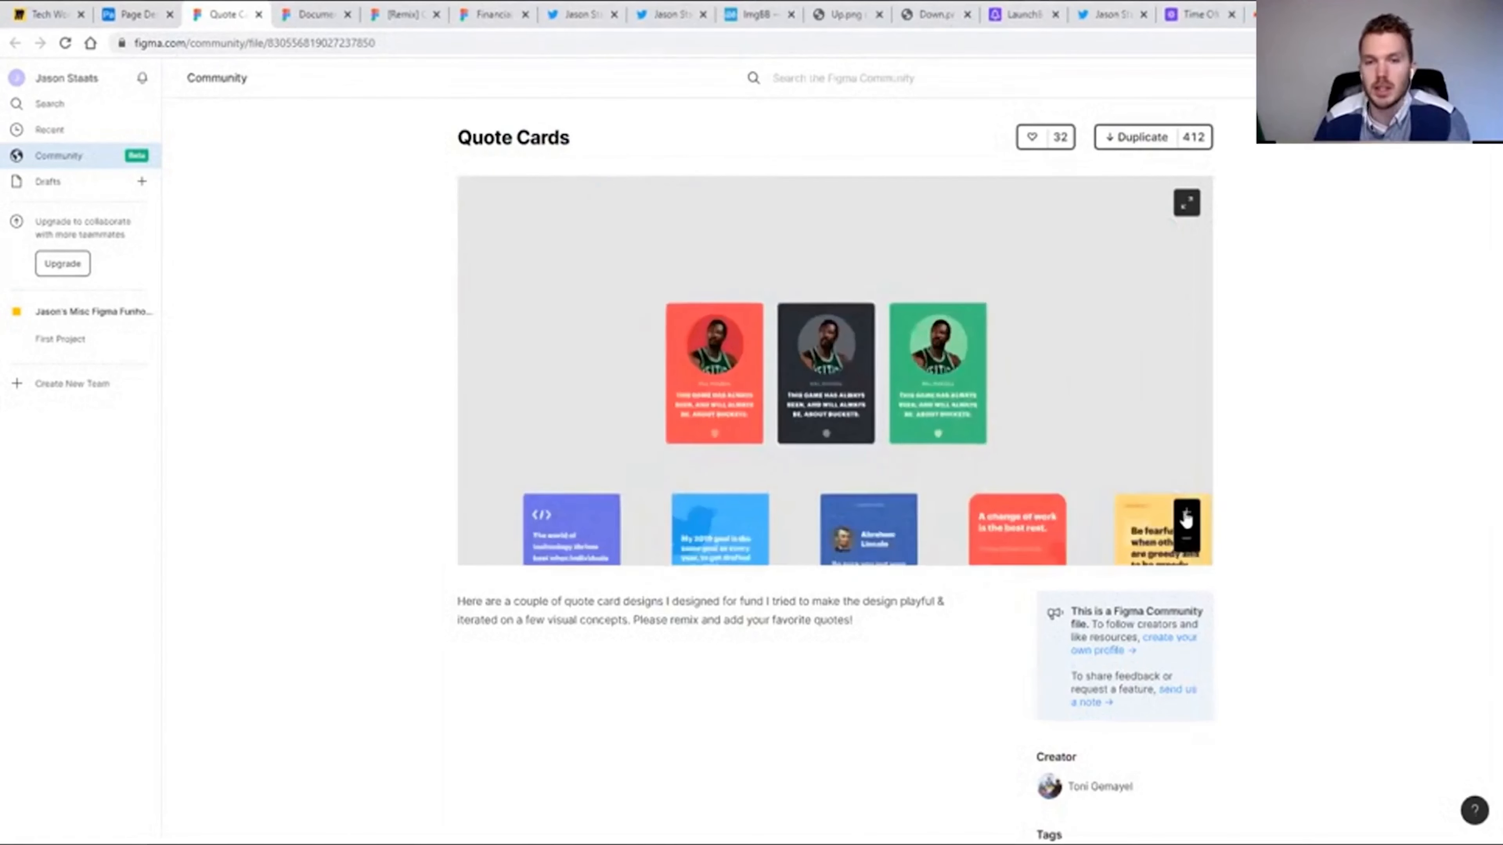
left_click(1186, 515)
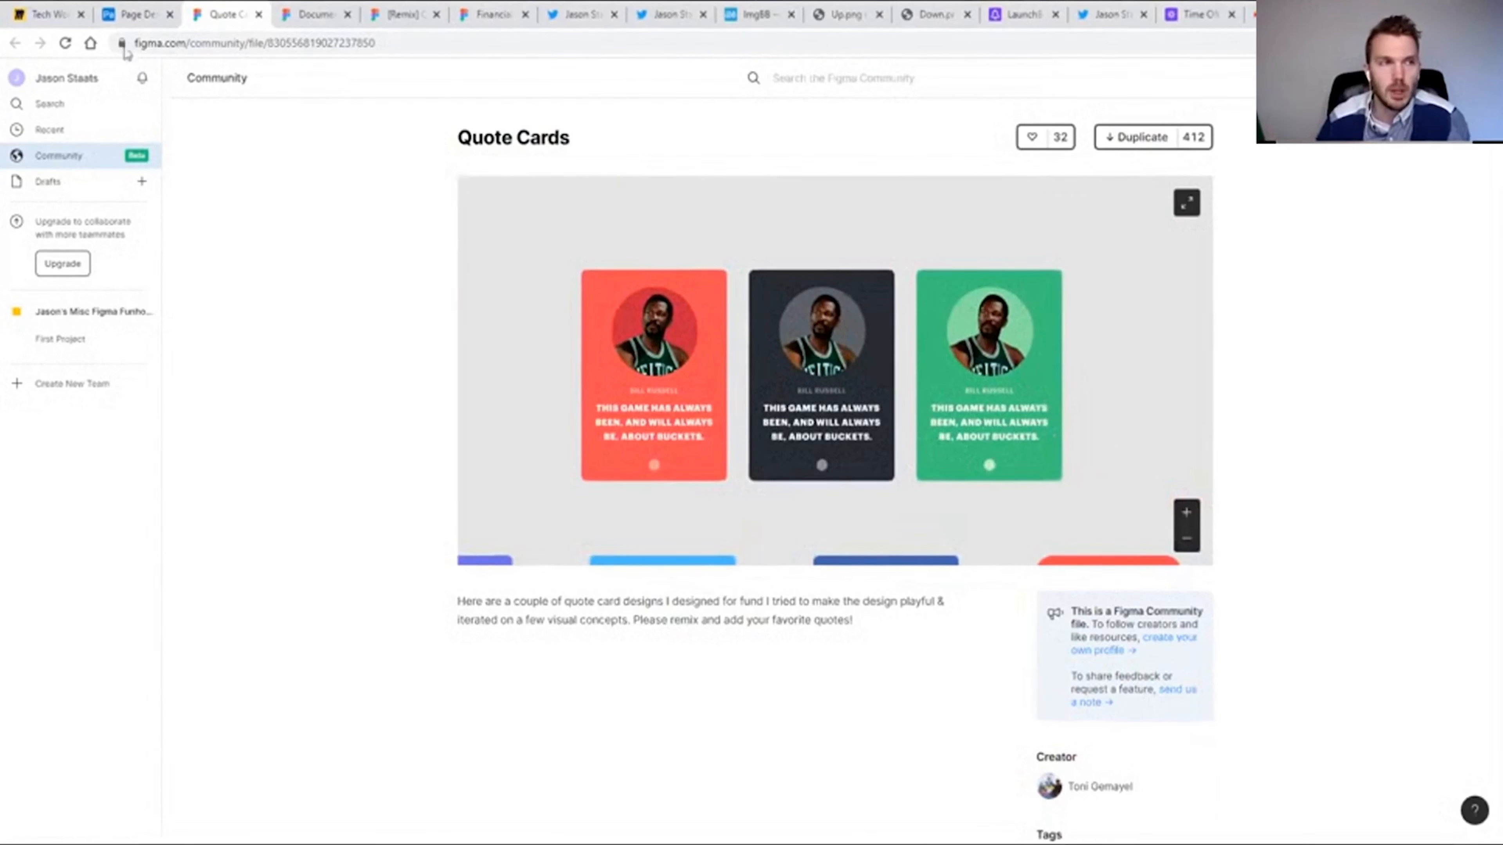
left_click(133, 14)
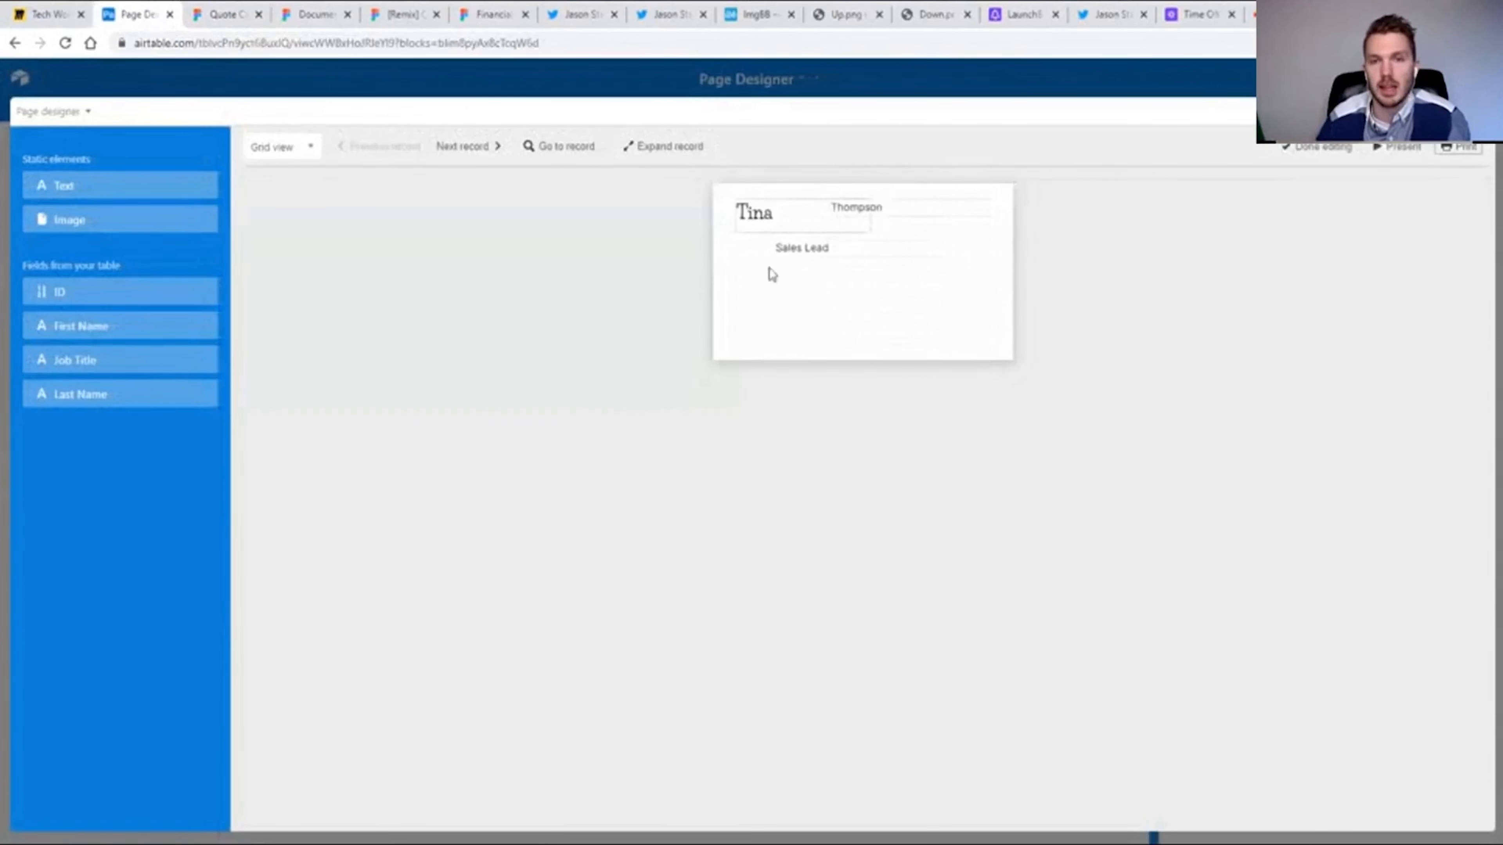
left_click(214, 18)
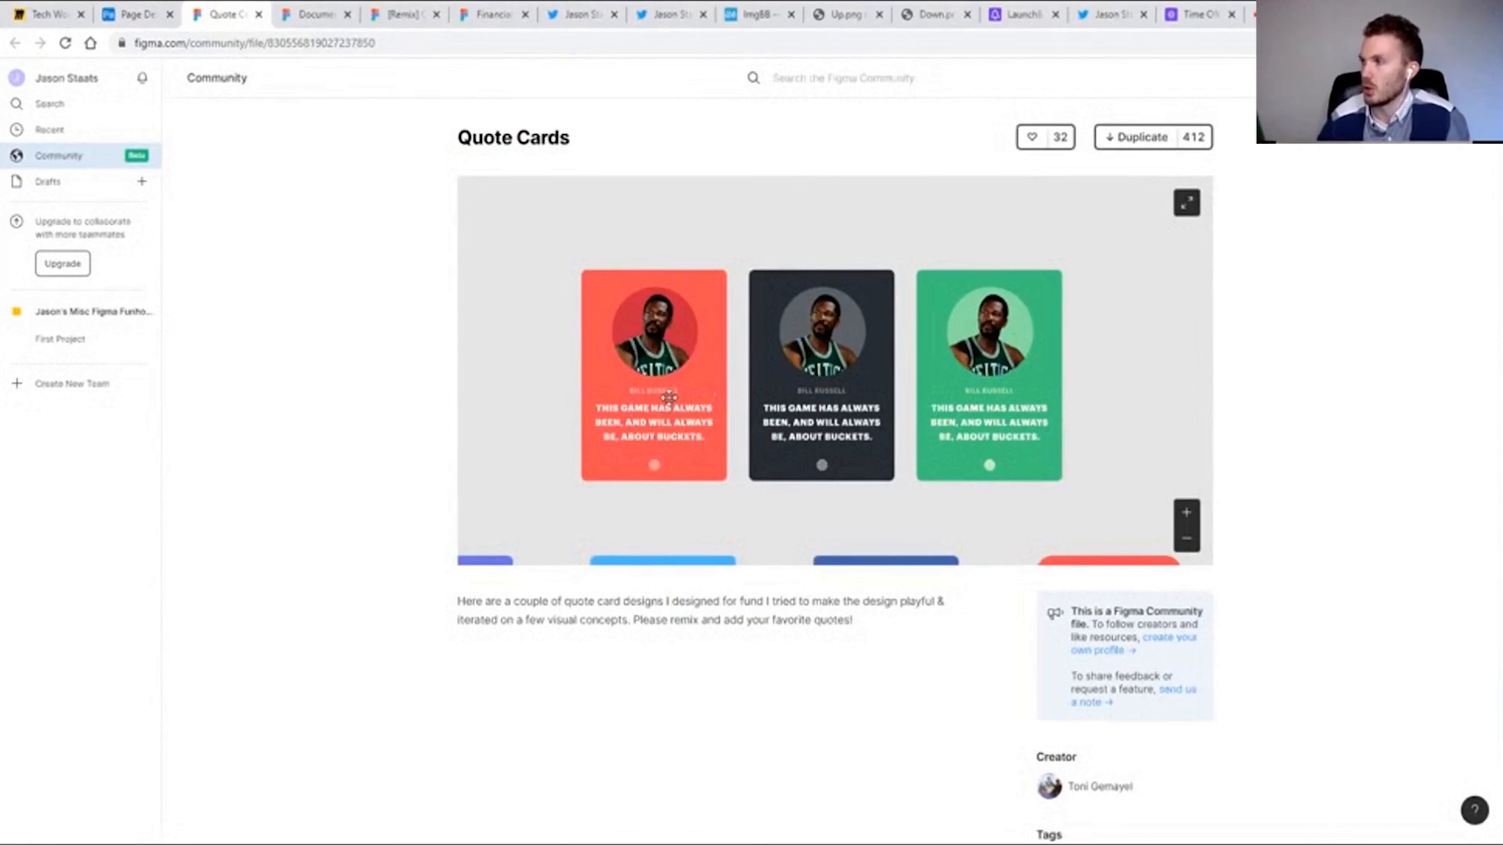
Examine the Figma community designs Documentation Cards & Buttons, Quintessential Design Team Trading Cards and Financial Dashboard, viewing the whole dashboard.
left_click(290, 15)
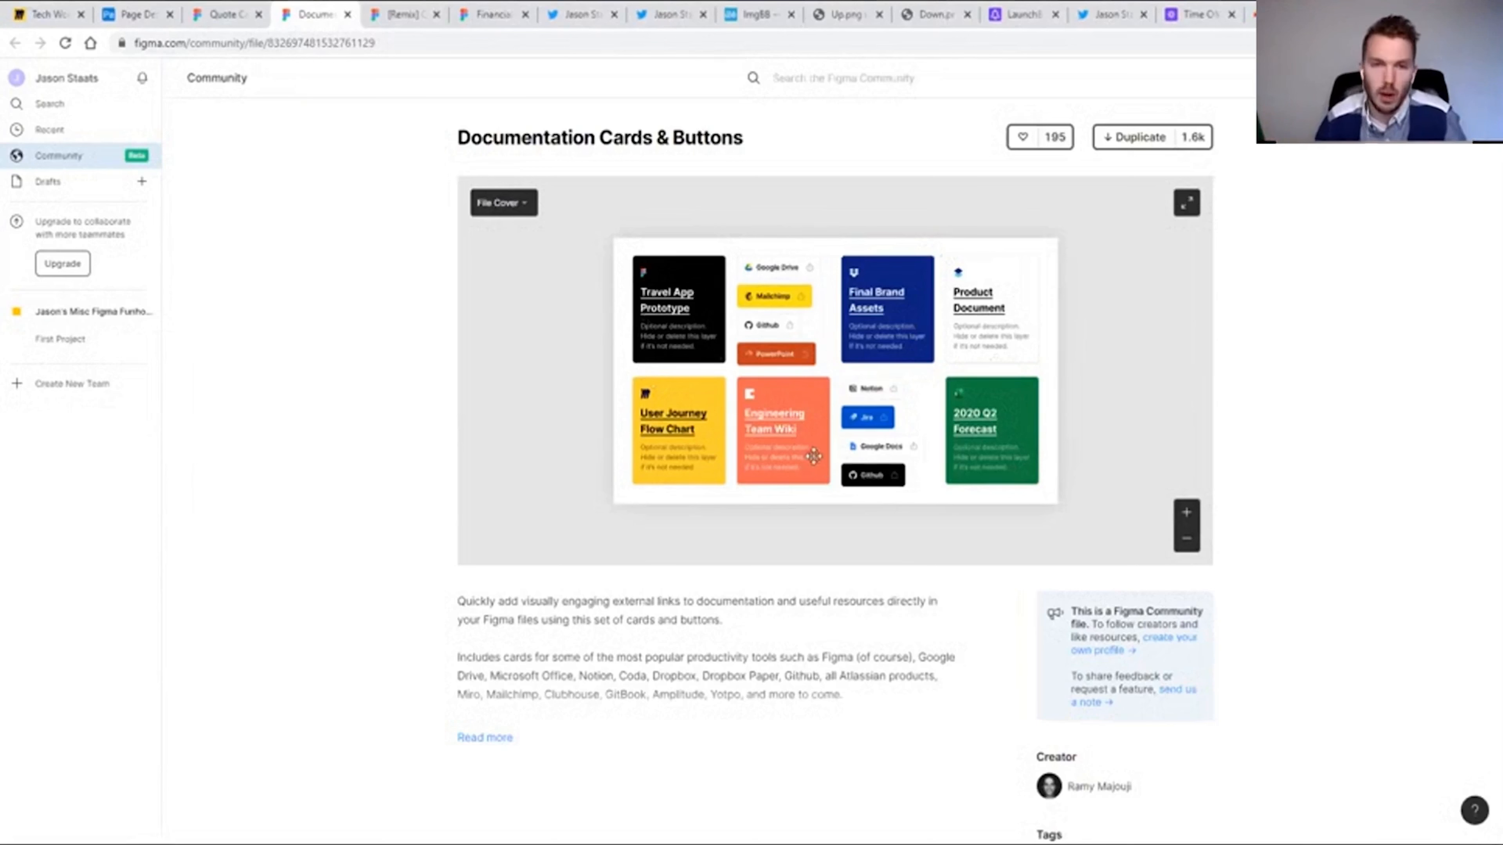
left_click(406, 18)
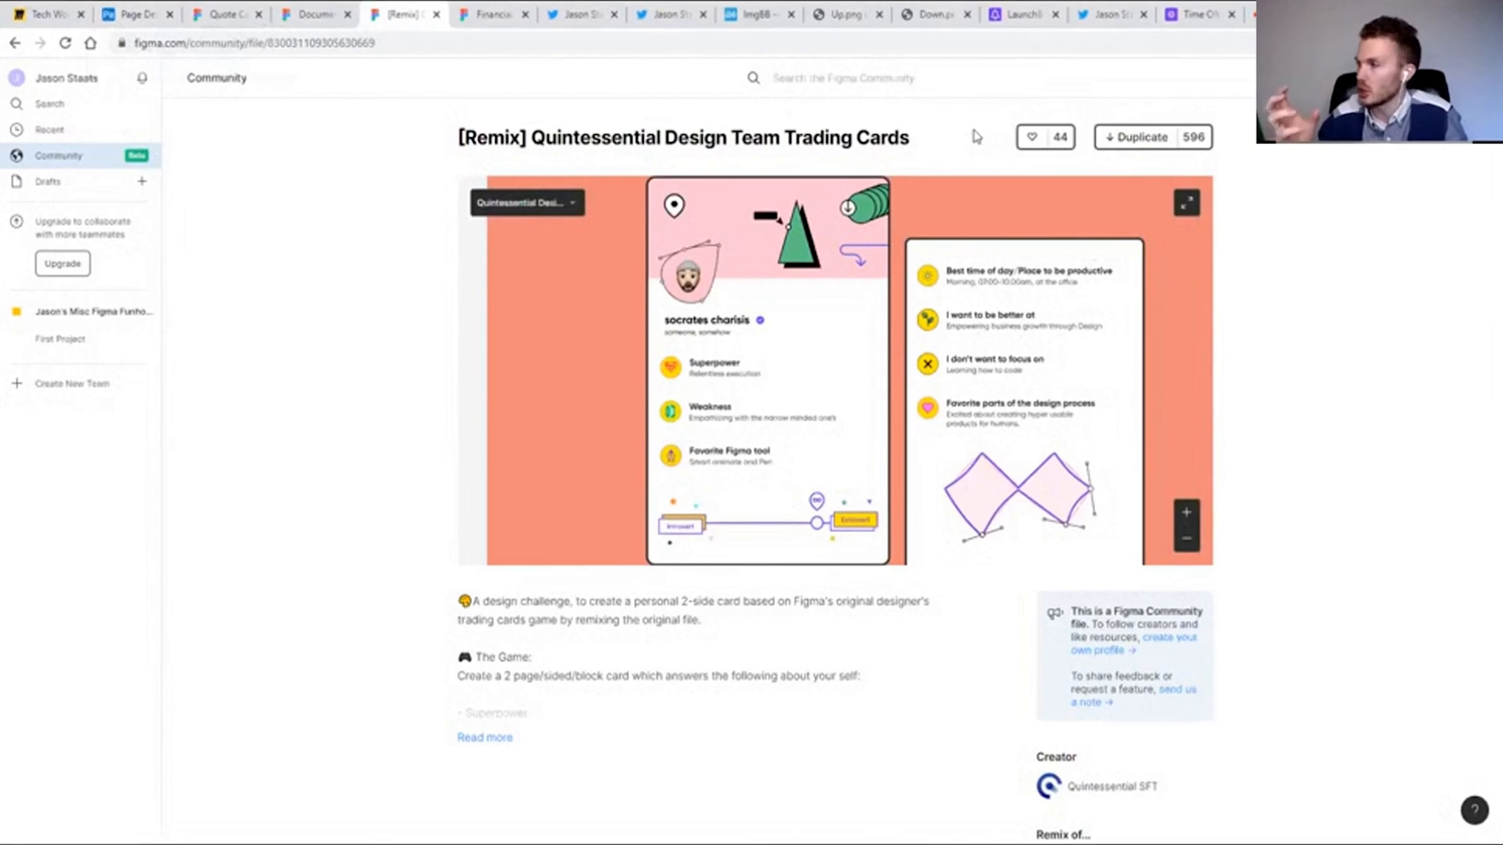
left_click(485, 15)
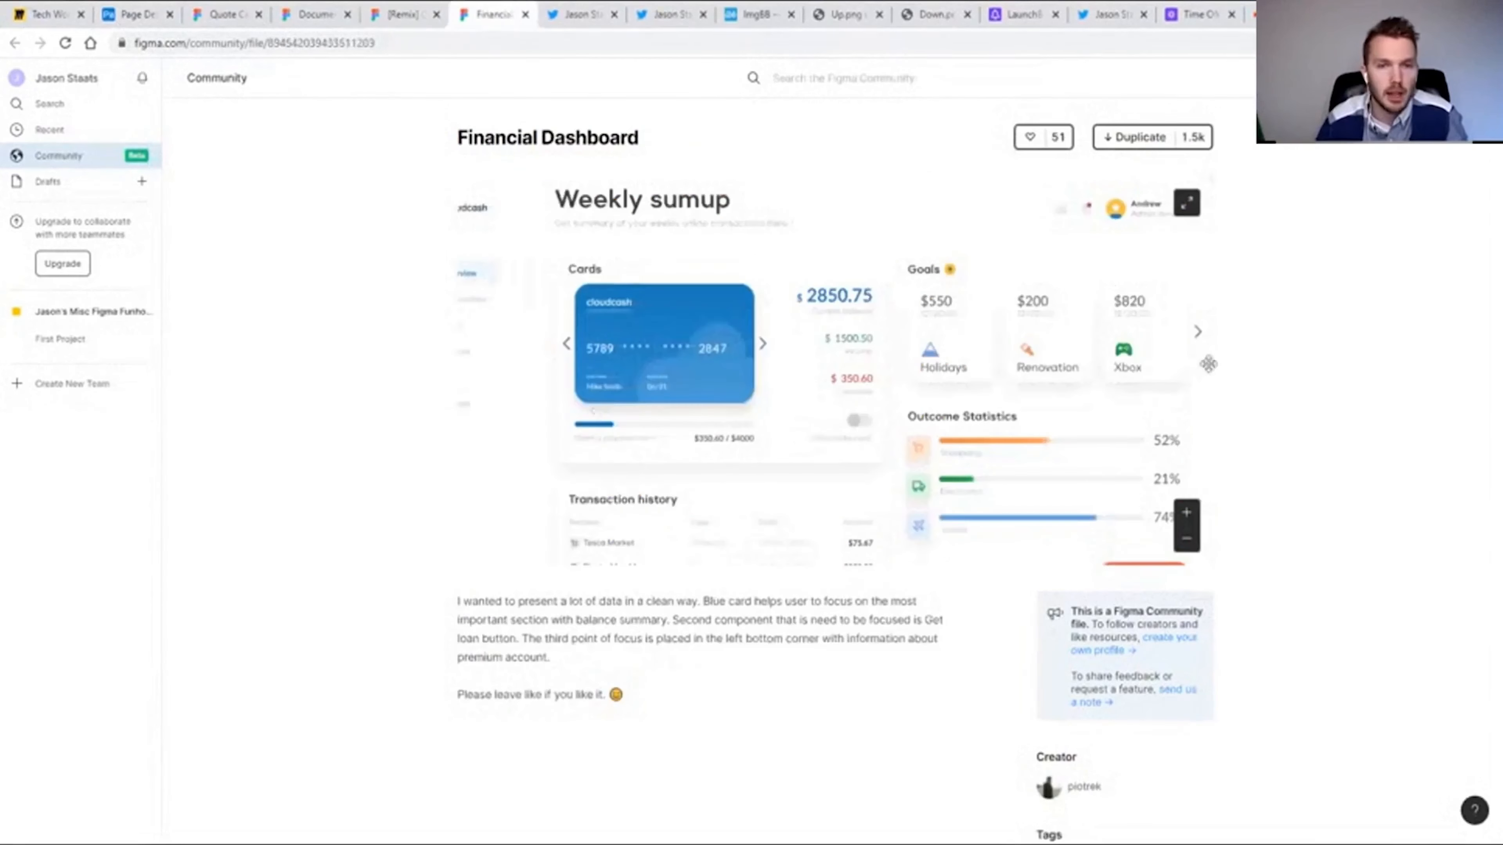
scroll(1294, 355, "down", 1)
scroll(1285, 366, "up", 1)
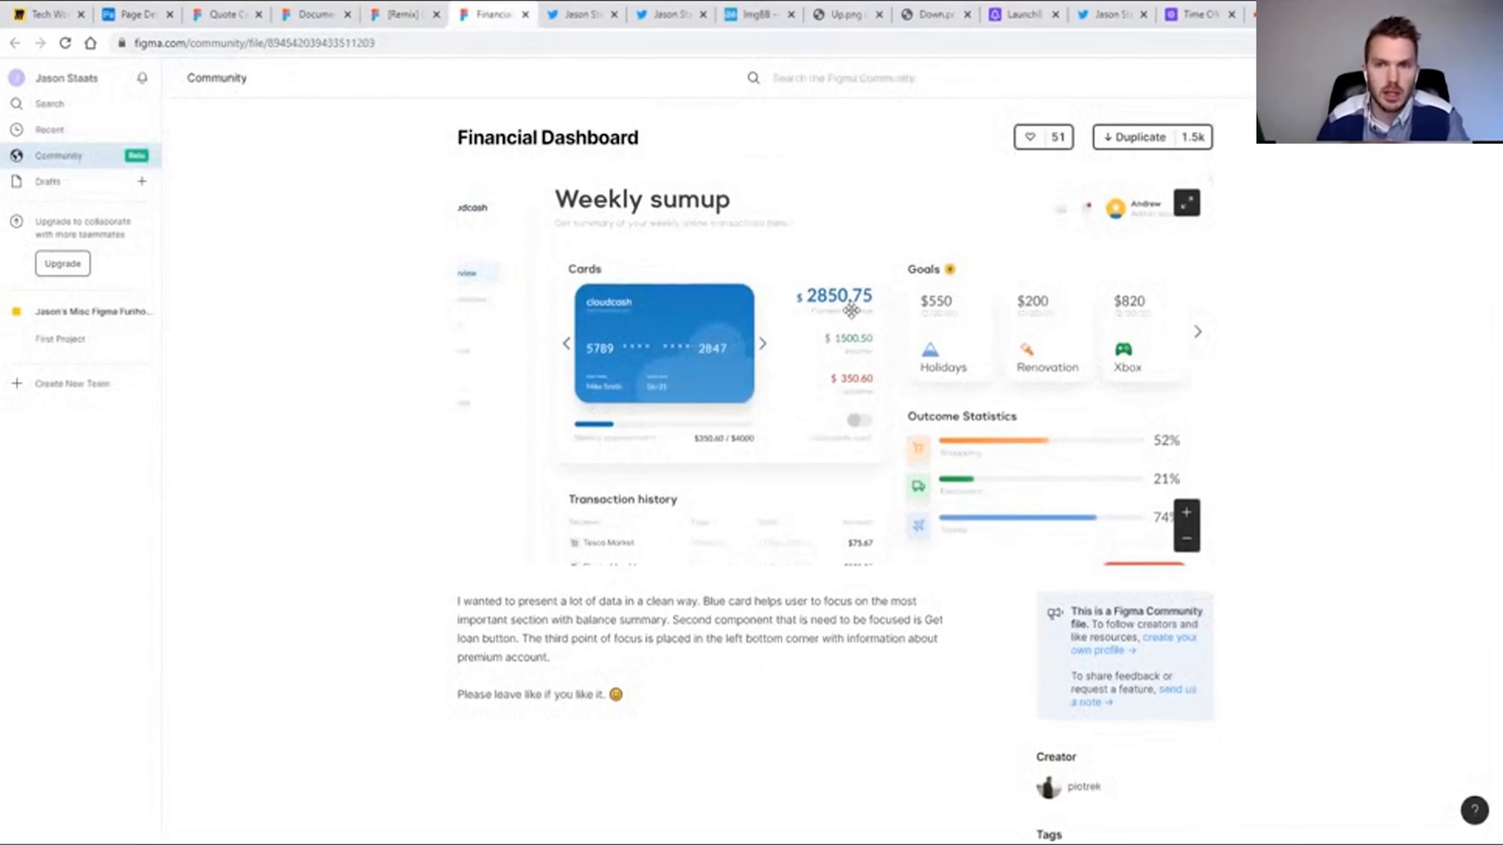
left_click_drag(804, 348, 772, 336)
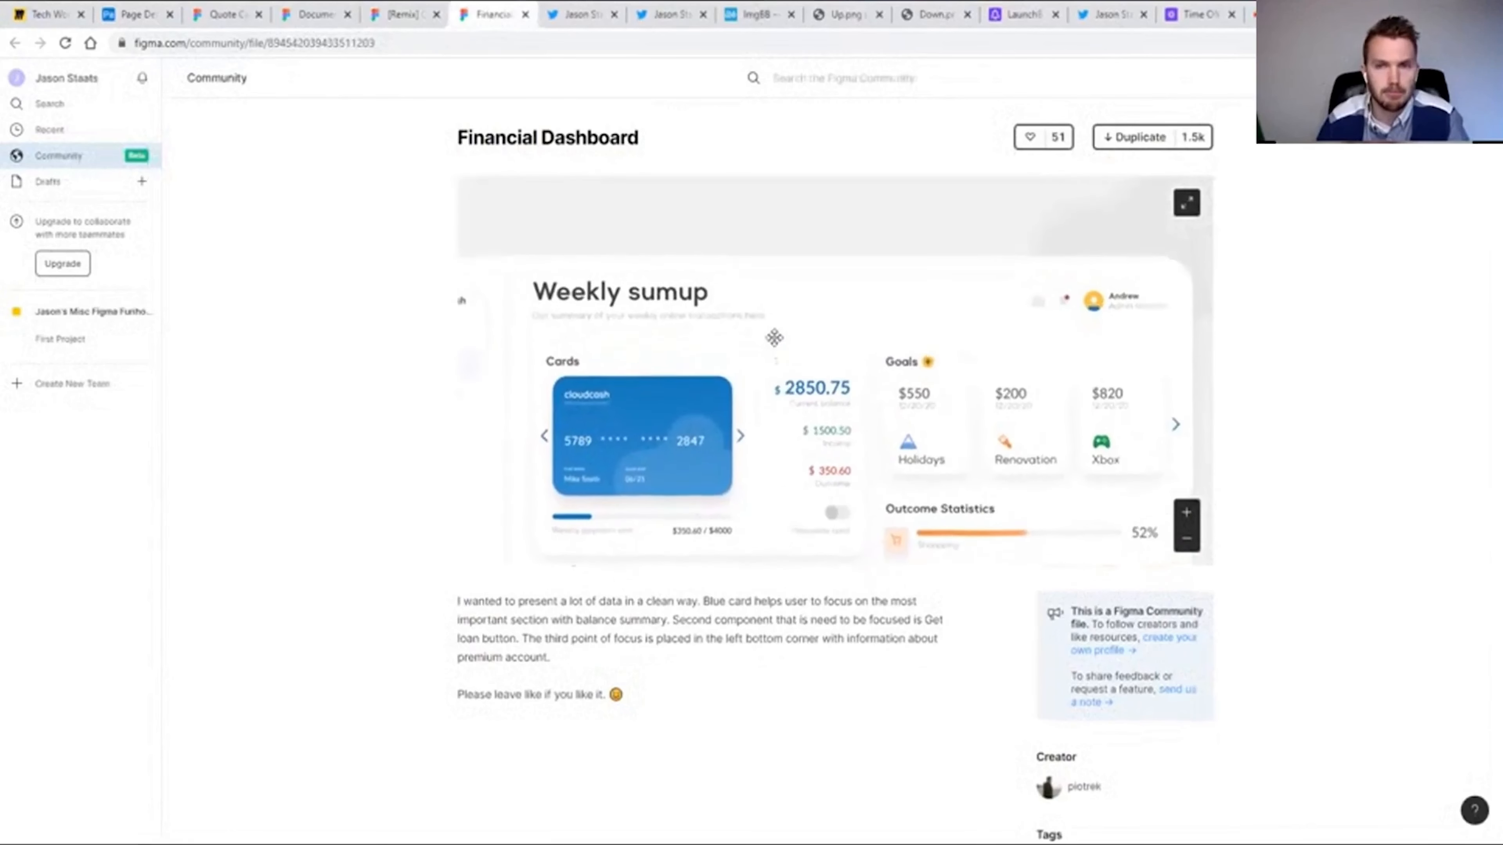
left_click(1188, 540)
left_click_drag(908, 505, 910, 371)
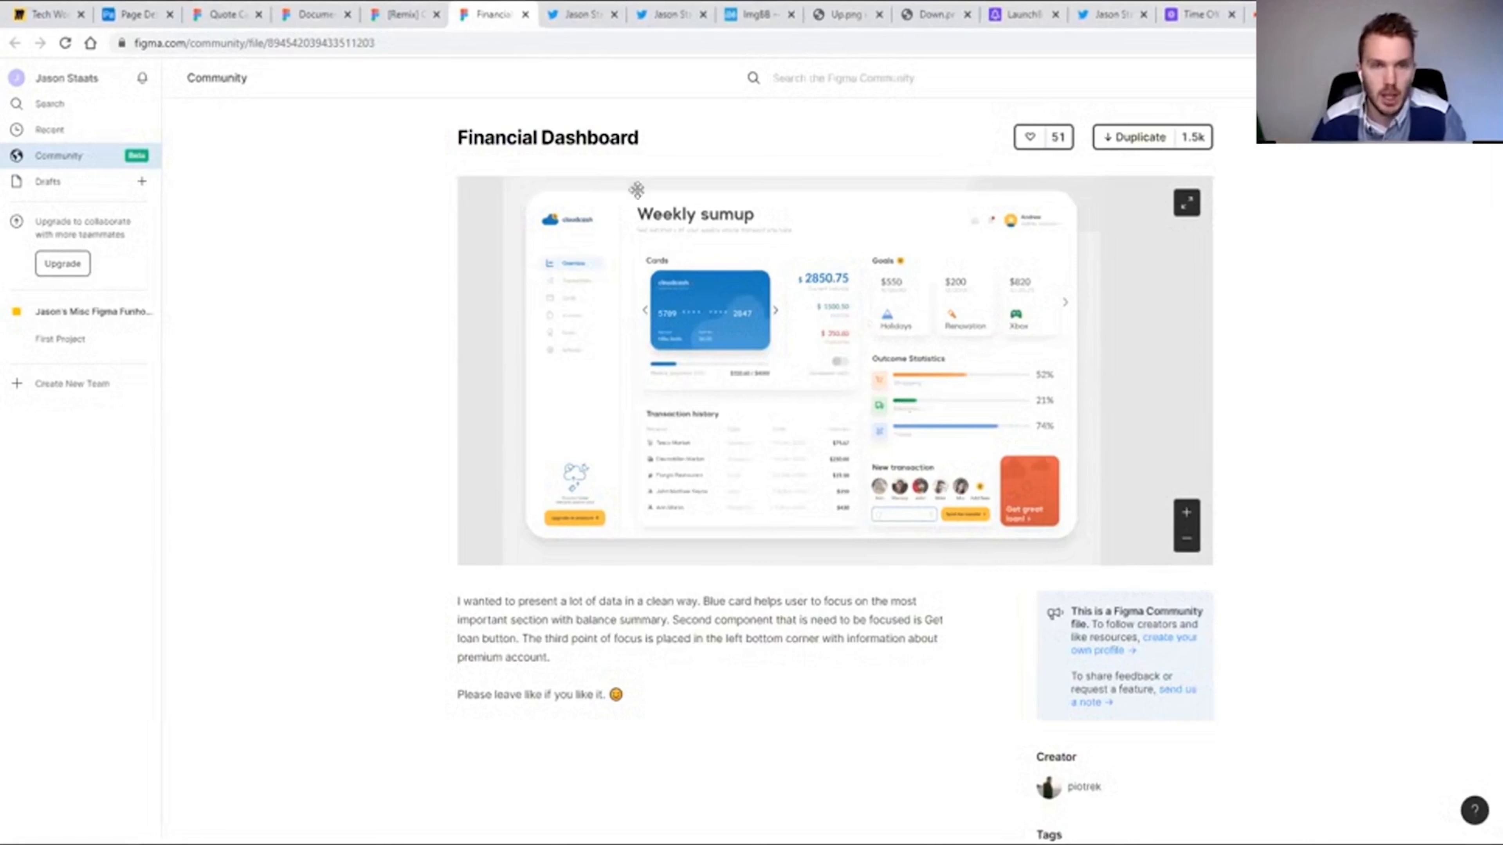
View the PPP Analysis and Payroll Progress Report examples on Twitter and return to the Airtable card layout.
left_click(583, 18)
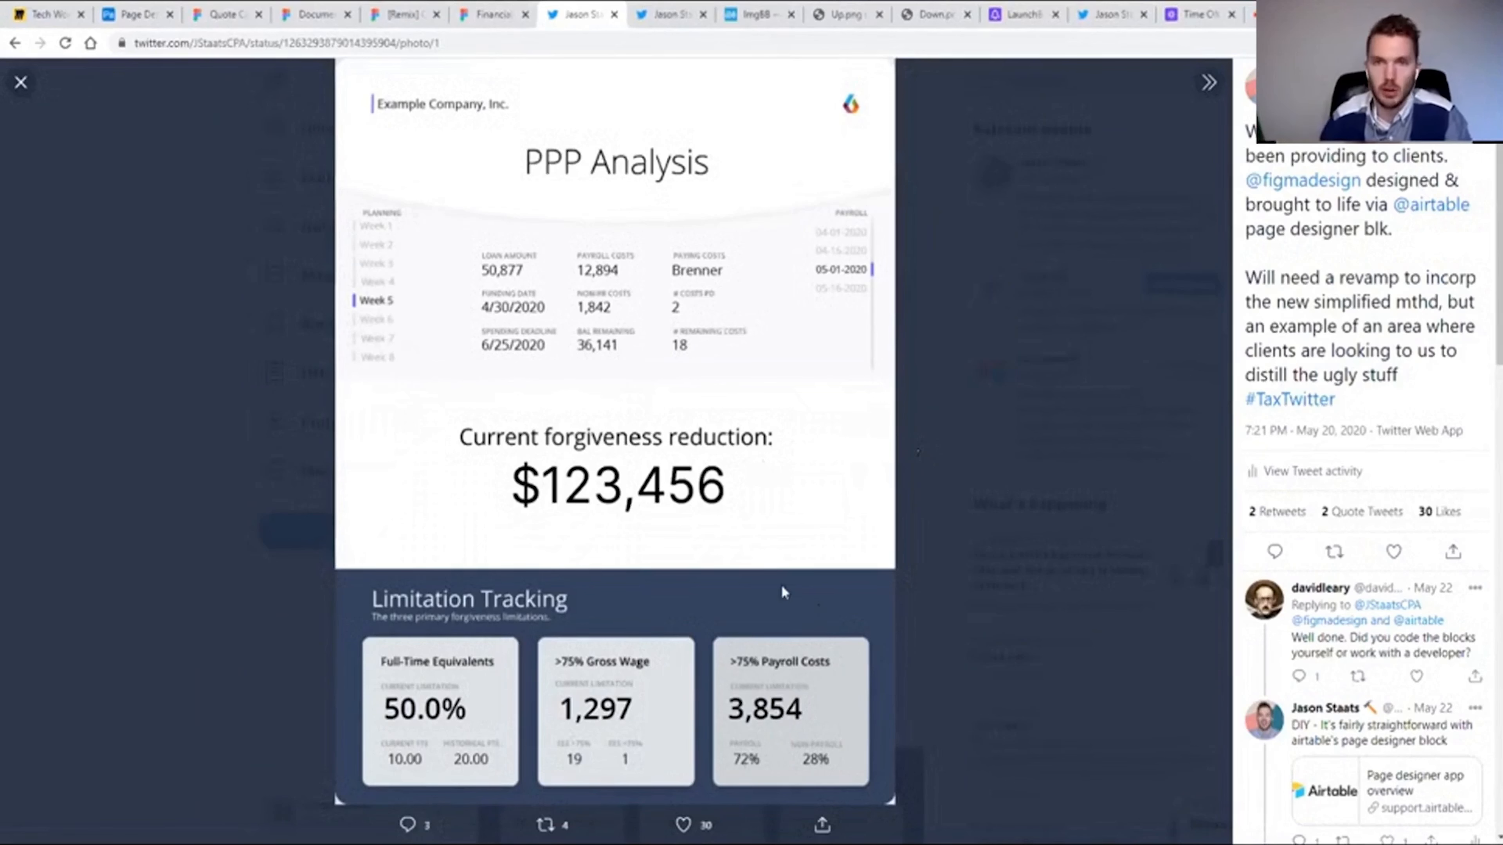
left_click(677, 14)
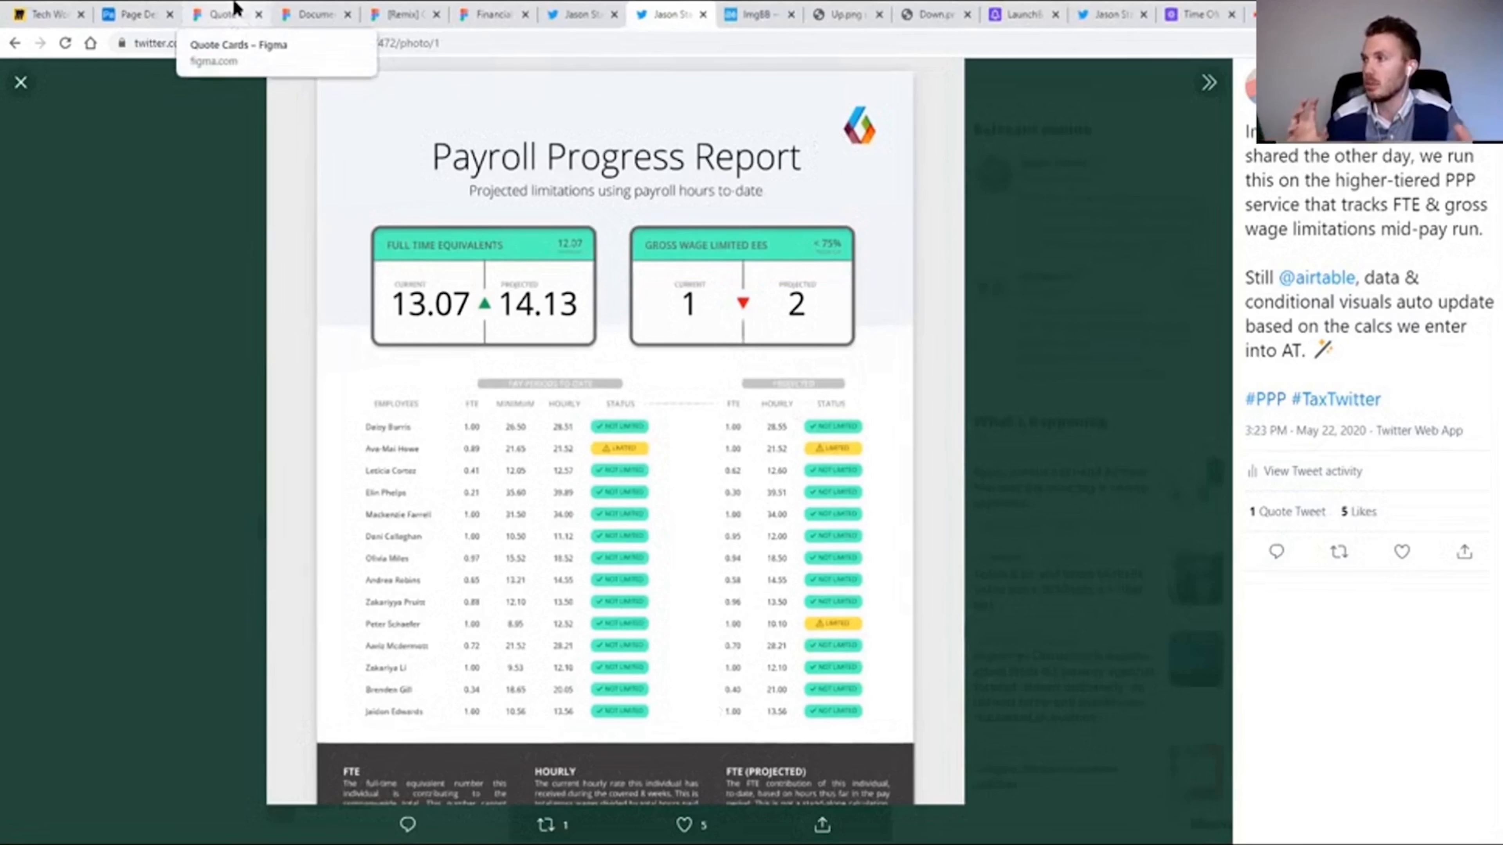
left_click(127, 14)
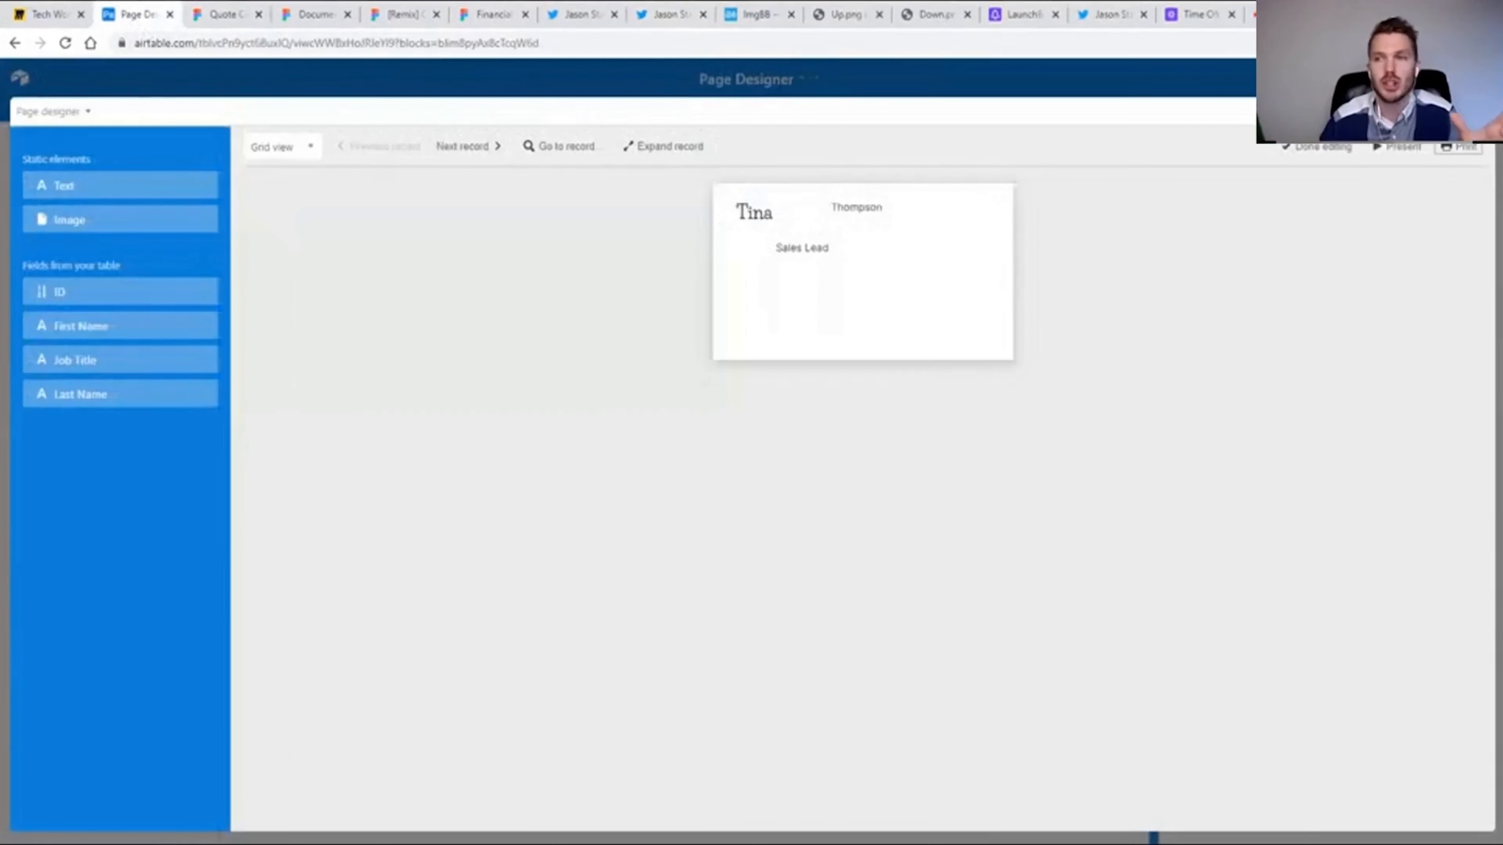
Leave the full-screen Page designer, check the card's print options from the dashboard and return to the table without printing.
left_click(1480, 111)
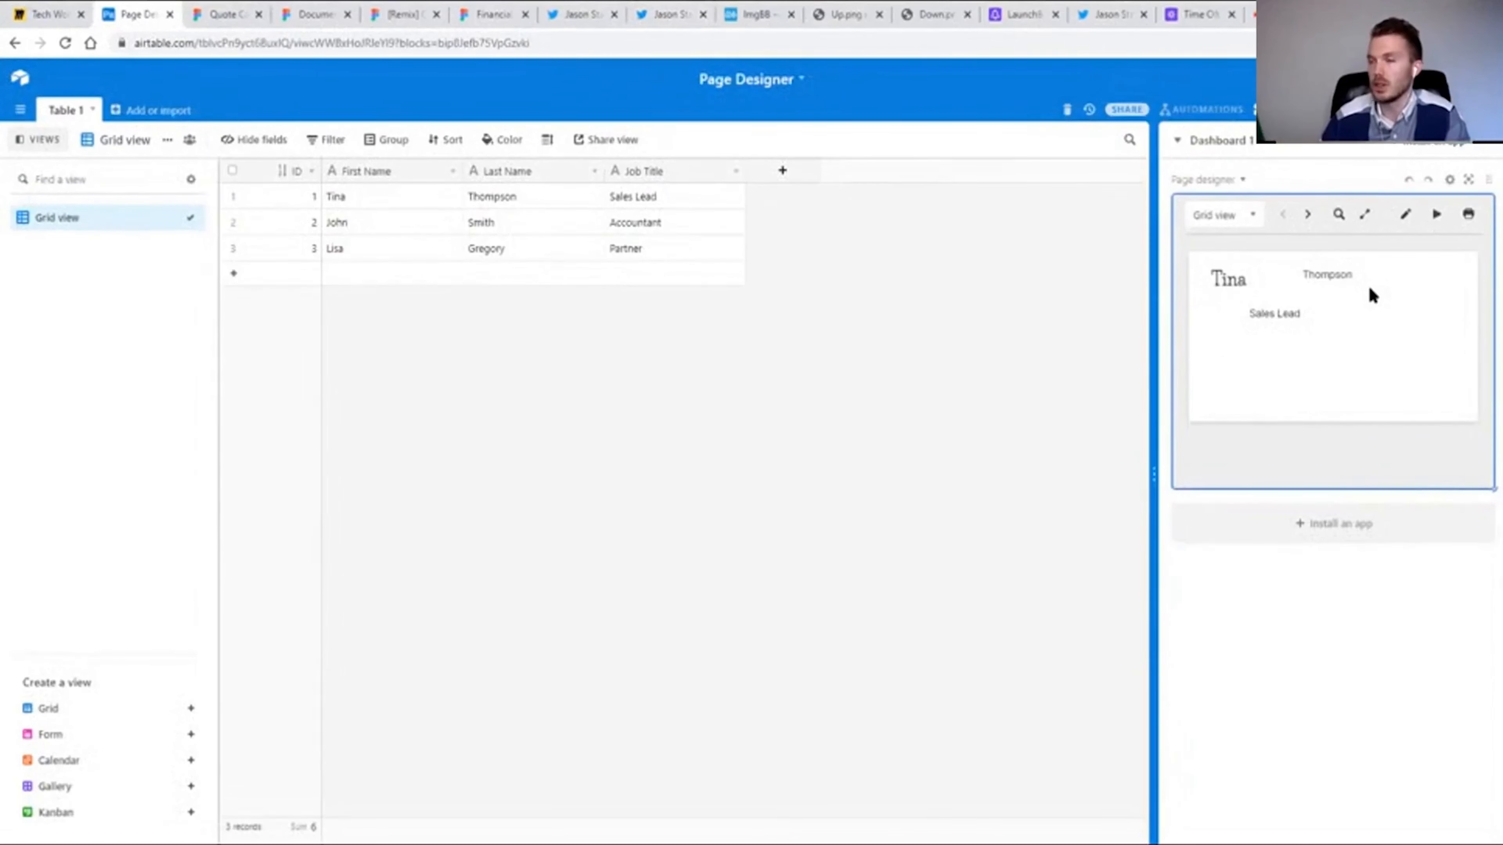
left_click(1464, 216)
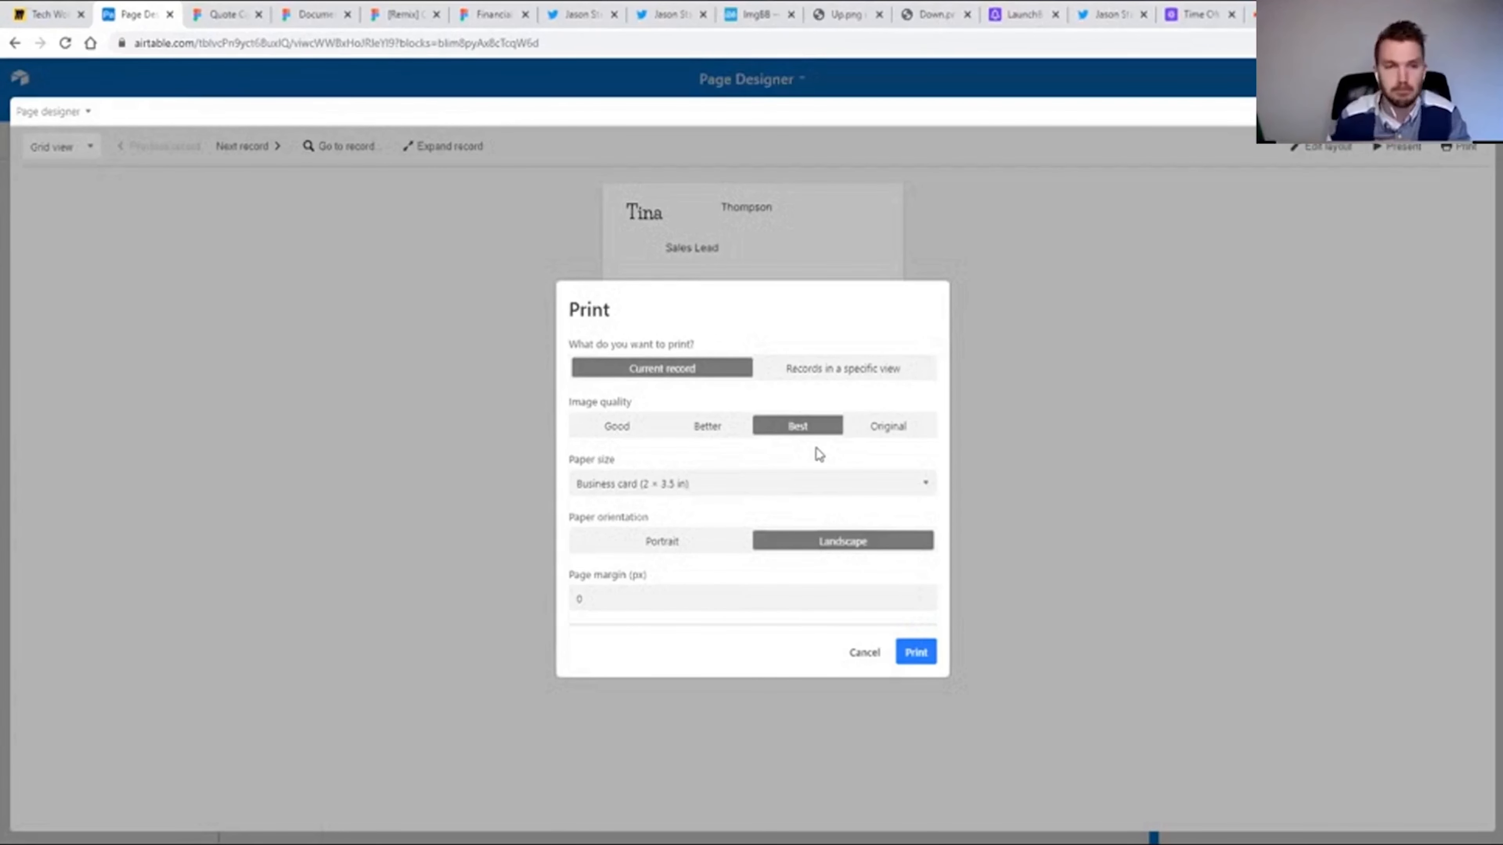
left_click(987, 343)
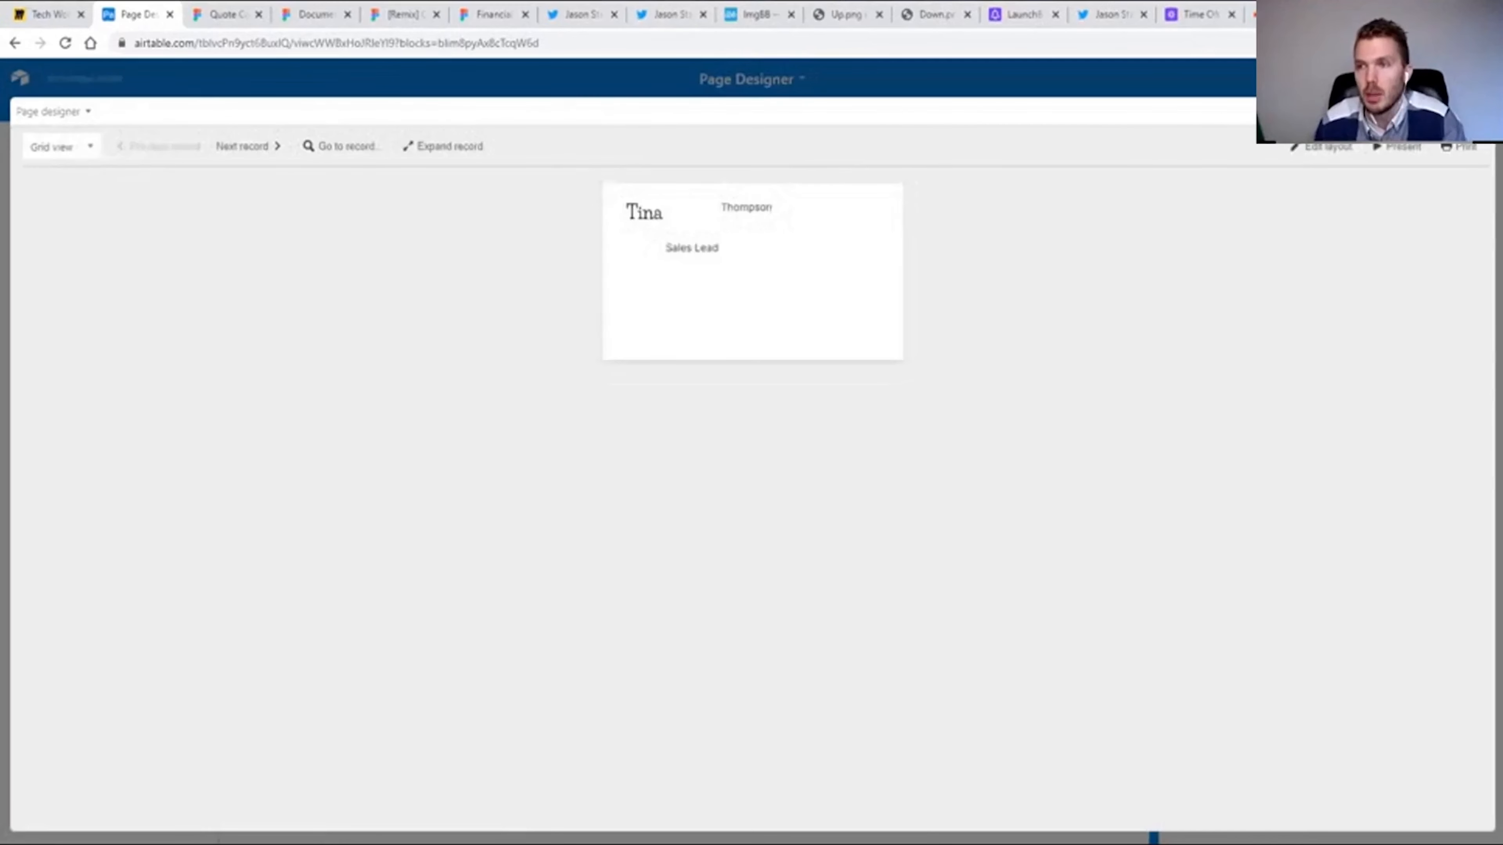
key("Escape")
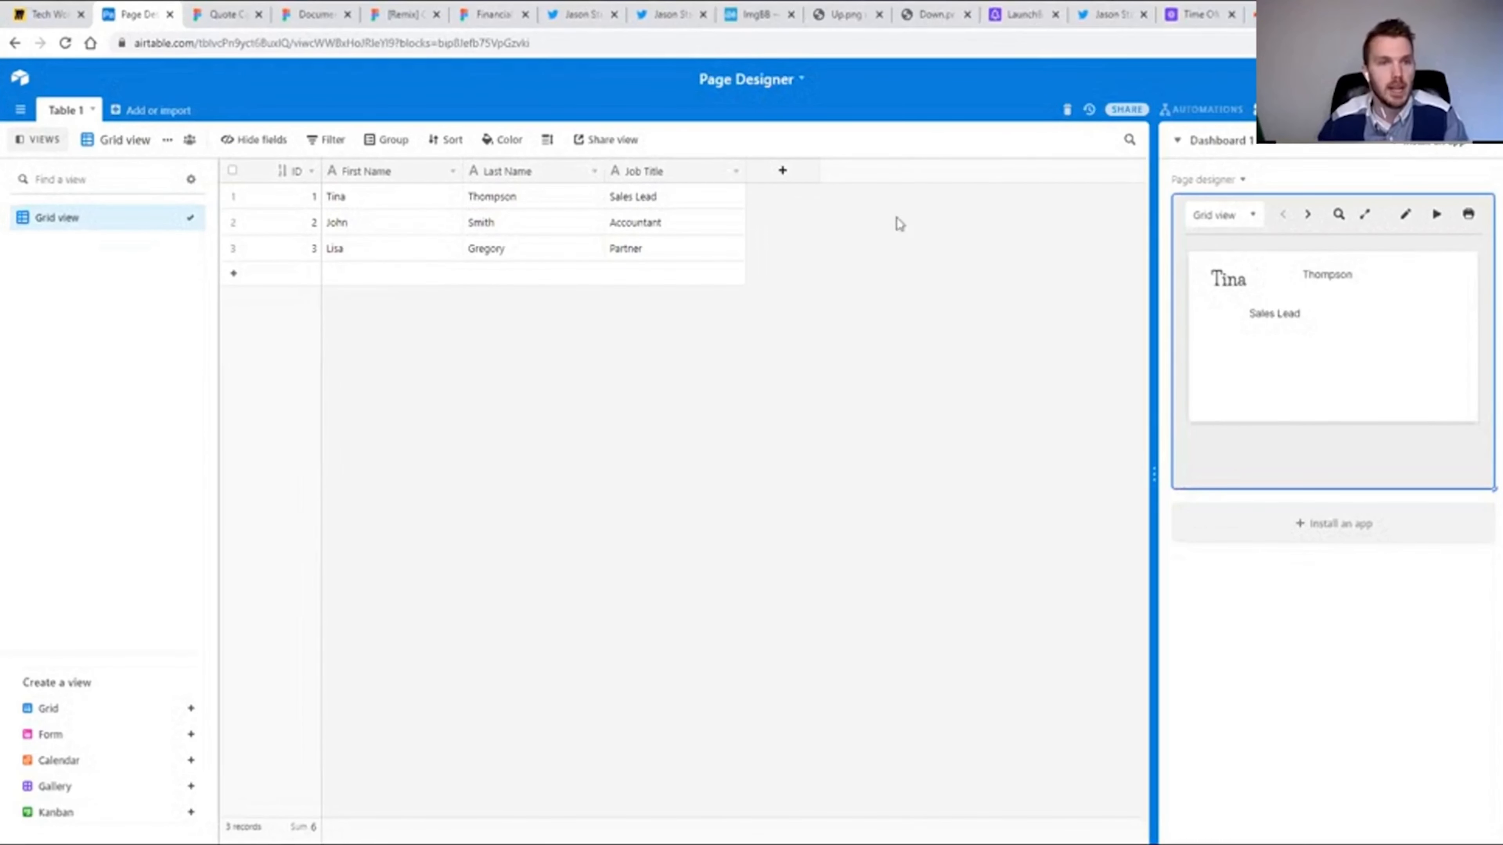
Add a Formula field named Test Formula after Job Title with an empty text string ("") as its formula.
left_click(784, 171)
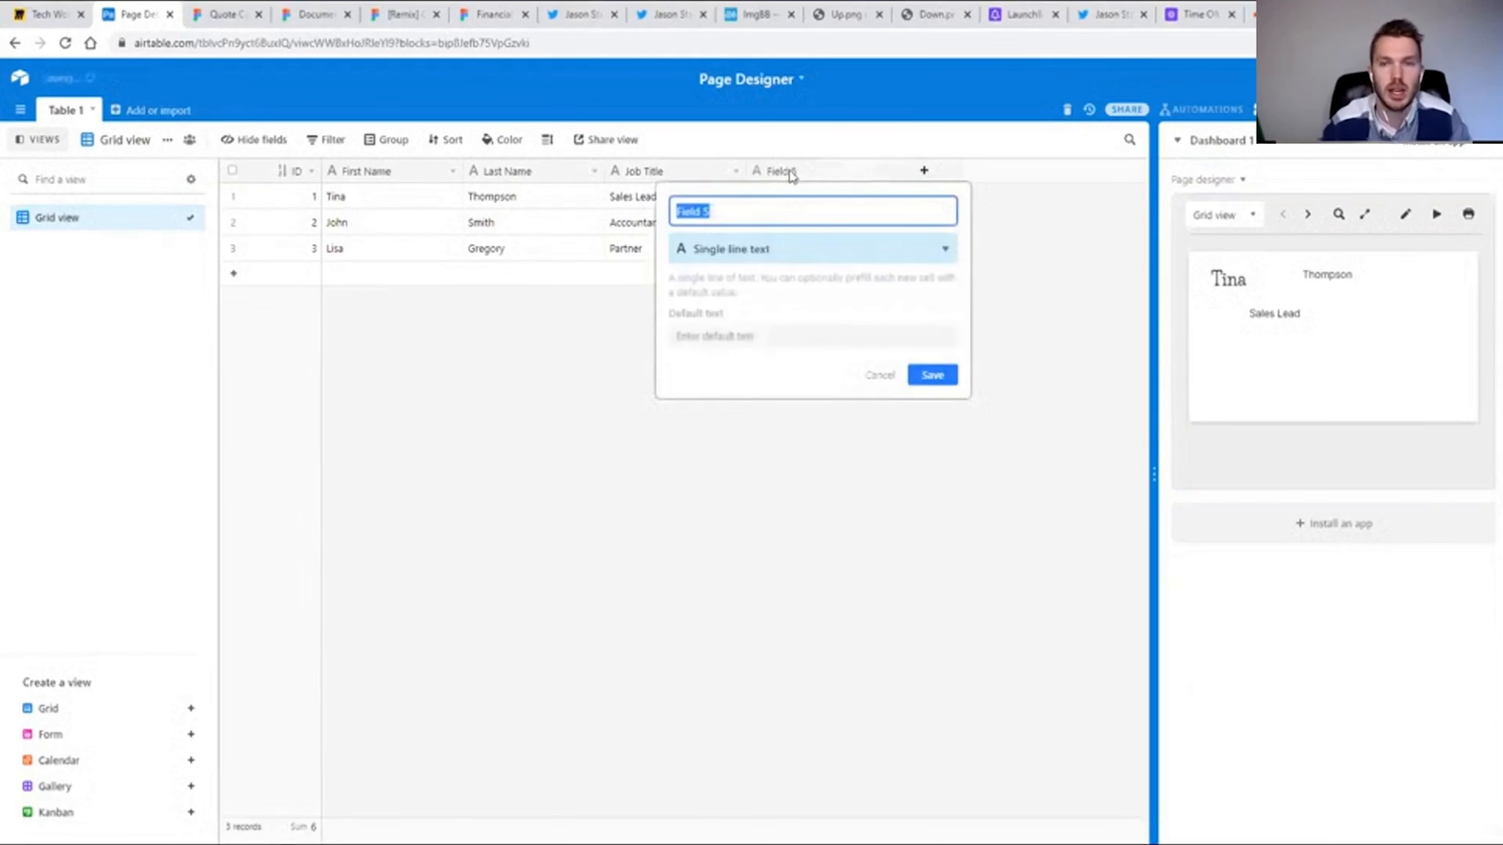
type("Test Formula")
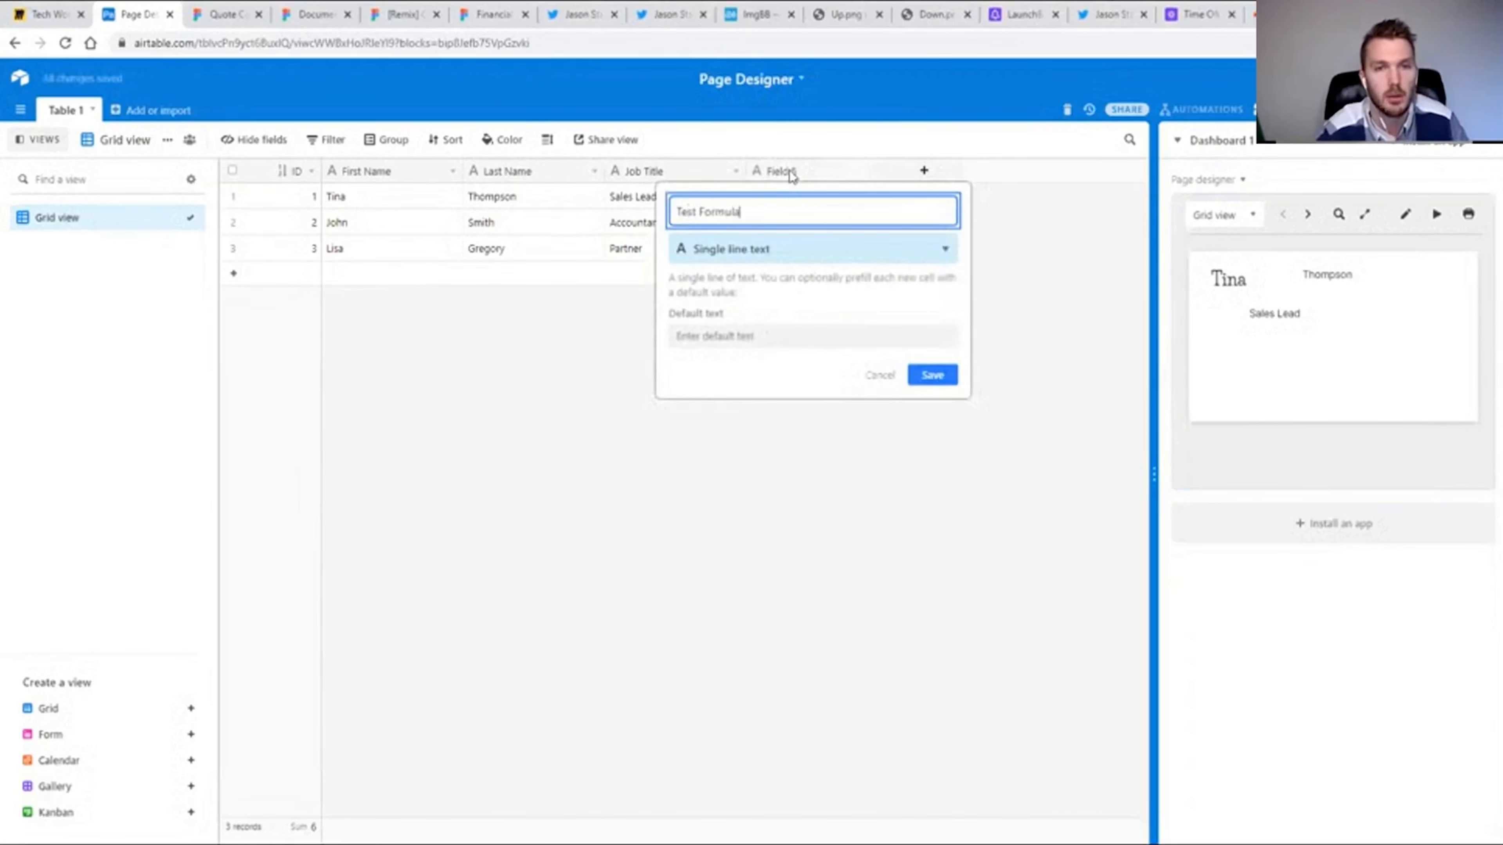
key("Tab")
type("form")
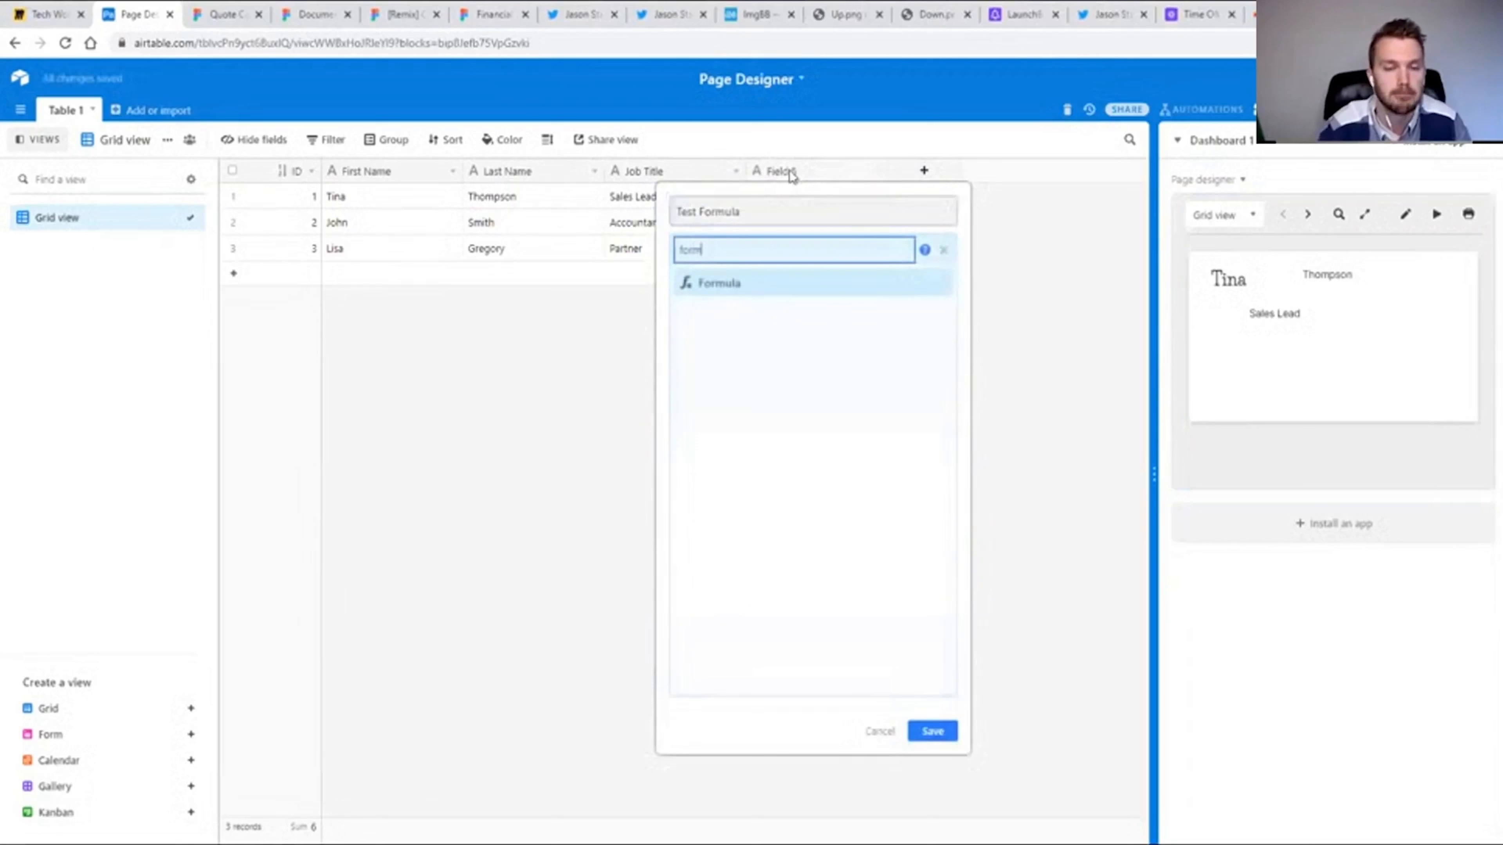
key("Return")
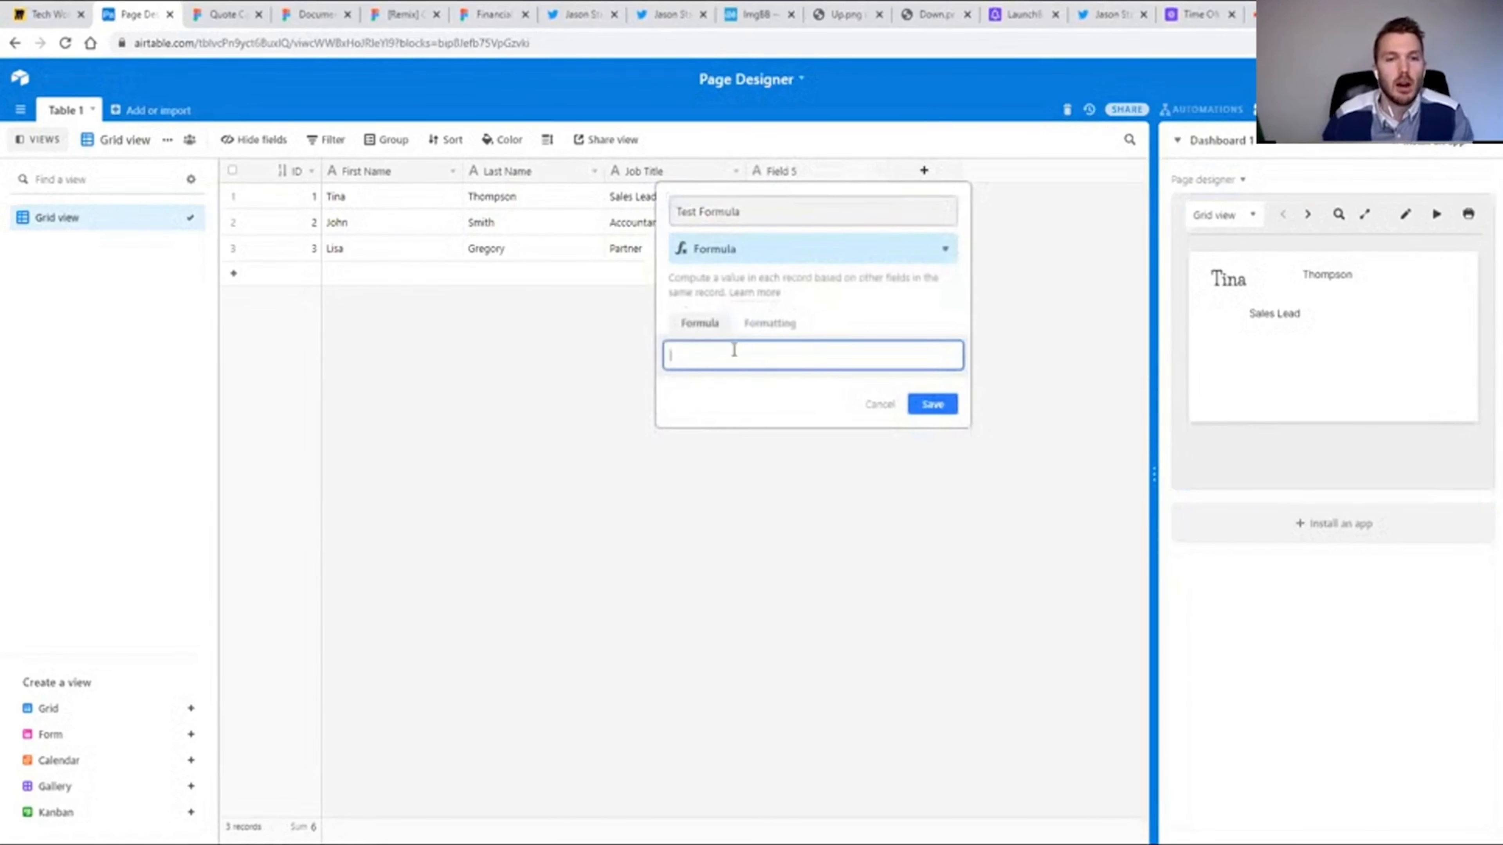
left_click(731, 355)
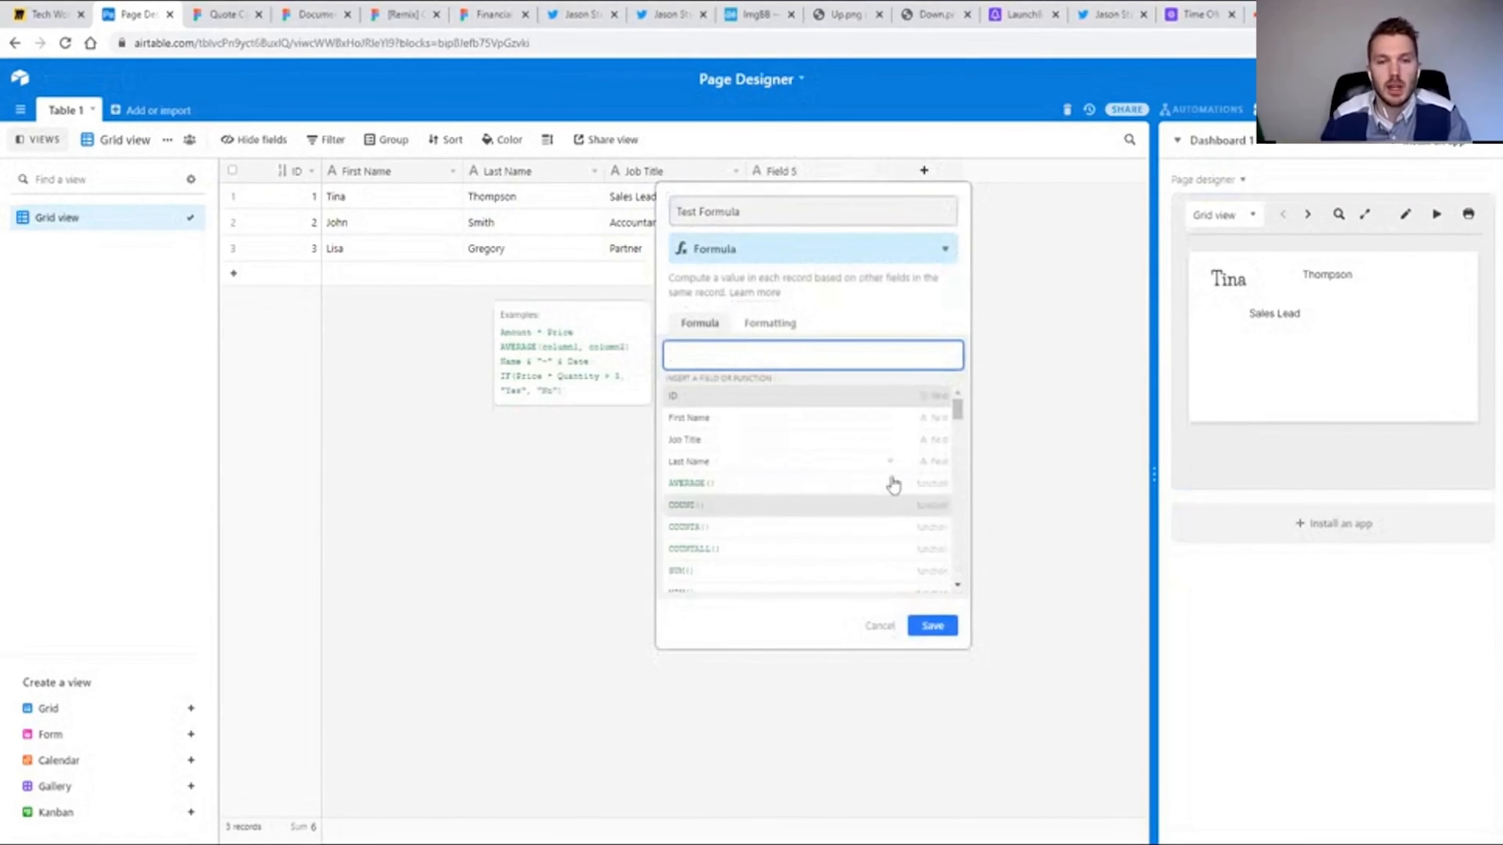
mouse_move(957, 409)
left_mouse_down()
mouse_move(965, 583)
mouse_move(959, 408)
left_mouse_up()
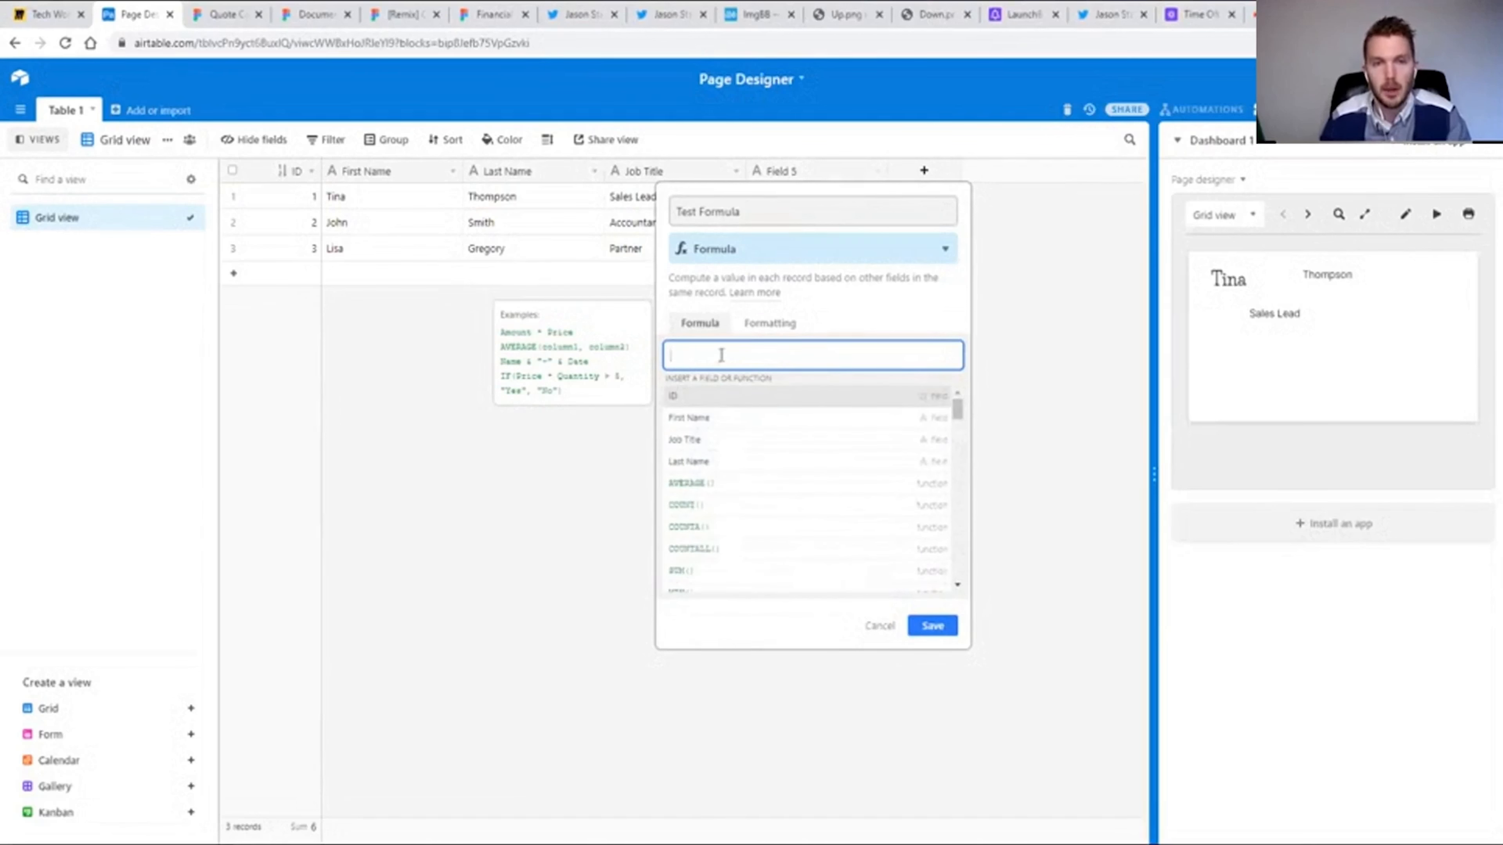
type("\"\"")
left_click(935, 632)
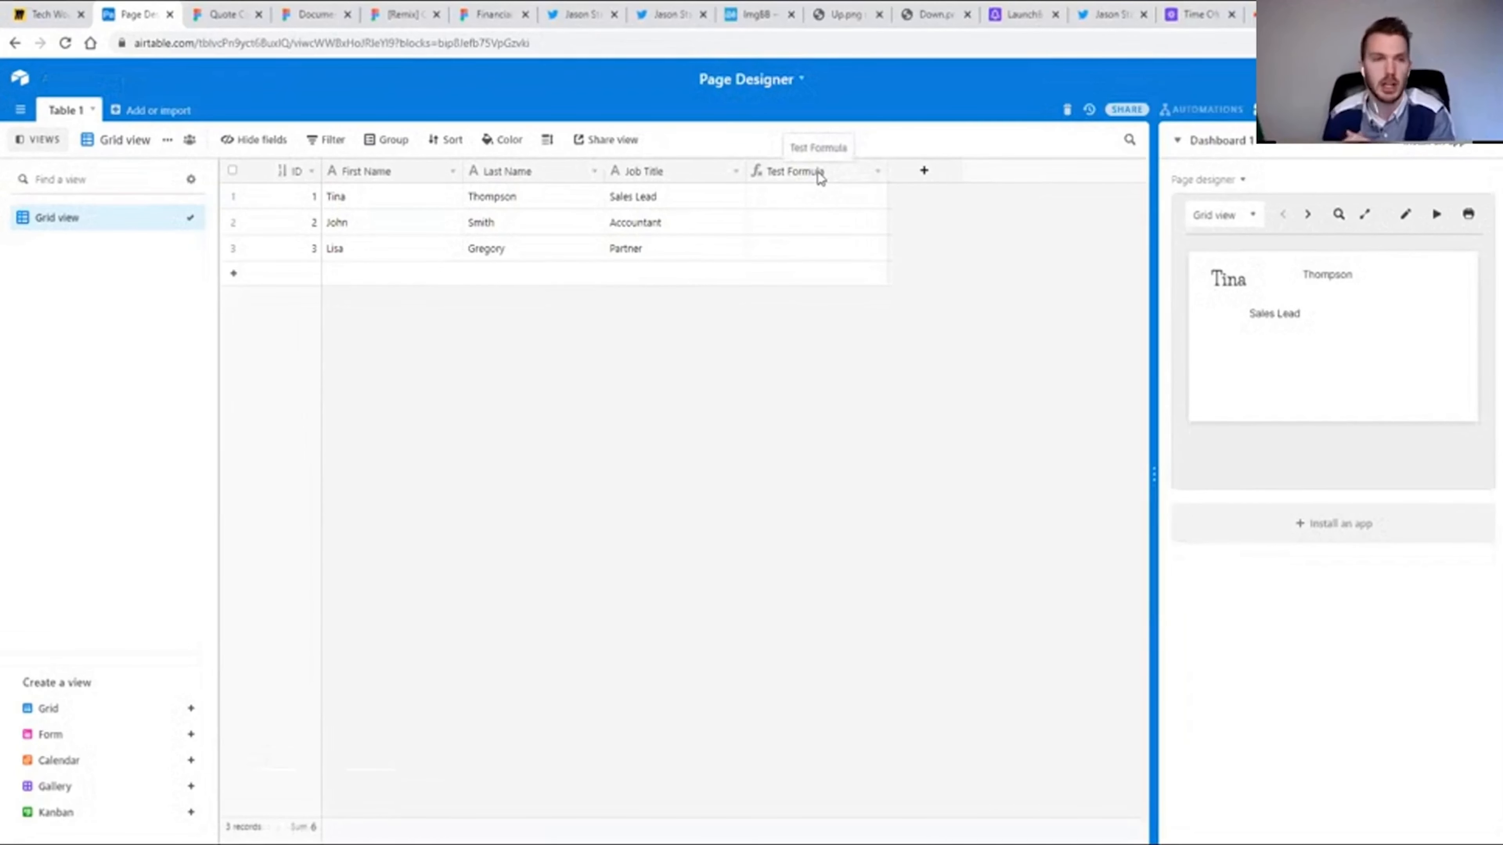
Look at the Payroll Progress Report's indicators on Twitter again and return to the Airtable table.
left_click(669, 15)
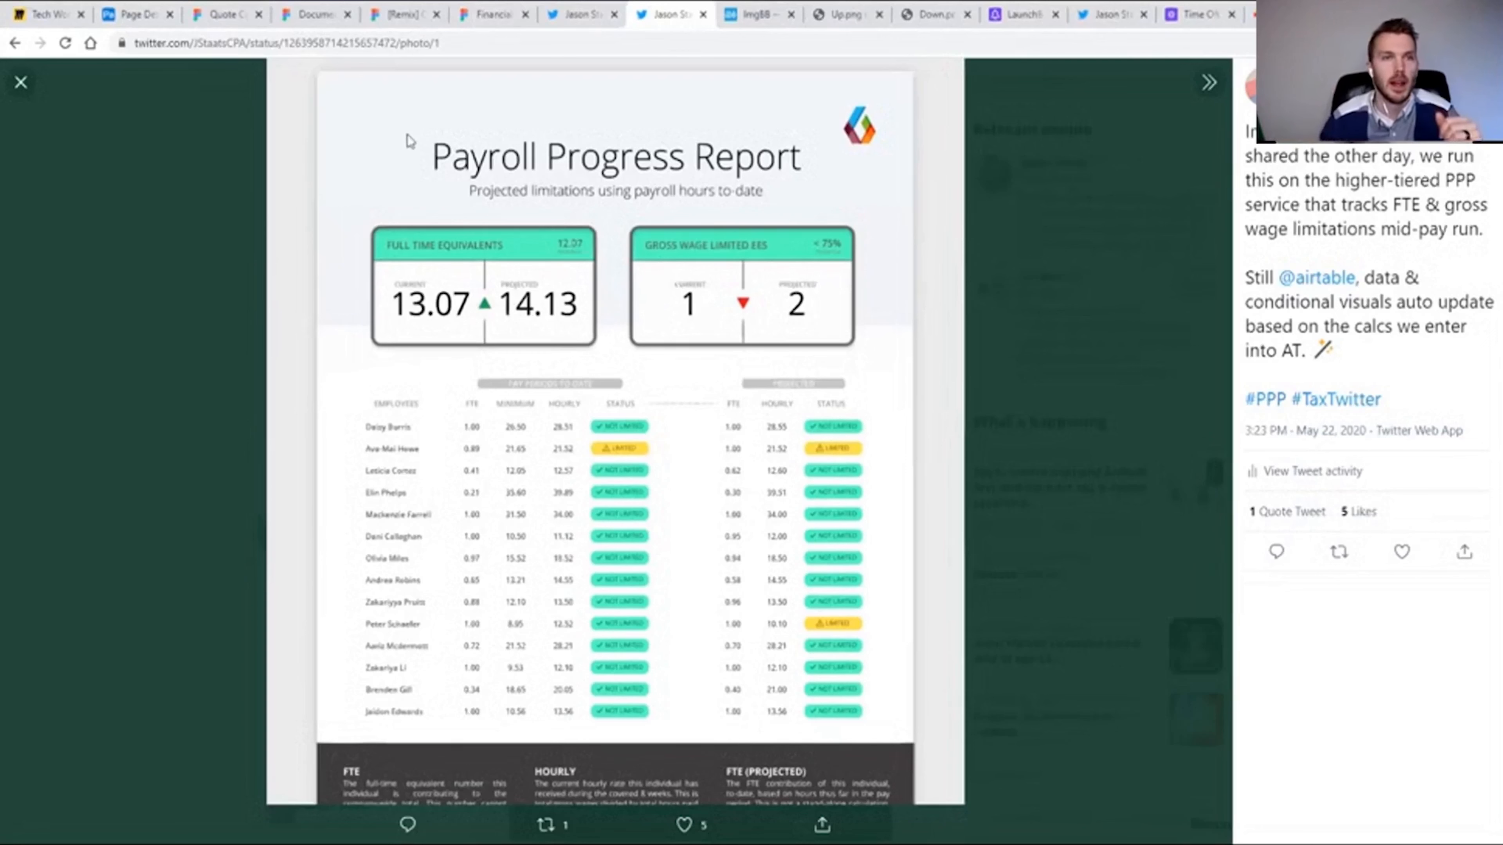
left_click(127, 14)
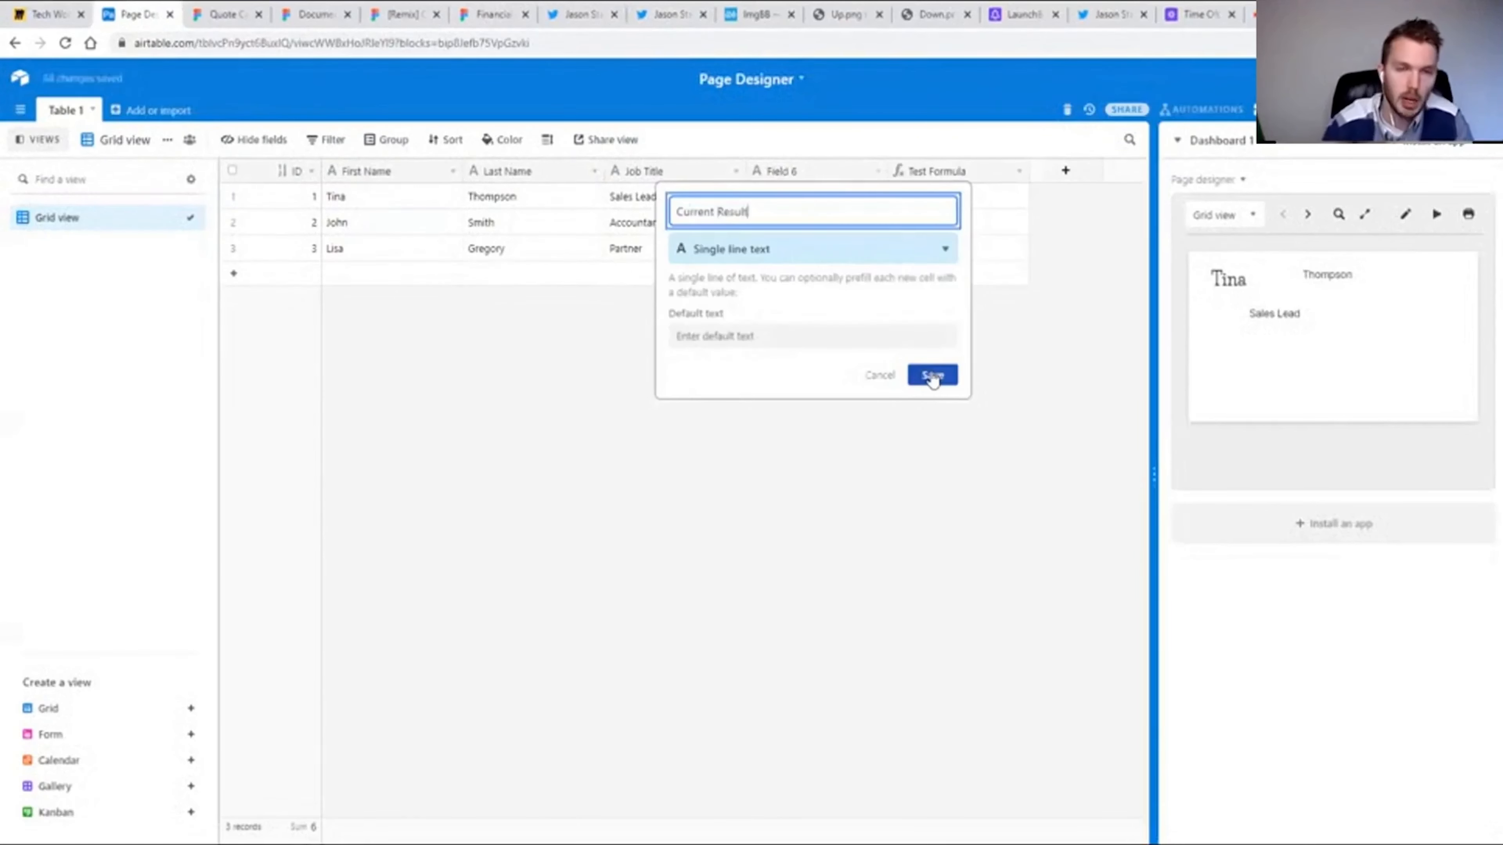
Insert two single line text fields, Current Result and Prior Result, between Job Title and Test Formula.
left_click(933, 376)
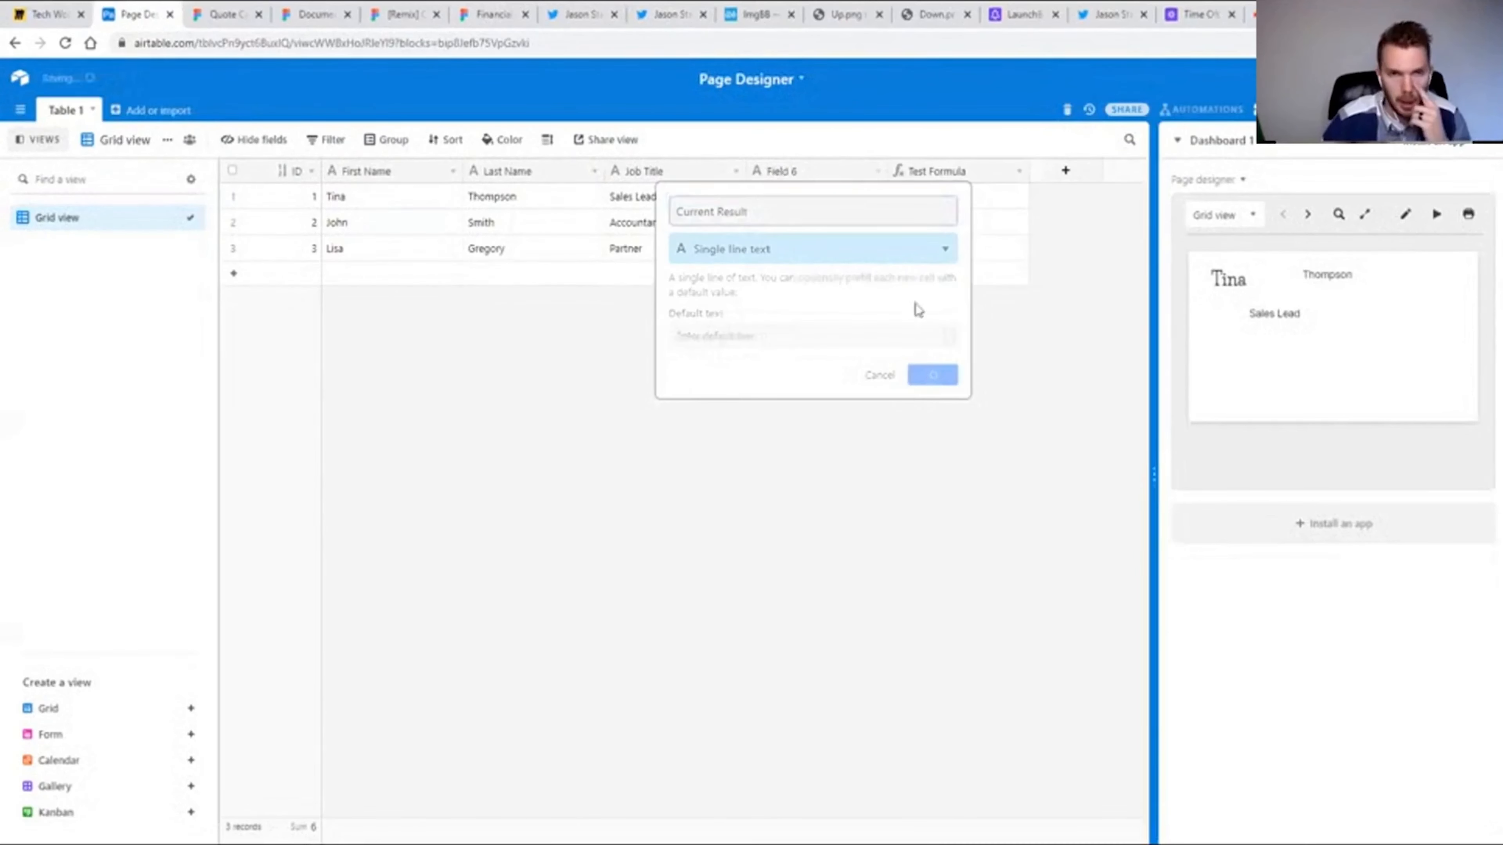
right_click(782, 170)
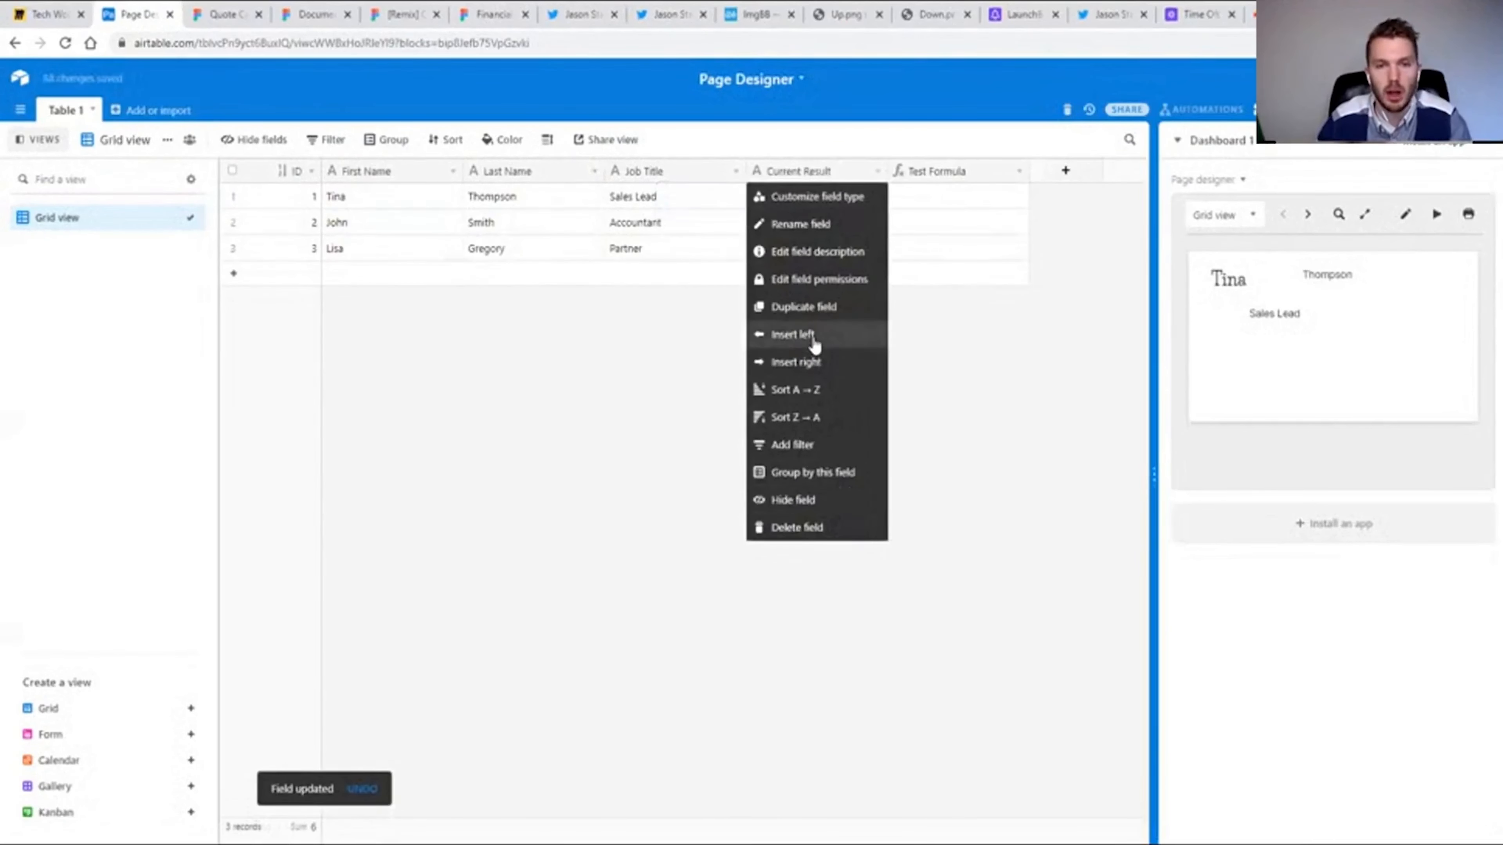
left_click(813, 363)
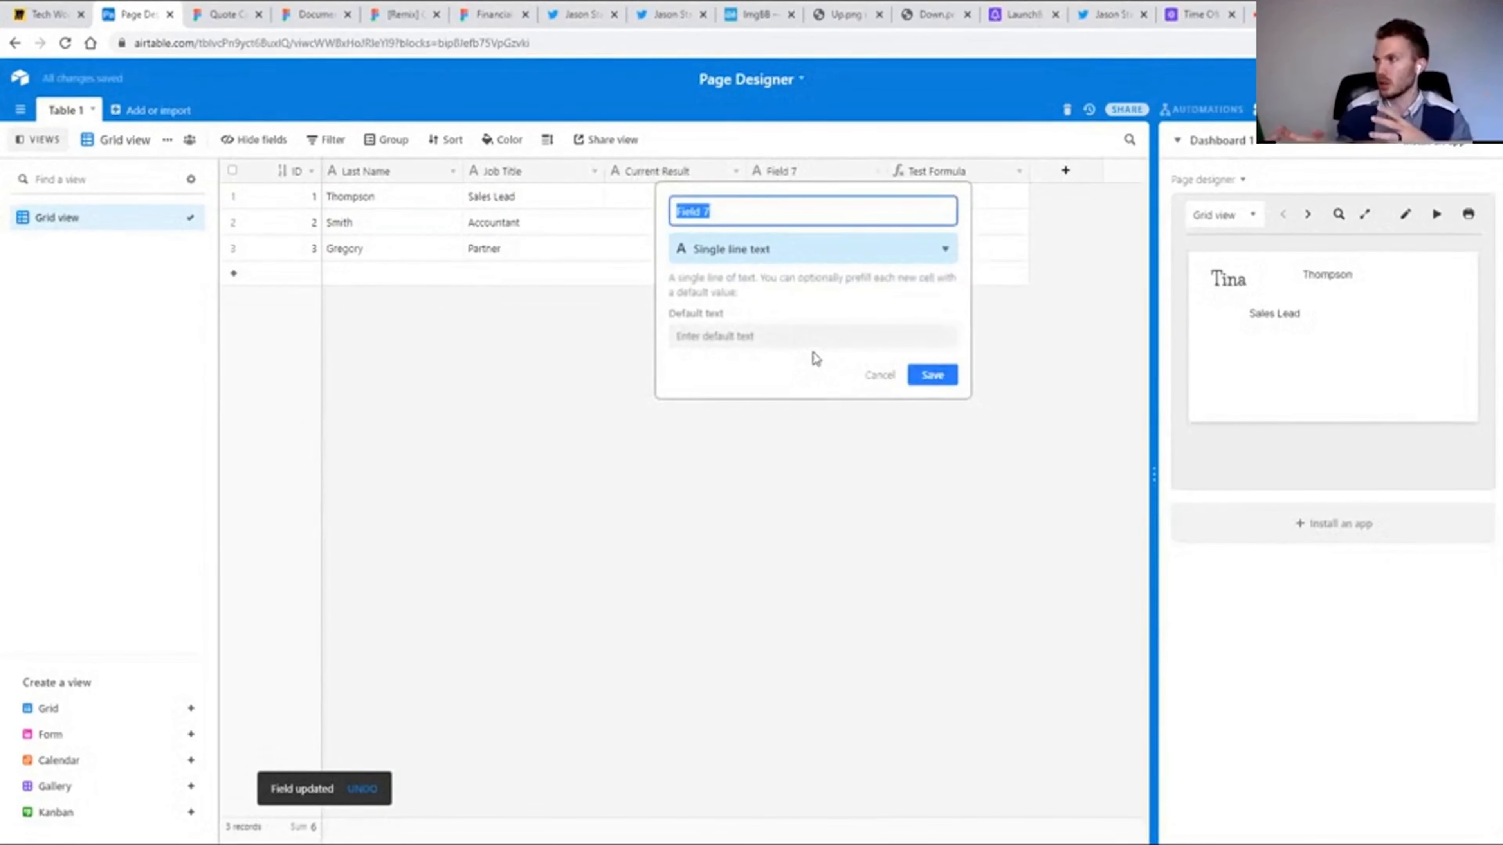
type("Rrior Result")
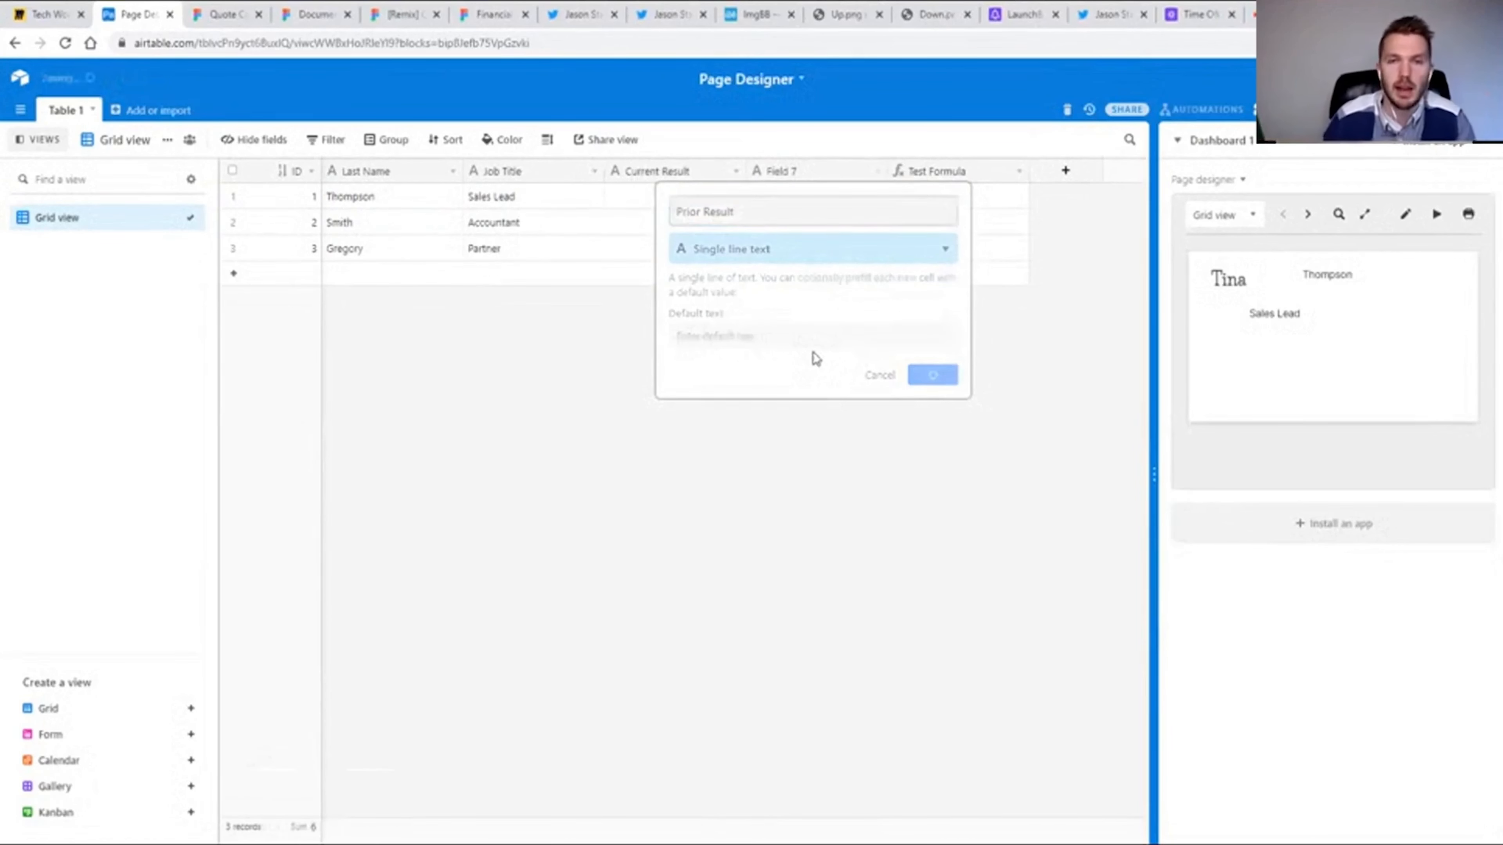
key("Return")
Enter 100 as the Current Result and 80 as the Prior Result of the first record.
type("100")
key("Tab")
type("80")
key("Tab")
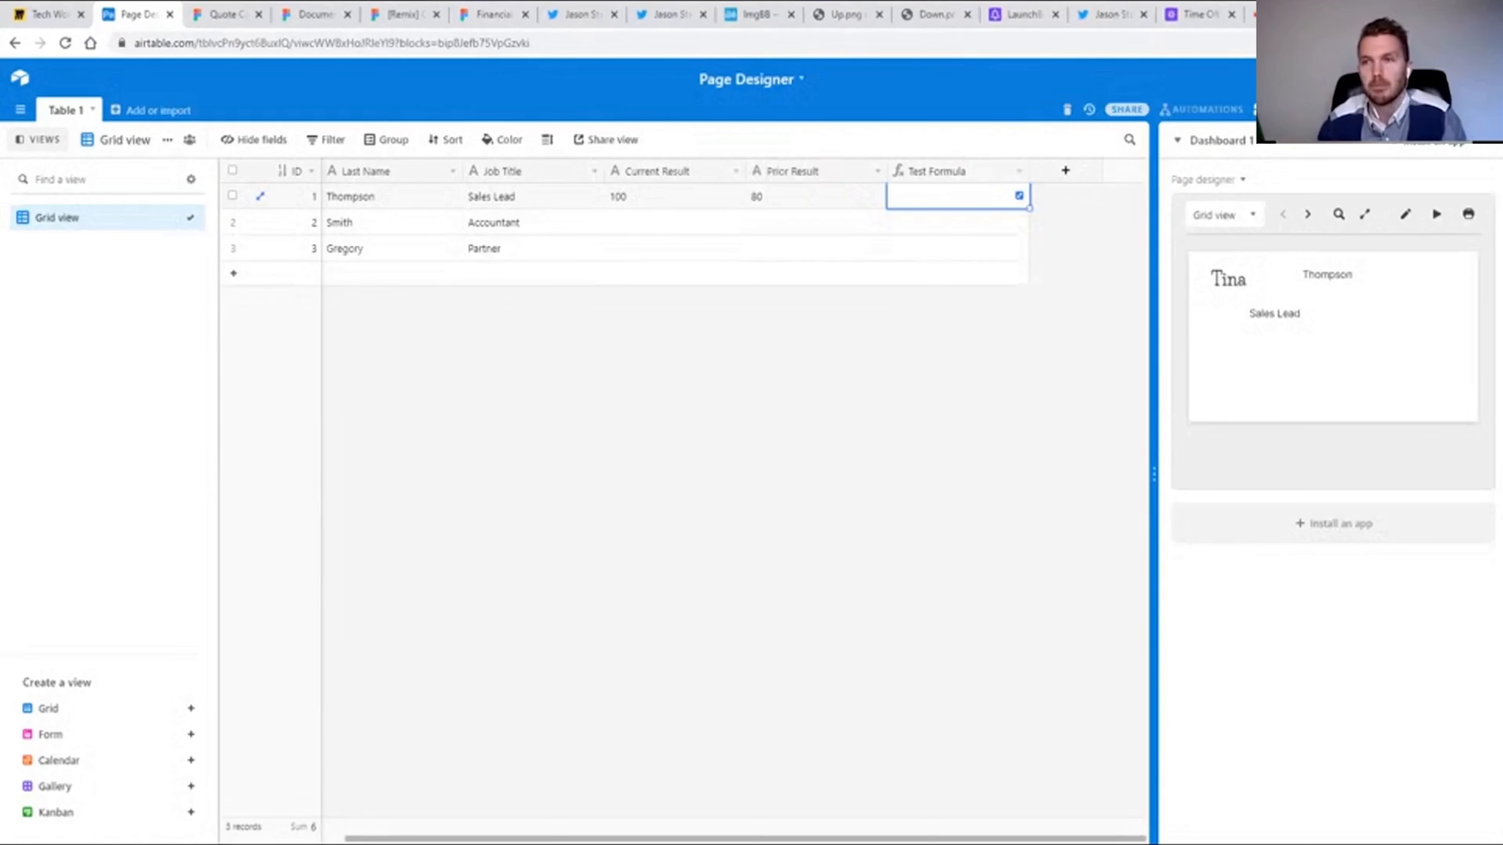
Open google.com in a new tab, view the link and image address options of its logo, and return to the Airtable table.
key("ctrl+t")
type("www.googl")
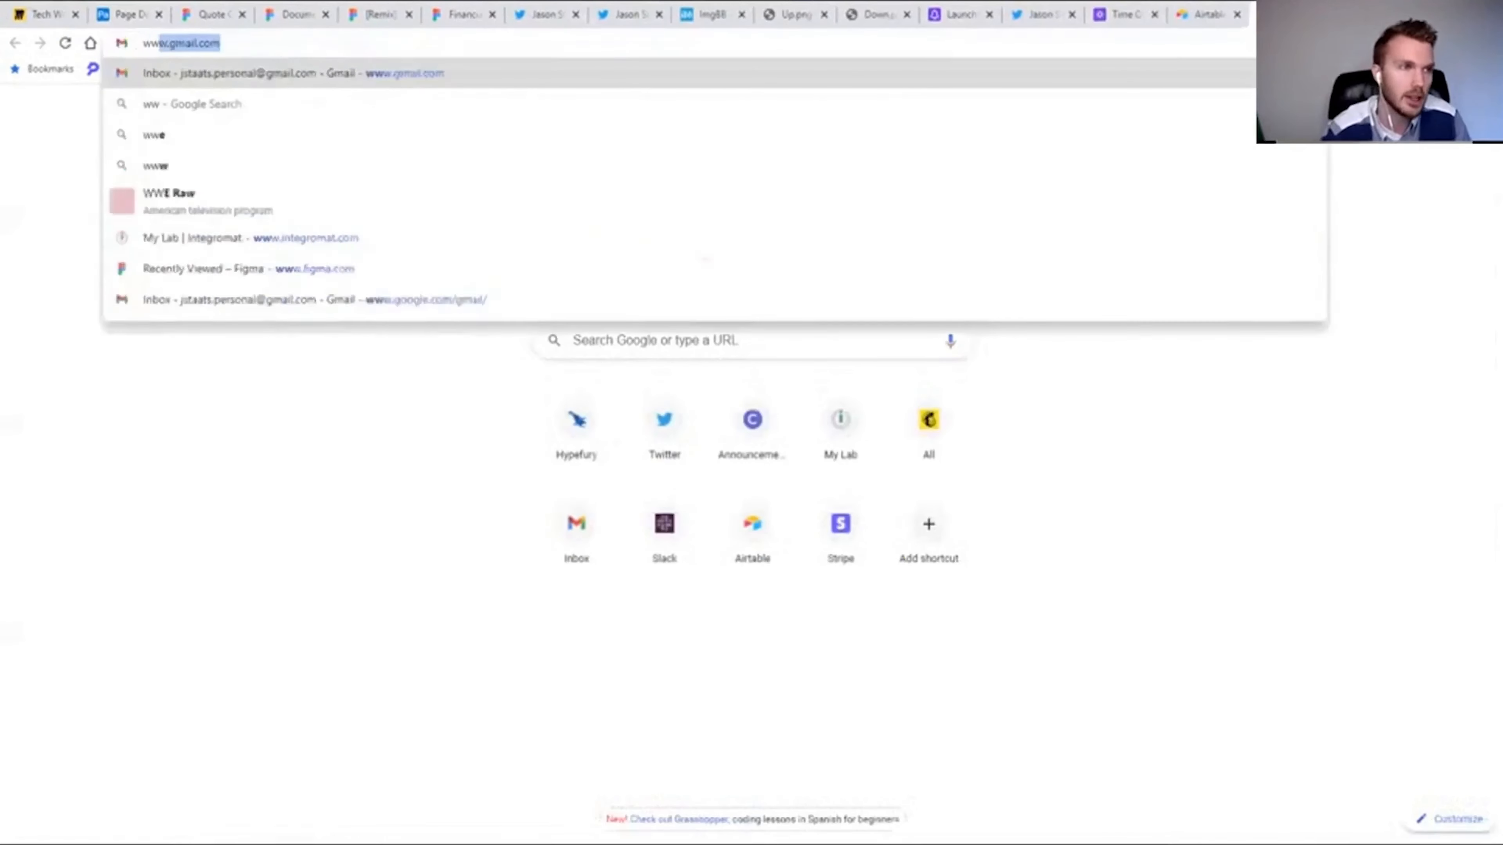
type("e.com")
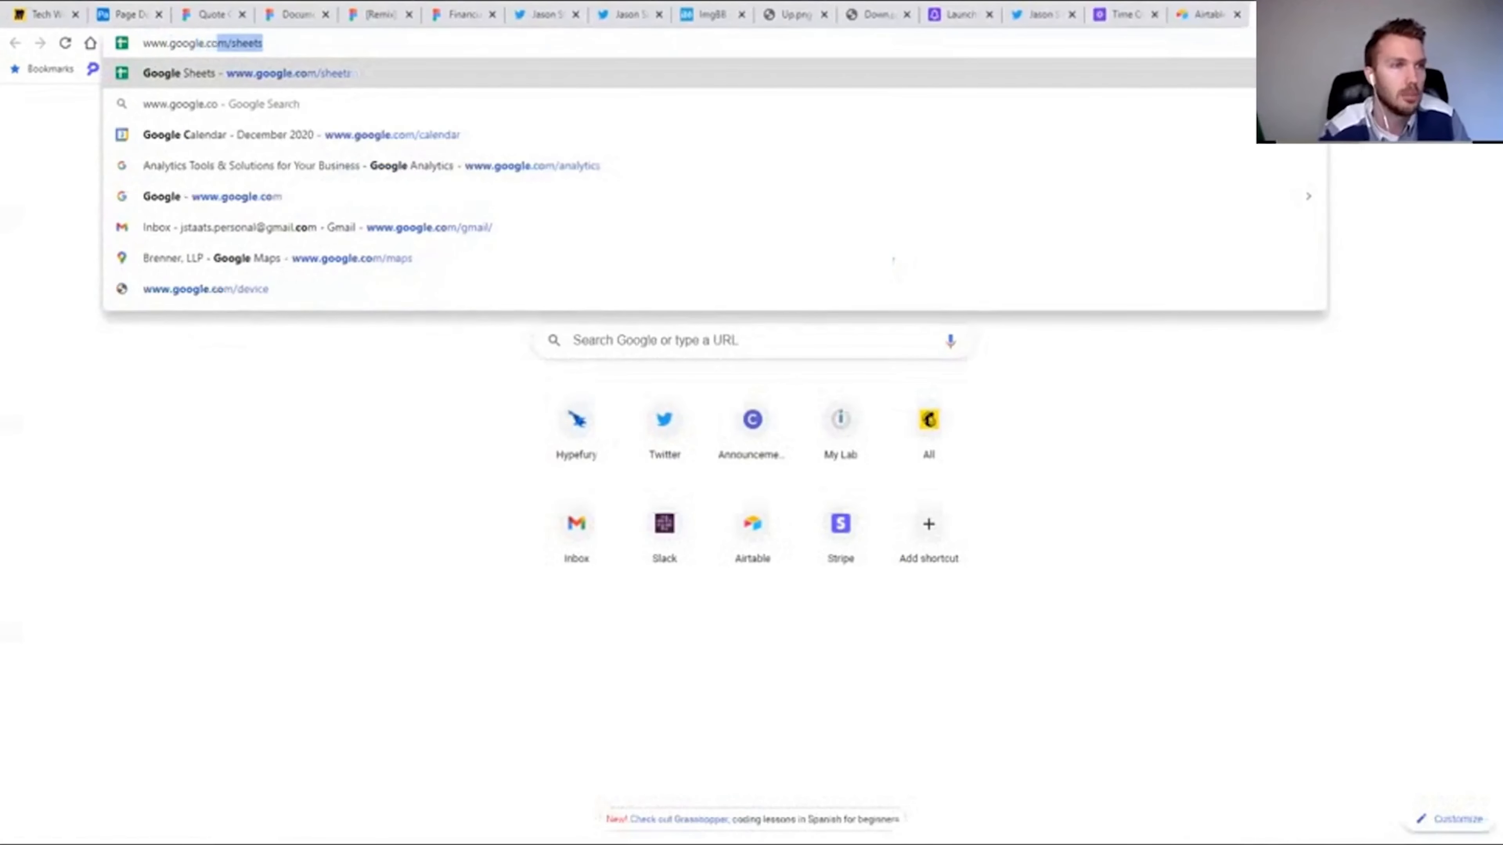
key("Return")
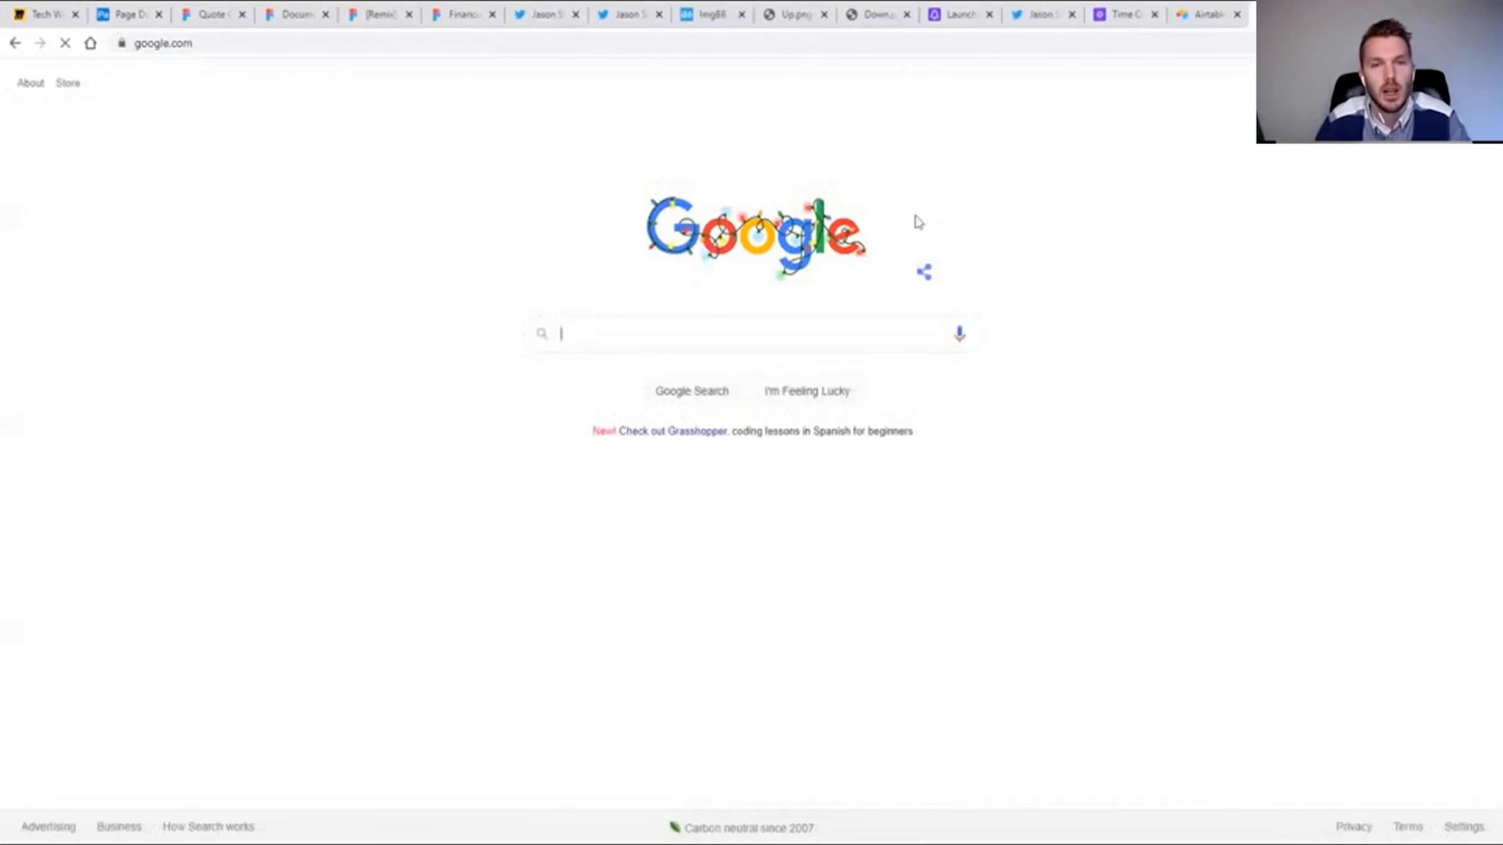
right_click(712, 233)
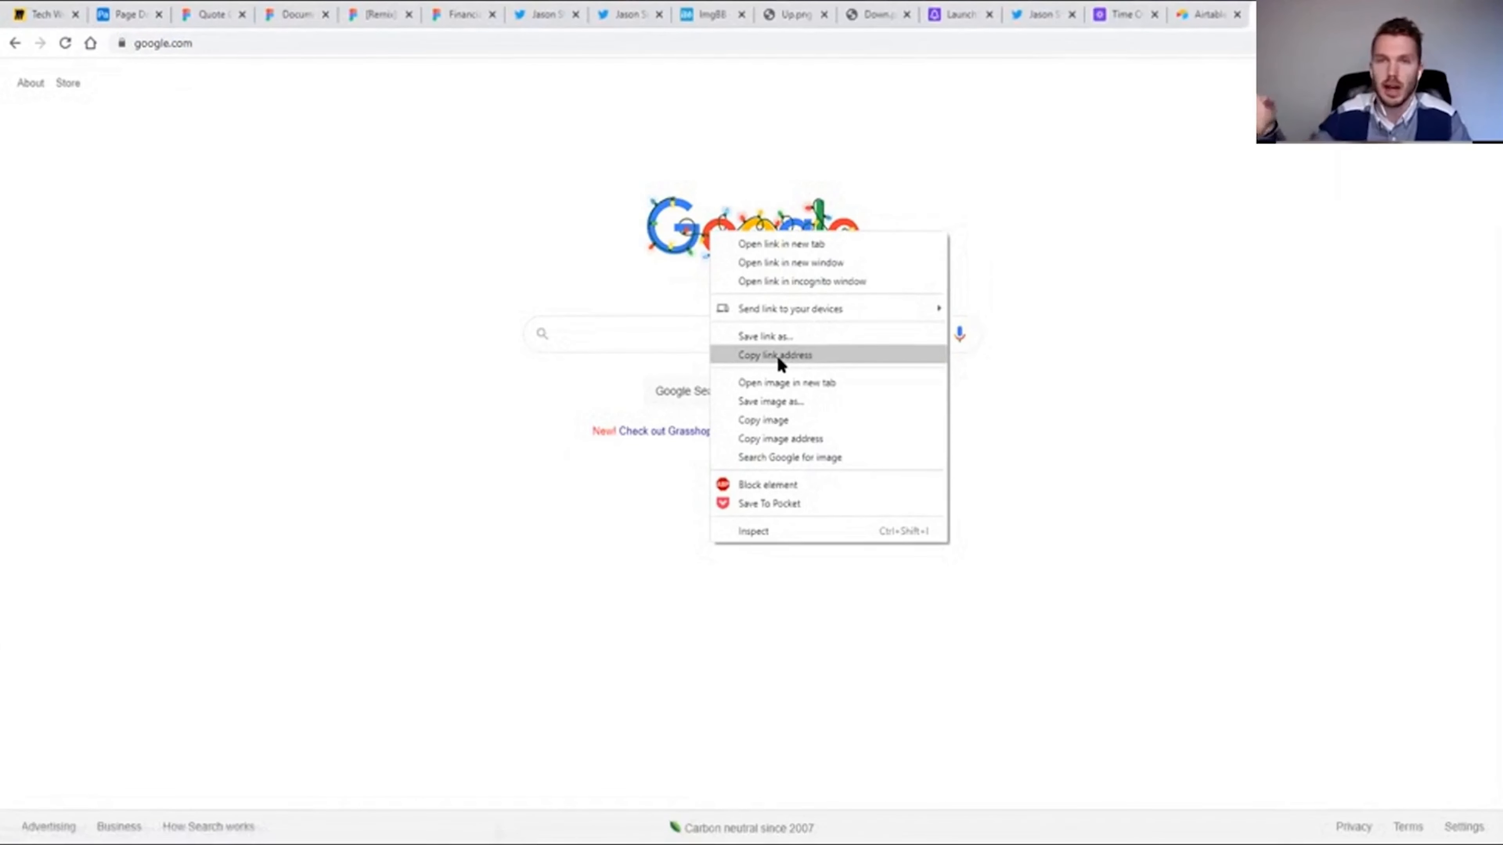
left_click(131, 15)
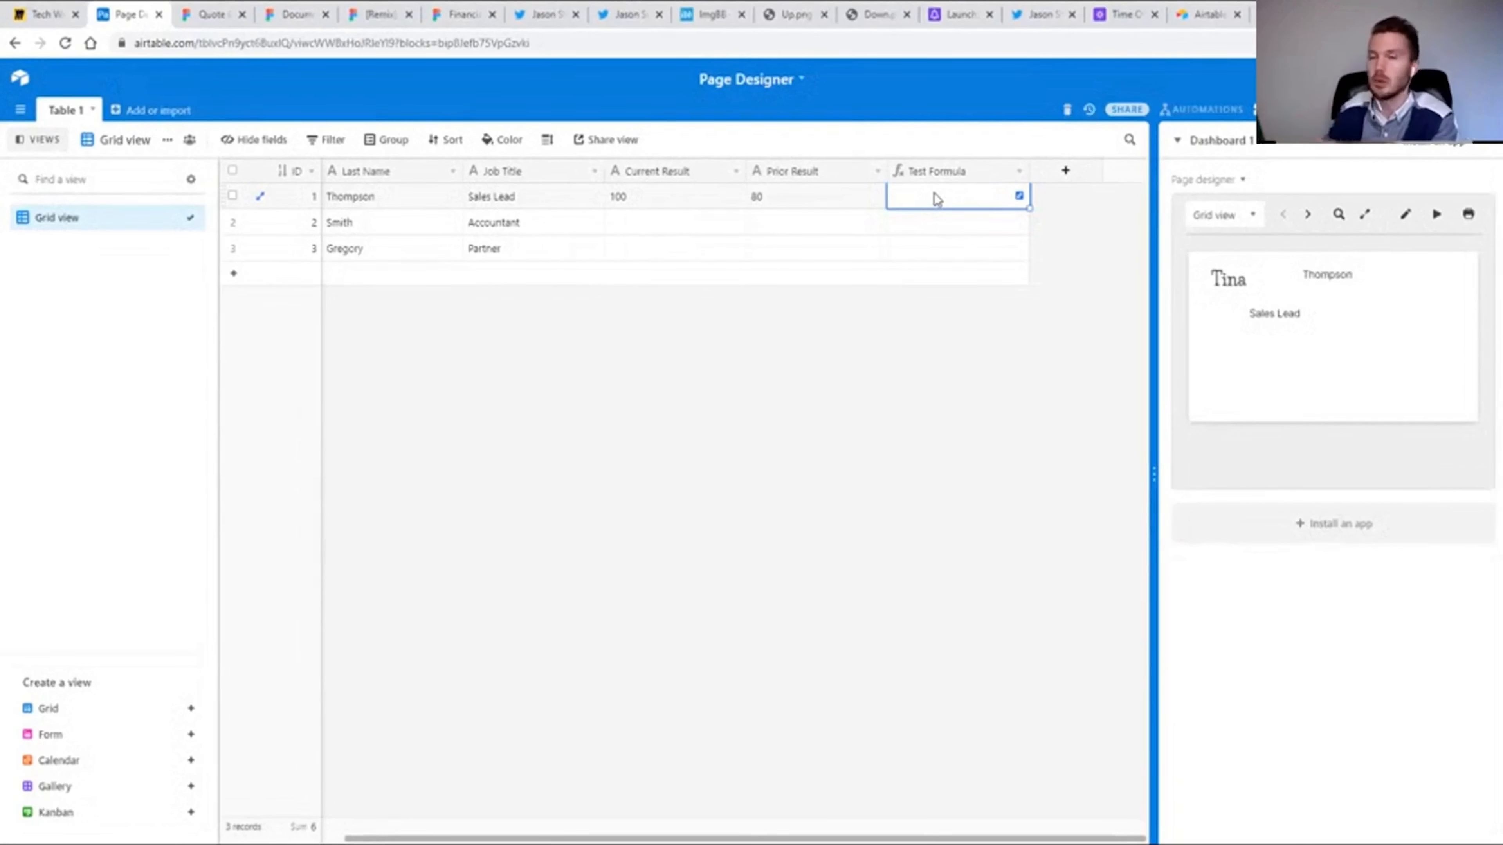
View the imgbb upload page and the local indicator images Up.png and Down.png.
left_click(717, 22)
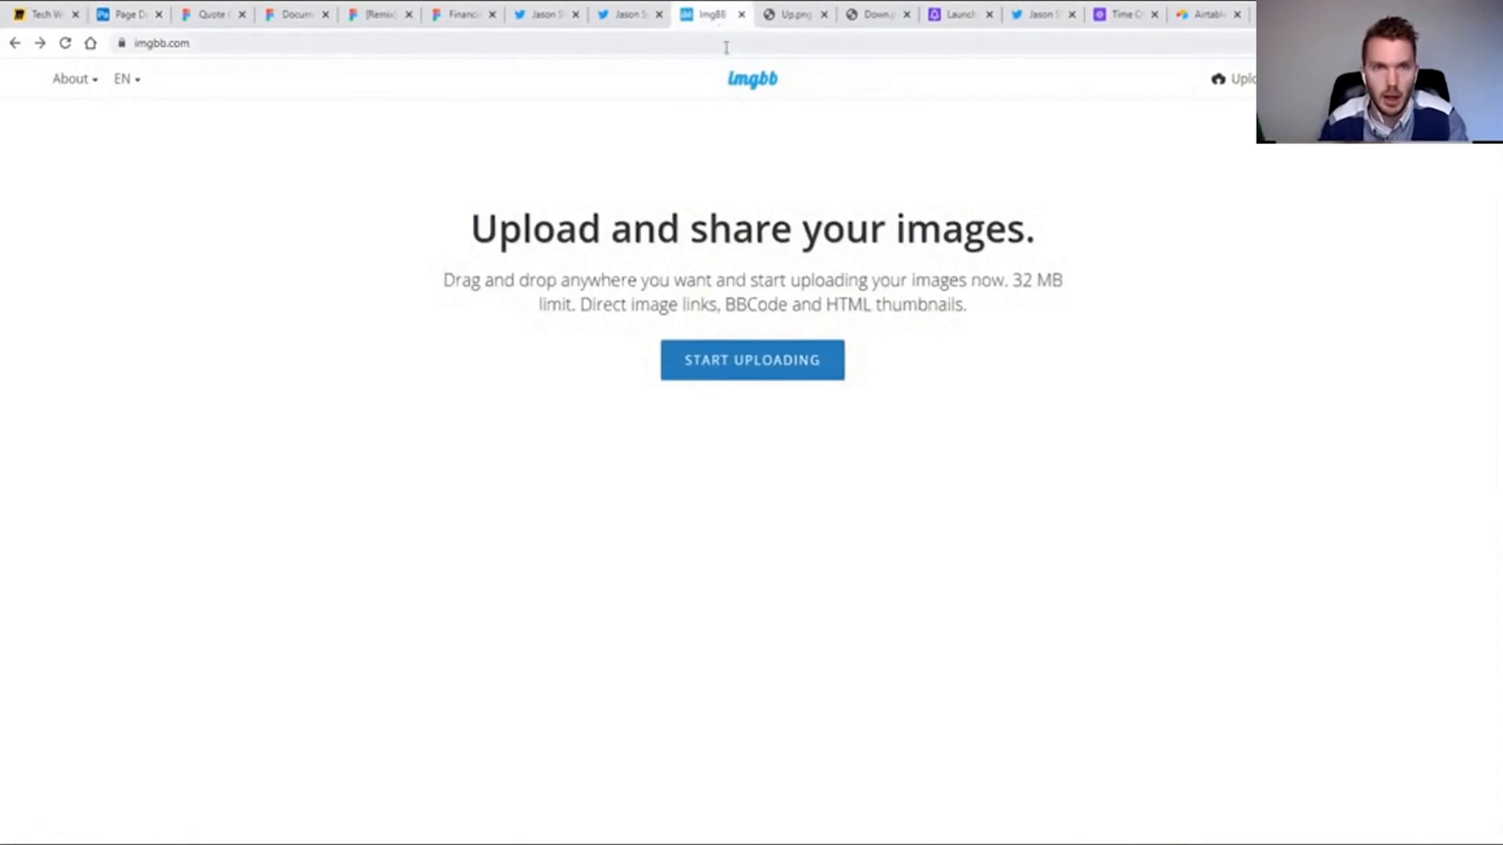
left_click(793, 24)
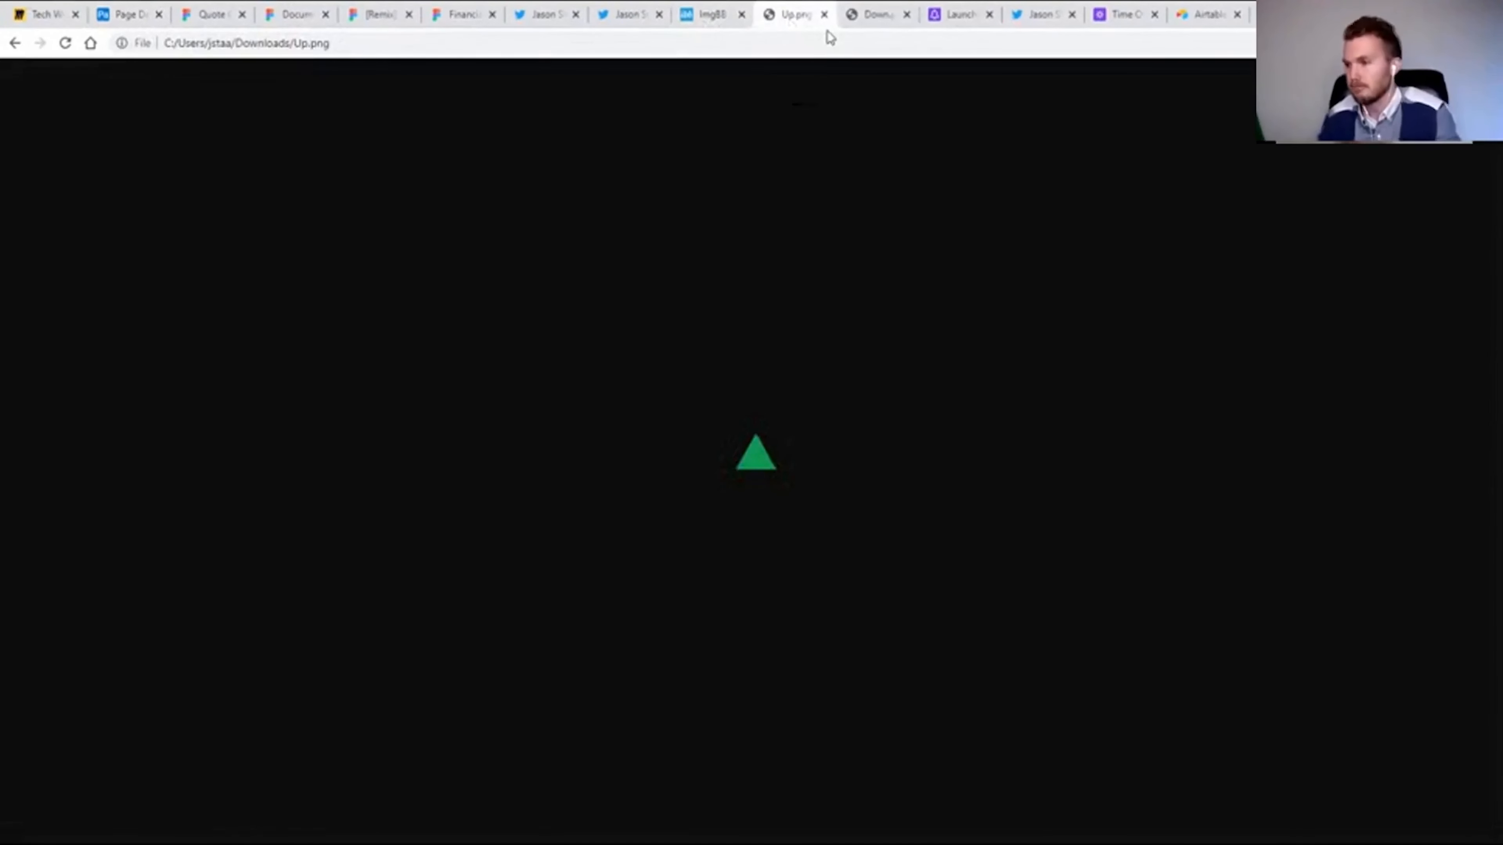
left_click(865, 21)
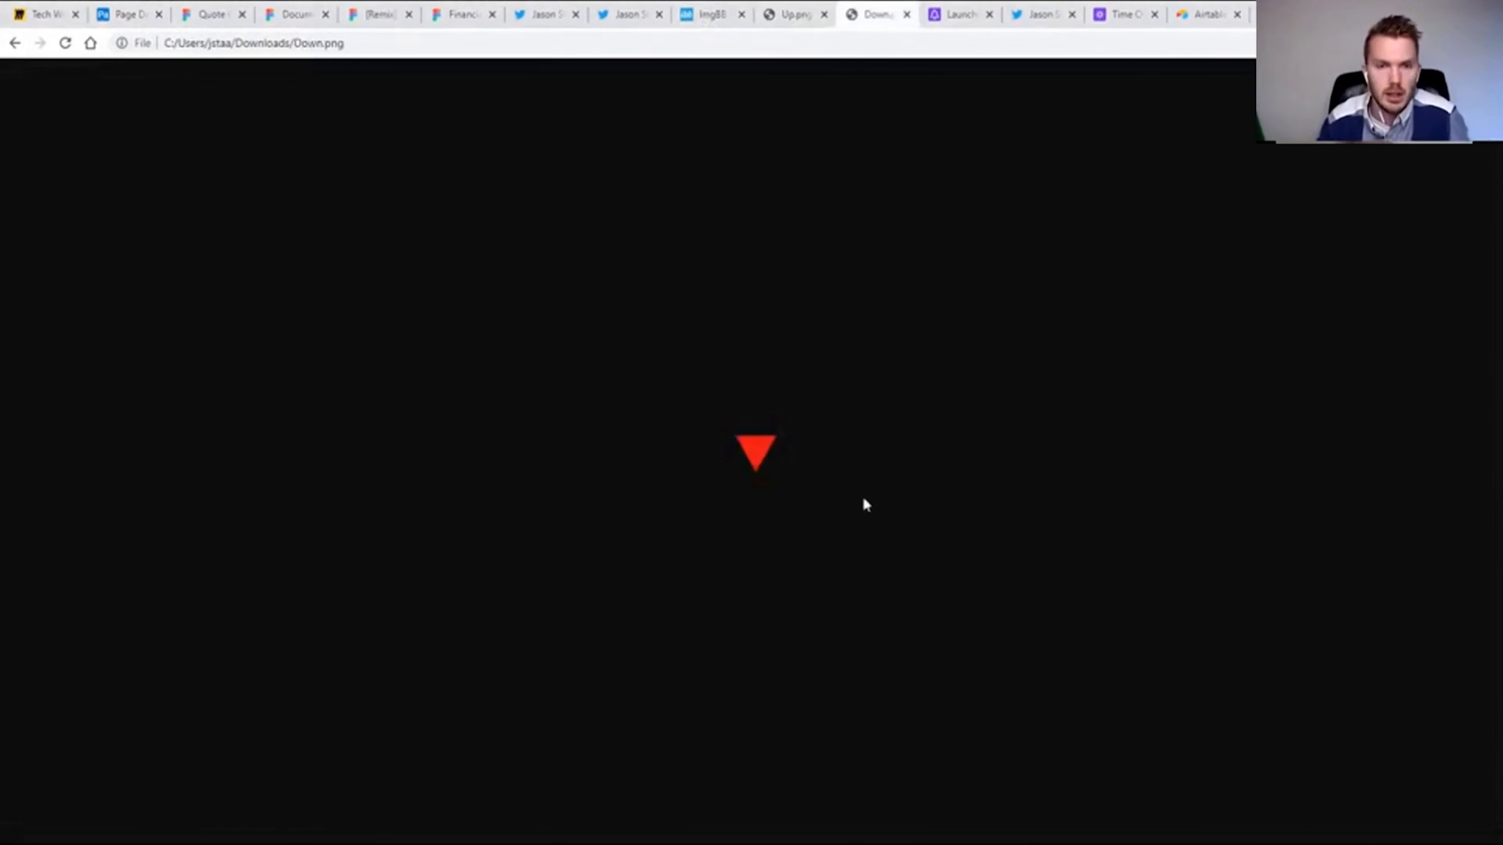
Upload the green Up.png triangle to imgbb without auto-deletion and copy its viewer link.
left_click(715, 17)
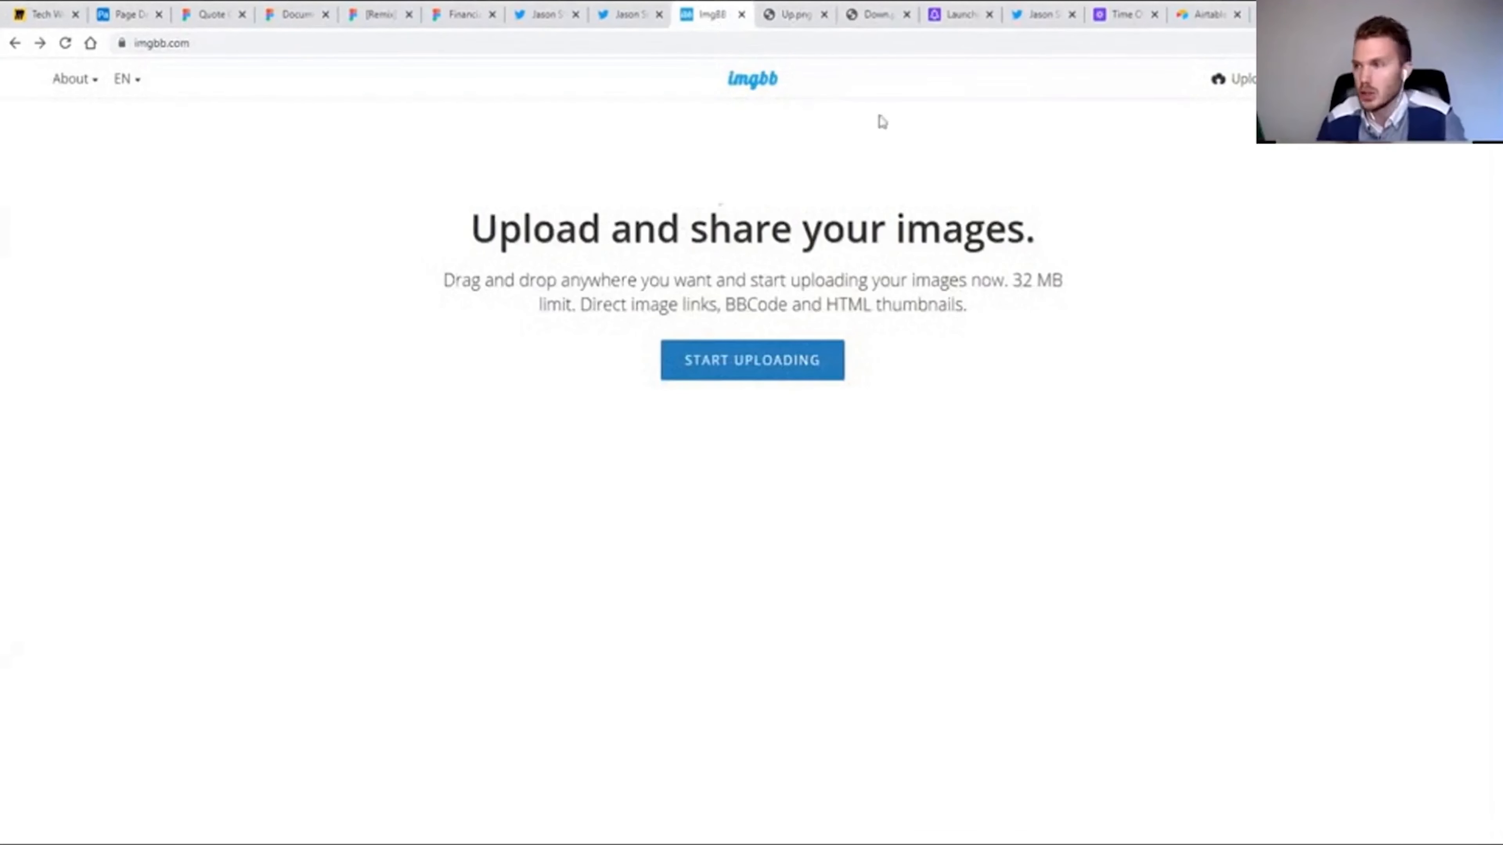
left_click(759, 373)
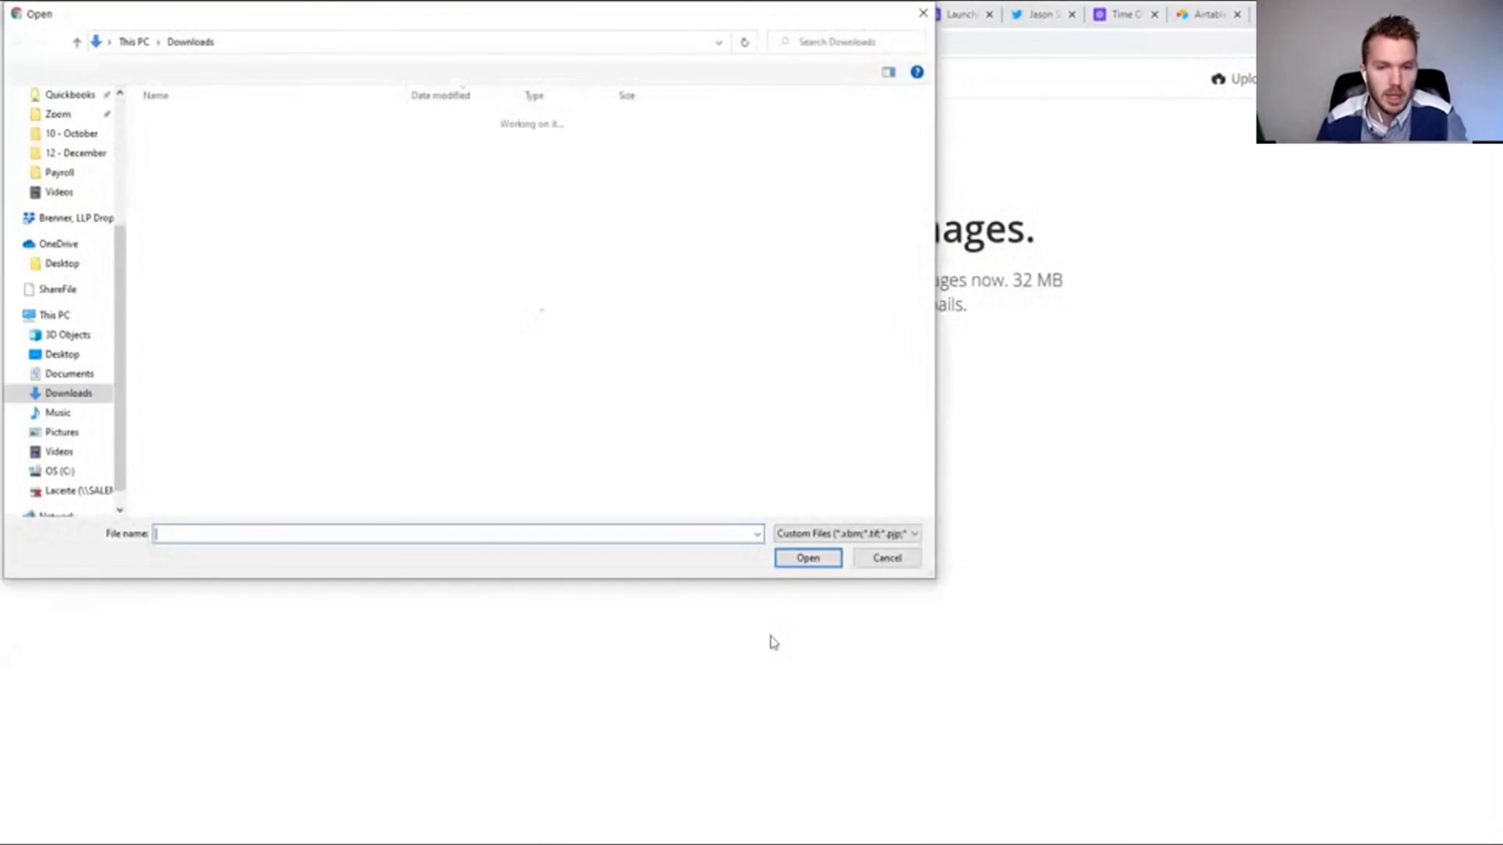
key("Escape")
left_click(1240, 79)
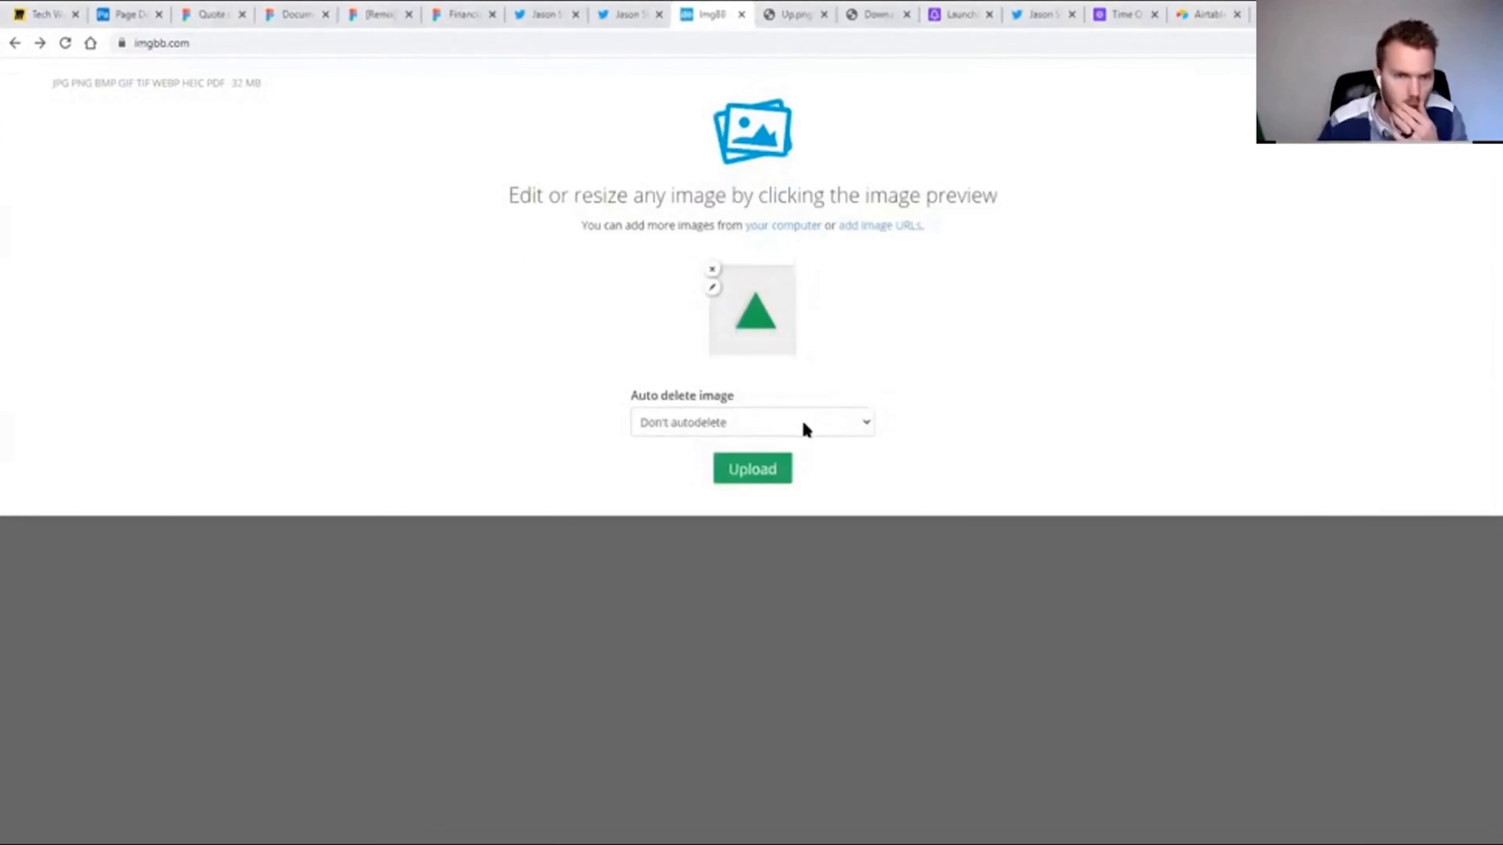
left_click(769, 469)
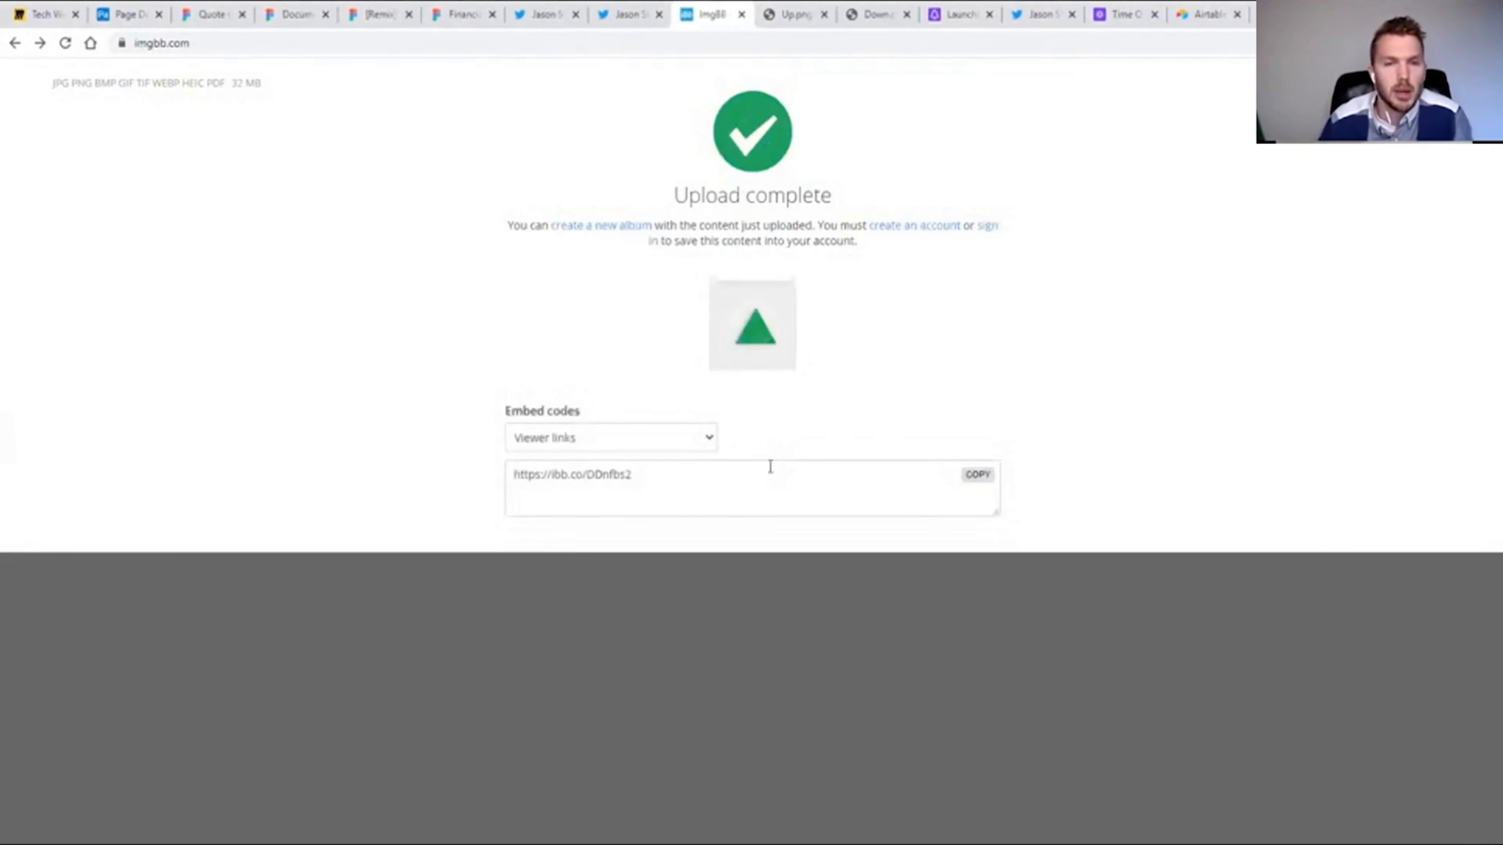
left_click(586, 473)
key("ctrl+c")
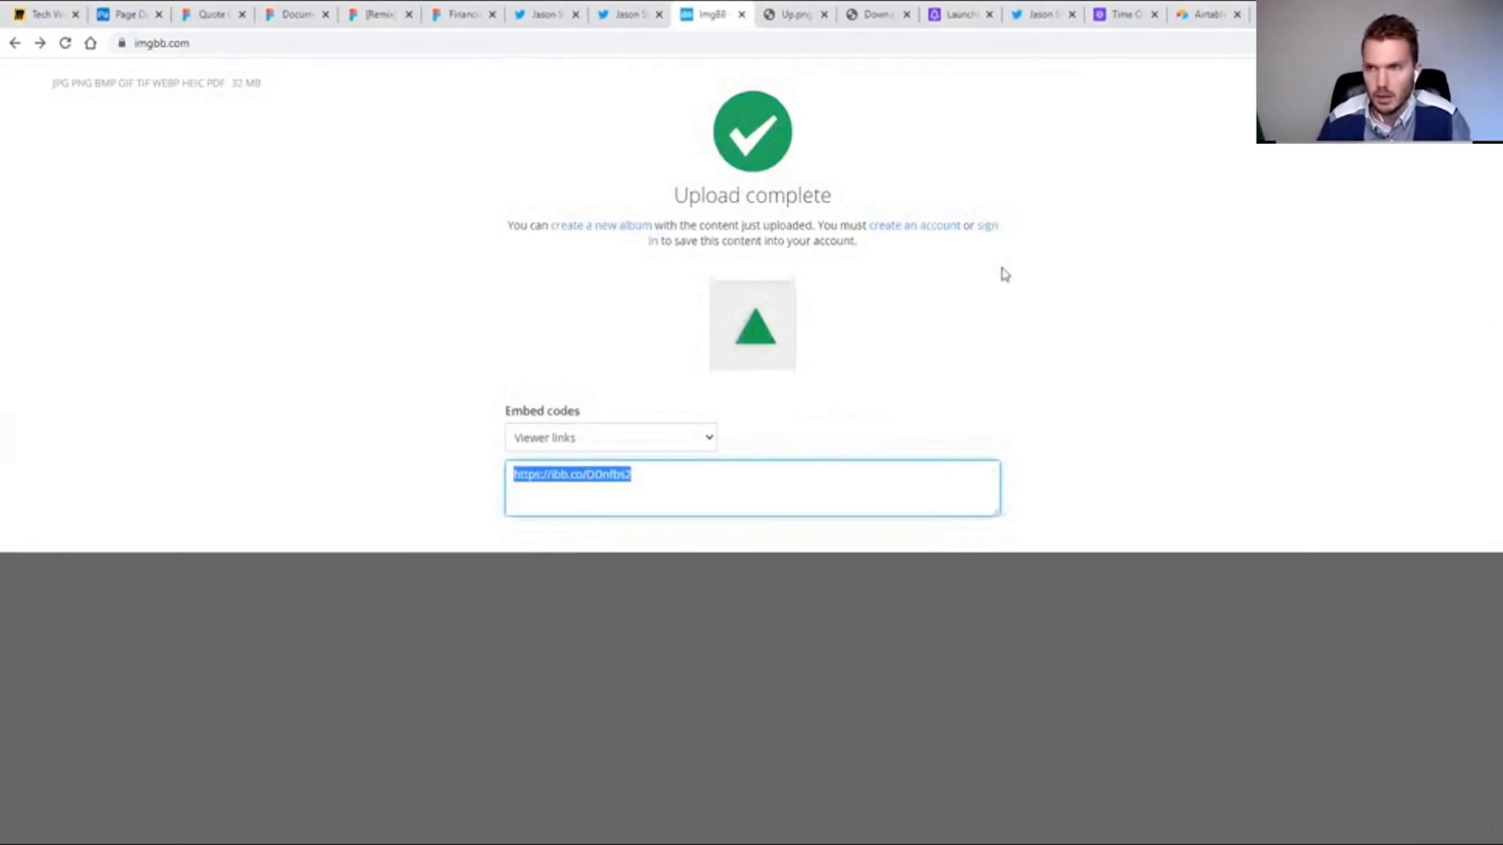
Check the copied imgbb link of the green triangle in a new browser tab and close that tab.
key("ctrl+t")
key("ctrl+v")
key("Return")
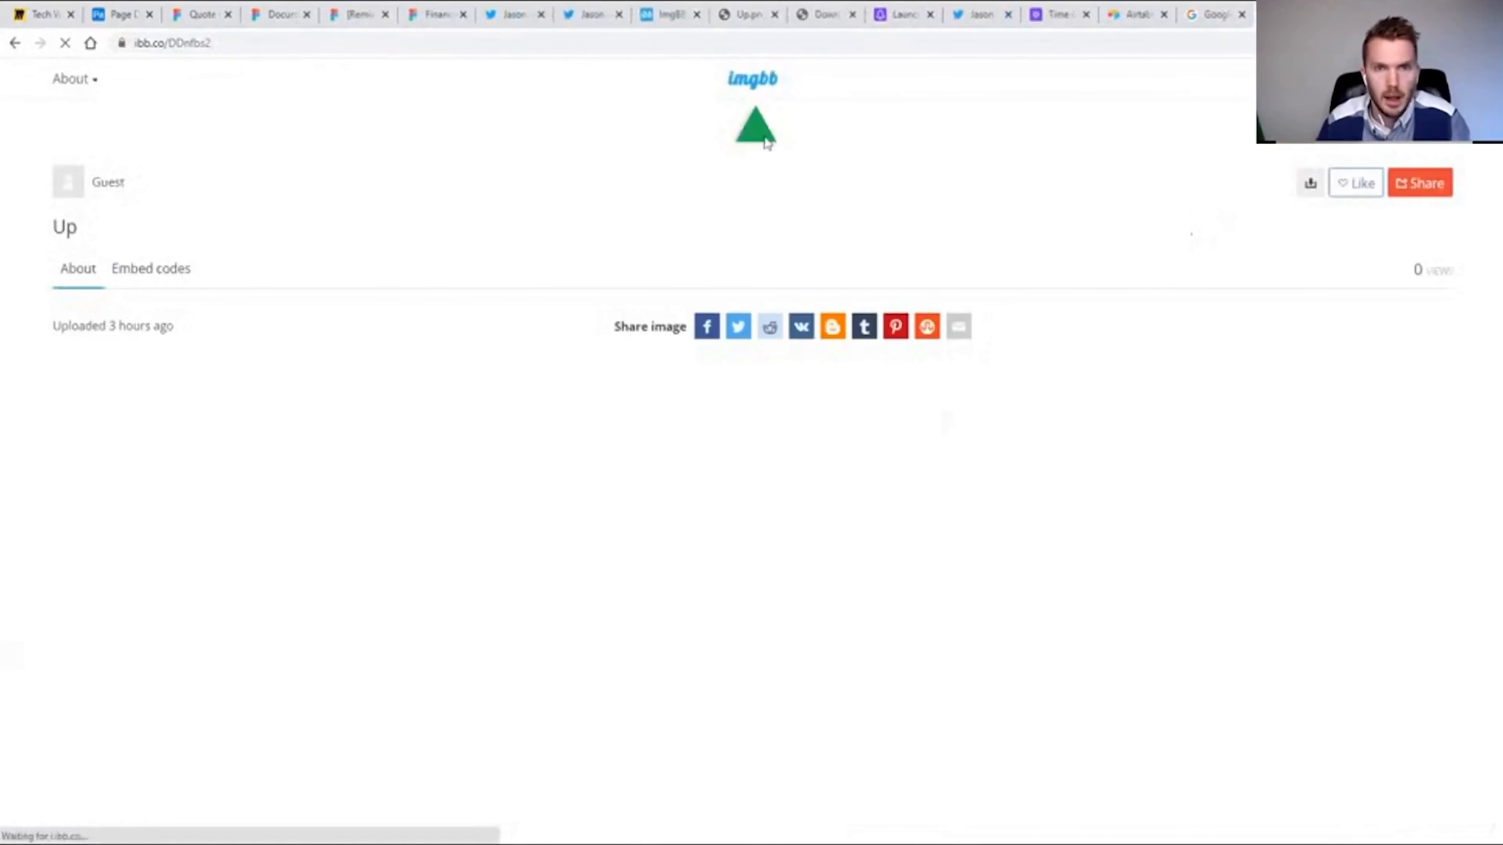
key("ctrl+w")
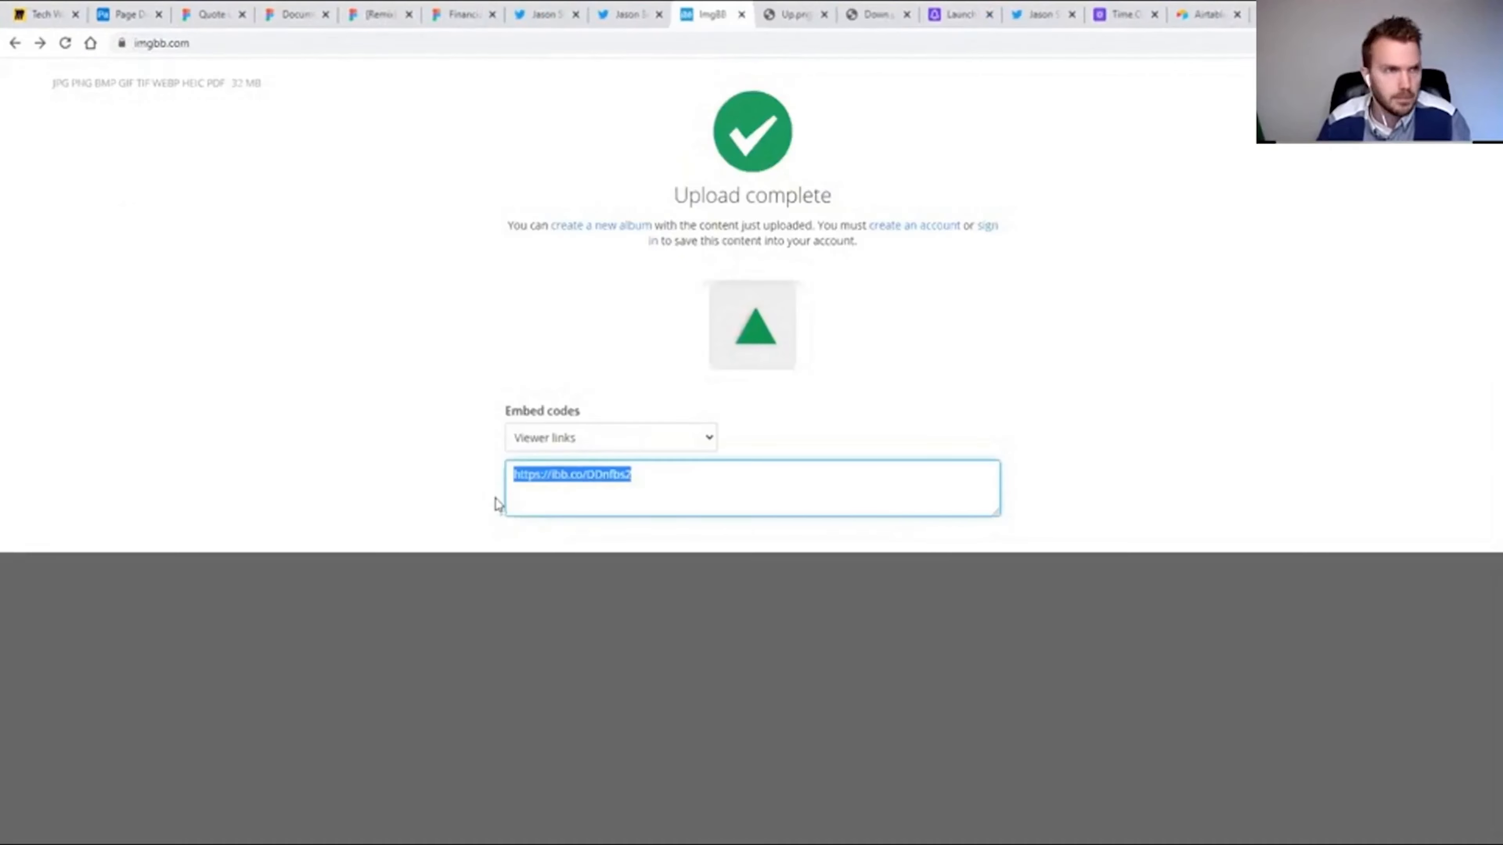
left_click(124, 14)
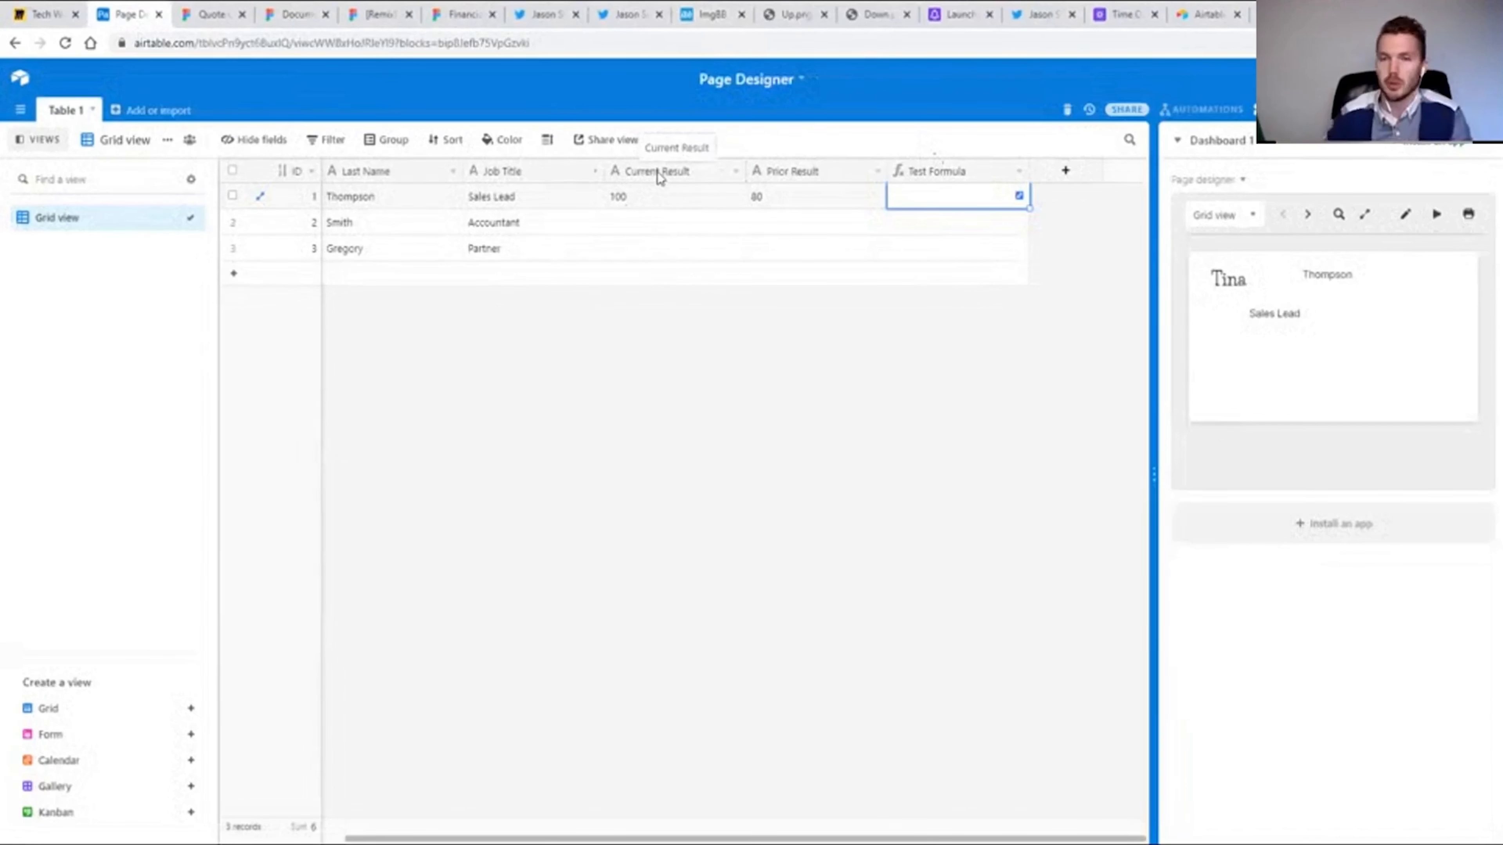
left_click(975, 208)
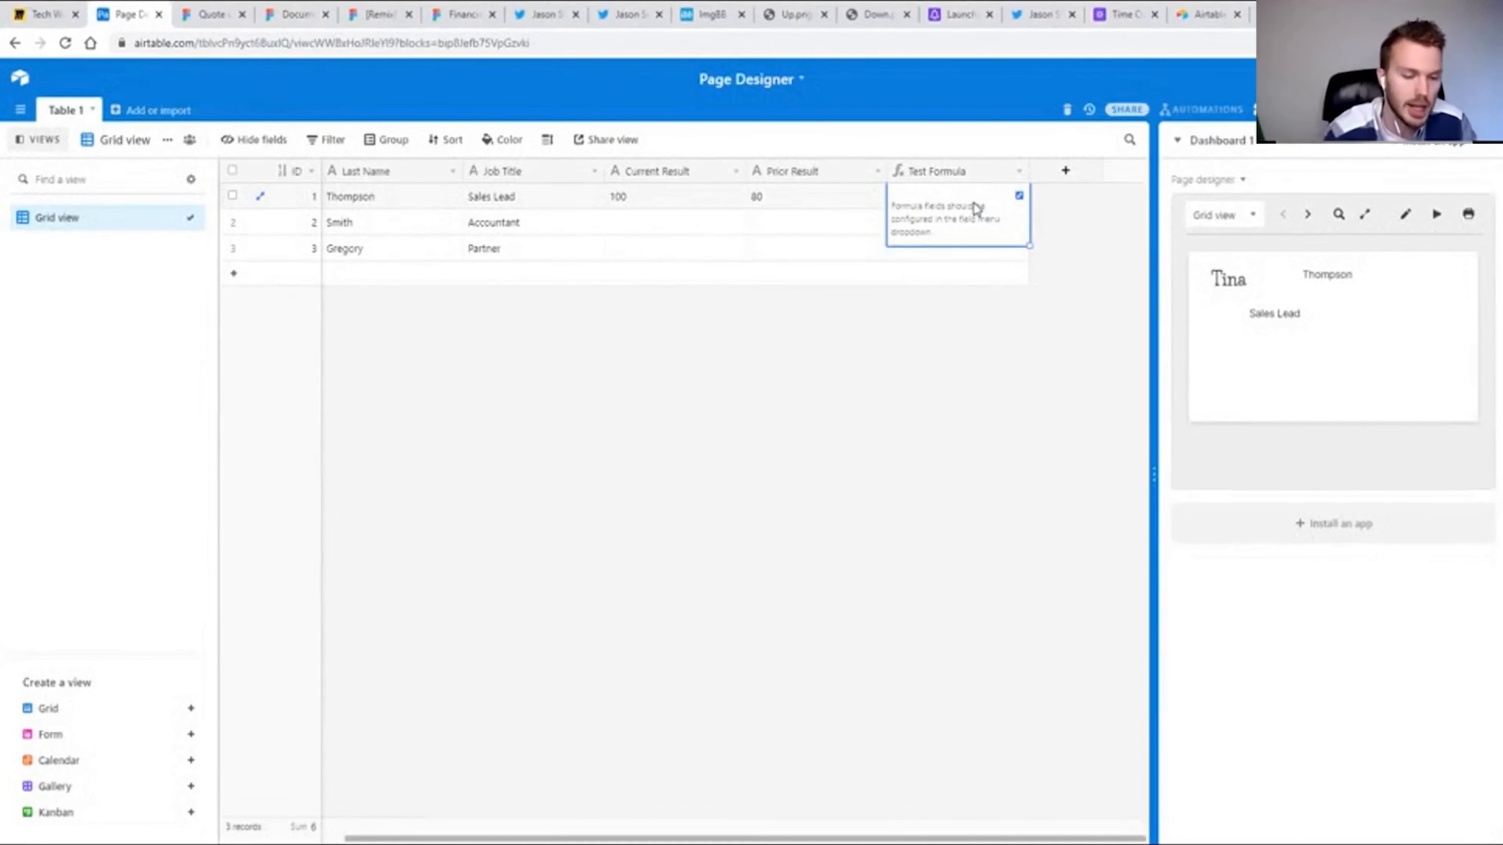
double_click(920, 173)
left_click(734, 350)
type("if(")
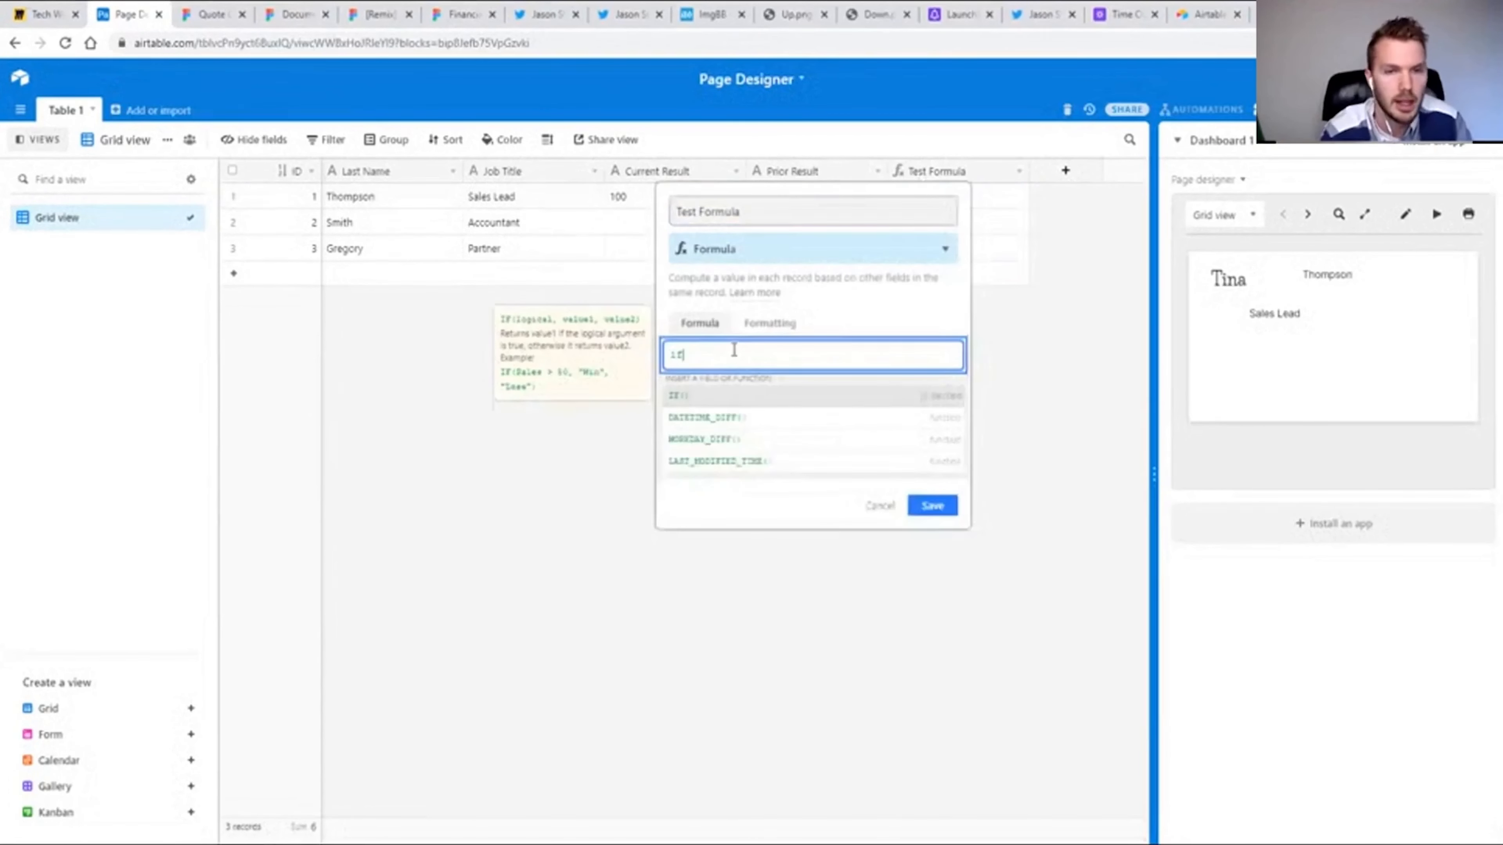
type("{C")
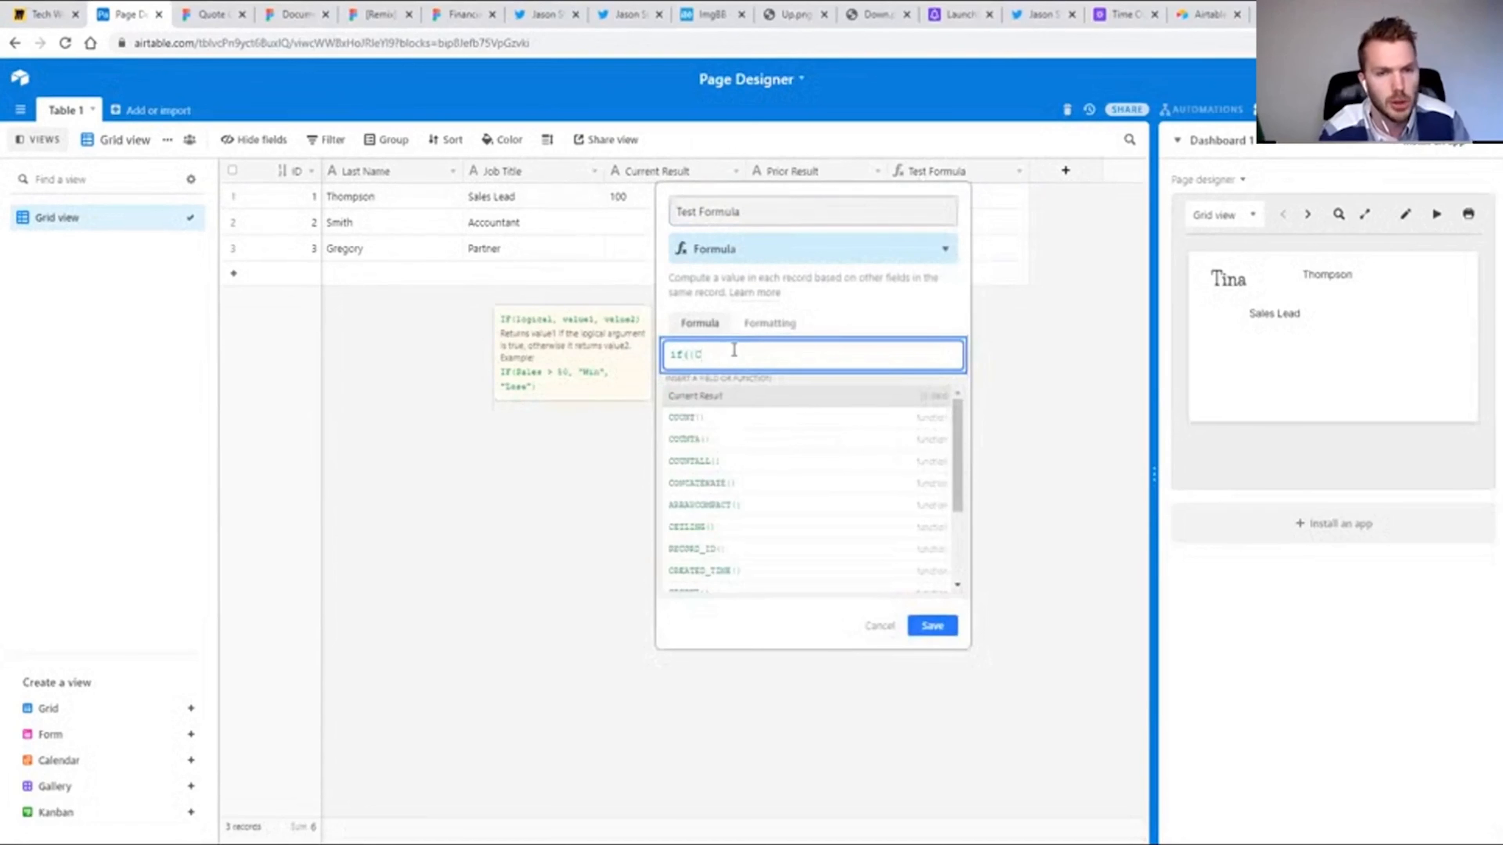
key("Tab")
type(")>")
type("{Prior")
key("Tab")
type(",\"")
key("ctrl+v")
type("\"")
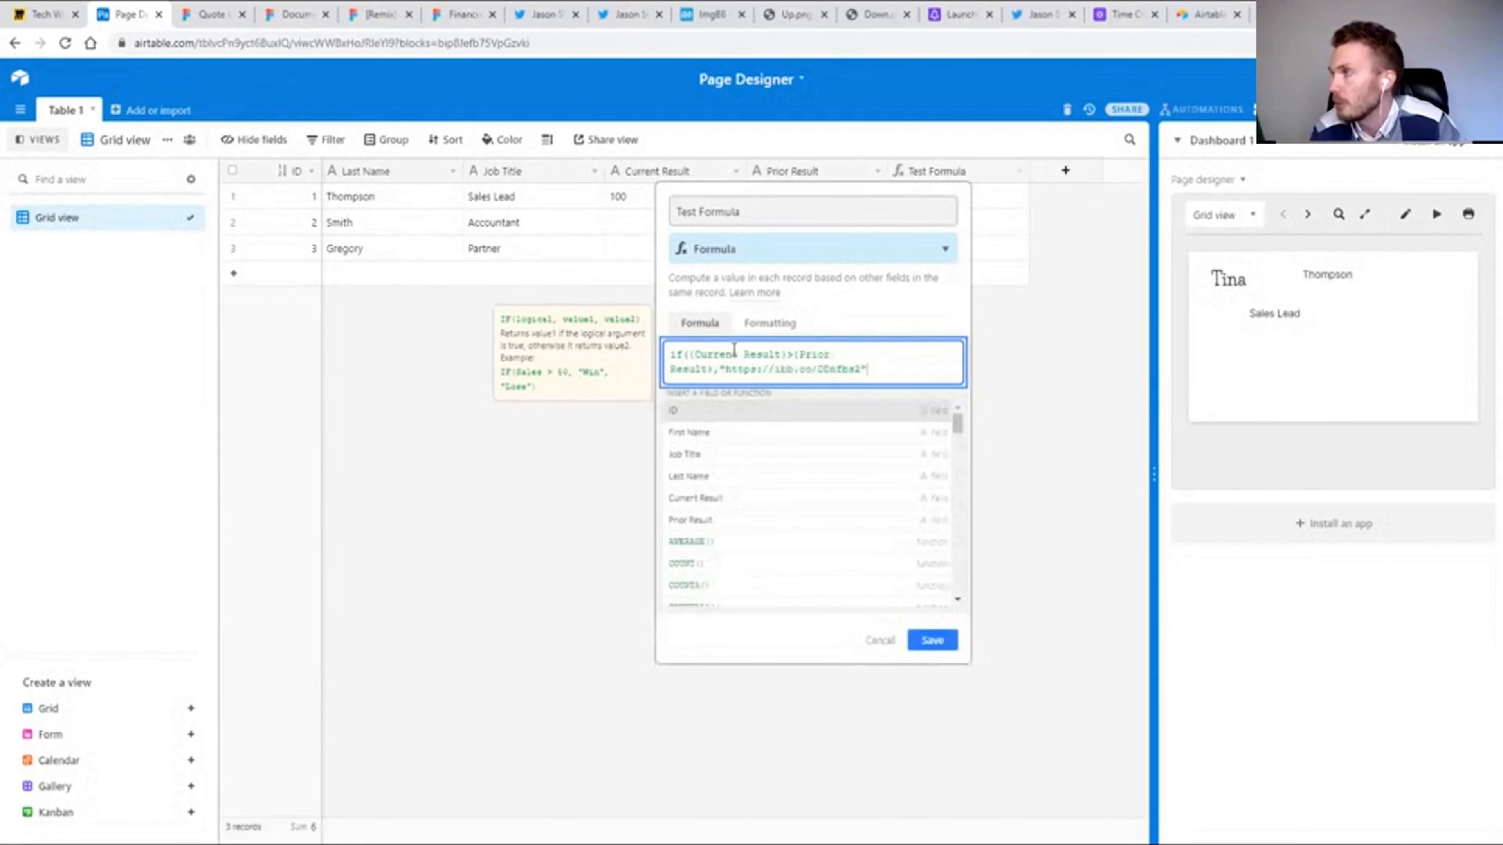
type(",\"\")")
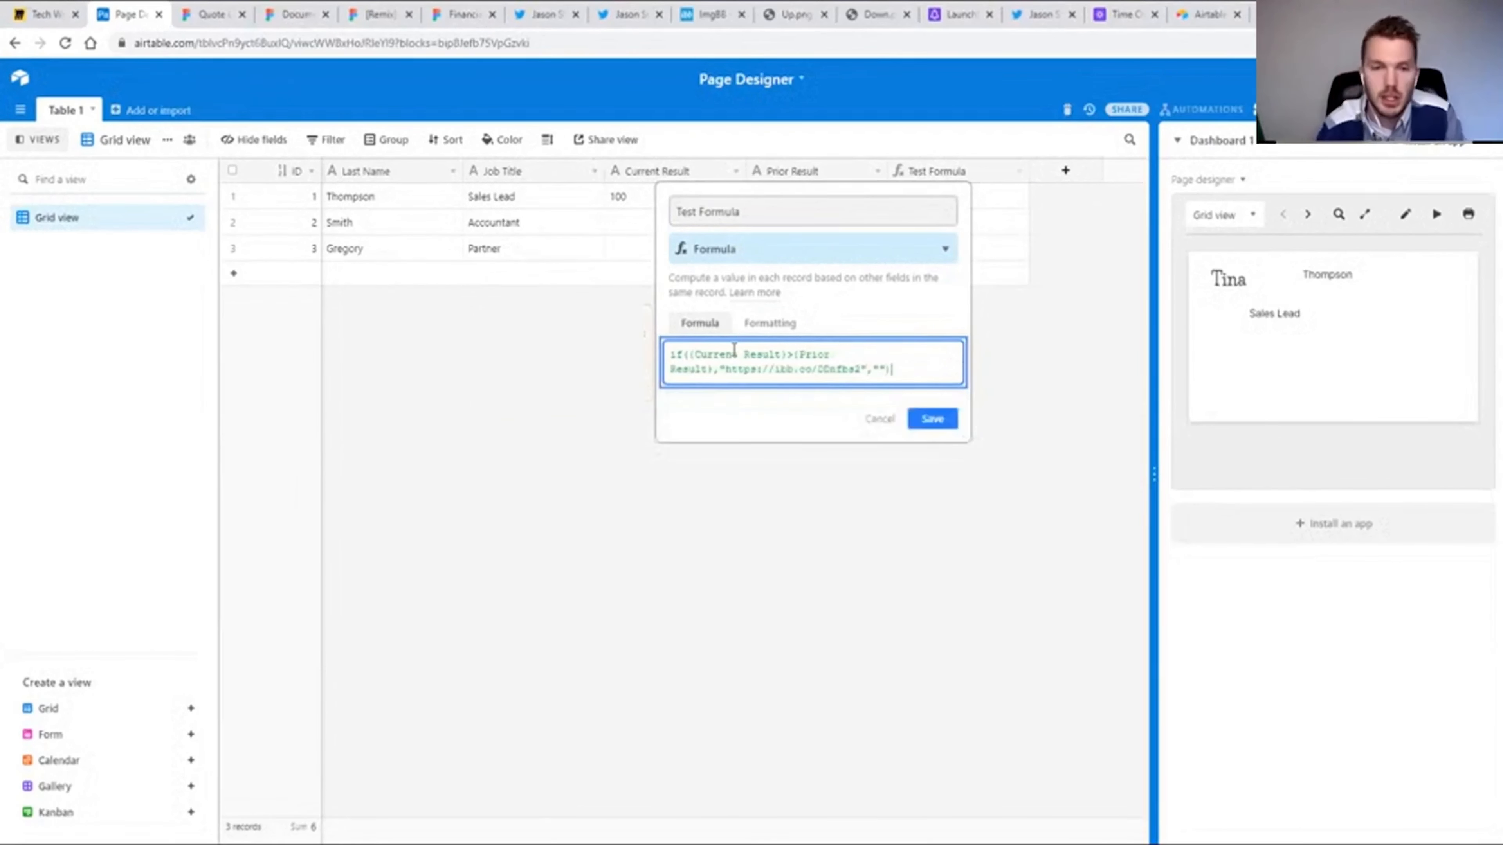
left_click(931, 420)
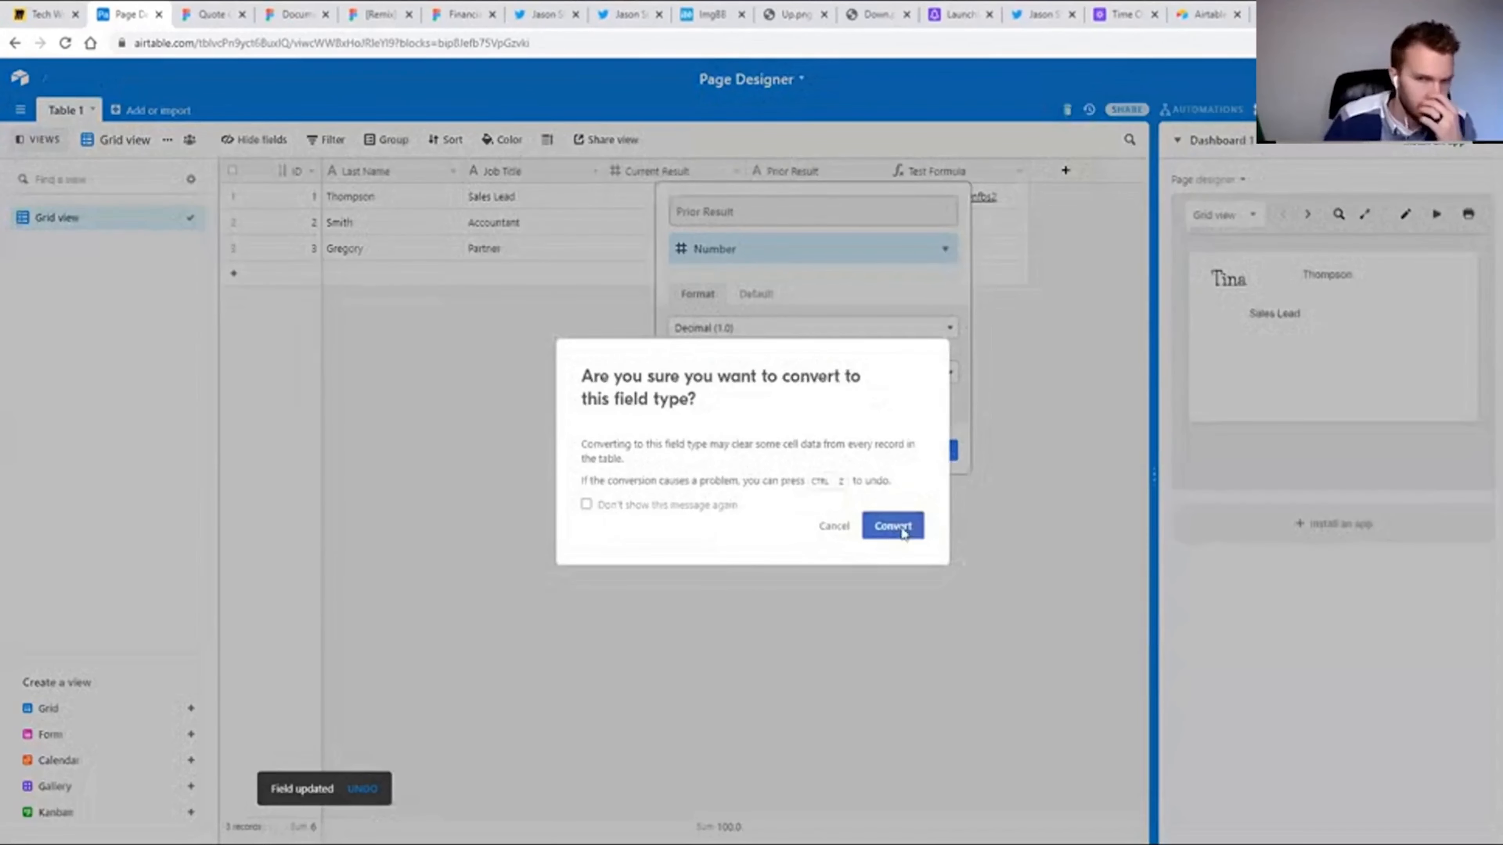
Convert the Current Result and Prior Result fields to number fields with one decimal place.
left_click(904, 530)
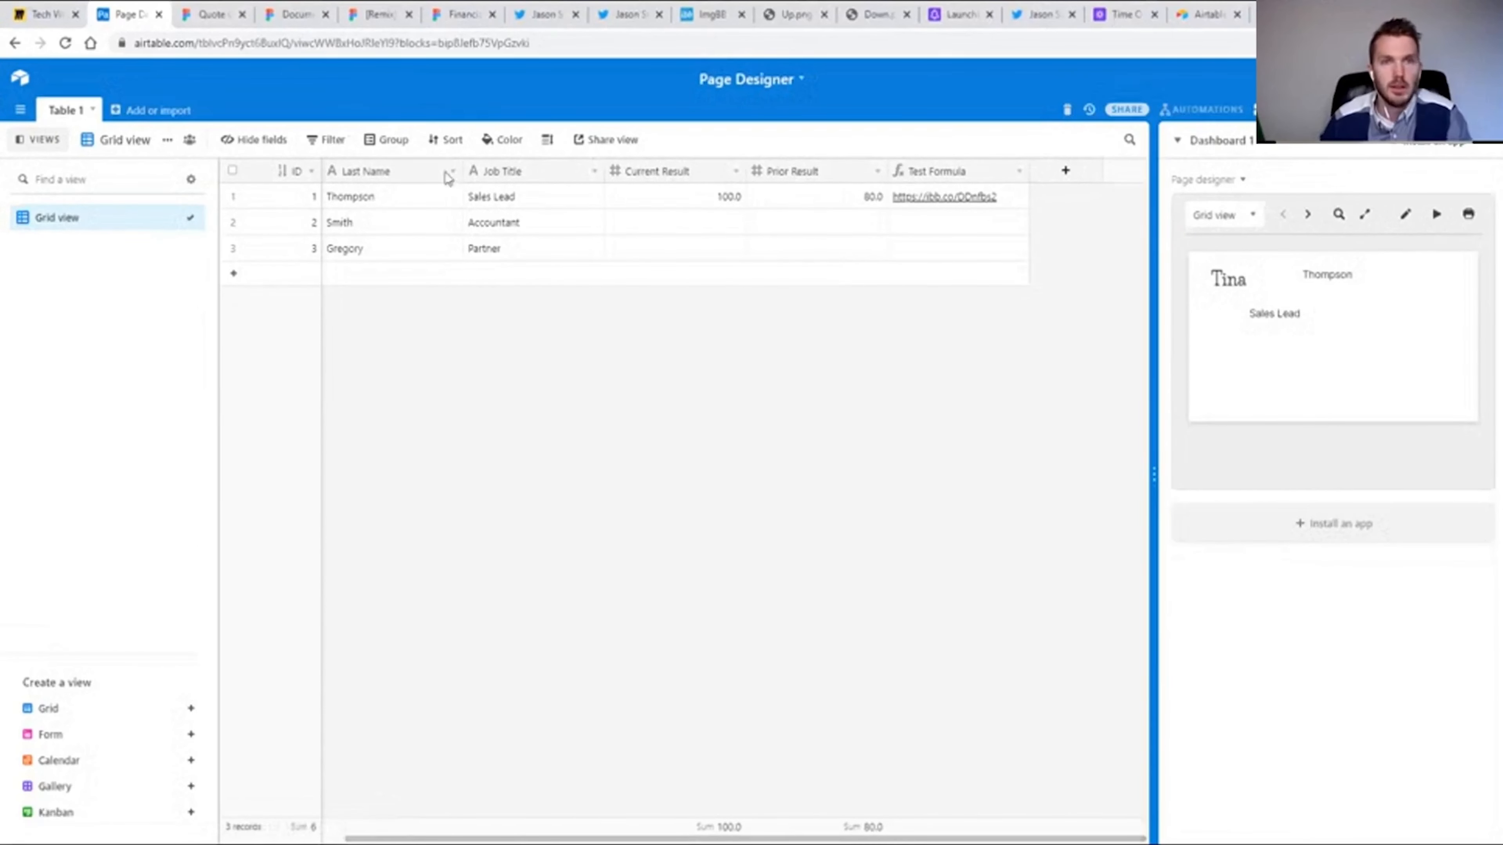
Review the PPP Analysis and the Payroll Progress Report's up and down indicators on Twitter alongside the Airtable table.
left_click(554, 14)
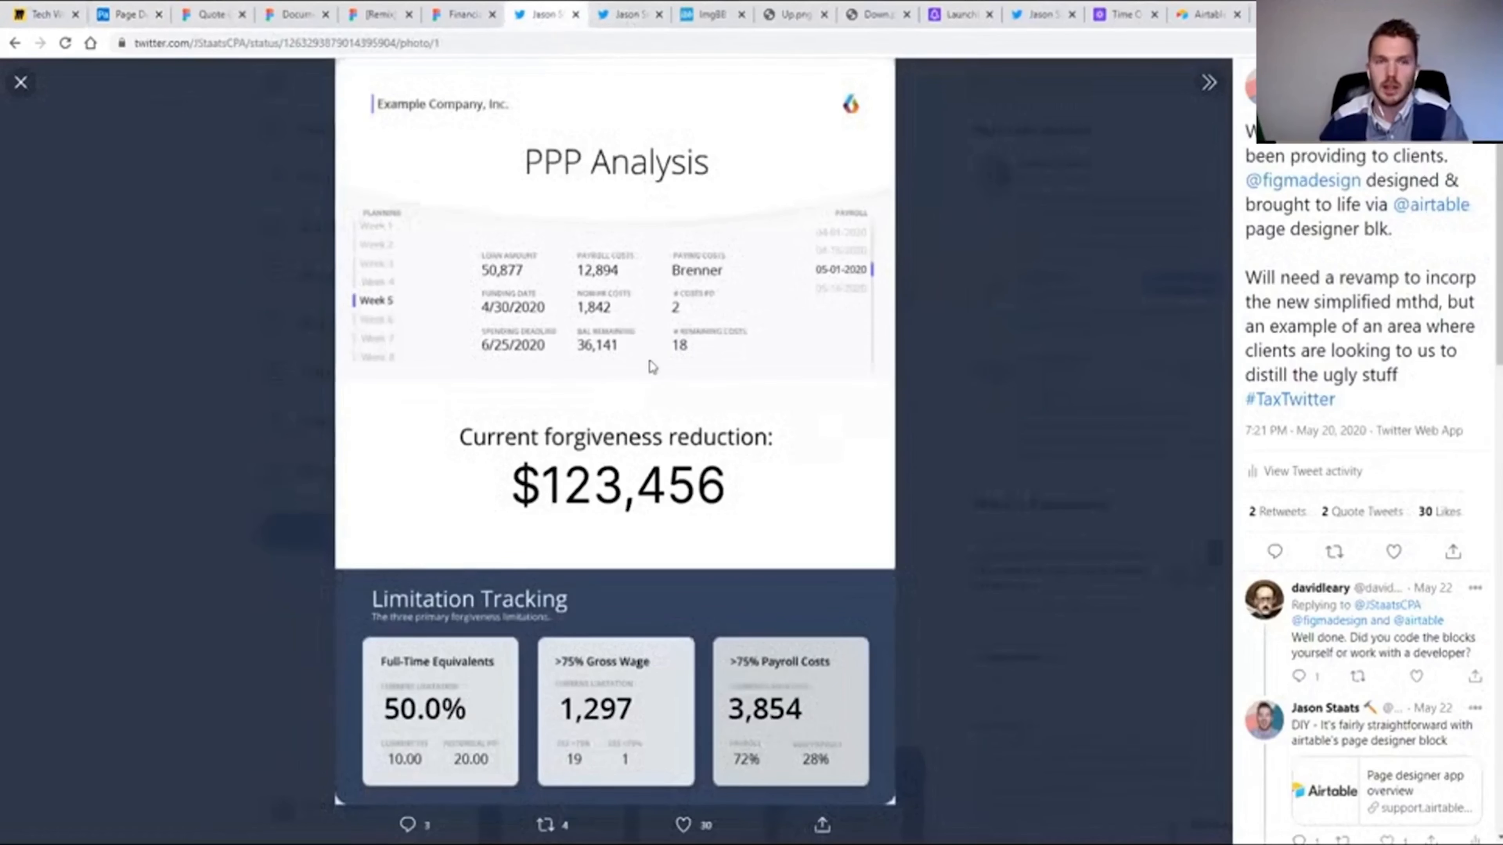
left_click(622, 16)
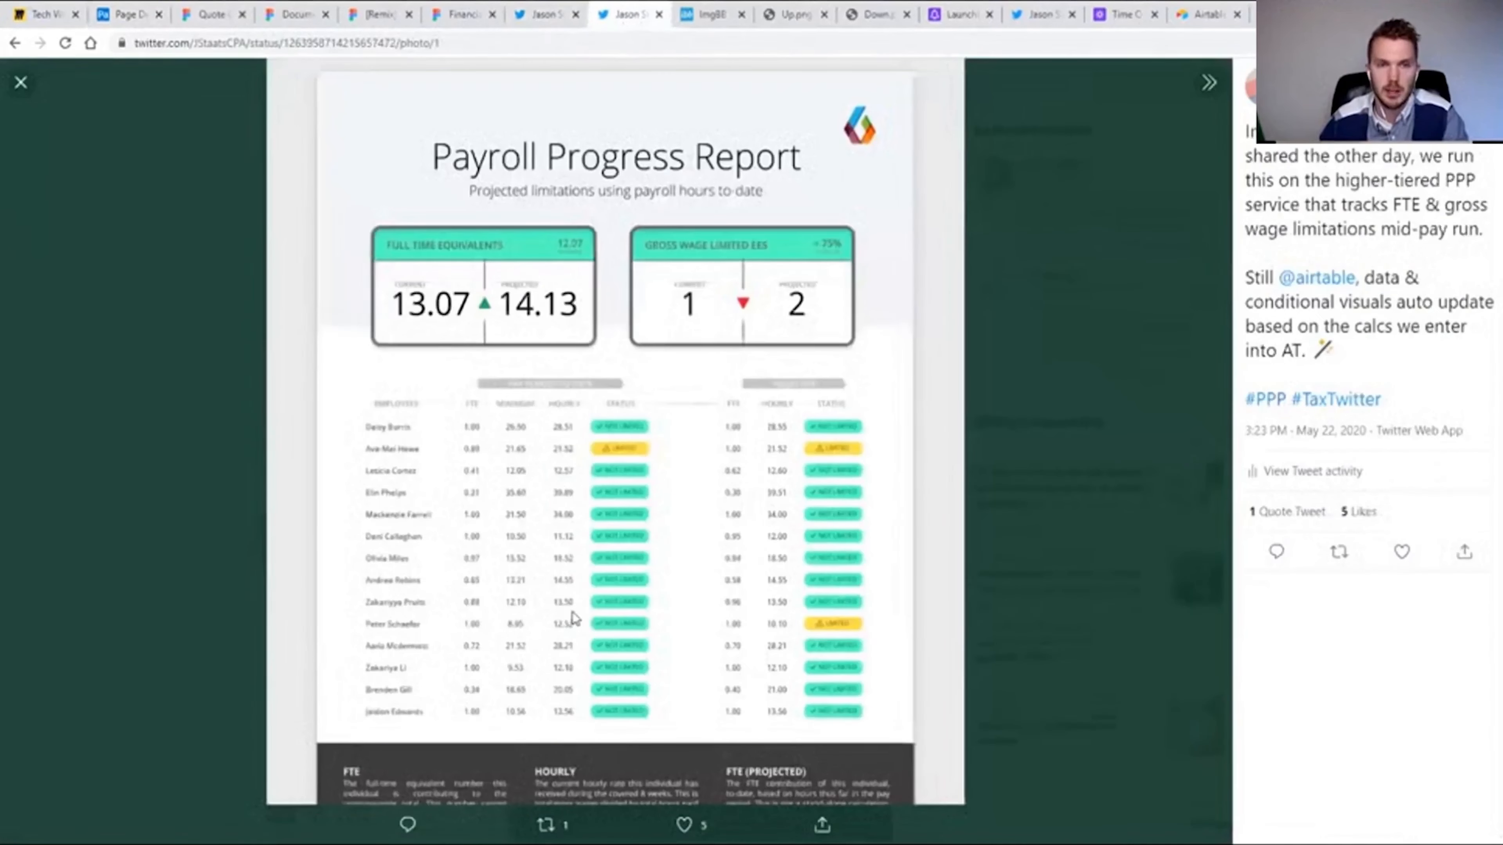
left_click(131, 21)
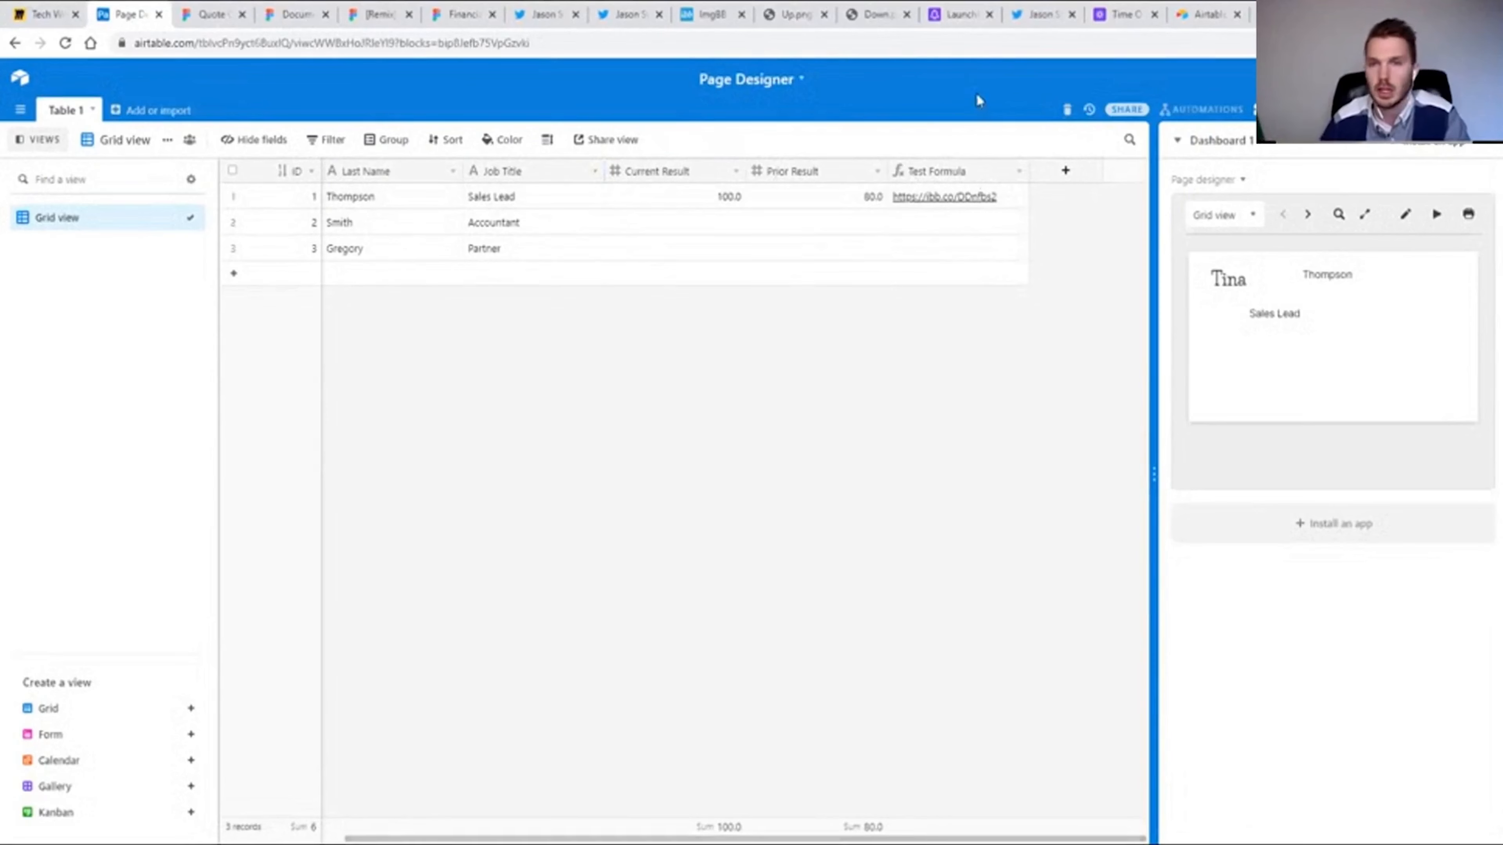
left_click(624, 14)
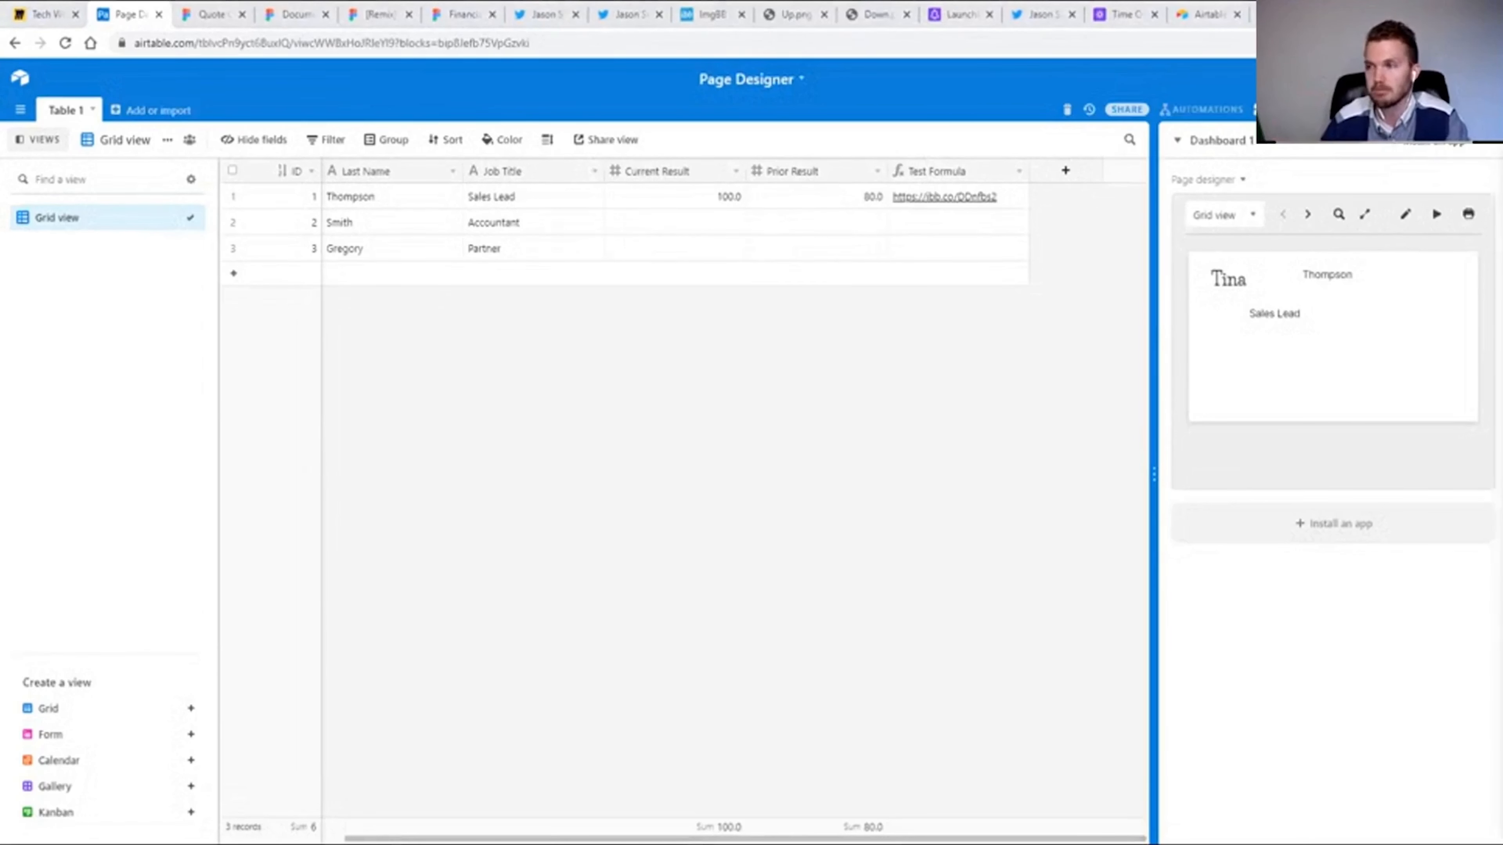
Add a Button field labelled Open URL in blue text, with the Open URL action and "" as its URL formula.
left_click(1064, 170)
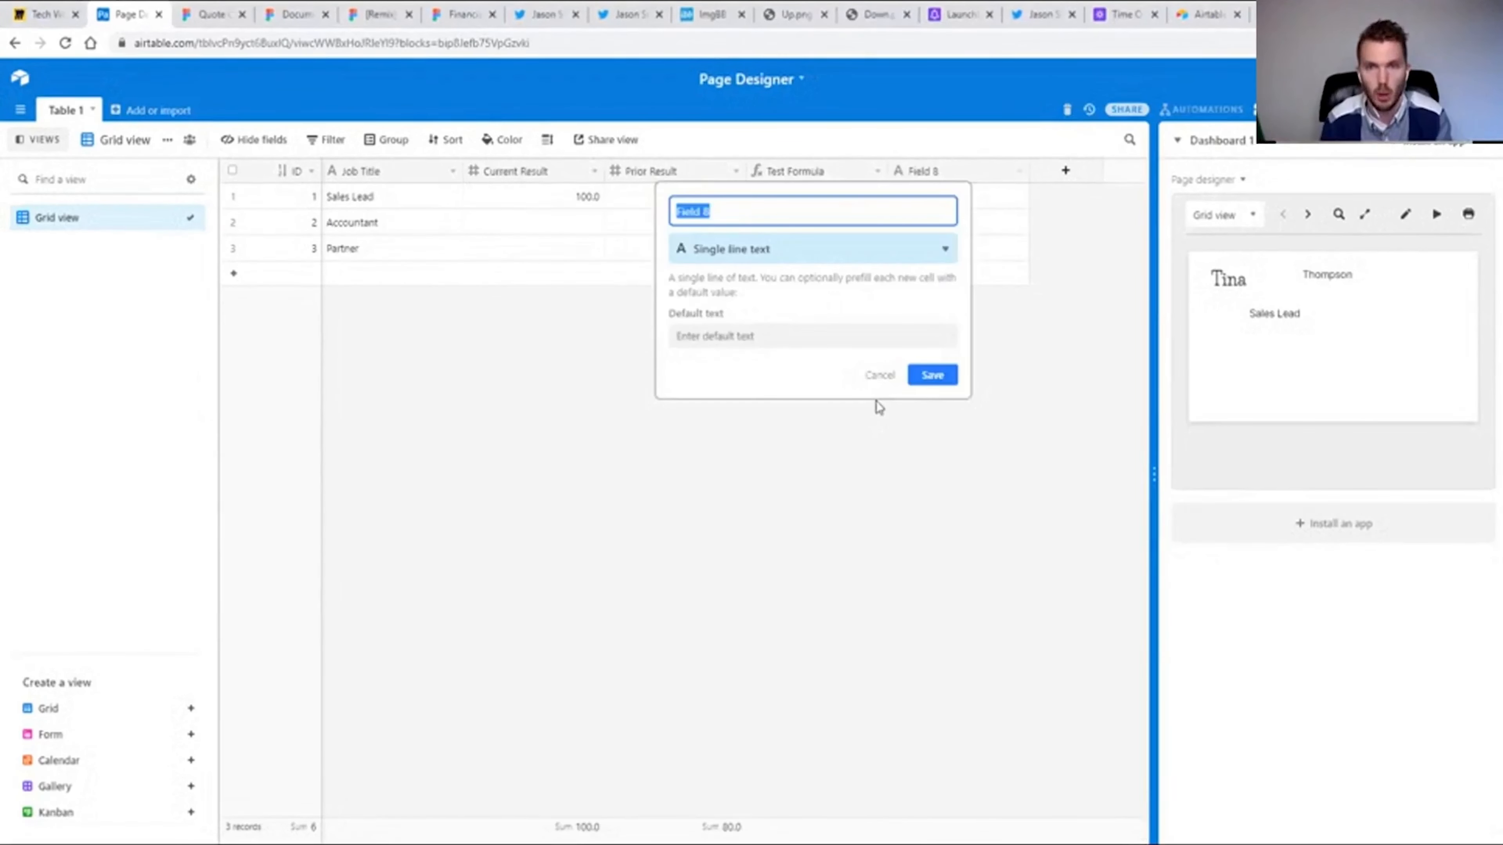
left_click(755, 249)
type("but")
key("Return")
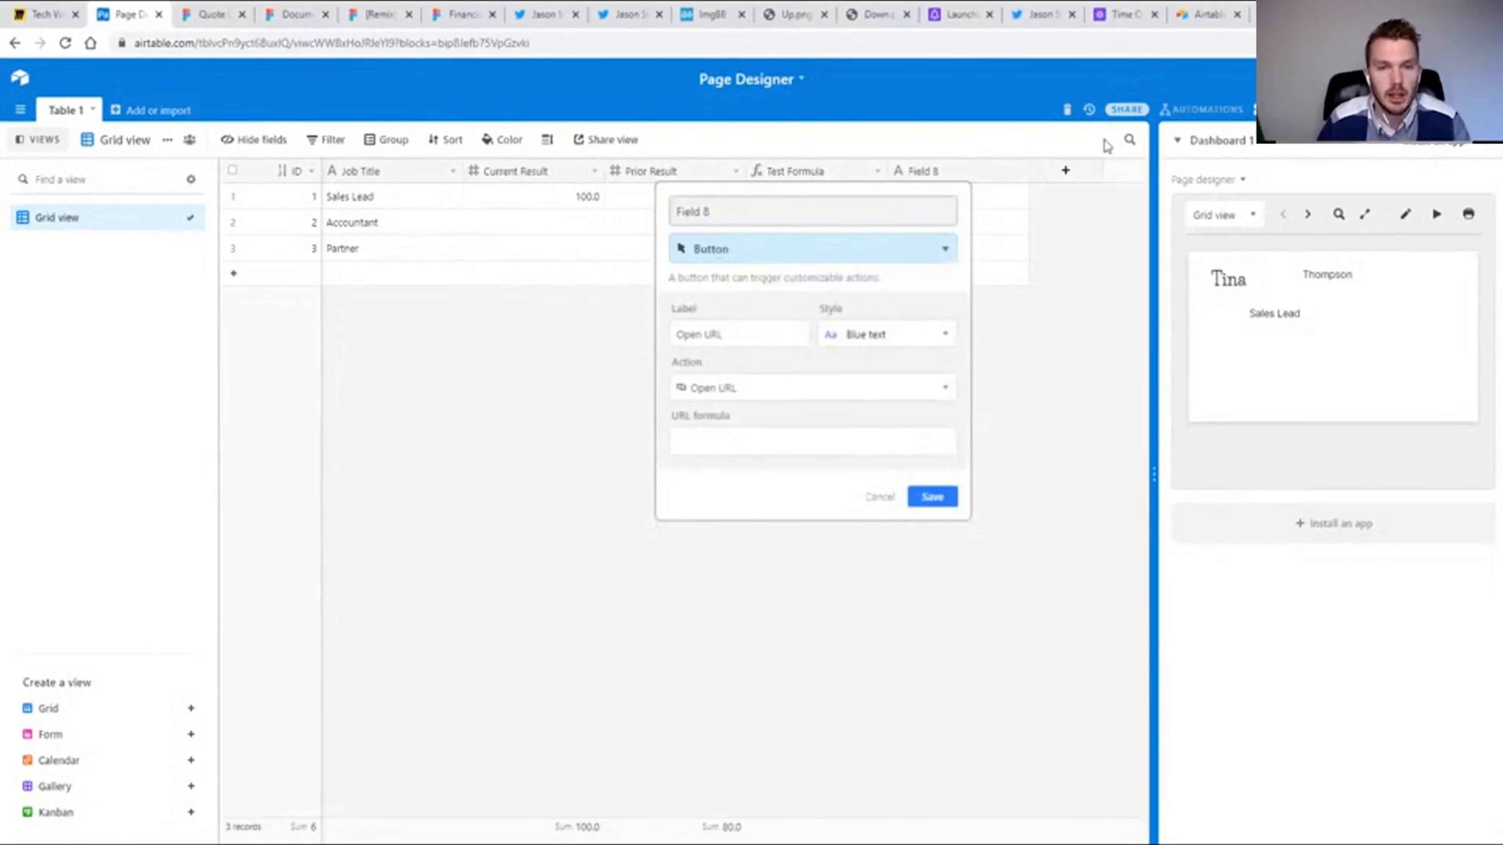
left_click(947, 393)
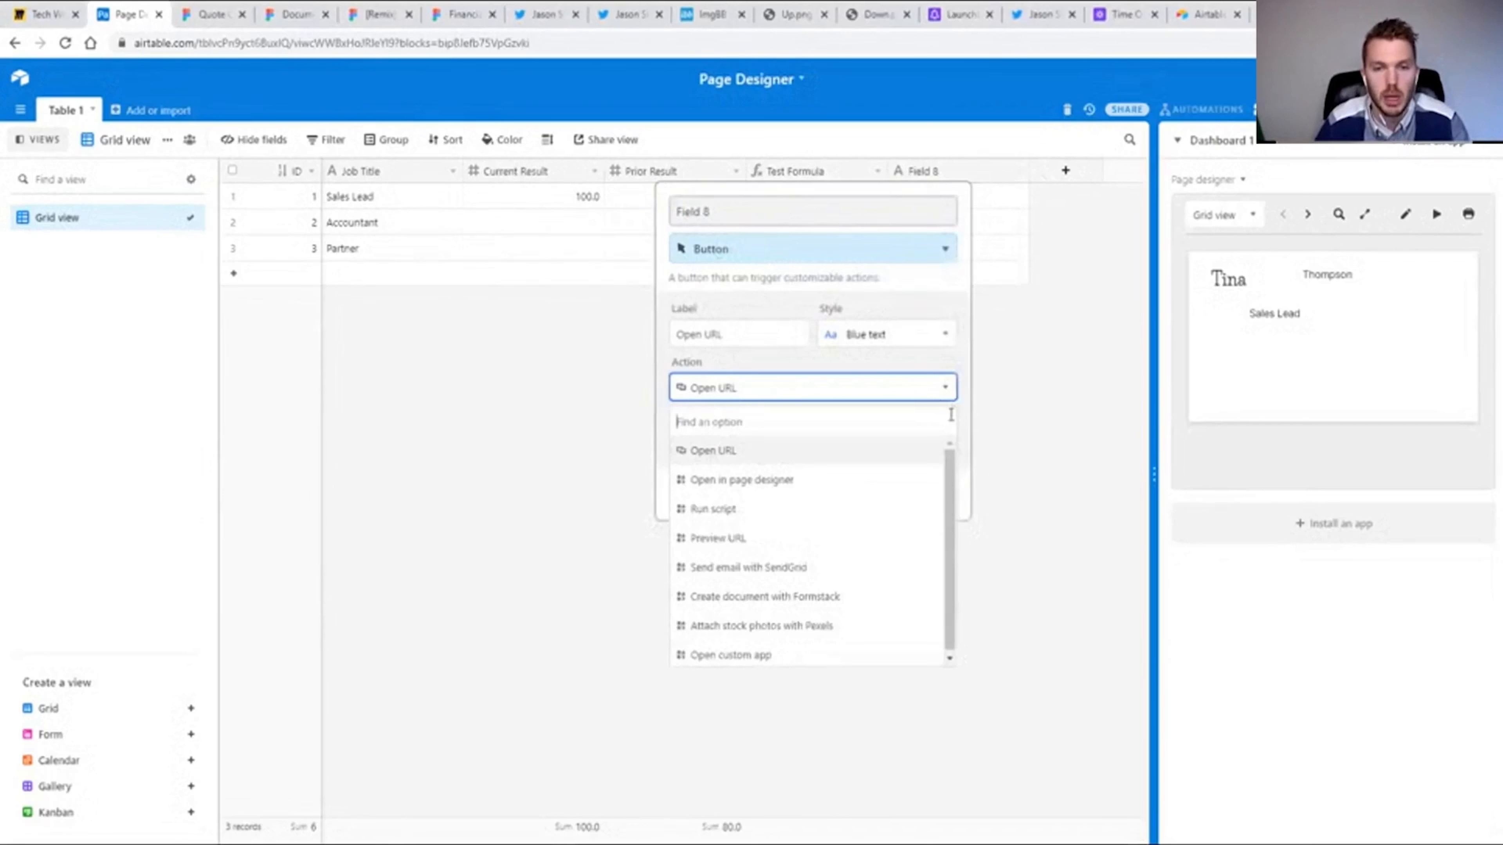
left_click(950, 386)
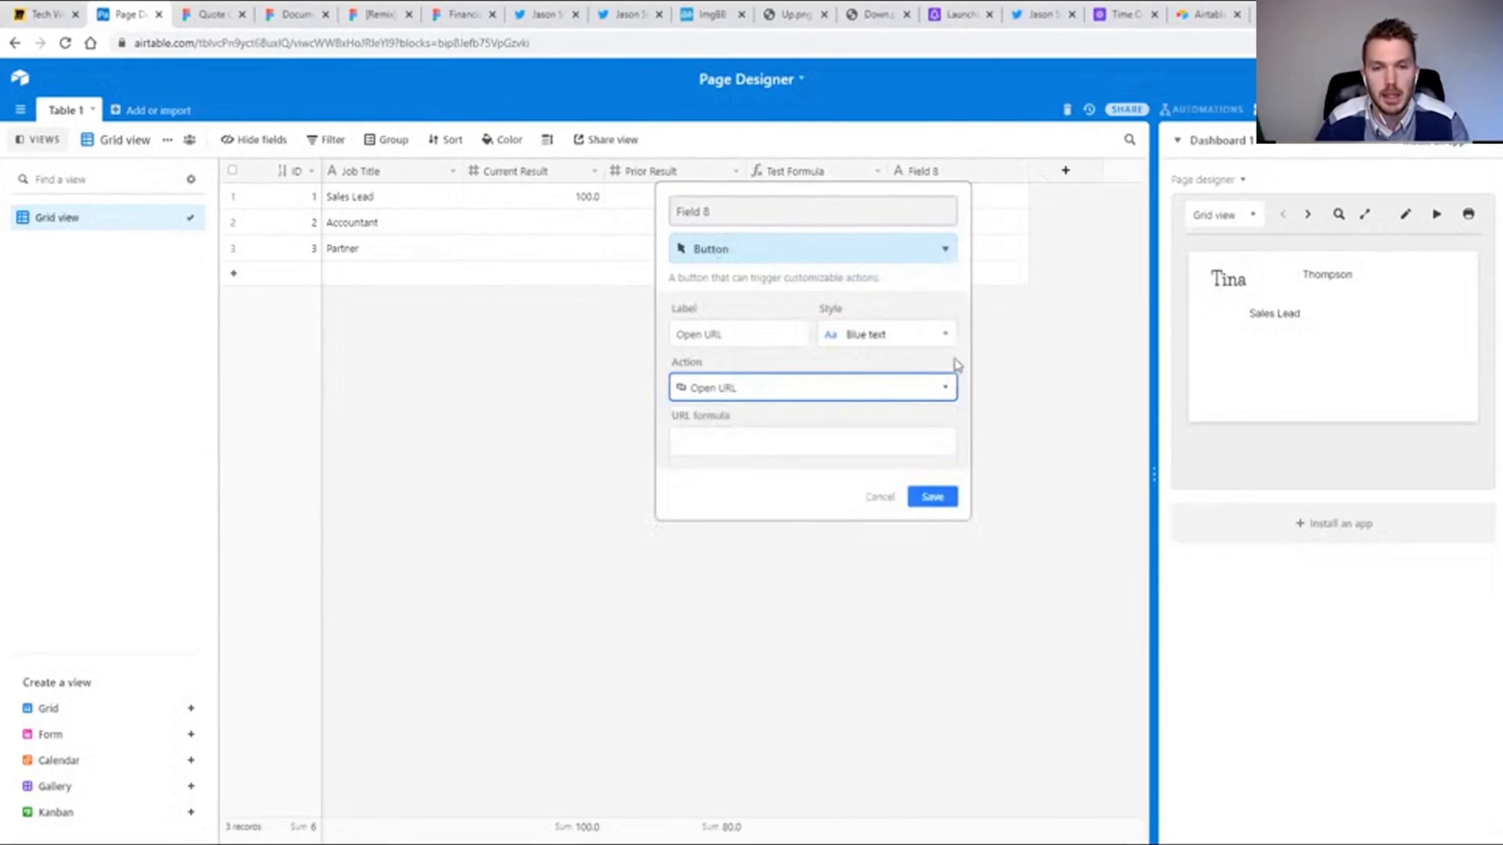
left_click(700, 450)
type("\"\"")
left_click(933, 719)
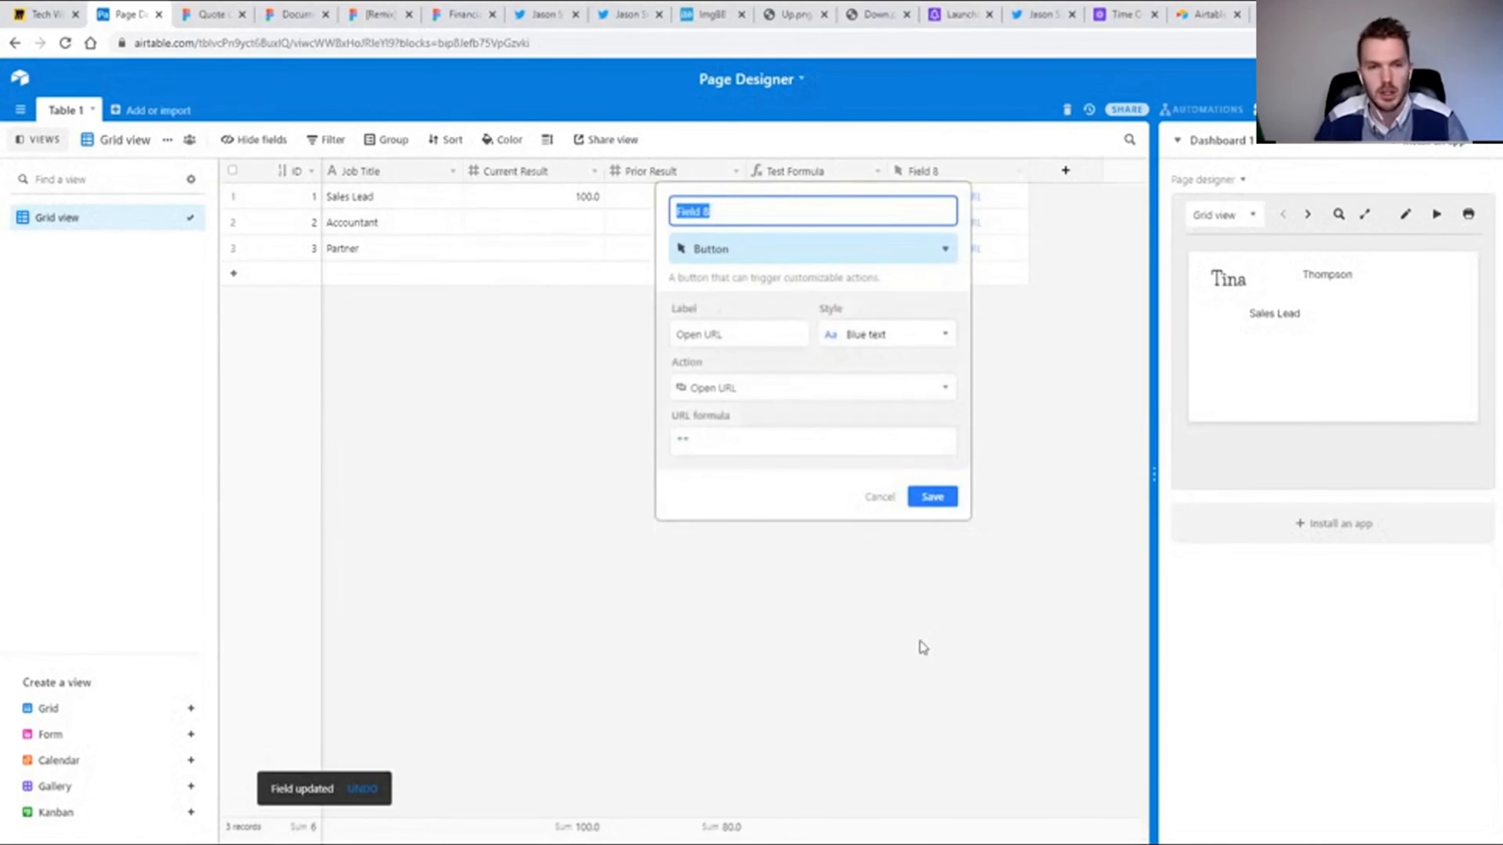
Look through the available actions and the URL formula of the new button field, leaving its settings uncommitted.
left_click(745, 393)
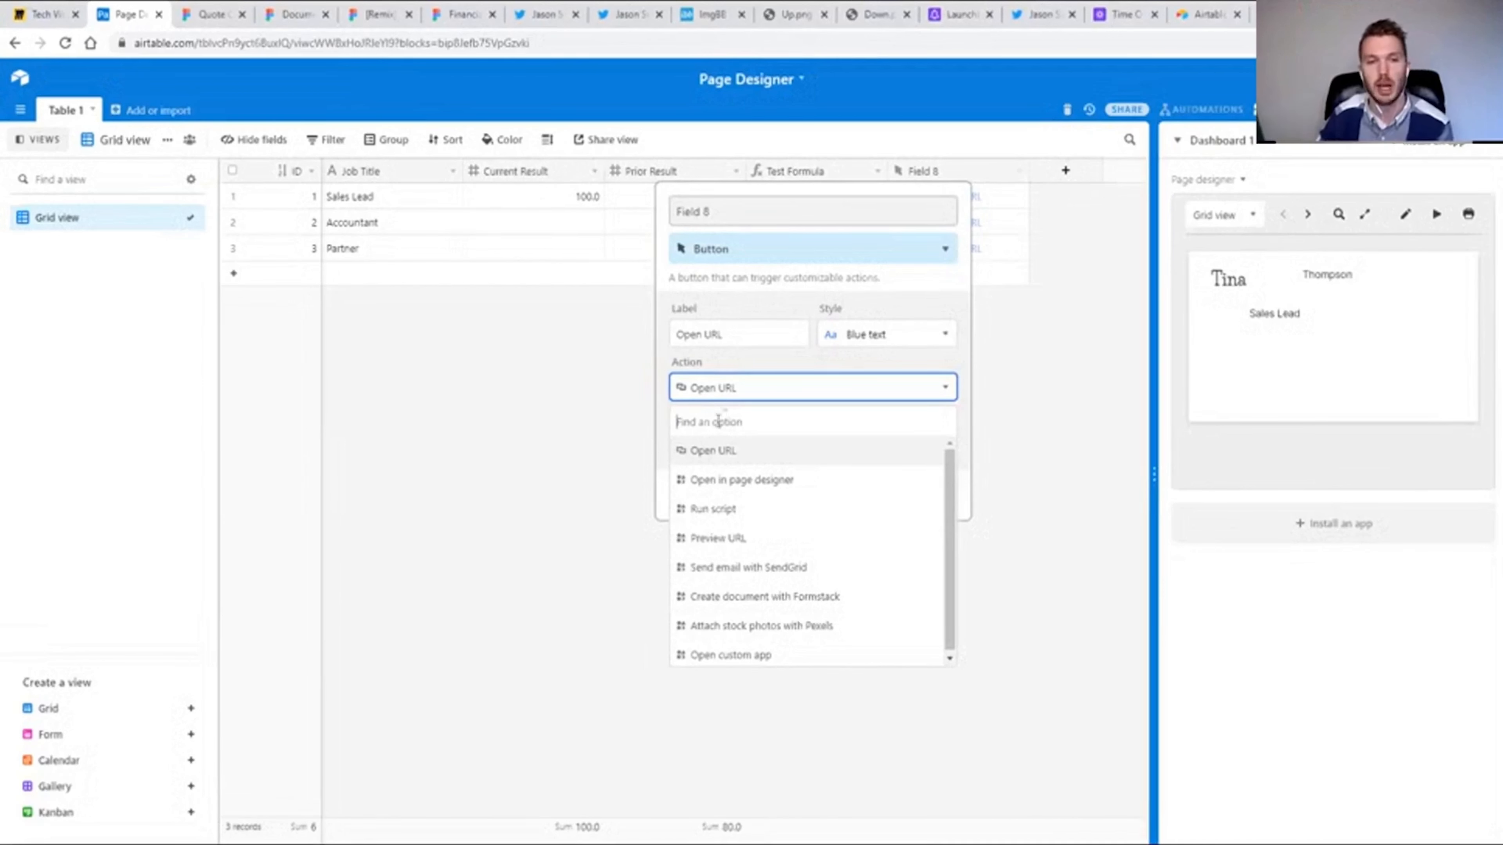
left_click(964, 420)
left_click(855, 442)
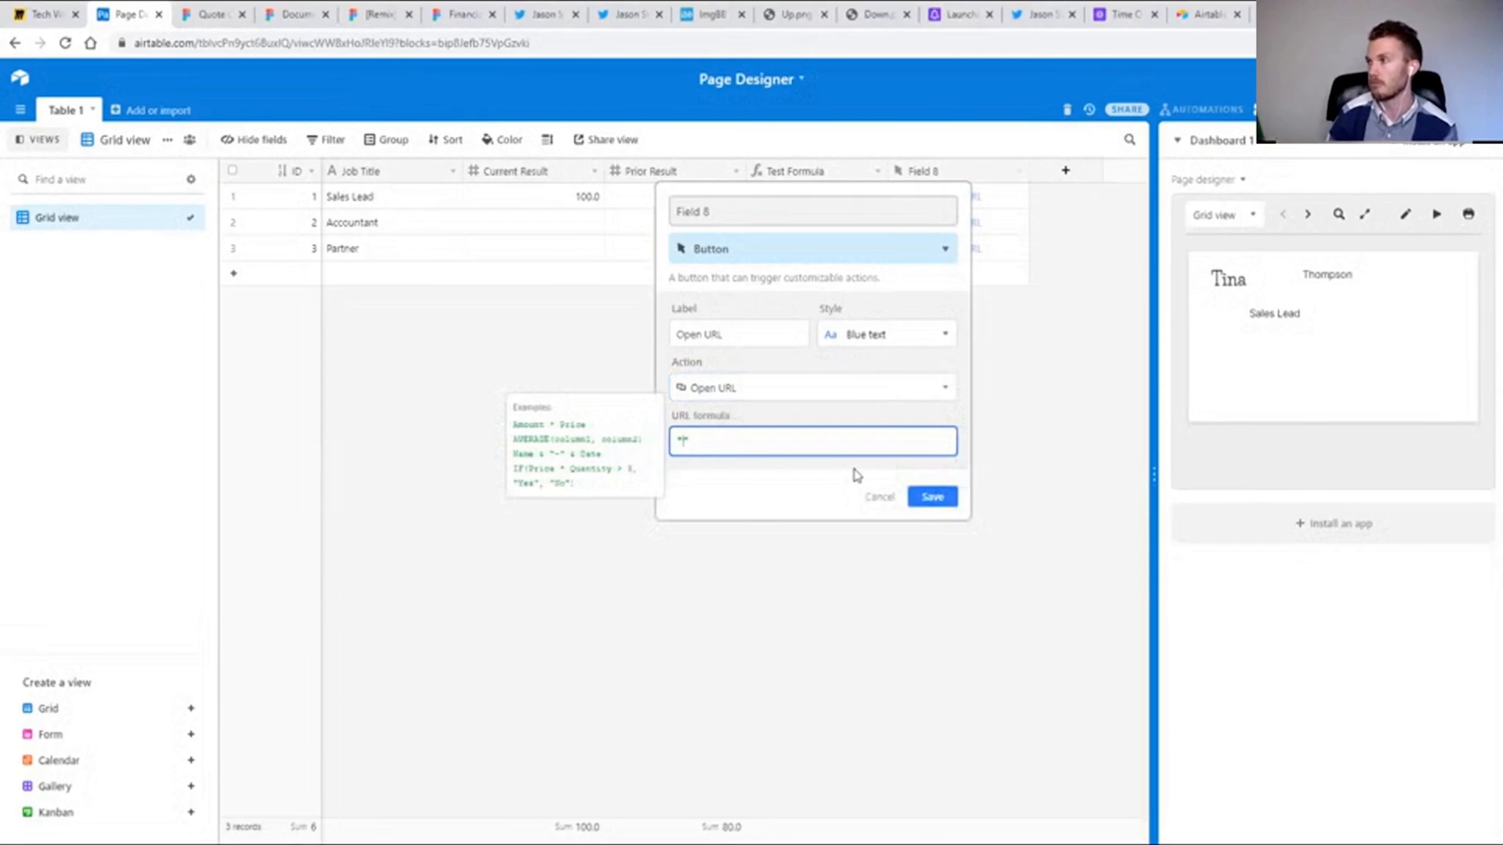
left_click(880, 496)
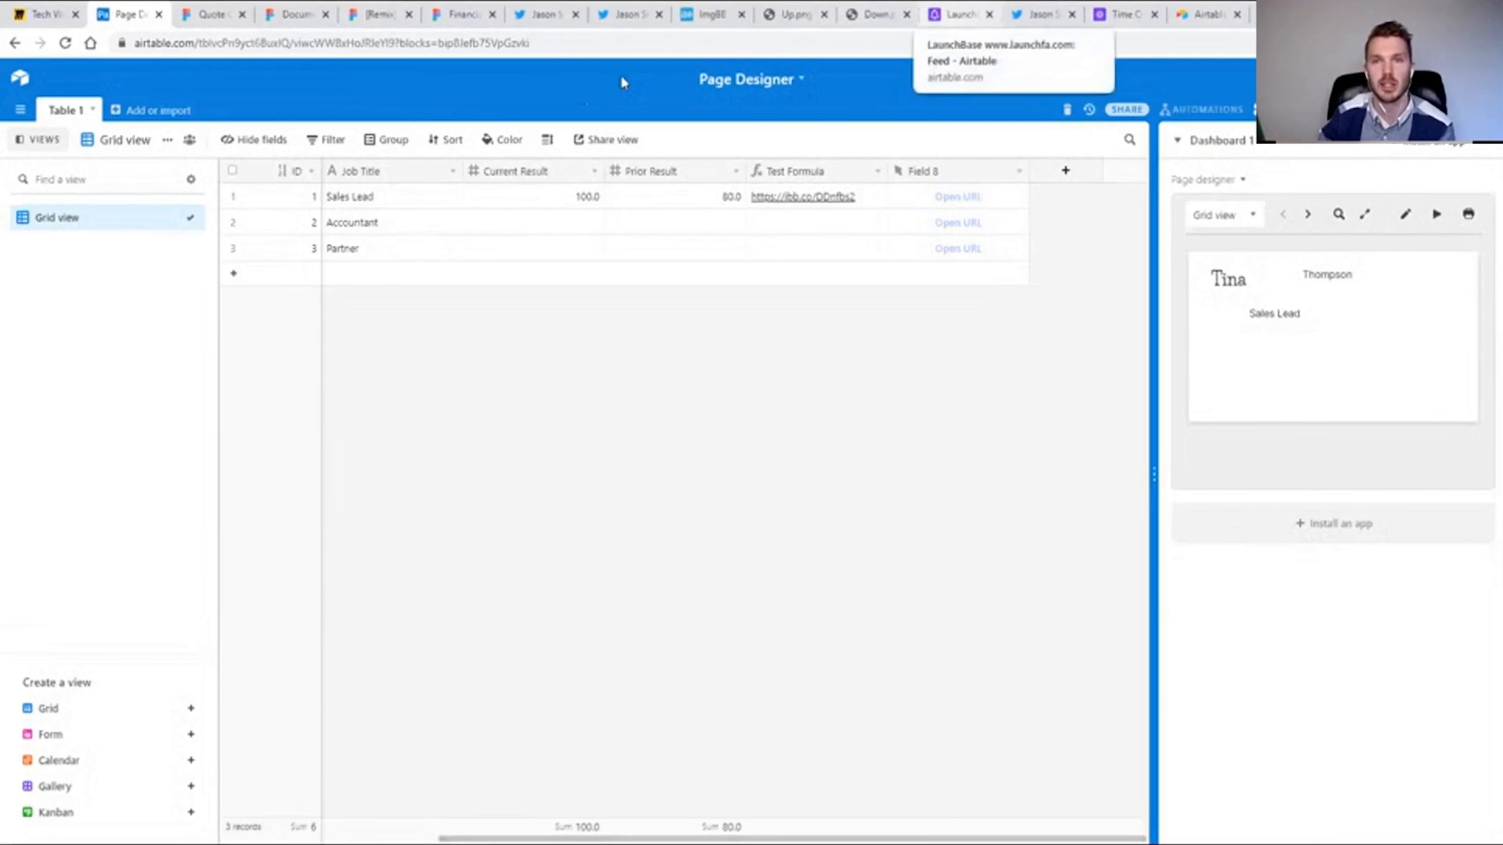
Switch to the LaunchBase base, browse the latest tools on launchfa.com in a new browser tab, and close that tab.
left_click(958, 14)
key("ctrl+t")
type("launc")
key("Return")
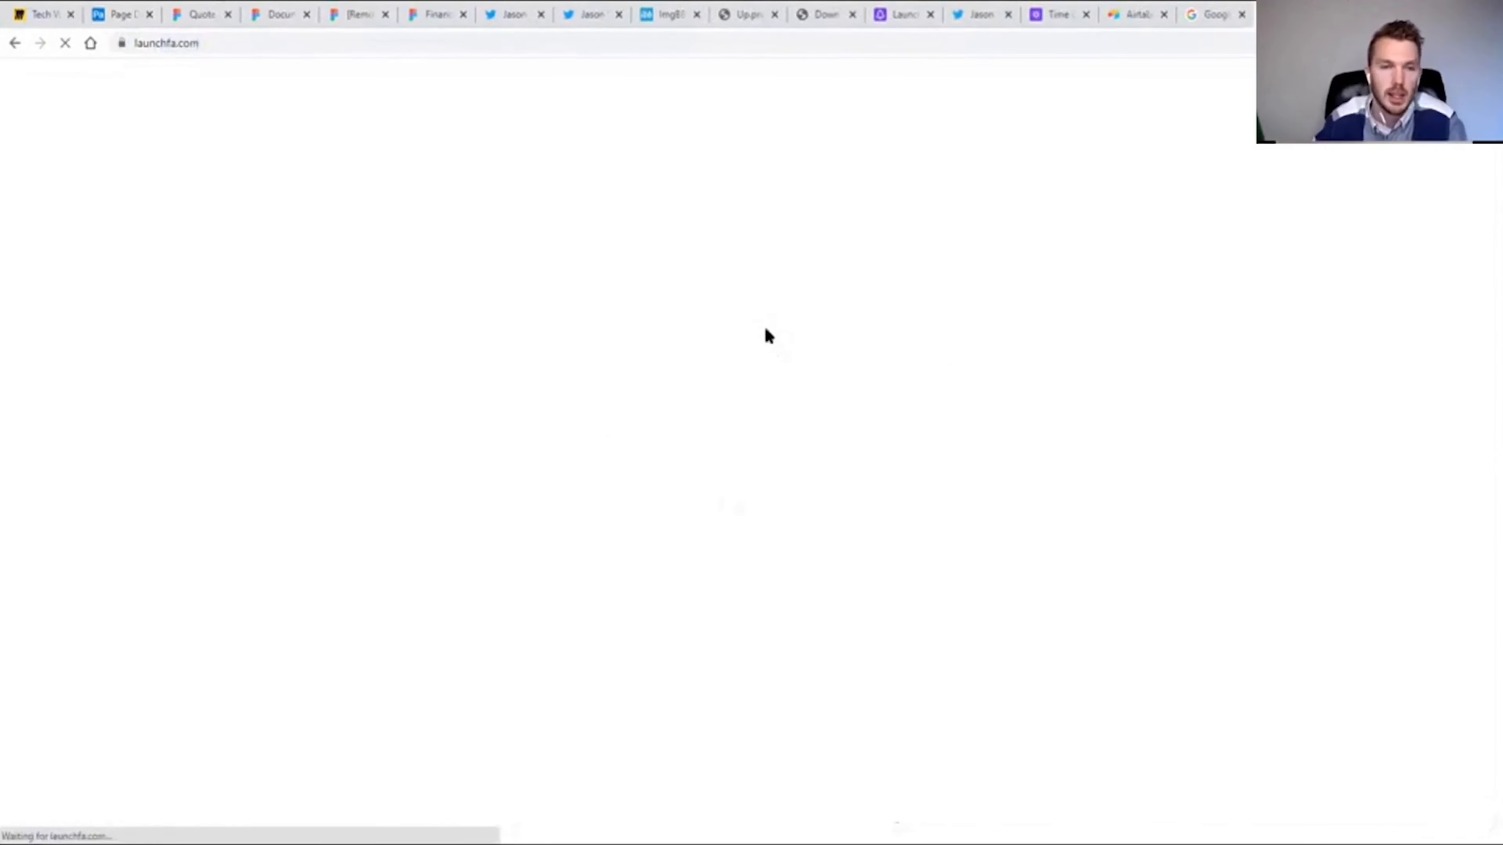
scroll(763, 384, "down", 15)
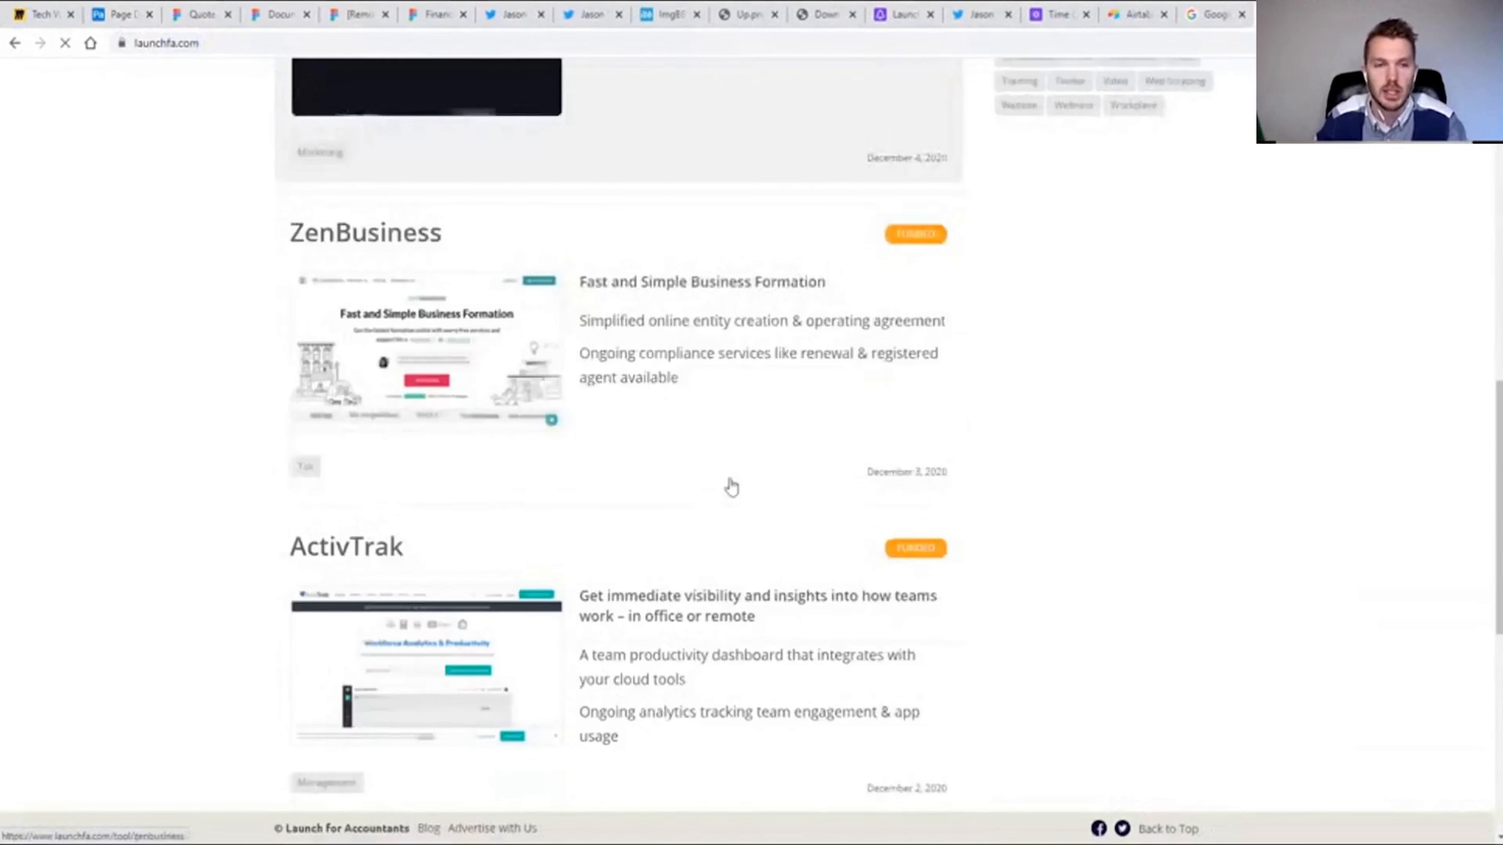
scroll(769, 491, "up", 2)
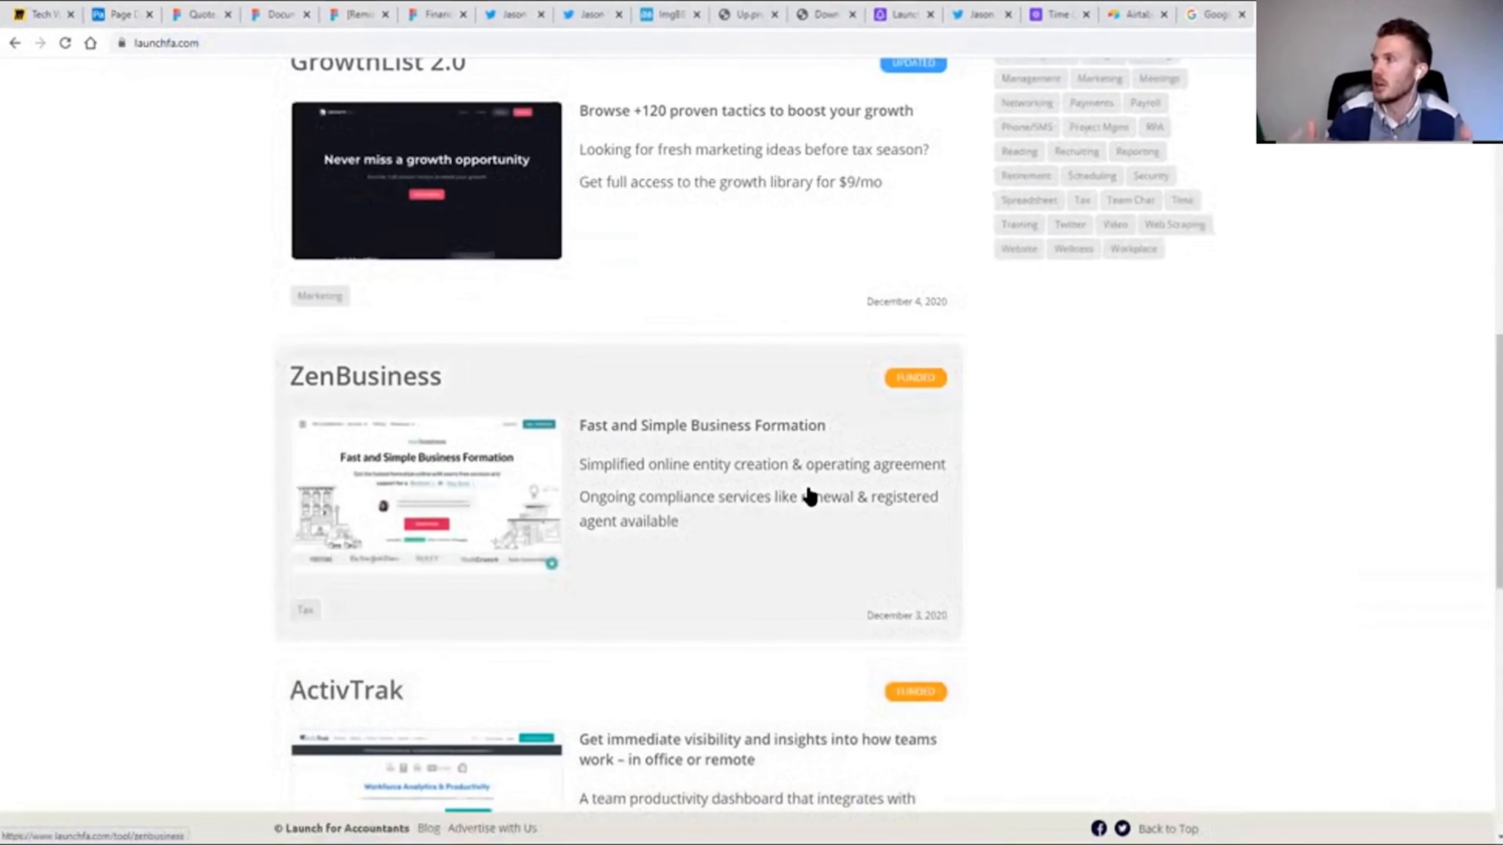
scroll(771, 530, "up", 11)
mouse_move(869, 513)
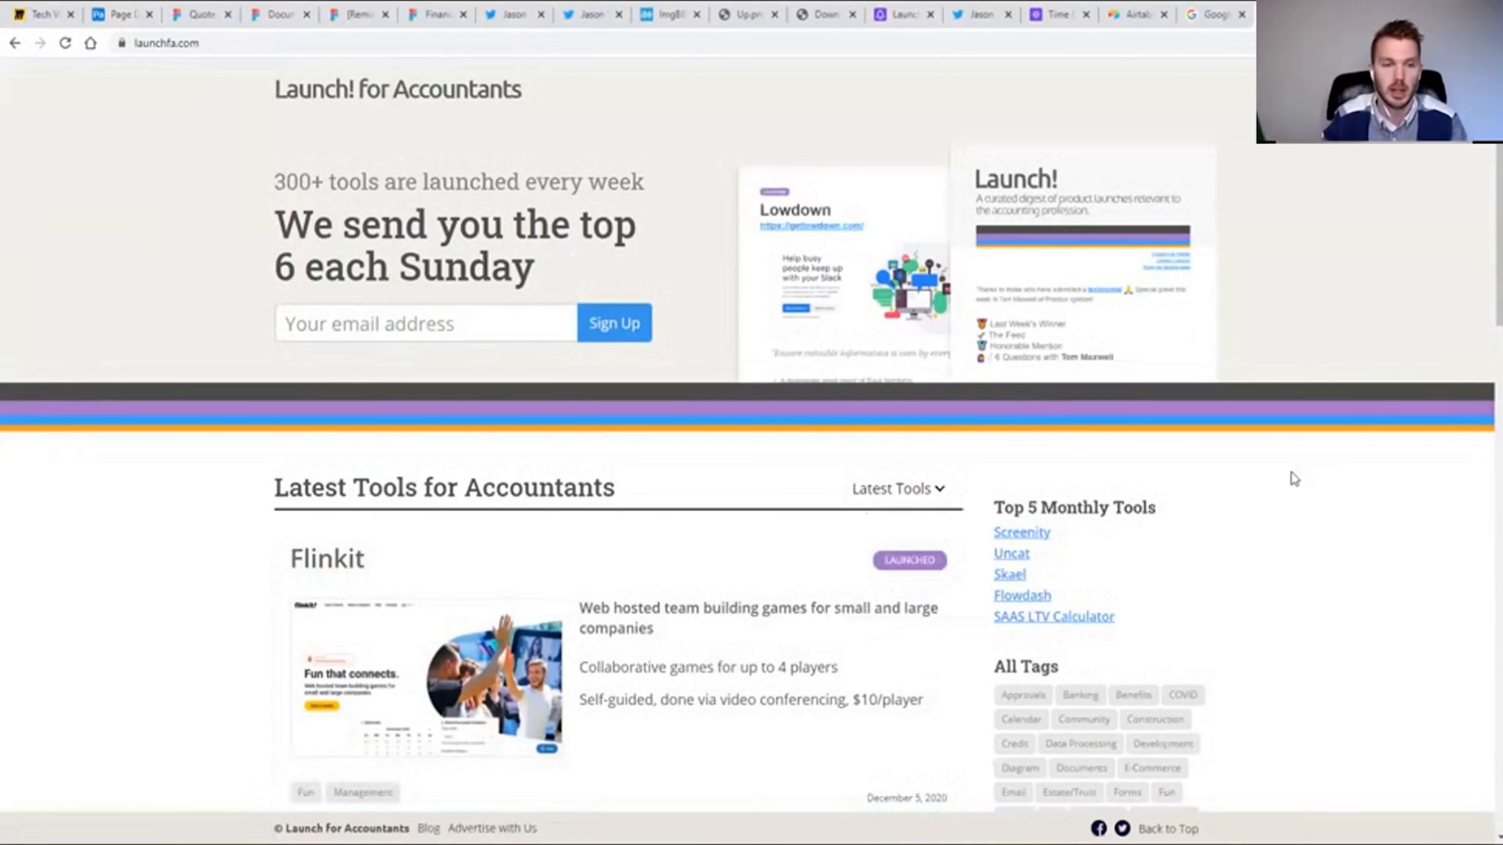
scroll(1291, 473, "down", 4)
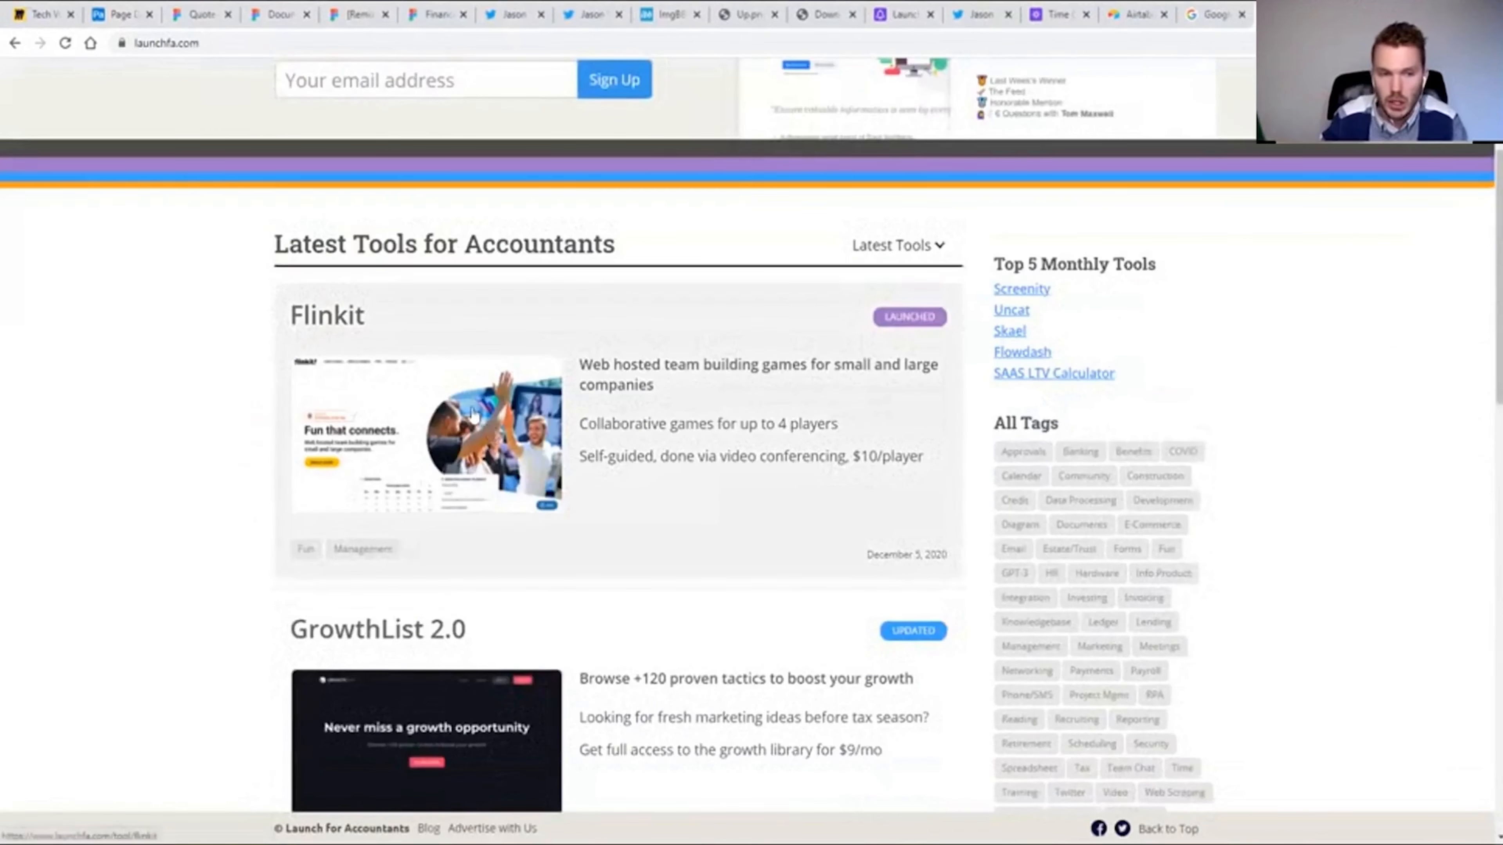
scroll(701, 469, "up", 2)
scroll(710, 471, "up", 3)
key("ctrl+w")
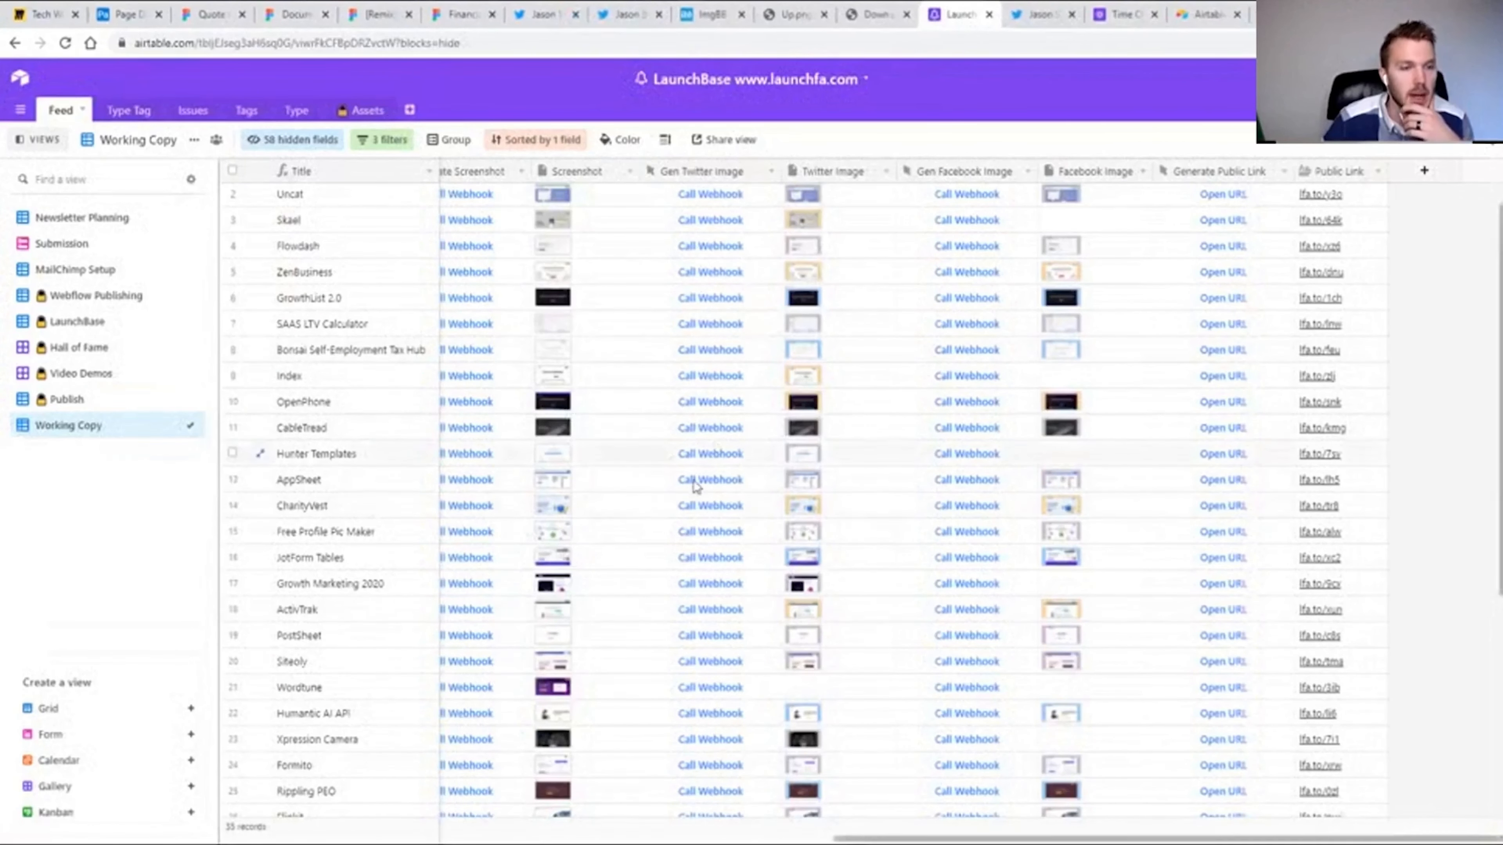
Examine the webhook buttons and image columns across the records of LaunchBase's Working Copy view.
scroll(697, 484, "down", 5)
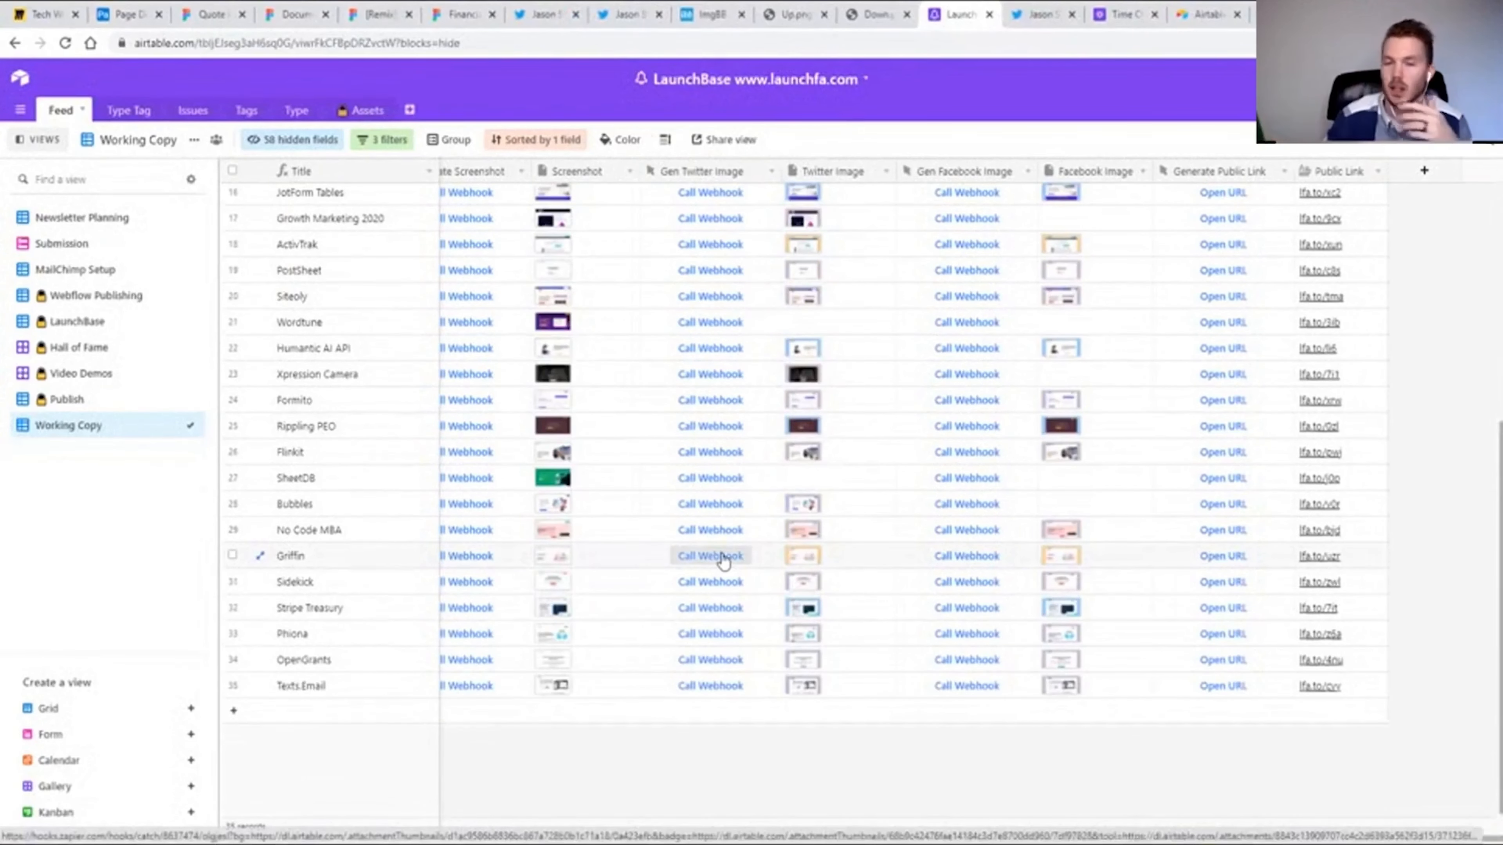
scroll(731, 569, "up", 5)
scroll(730, 570, "left", 10)
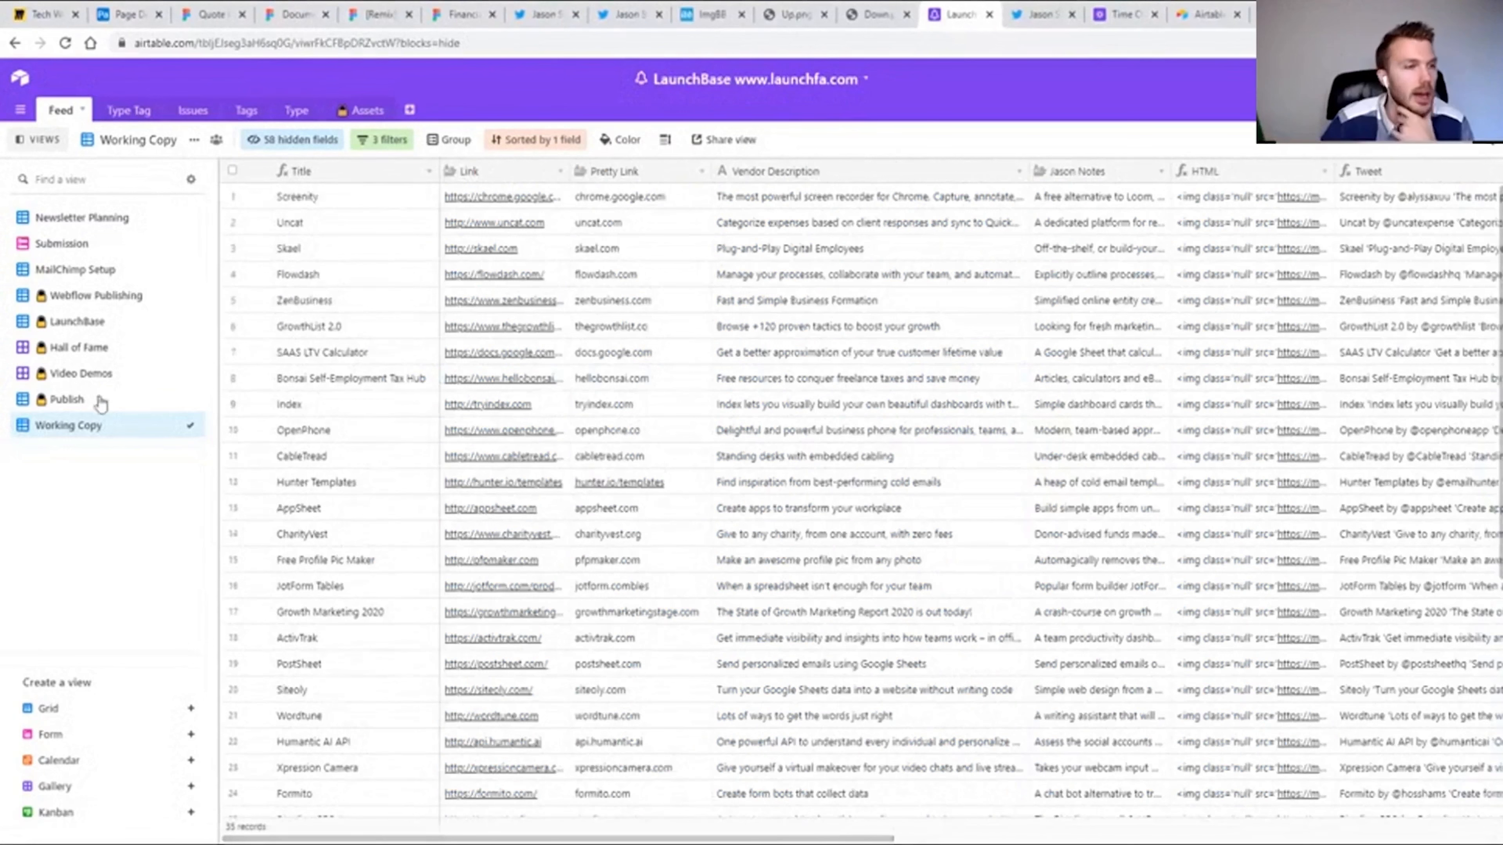
Open the Submission form view and review its fields from Name down to Sequence.
left_click(61, 248)
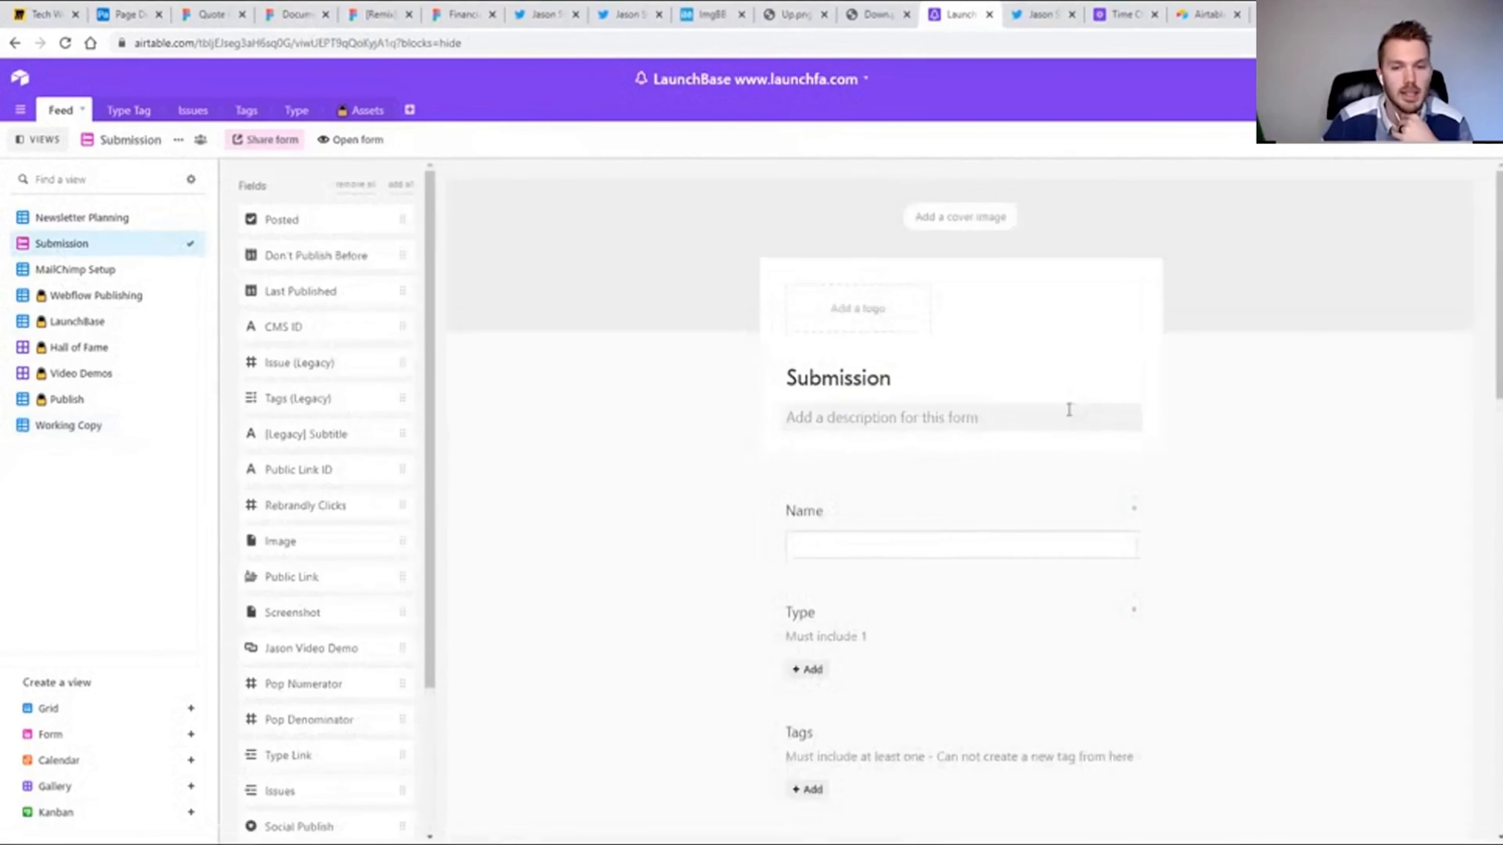
scroll(1243, 493, "down", 2)
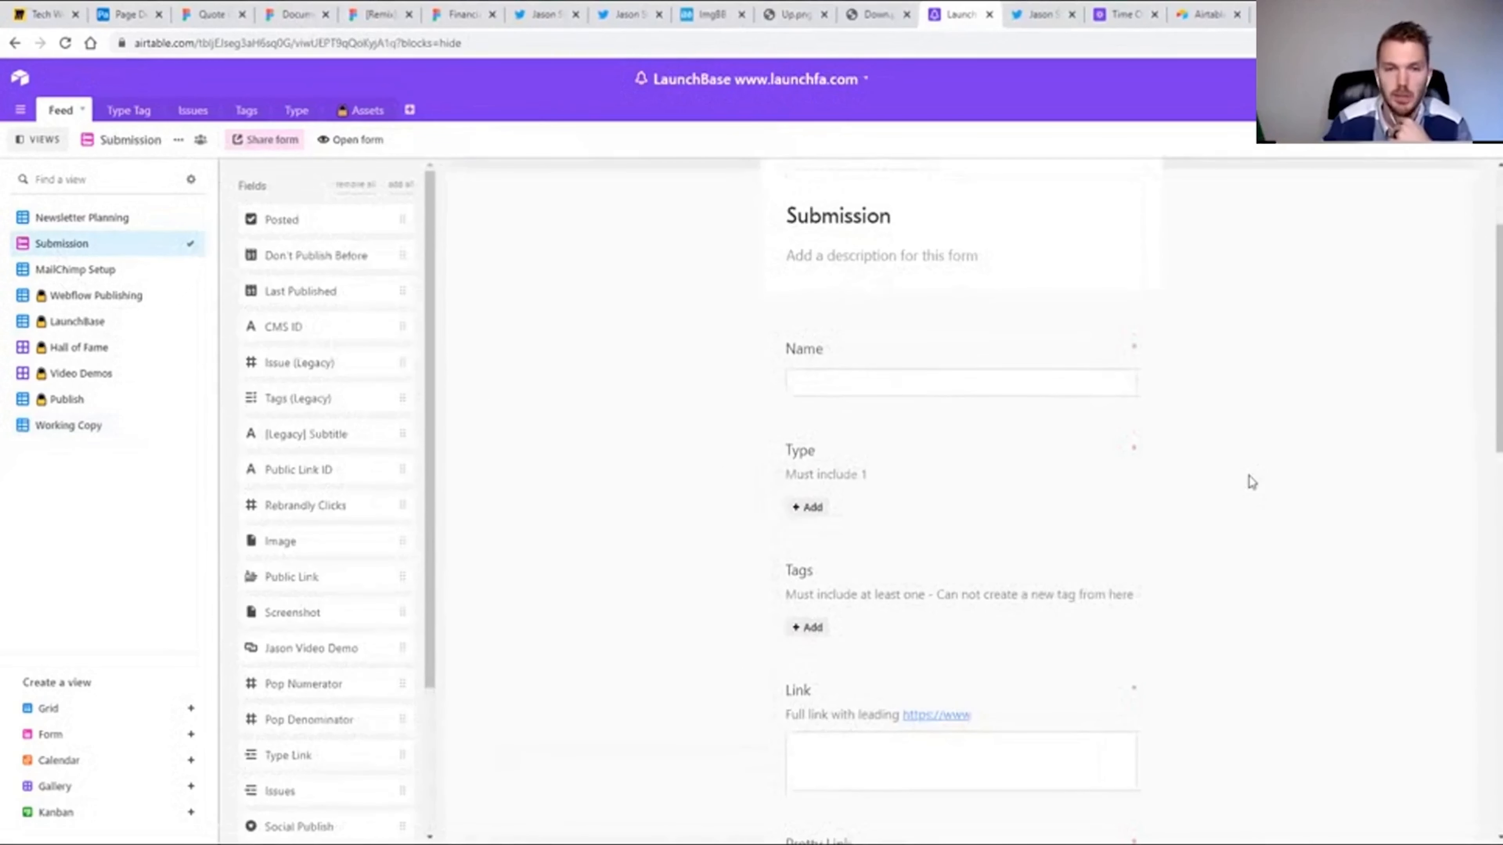
scroll(976, 388, "down", 3)
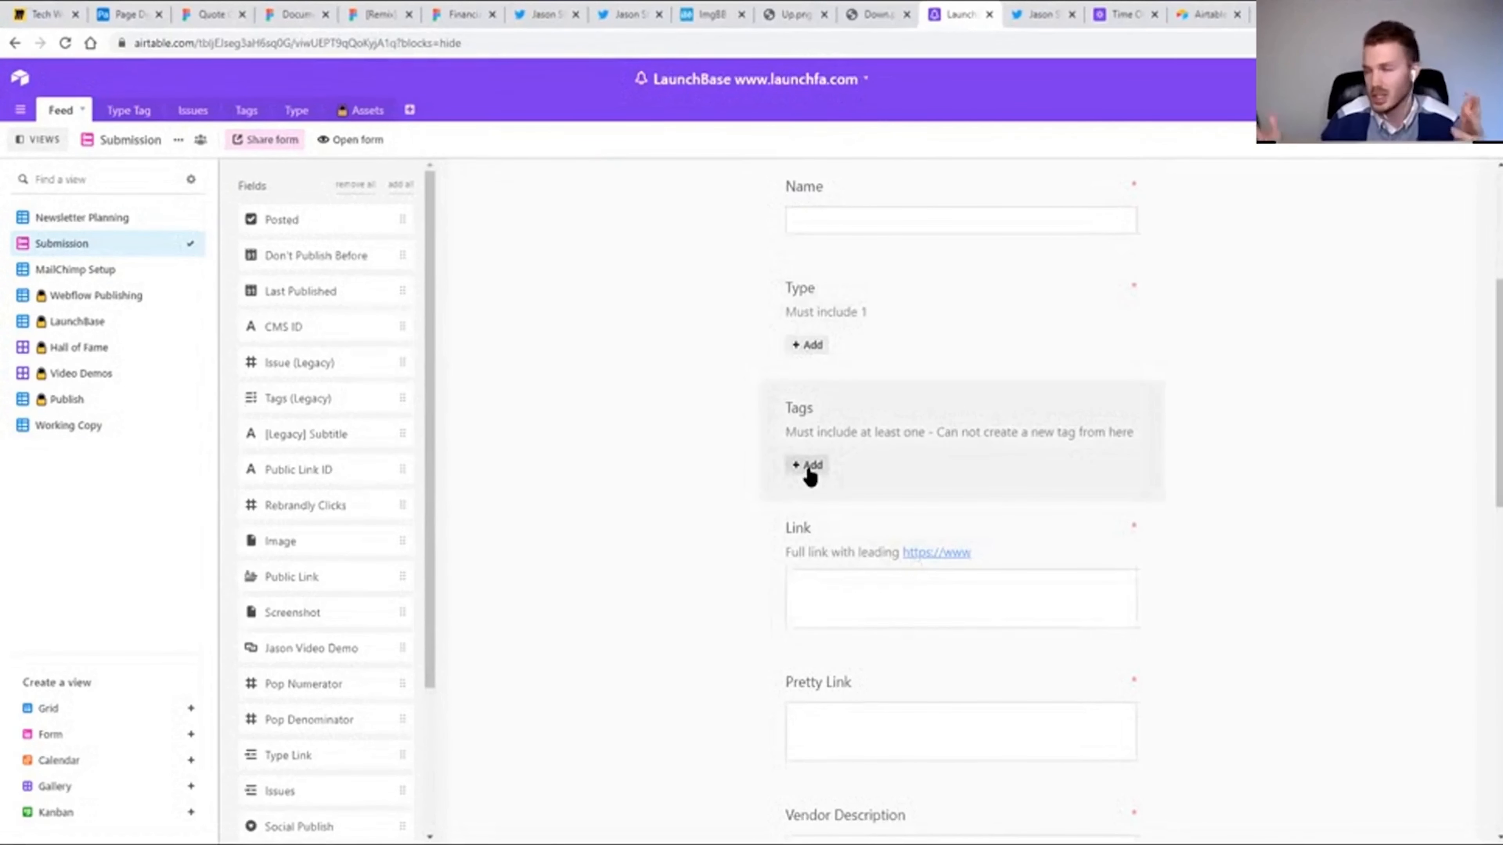
scroll(899, 339, "down", 4)
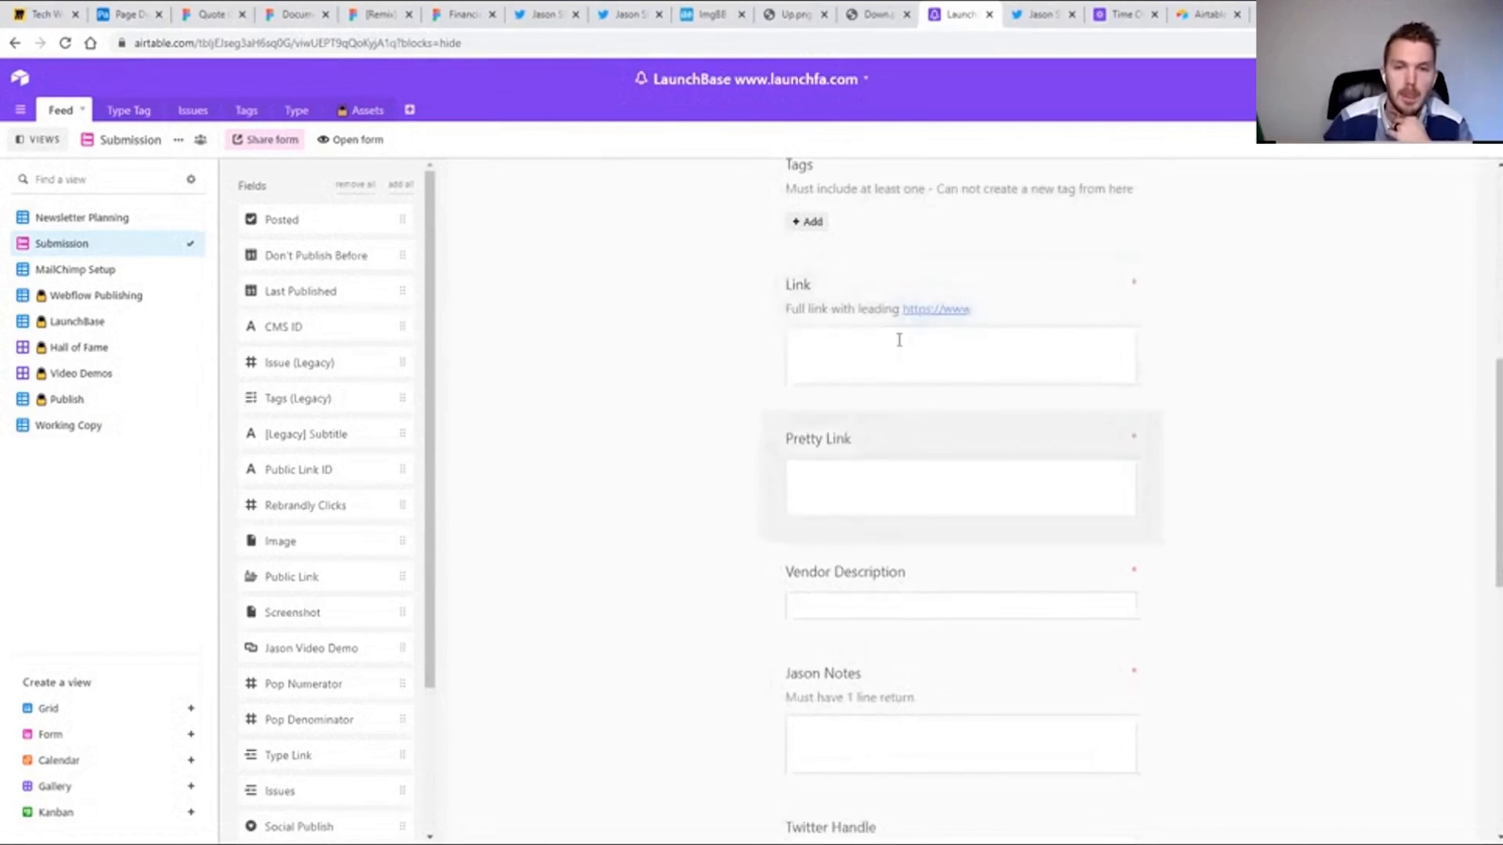
scroll(1013, 476, "down", 3)
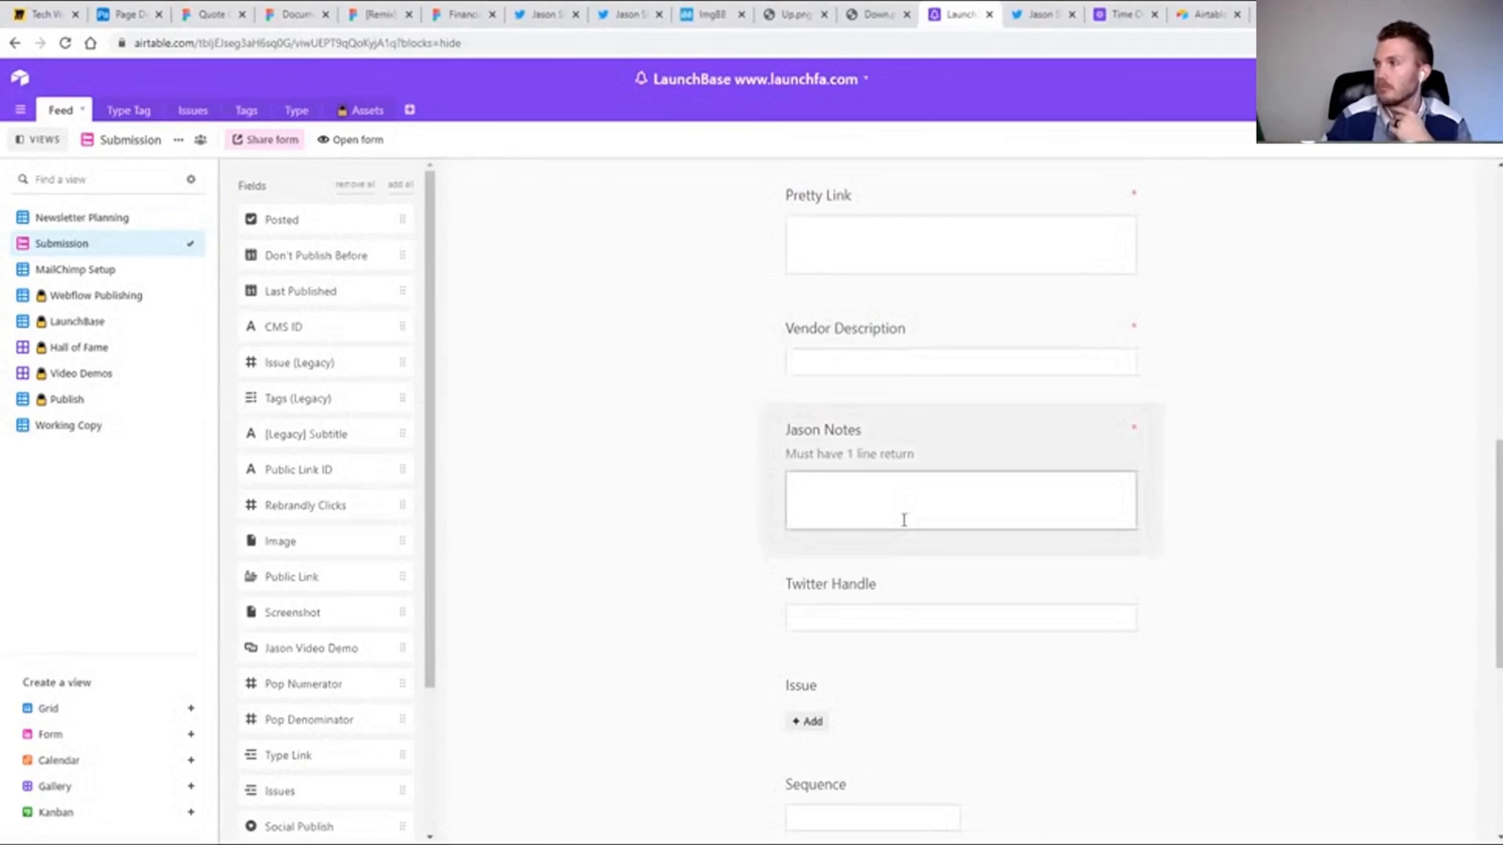
scroll(904, 521, "up", 6)
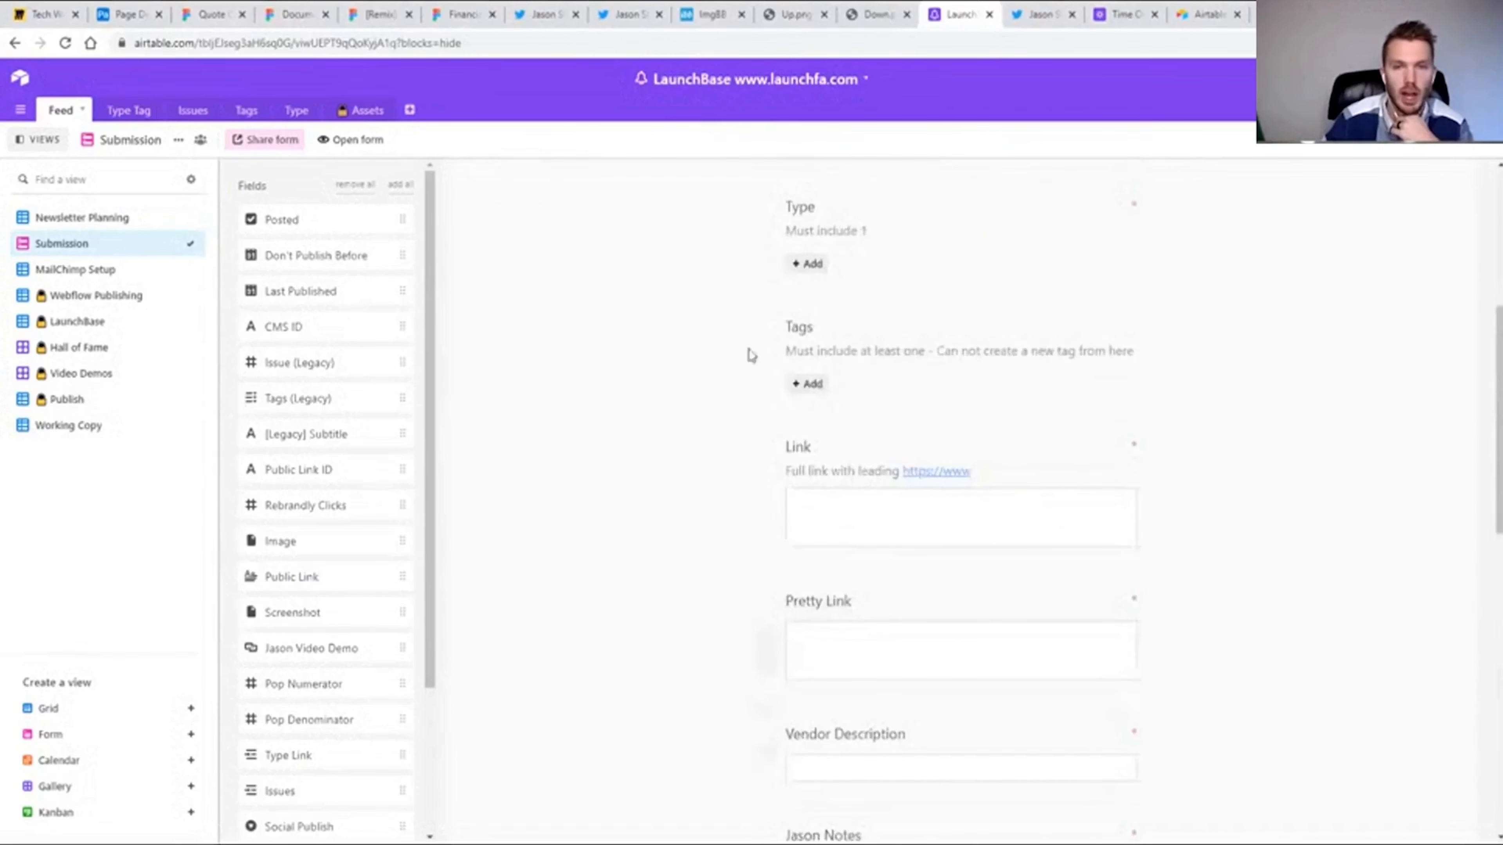
scroll(1053, 326, "up", 5)
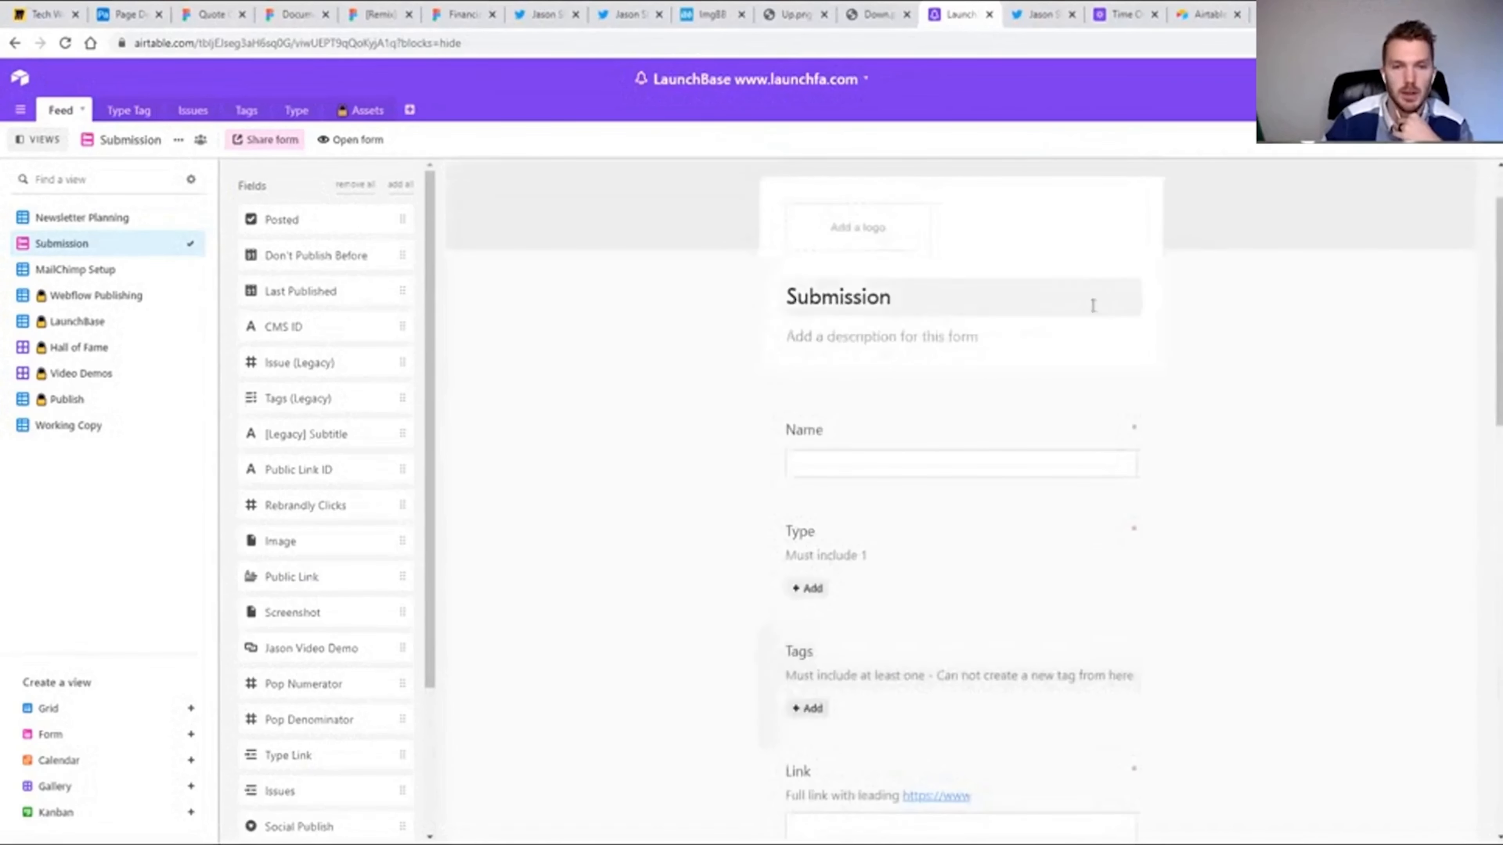
Return to the Working Copy view and inspect the HTML field's CONCATENATE formula without changing it.
left_click(53, 427)
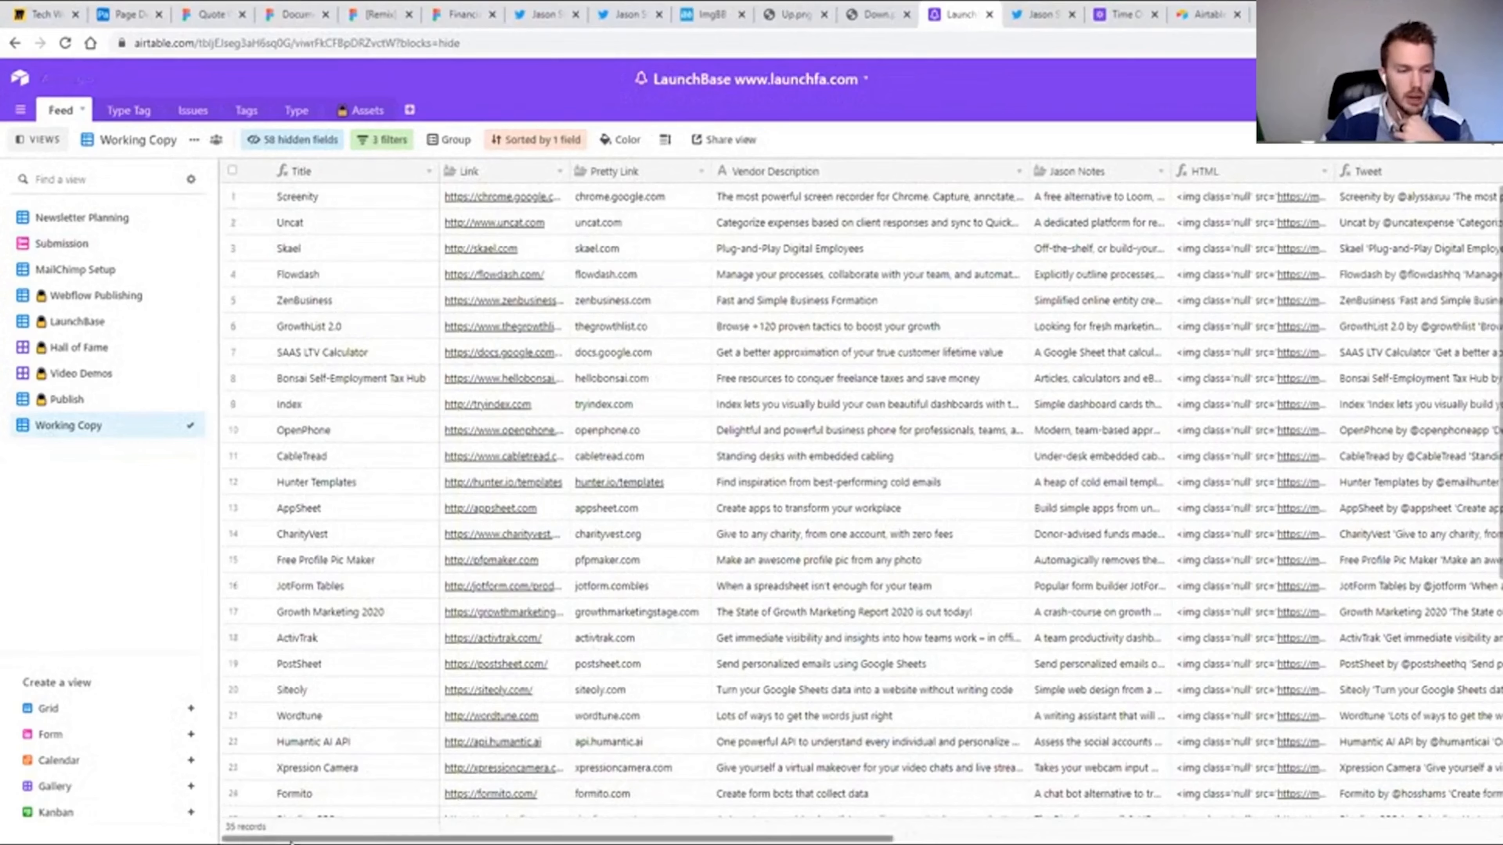
left_click_drag(290, 839, 453, 839)
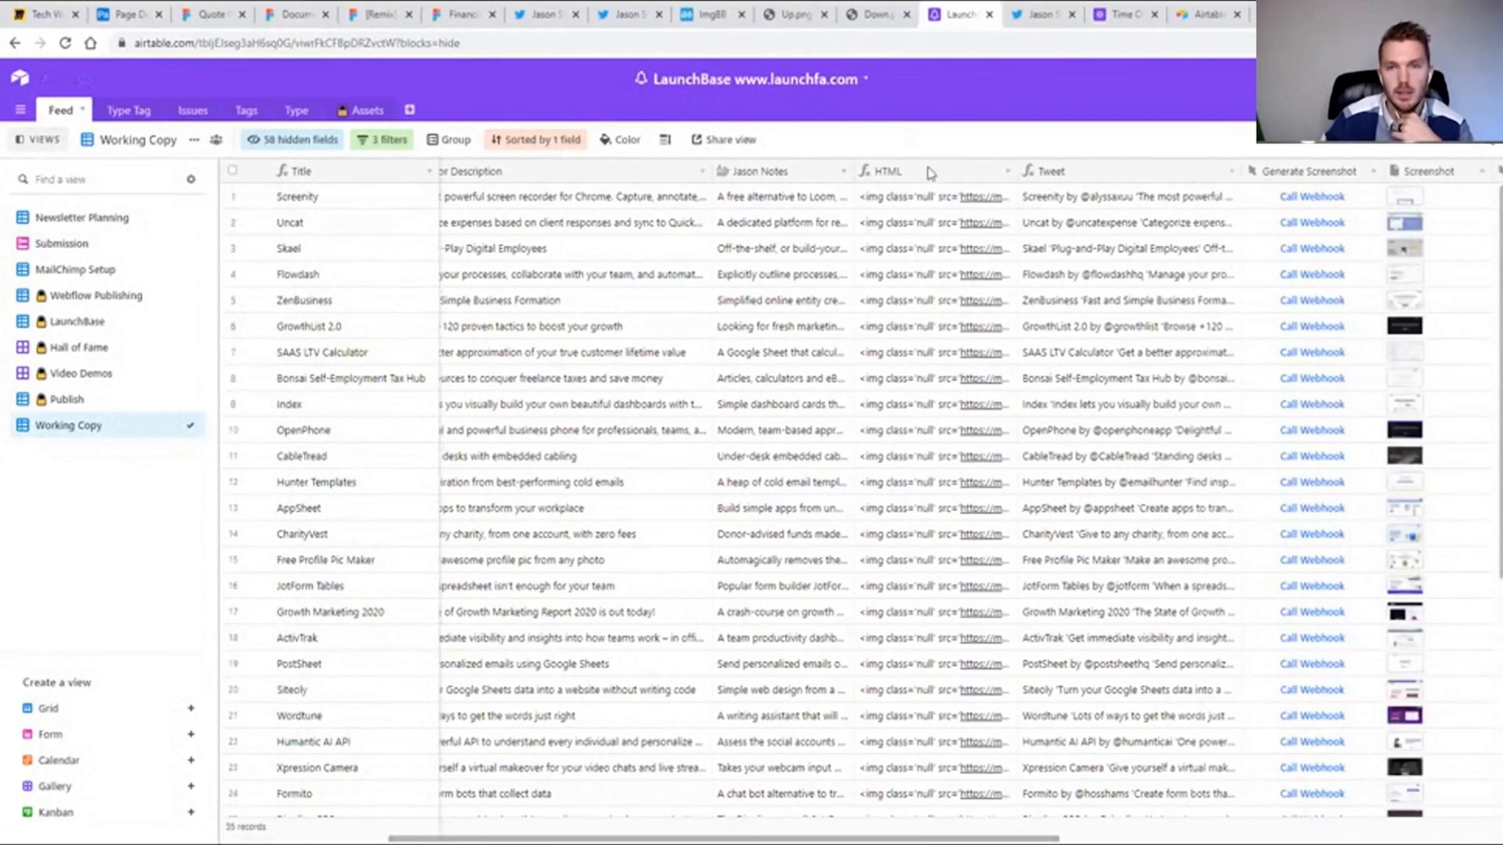
double_click(885, 172)
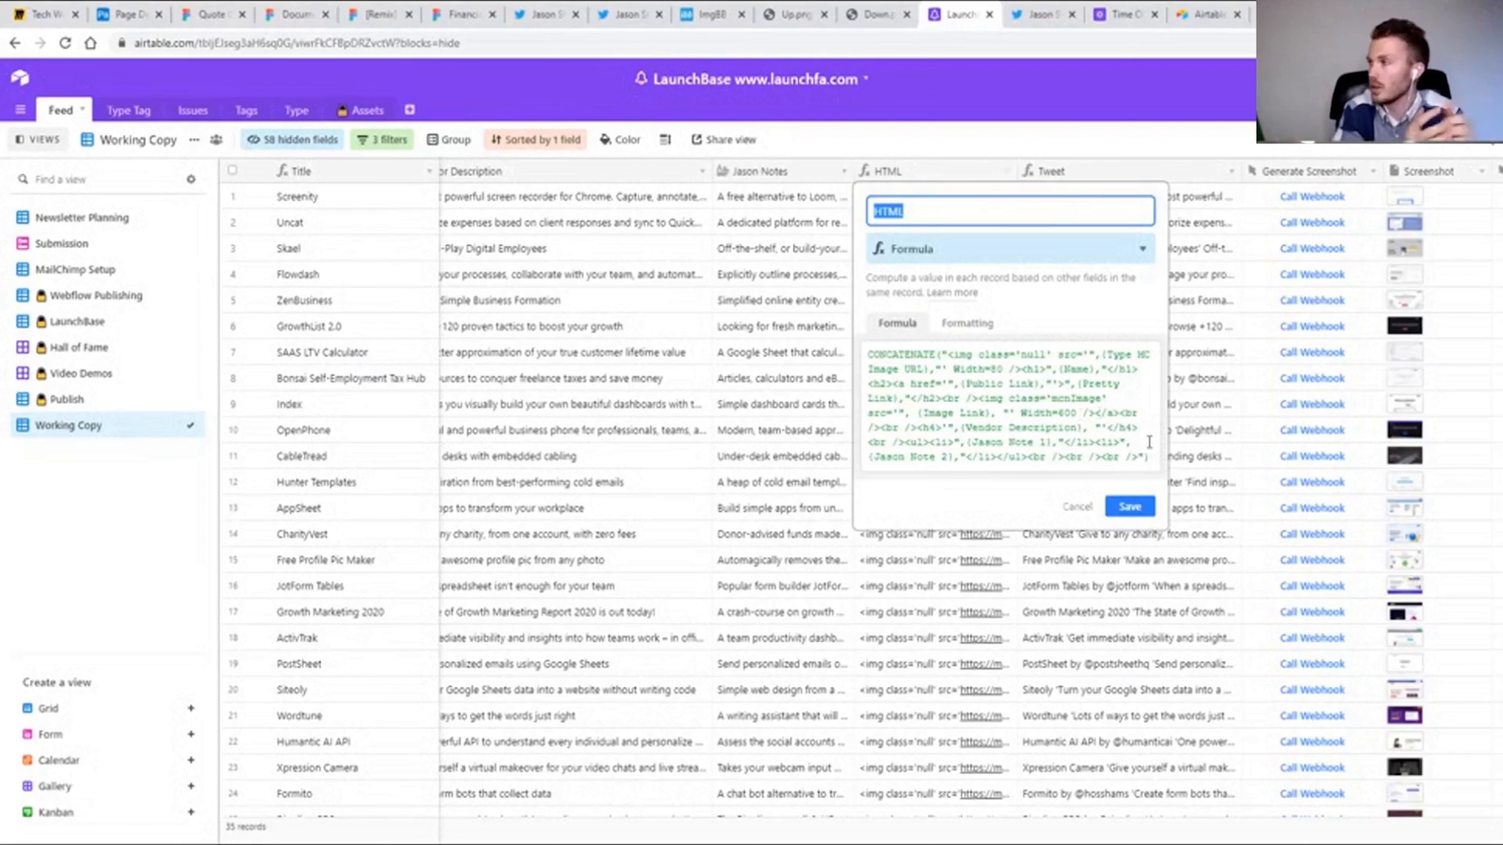
left_click(1077, 507)
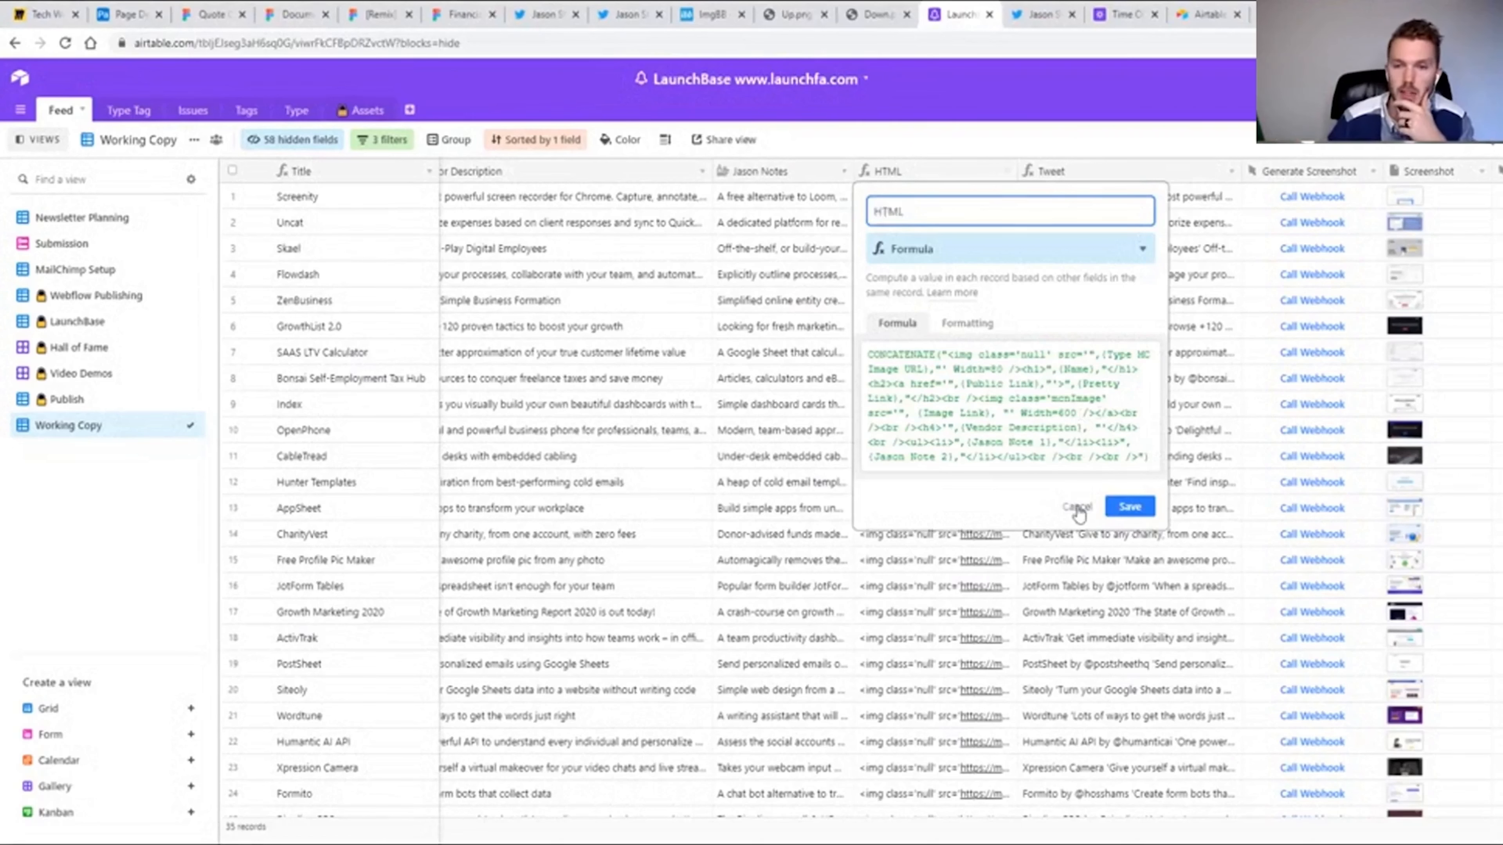
Open the Issues table and inspect the linked Tools and the Entire Feed HTML of issue 25.
left_click(193, 110)
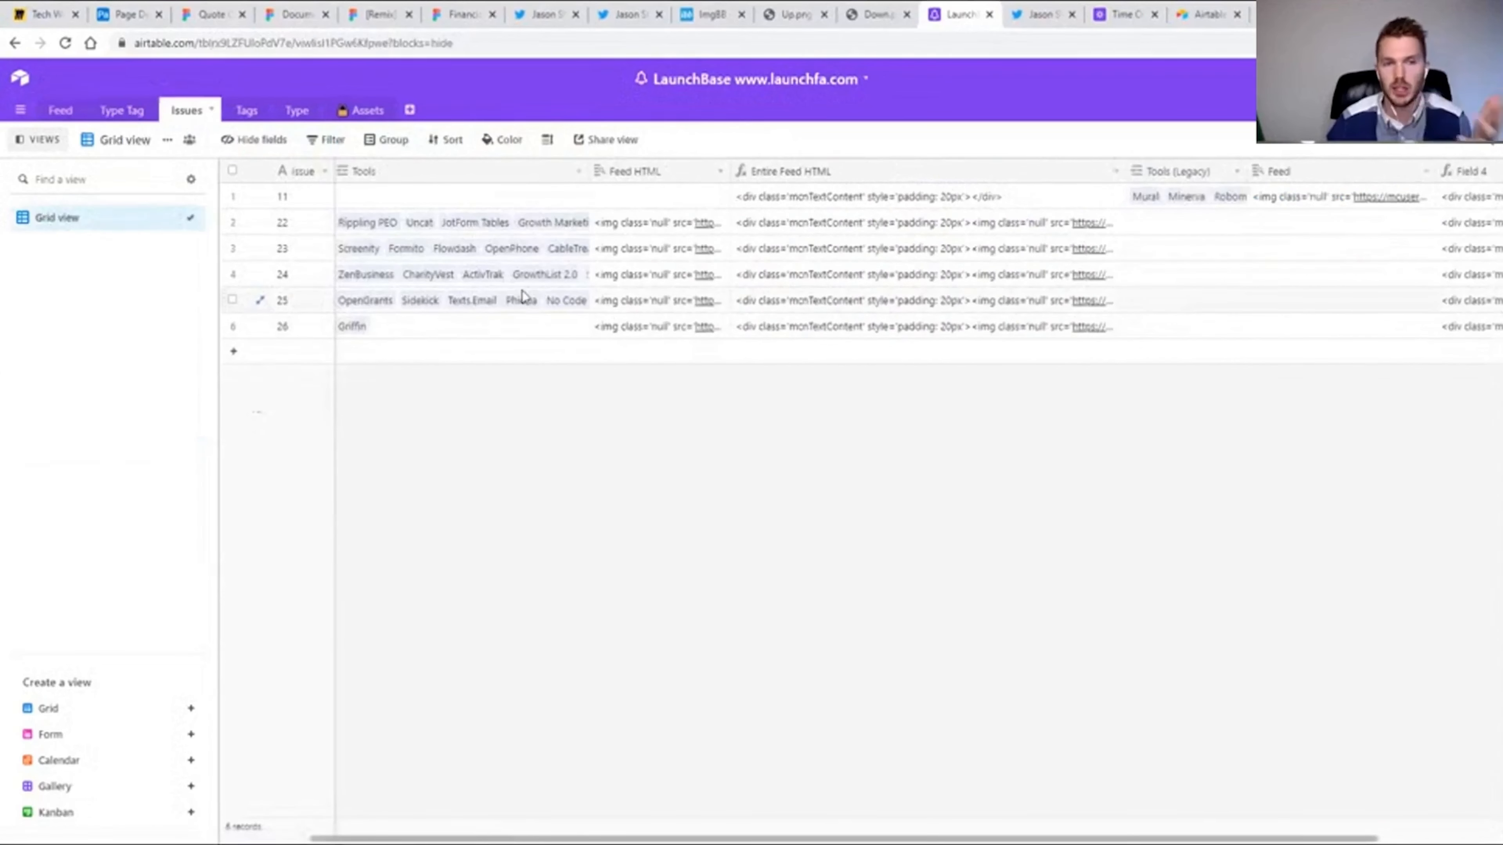
left_click(314, 309)
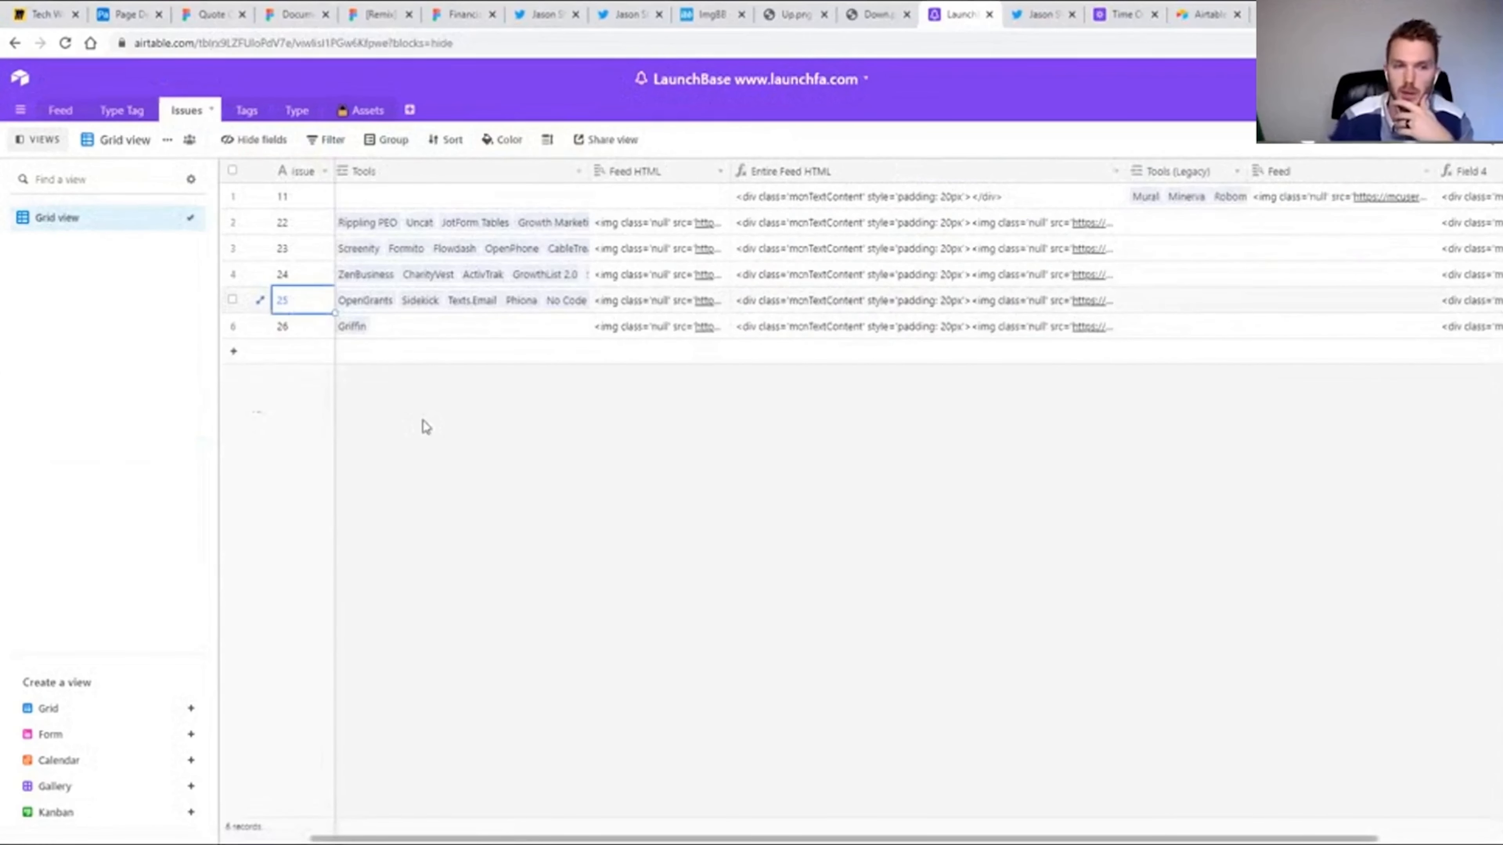
key("Right")
left_click(494, 302)
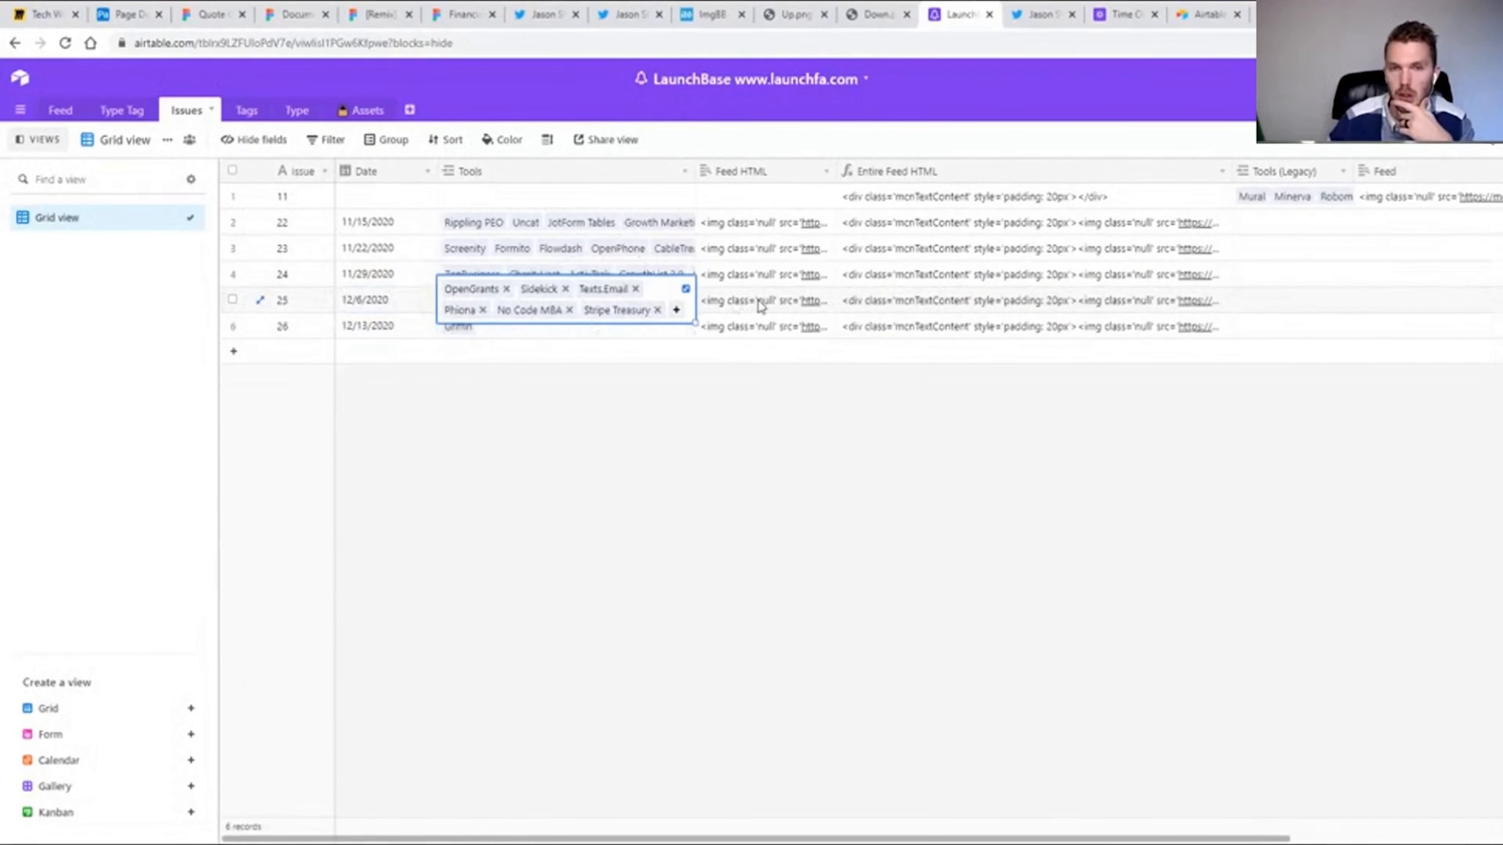
left_click(908, 309)
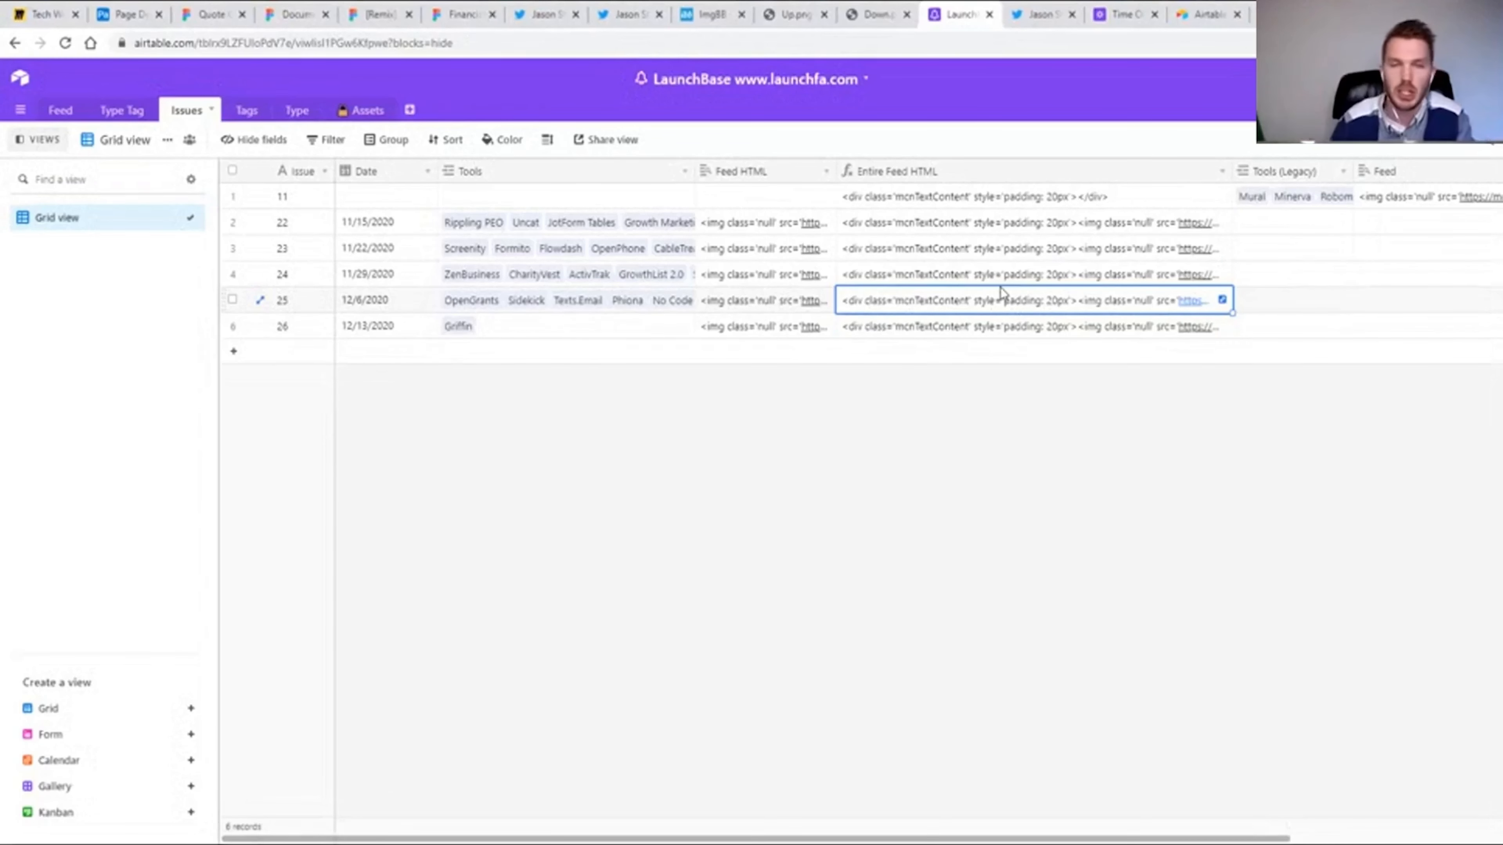
Go back to the Feed table and examine the Generate Screenshot, Gen Twitter Image and Gen Facebook Image button fields.
left_click(123, 15)
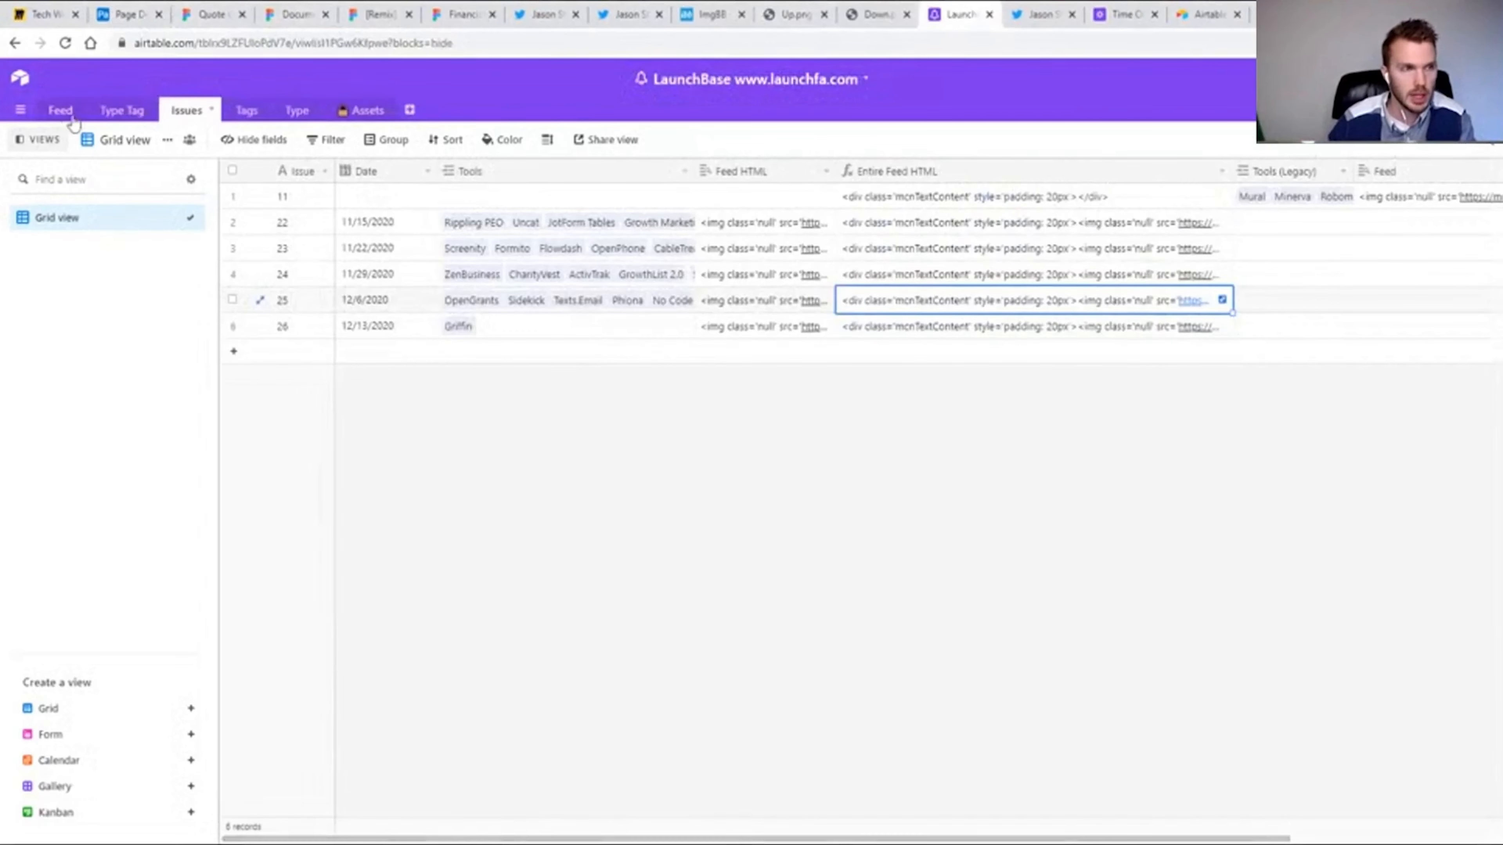
left_click(62, 110)
scroll(515, 808, "right", 3)
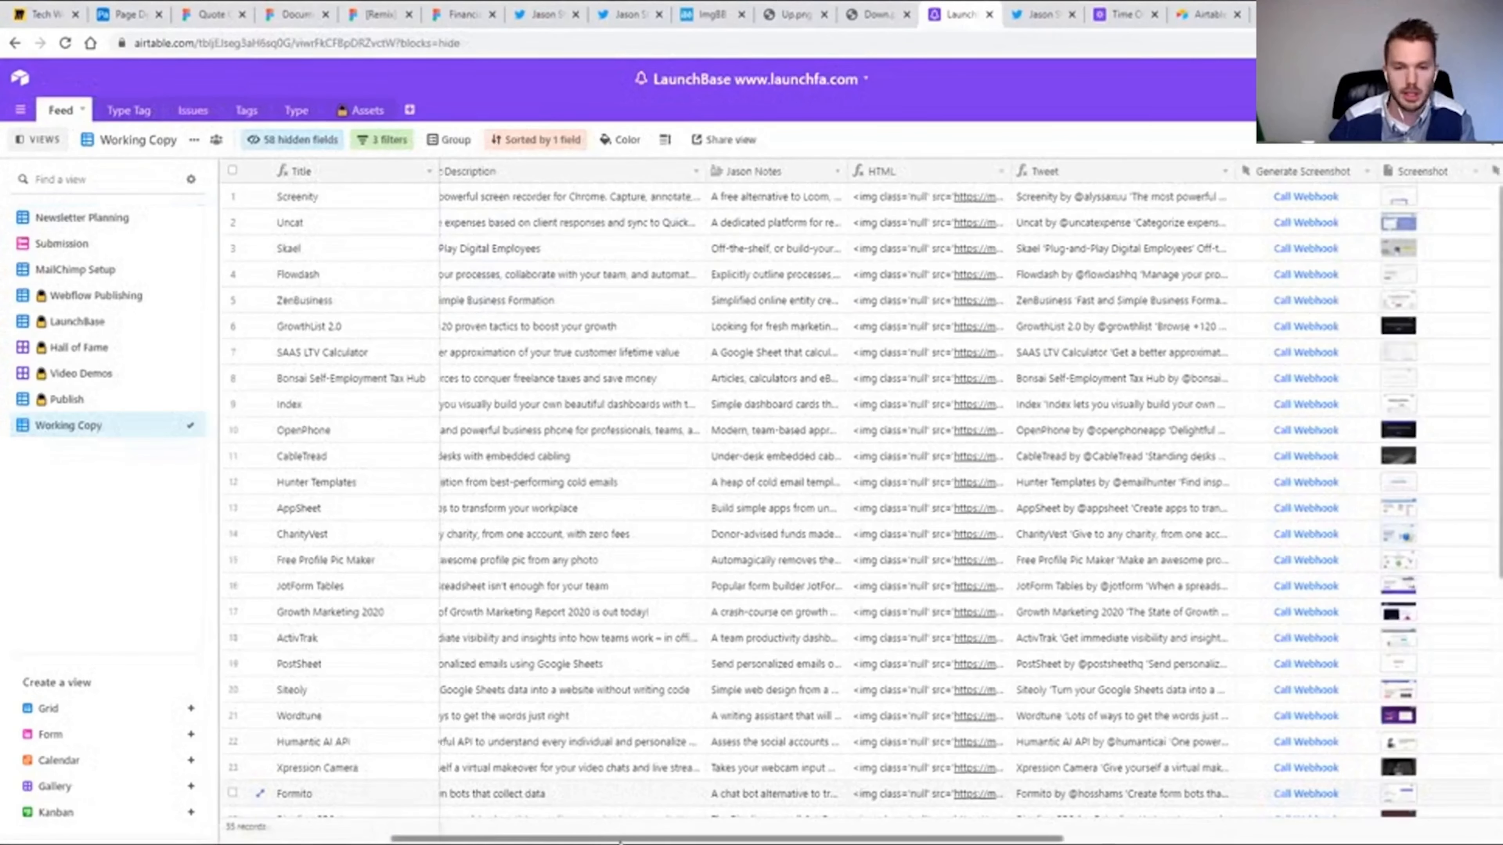
scroll(947, 504, "right", 5)
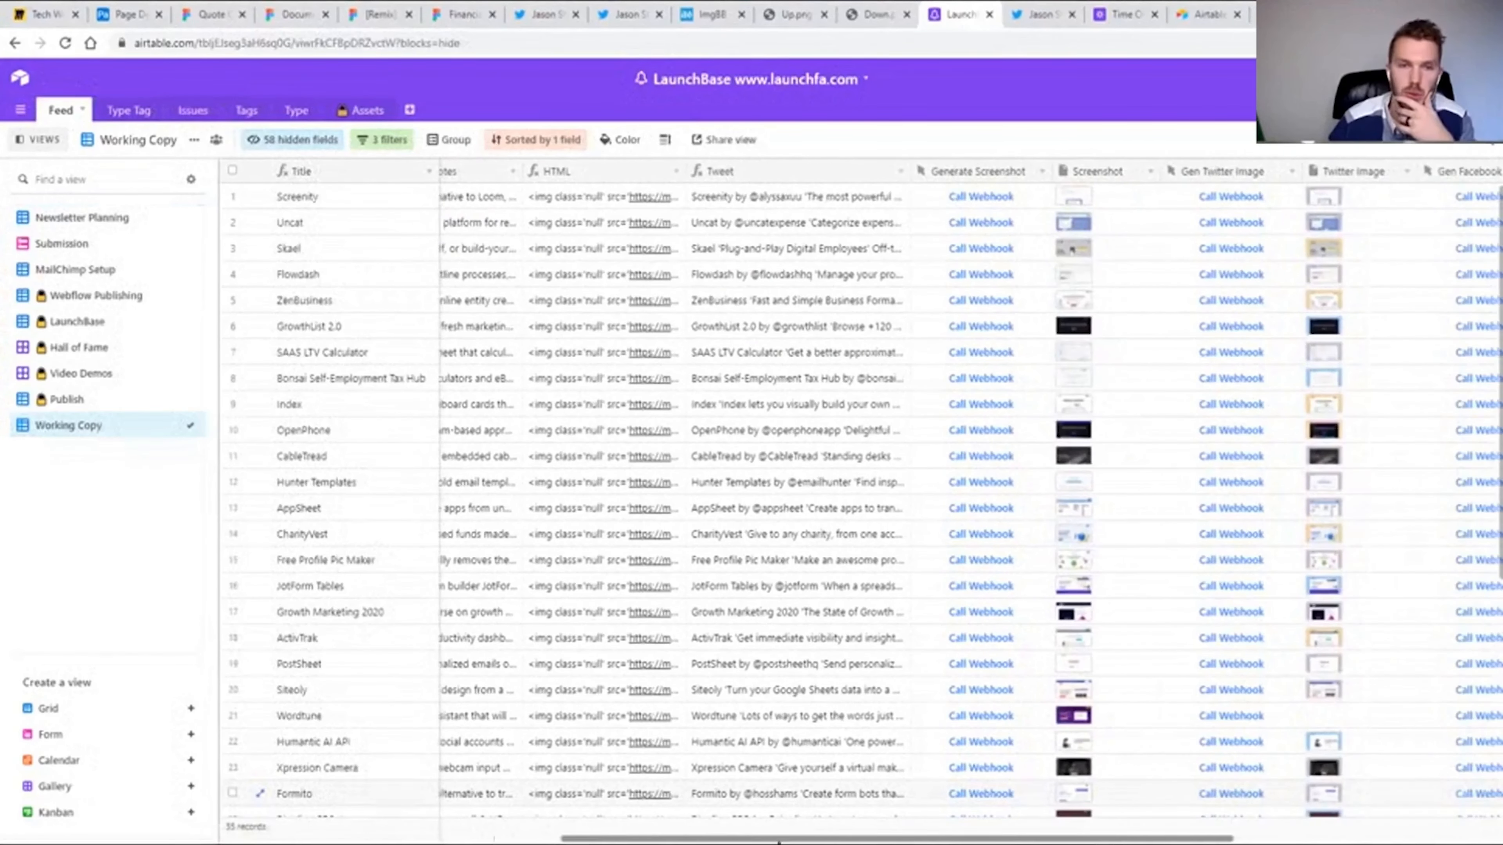
scroll(779, 839, "right", 5)
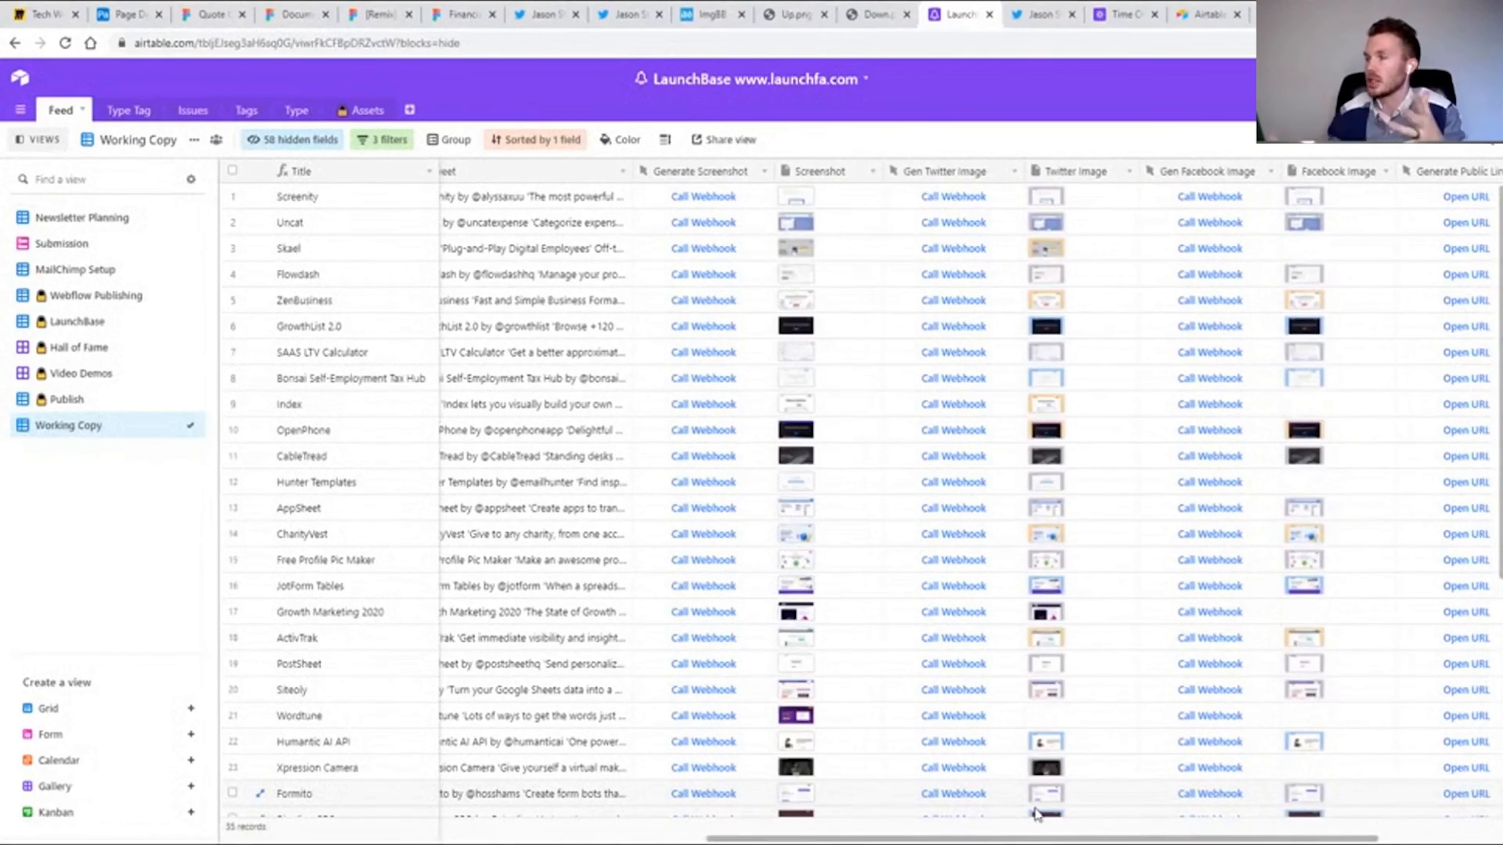
Select Flowdash's Twitter Image, preview its Facebook Image attachment full size, and close the preview.
left_click(1058, 286)
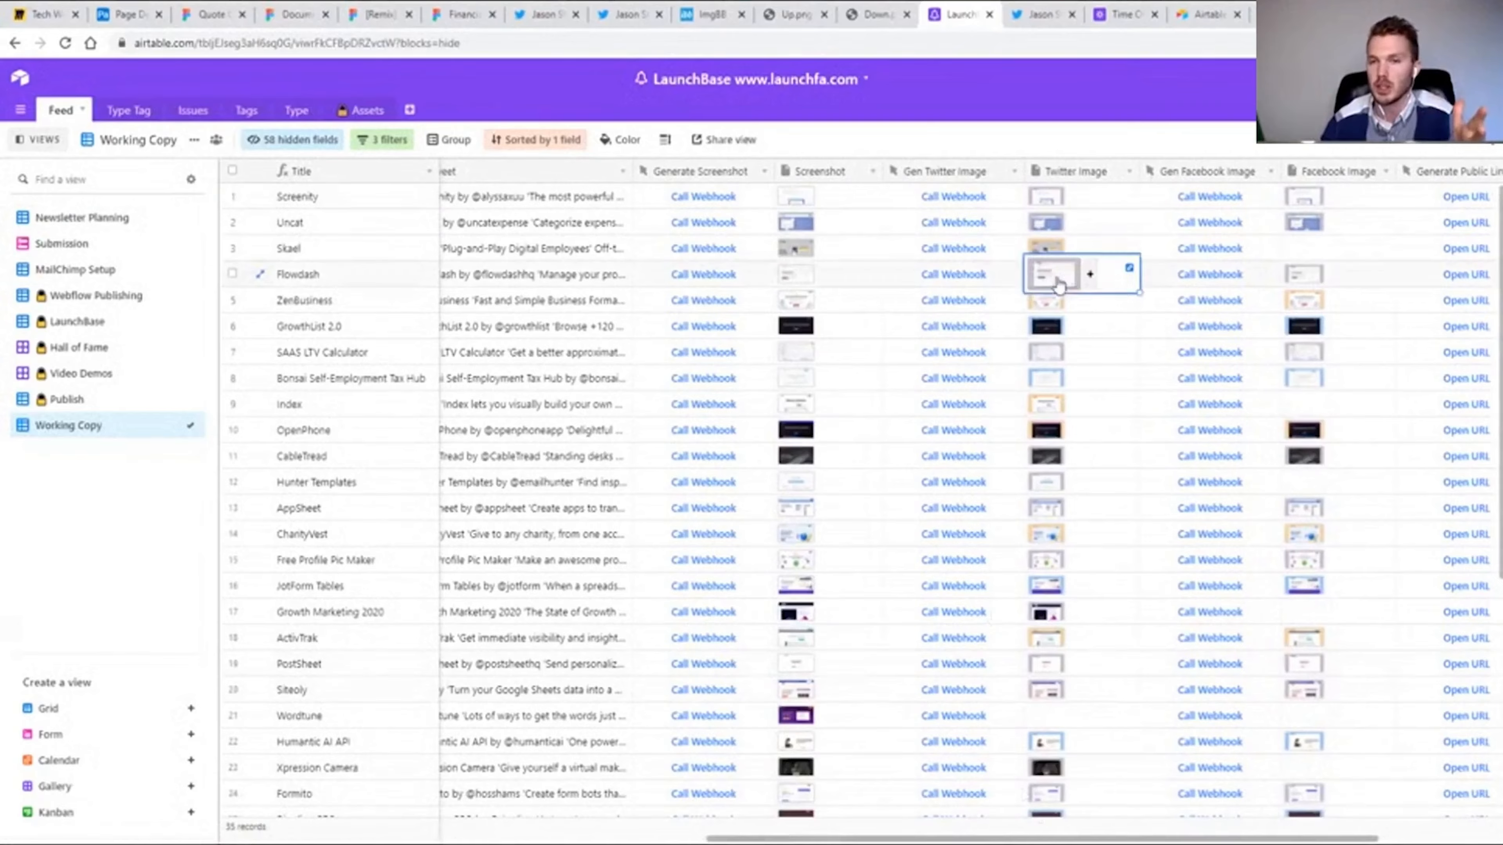
left_click(1058, 286)
left_click(1186, 483)
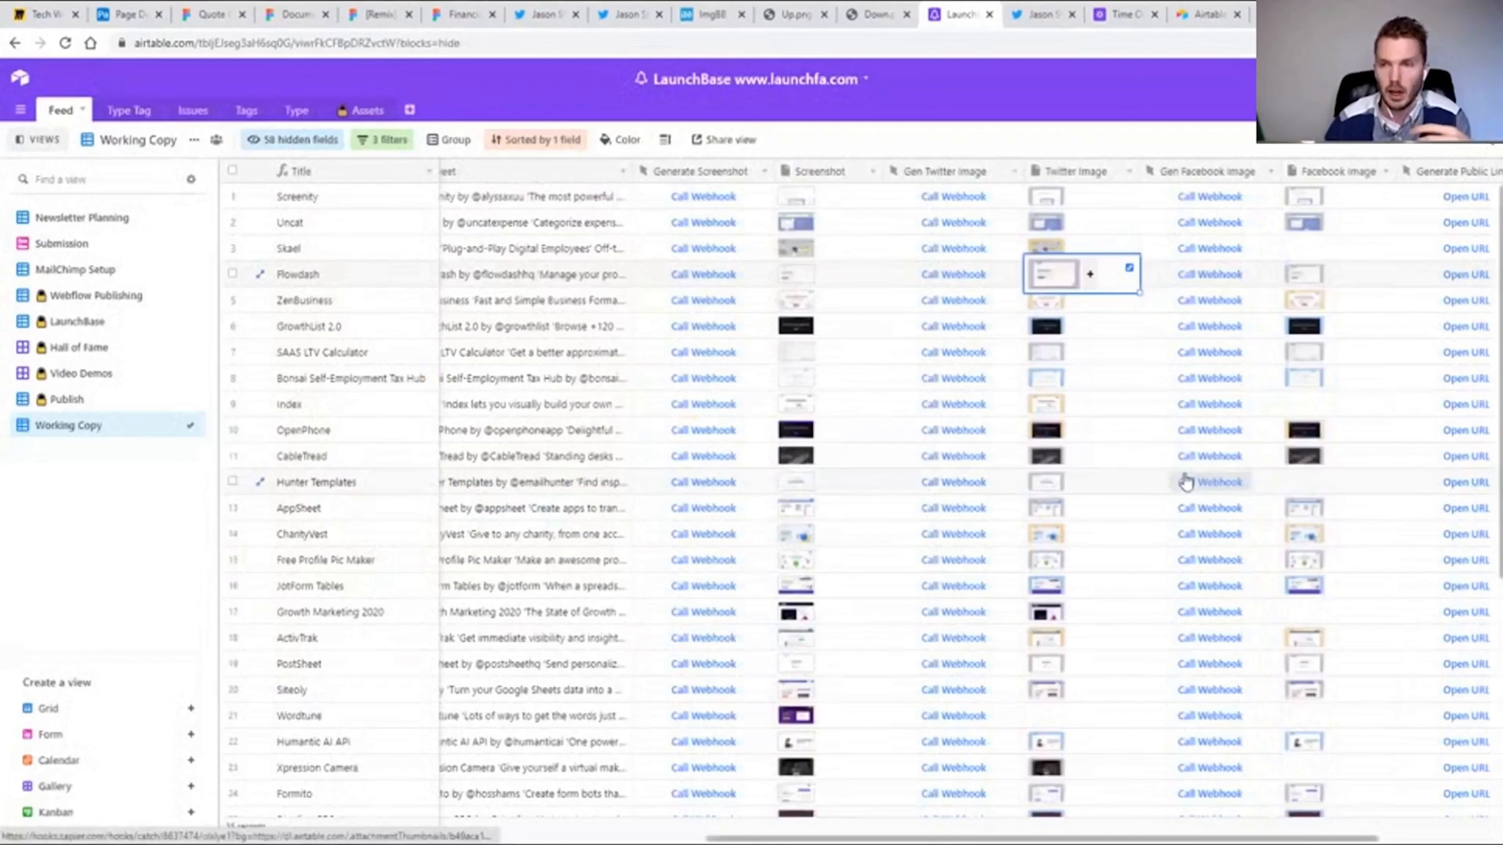
left_click(1316, 283)
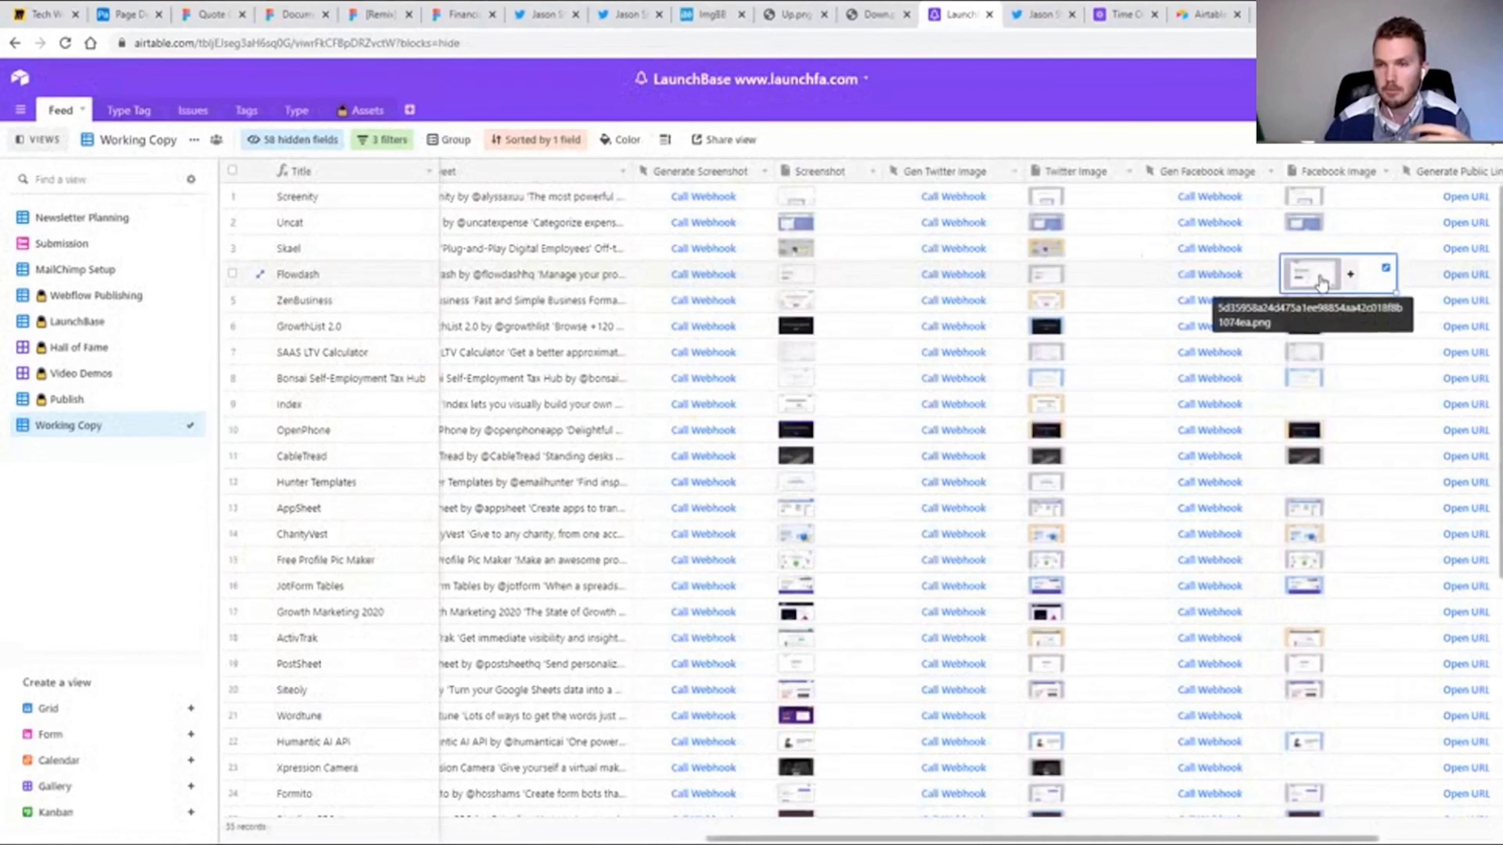
left_click(1321, 283)
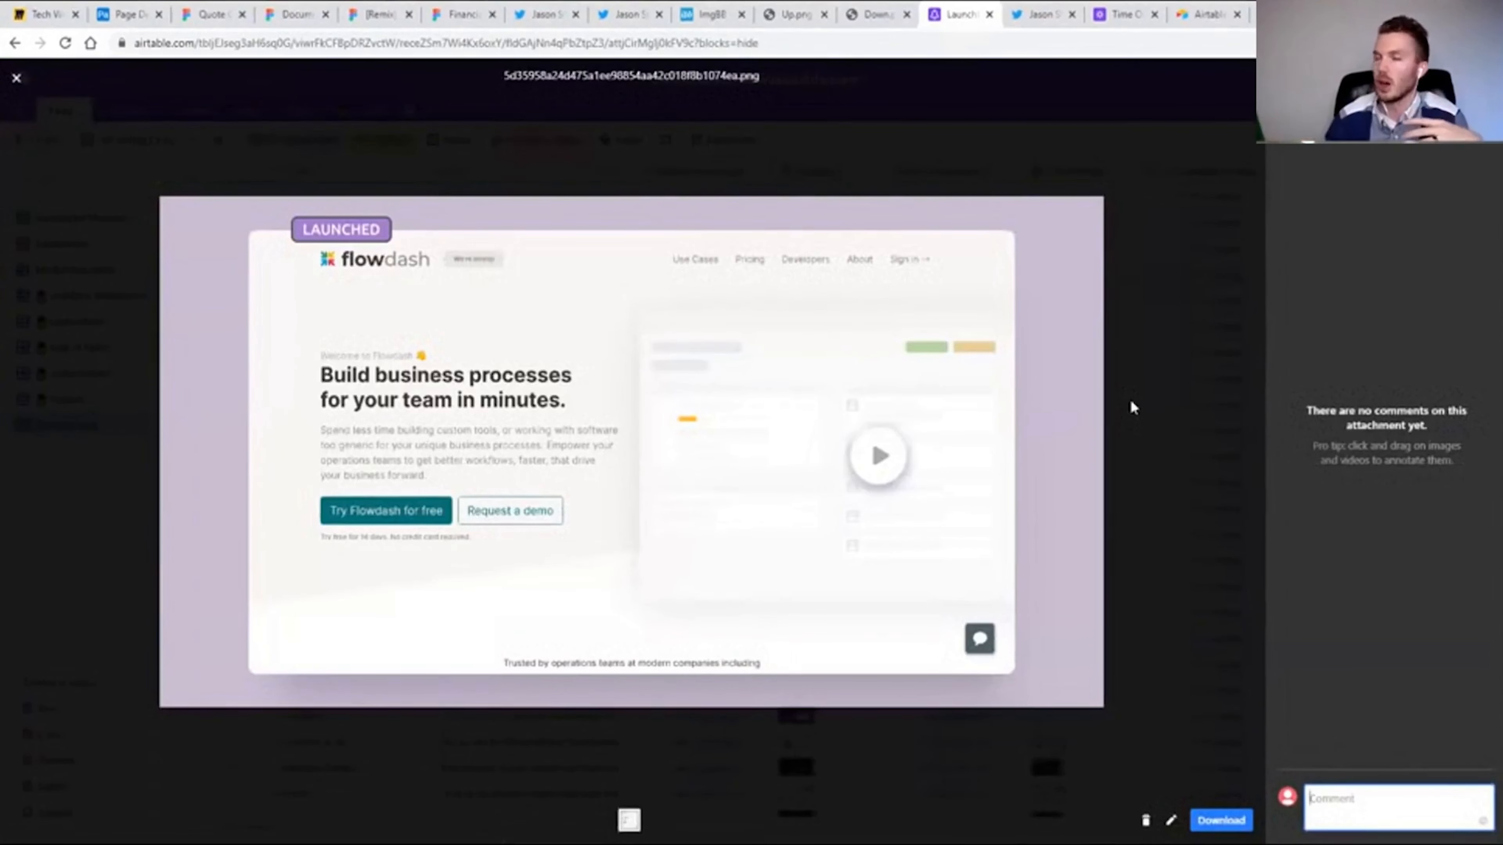
left_click(1135, 492)
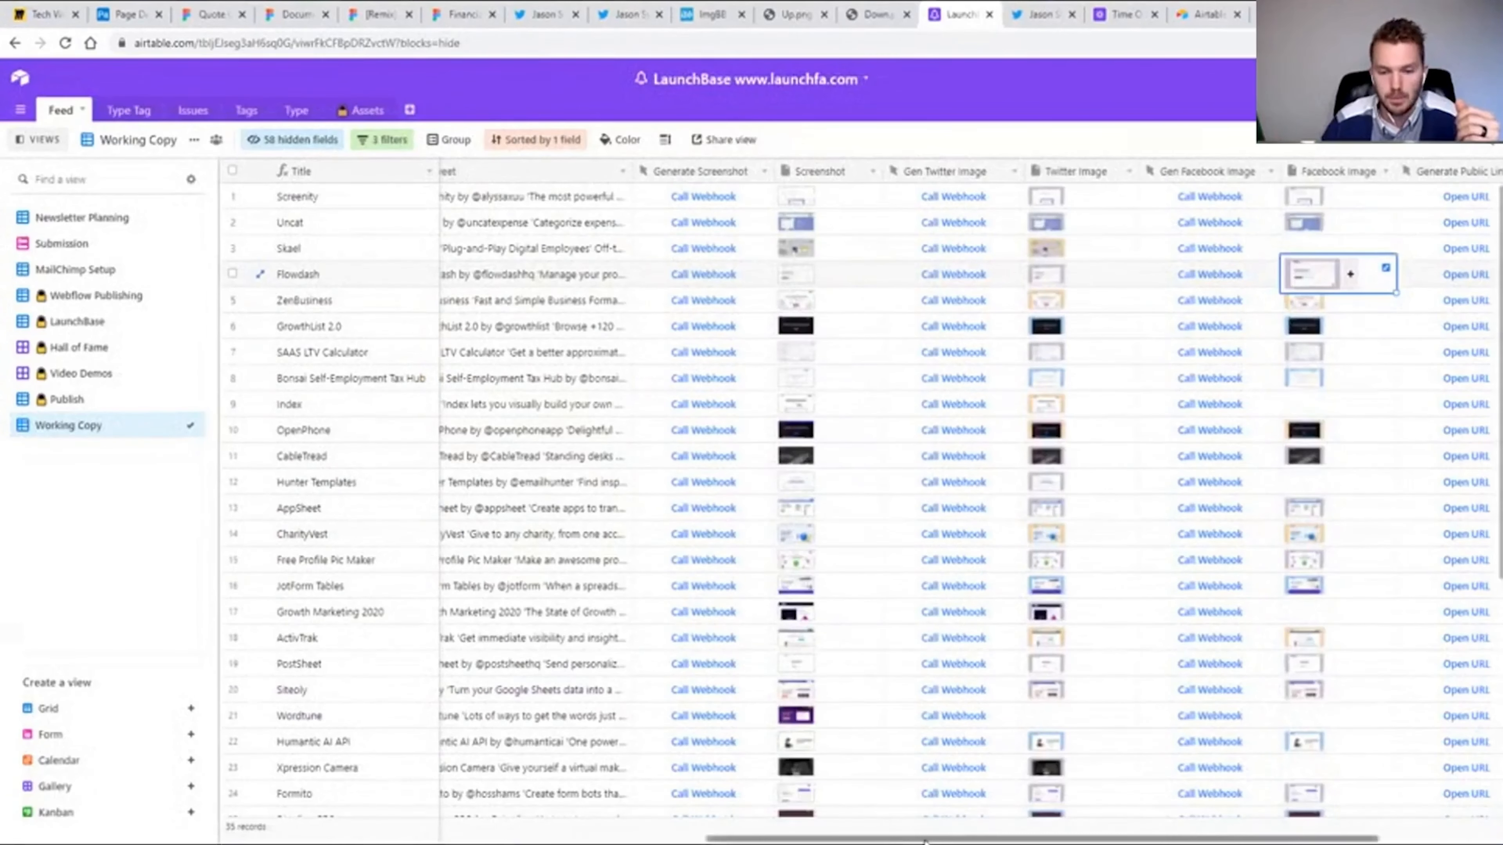
Call the Gen Facebook Image webhook for the Skael record and close the webhook response page.
scroll(1140, 829, "right", 4)
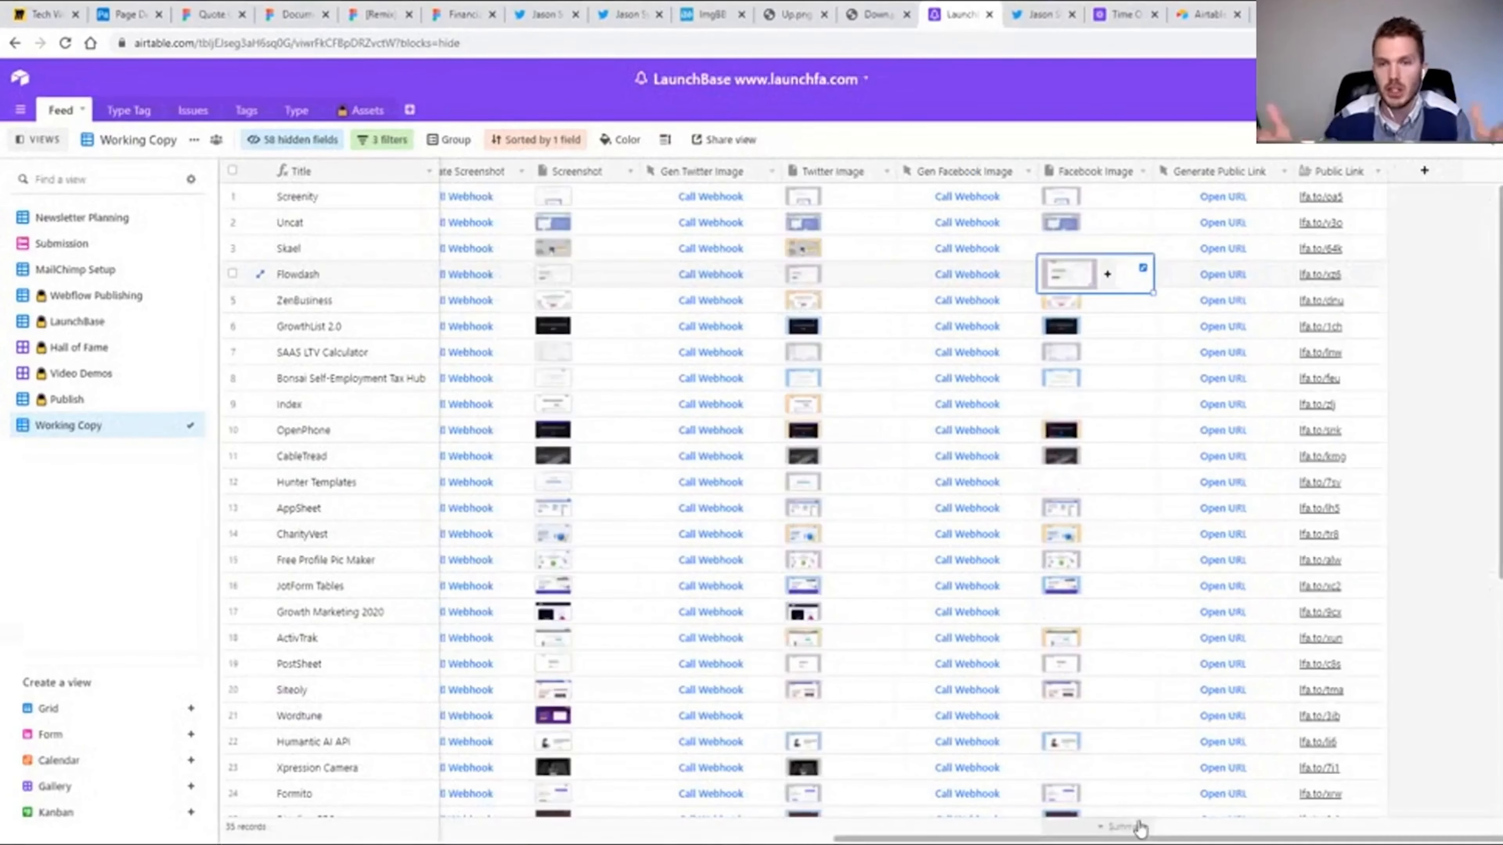
left_click(879, 254)
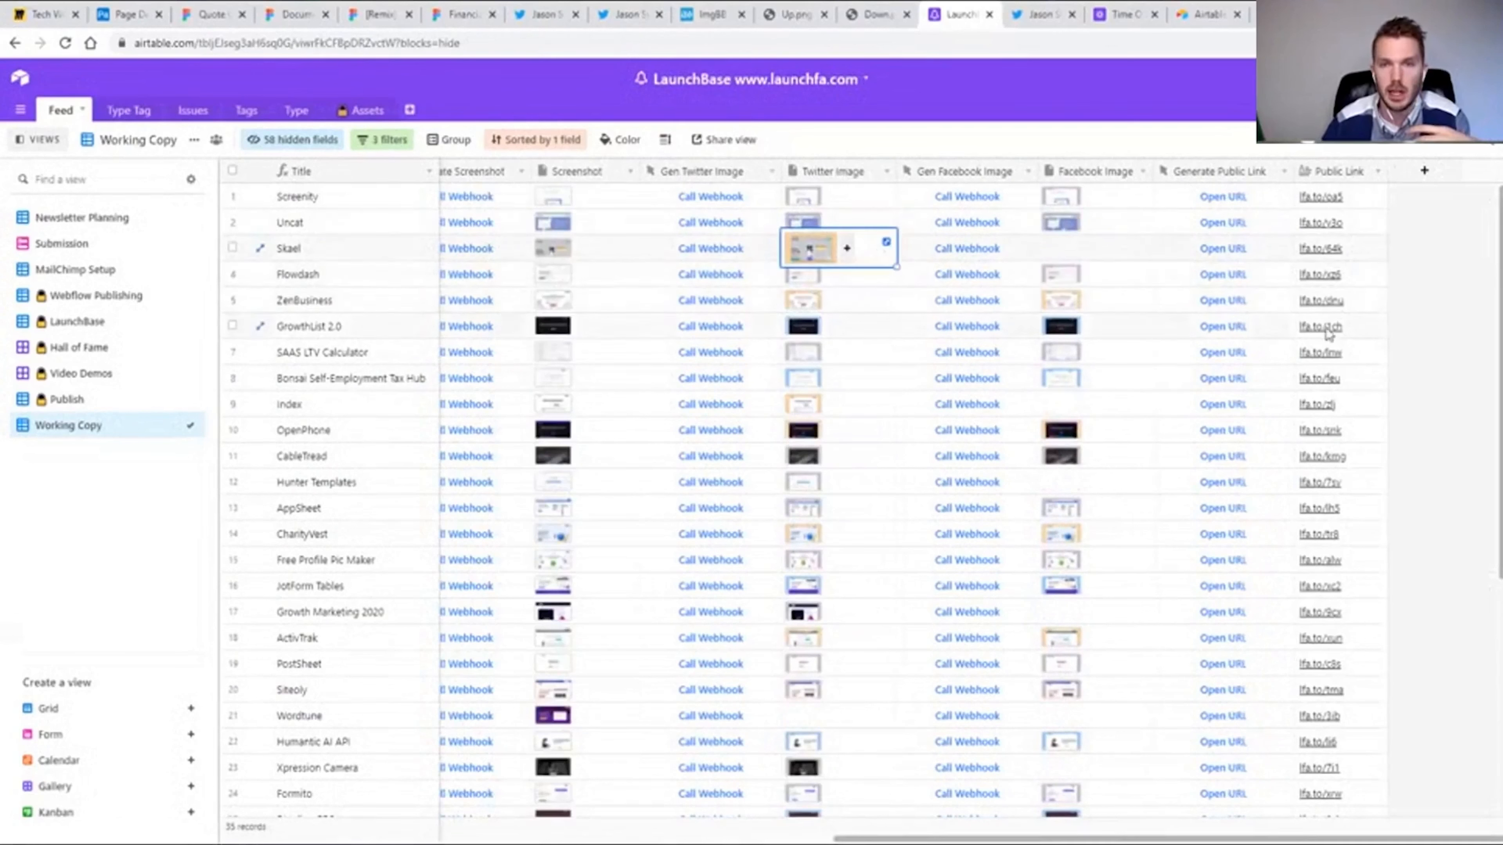
left_click(1142, 244)
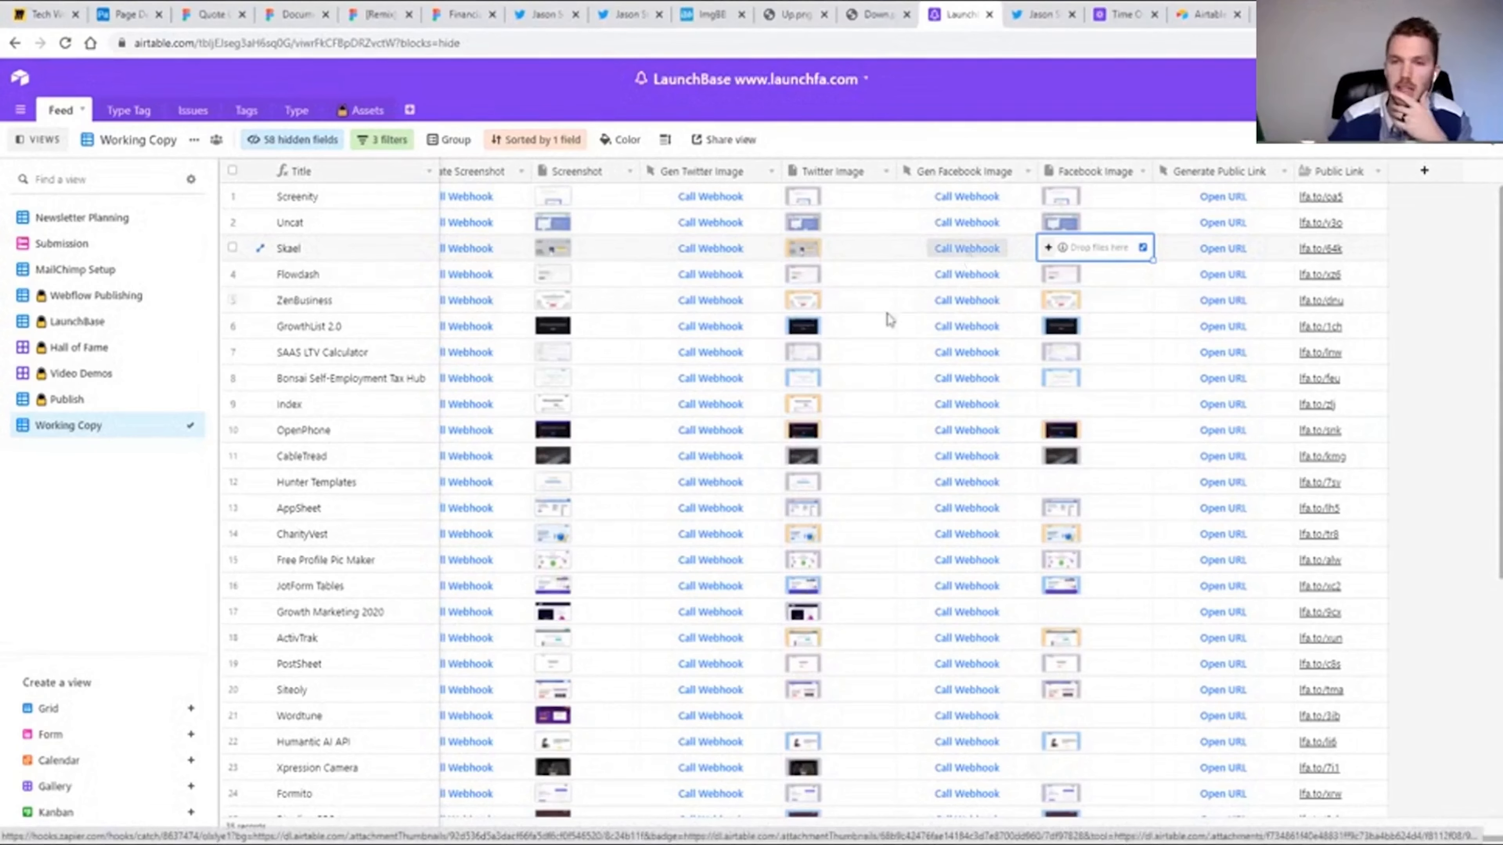
left_click(961, 250)
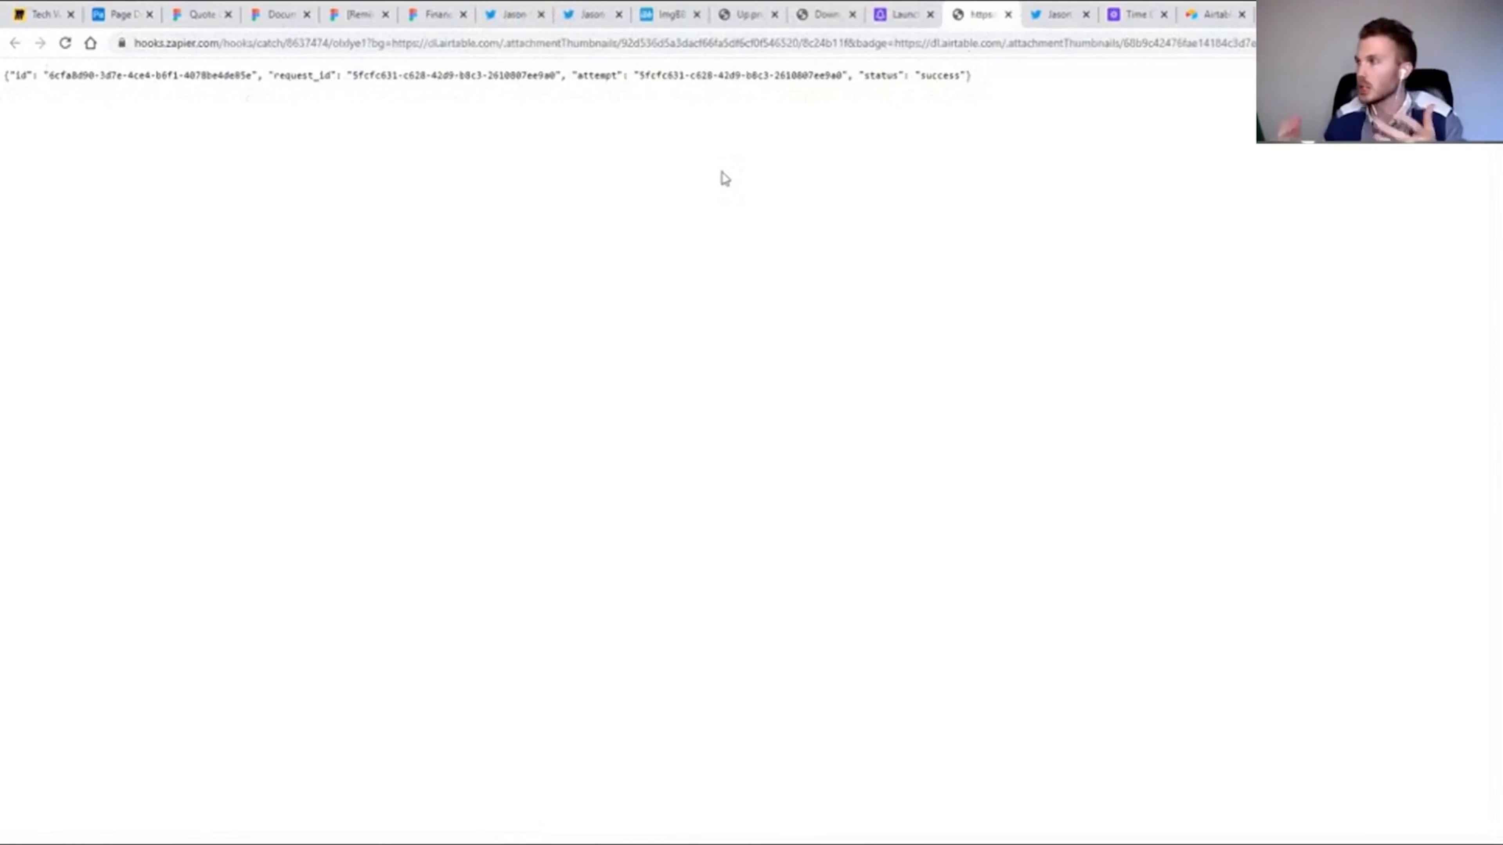
left_click(1008, 14)
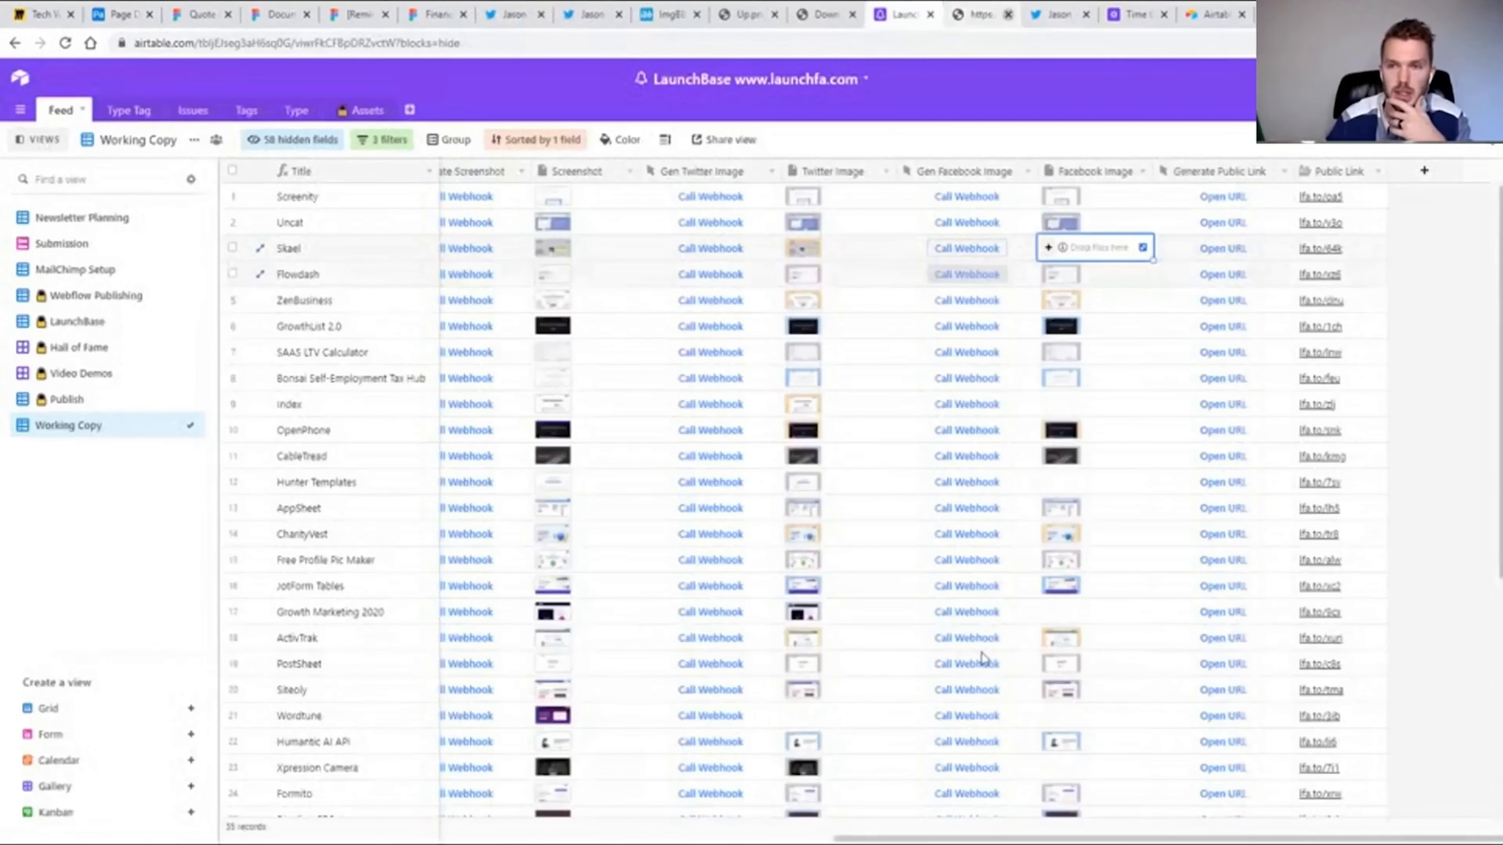
Preview Skael's newly generated Facebook Image full size and close the preview.
left_click(837, 256)
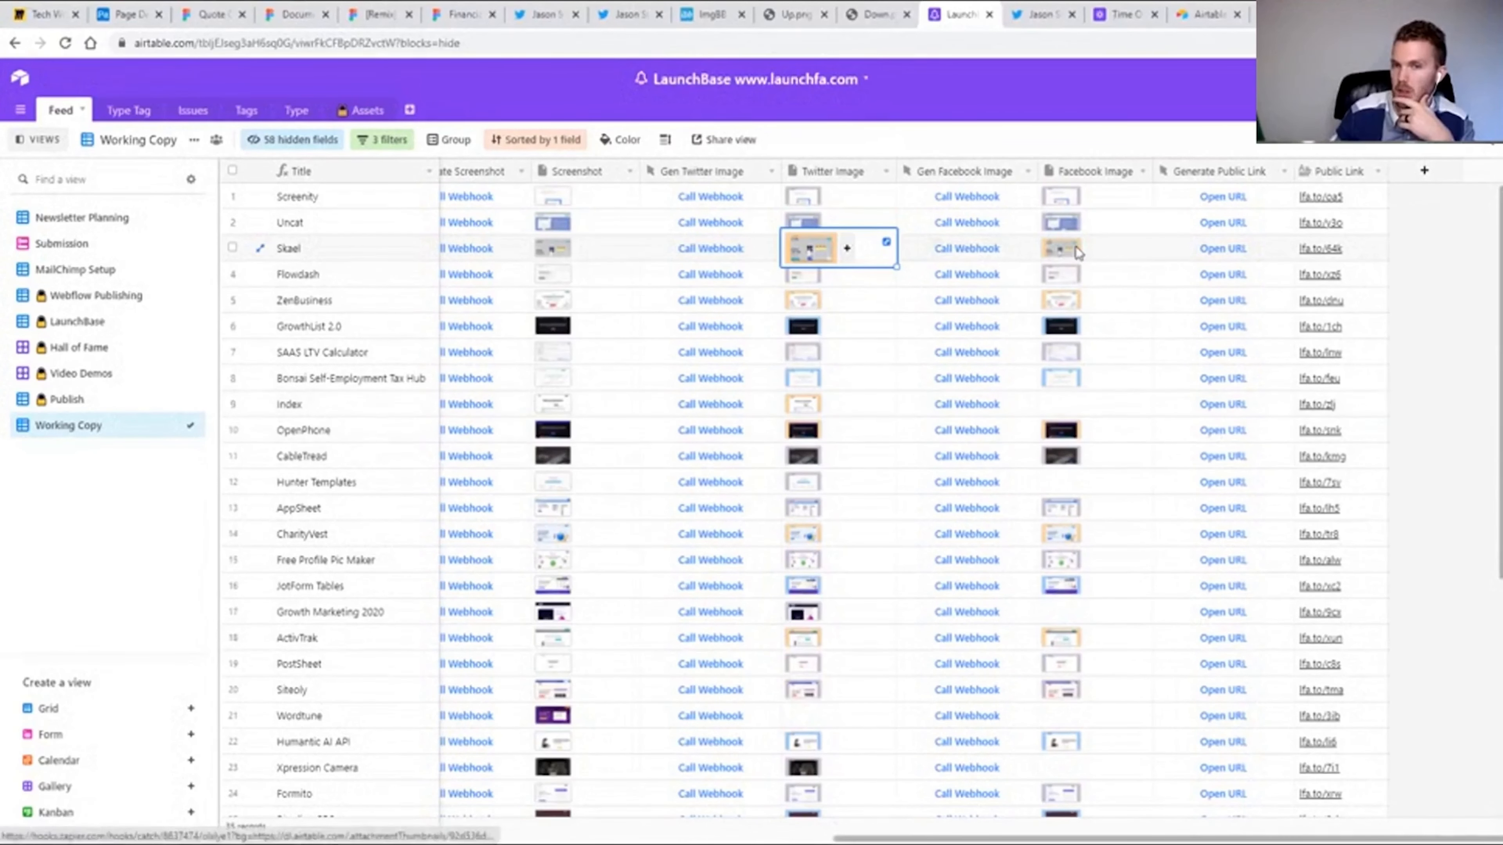
left_click(1064, 254)
left_click(1063, 256)
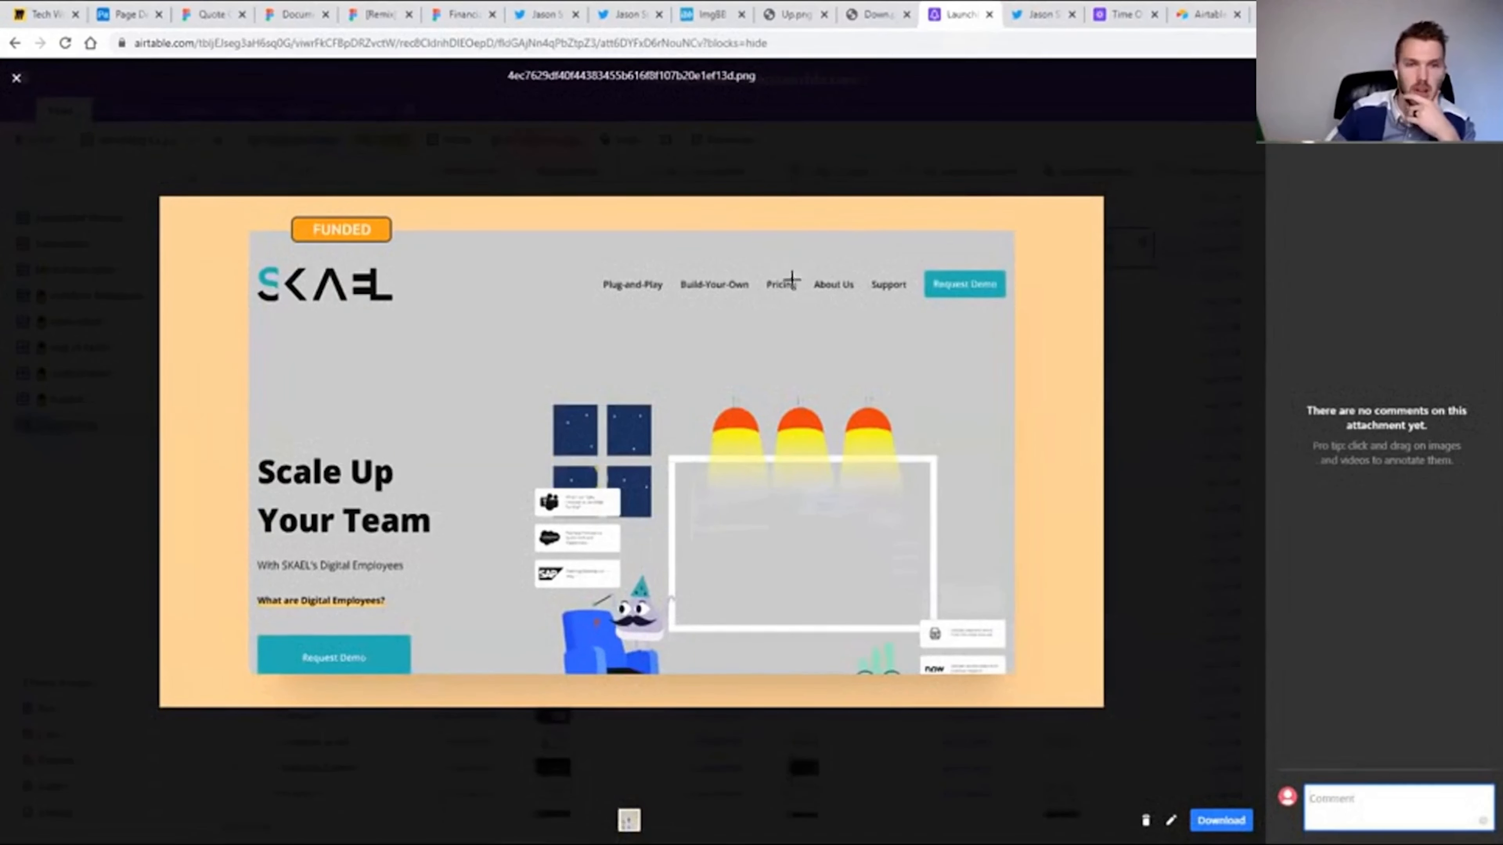
left_click(1161, 167)
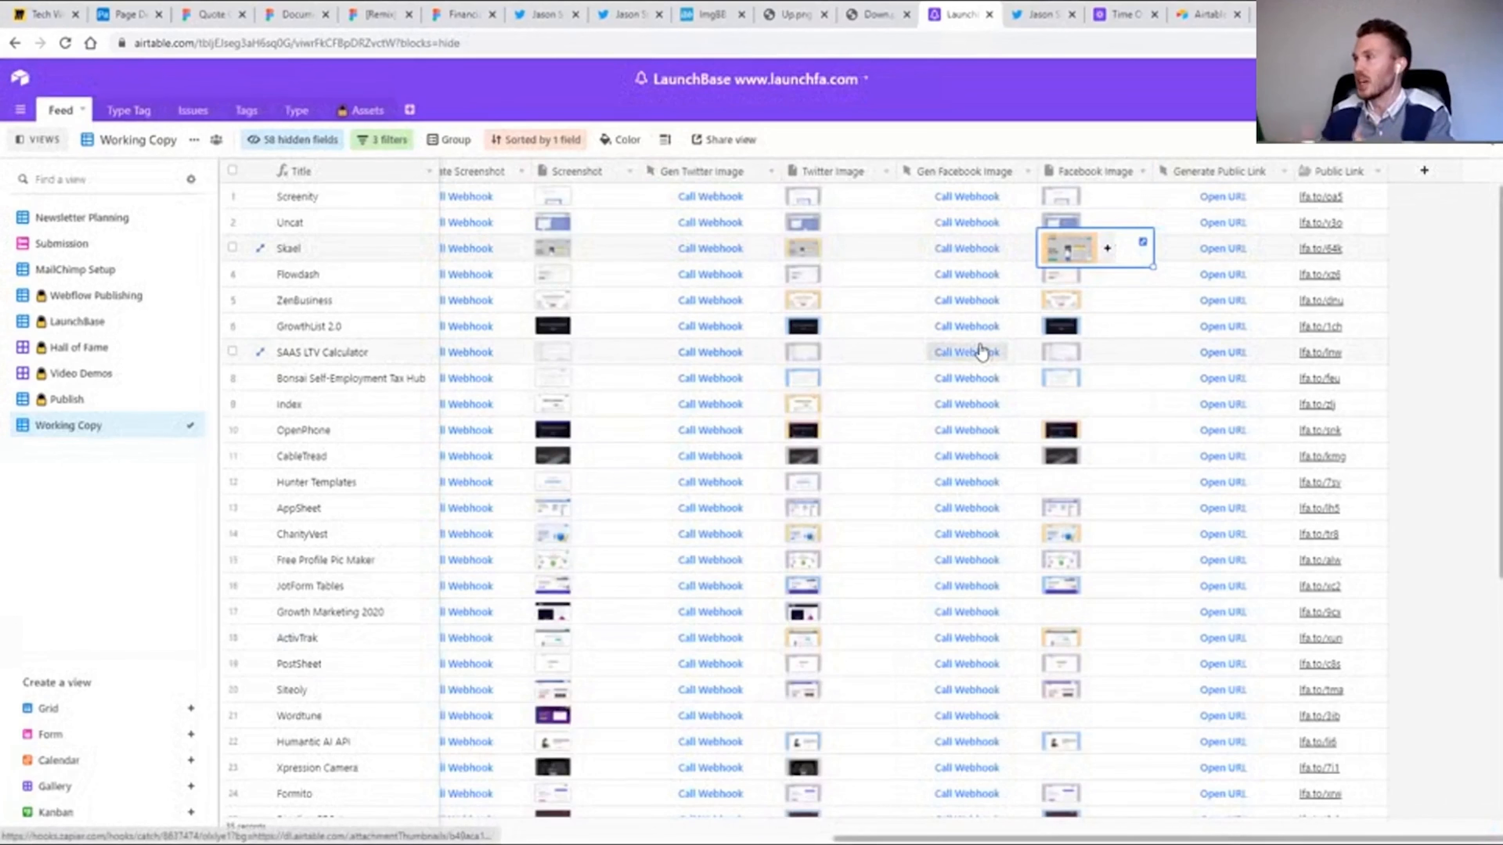
Call the Gen Twitter Image webhook for OpenPhone, CableTread and Hunter Templates, closing each response page.
left_click(898, 420)
scroll(865, 478, "down", 1)
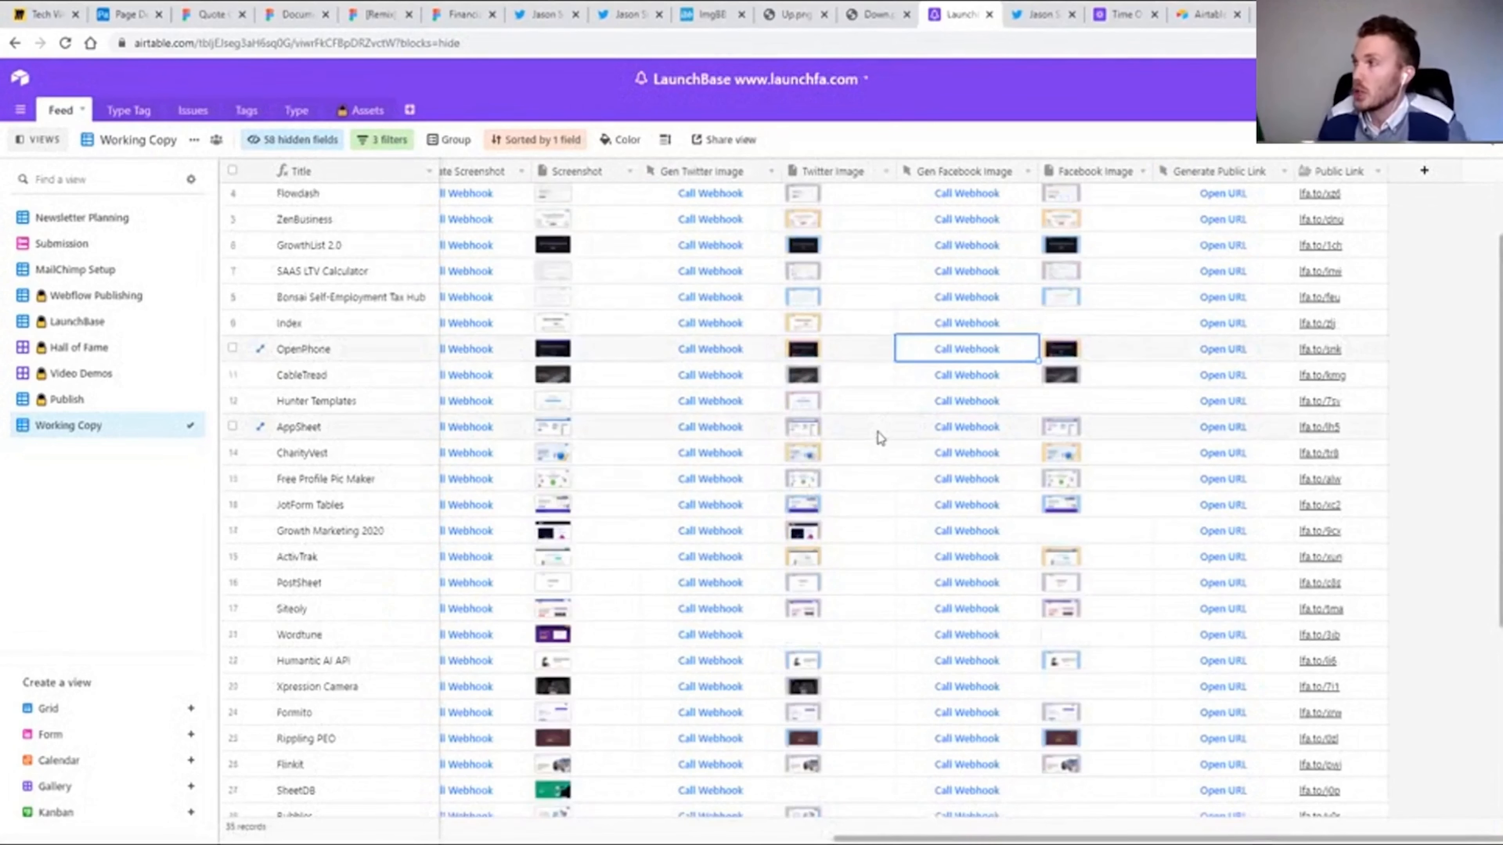
left_click(717, 349)
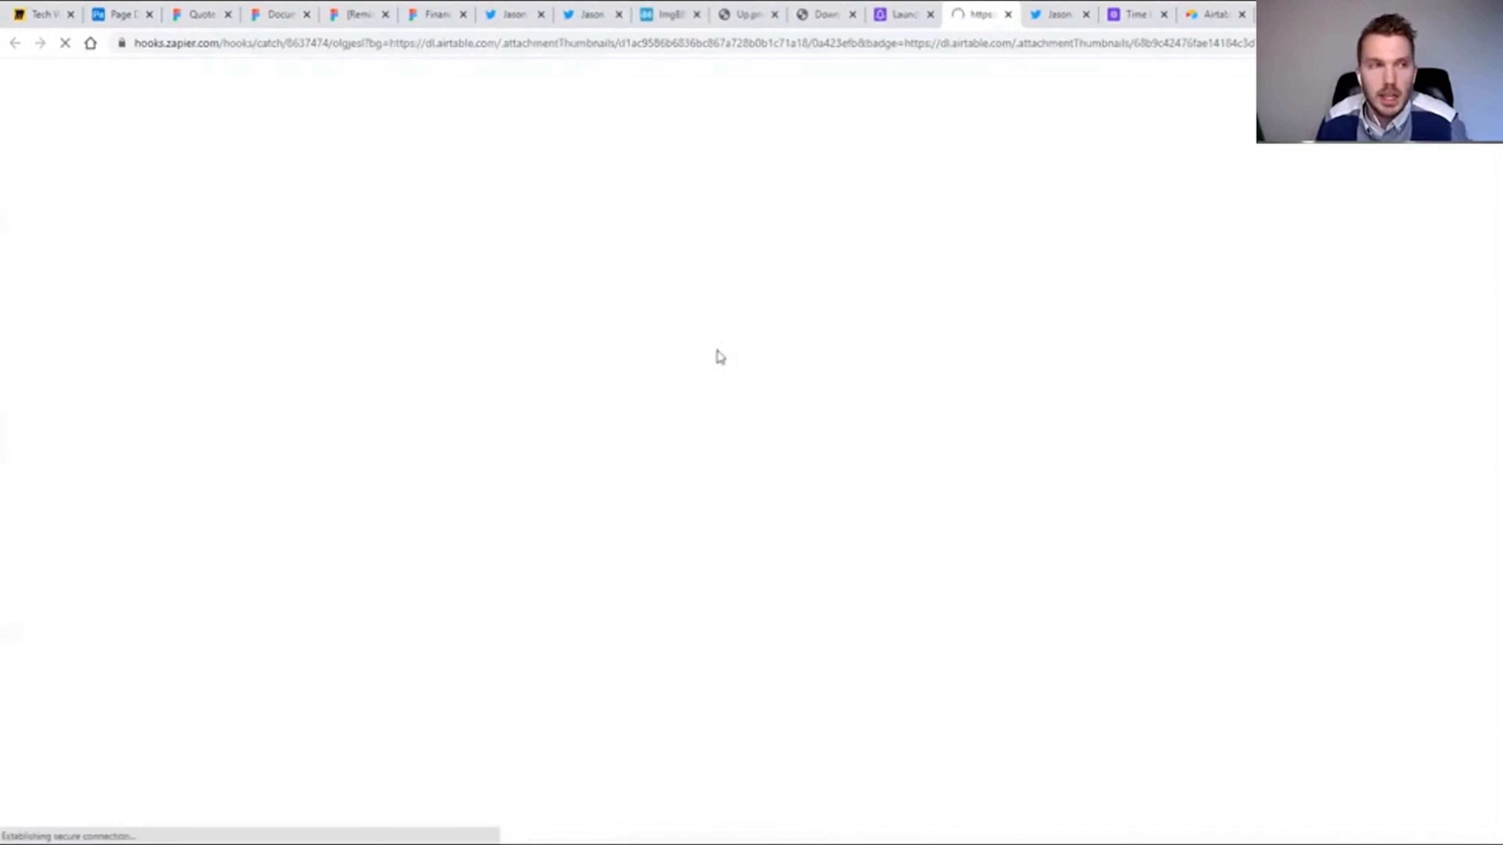
key("ctrl+w")
left_click(715, 374)
key("ctrl+w")
left_click(713, 401)
key("ctrl+w")
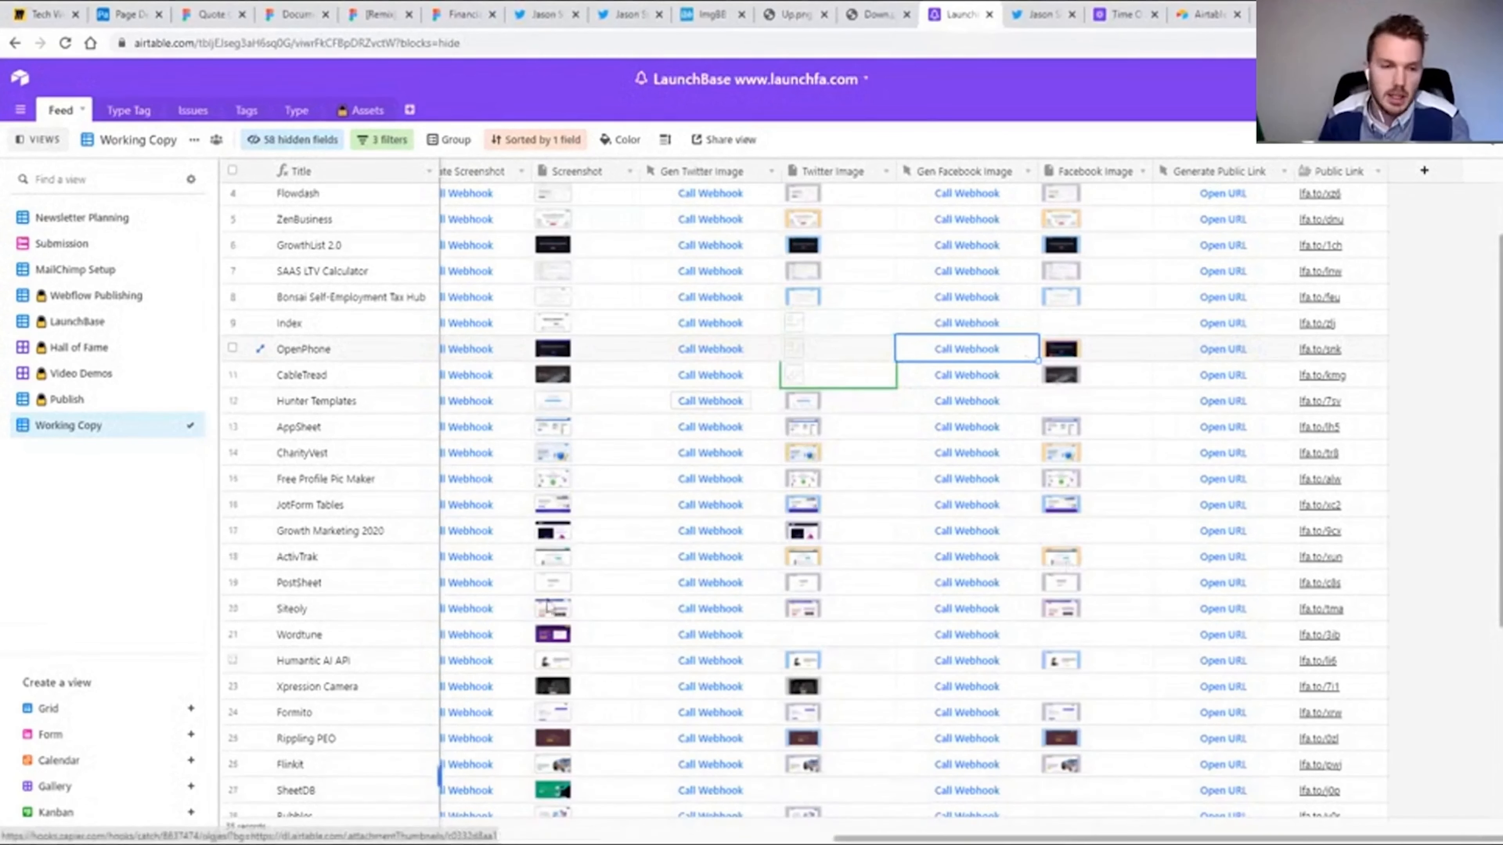
Preview the Screenshot attachment of the JotForm Tables record full size and close the preview.
left_click(561, 513)
left_click(560, 513)
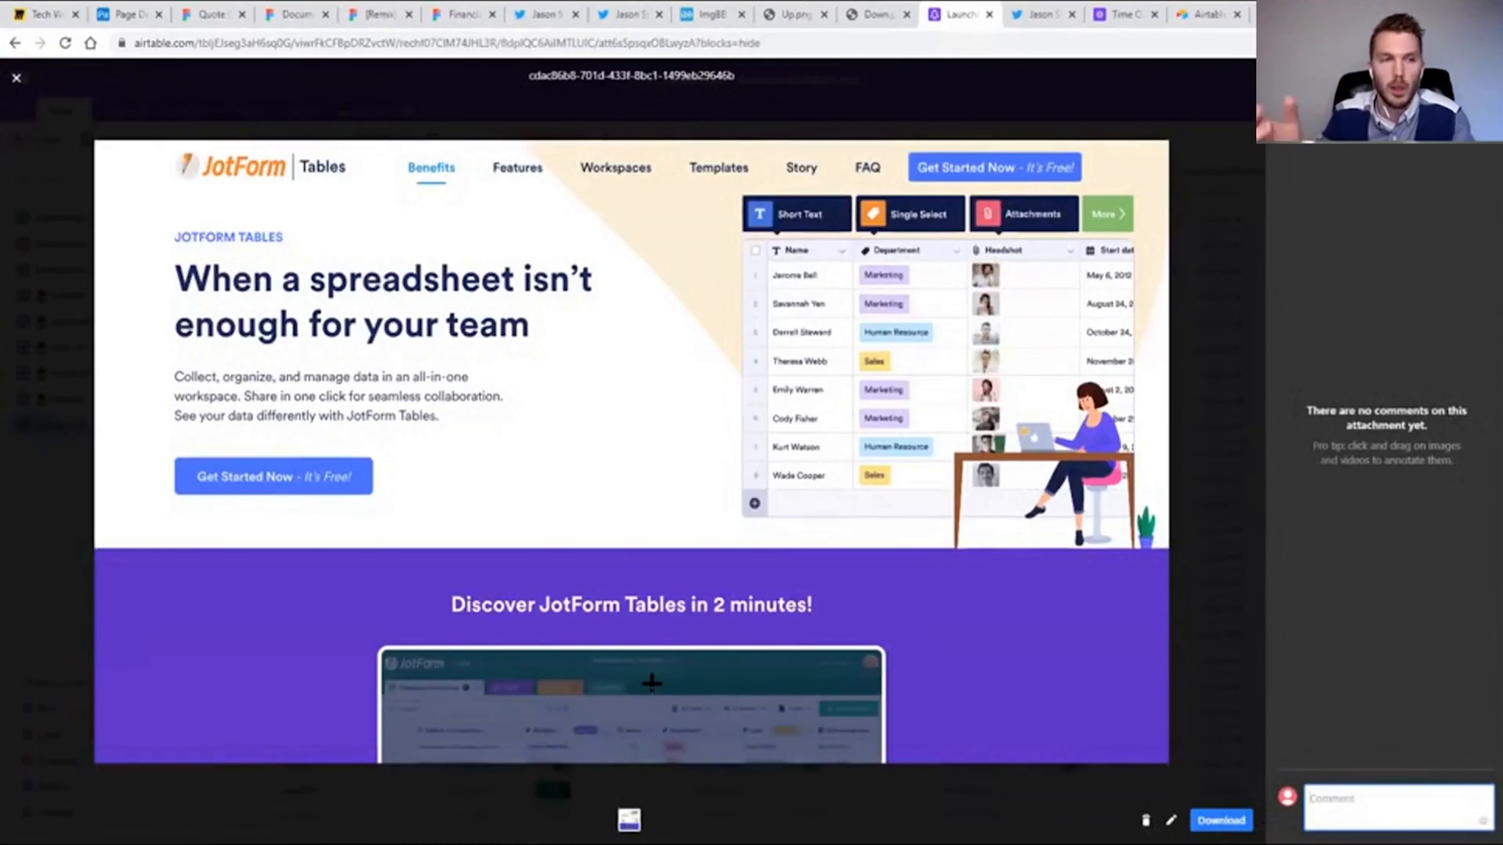
left_click(1193, 372)
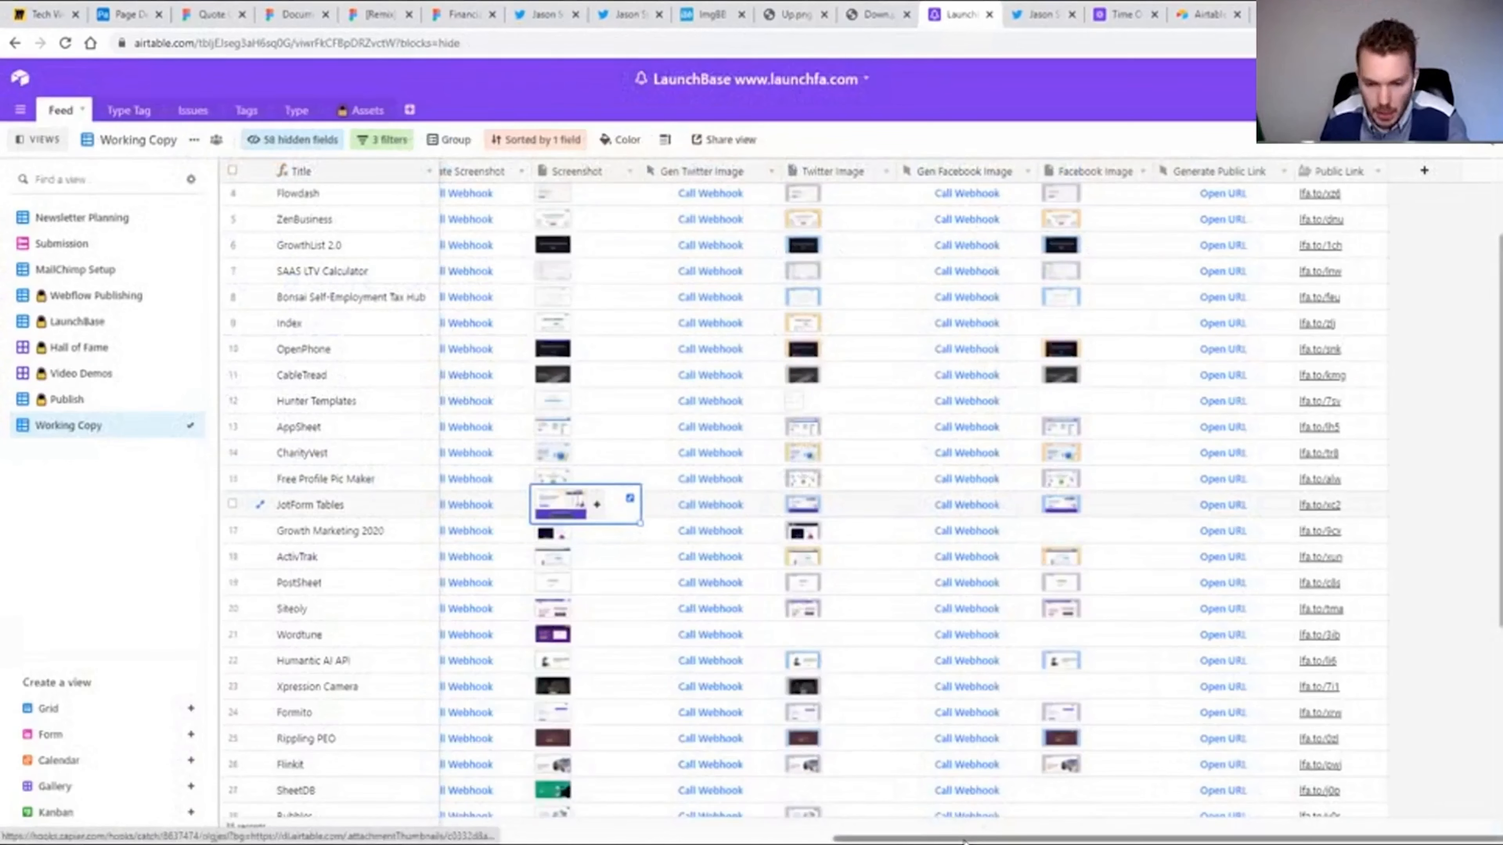
Call the Generate Screenshot webhook for the ActivTrak record and close the response page.
scroll(920, 840, "left", 3)
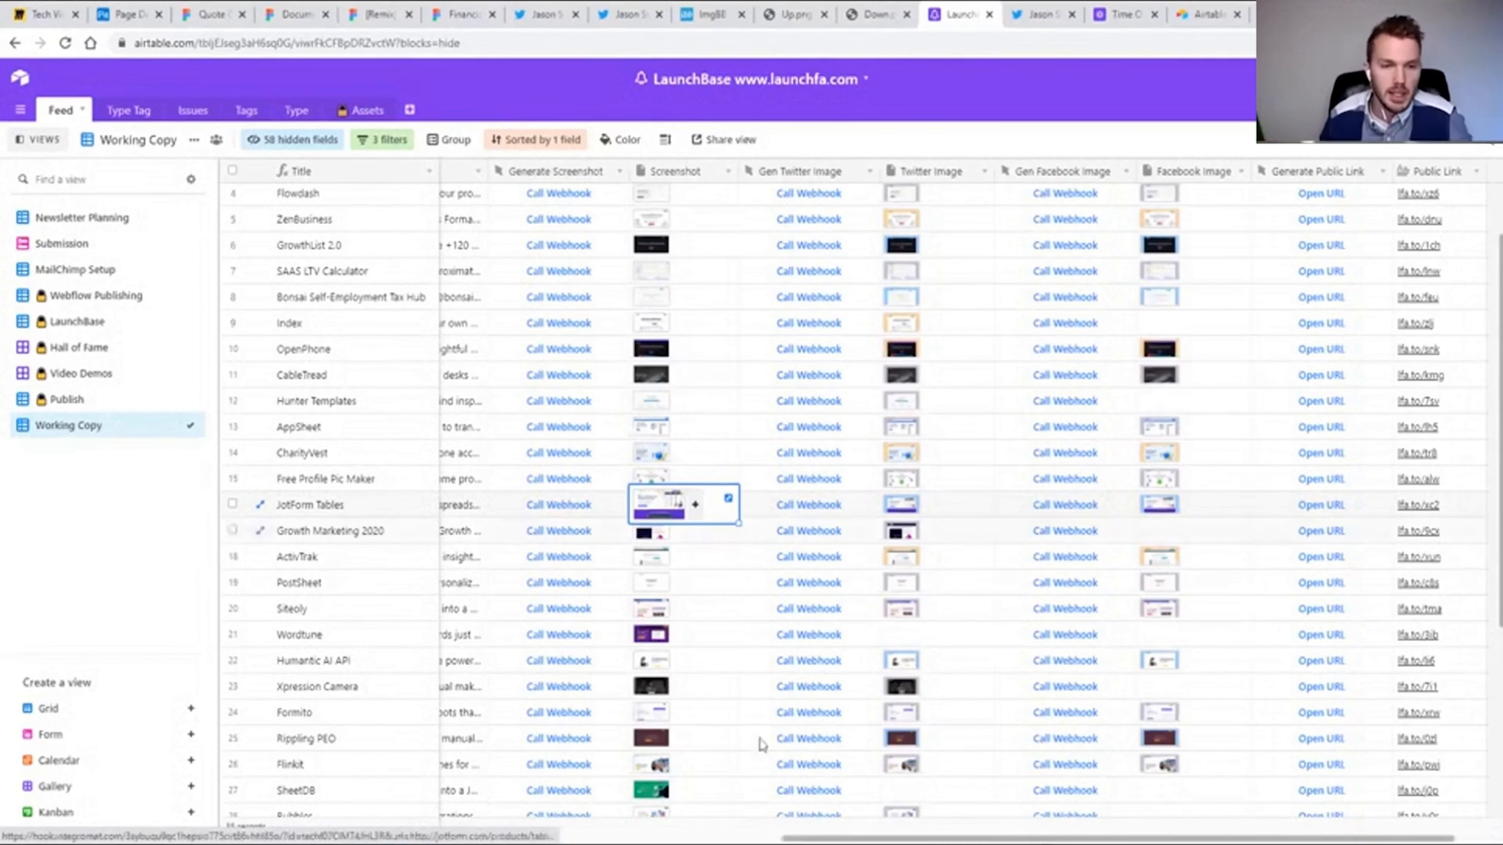
scroll(632, 642, "left", 2)
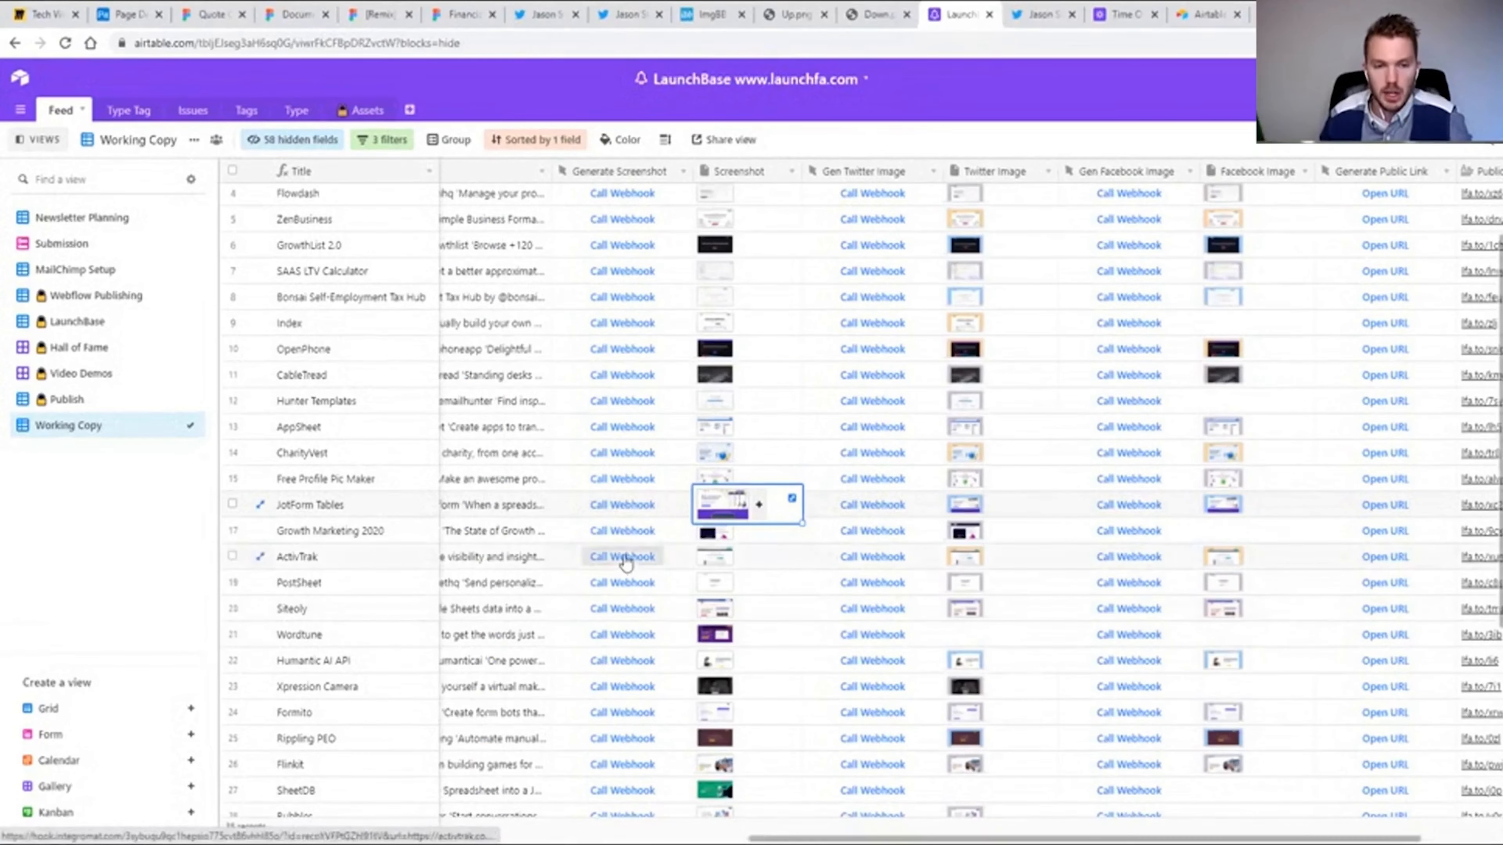
left_click(628, 559)
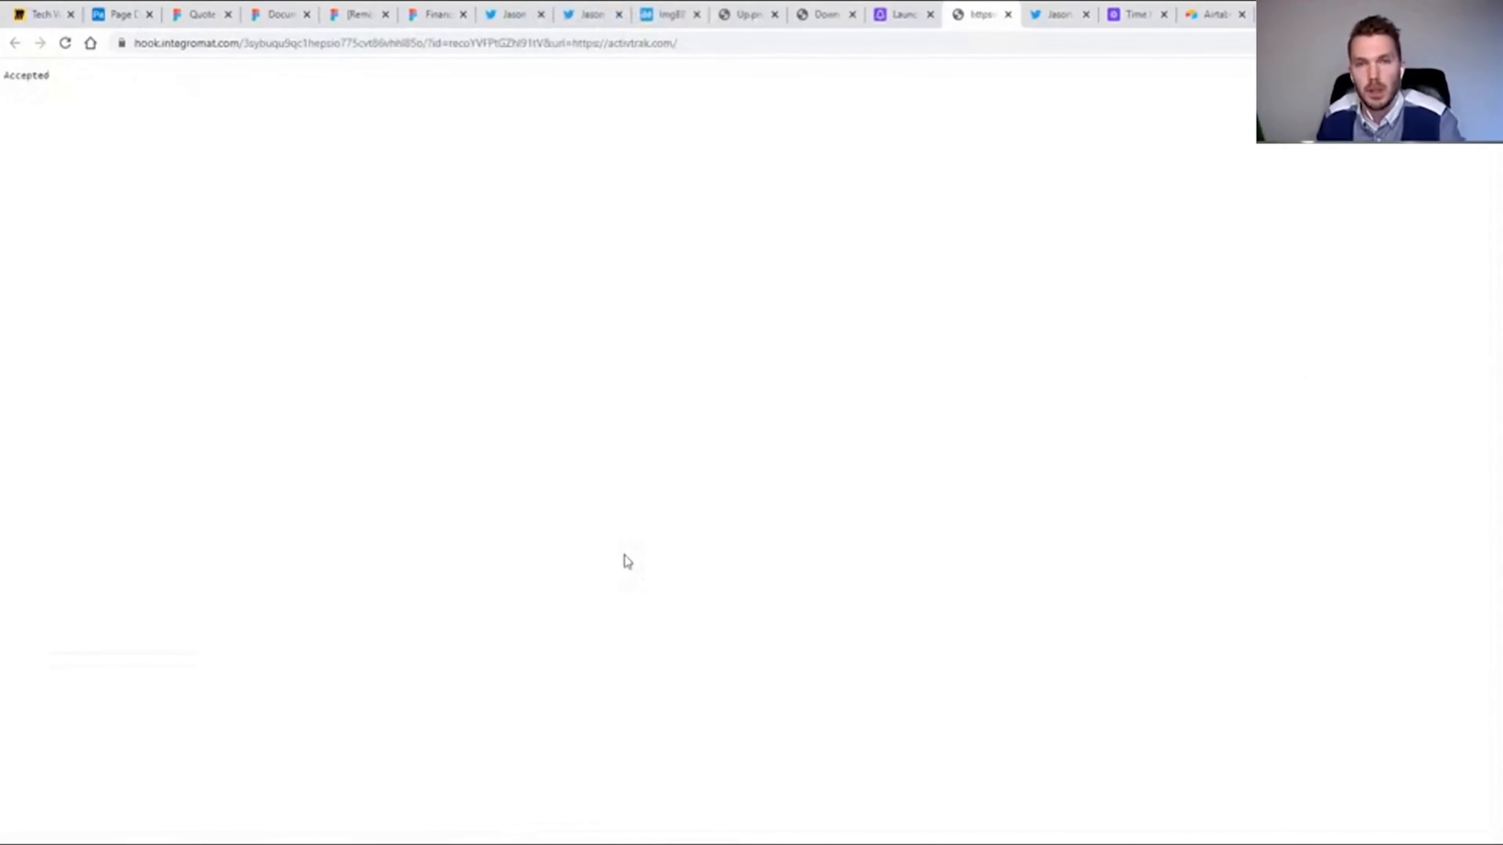
key("ctrl+w")
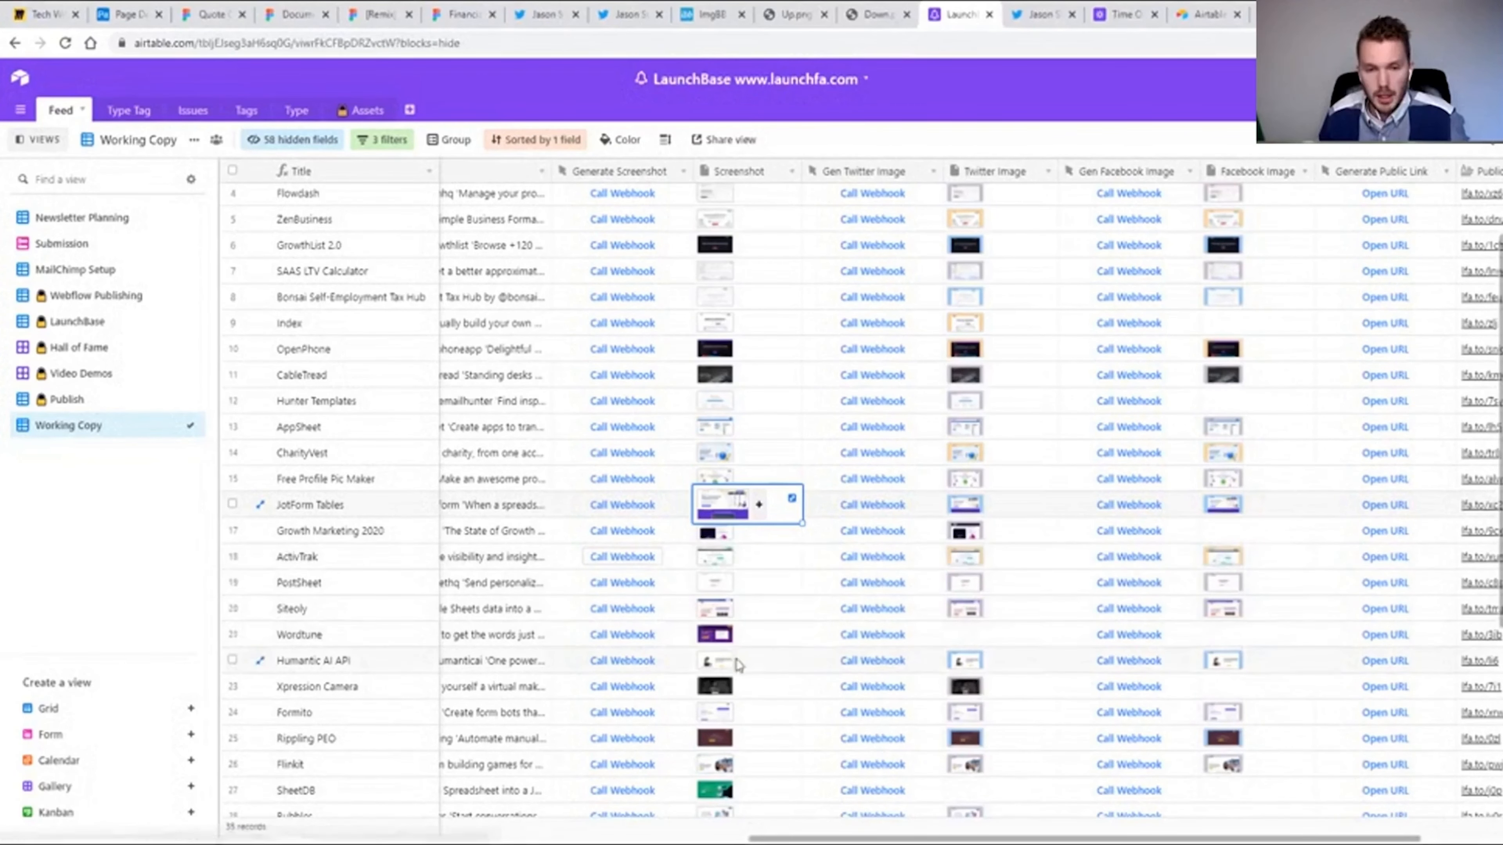
Open the Submission form view and look over its fields from Name to Pretty Link.
scroll(747, 664, "down", 3)
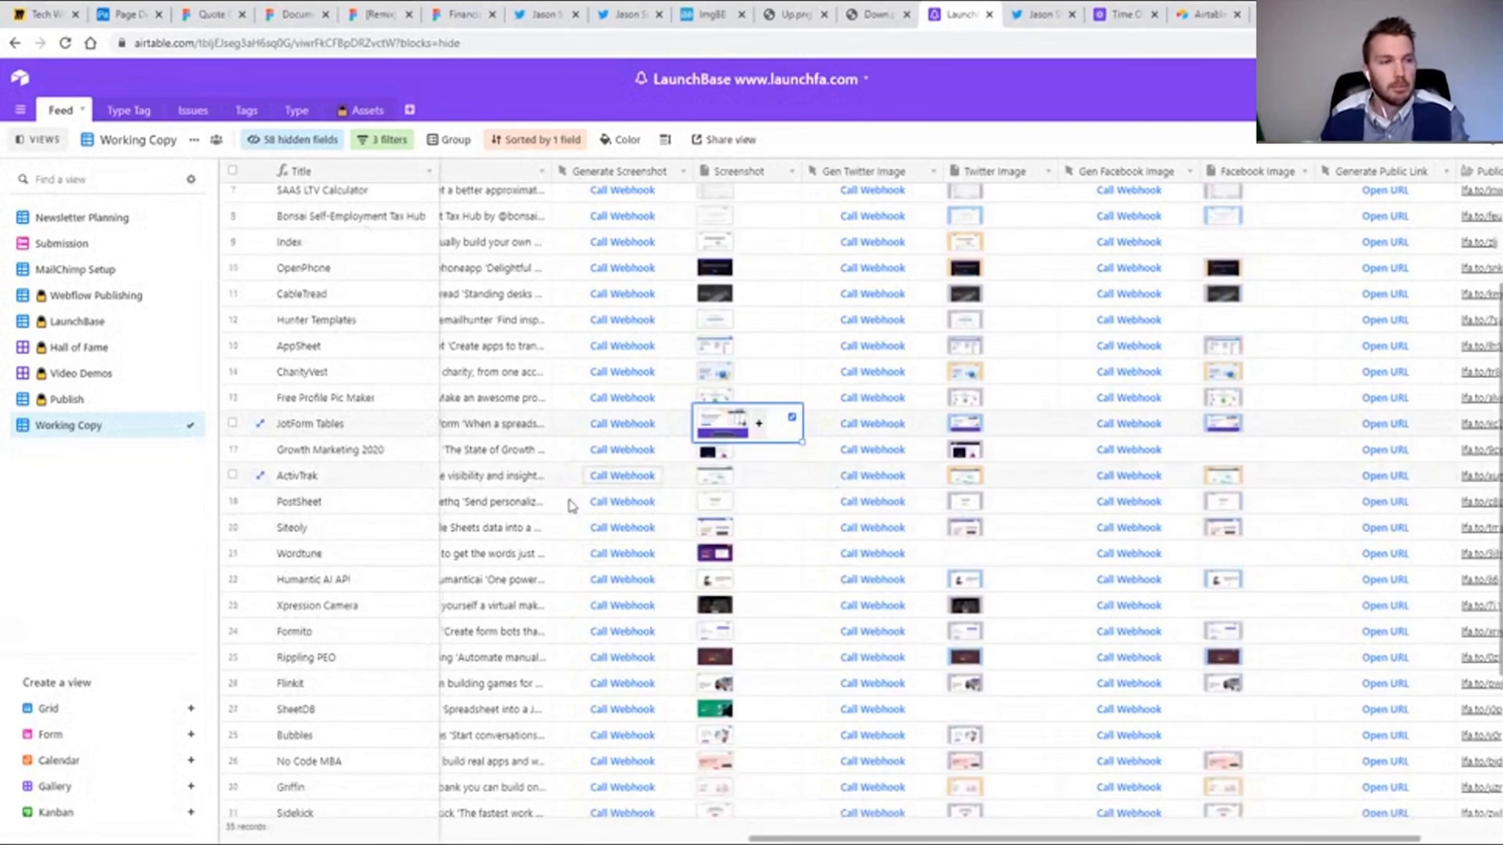
scroll(568, 502, "up", 3)
left_click(82, 247)
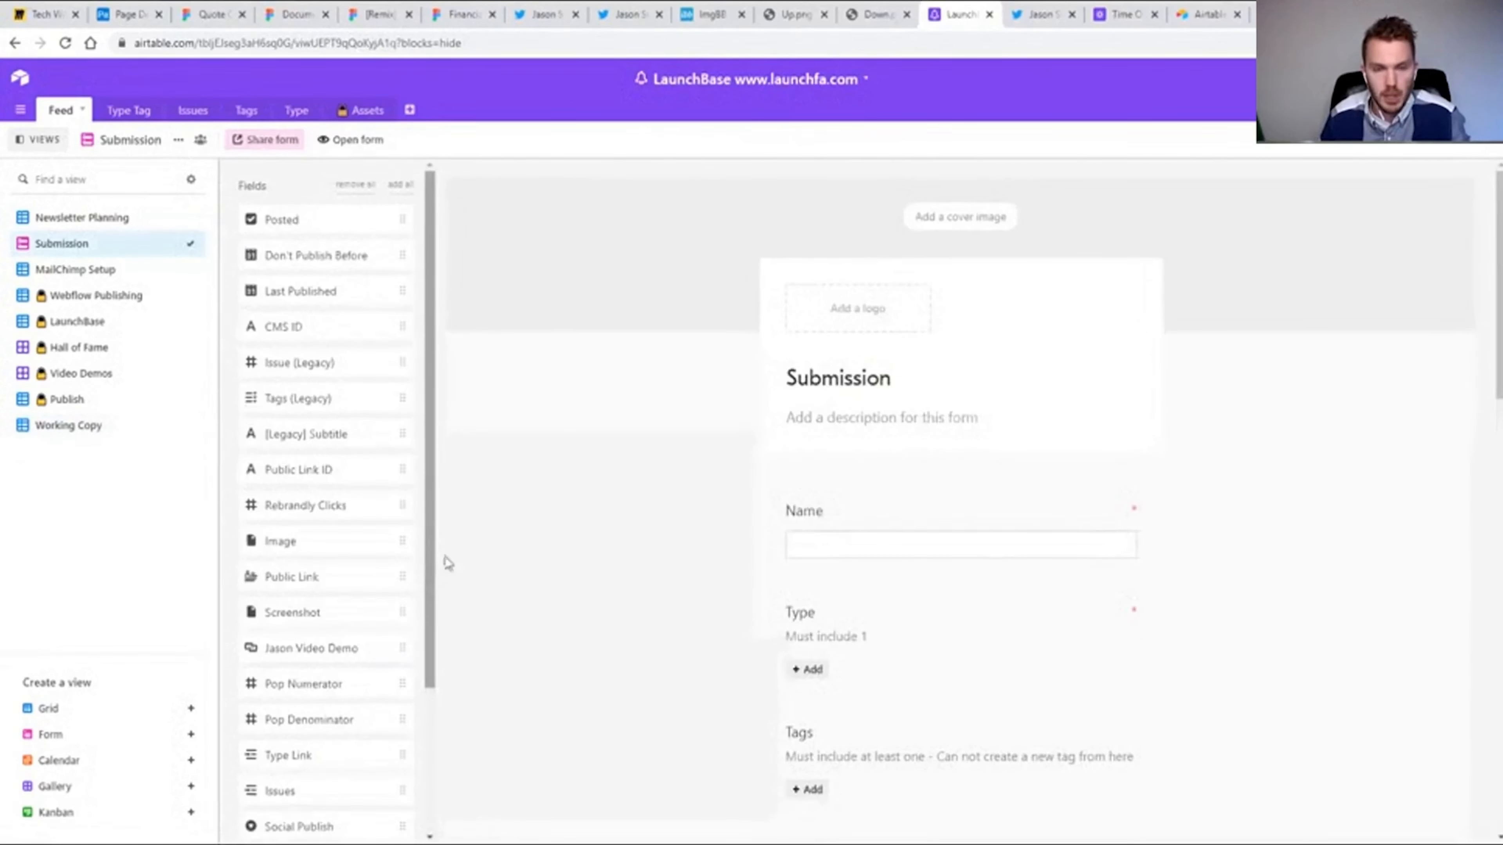
scroll(863, 393, "down", 4)
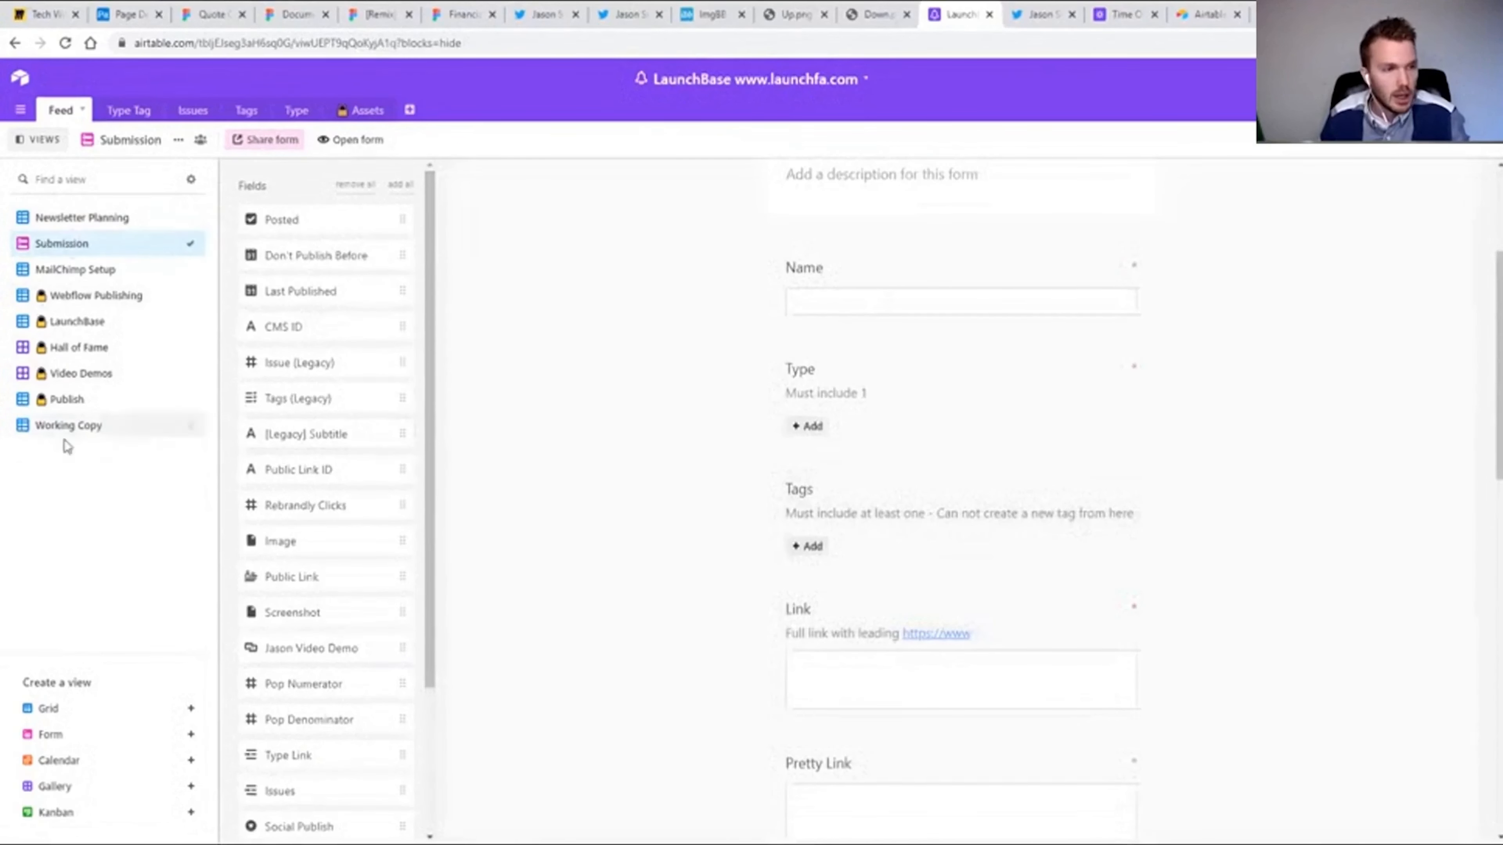
Return to the Working Copy view and review its fields from Public Link back to Pretty Link, including HTML and Tweet.
left_click(68, 427)
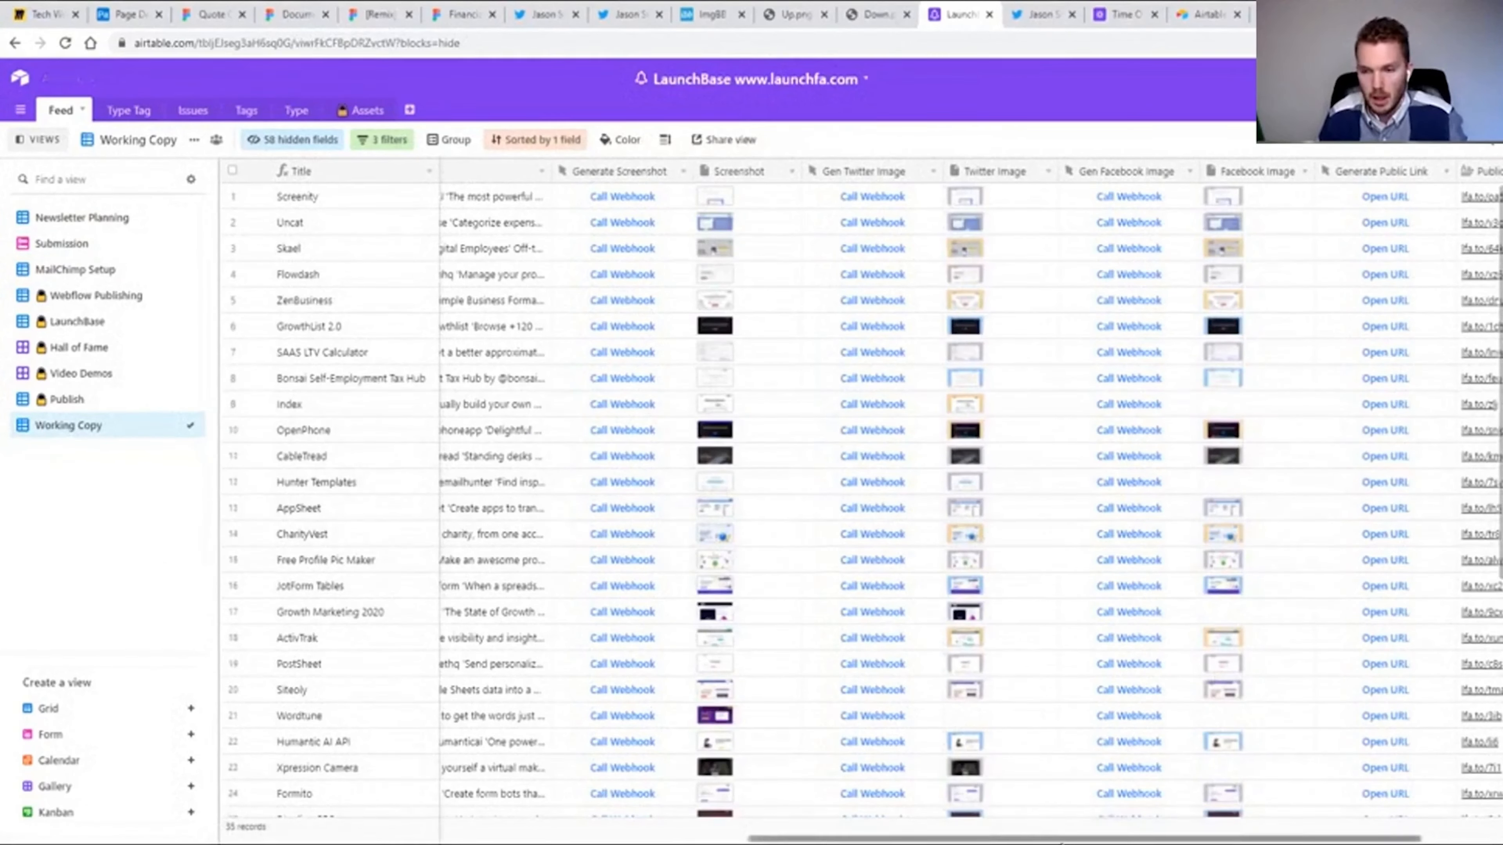
scroll(1224, 447, "right", 3)
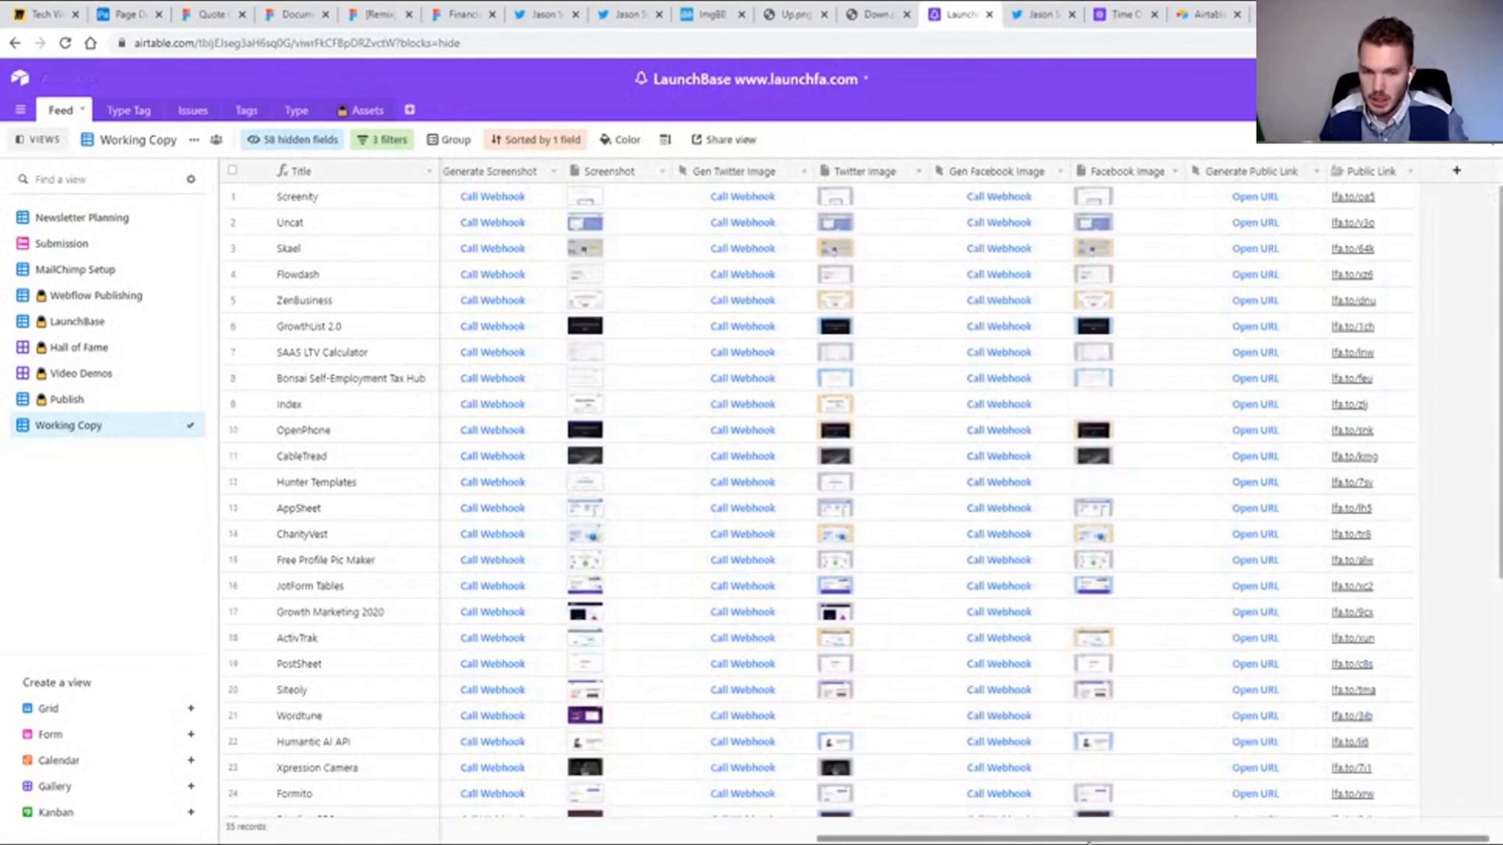
left_click_drag(1103, 839, 1002, 843)
scroll(1001, 841, "left", 5)
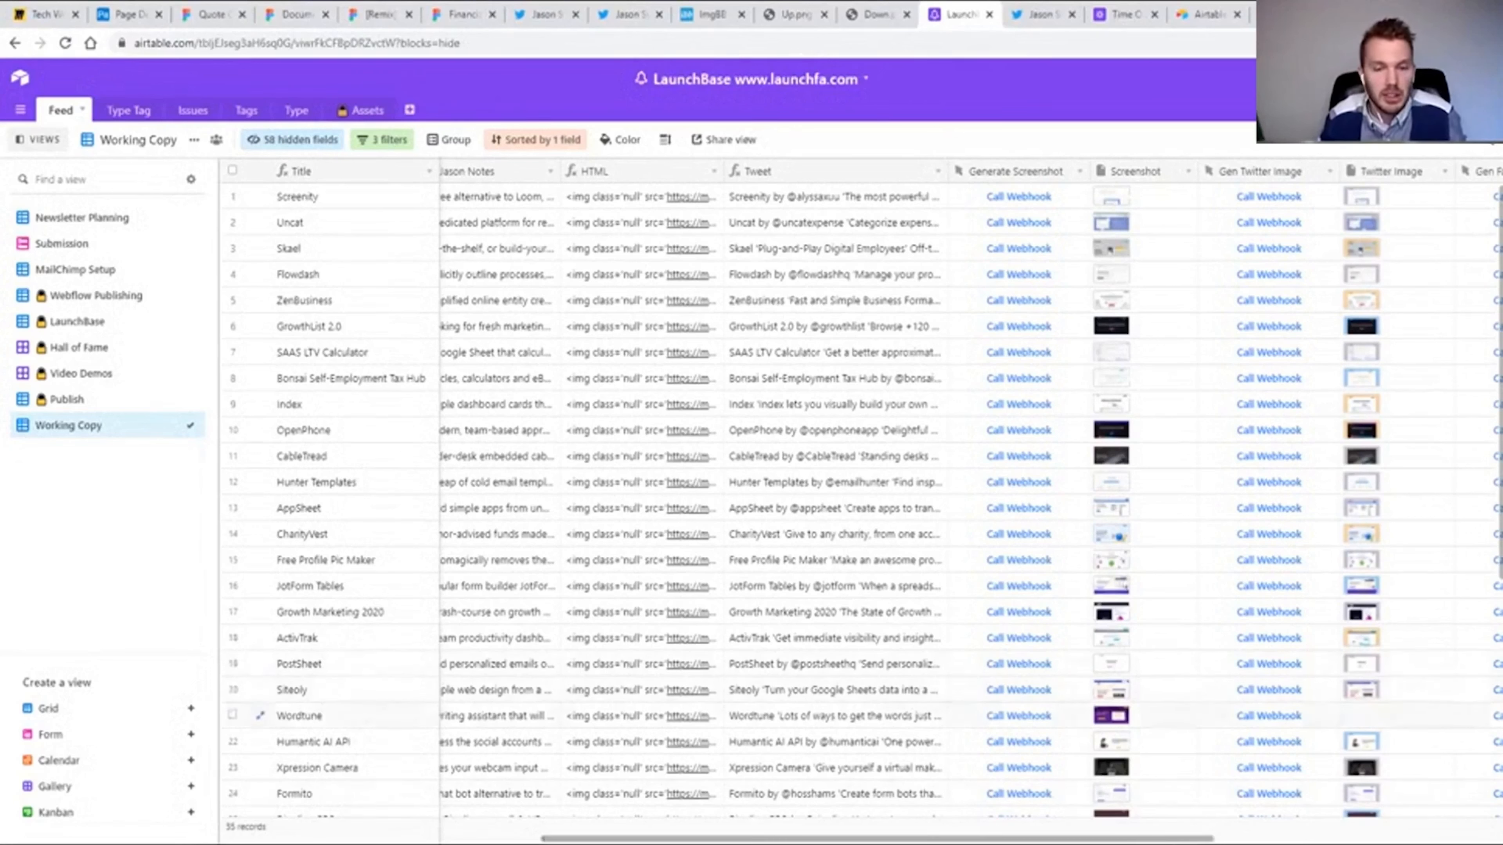
left_click_drag(747, 840, 745, 842)
scroll(745, 841, "left", 8)
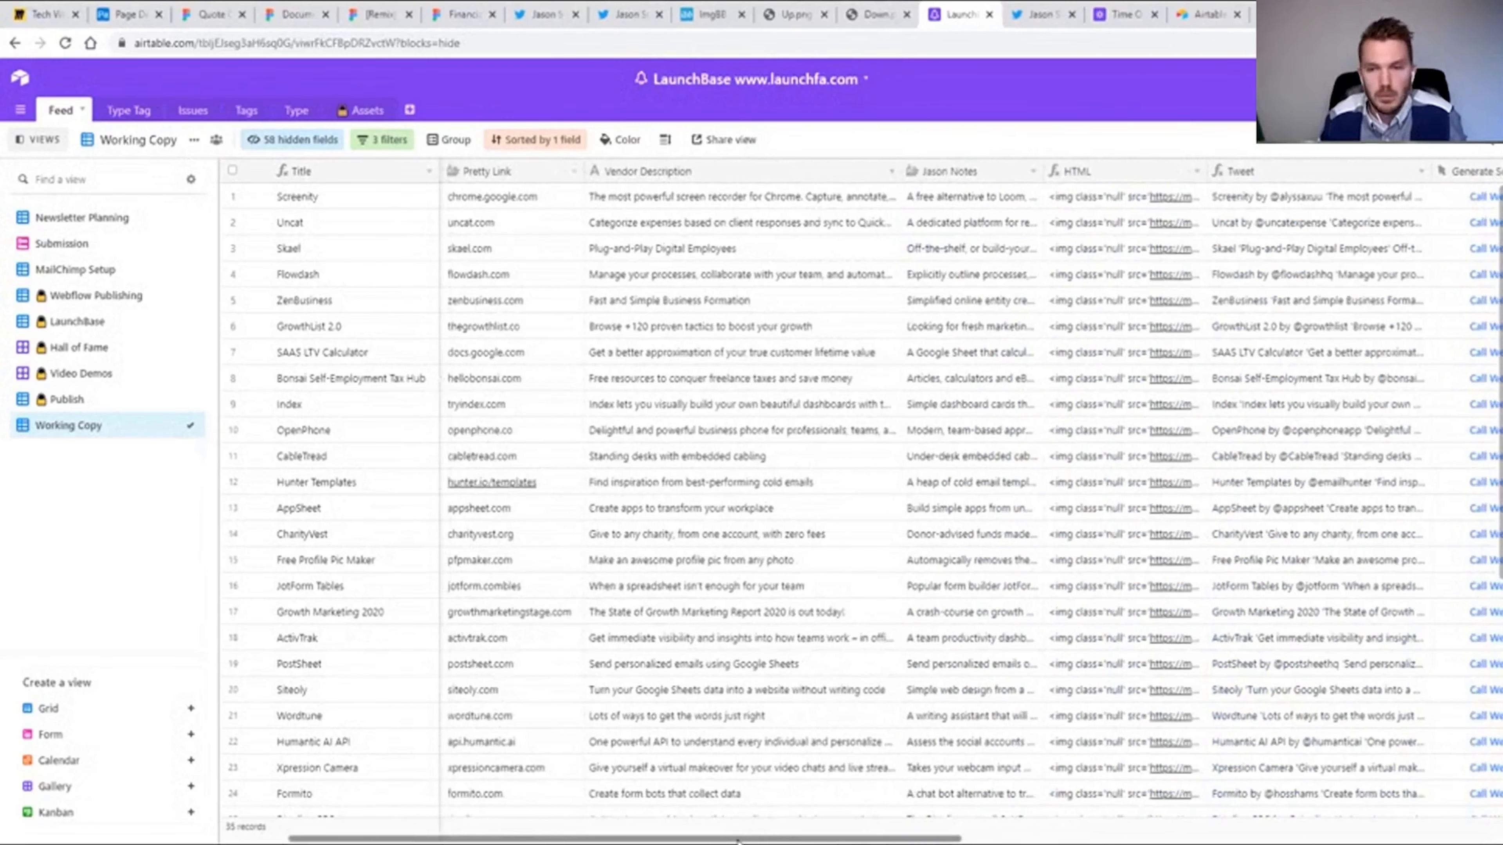
left_click_drag(947, 840, 1185, 837)
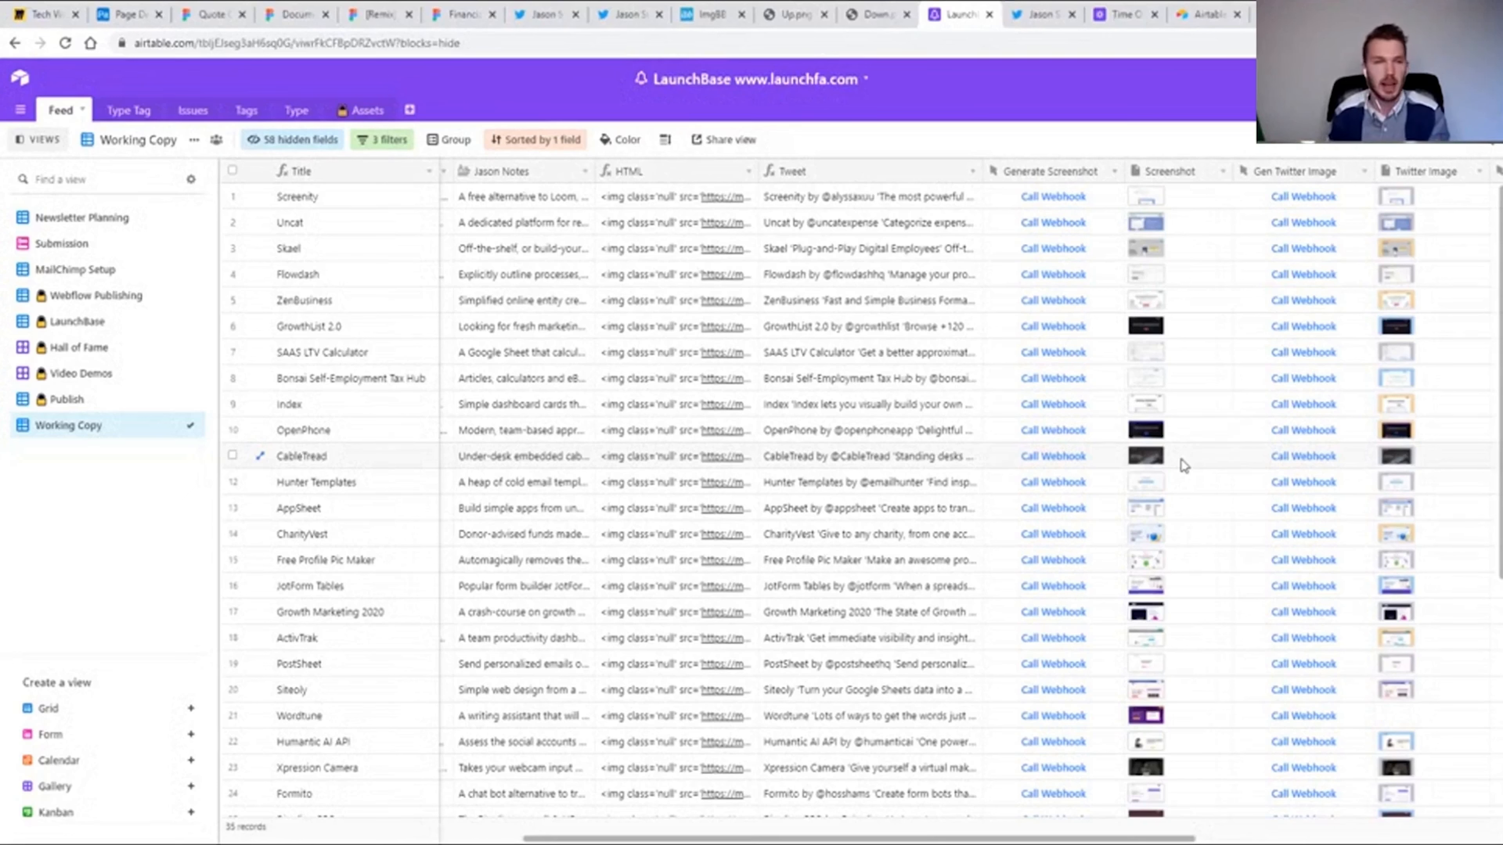
Switch to the Tech Workshop Series board in Miro, dismiss the sharing dialog and show the Exercise frame.
left_click(41, 14)
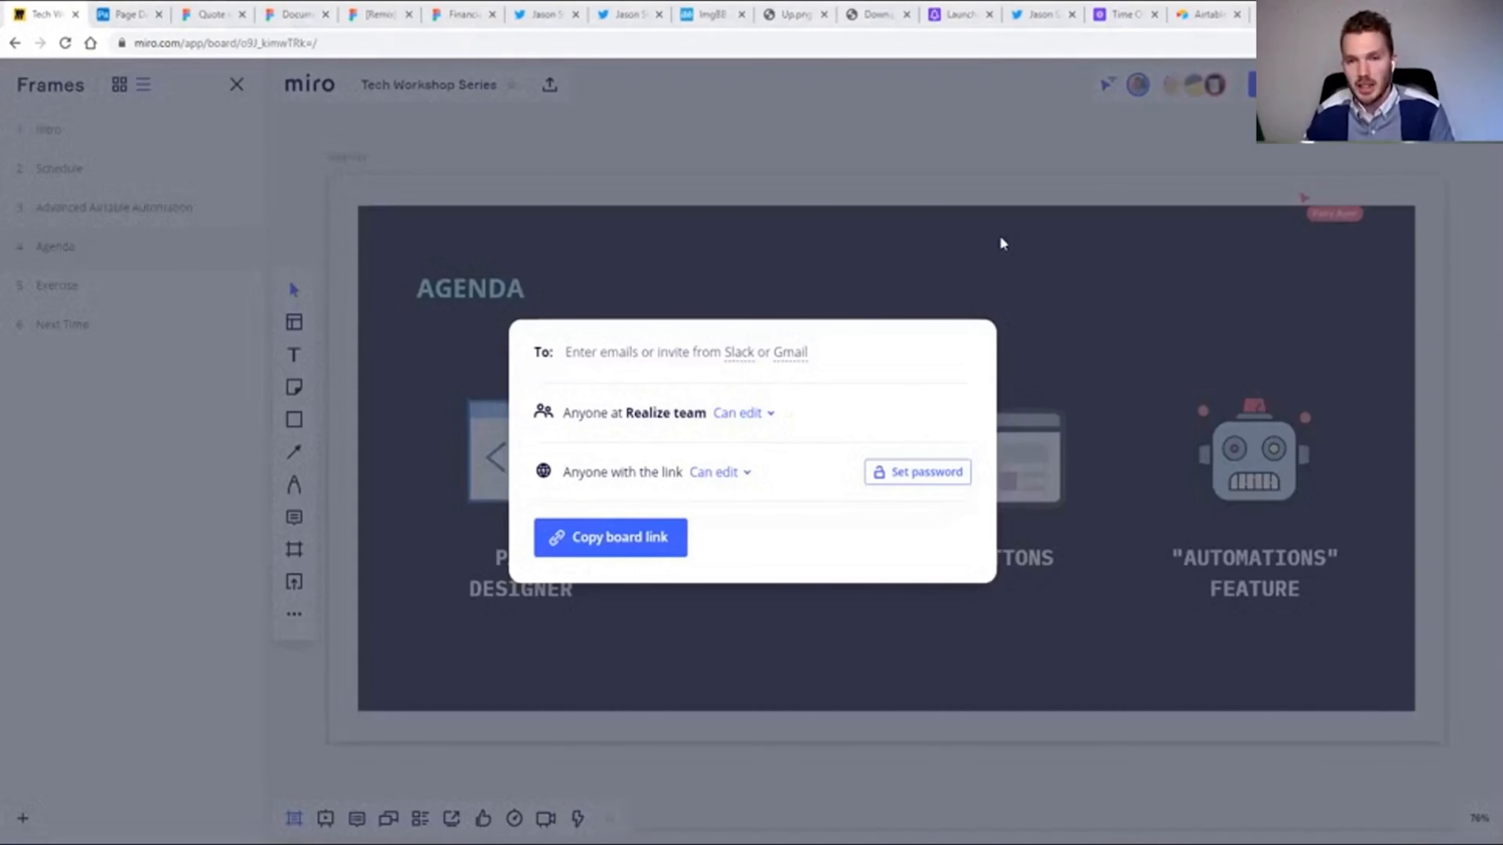
left_click(1000, 232)
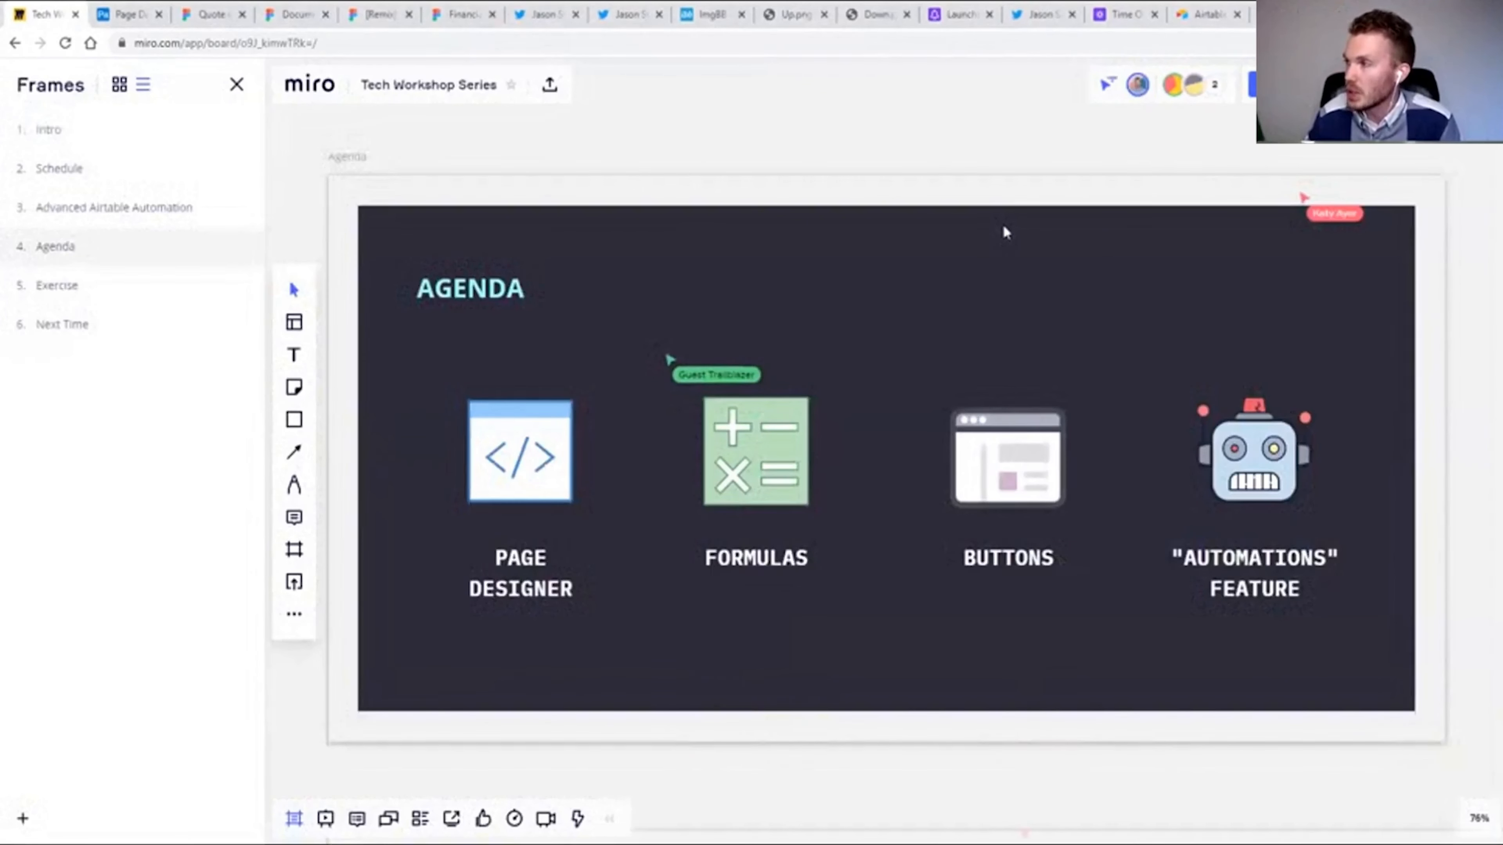
left_click(58, 287)
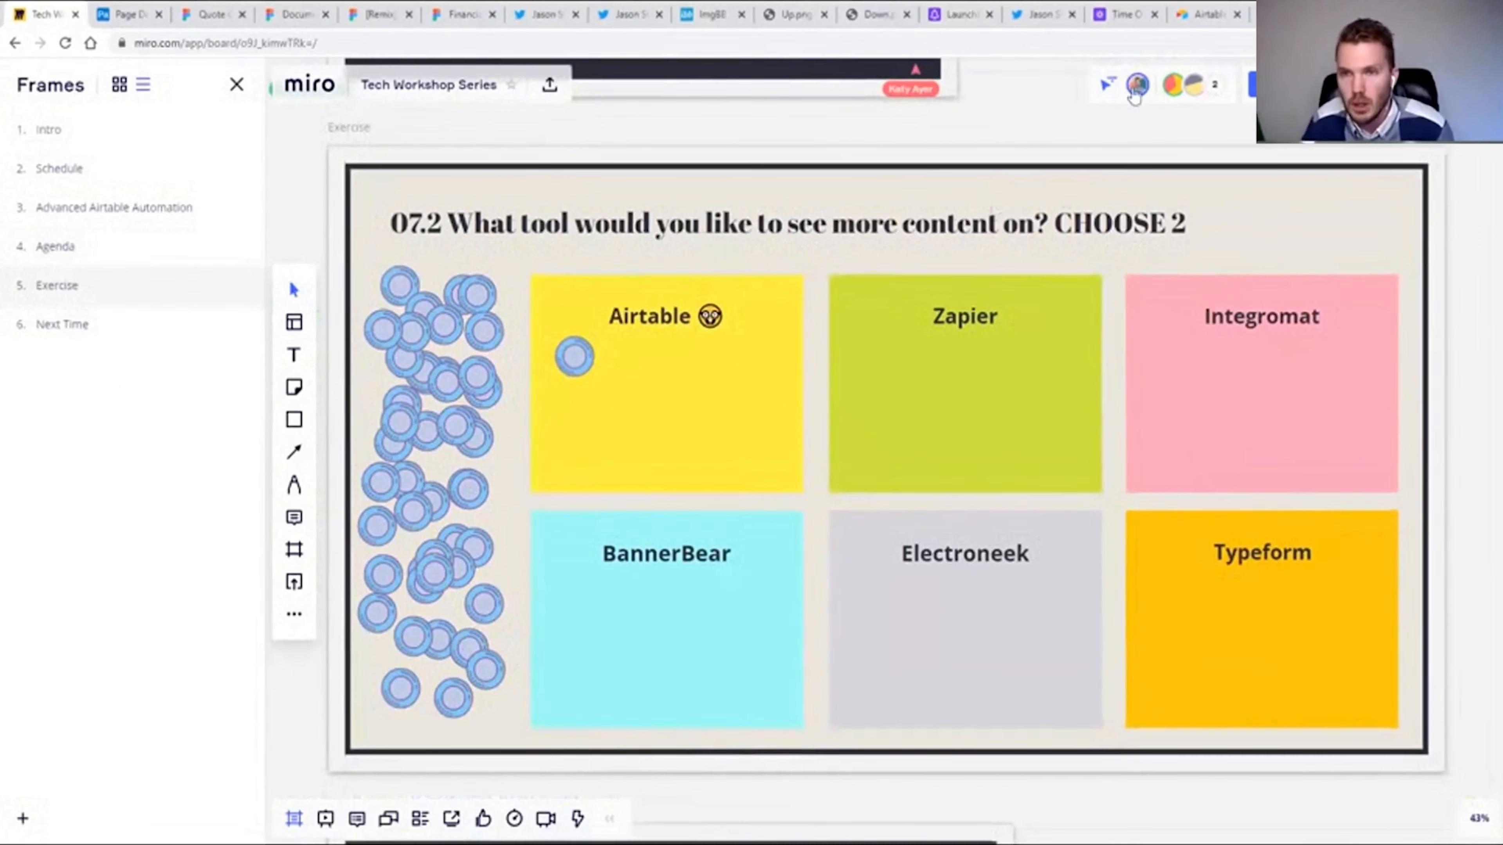
Switch to the Page Designer base in Airtable and leave it for the home page's list of bases.
left_click(122, 14)
left_click(20, 80)
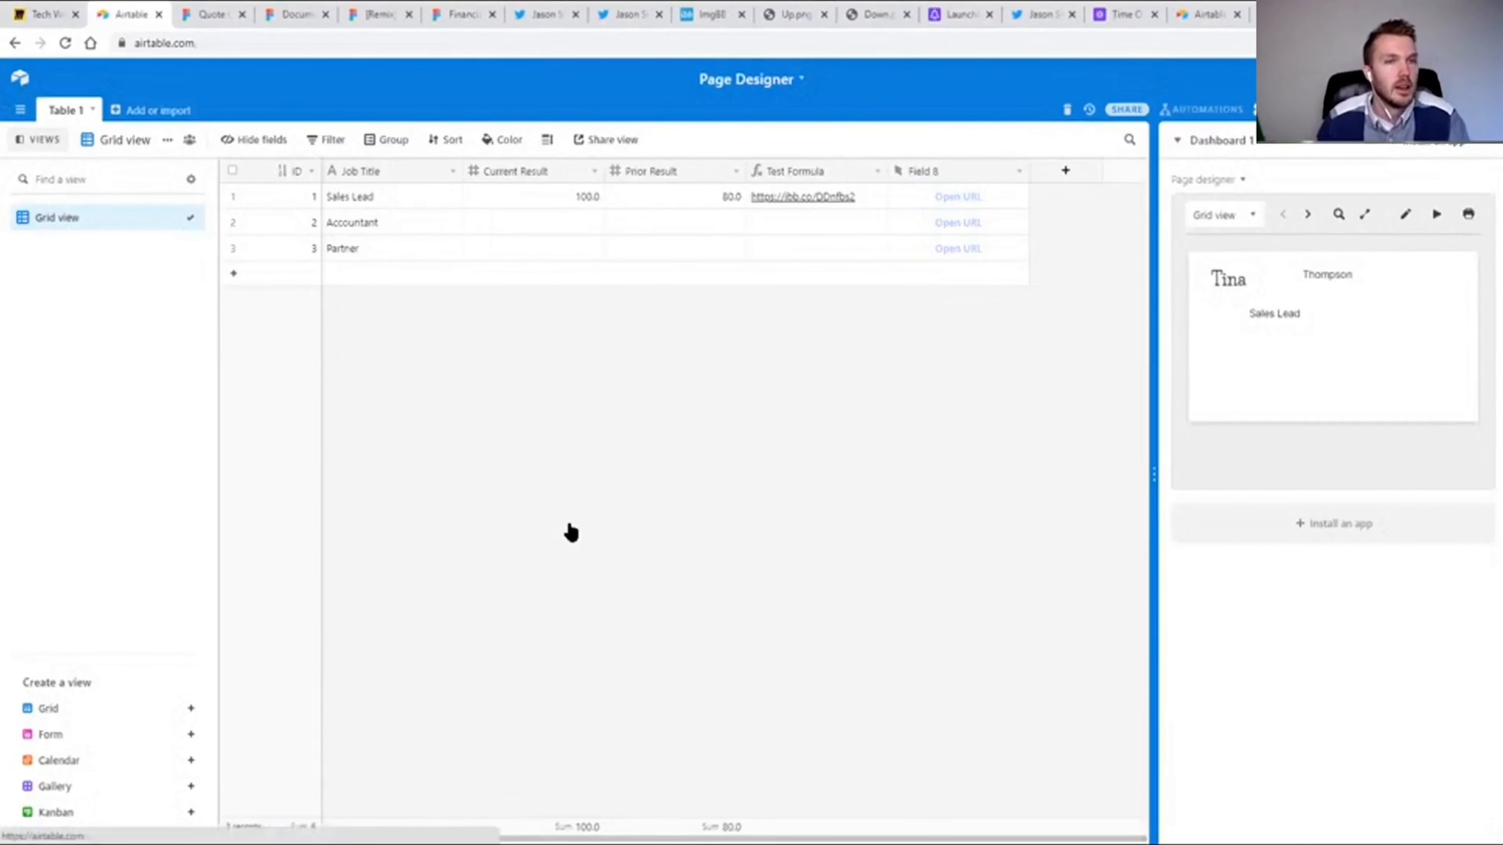
scroll(573, 531, "down", 6)
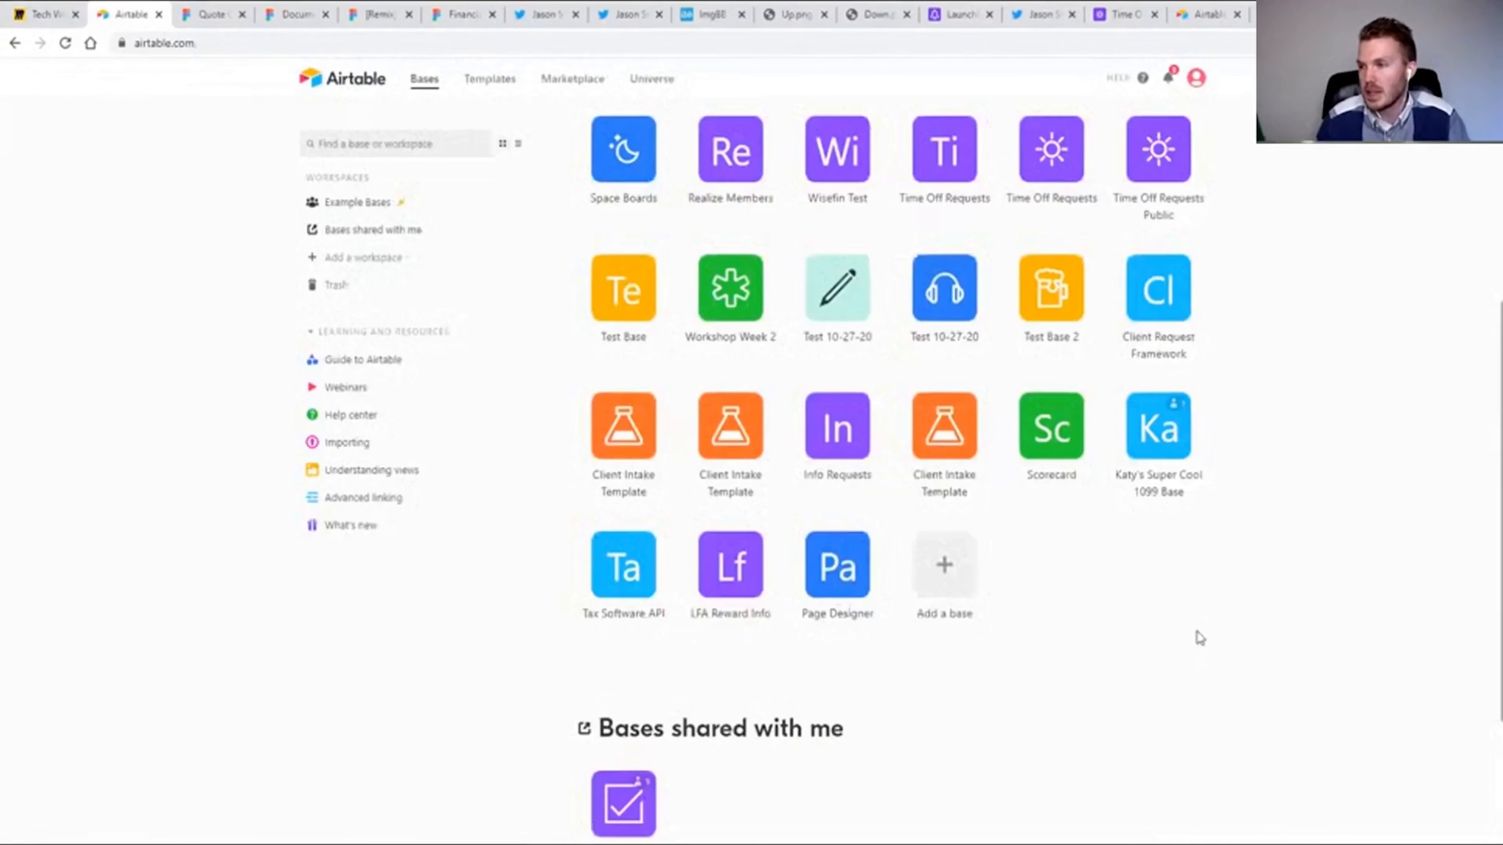
Create a base from scratch, name it Thing Requests and open it.
left_click(989, 601)
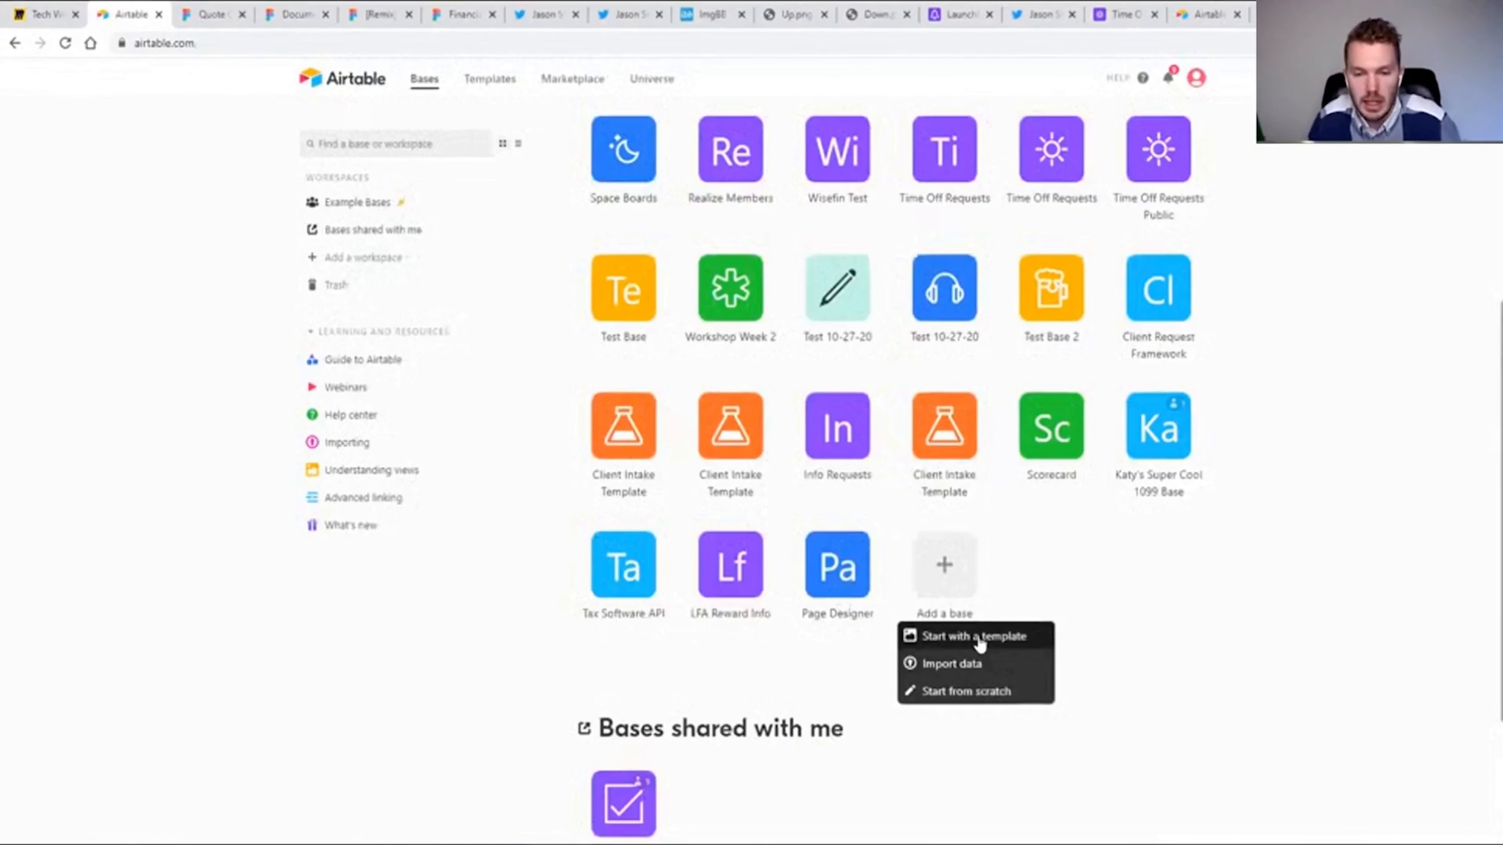
left_click(994, 641)
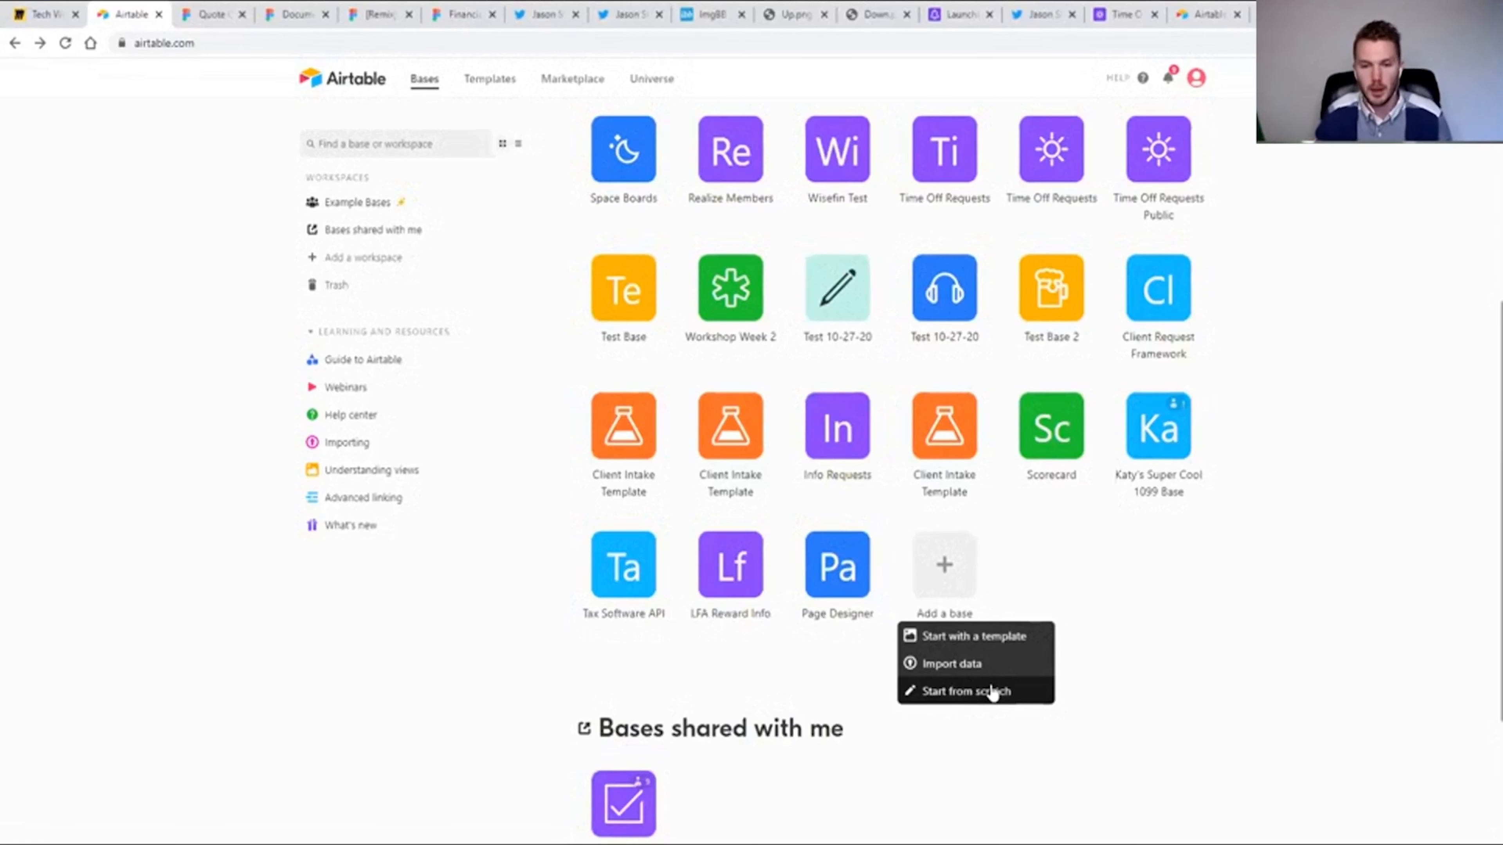
left_click(1006, 691)
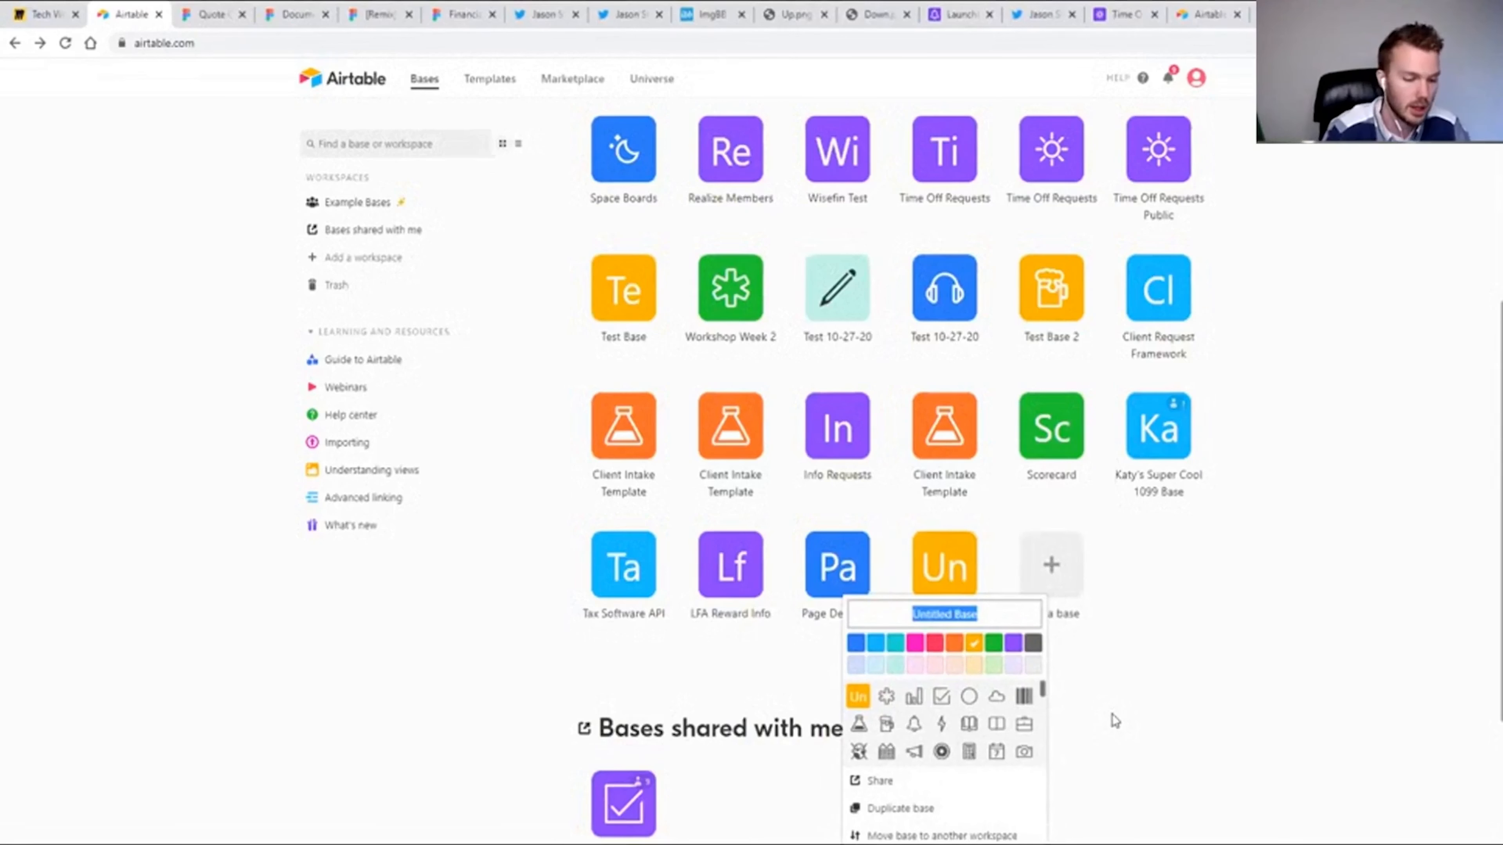
type("Thing Requests")
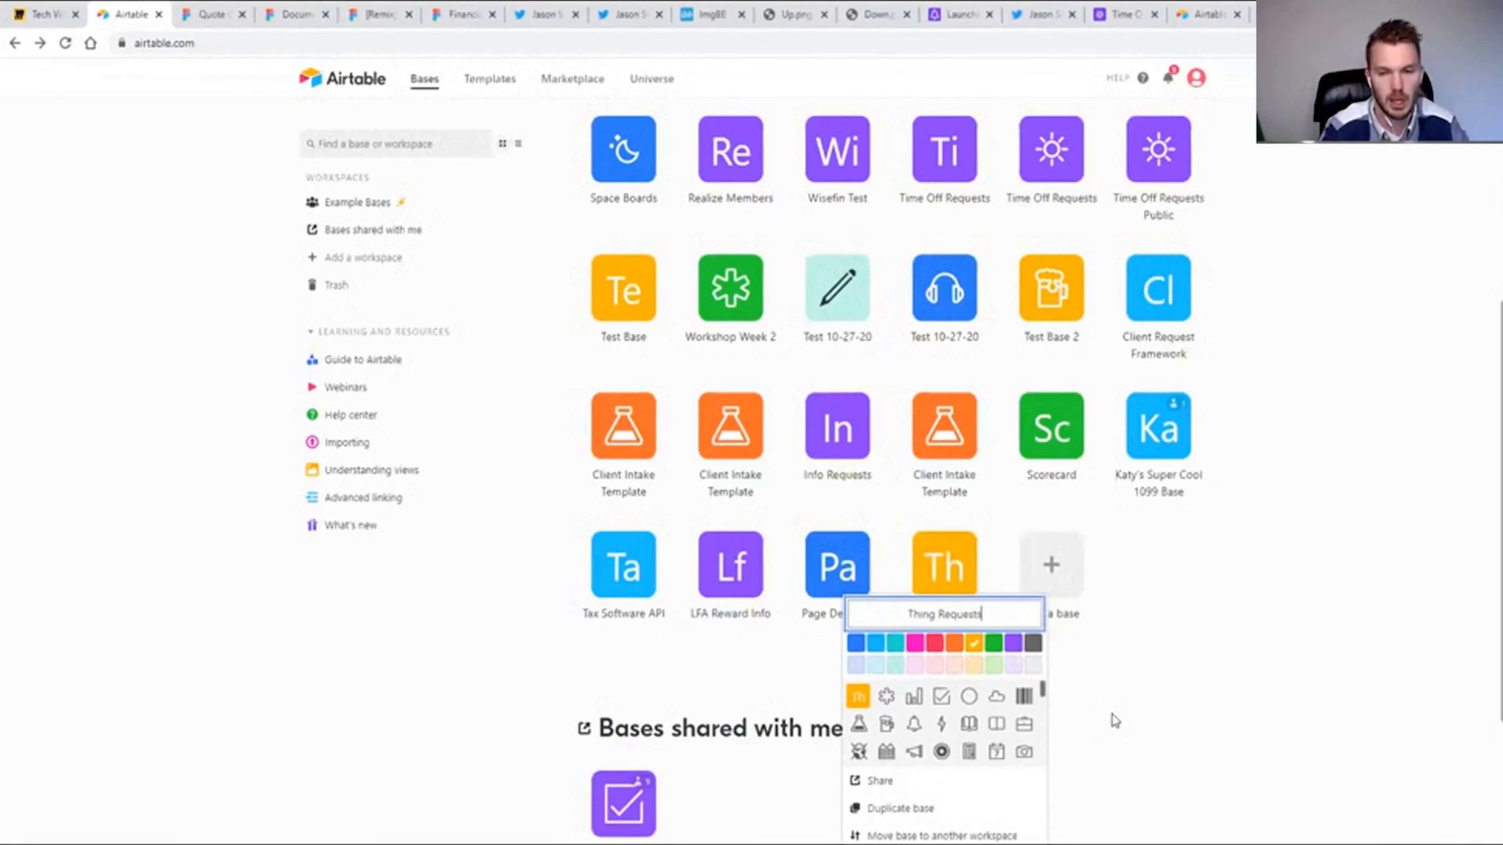
key("Return")
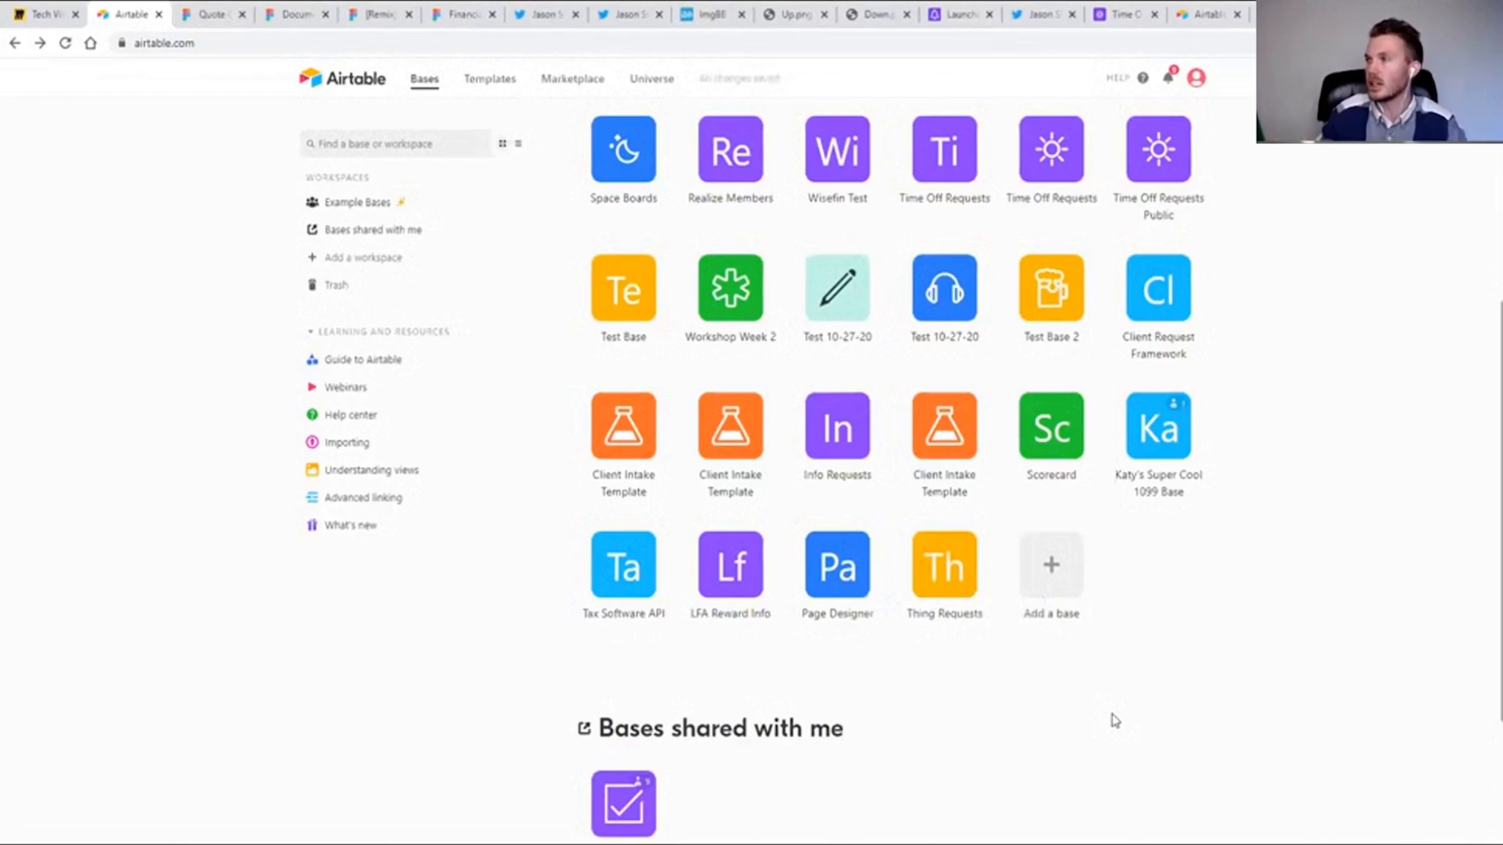
left_click(947, 565)
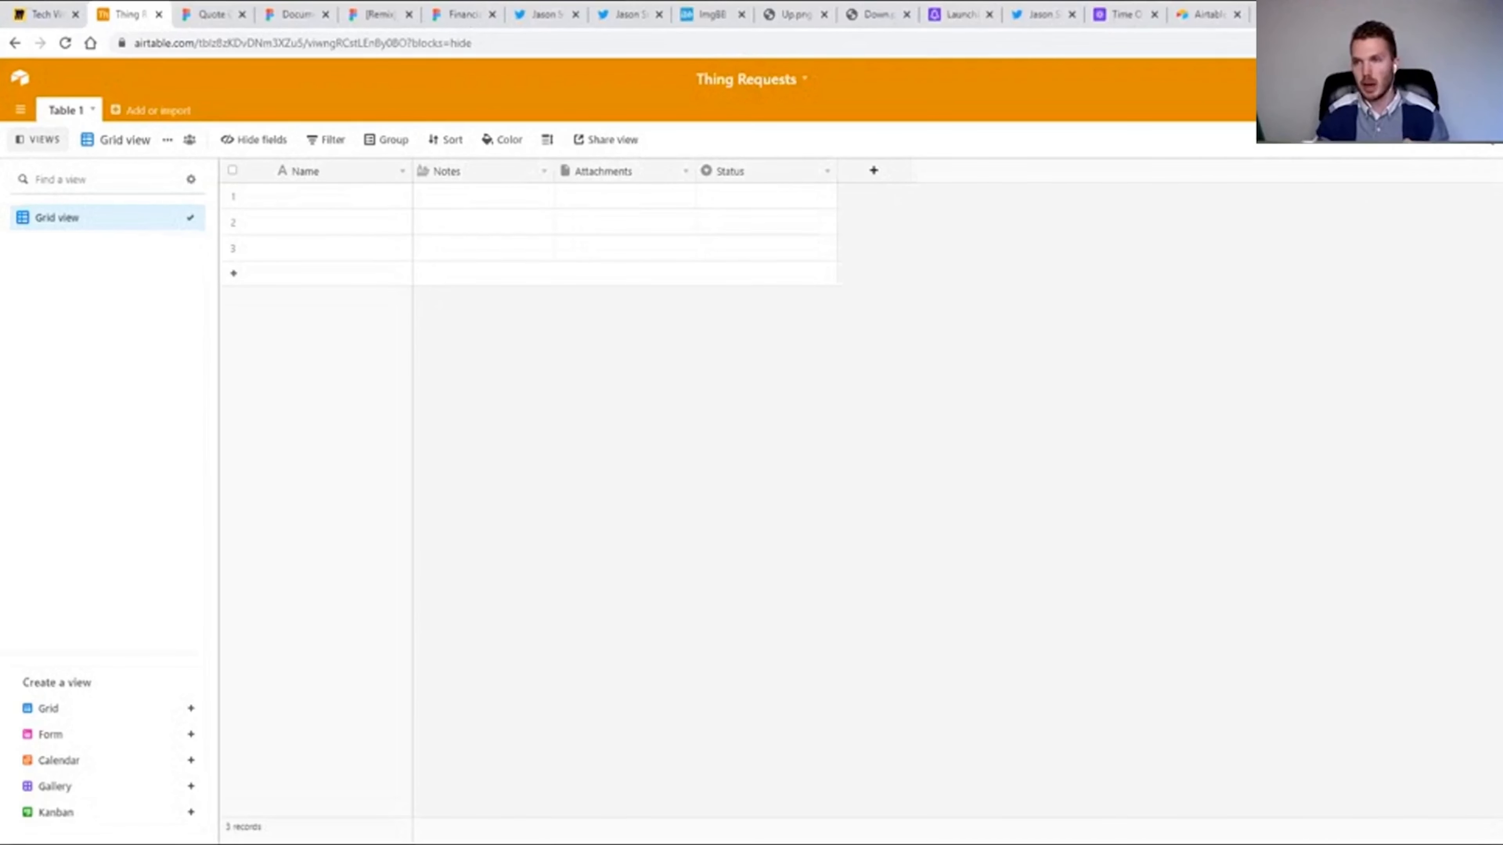
Start an automation in the Thing Requests base with the trigger When record matches conditions and an Airtable Update record action.
left_click(1399, 109)
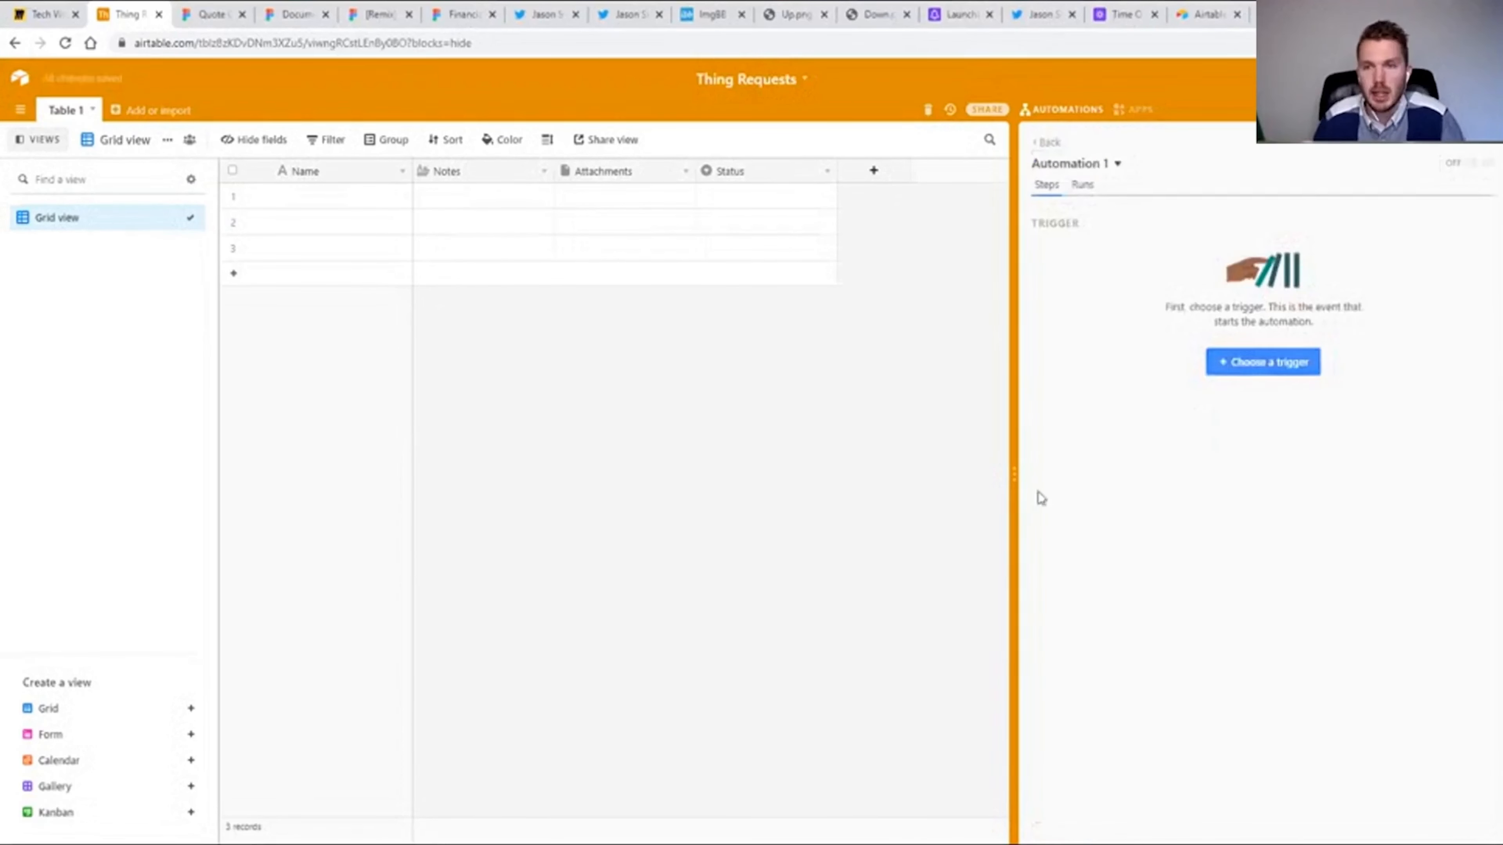
left_click(1243, 379)
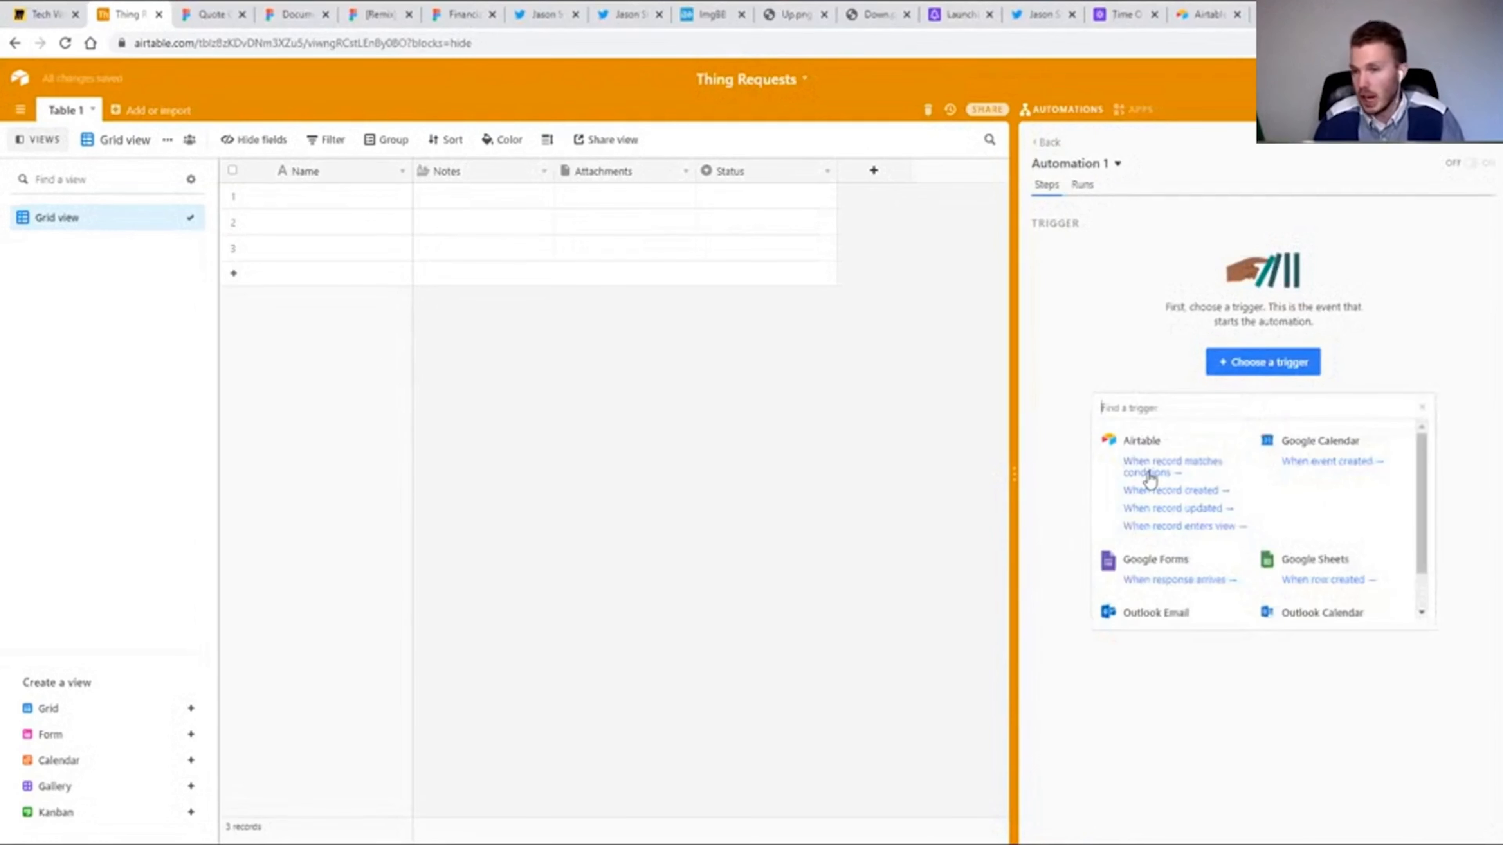
left_click(1149, 478)
left_click(1259, 610)
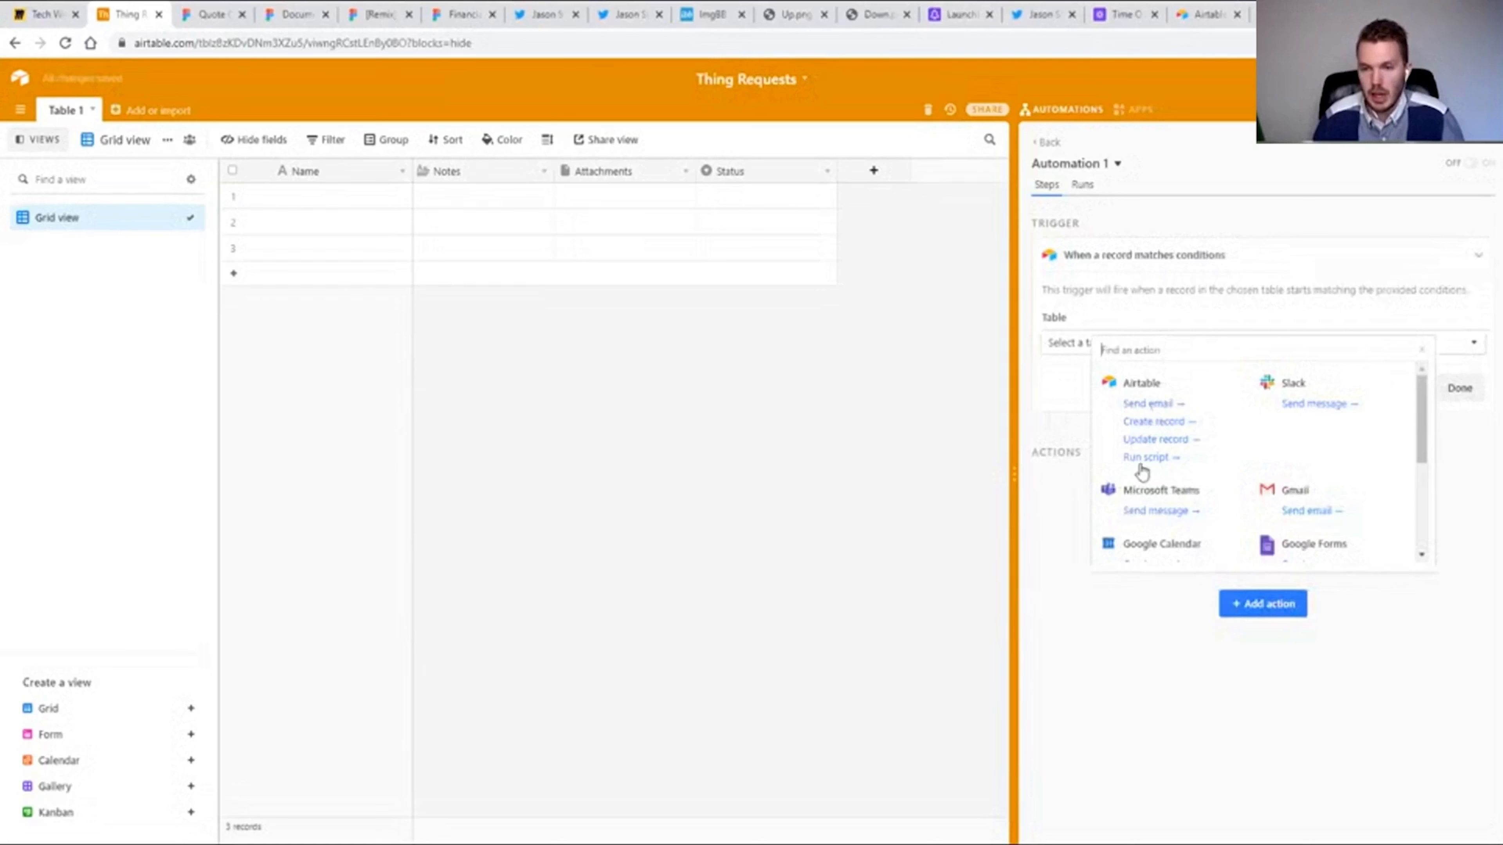
left_click(1154, 439)
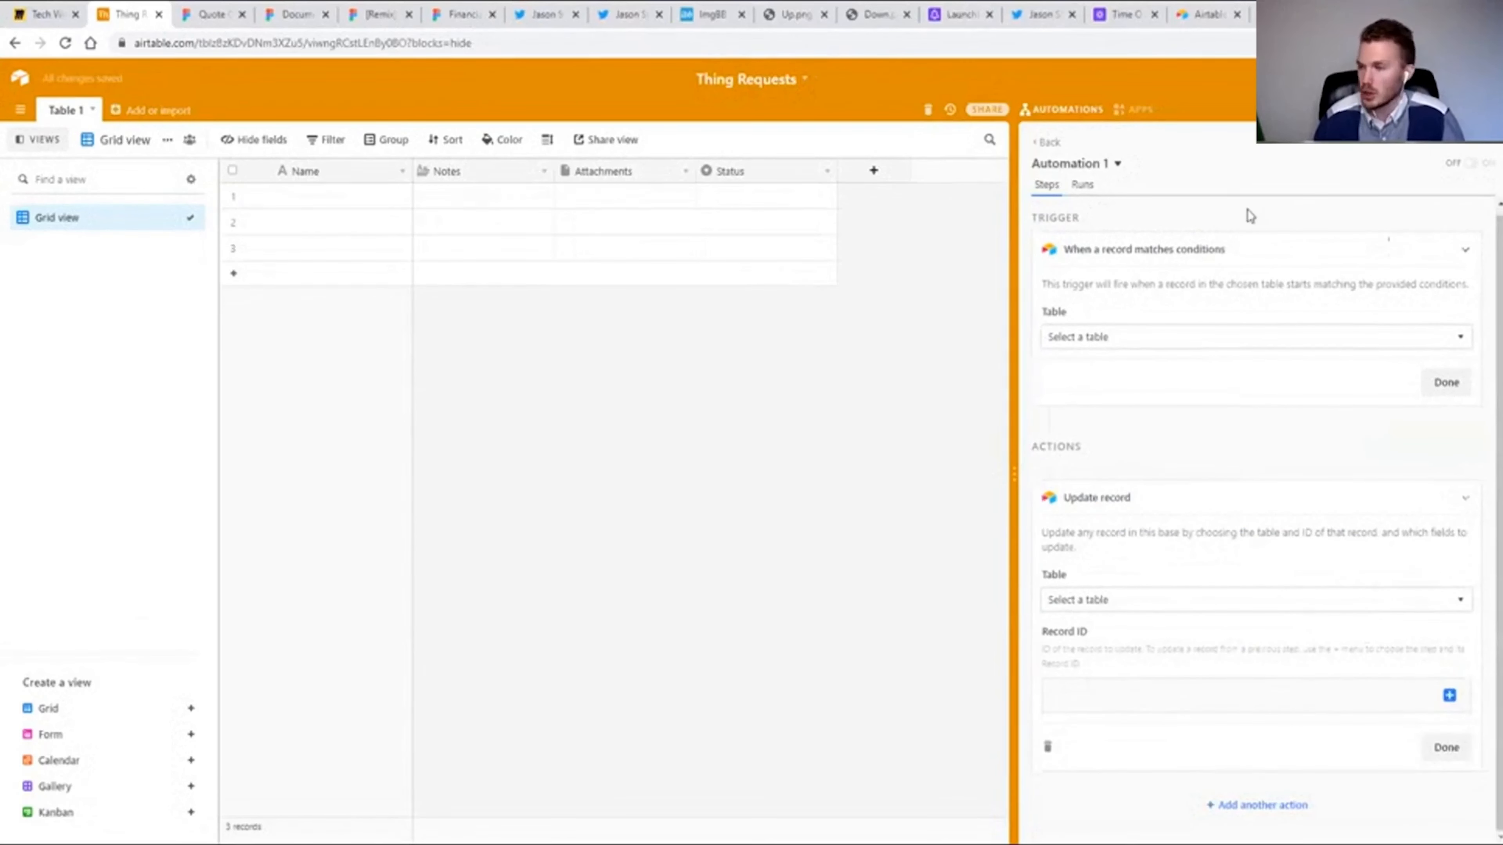
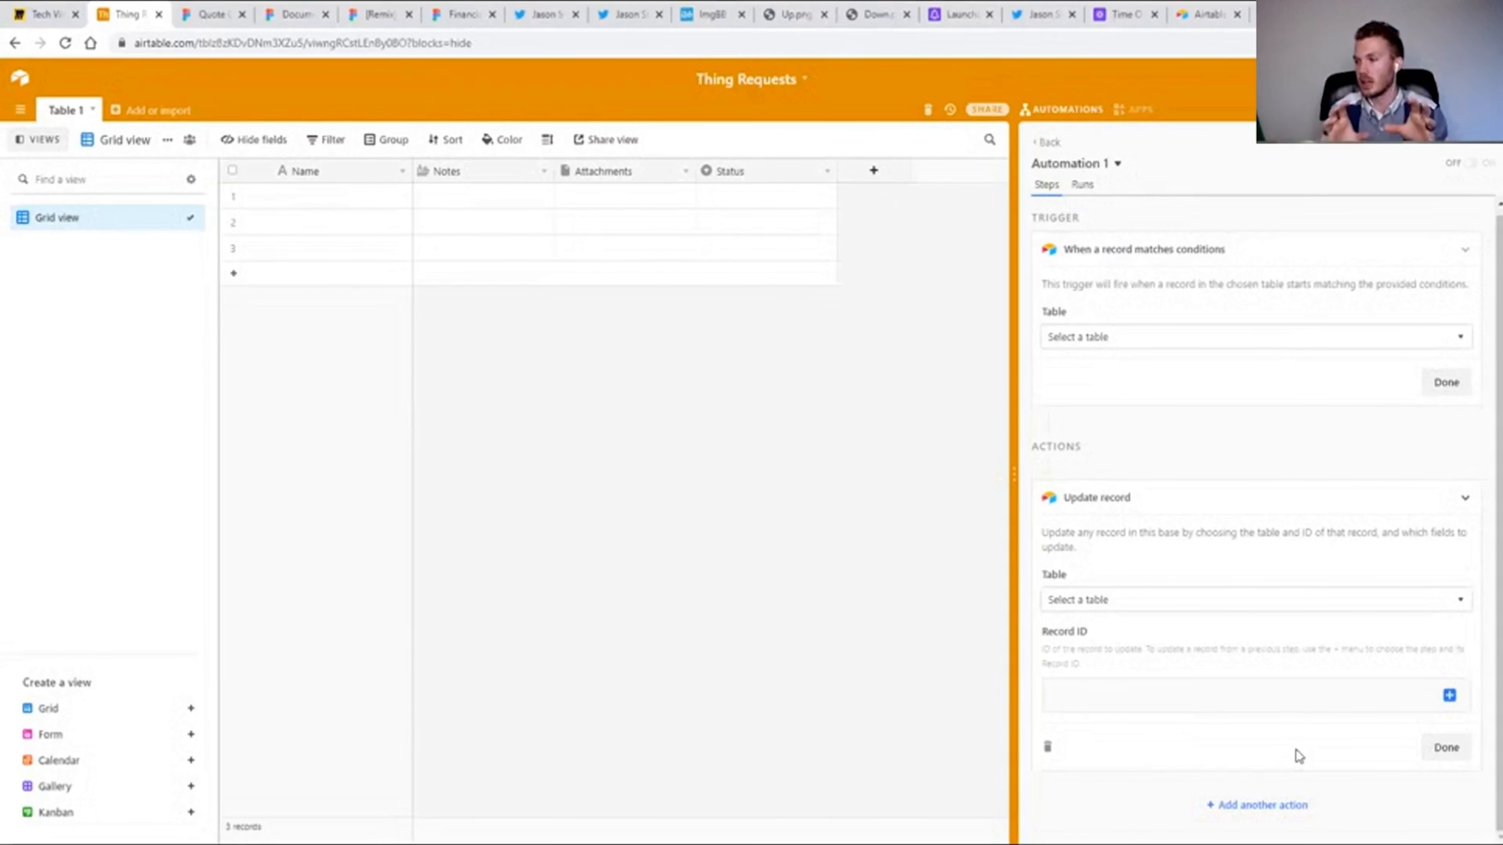
Close the automation setup and rename the table's primary field to Date, changing its type to Date.
left_click(1063, 110)
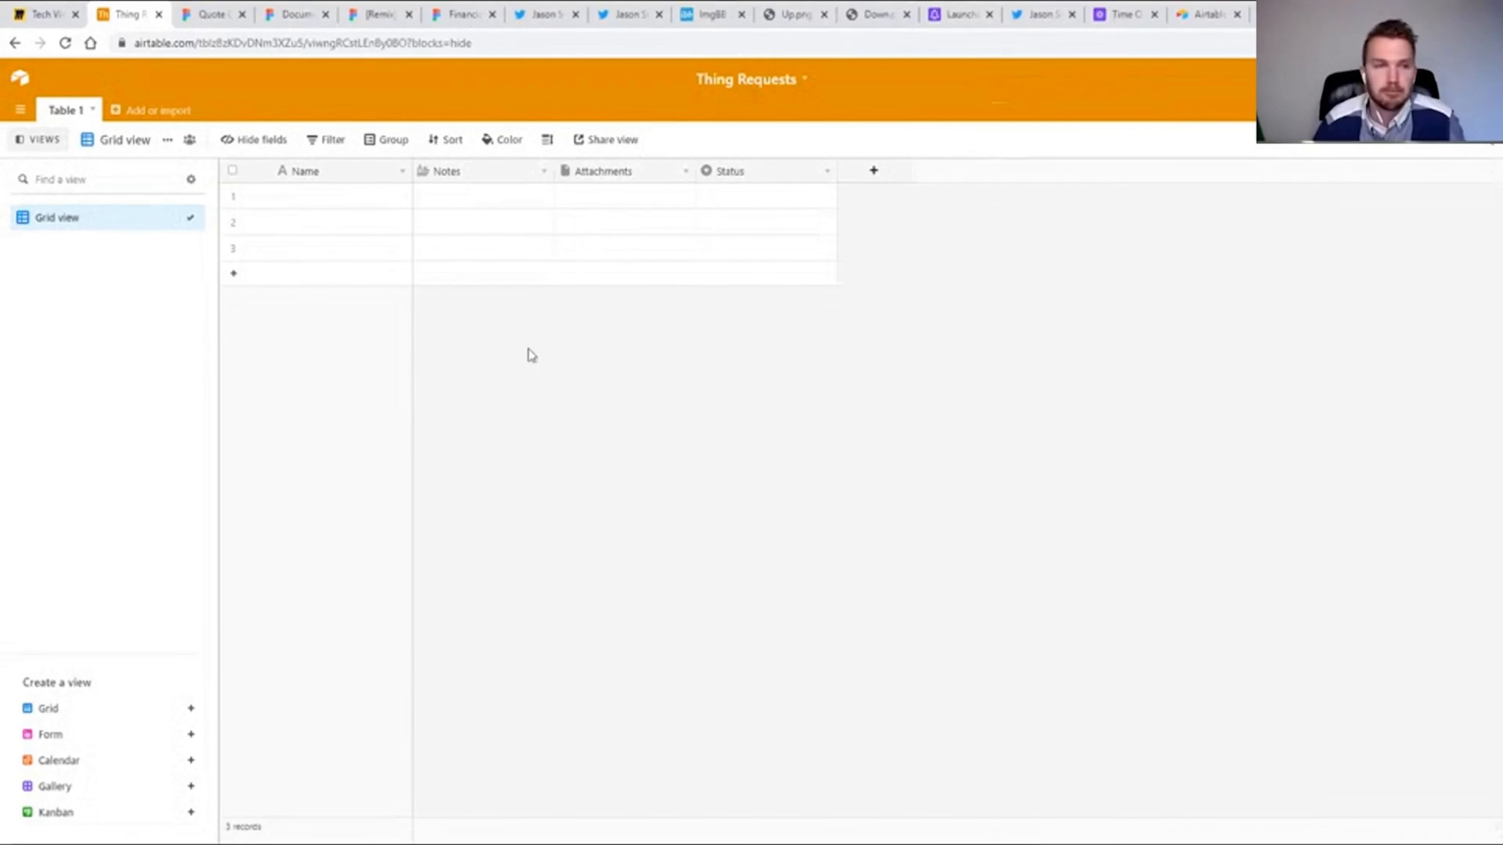
double_click(320, 176)
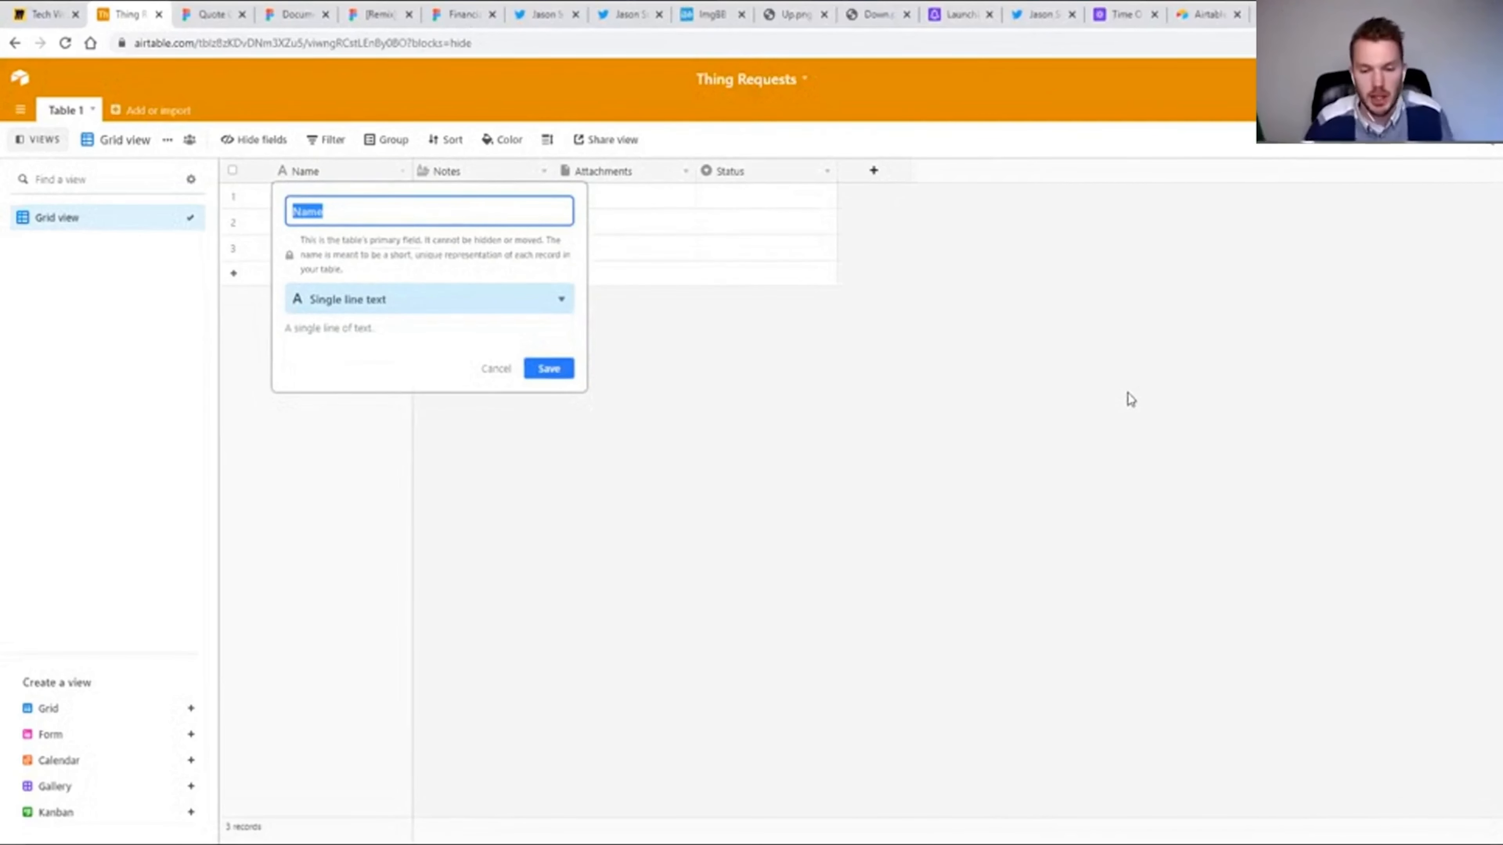
type("Date")
key("Tab")
key("Tab")
key("Tab")
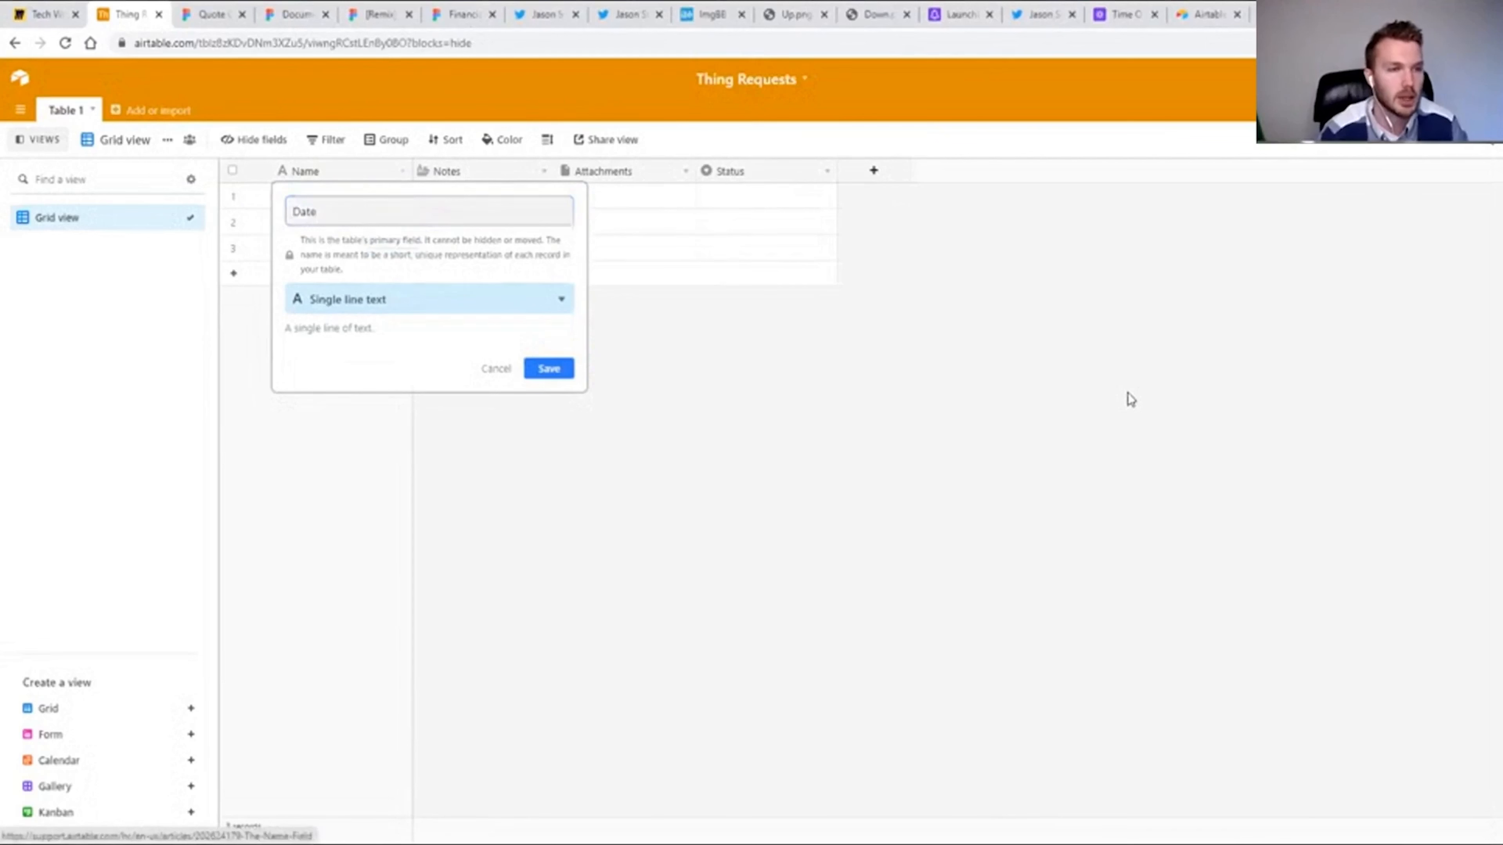
type("dat")
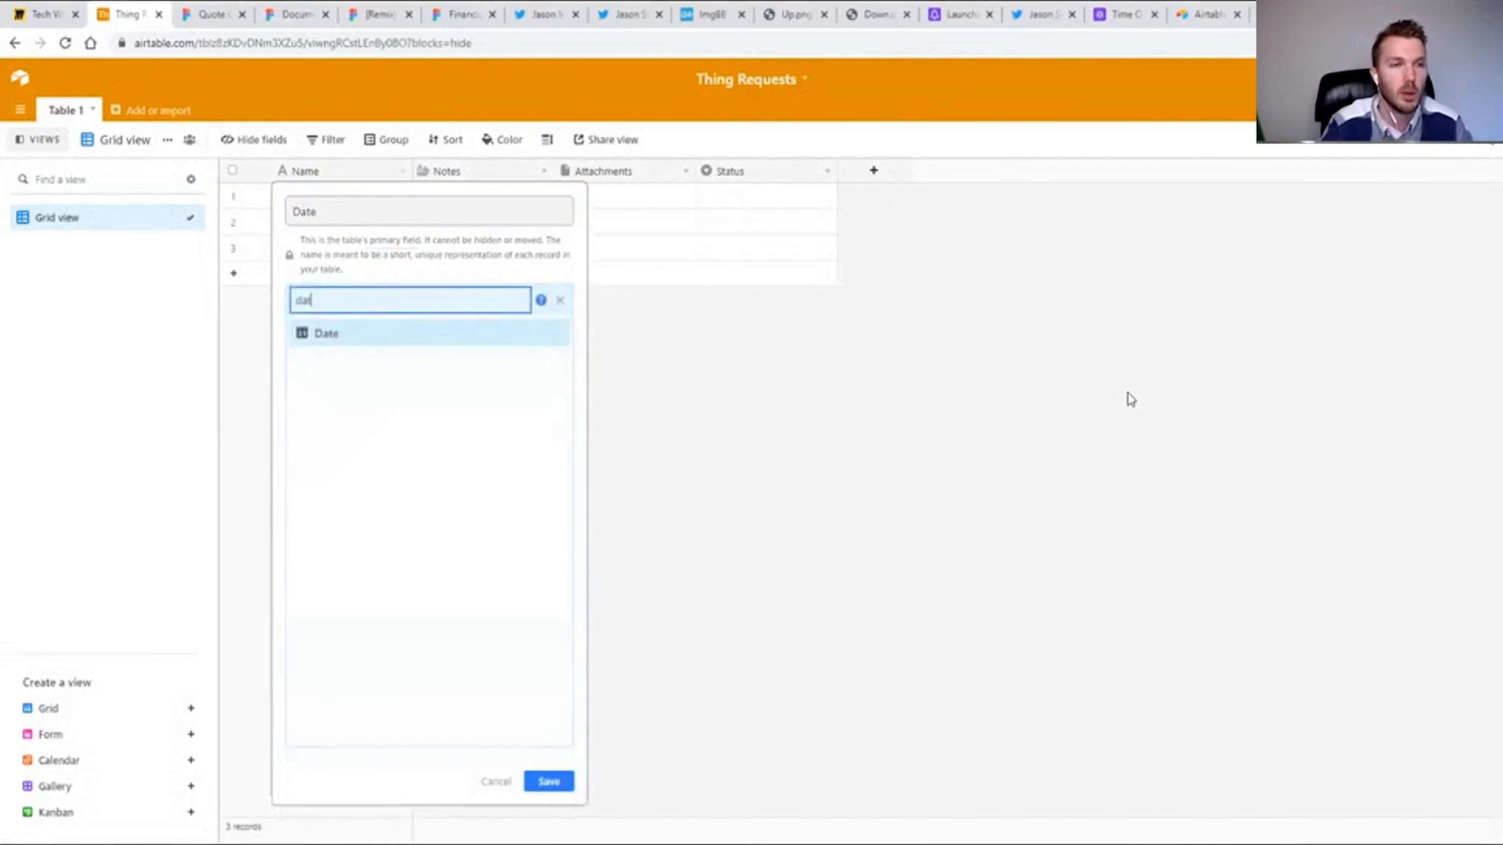
key("Return")
left_click(538, 437)
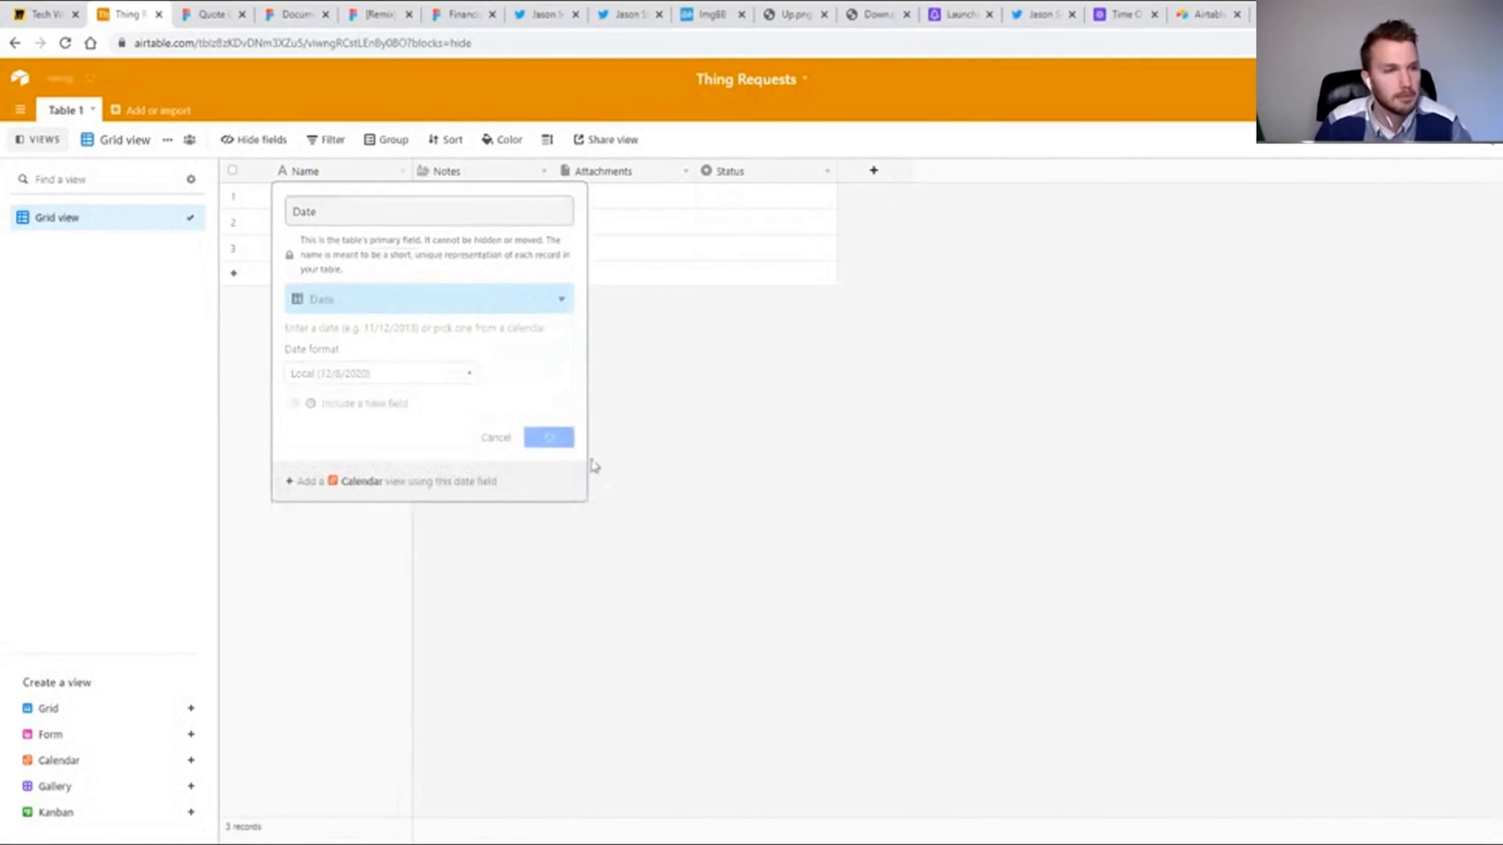
Rename the table as Things, remove the Notes, Attachments and Status fields, and slightly narrow the Date column.
double_click(63, 110)
type("Thing")
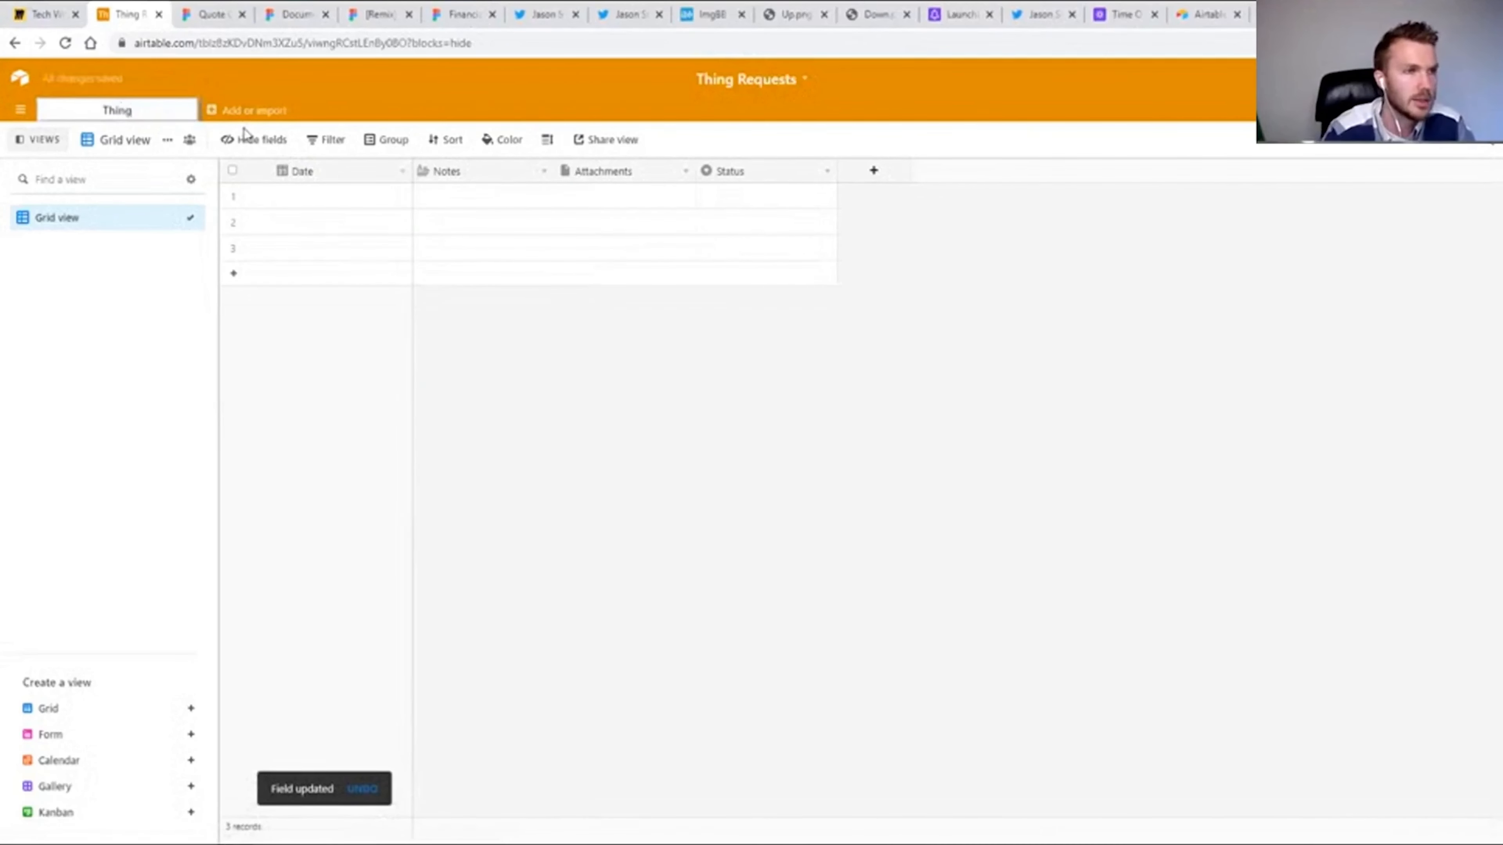
type("s")
key("Return")
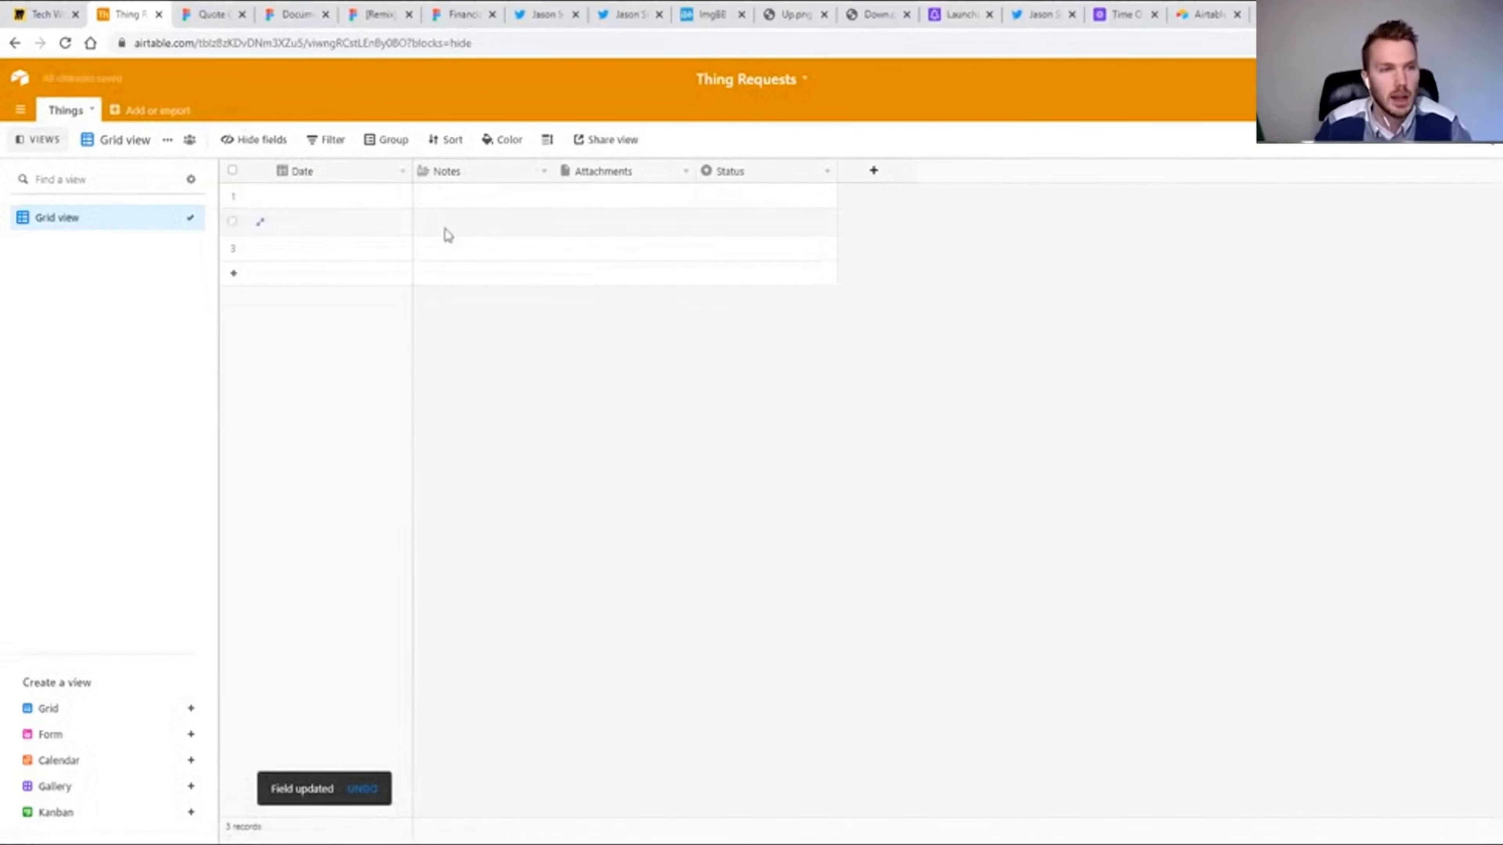
left_click_drag(410, 170, 391, 170)
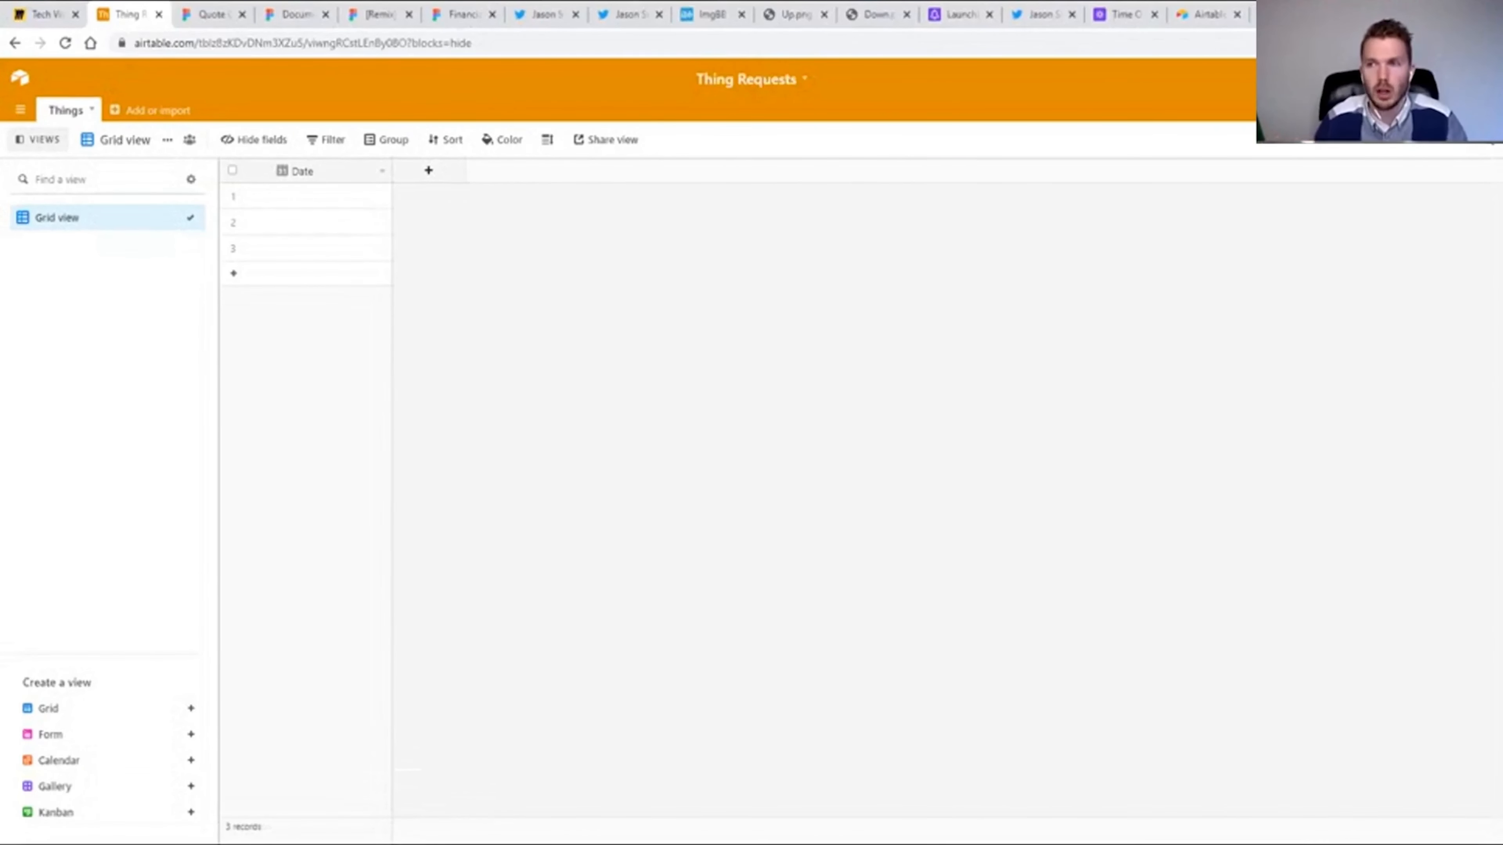
Search the app marketplace for "doc" and install the Description app in the base.
left_click(1386, 177)
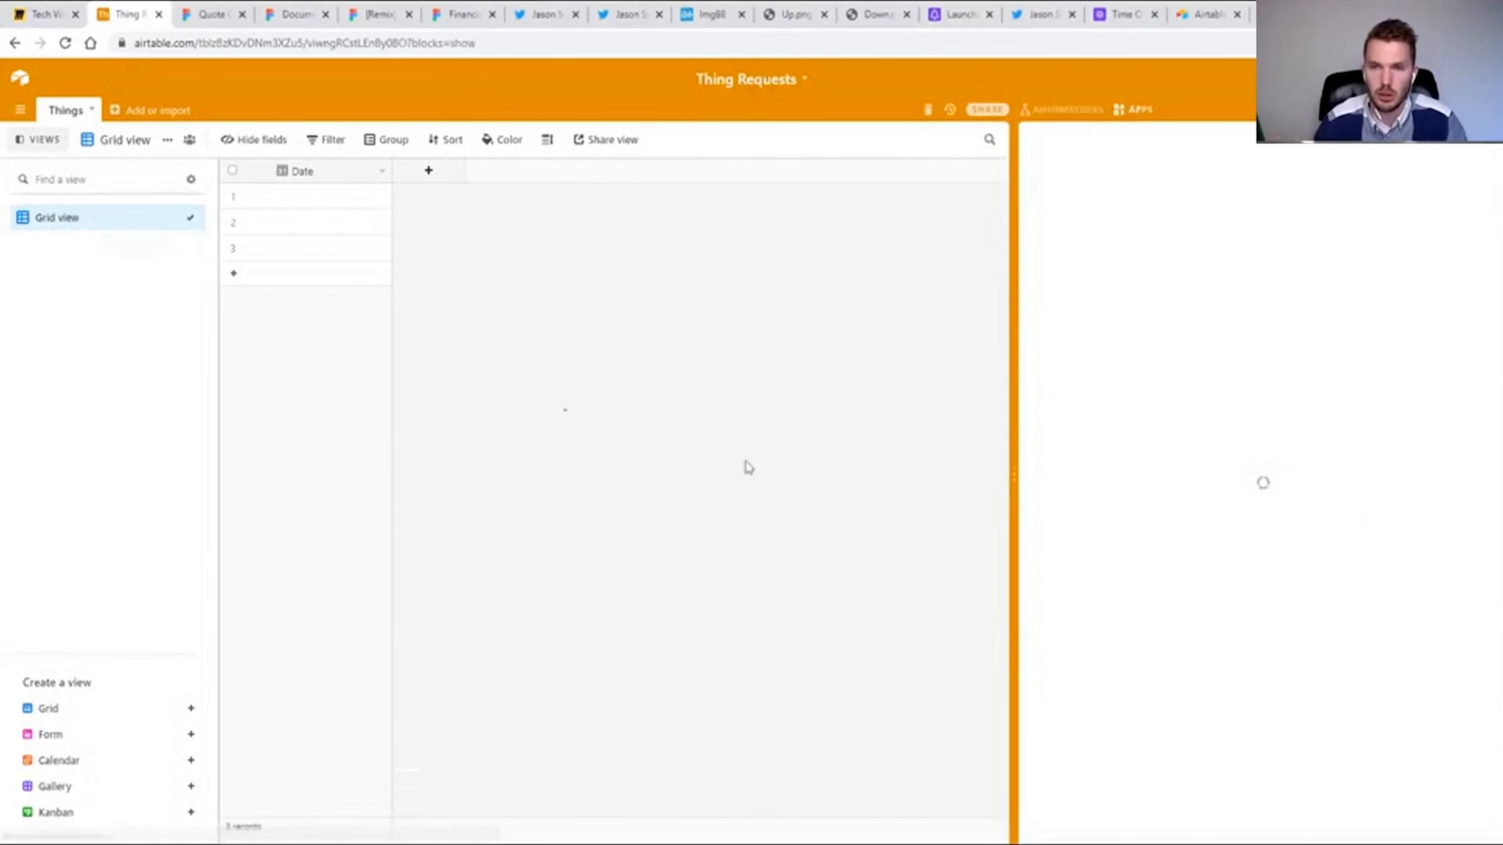
left_click(1264, 618)
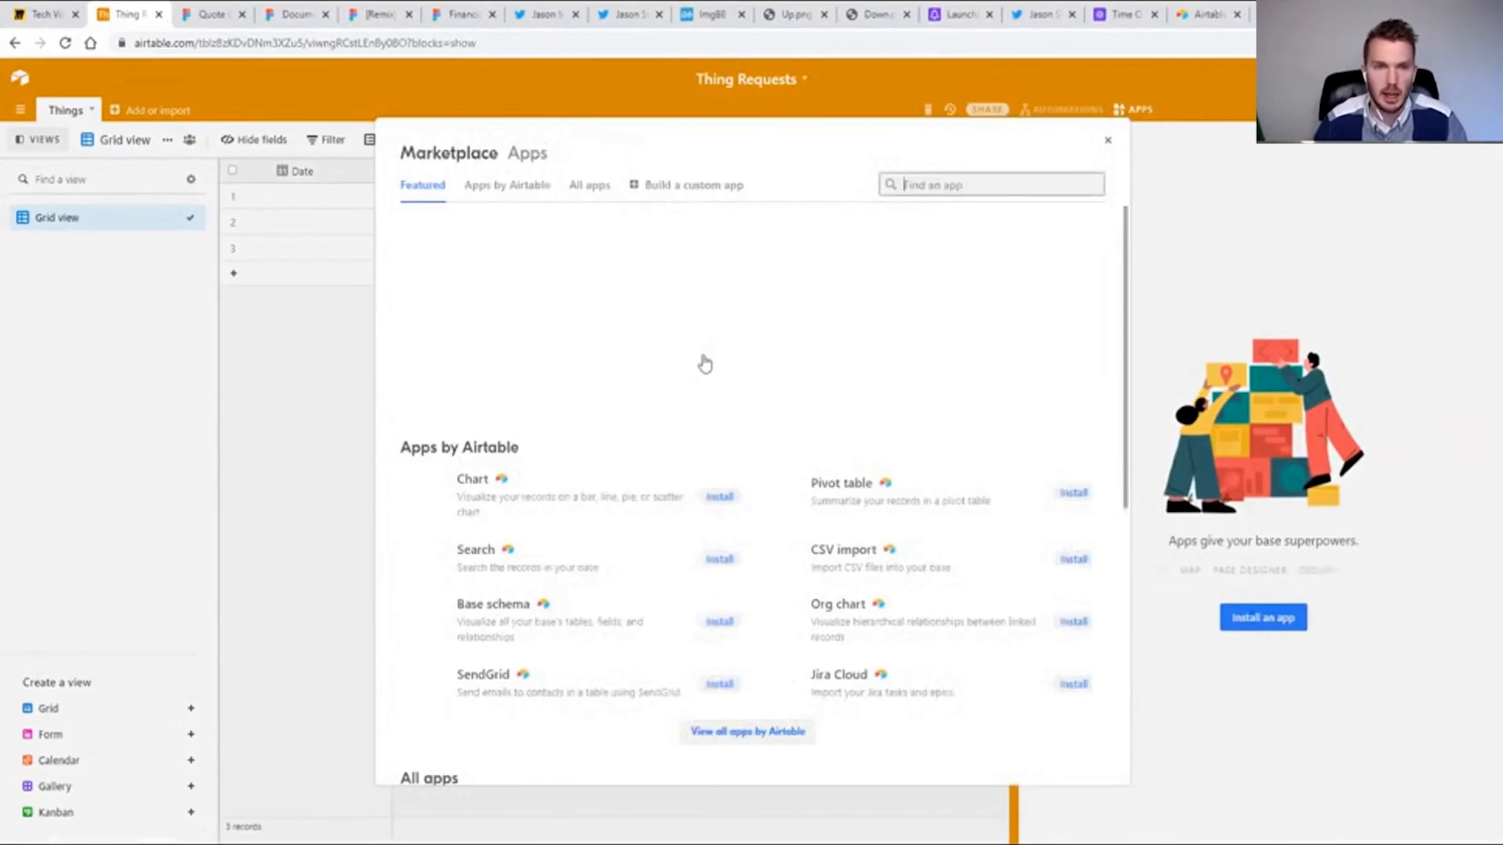
type("desc")
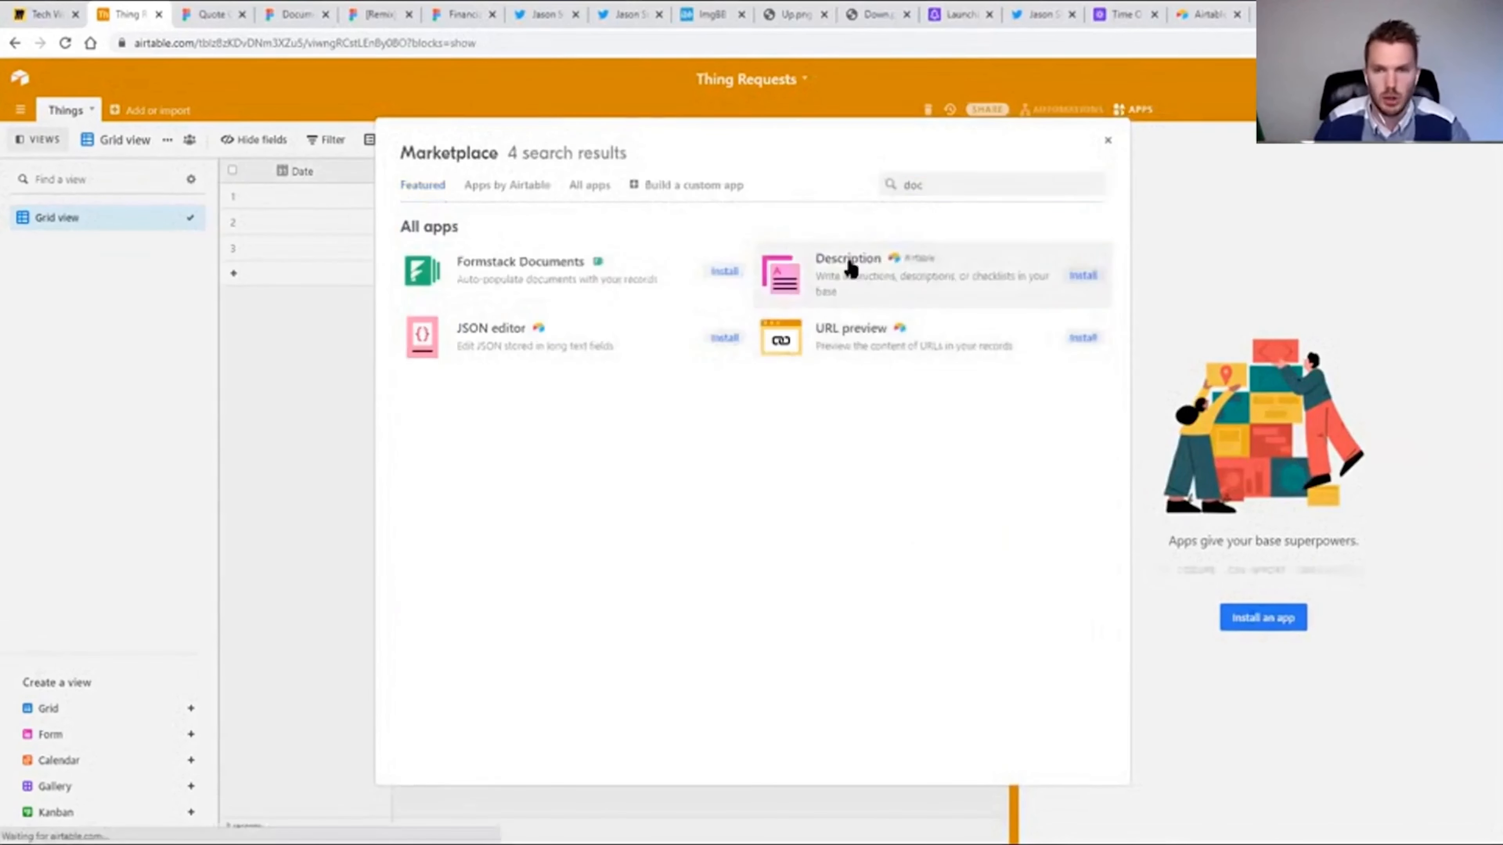
left_click(849, 269)
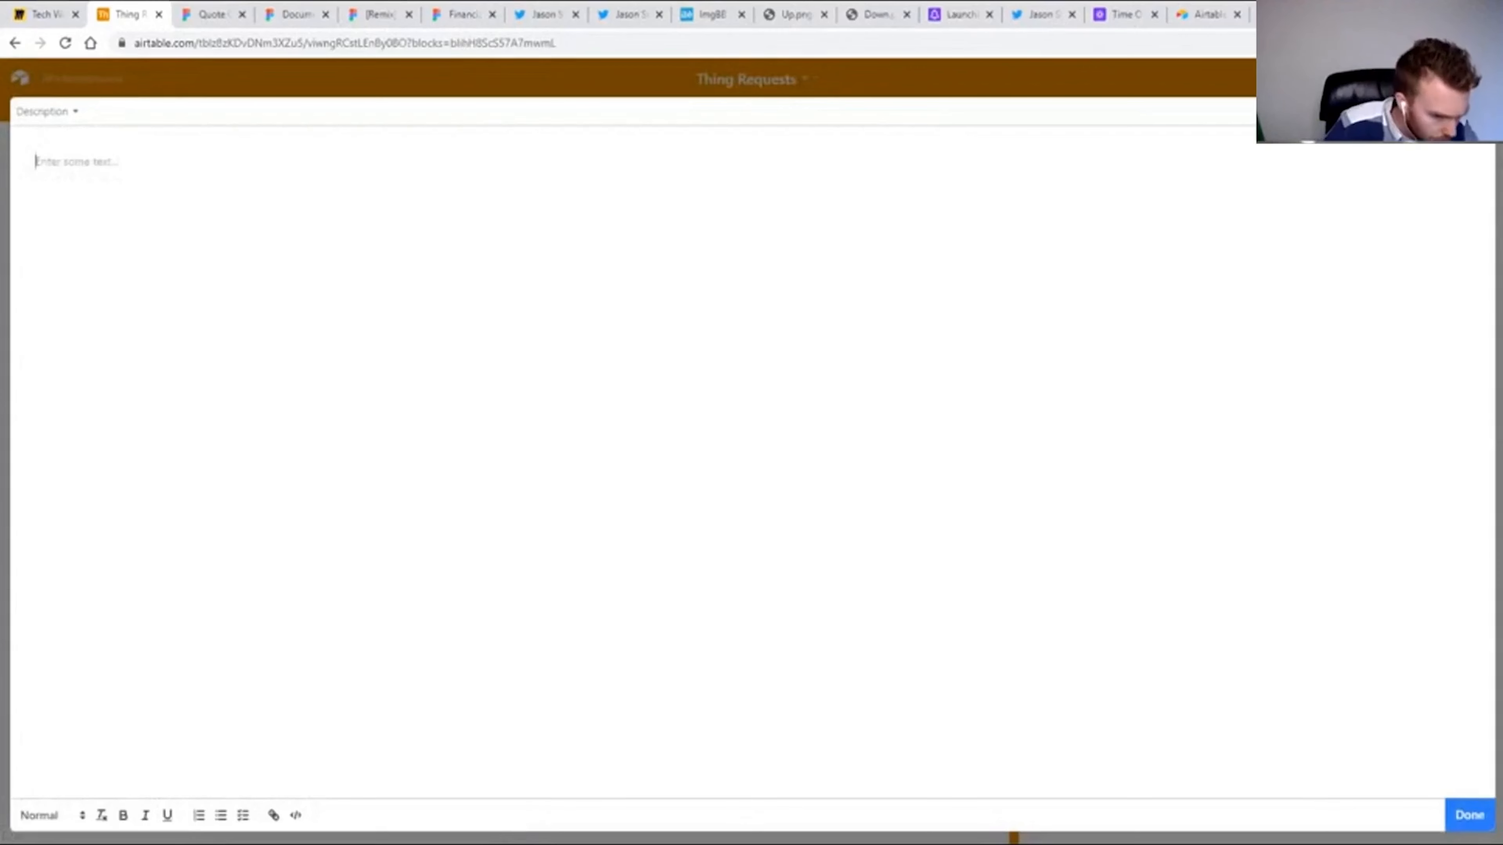
Start a checklist with the items "Prevent them from submitting duplicate entries" and "Prevent them from using the wrong date".
left_click(242, 816)
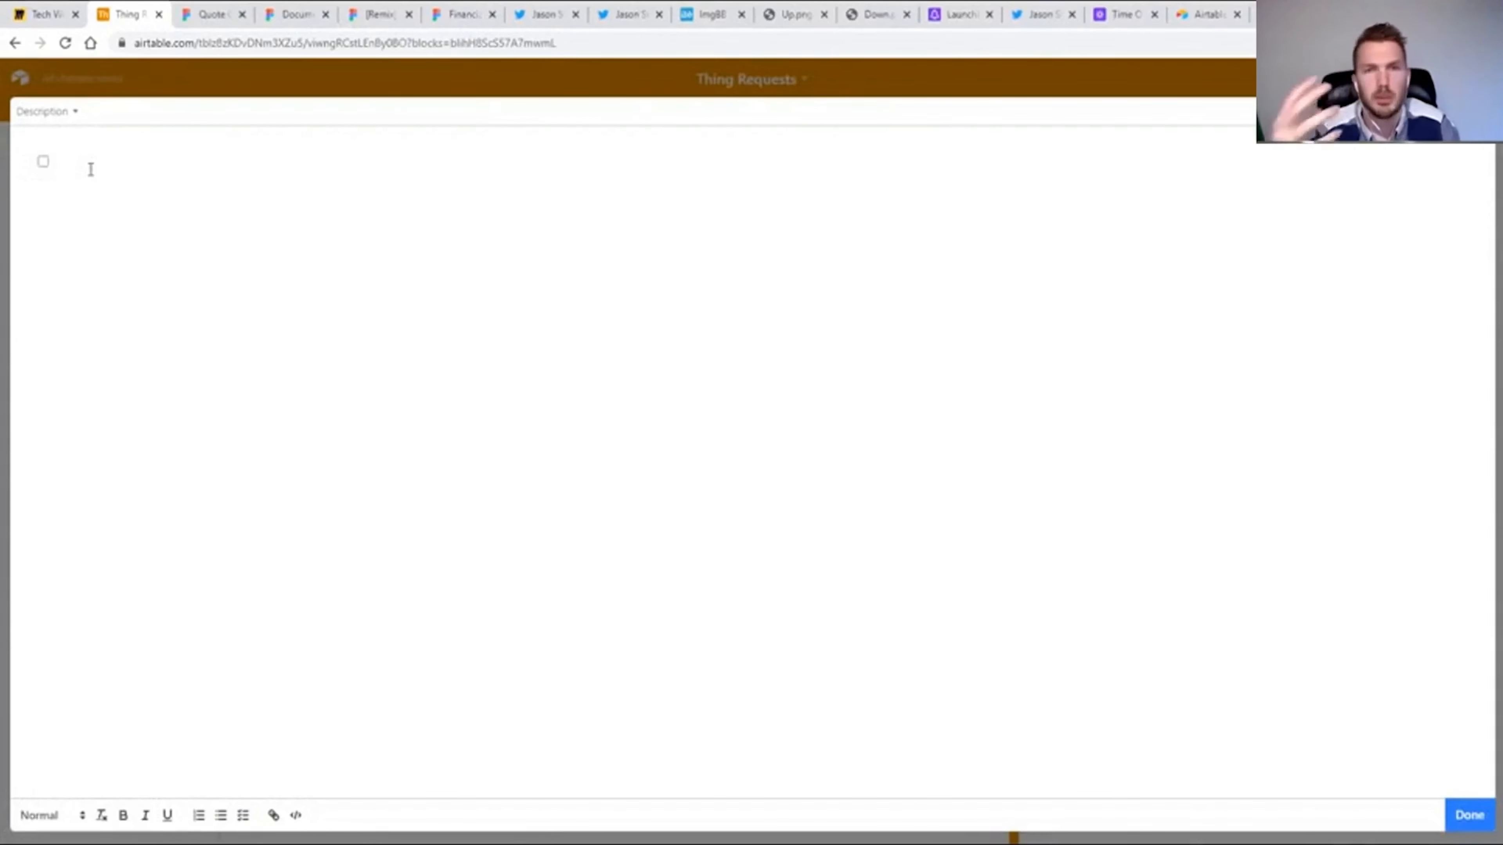
type("Preven")
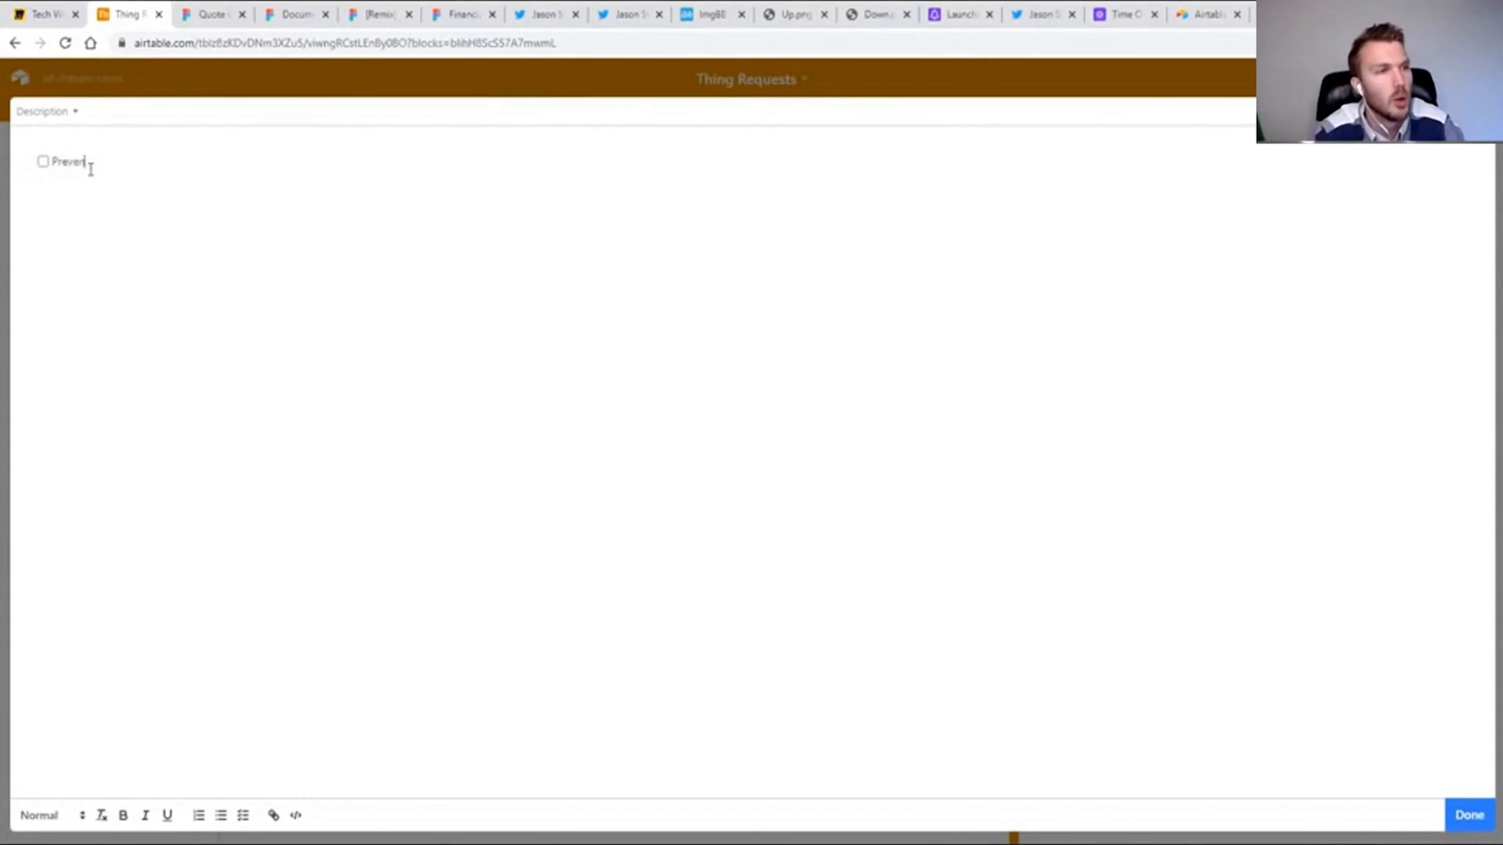
type("t them from submitting duplicate entries")
key("Return")
type("Prevent them from")
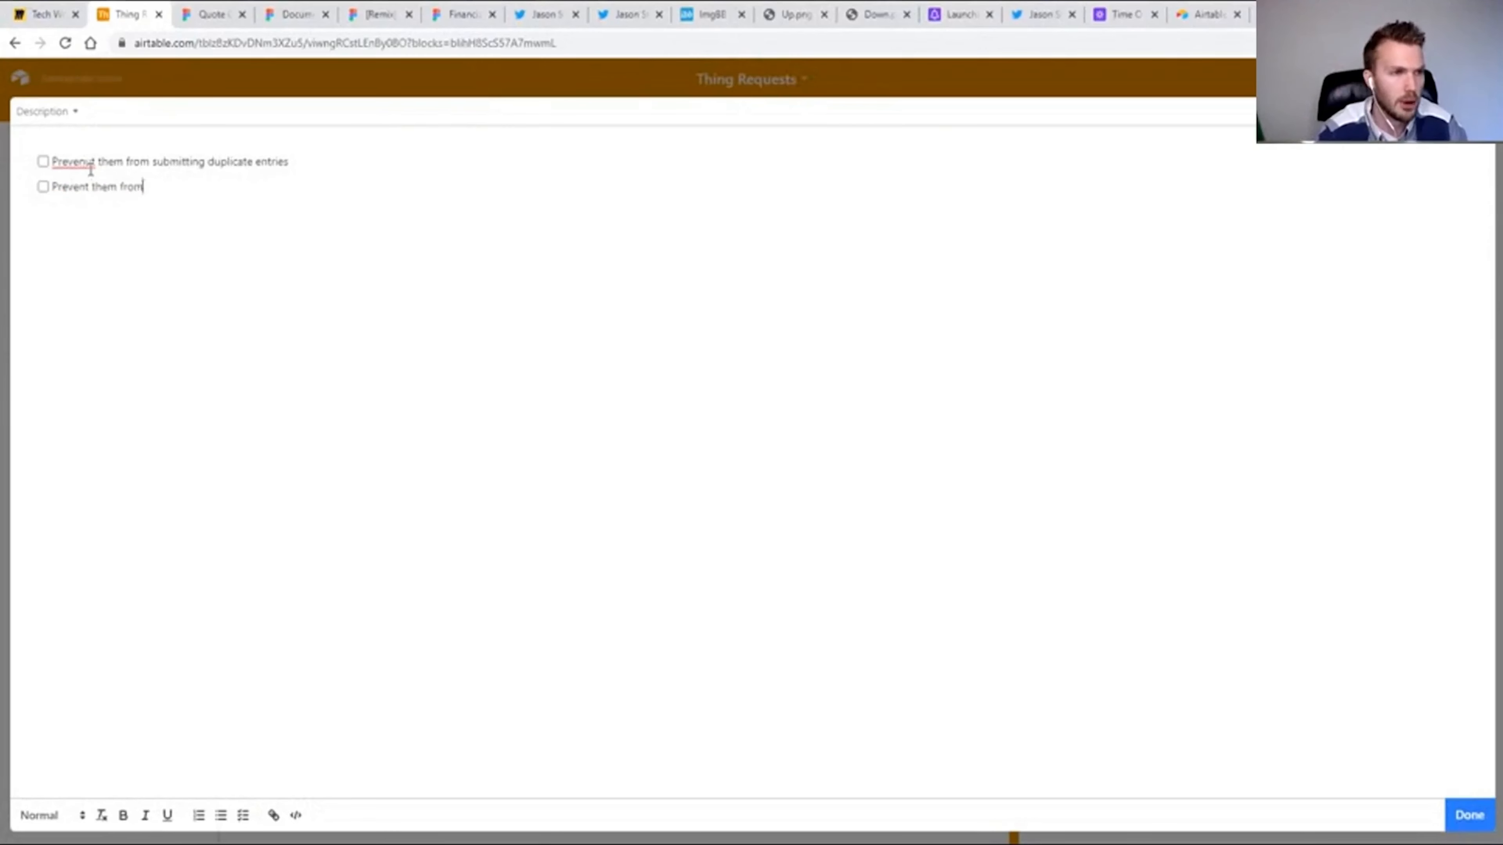
type(" using the wrong date")
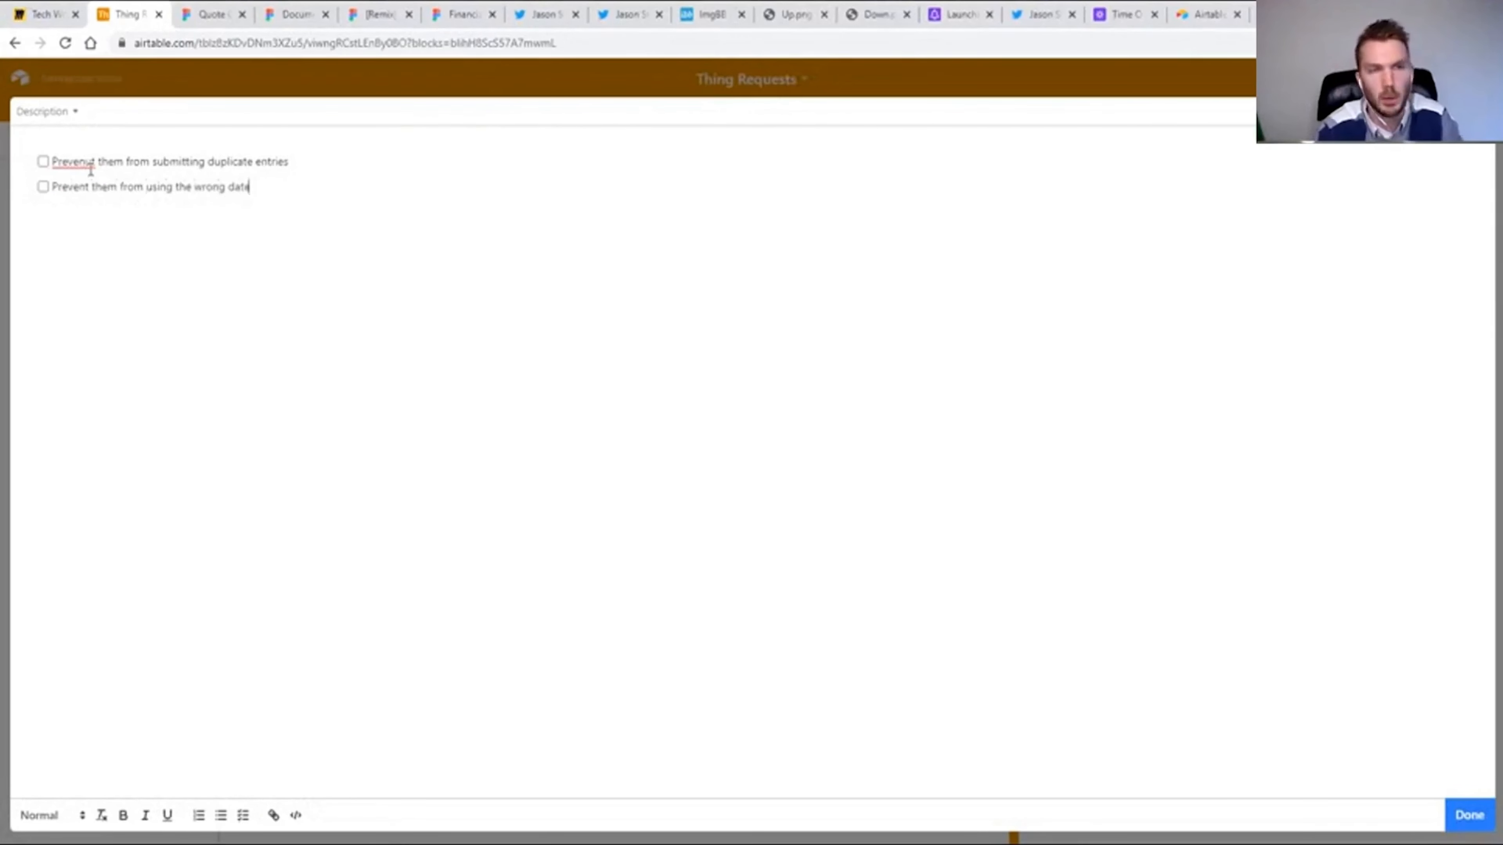
Add the checklist items "Create recurrences", "Send EM reminders" and "User can delete a record".
key("Return")
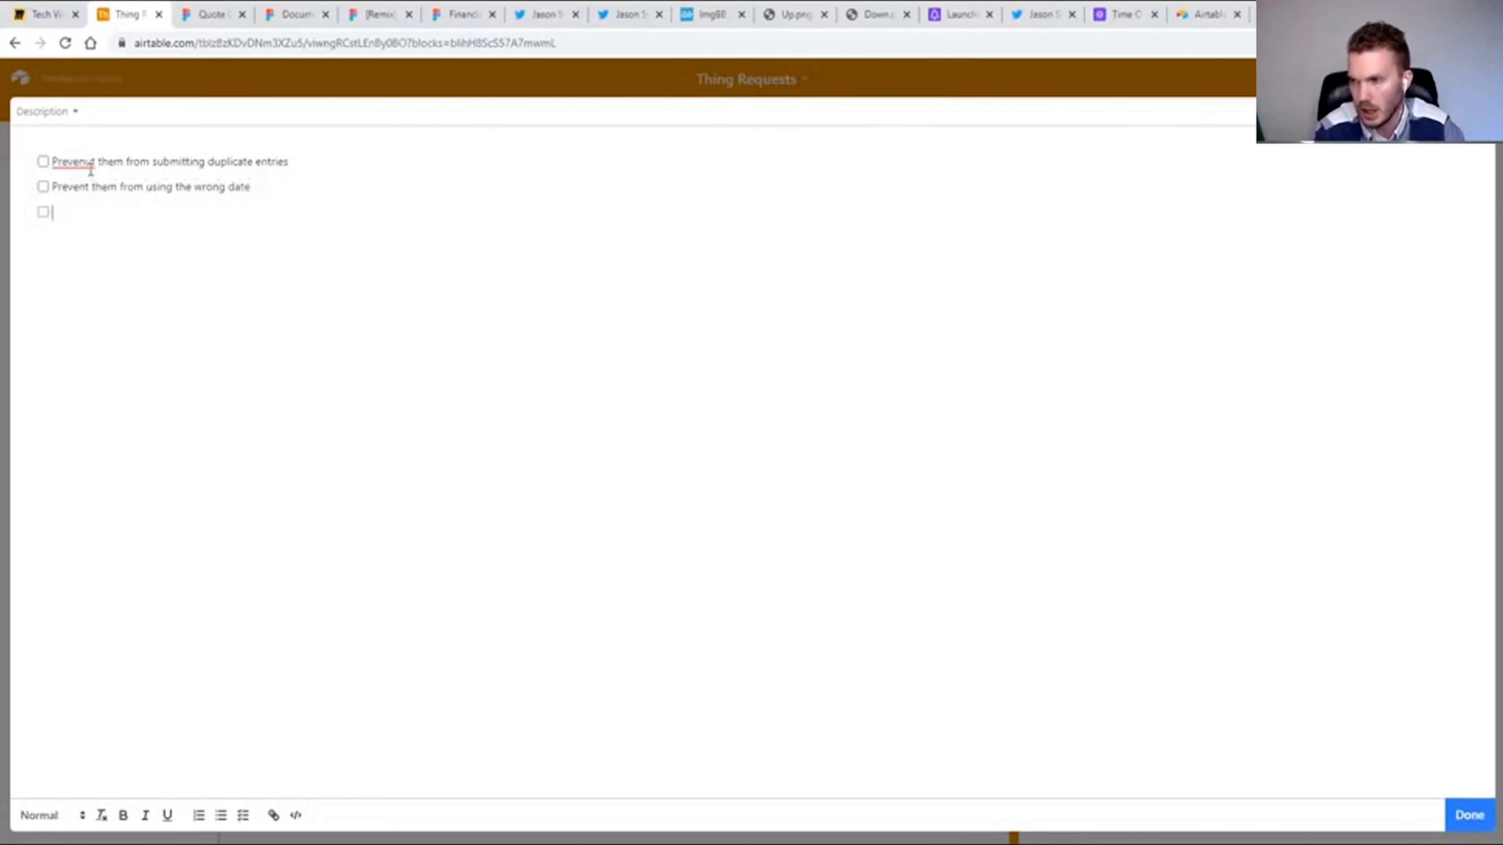
type("Create recurrences")
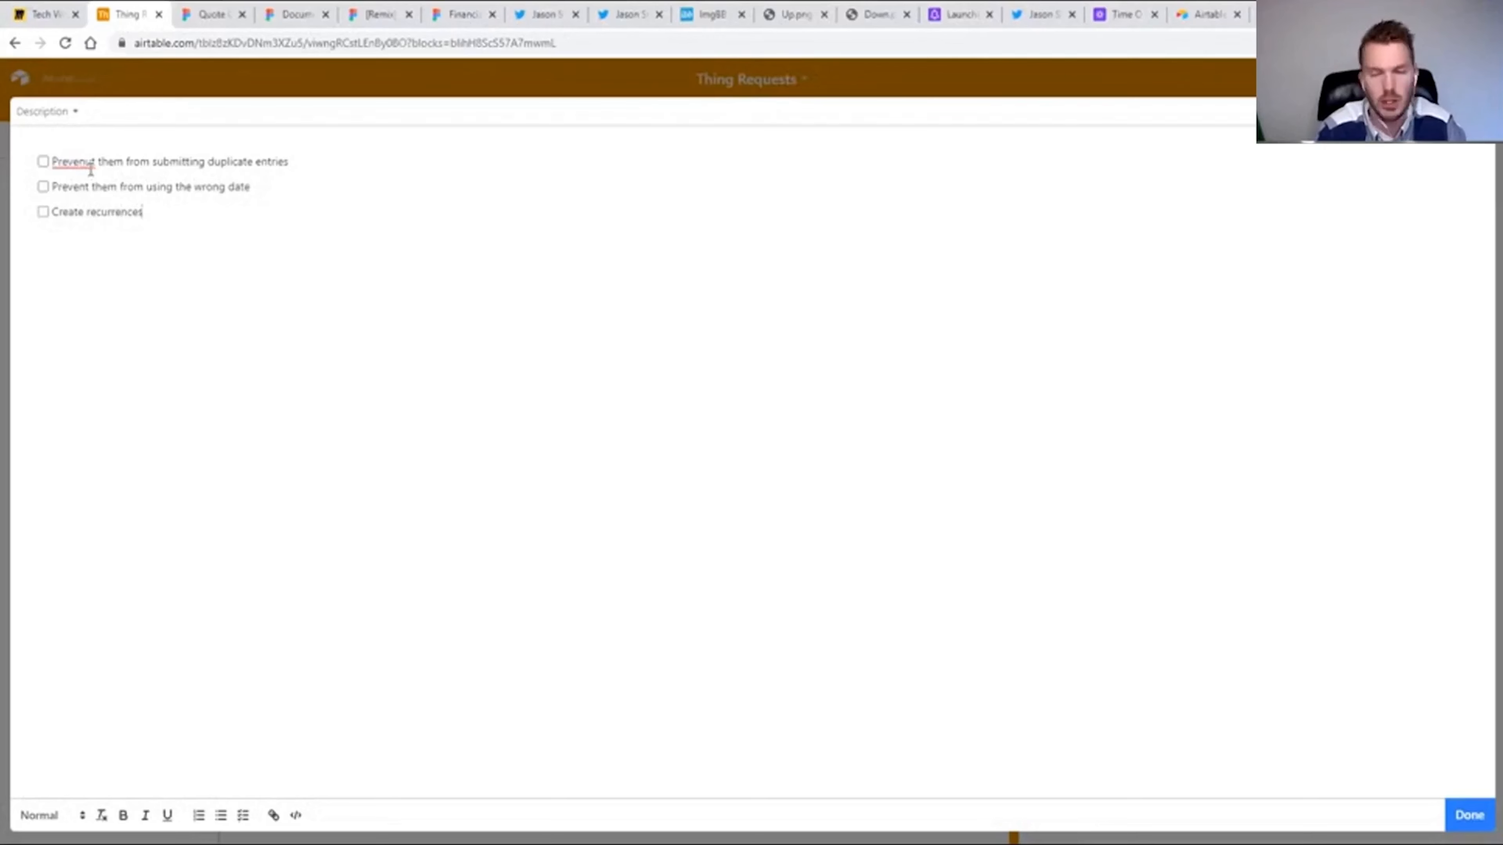
key("Return")
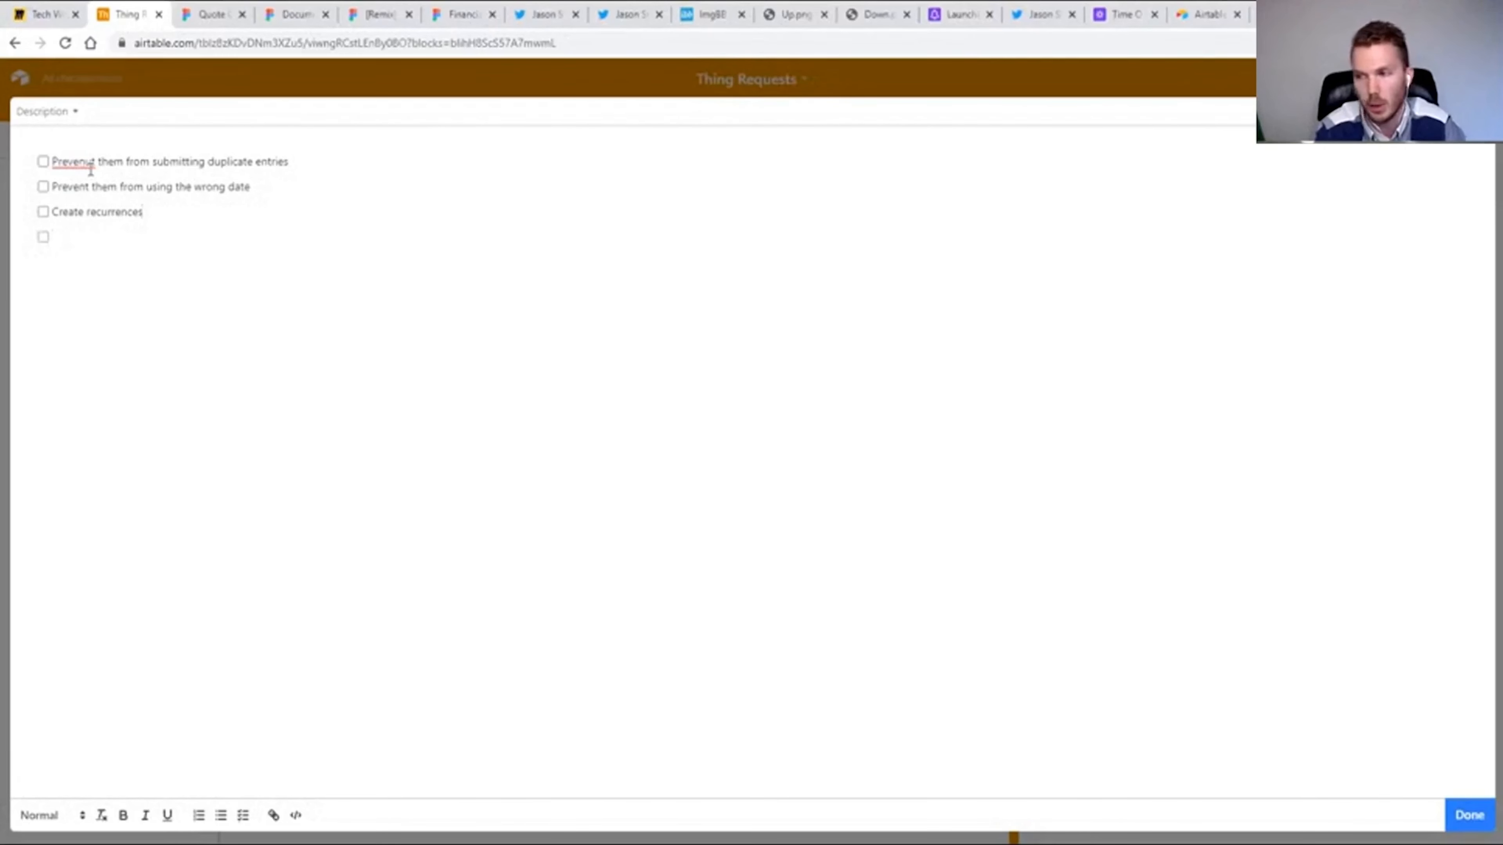
type("Send EM reminders")
key("Return")
type("U")
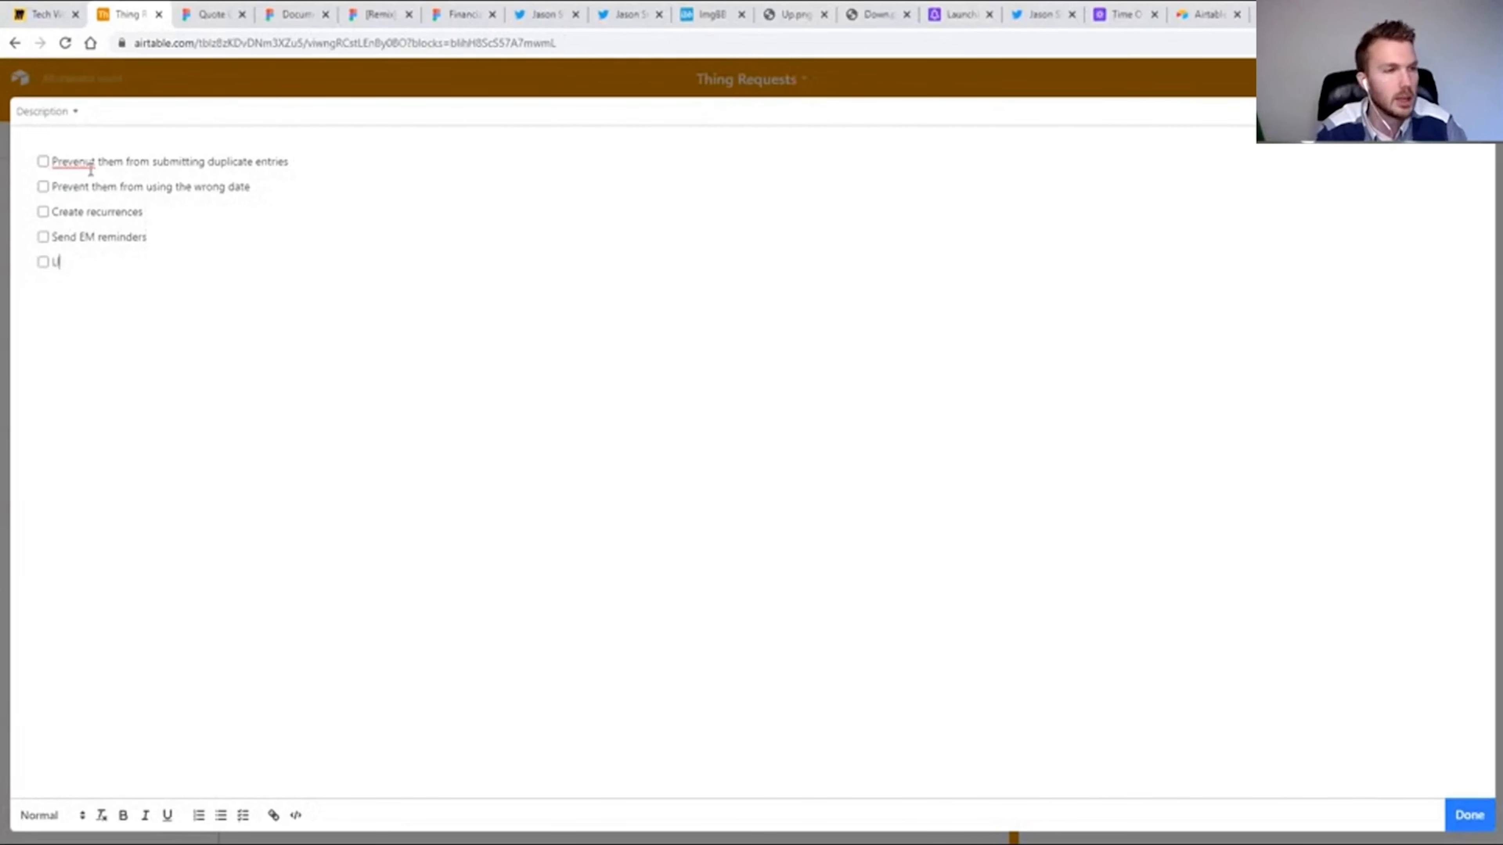
type("ser can")
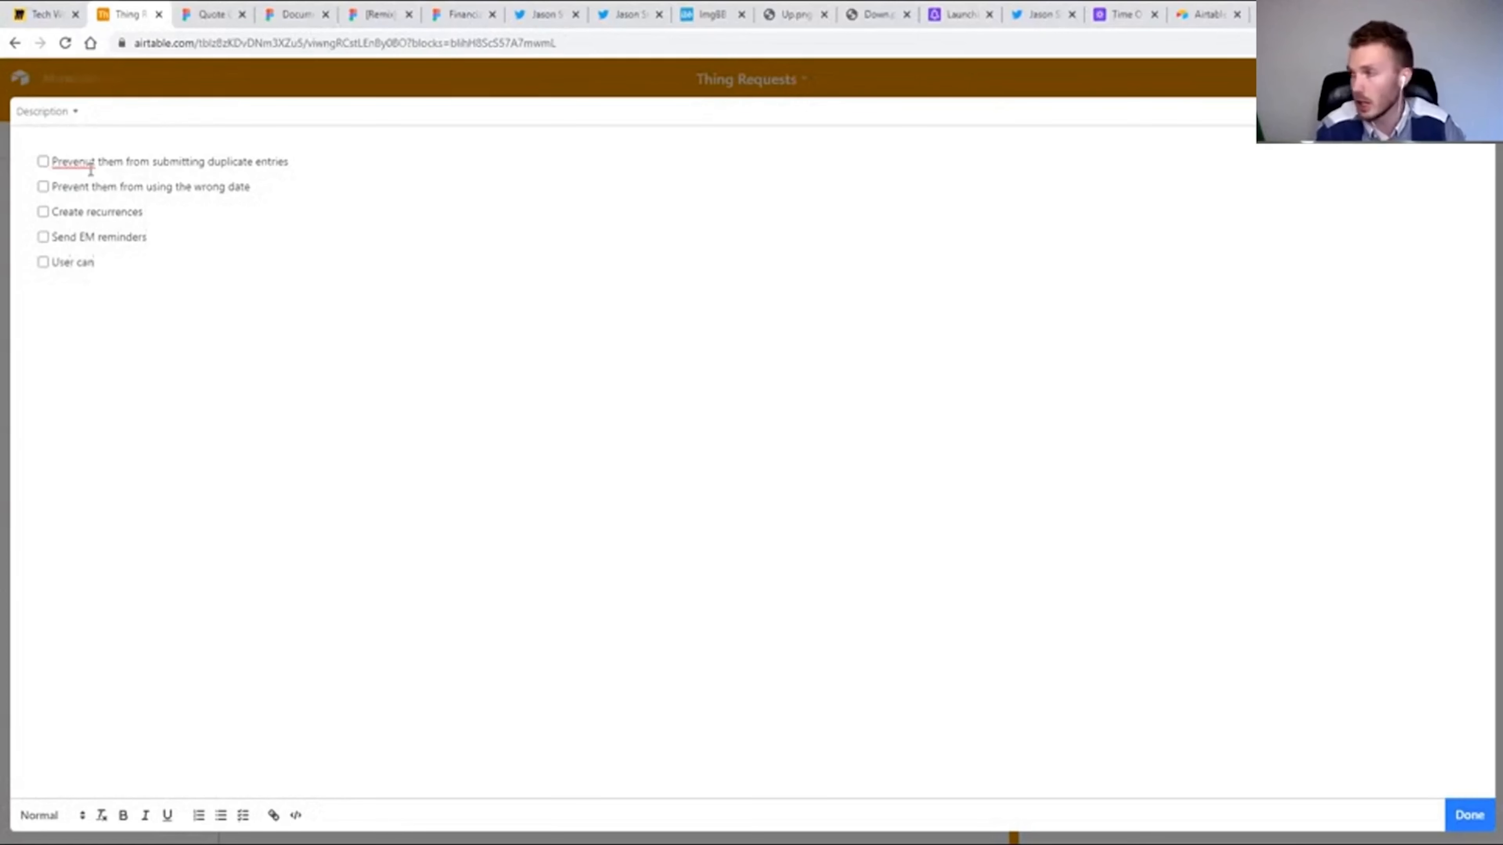
type(" delete a record")
Correct the misspelled word "Prevent" in the first checklist item, then finish editing and return to the base's dashboard.
left_click(90, 165)
key("BackSpace")
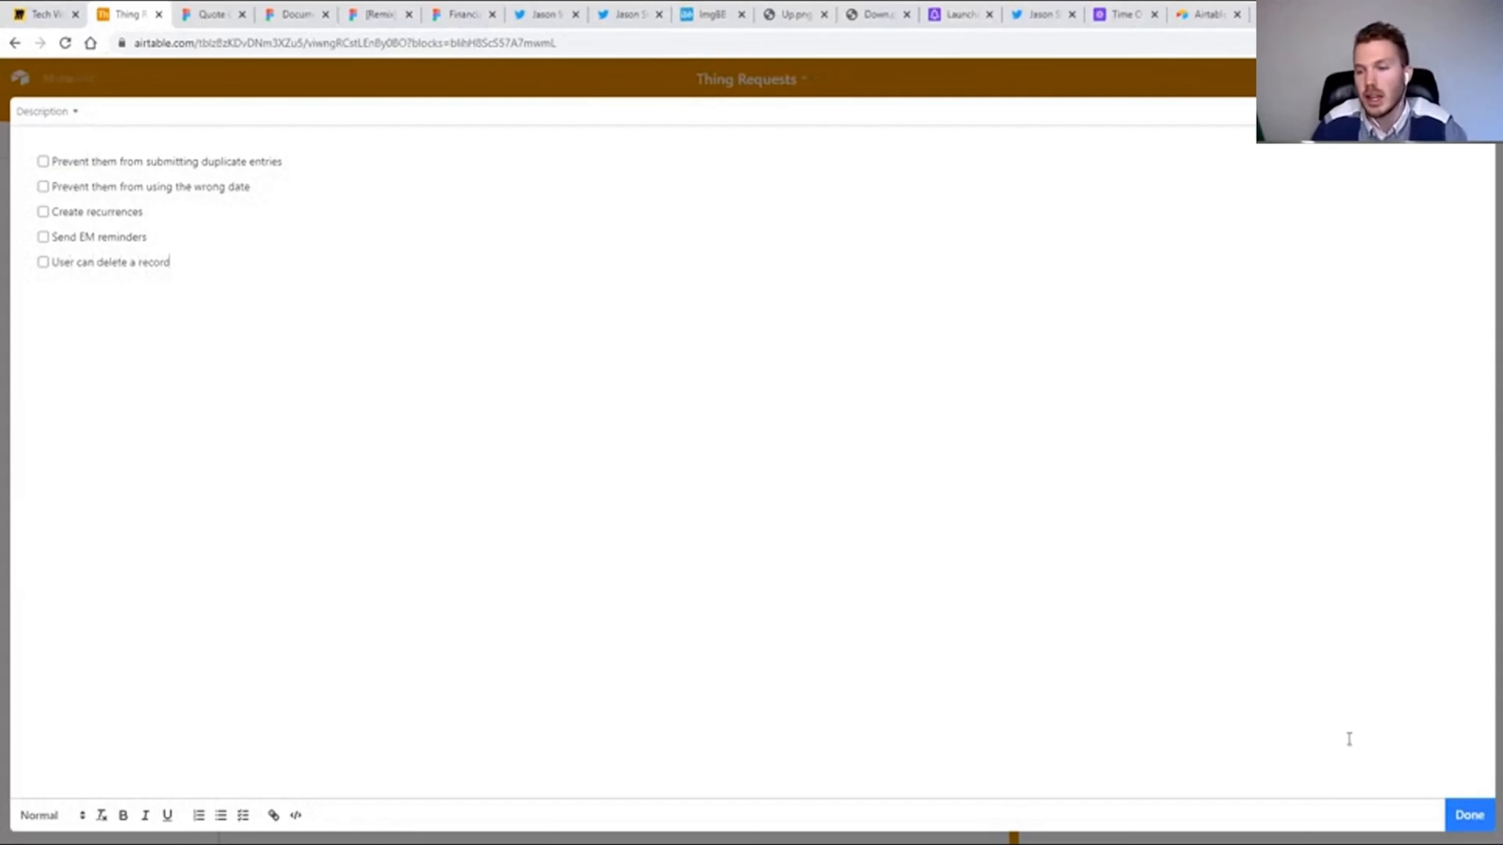
left_click(1466, 815)
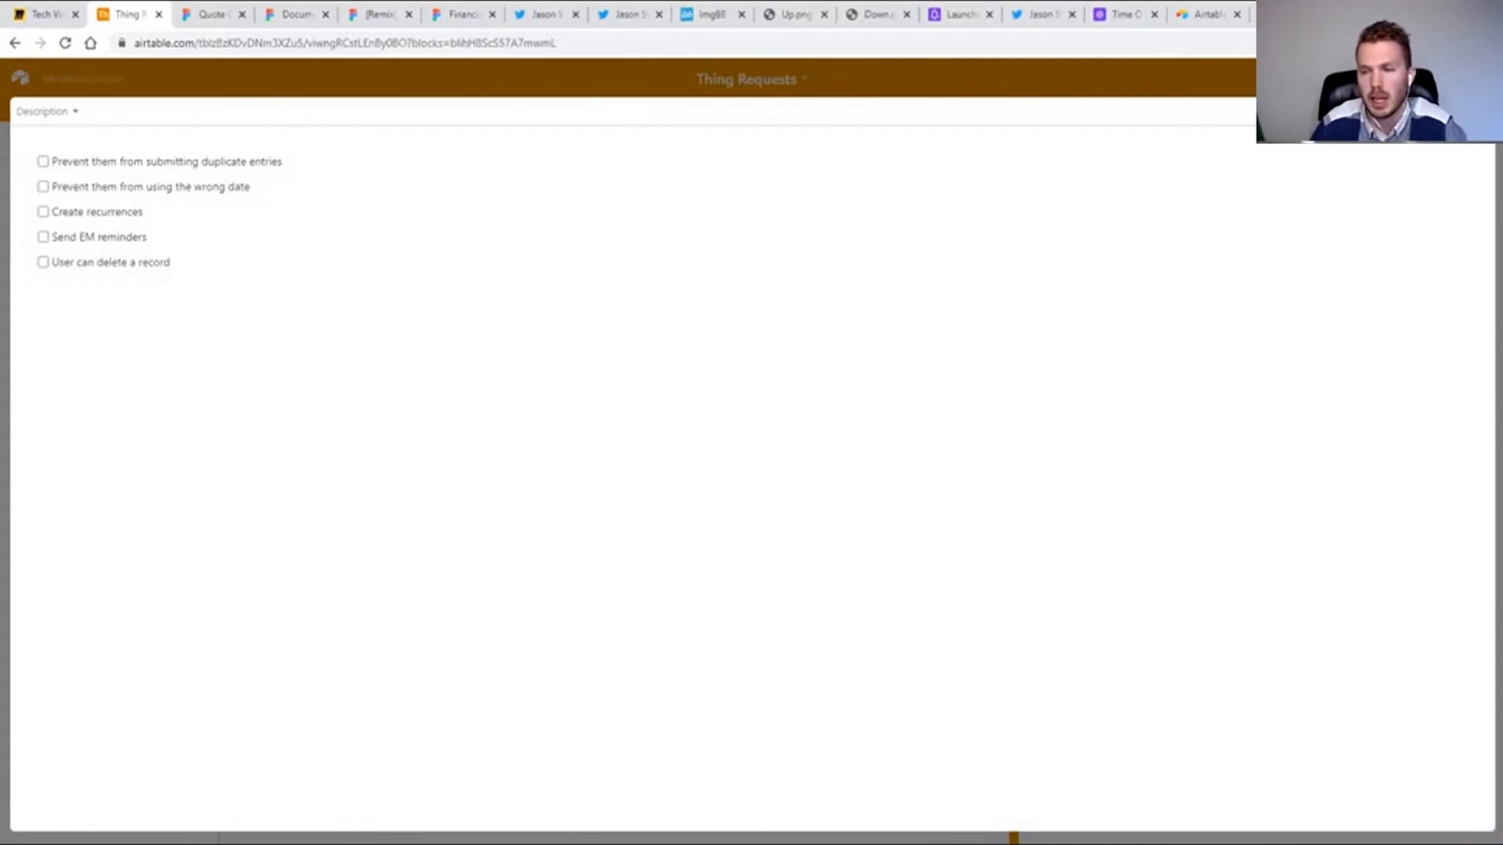
left_click(1481, 111)
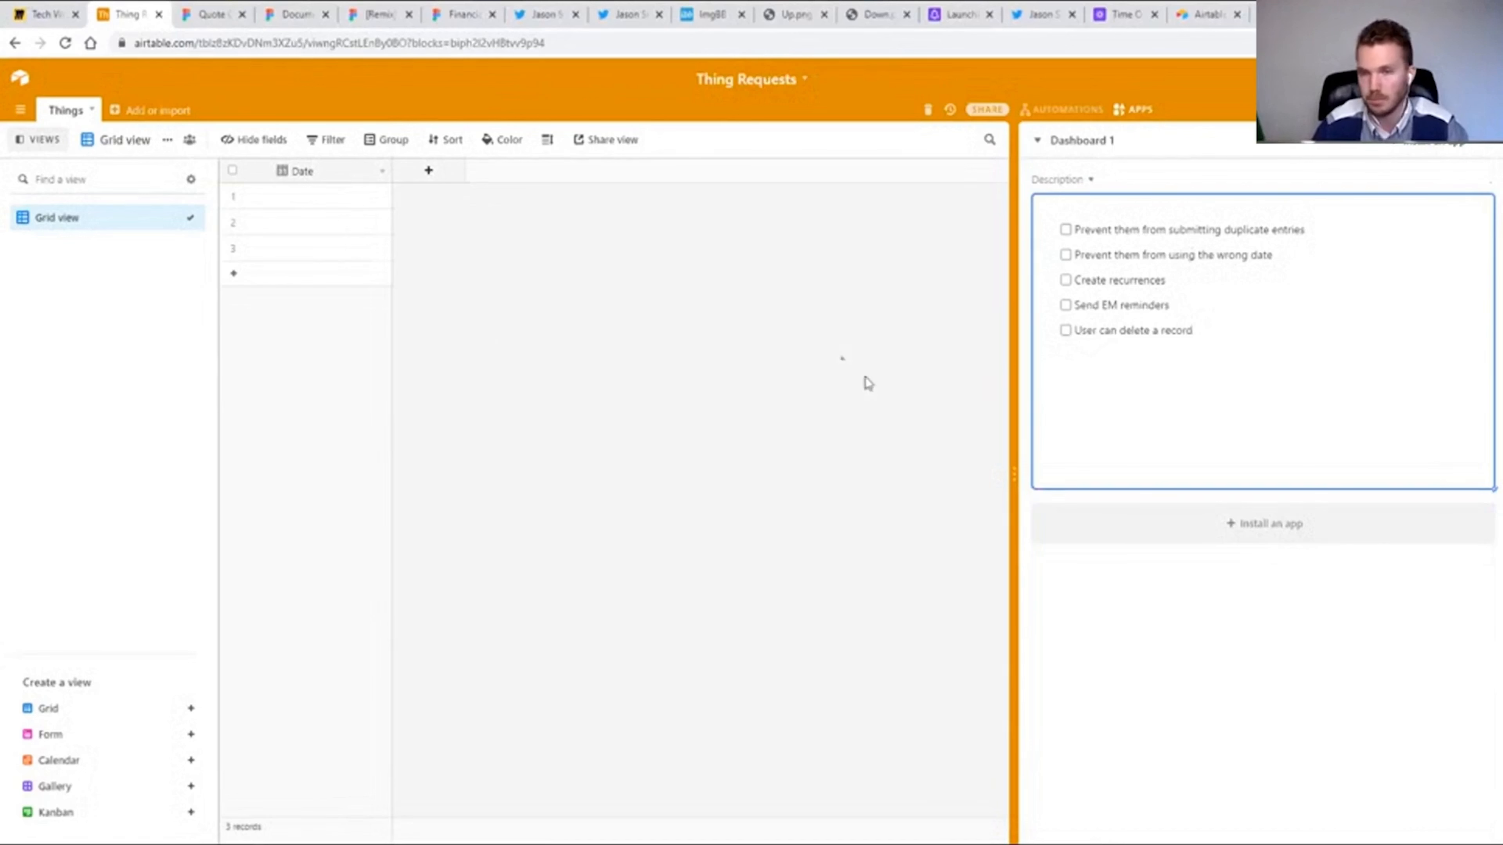
Add a field named Number of type Number with Integer format to the Things table.
left_click(430, 172)
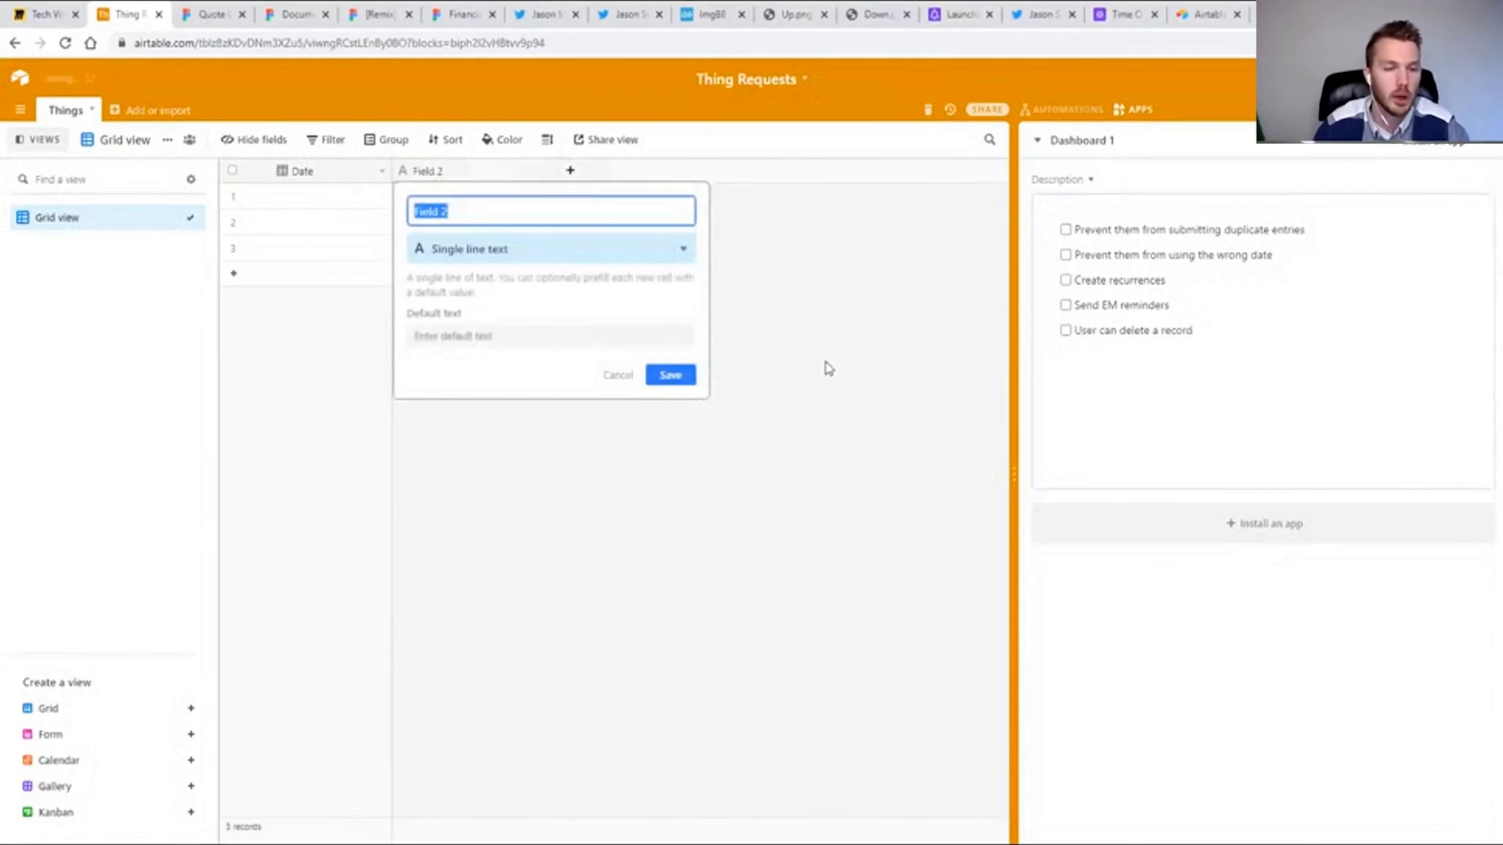
type("Number")
key("Tab")
type("num")
key("Return")
left_click(475, 336)
left_click(473, 366)
left_click(670, 407)
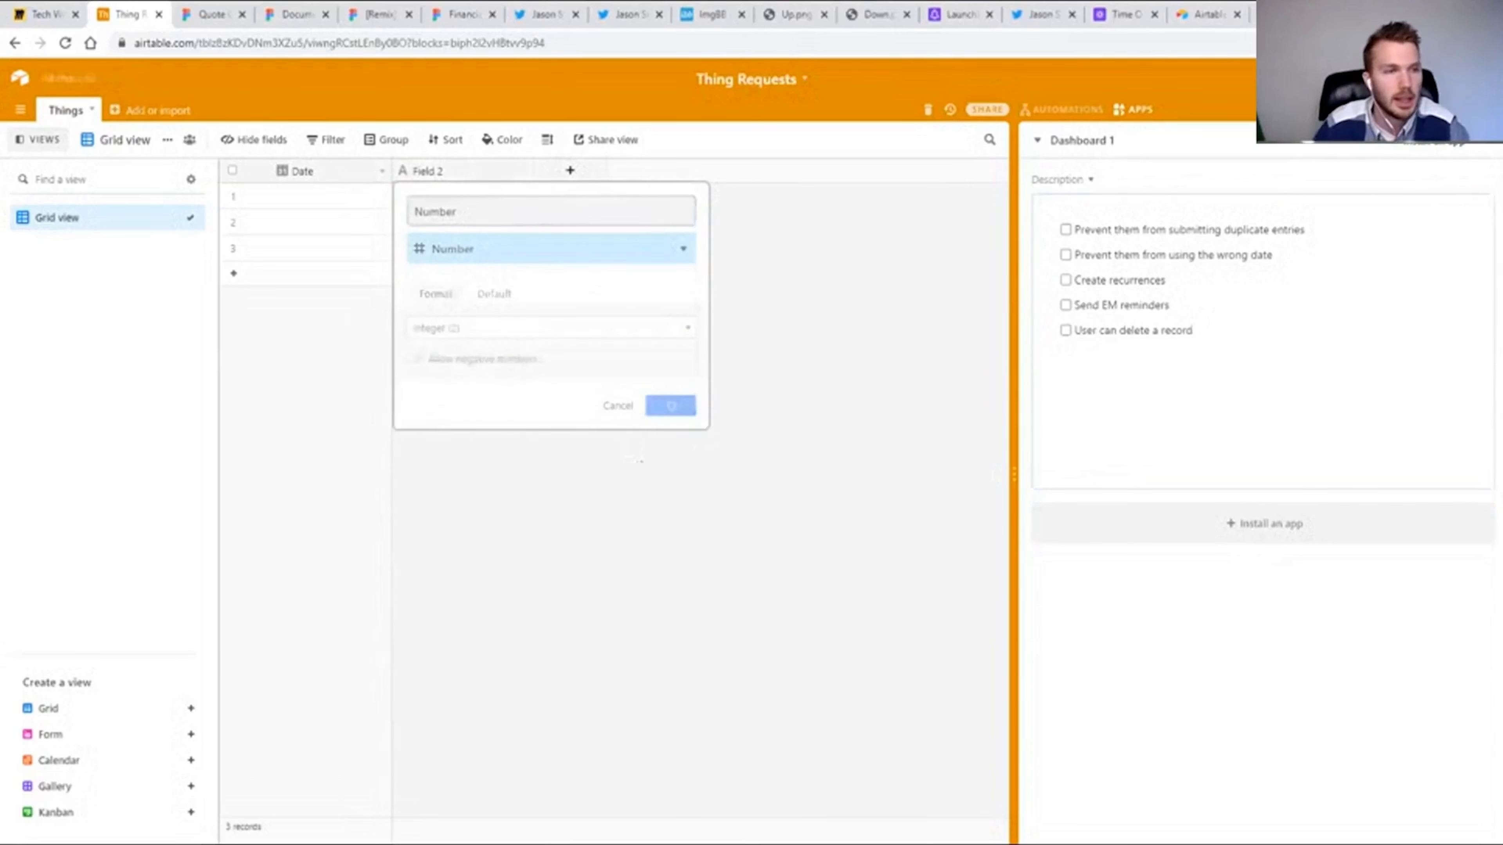
Create a form view for the Things table and title it "Please submit a thing!".
left_click(191, 734)
left_click(605, 370)
type("Please submit a thing!")
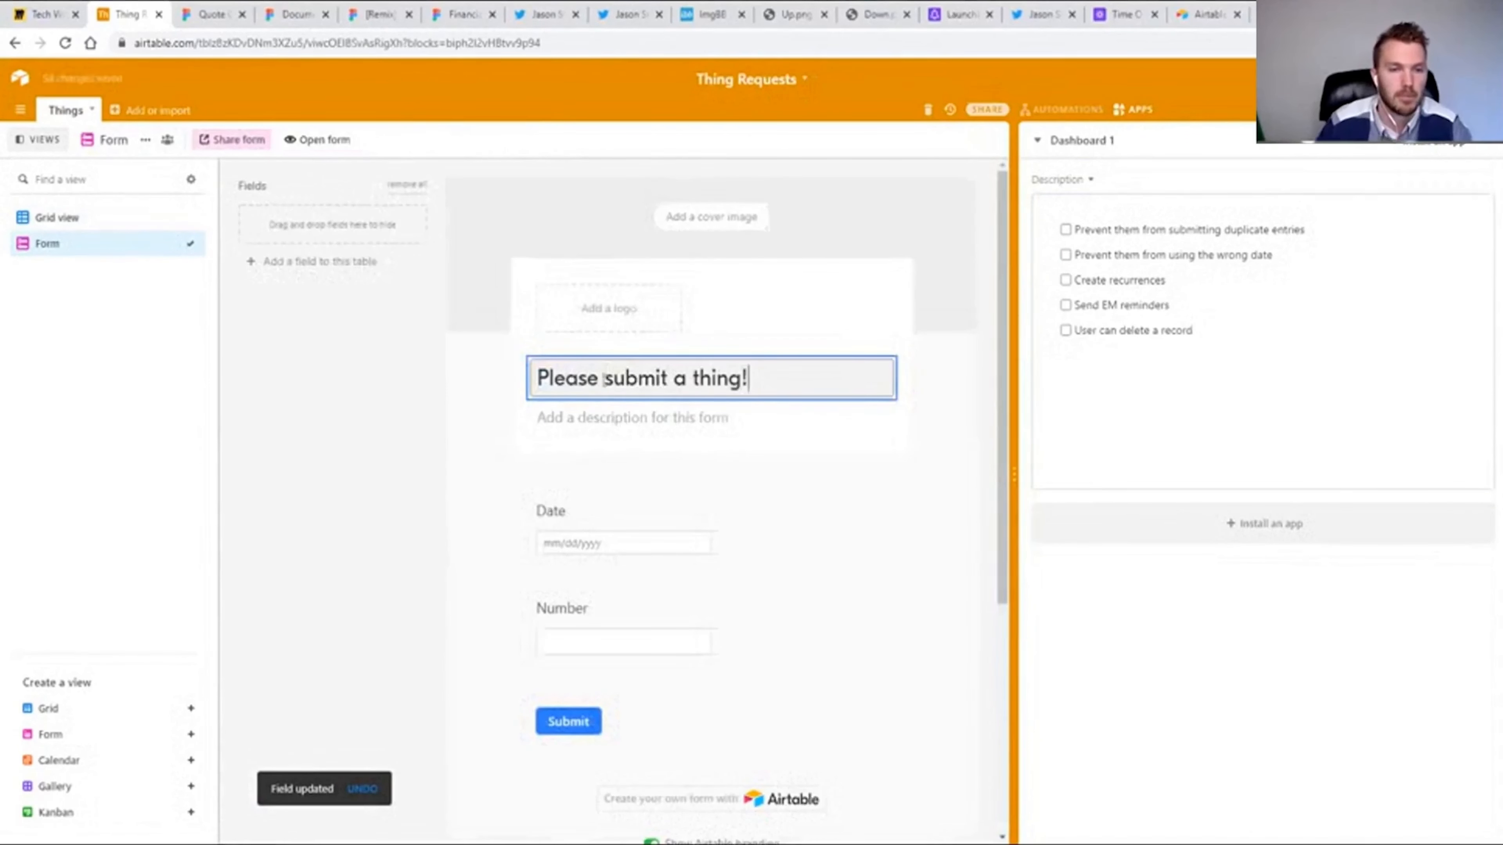
Make the Date and Number fields required in the form.
left_click(616, 519)
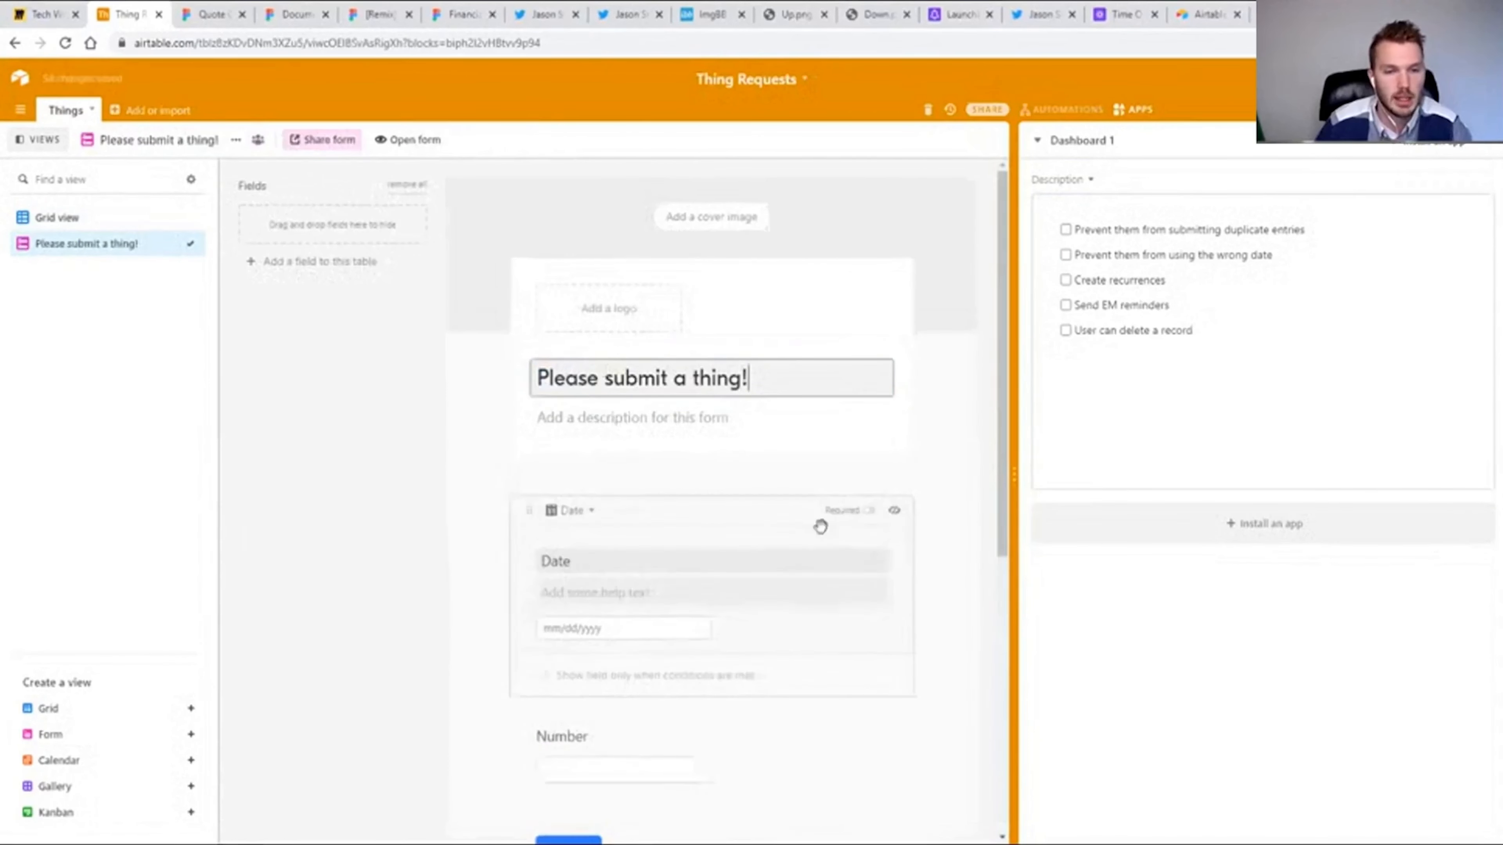
left_click(867, 511)
left_click(608, 734)
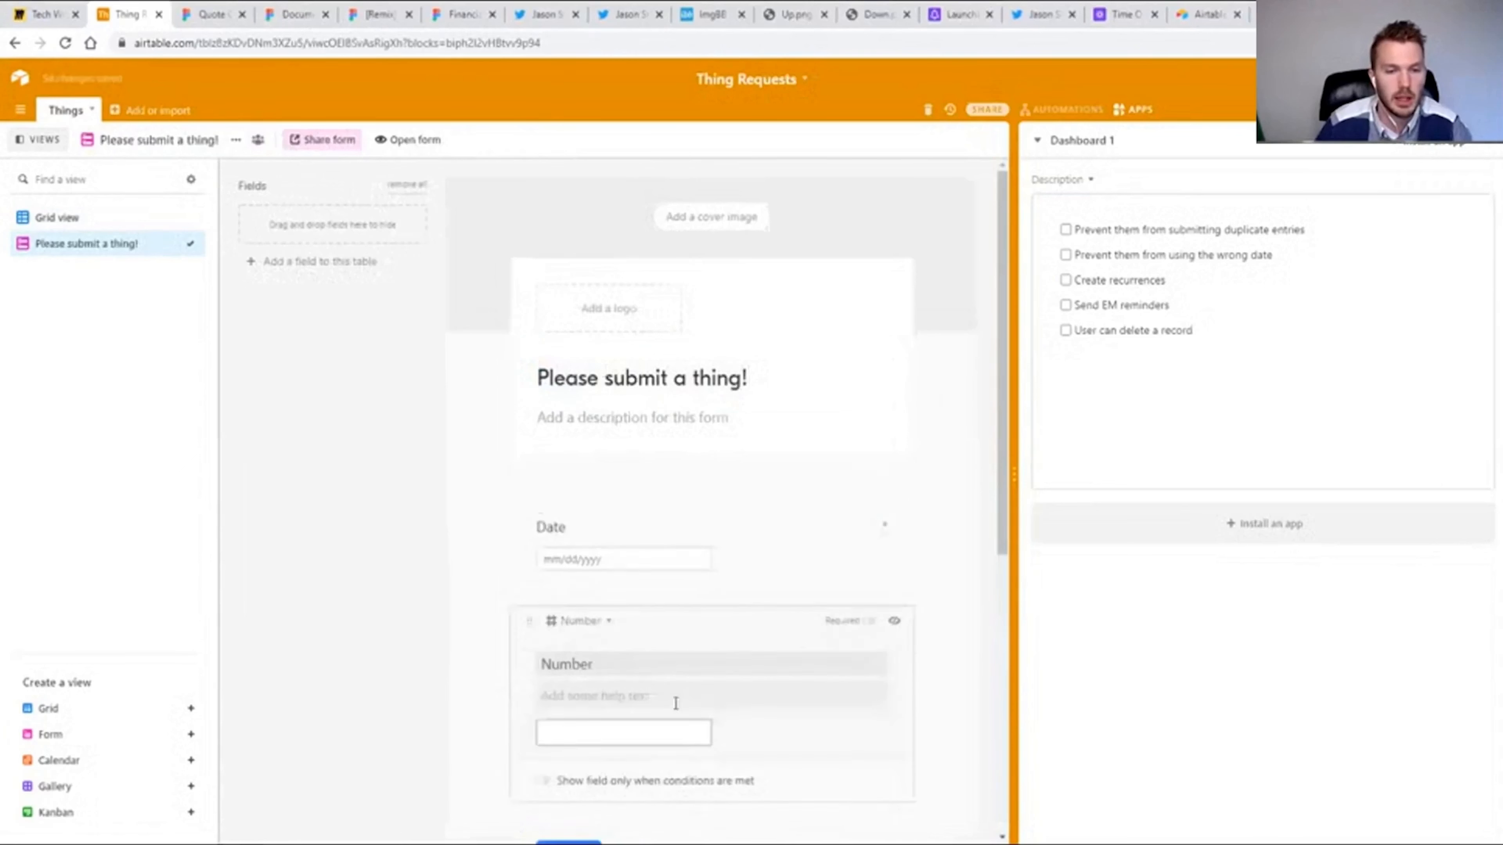
left_click(869, 609)
scroll(917, 678, "down", 5)
left_click(917, 677)
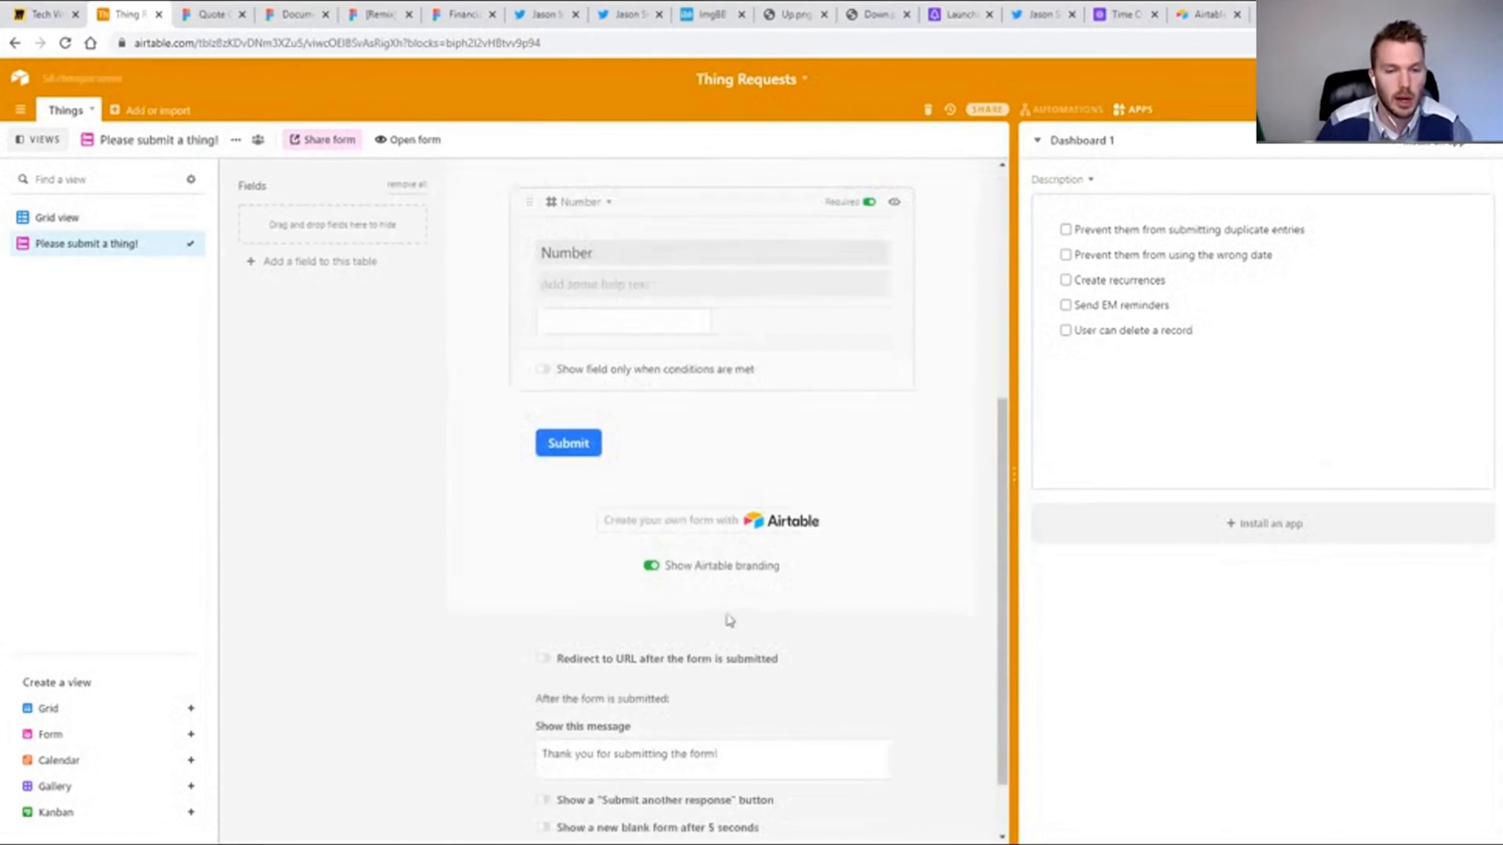
Turn off the form's Airtable branding and set its post-submission message to "Thank you for the thing!".
left_click(651, 571)
left_click(701, 672)
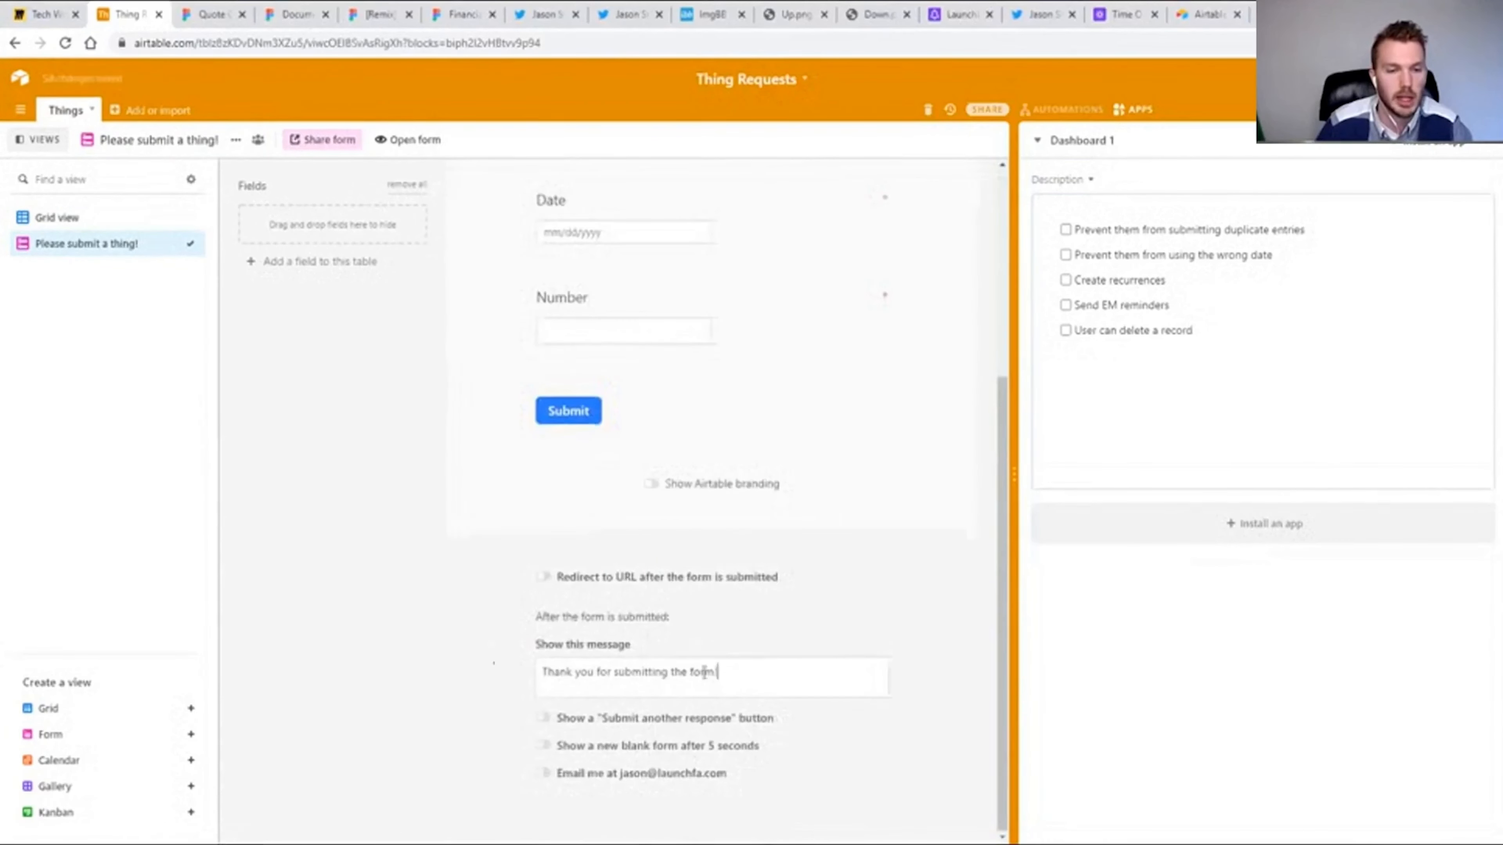
key("ctrl+a")
type("Thank ")
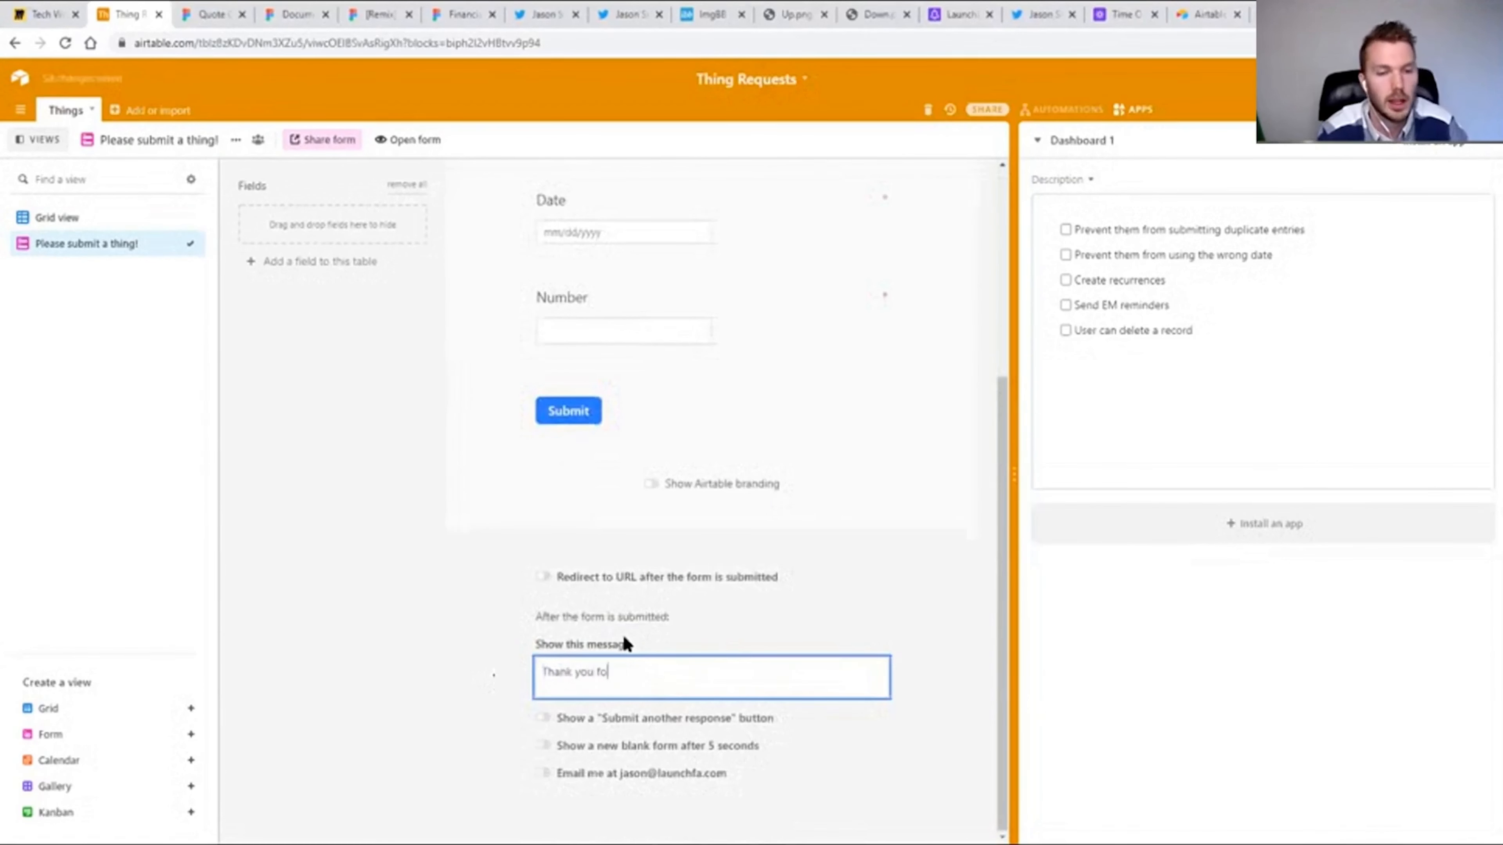
type("you for the thing!")
left_click(407, 468)
Open the live form and submit a test entry with date 12/5/2020 and number 1234.
left_click(427, 141)
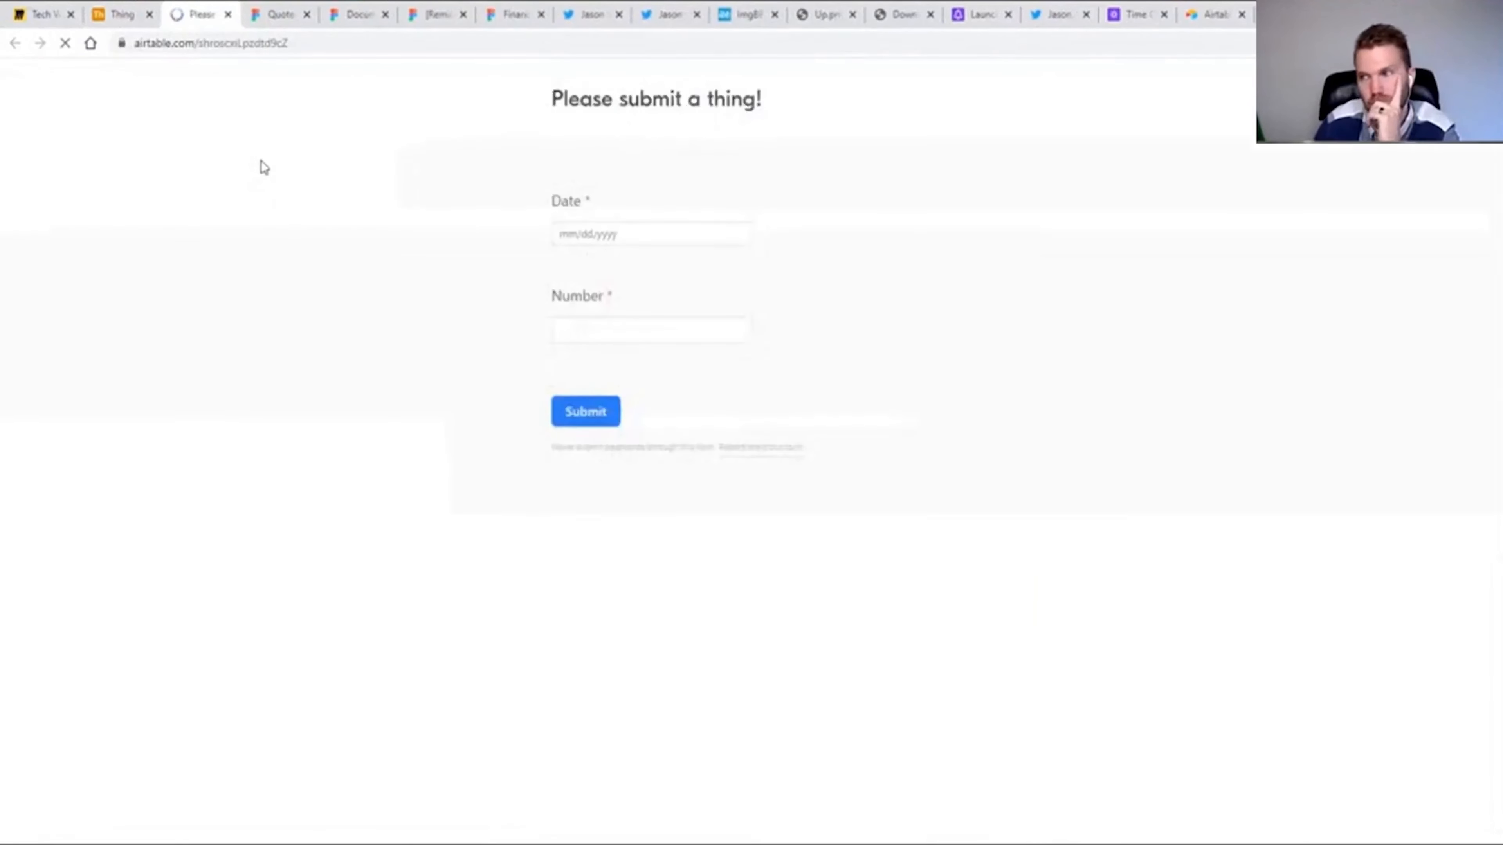
left_click(611, 231)
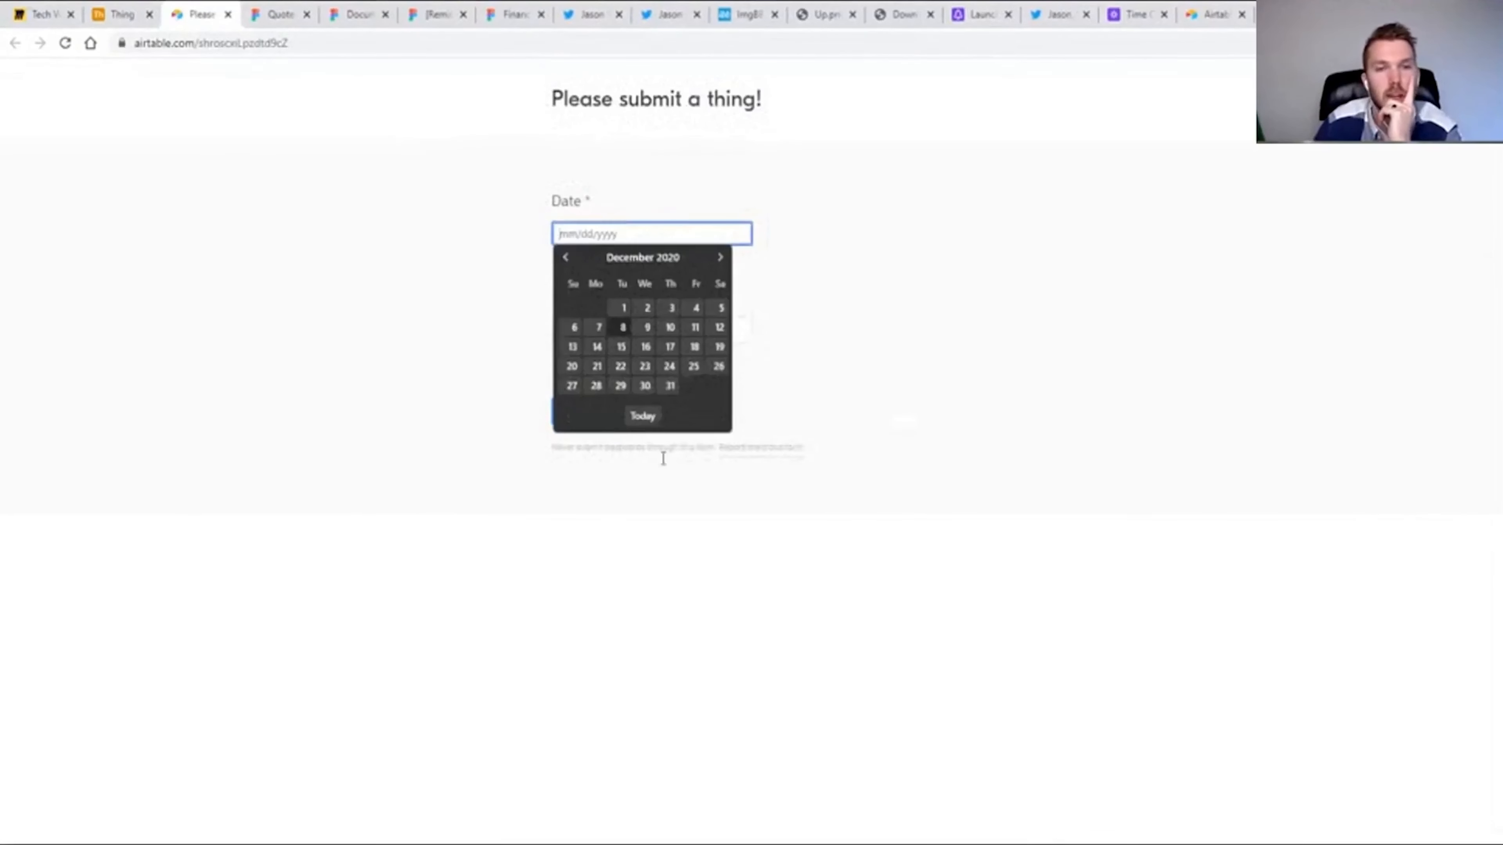
left_click(718, 312)
left_click(639, 327)
type("1234")
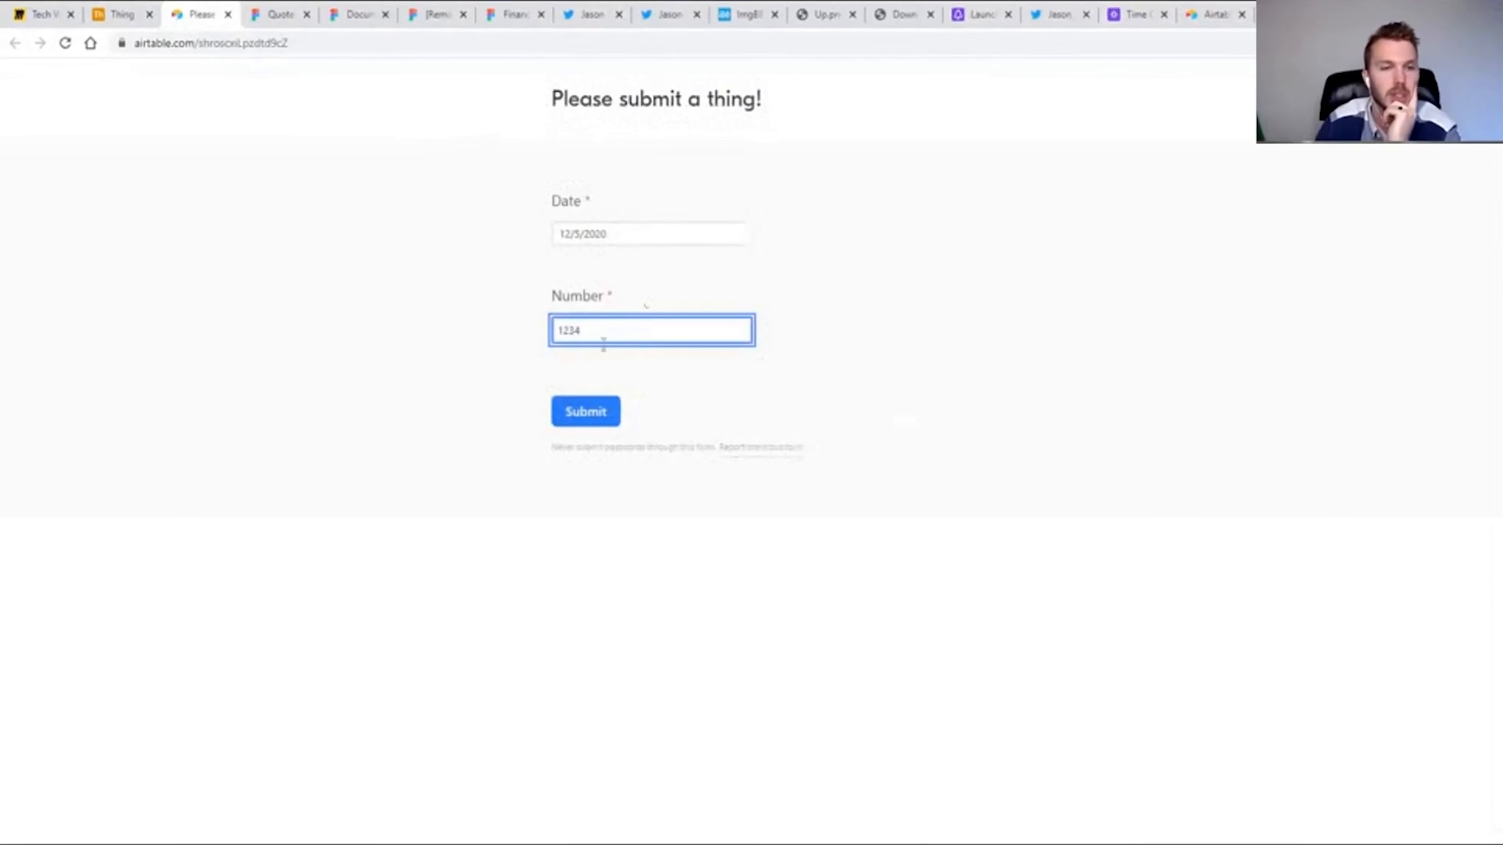
left_click(605, 418)
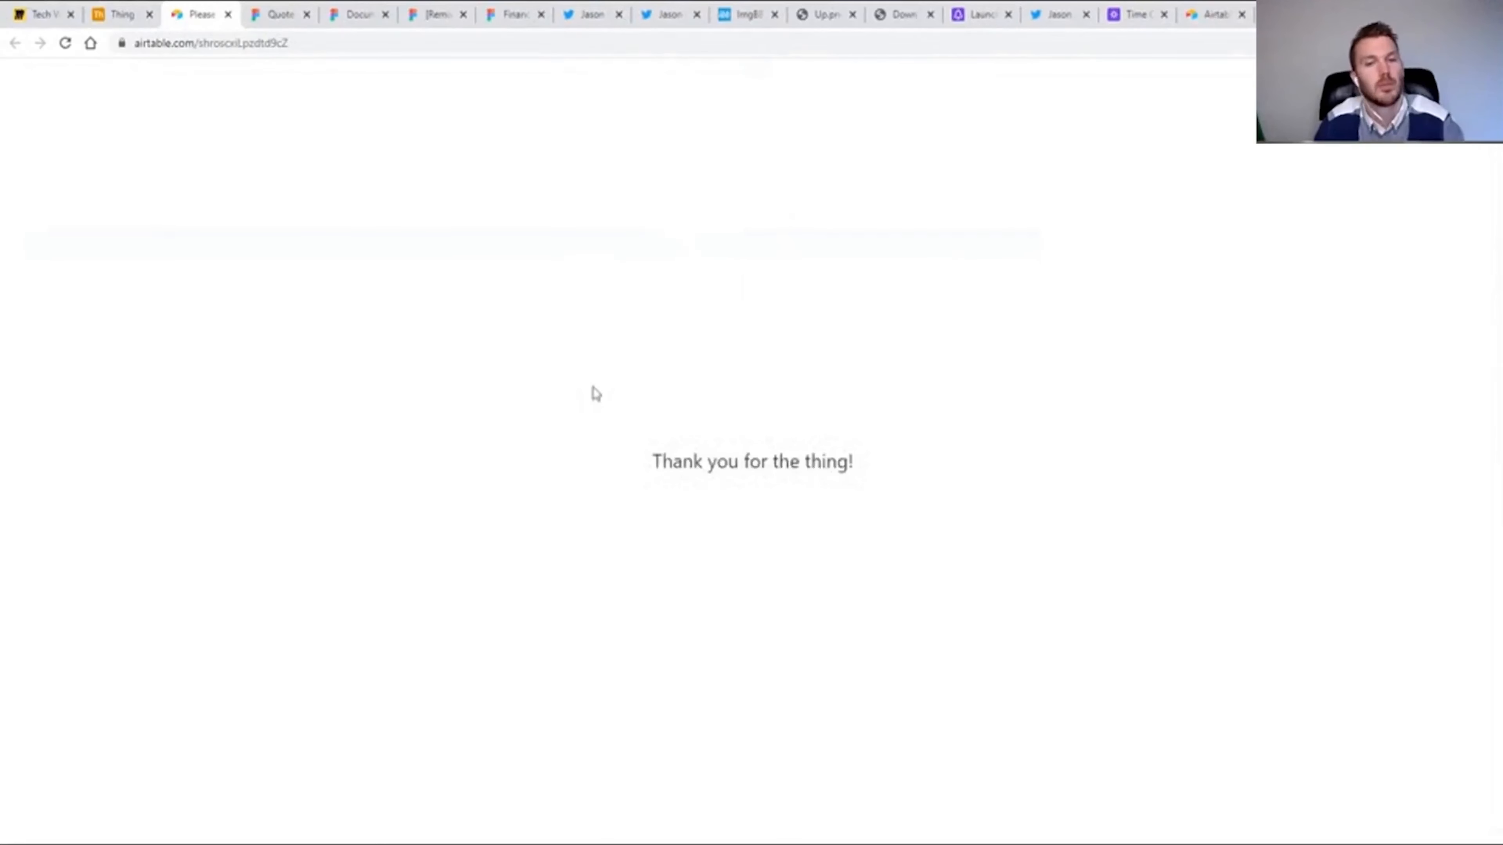
key("ctrl+w")
Delete the three blank records from the Things table's grid view.
left_click(89, 219)
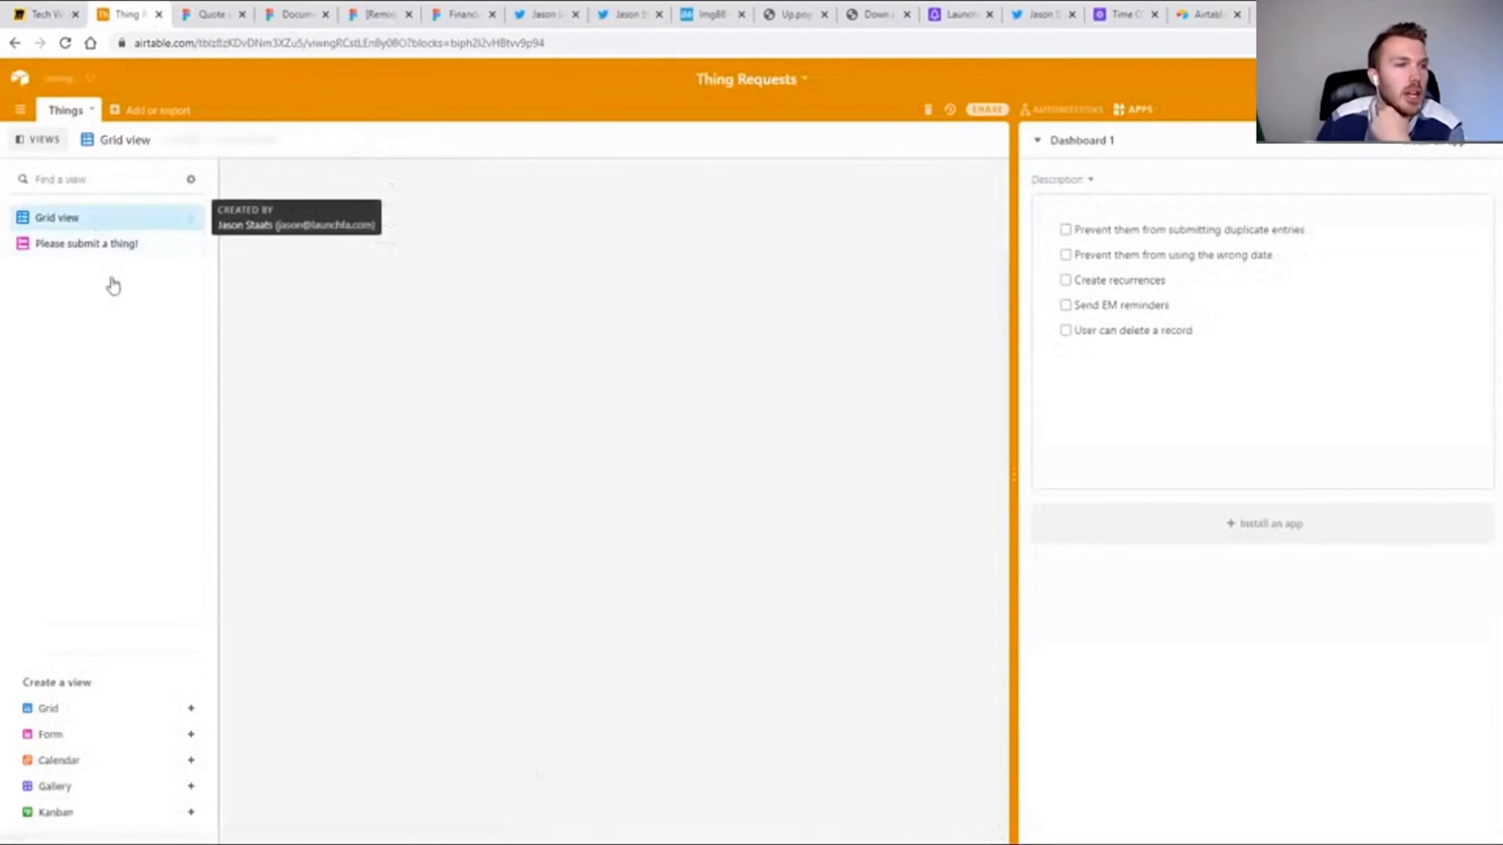
left_click(233, 247)
left_click(235, 199, "shift")
right_click(291, 206)
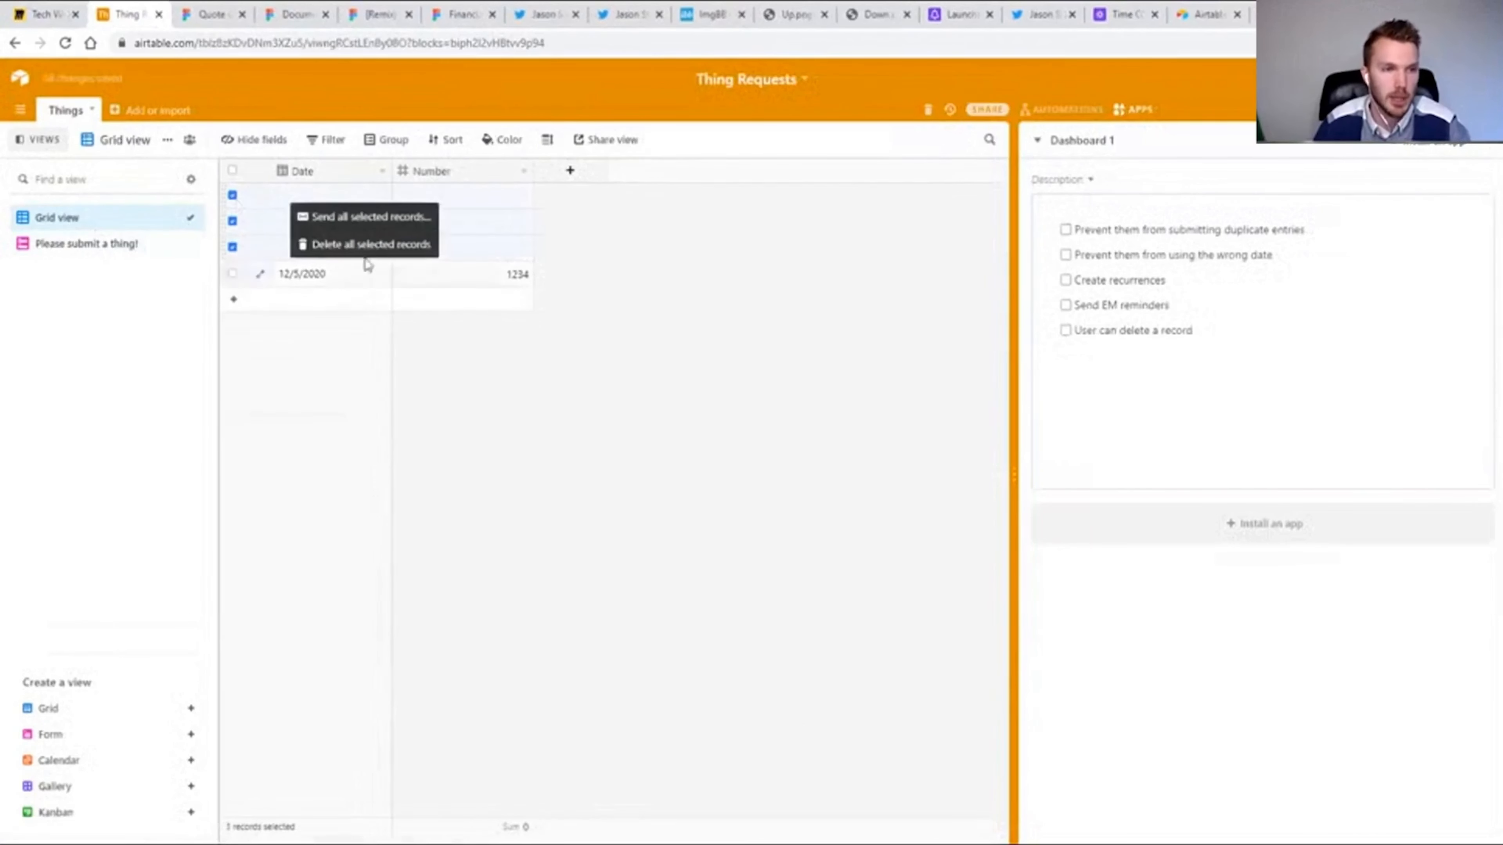
left_click(364, 244)
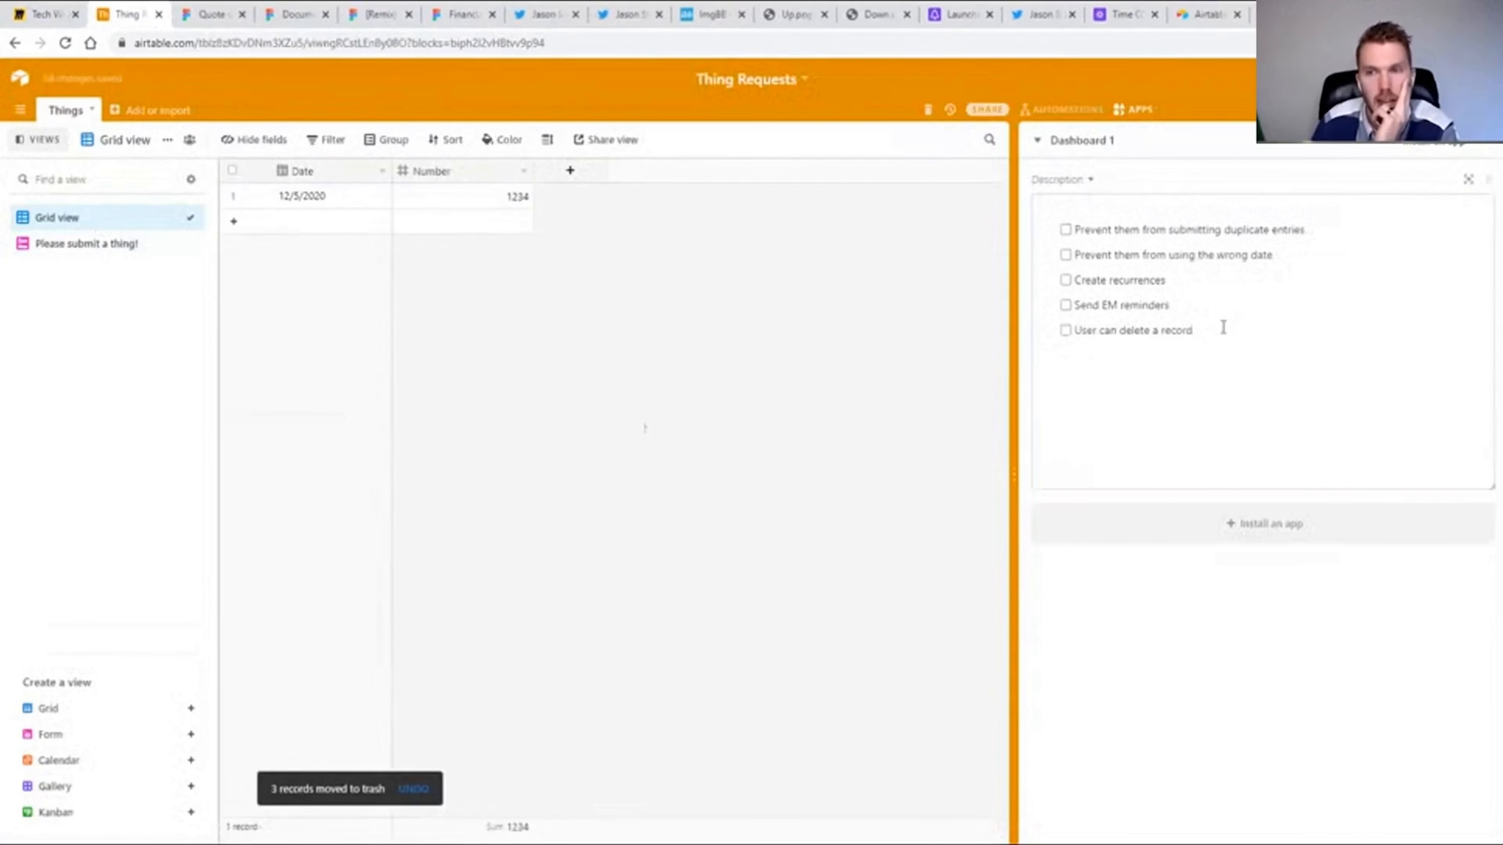
Highlight the duplicate-entries, wrong-date and recurrences requirements in the dashboard checklist.
left_click_drag(1169, 229, 1300, 230)
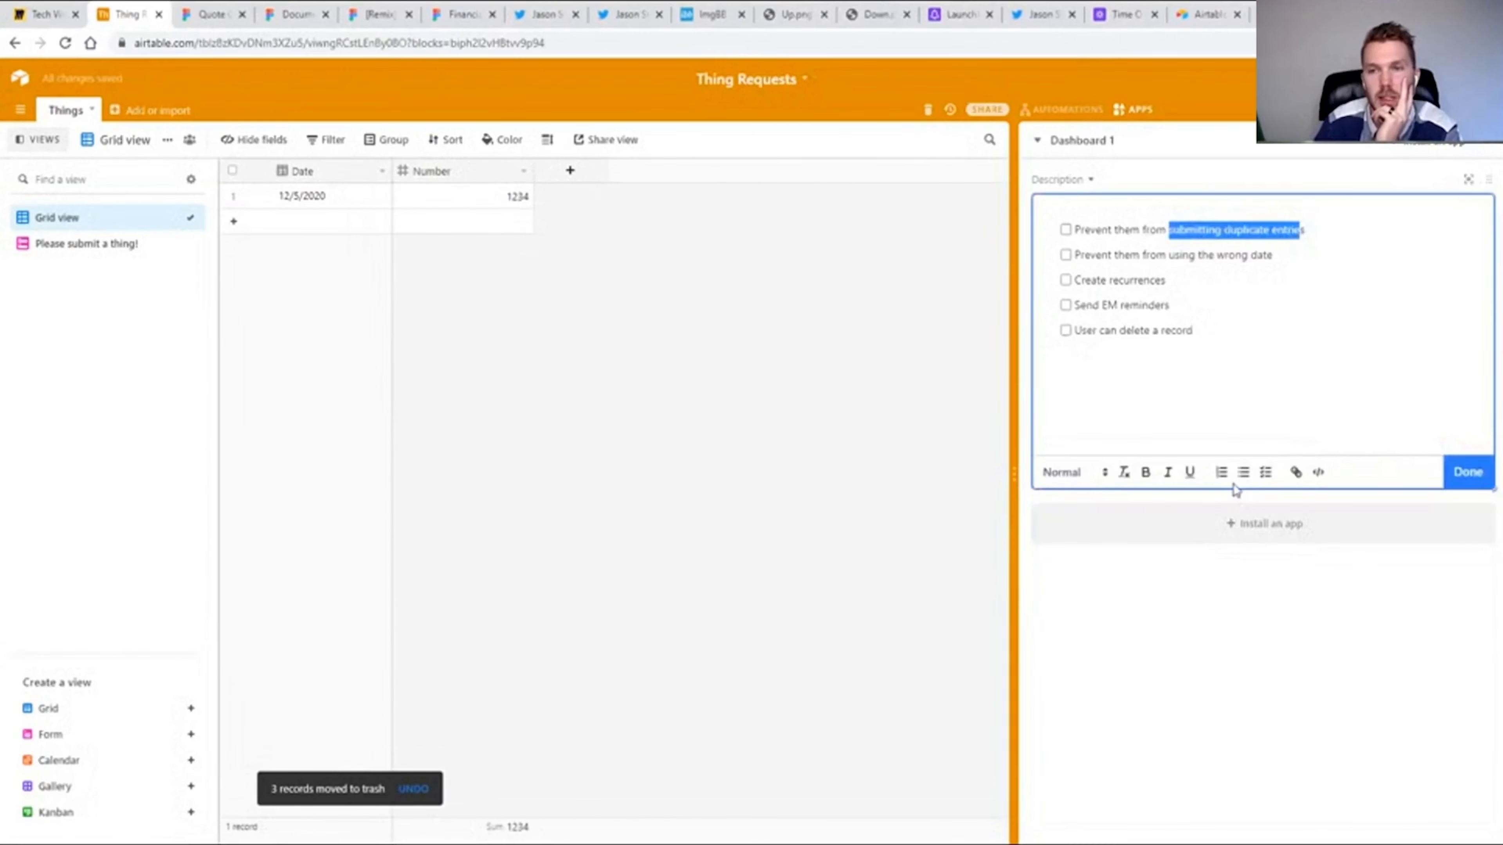
left_click_drag(1171, 255, 1271, 255)
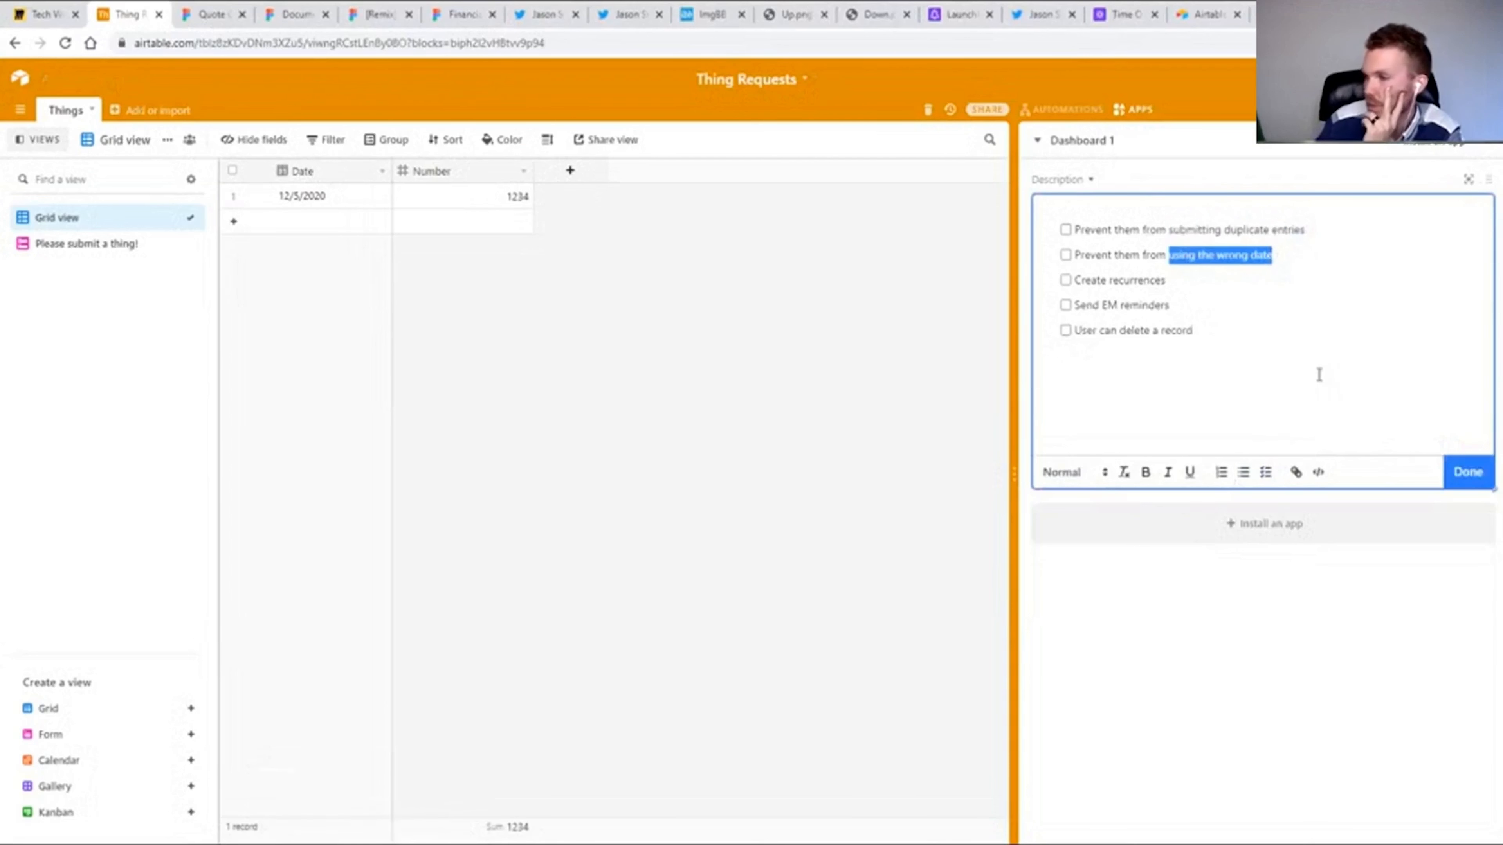
double_click(1133, 280)
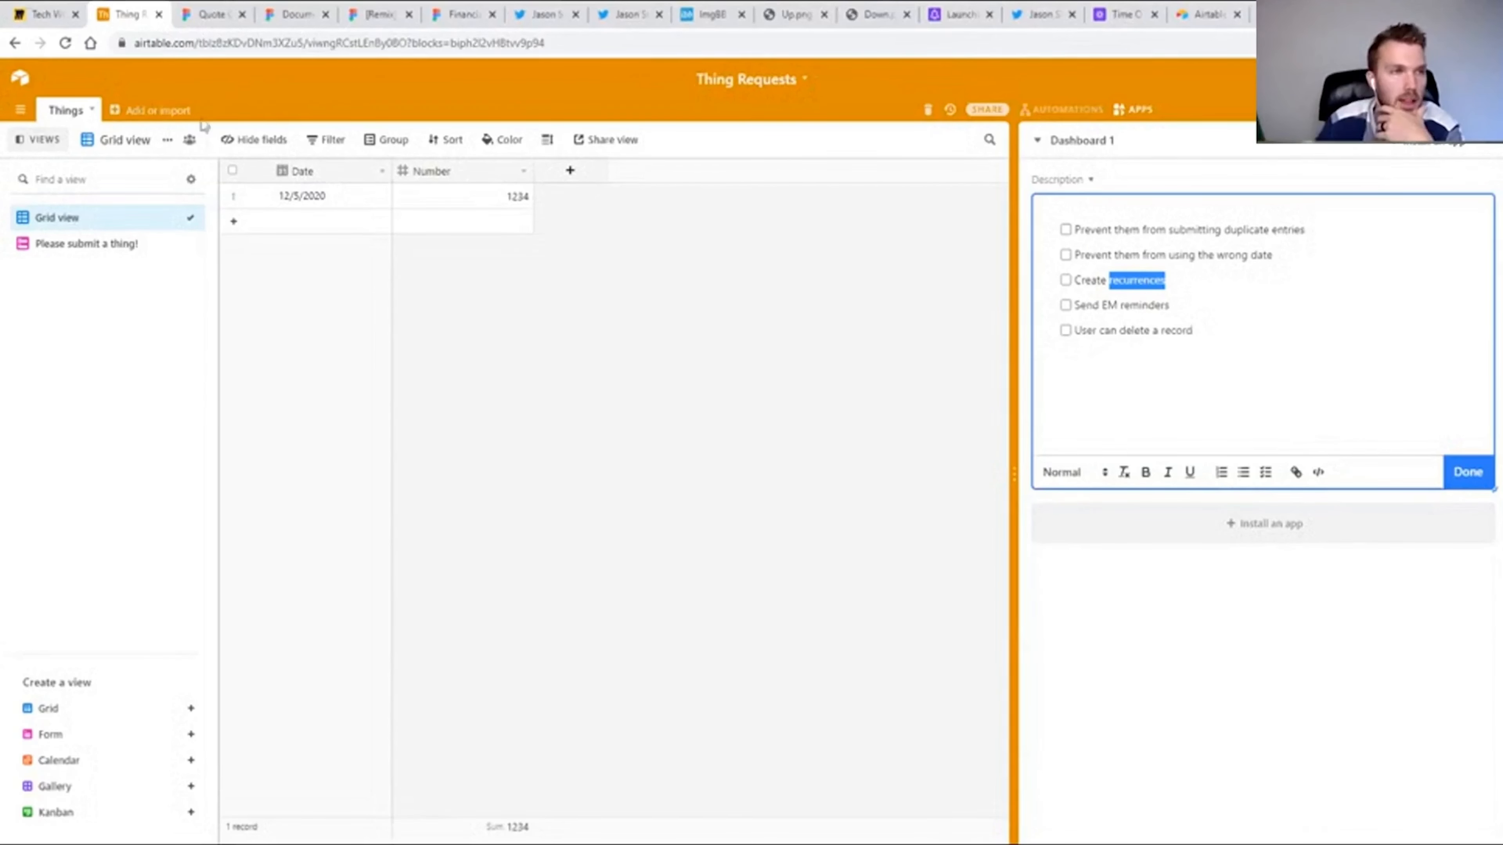
Create an empty table named Recurrences.
left_click(155, 113)
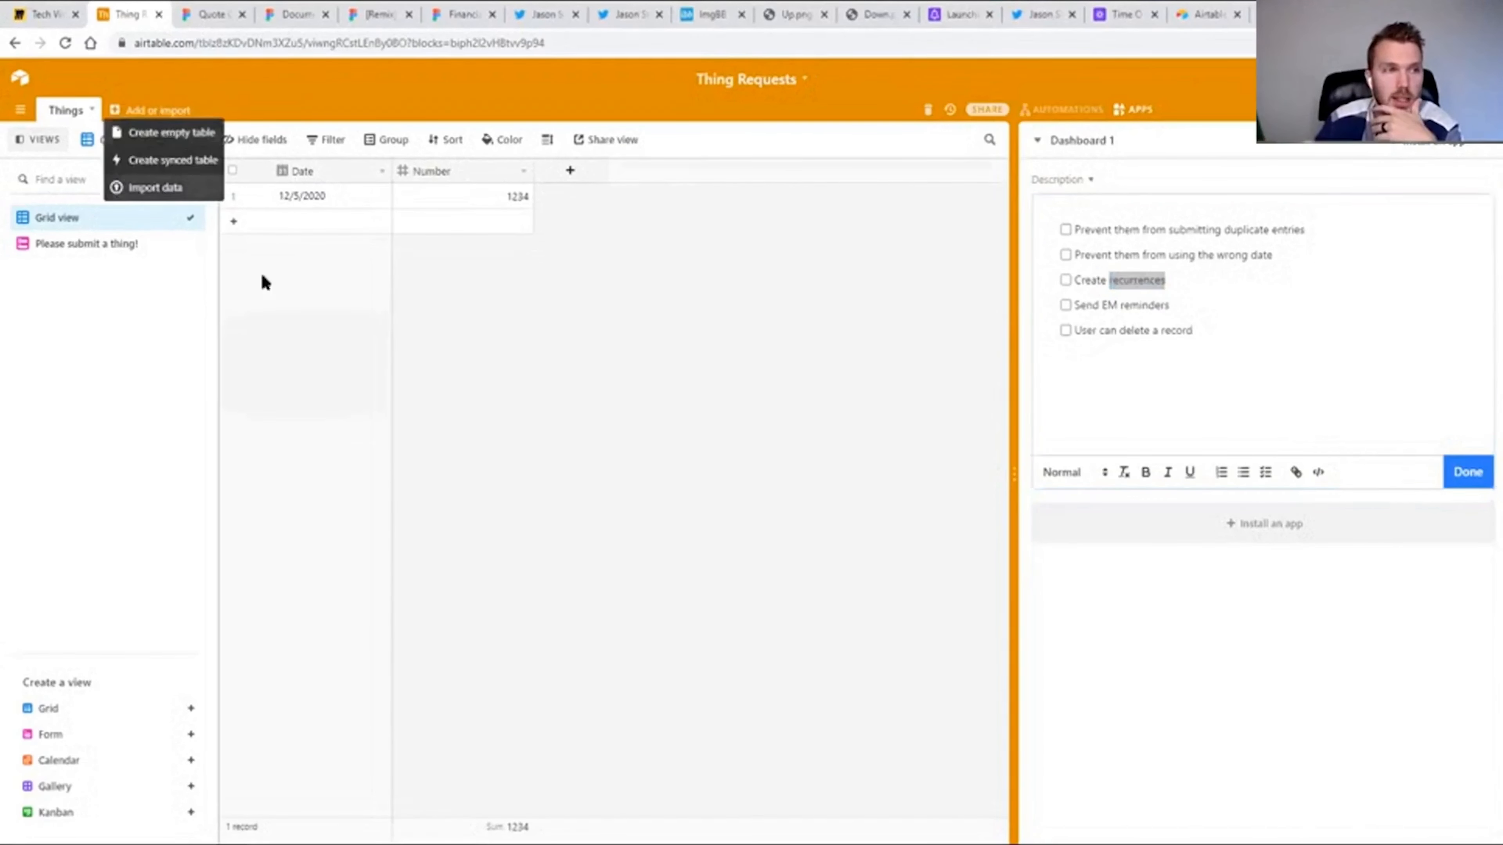
left_click(187, 144)
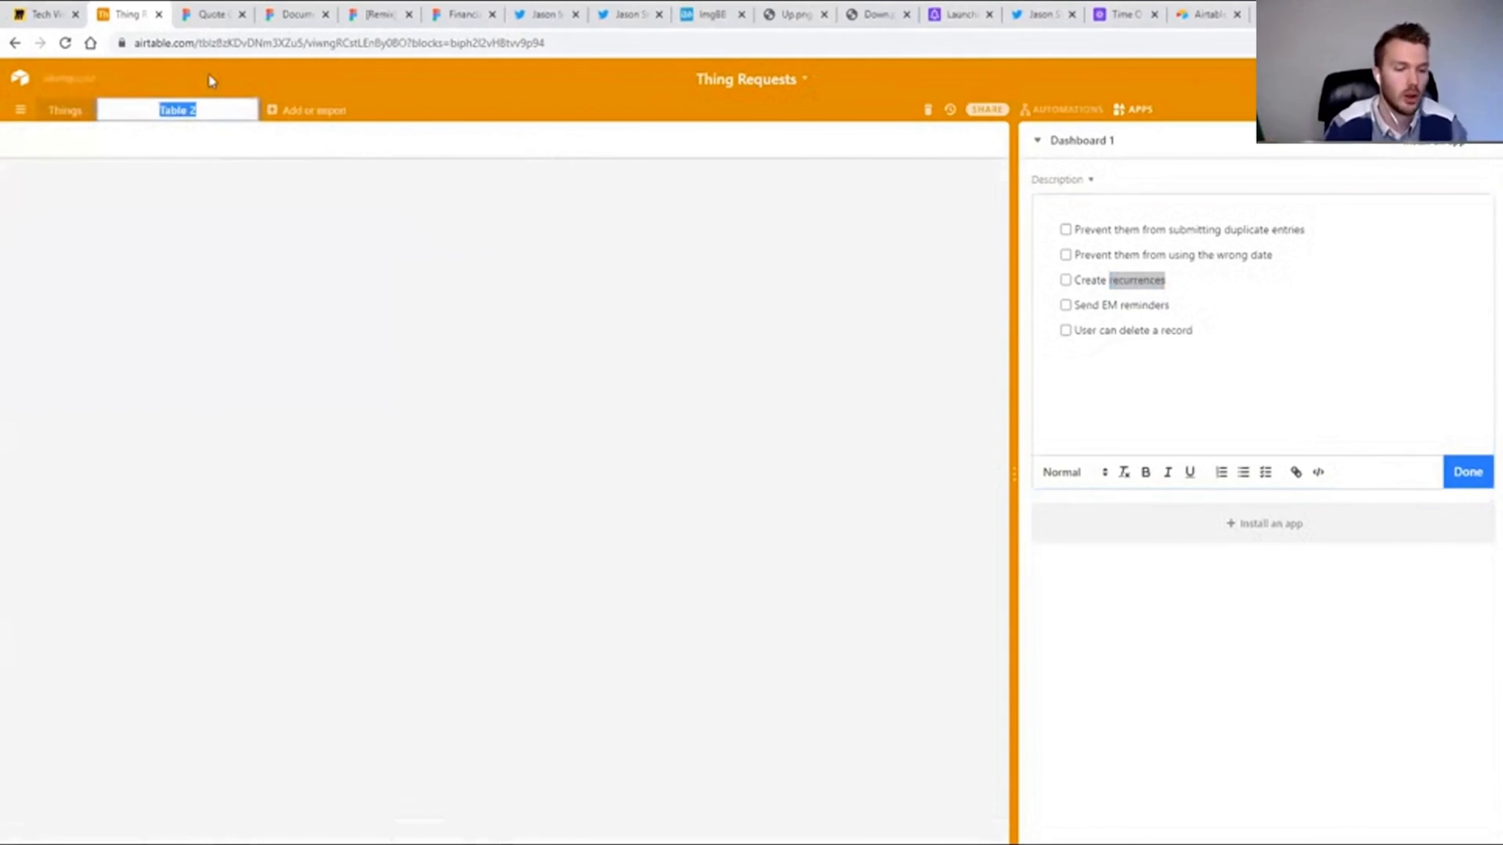
type("Recurrences")
key("Return")
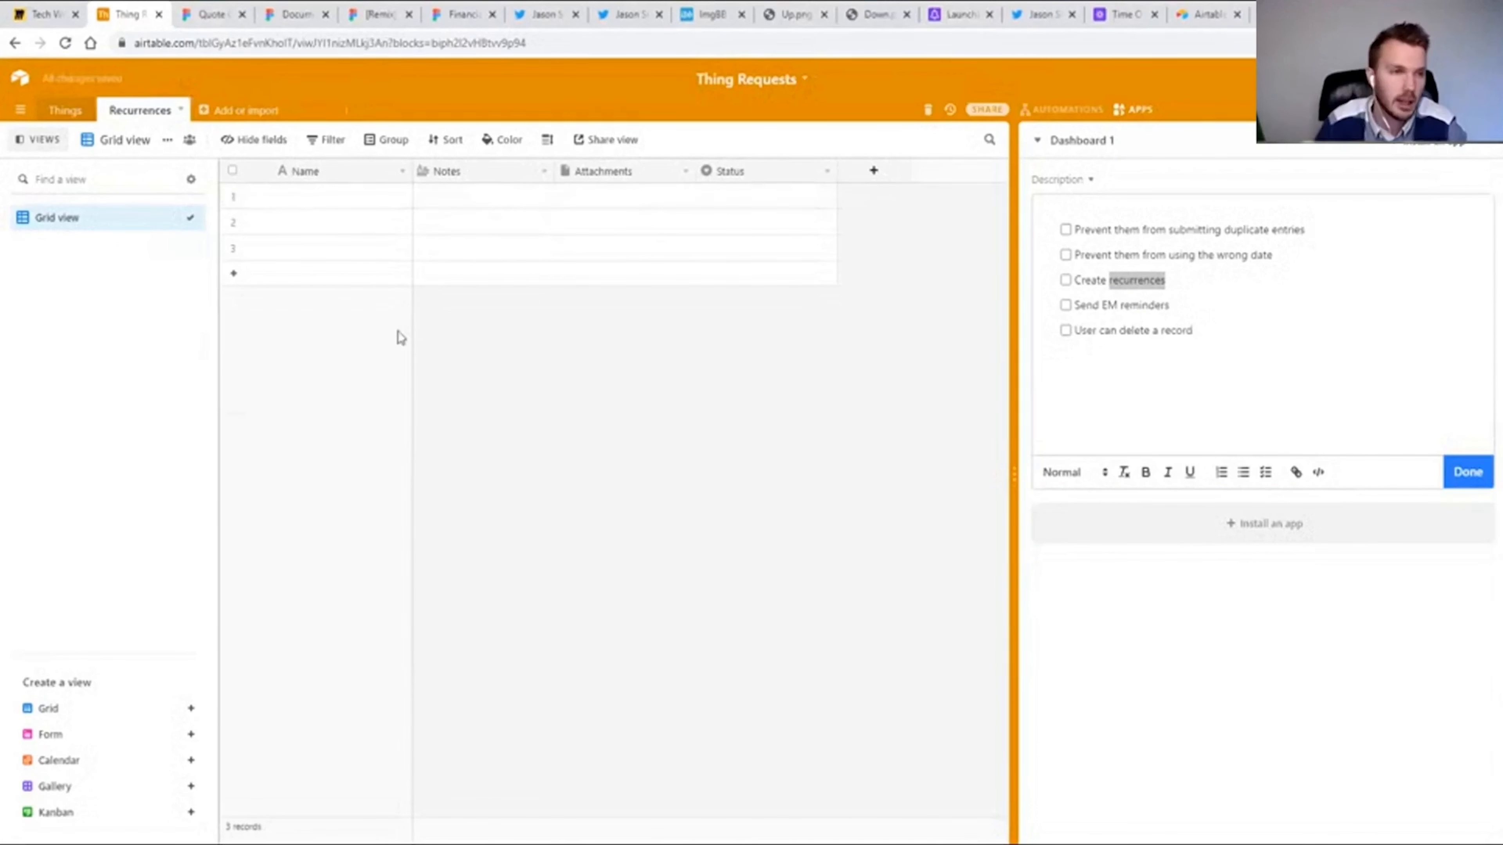
Turn the Recurrences table's primary field into a Date field named Date and delete the other default fields.
double_click(305, 171)
type("Date")
key("Tab")
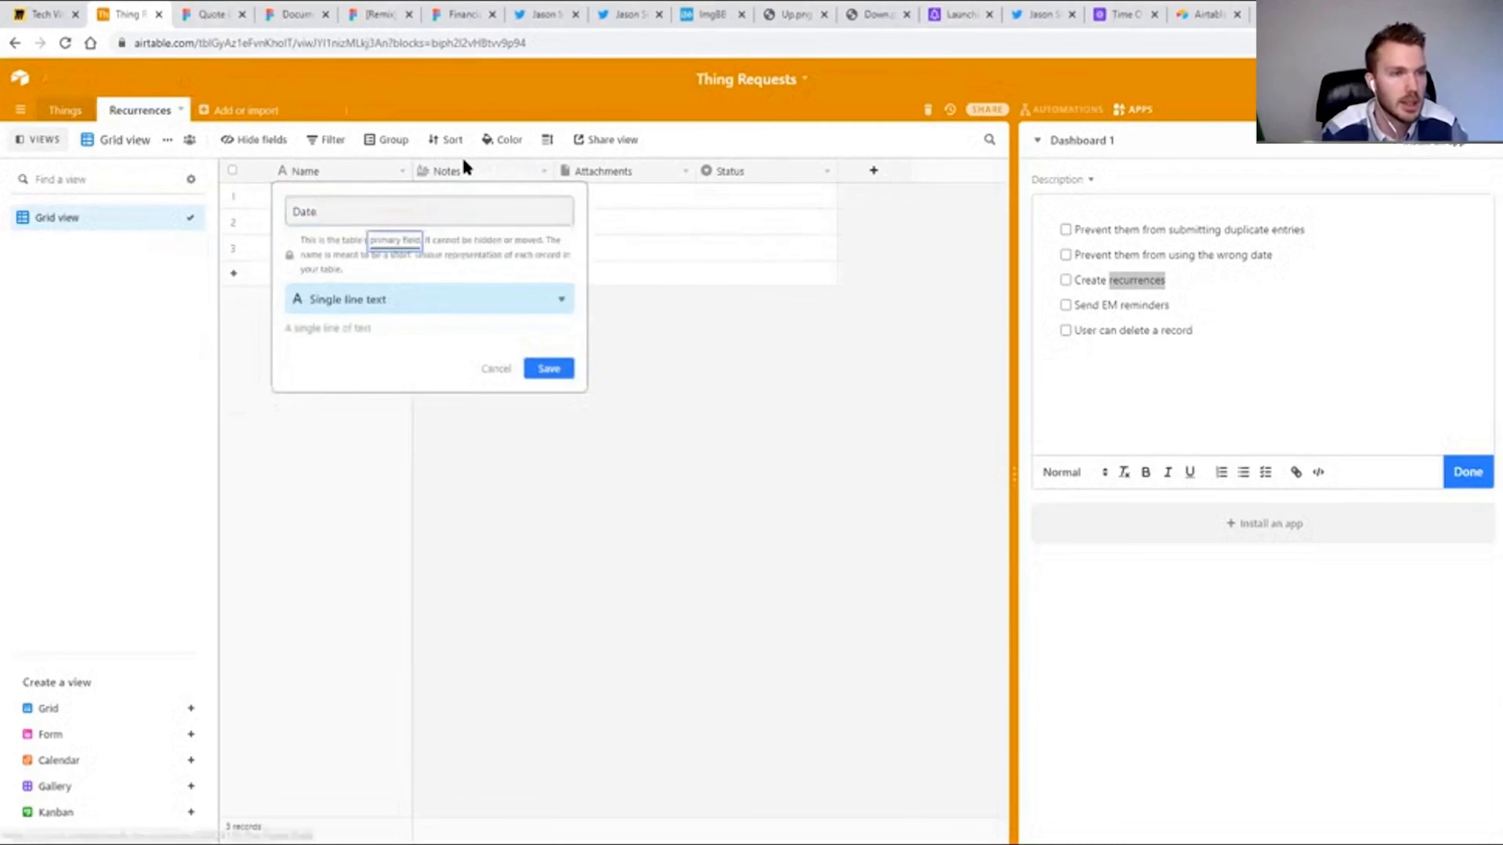
type("date")
key("Return")
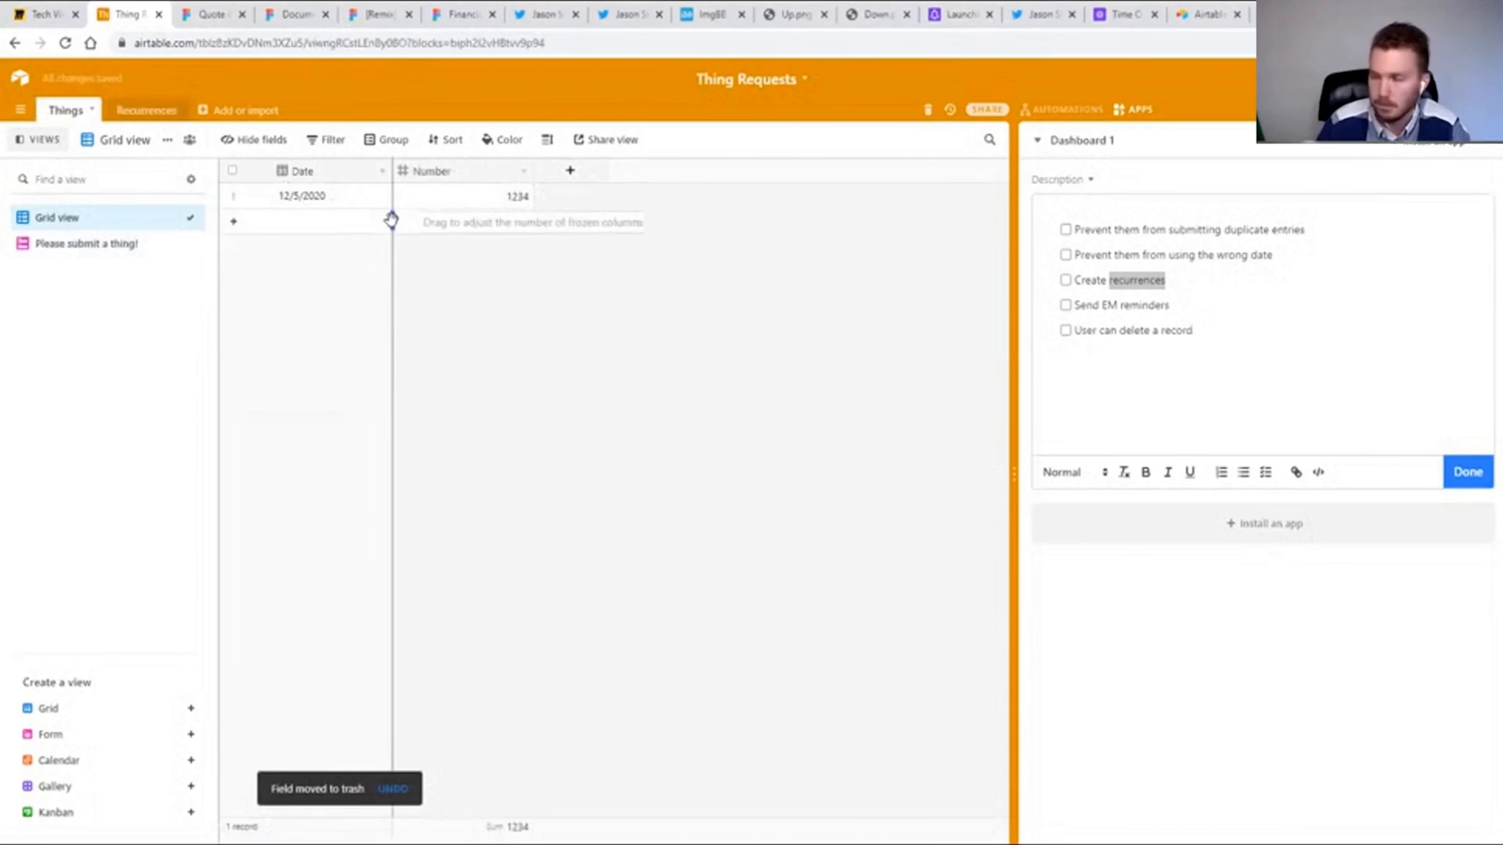
Add a field named Recurrences linking Things to the Recurrences table and place it before the Number field.
left_click(570, 170)
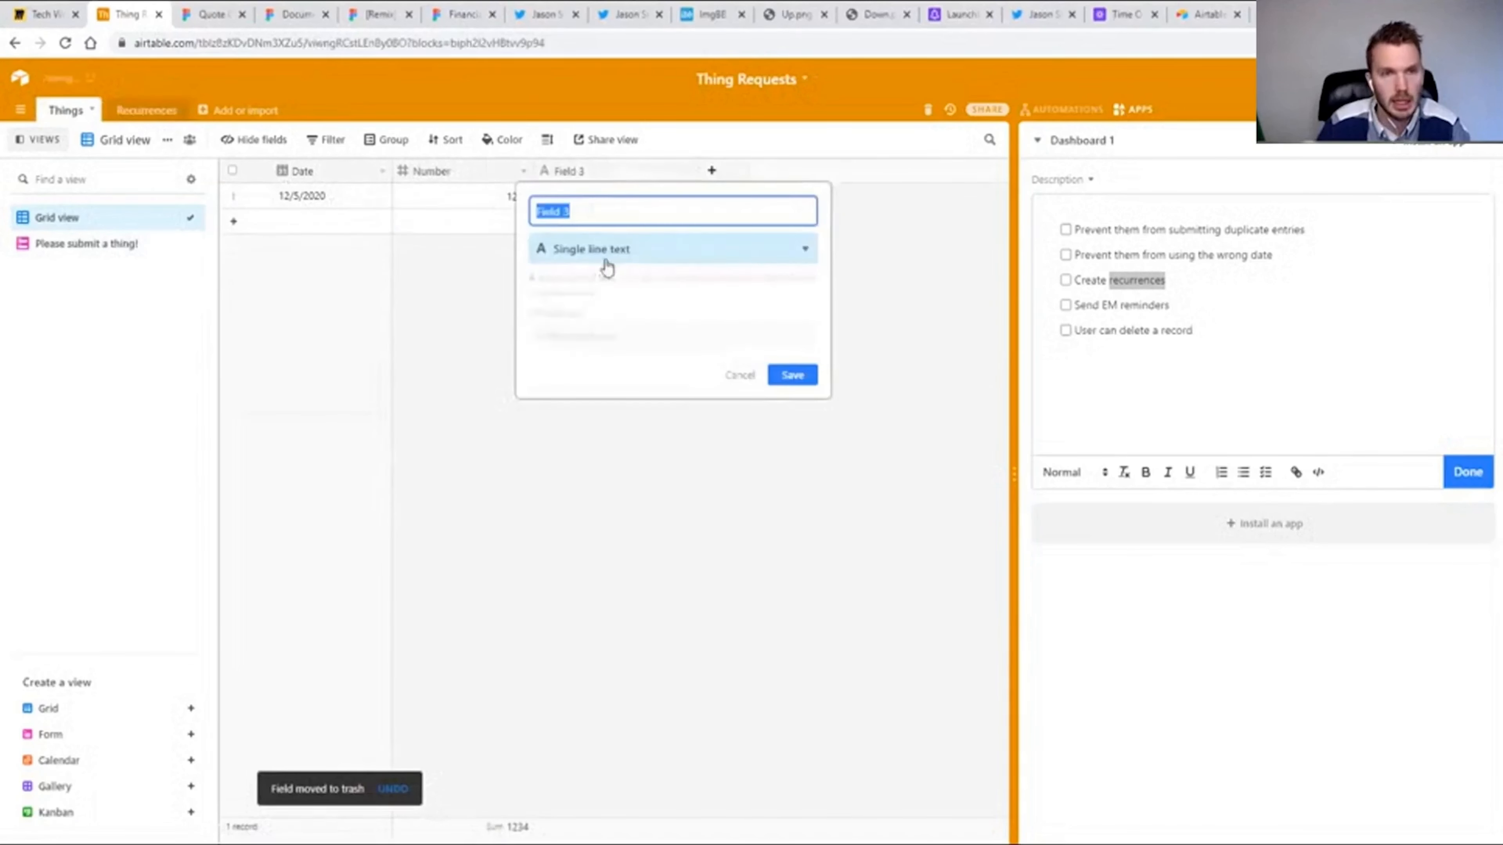
left_click(671, 249)
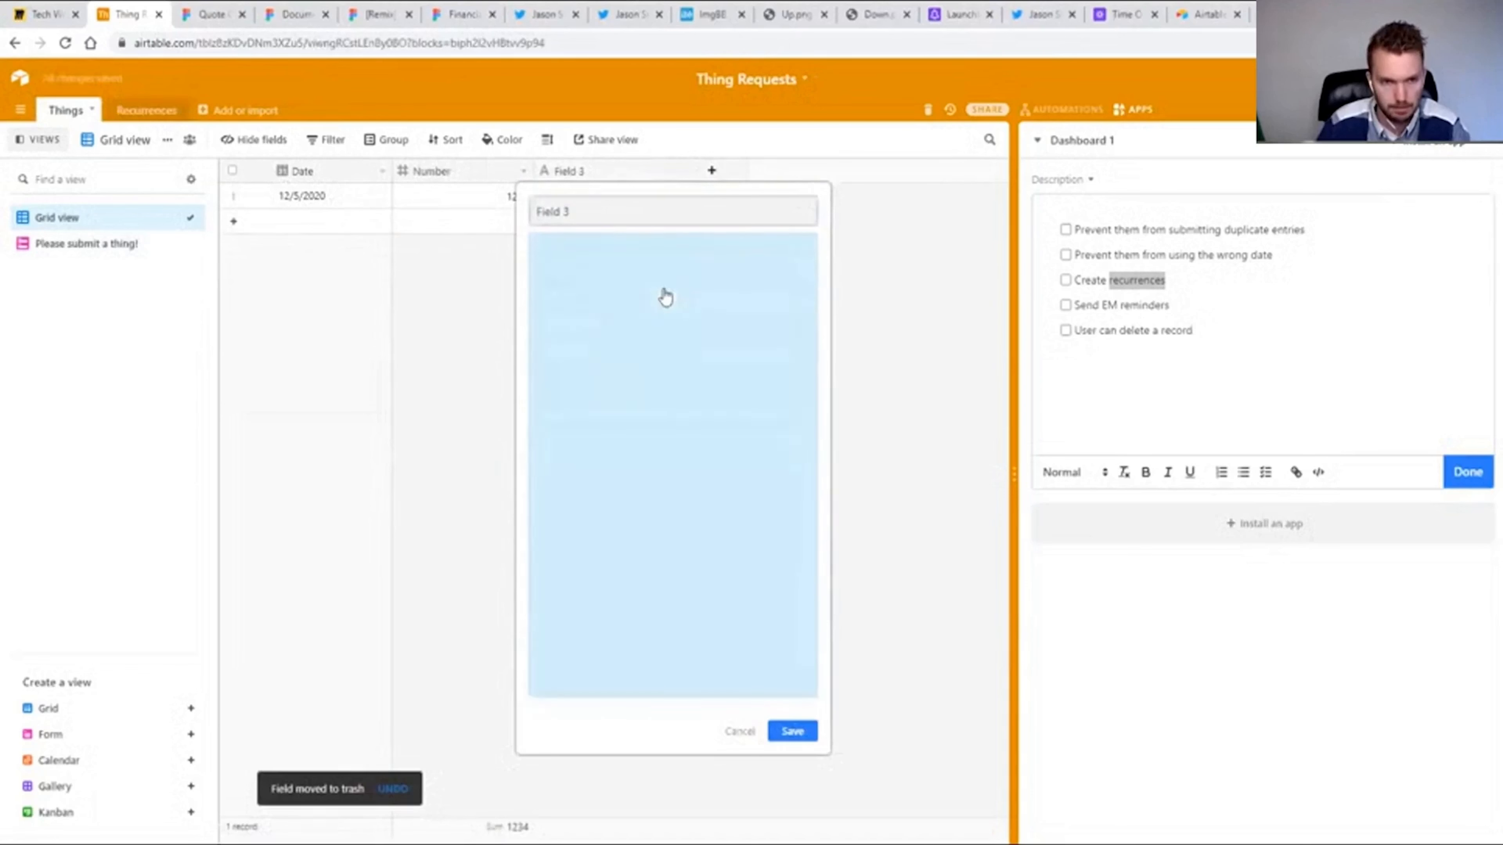
left_click(570, 309)
type("Recurrences")
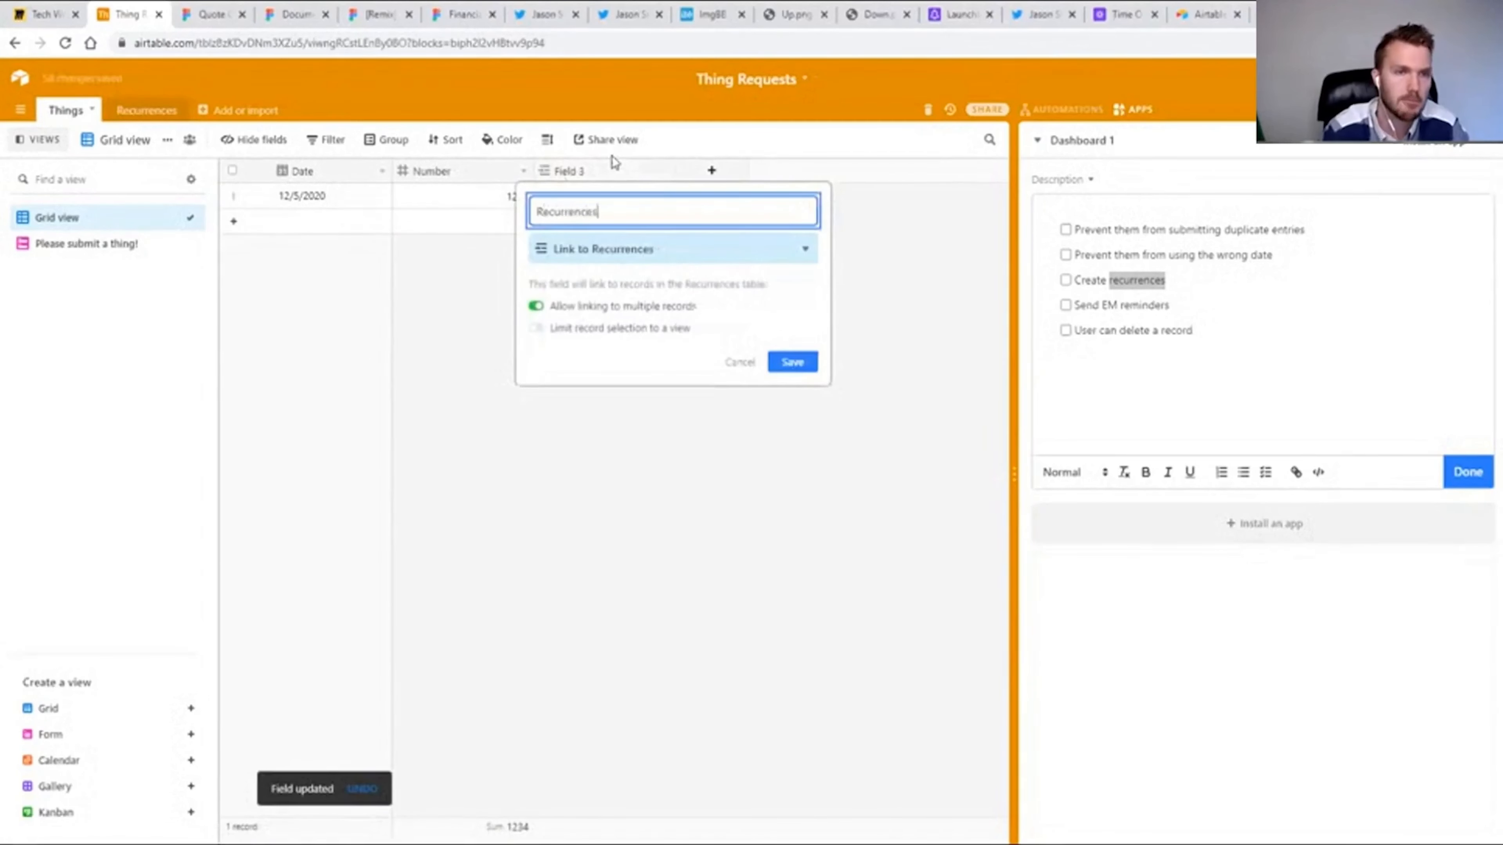
key("Return")
left_click_drag(582, 173, 398, 171)
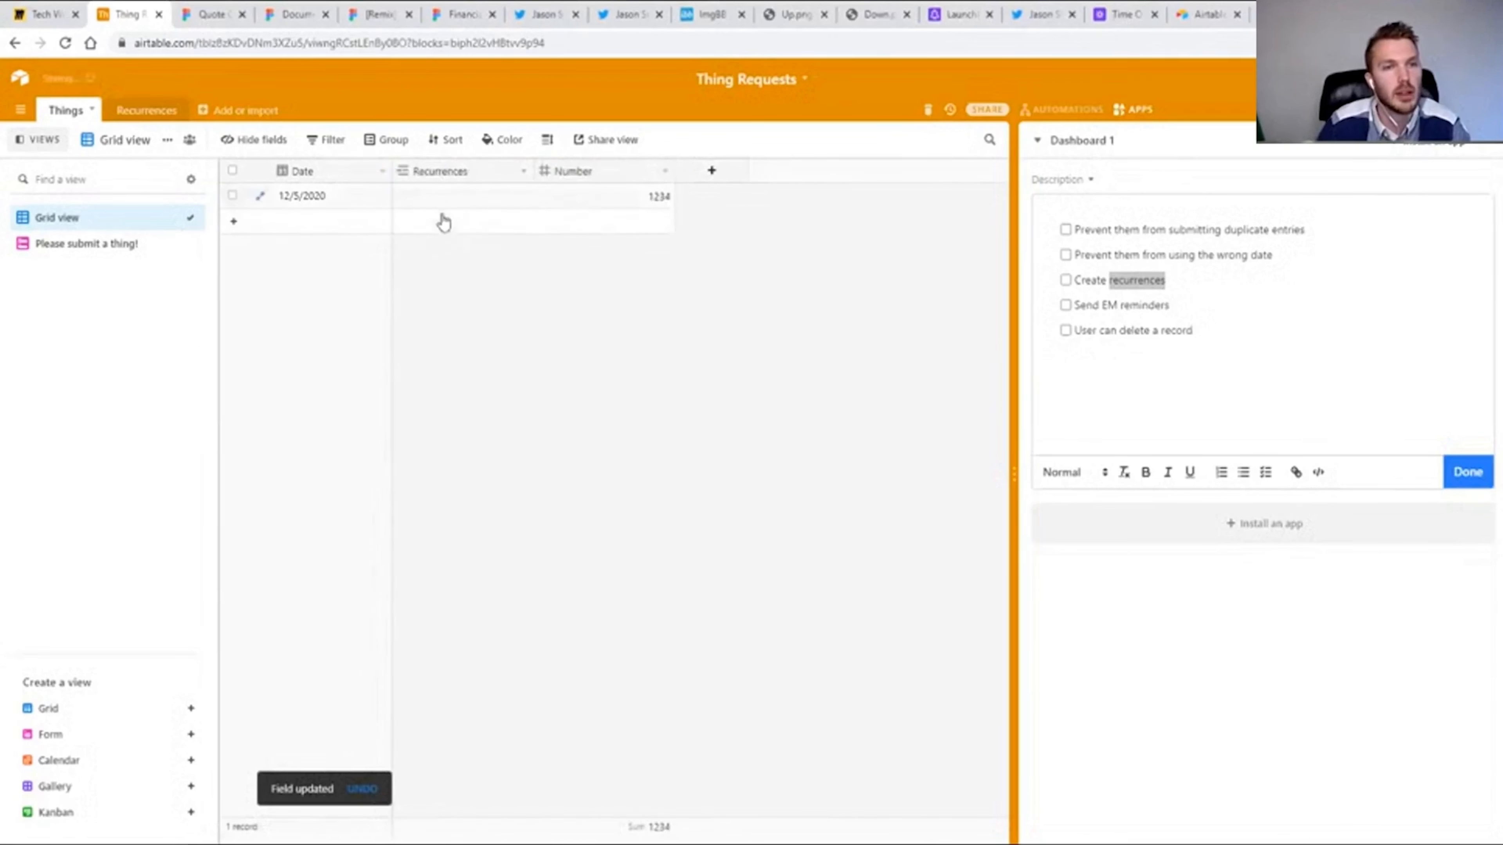
Replace the Date field with the Recurrences field in the submission form and make it required.
left_click(89, 244)
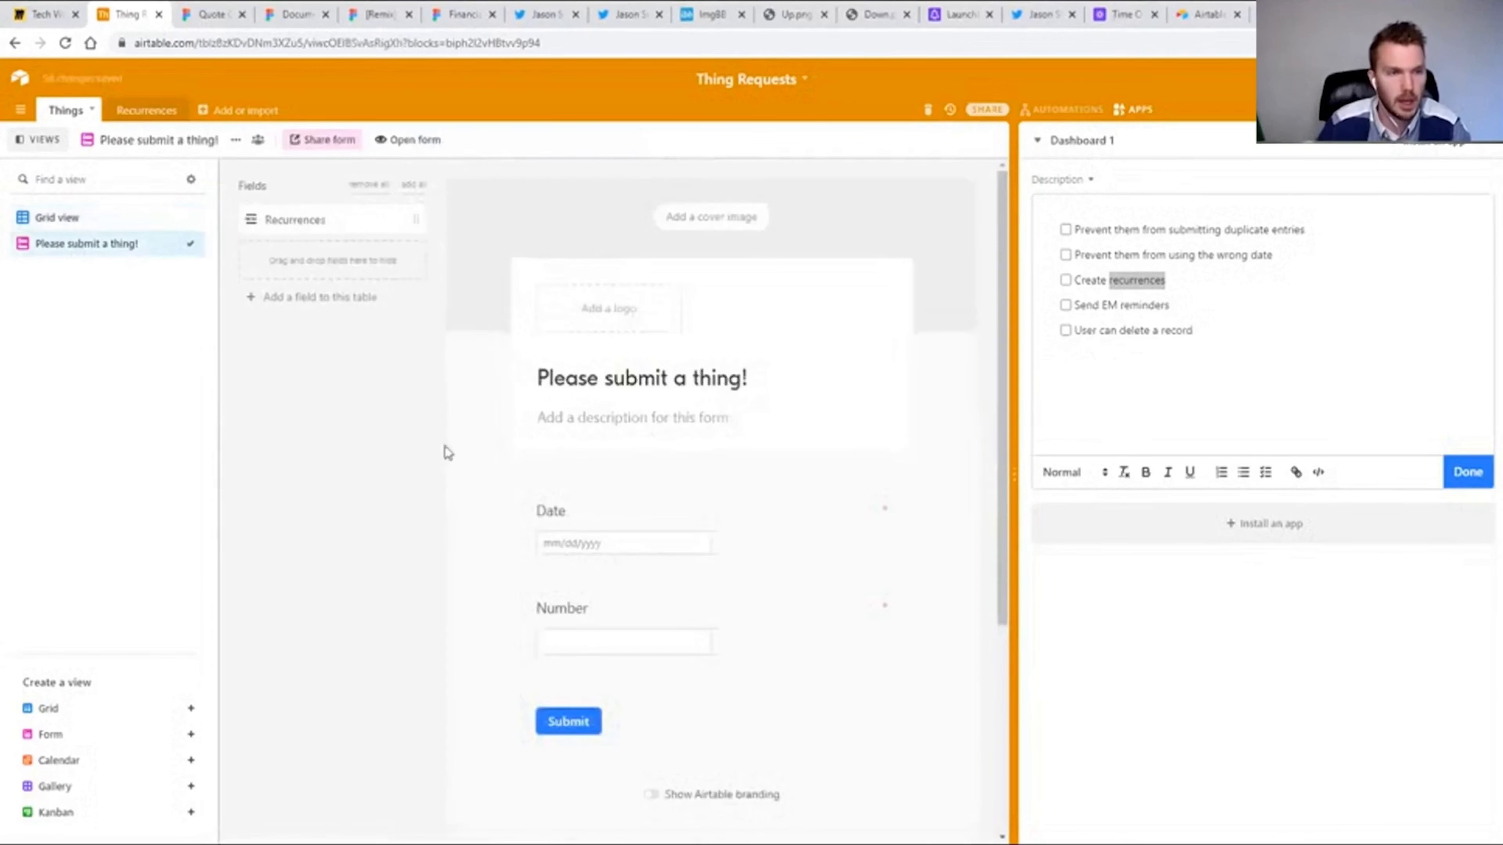
left_click_drag(355, 212, 656, 627)
left_click_drag(755, 521, 361, 278)
left_click(771, 527)
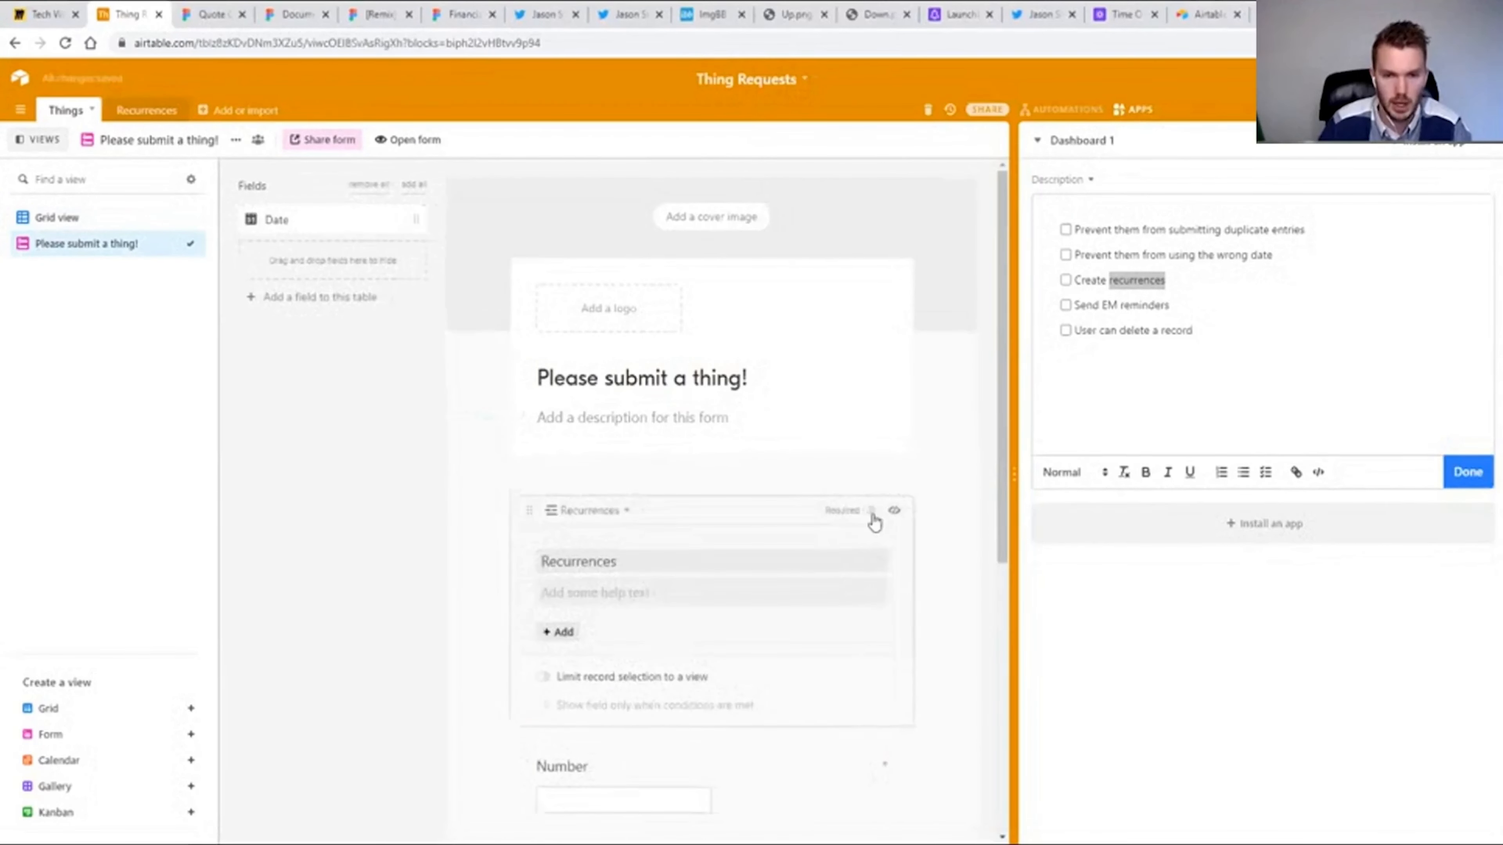
Fill in the three Recurrences records with the dates 12/5/2020, 11/28/2020 and 11/21/2020.
left_click(157, 111)
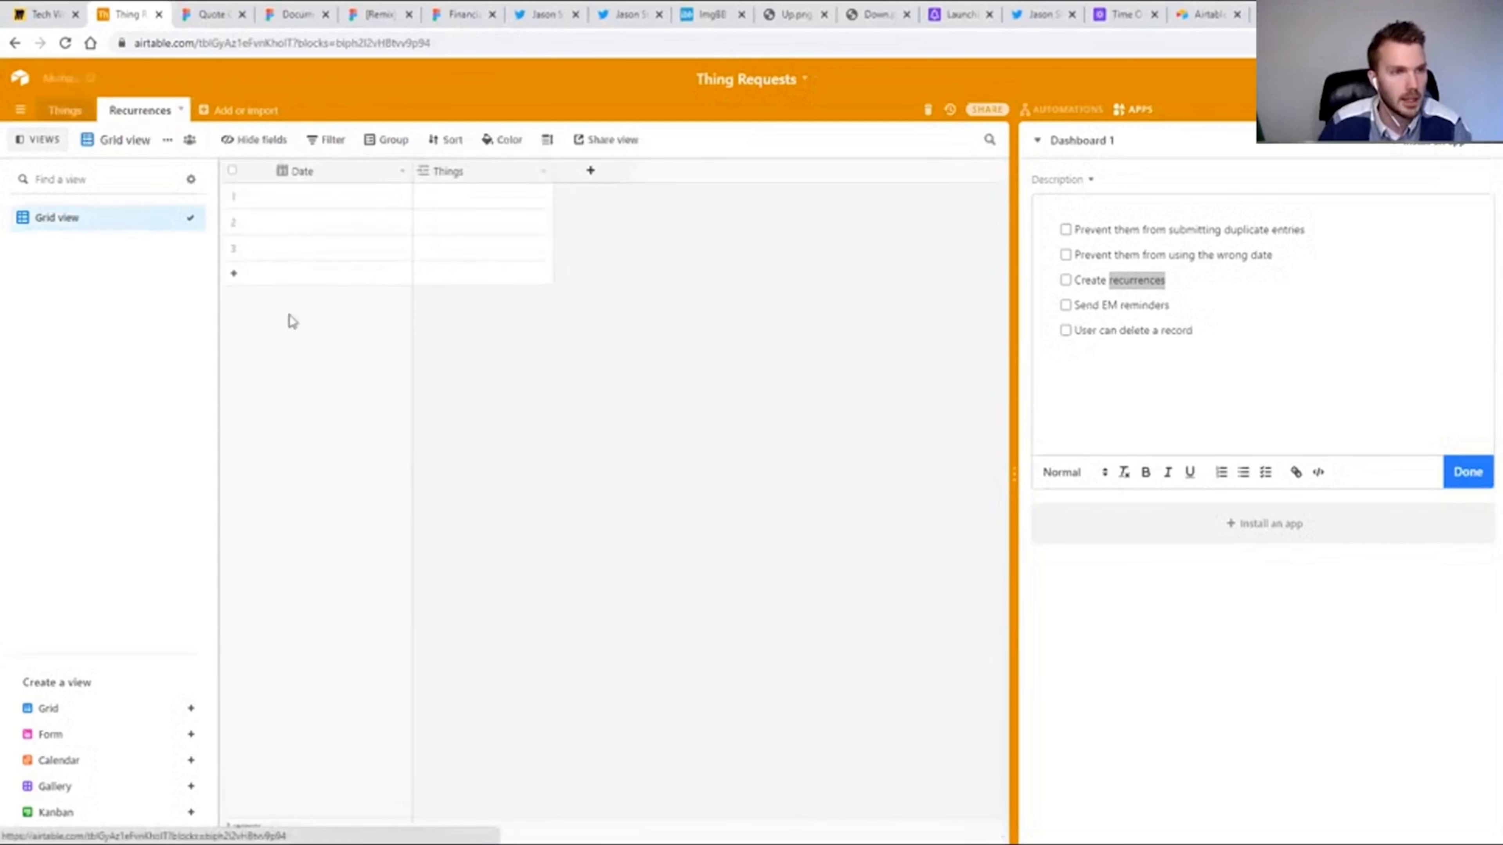
left_click(300, 193)
left_click(301, 192)
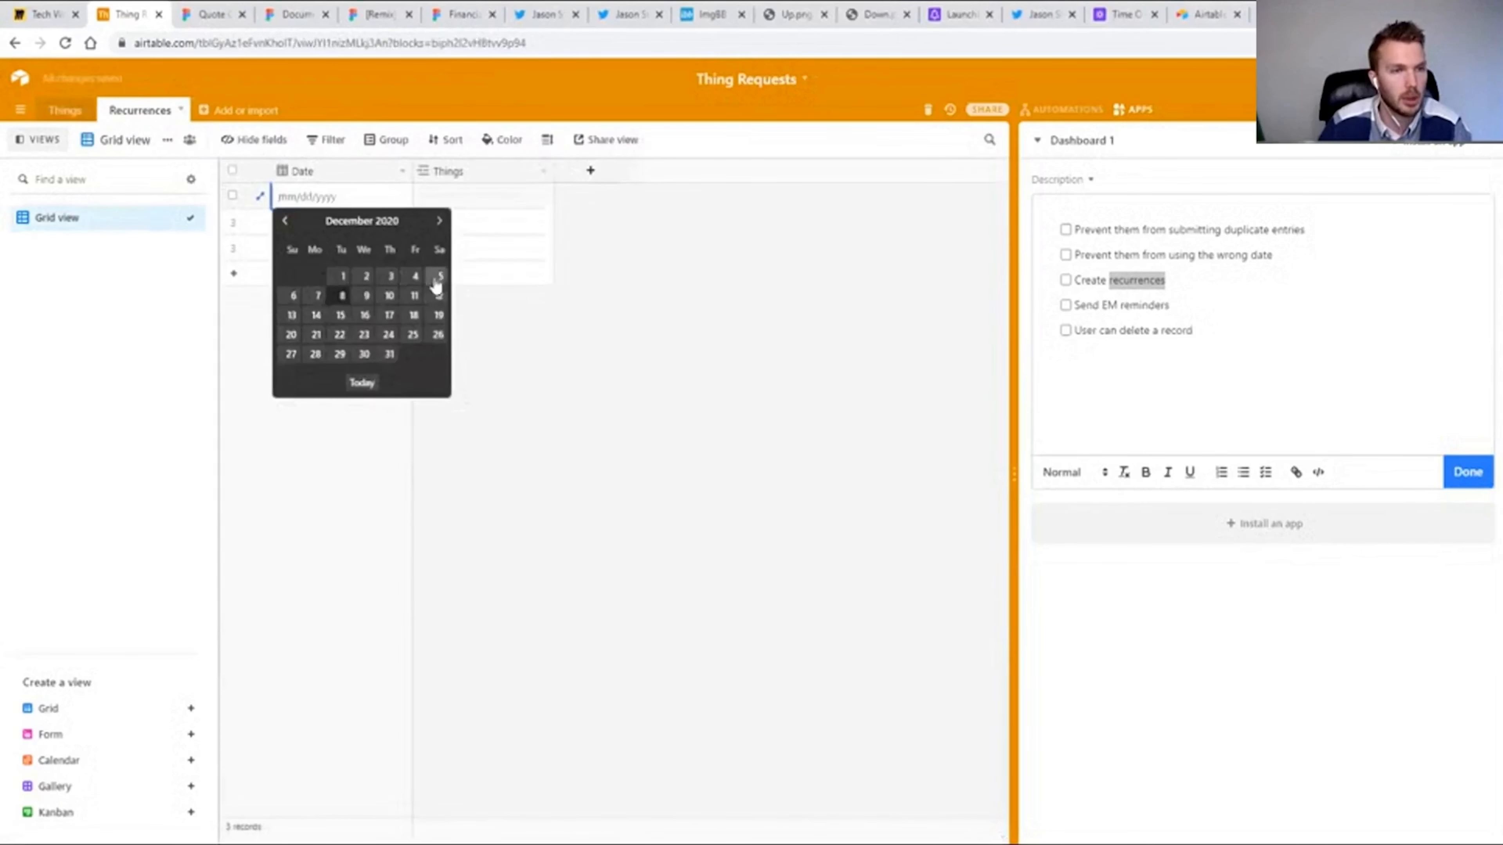
left_click(439, 281)
double_click(315, 225)
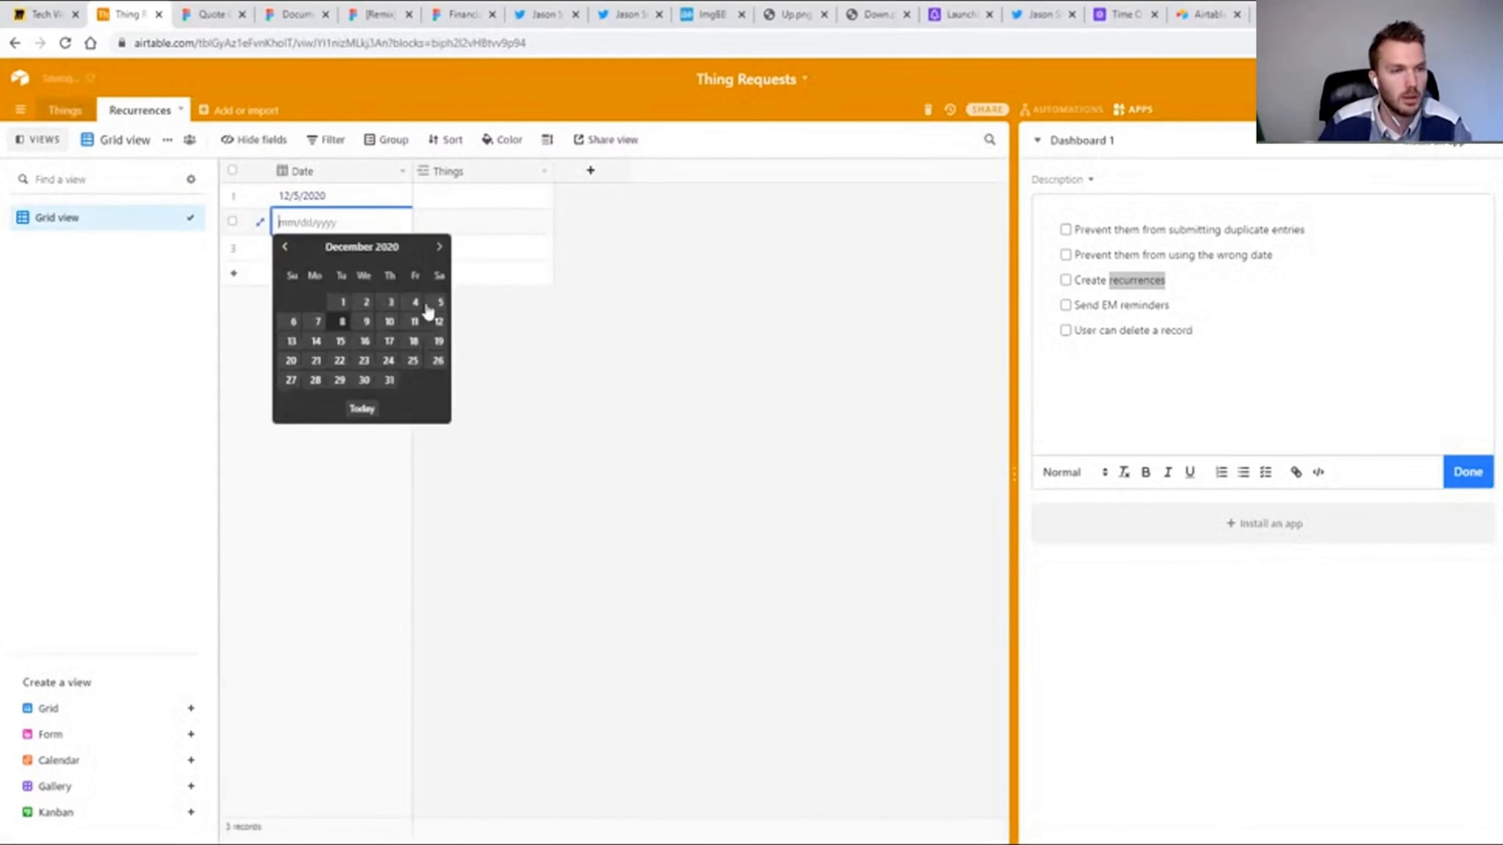
left_click(284, 246)
left_click(438, 360)
left_click(286, 245)
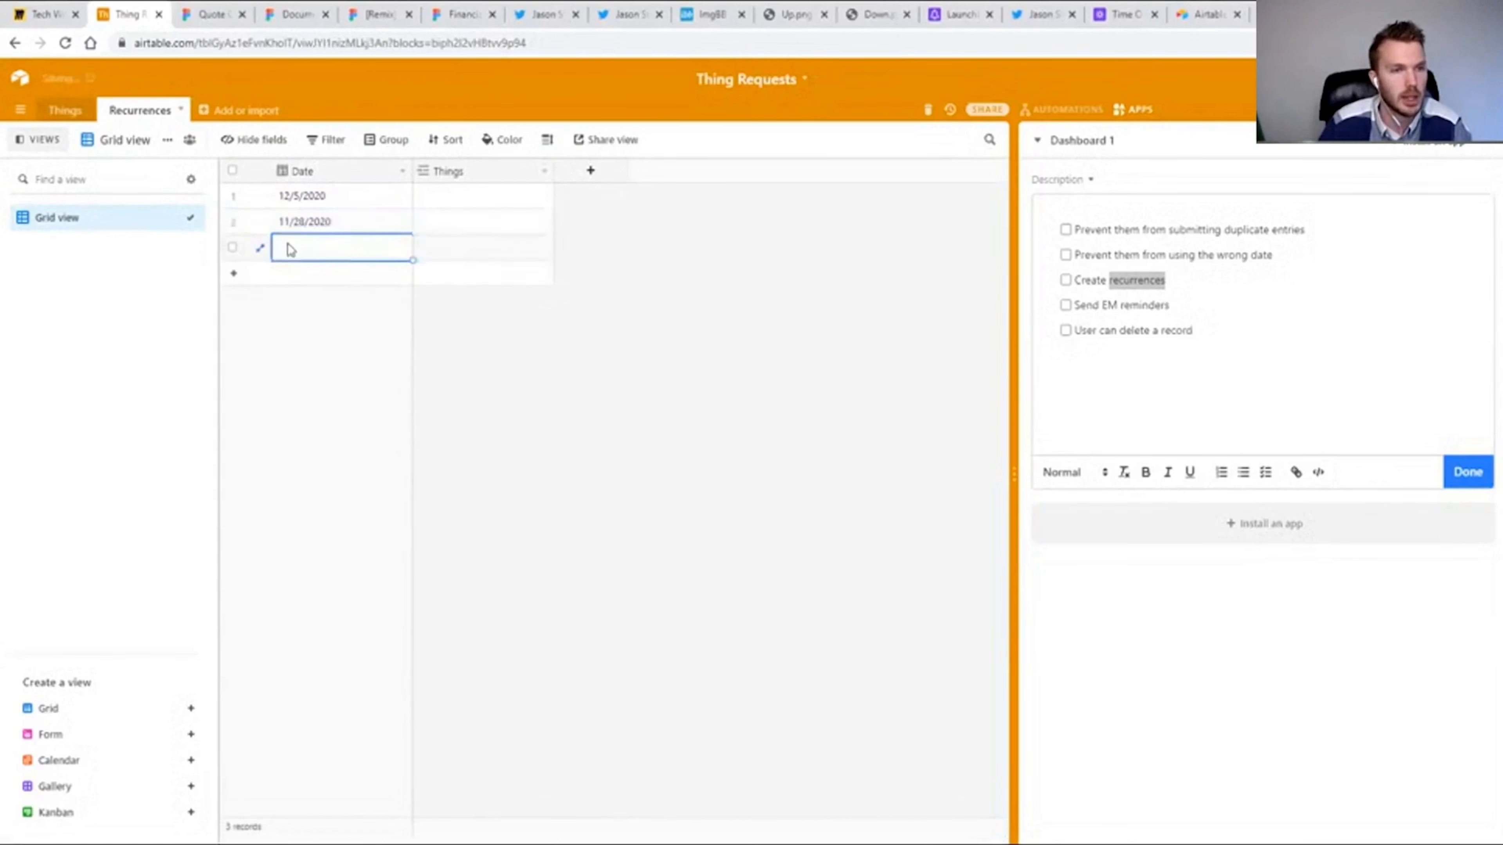
left_click(286, 245)
left_click(284, 273)
left_click(438, 367)
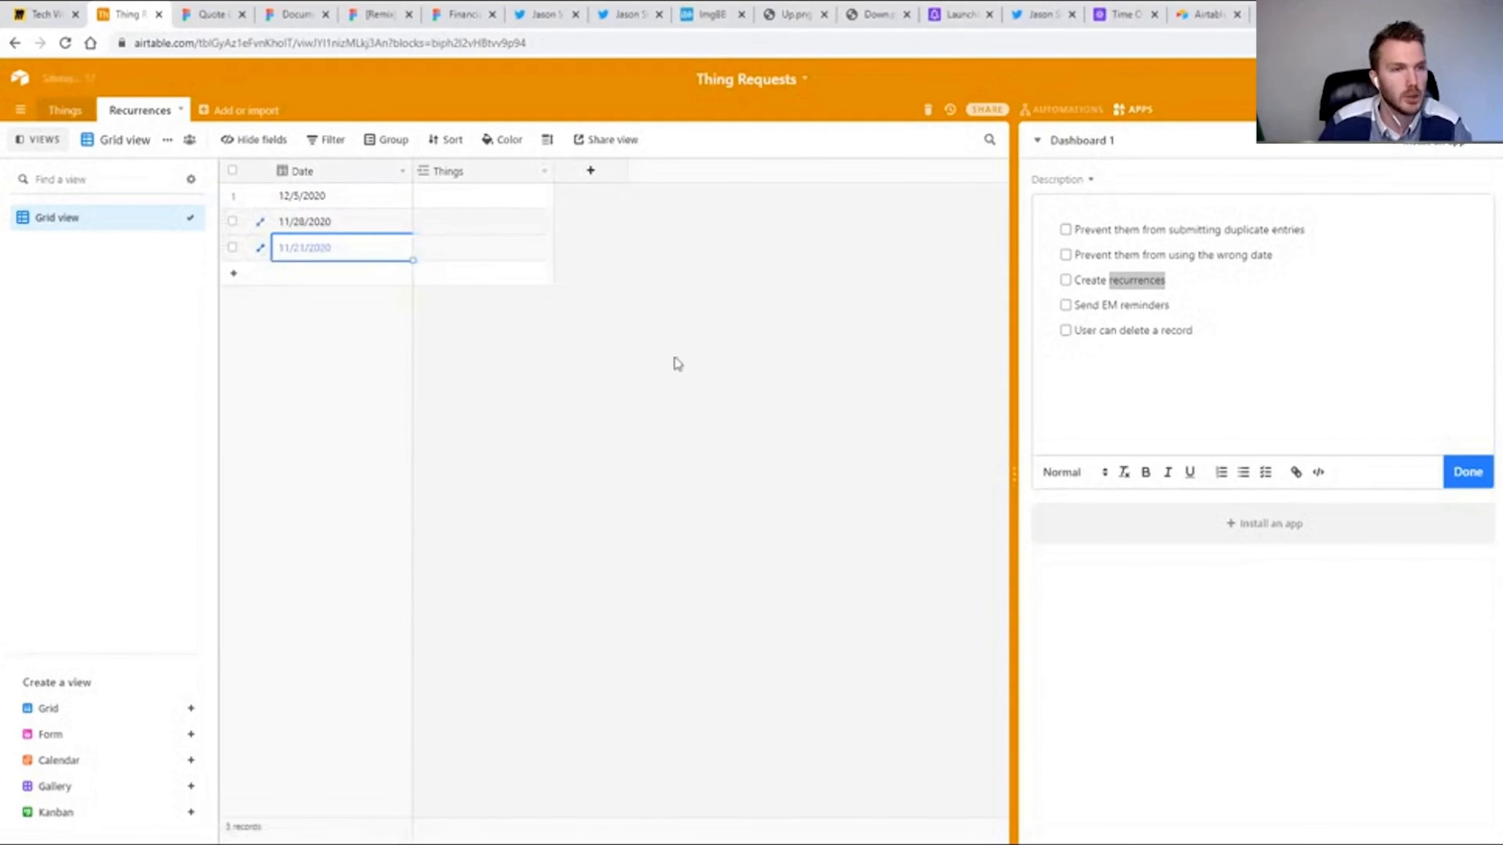
Open the live Things form and submit an entry with recurrence 12/5/2020 and number 5605.
left_click(66, 112)
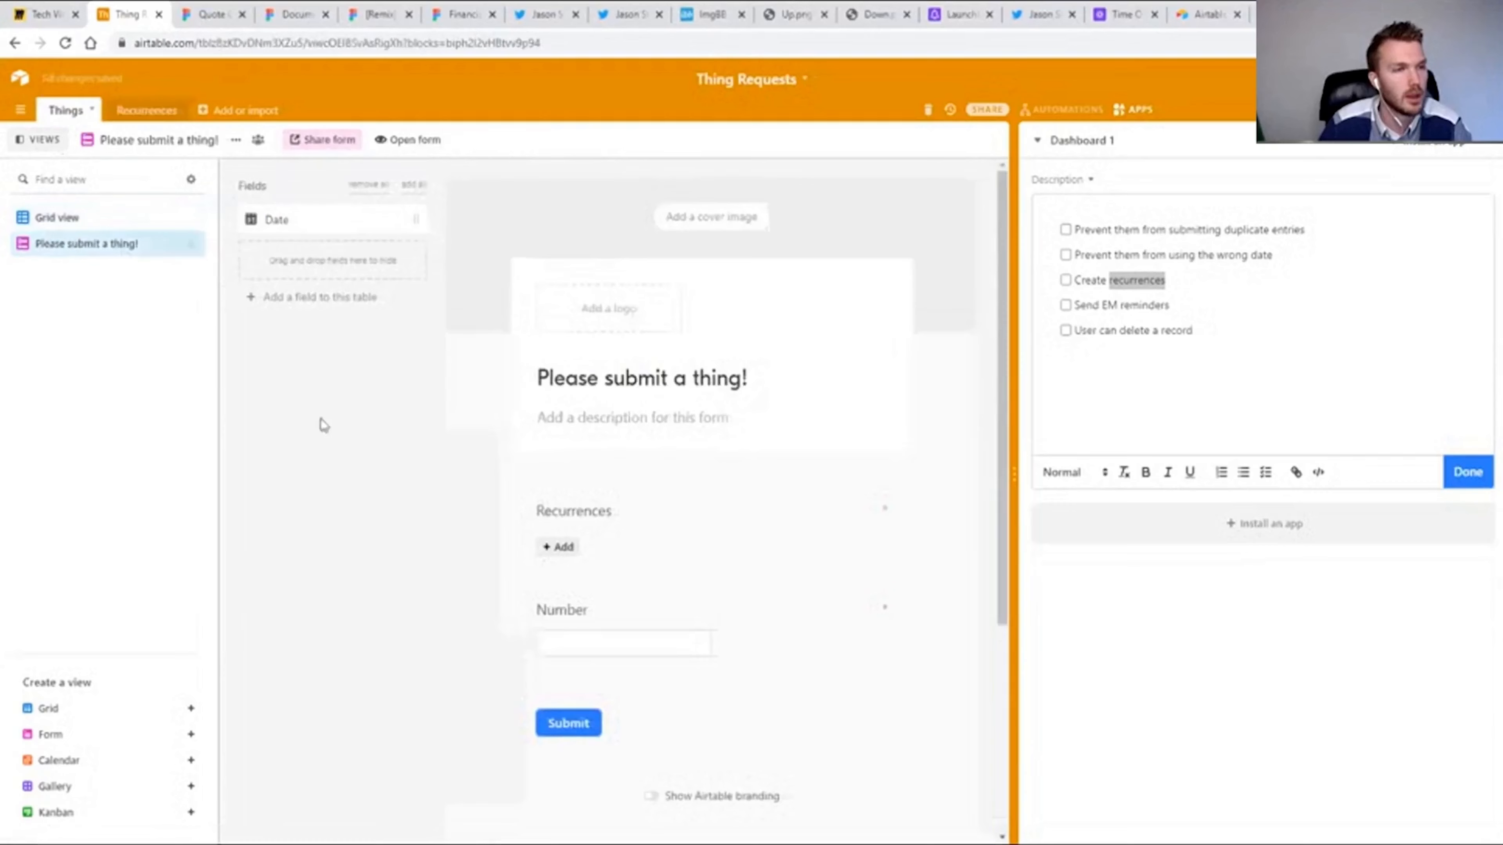
left_click(407, 140)
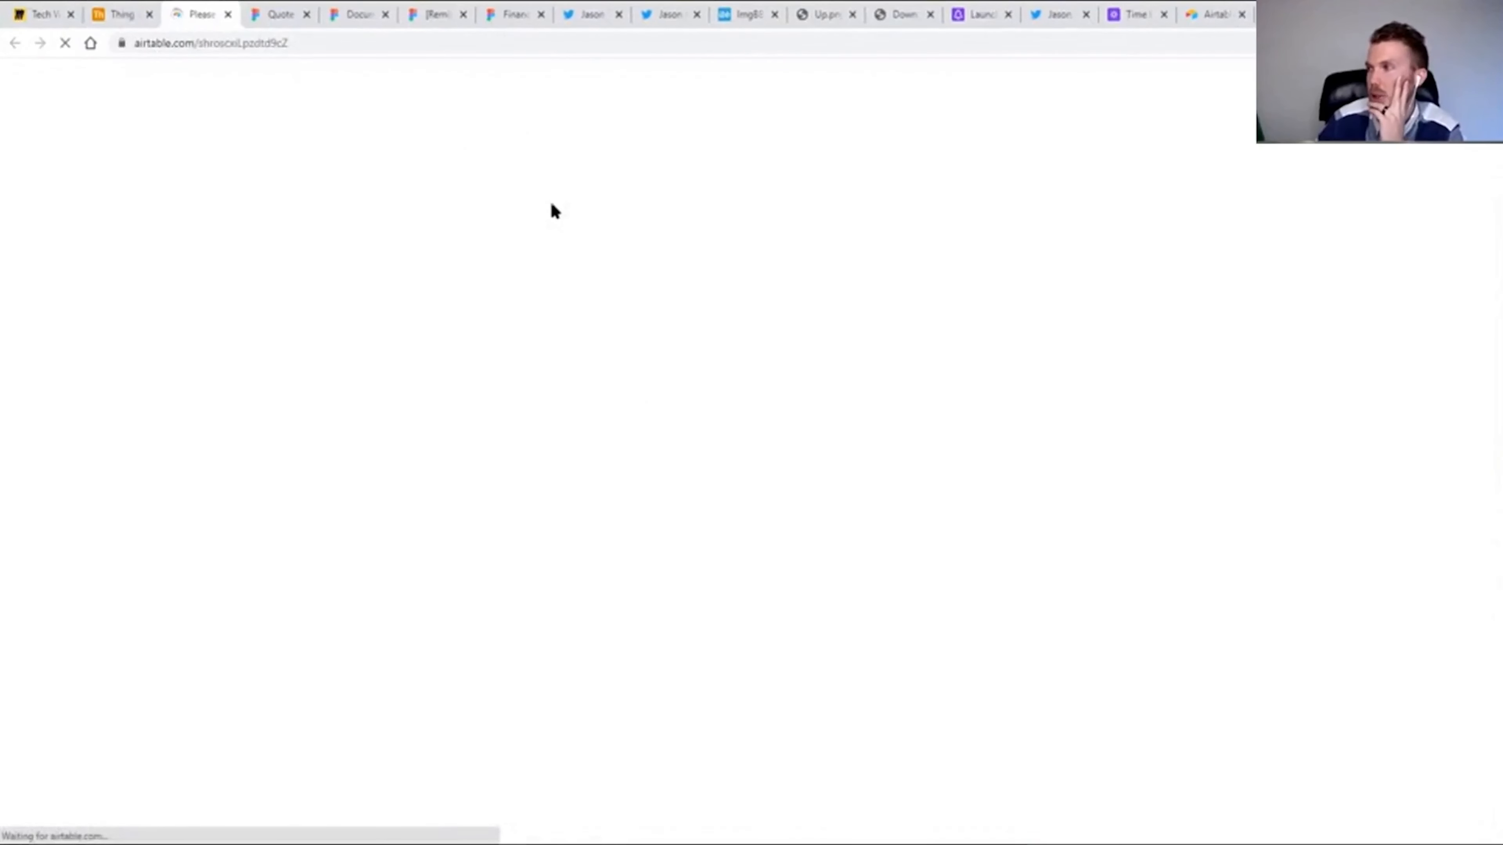
left_click(565, 235)
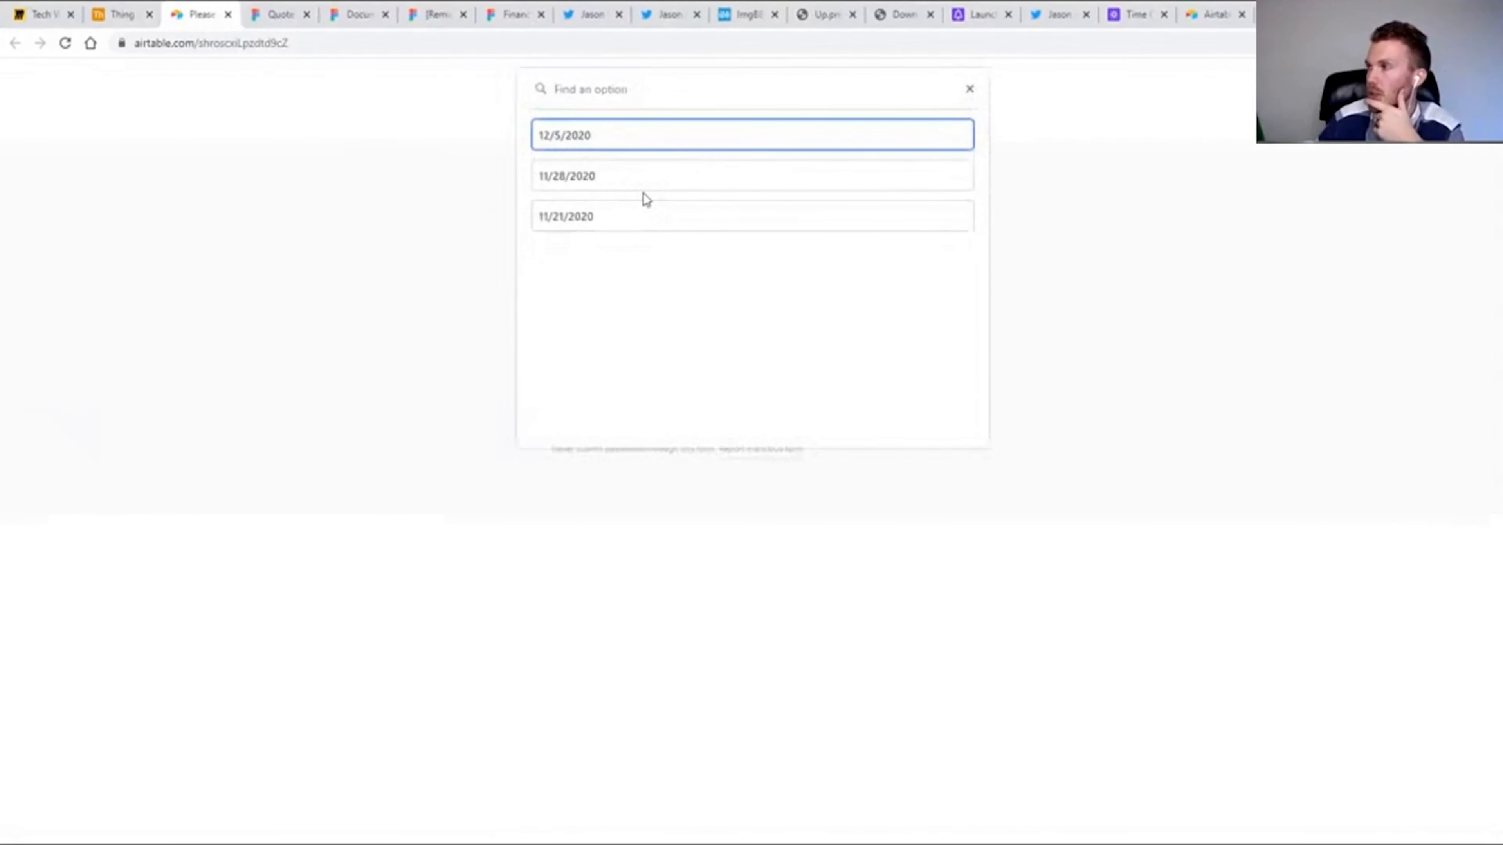
left_click(570, 137)
left_click(610, 372)
type("5605")
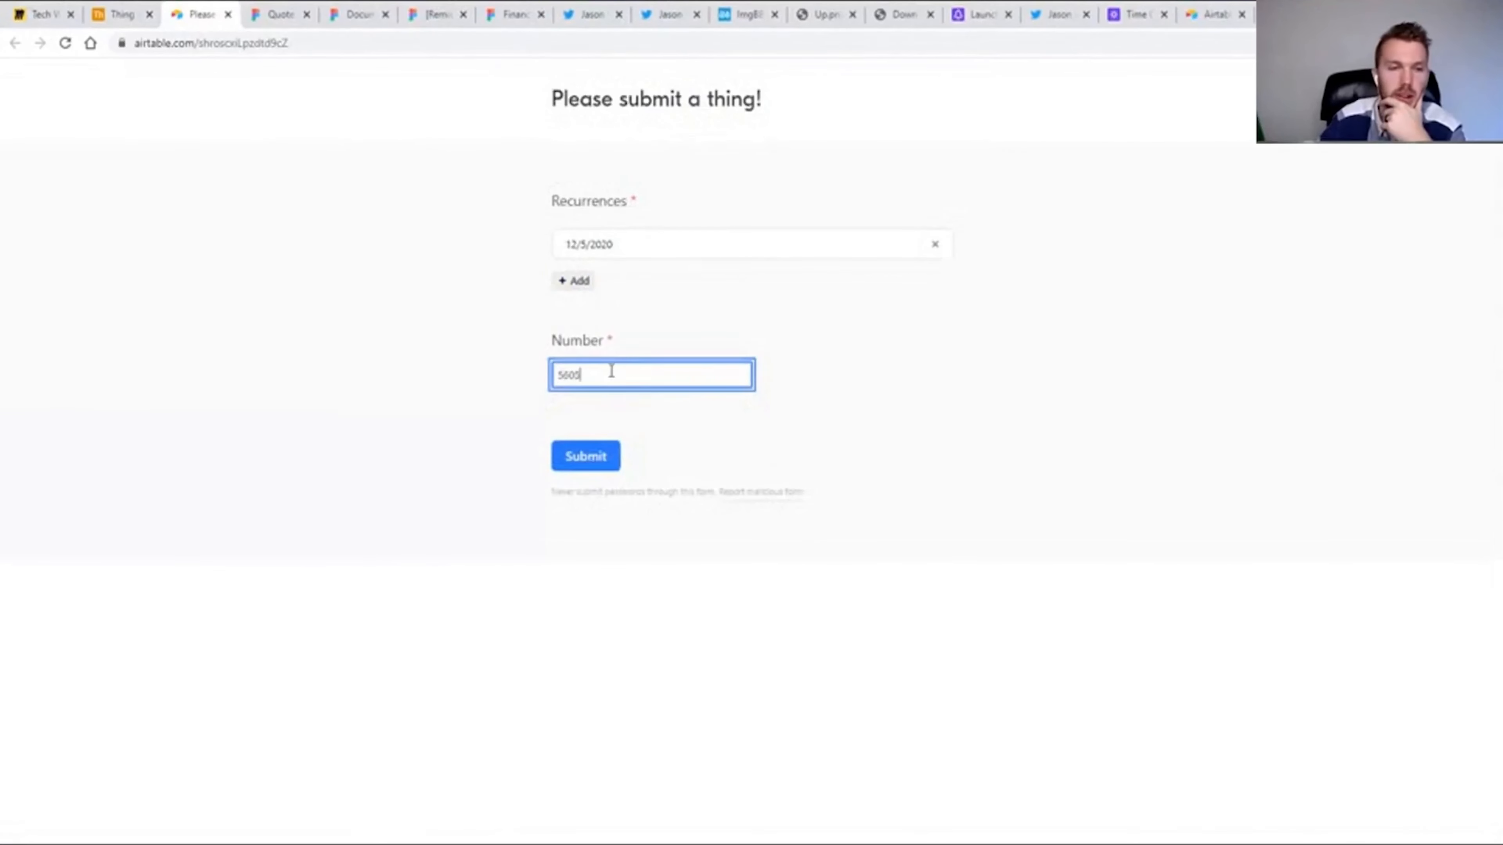
left_click(584, 463)
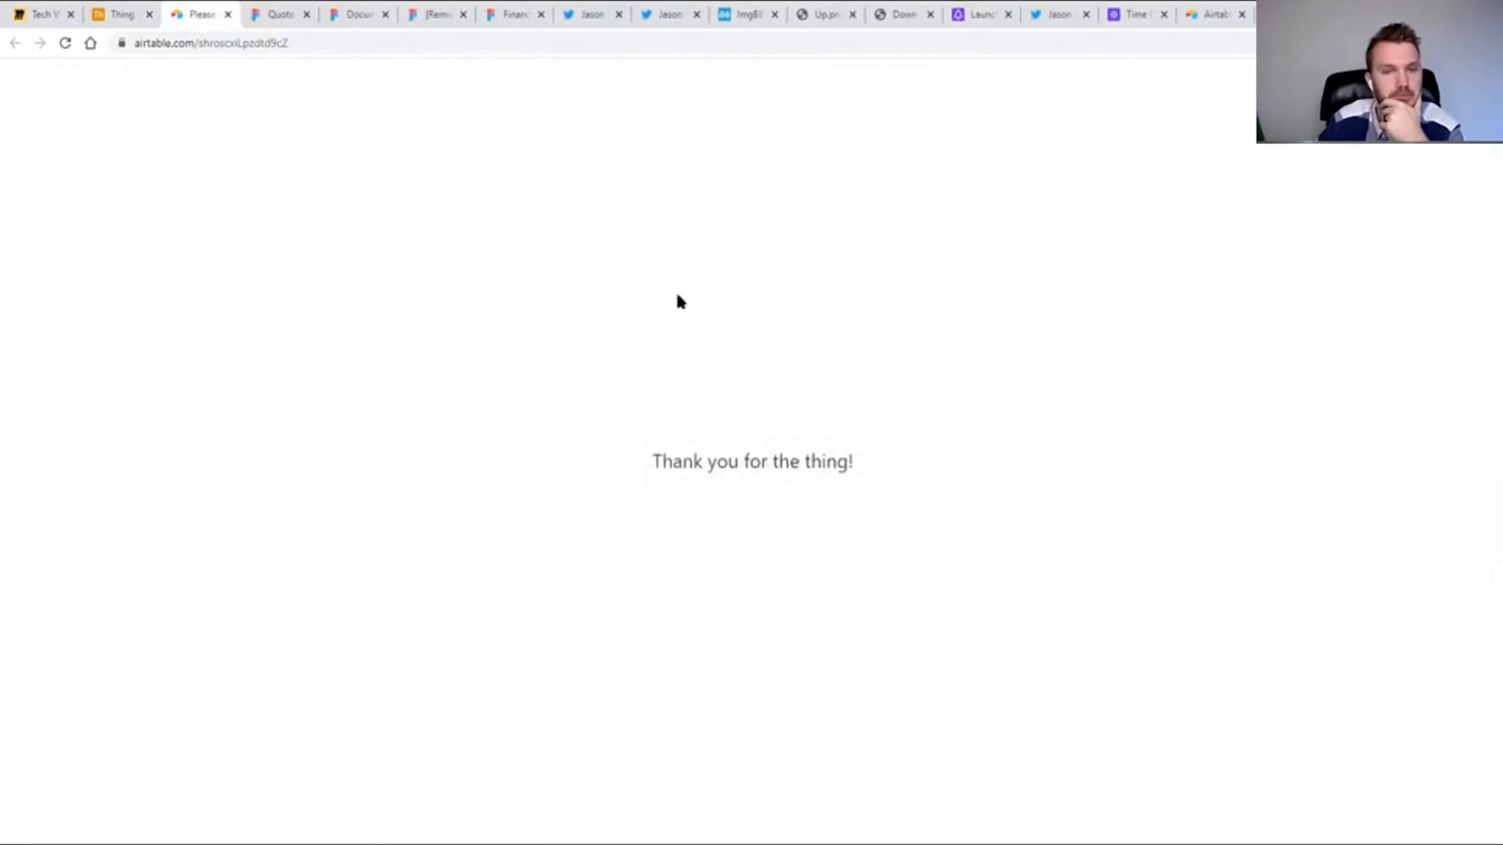
Delete the Things record numbered 1234 in the base's grid view and convert the primary Date field to the formula {Recurrences}.
left_click(112, 17)
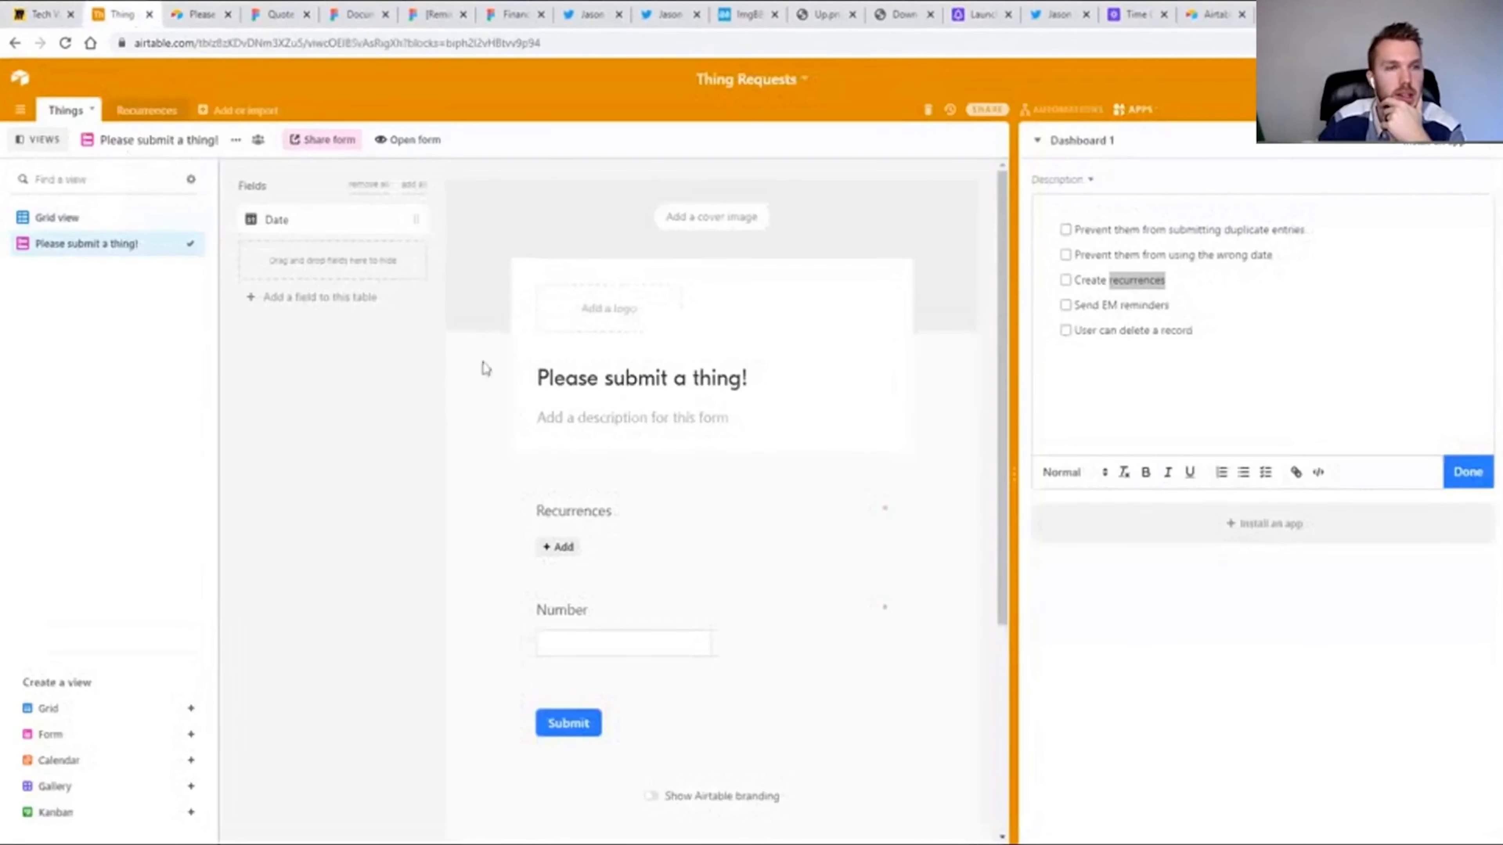
left_click(61, 223)
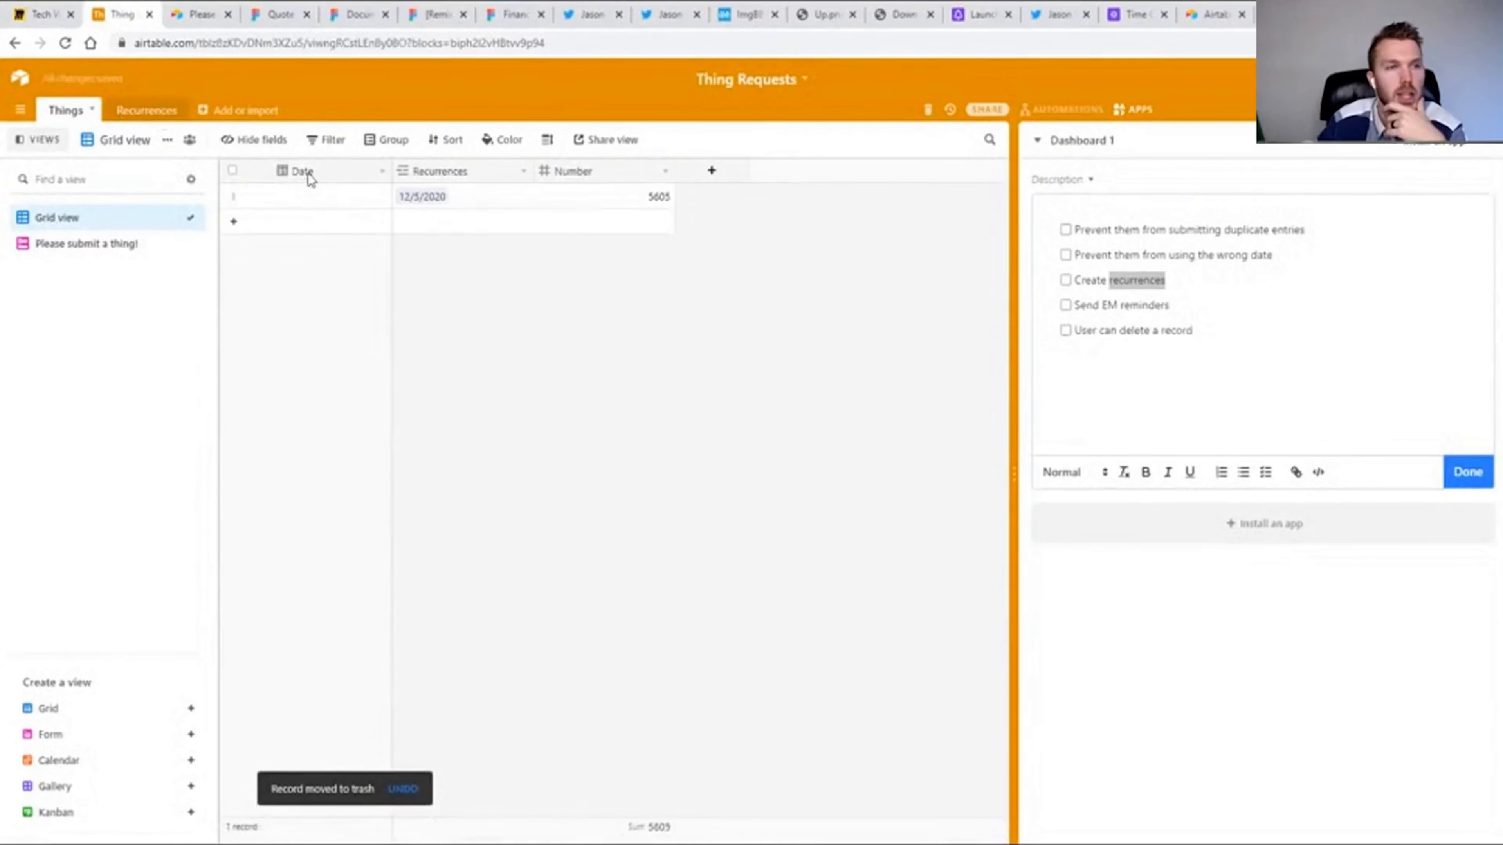
double_click(307, 175)
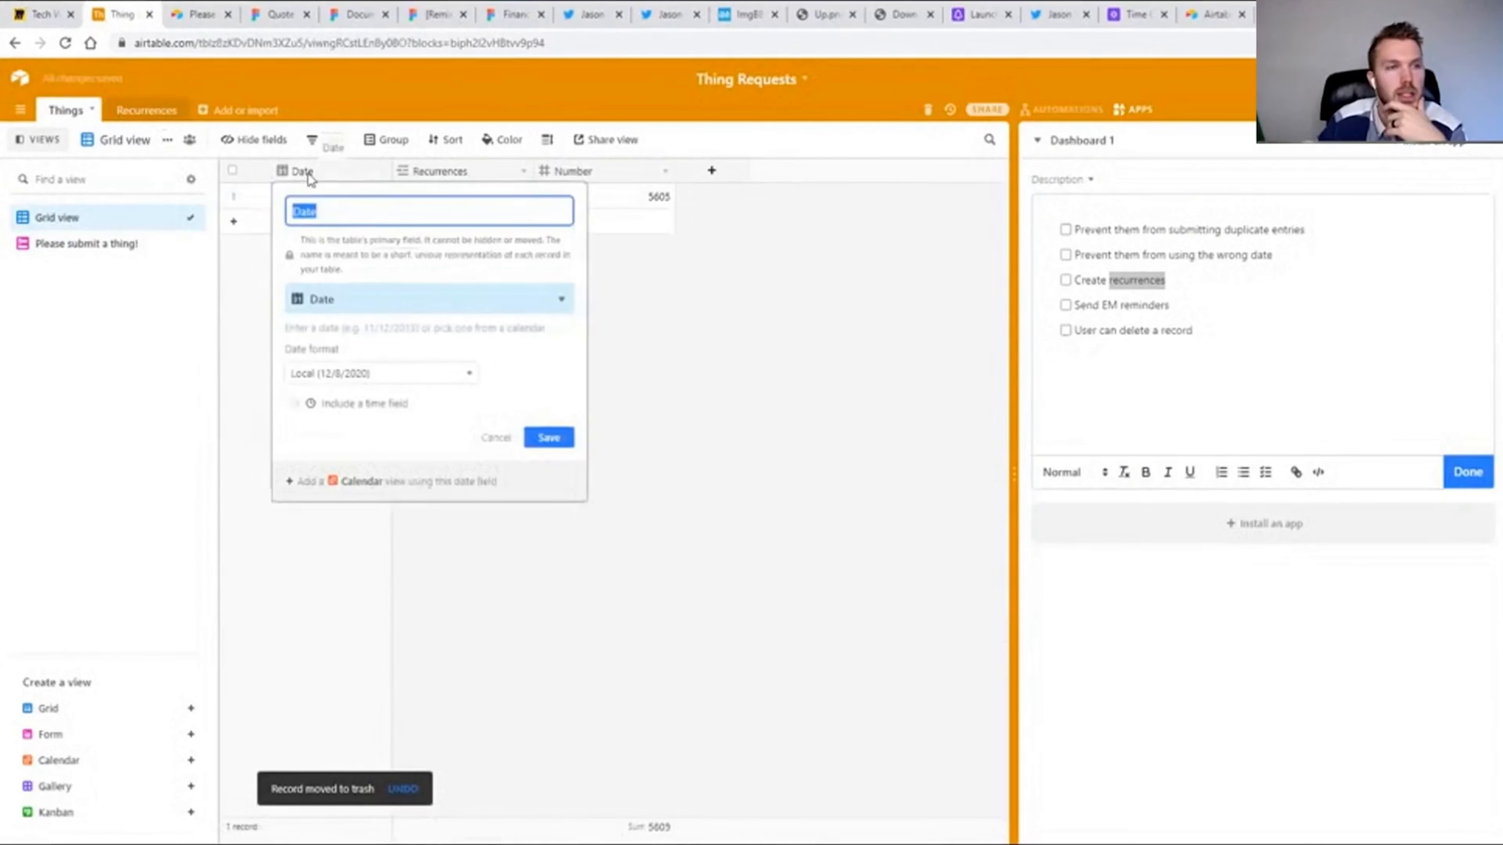
left_click(401, 299)
type("form")
key("Return")
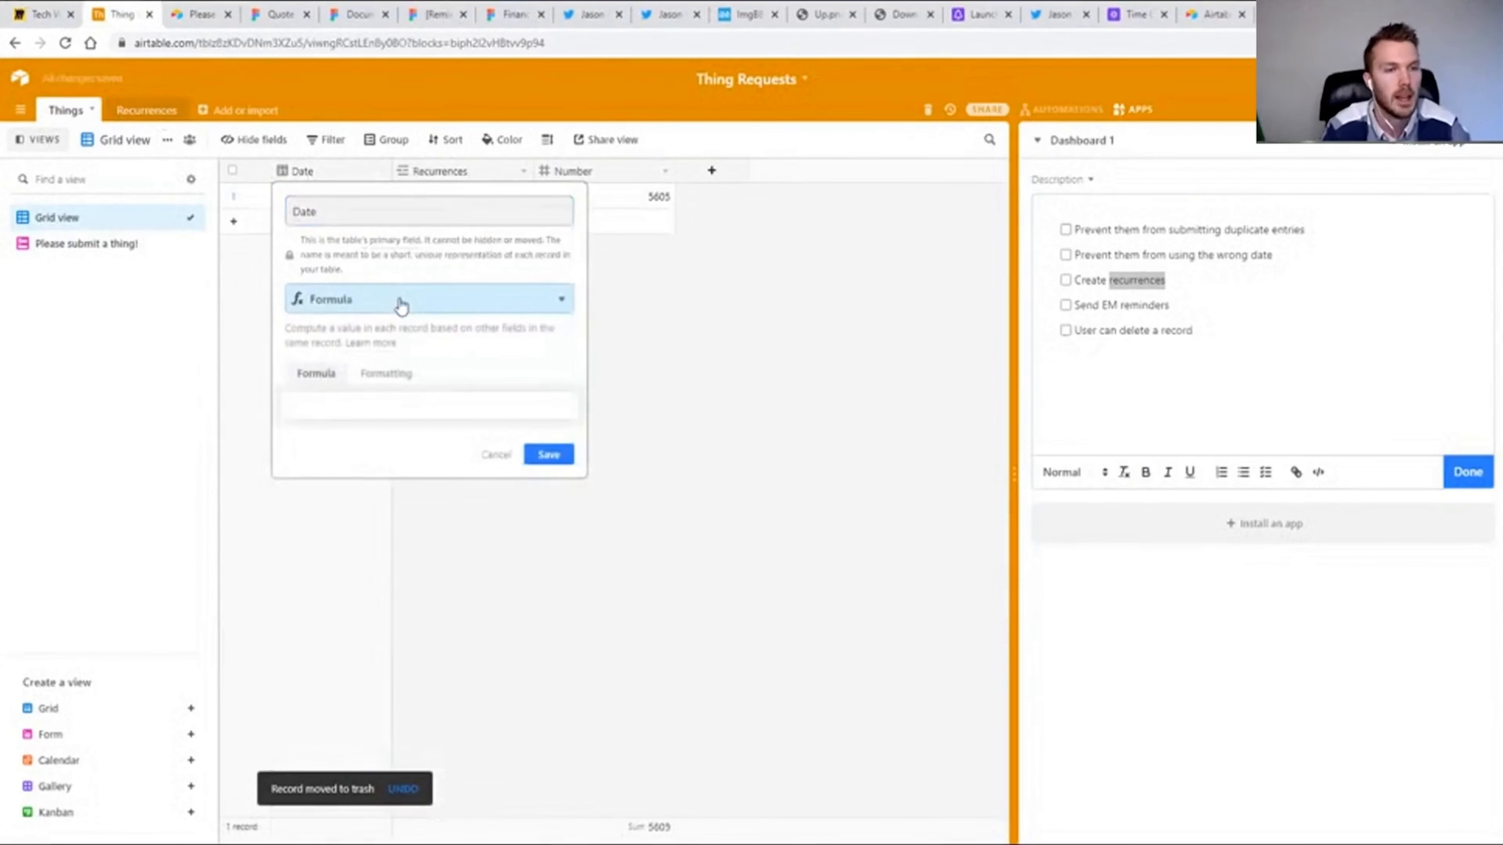
left_click(420, 405)
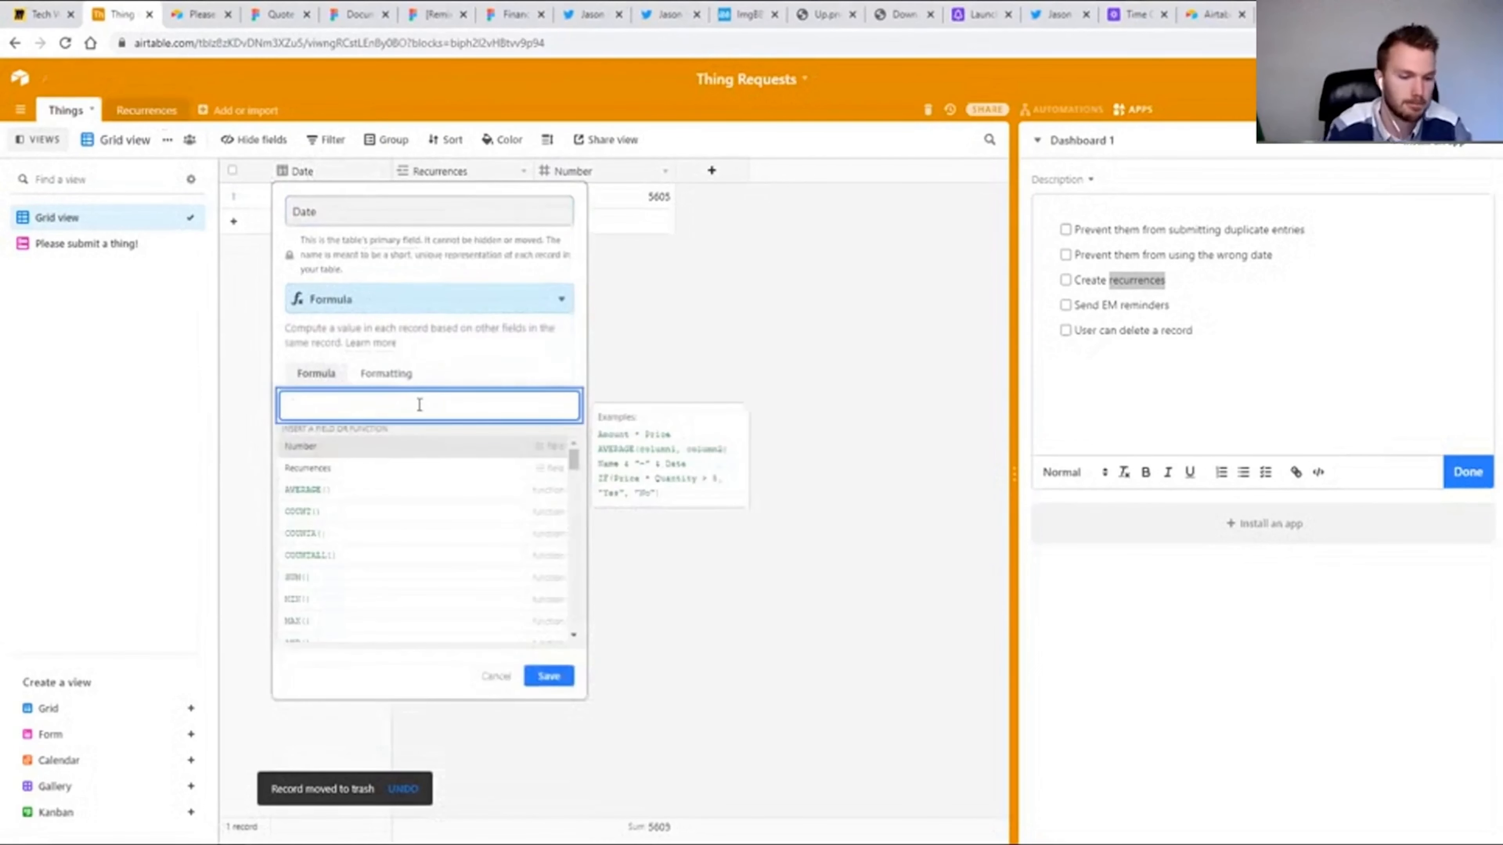
type("{Recurrences}")
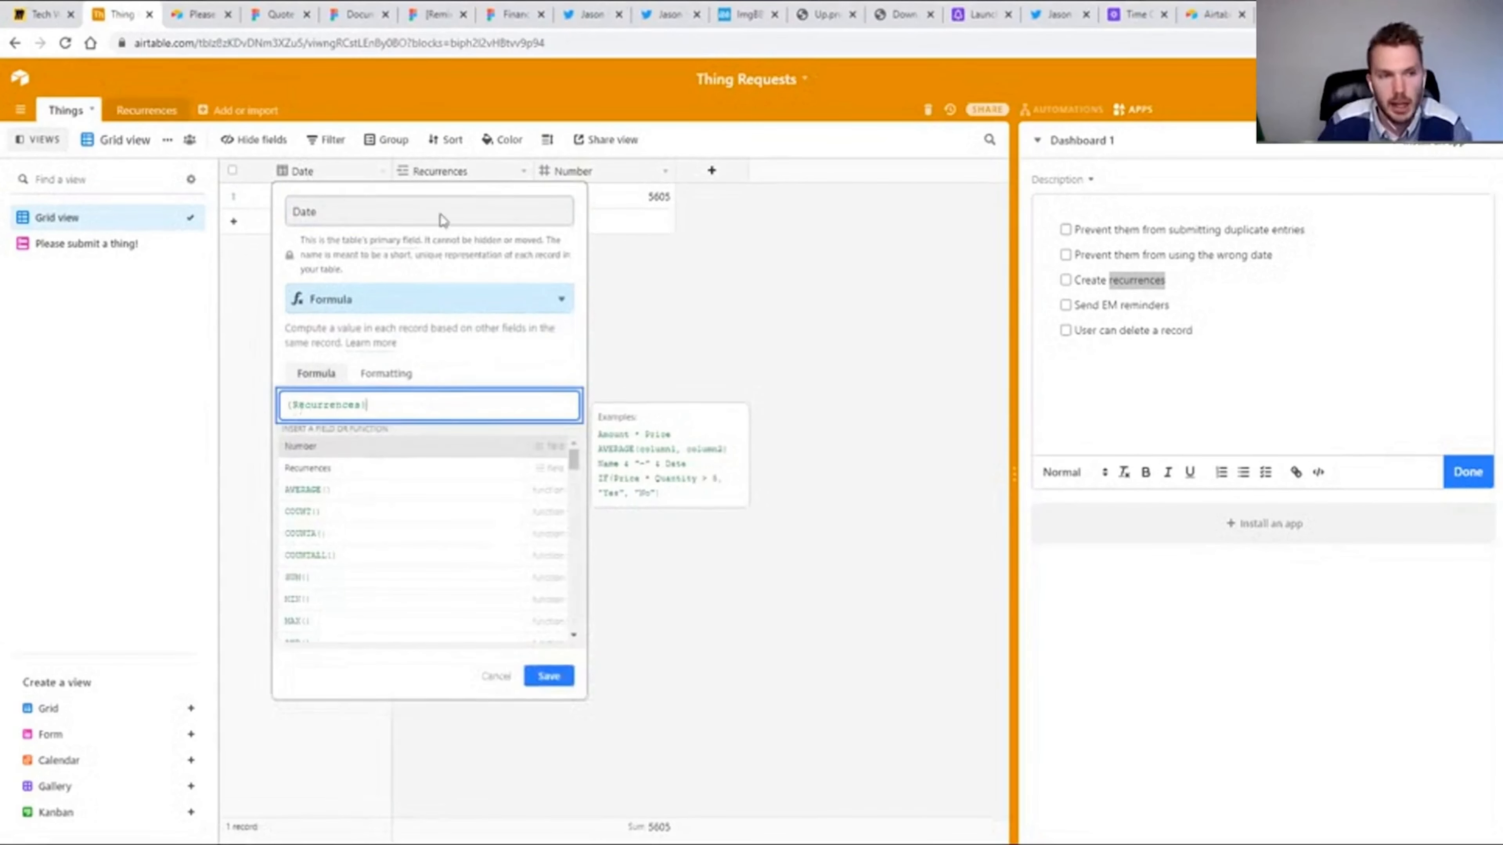
left_click(547, 675)
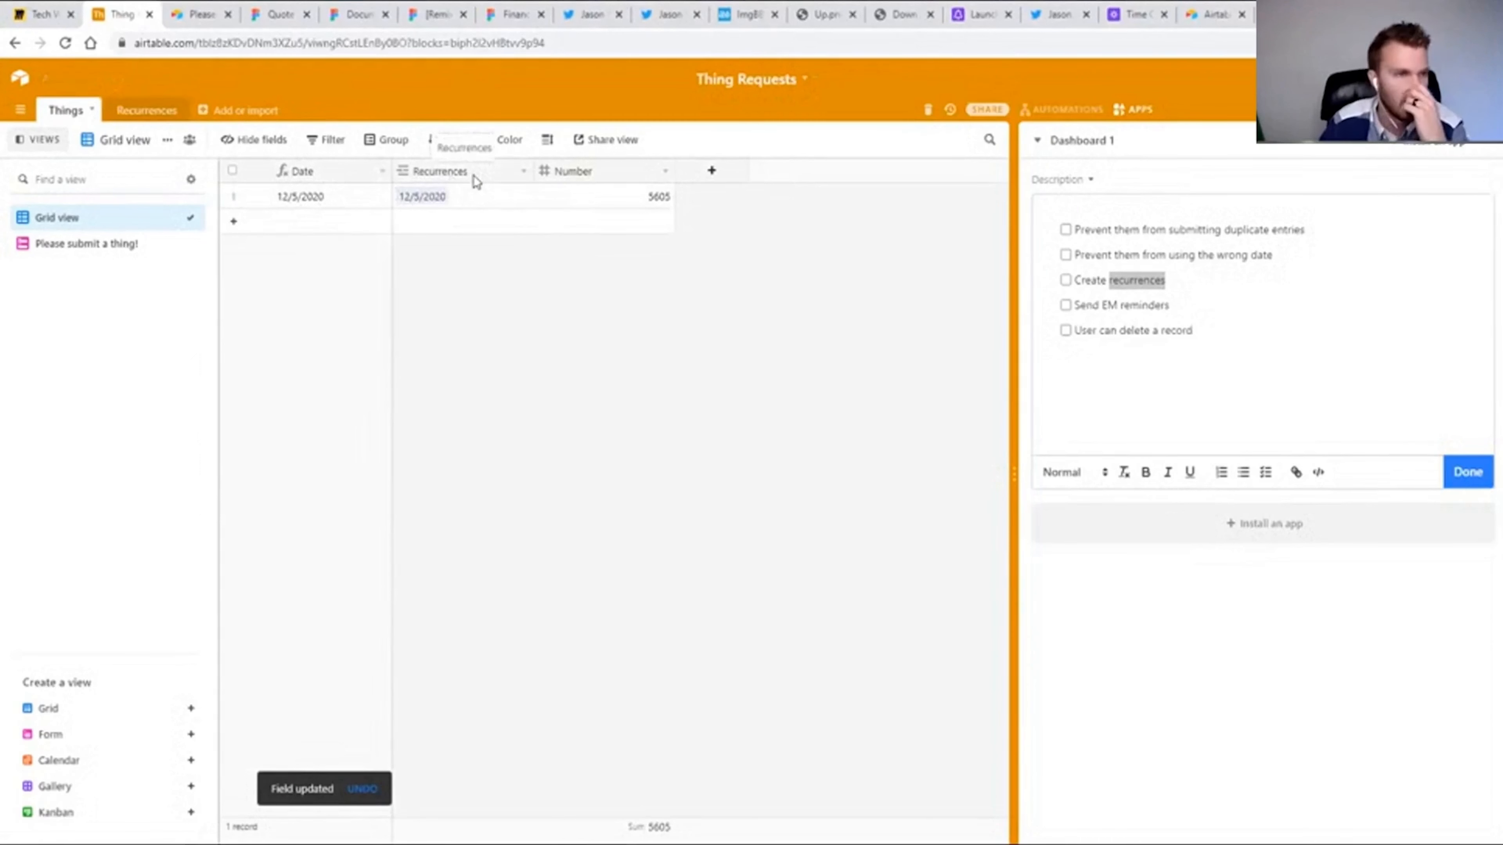
Check the date choices in the live form's Recurrences picker and the link settings of the Recurrences field in Things.
left_click(1151, 228)
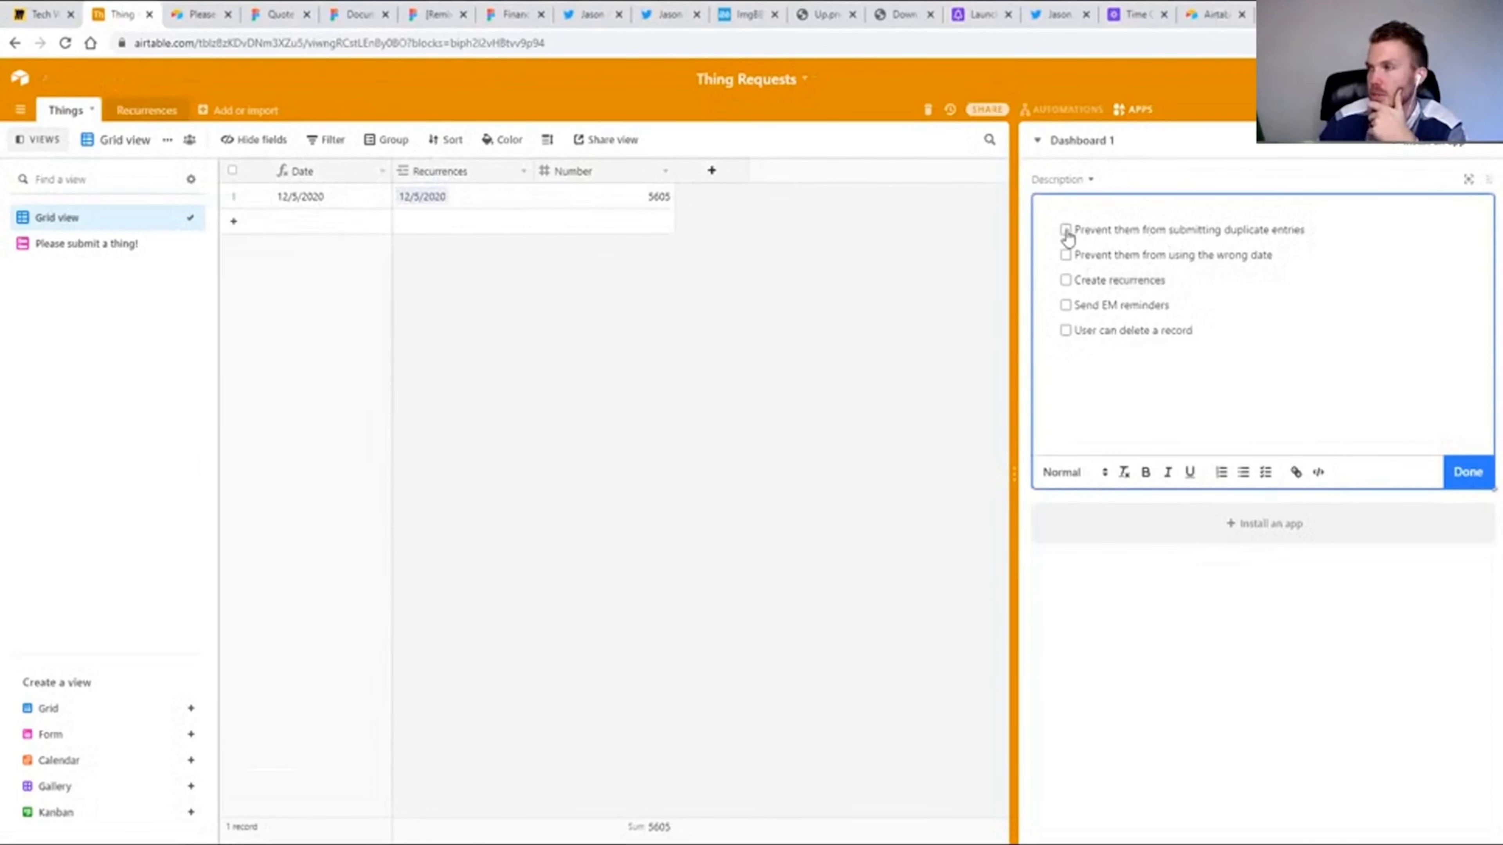
left_click(81, 248)
left_click(401, 141)
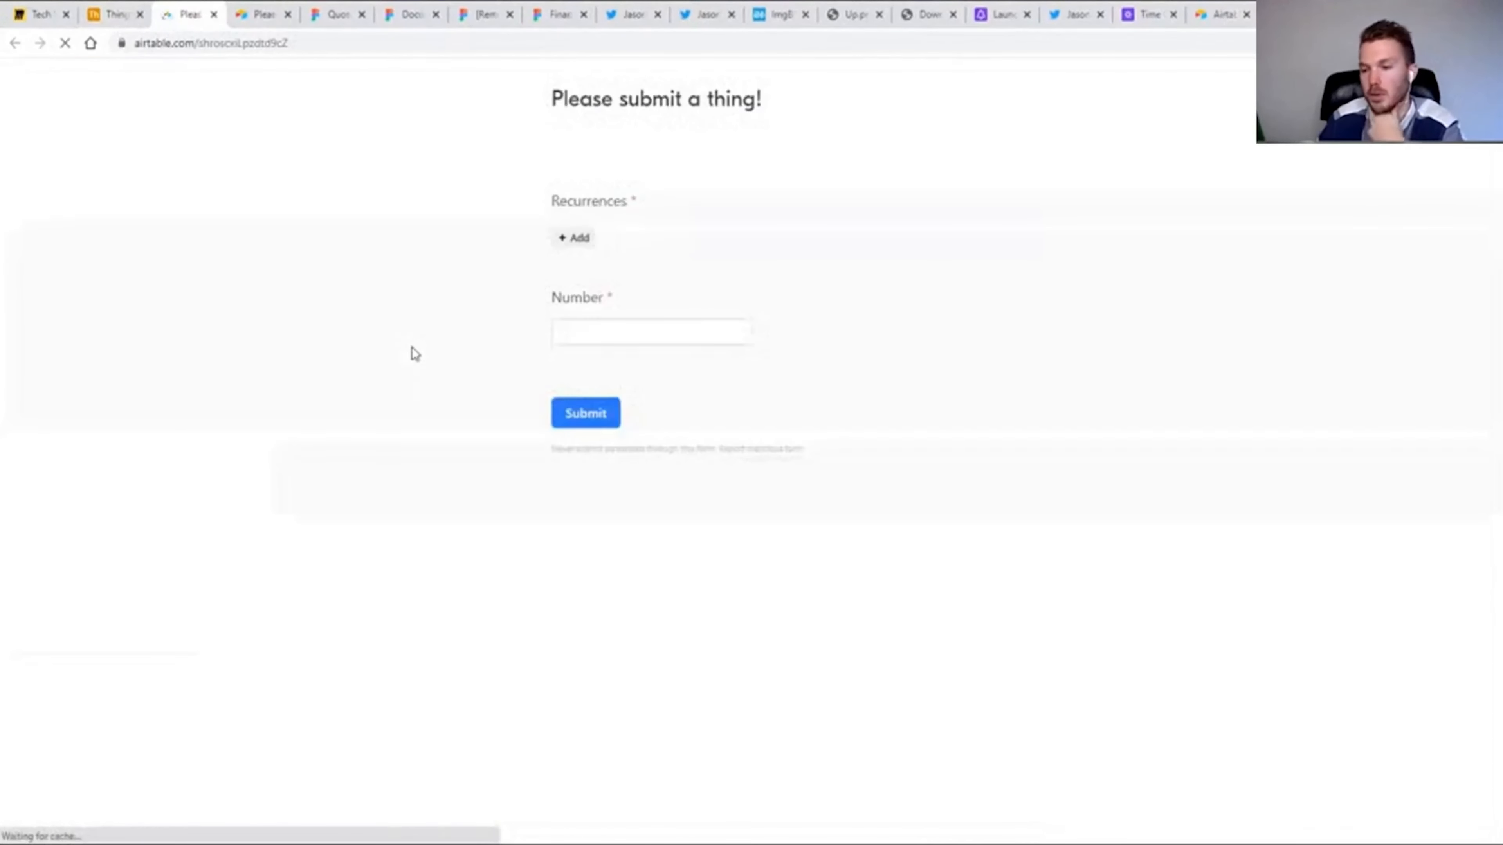
left_click(579, 238)
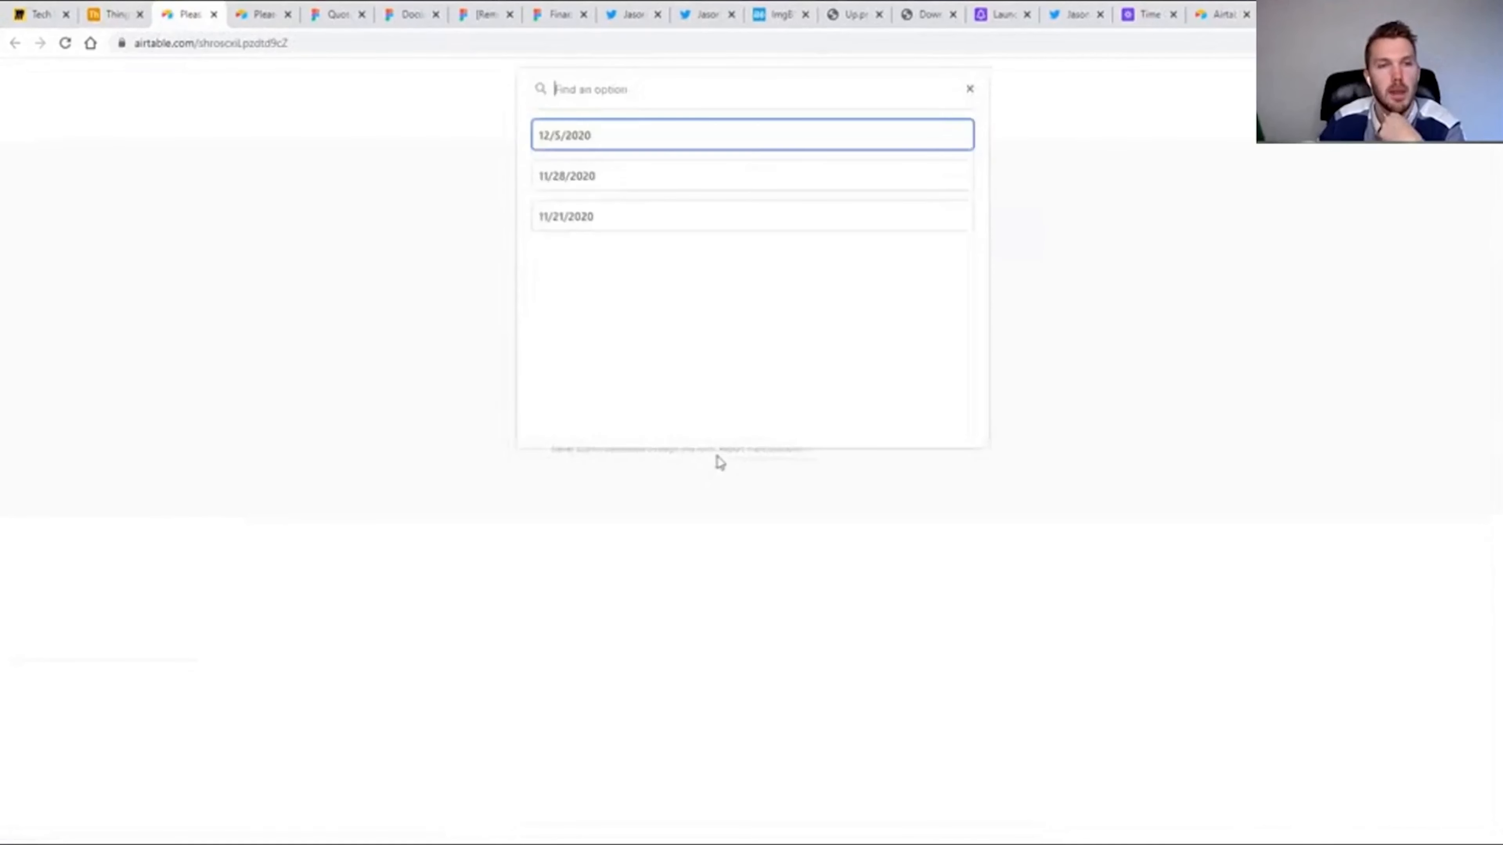
left_click(392, 280)
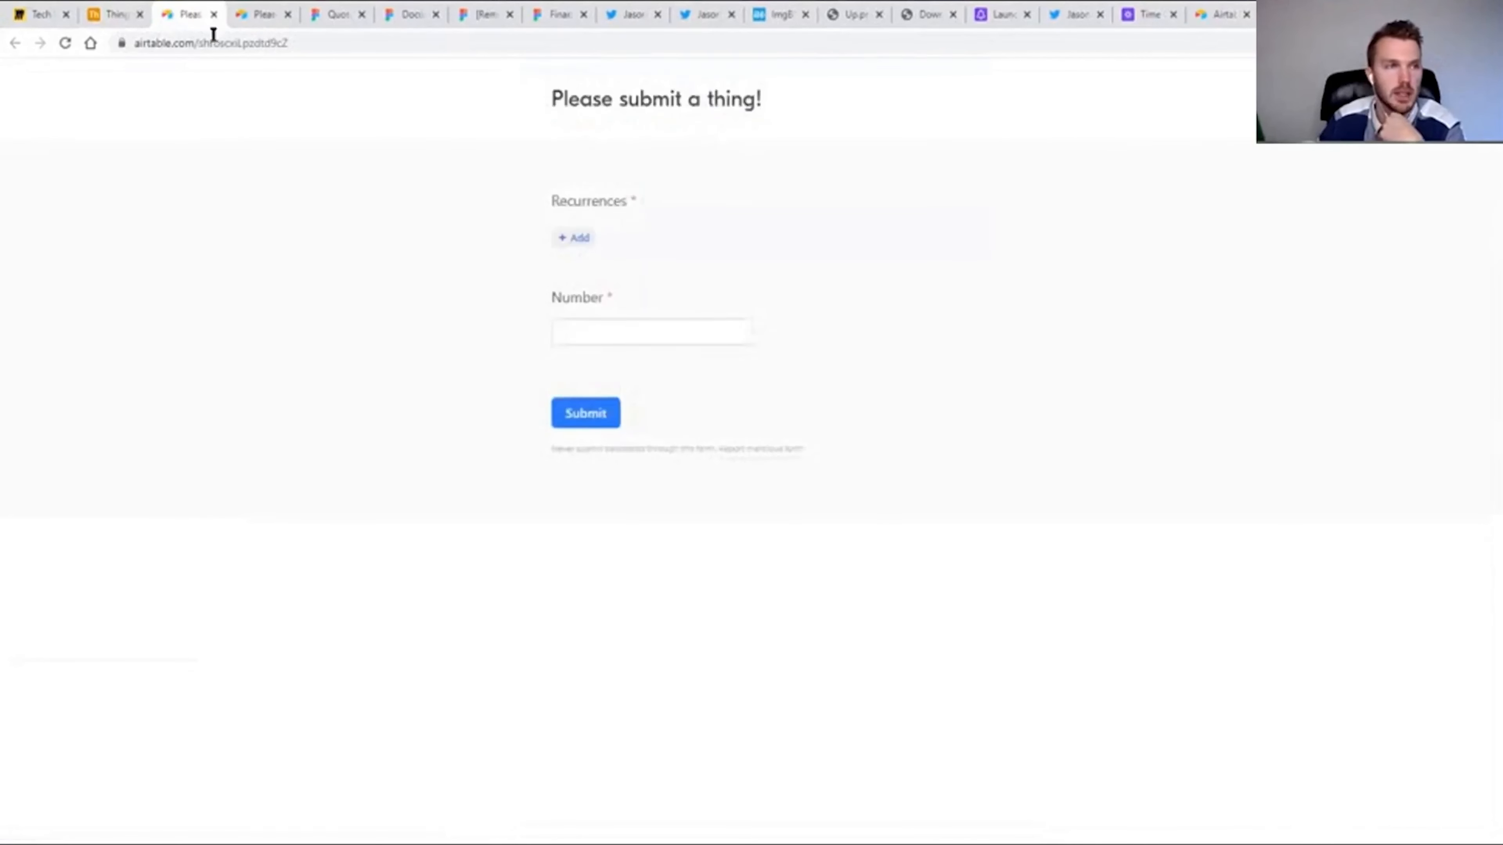
left_click(213, 14)
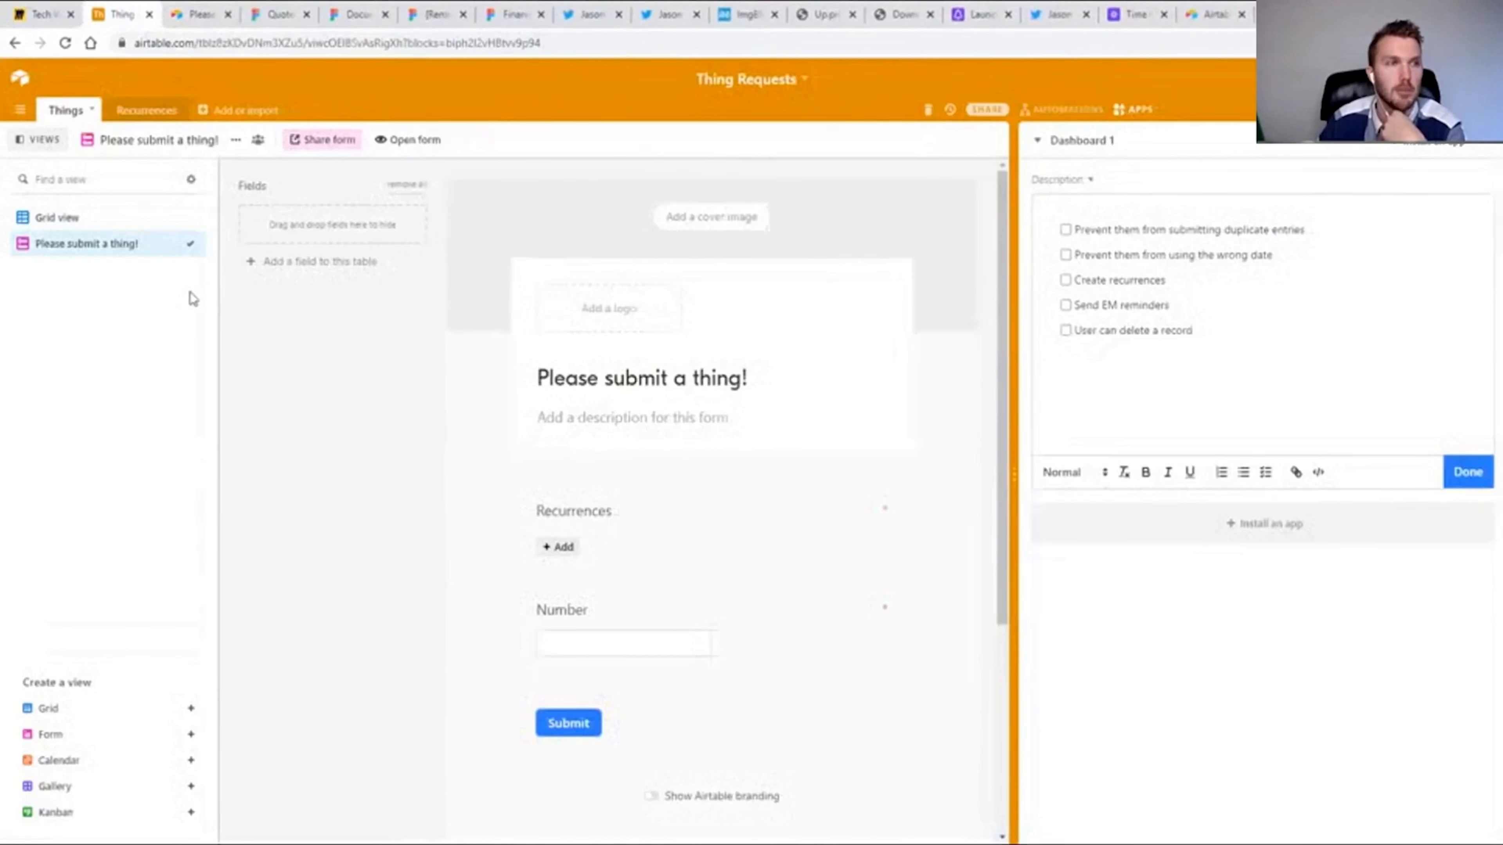
left_click(56, 218)
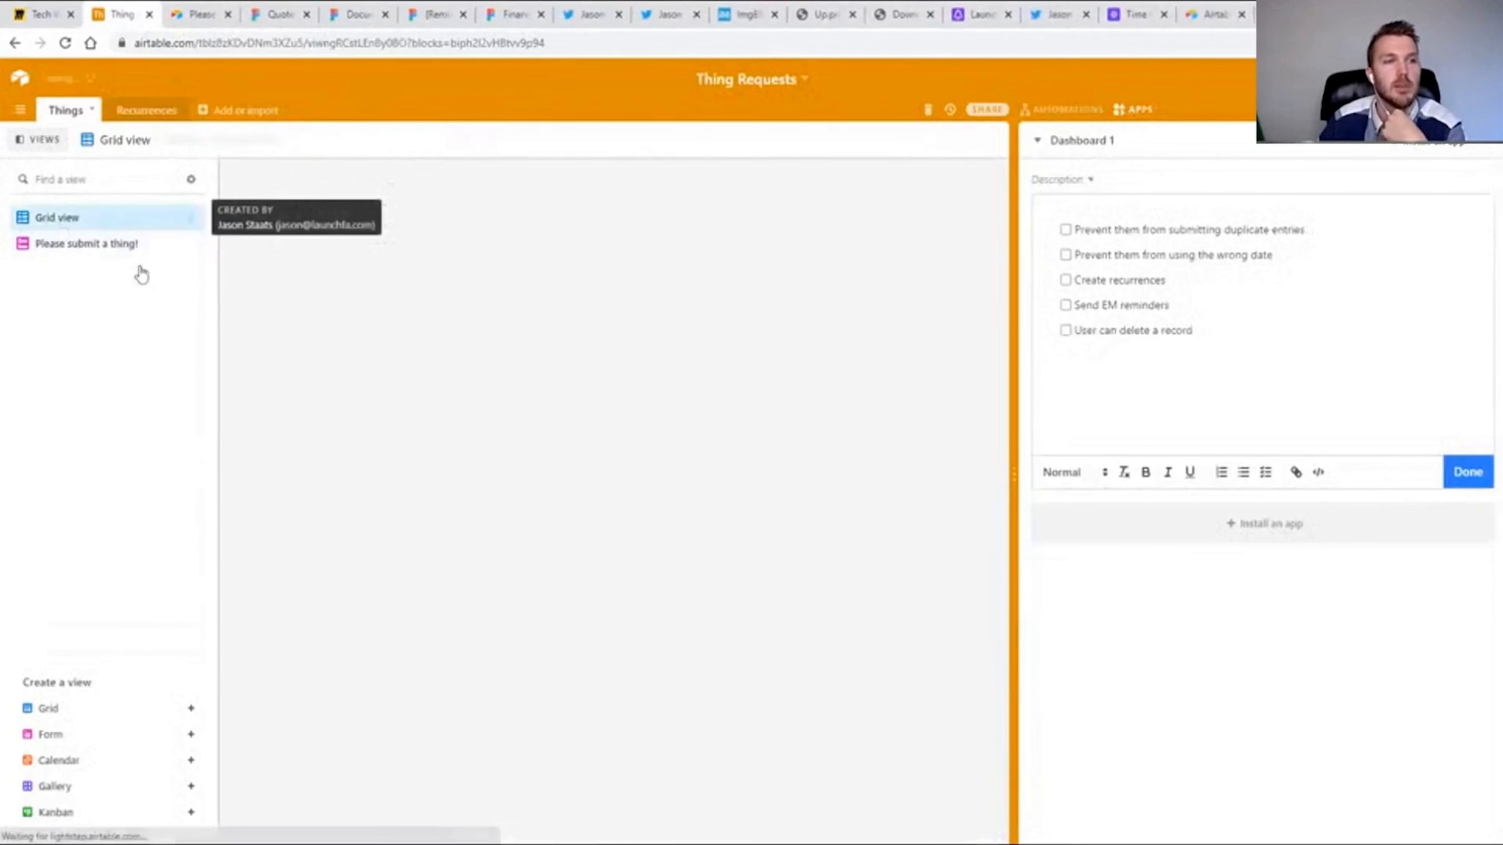
double_click(443, 172)
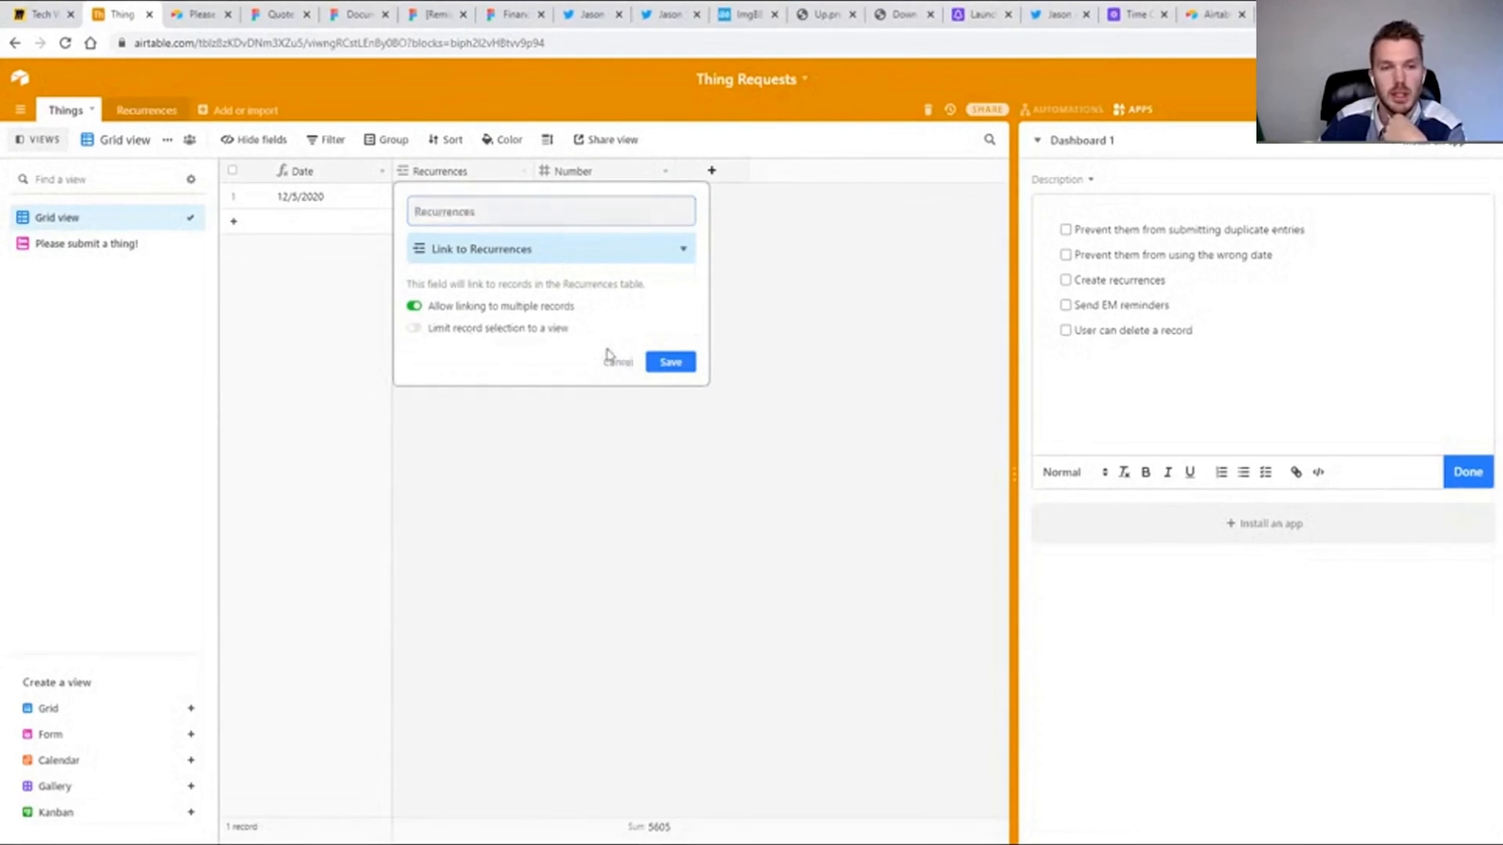
left_click(621, 362)
Create a new grid view named Open in the Recurrences table.
left_click(131, 110)
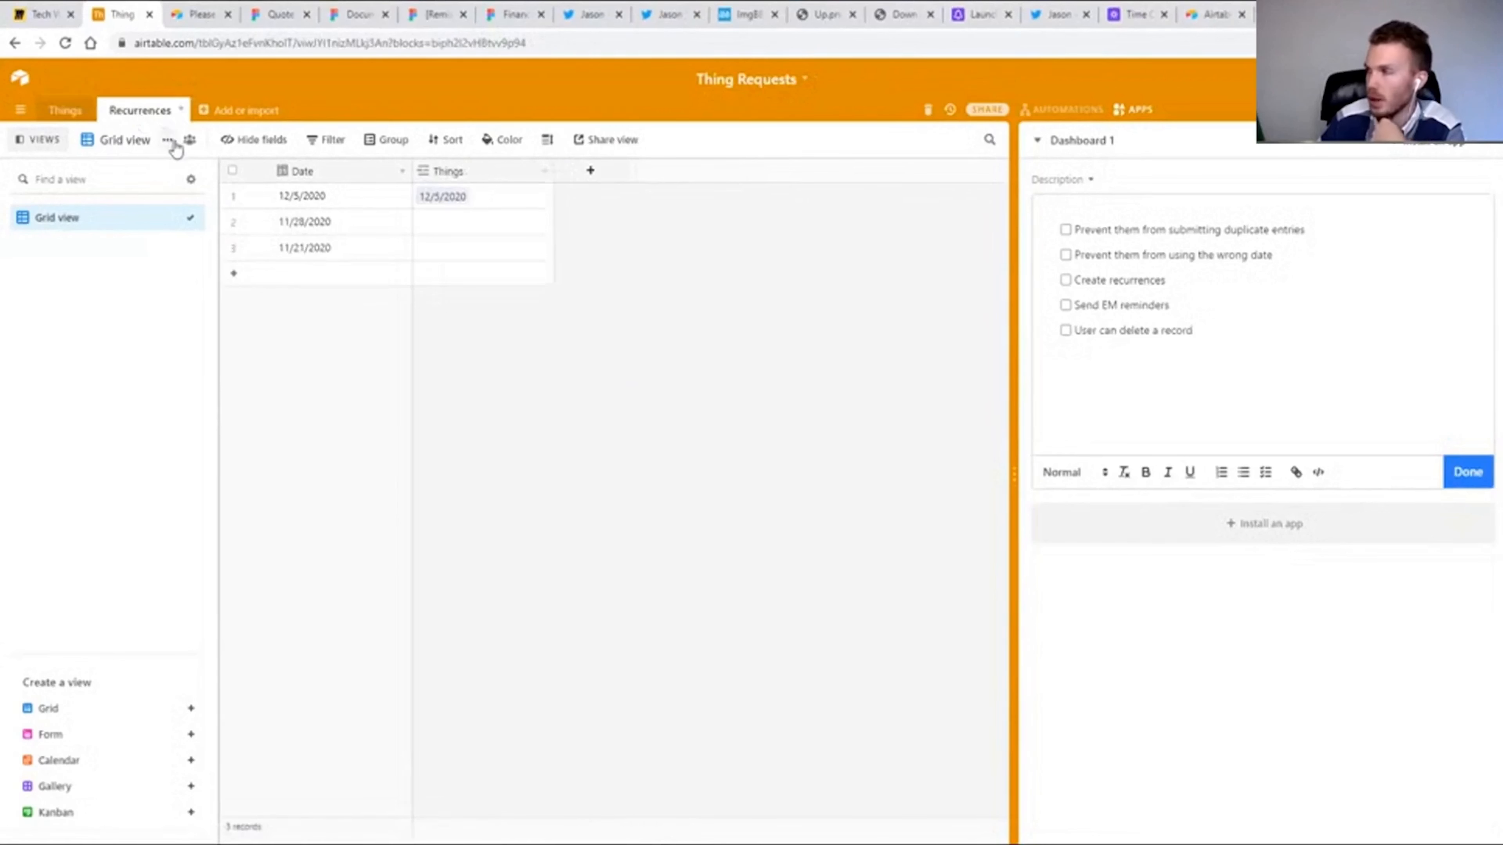
left_click(191, 708)
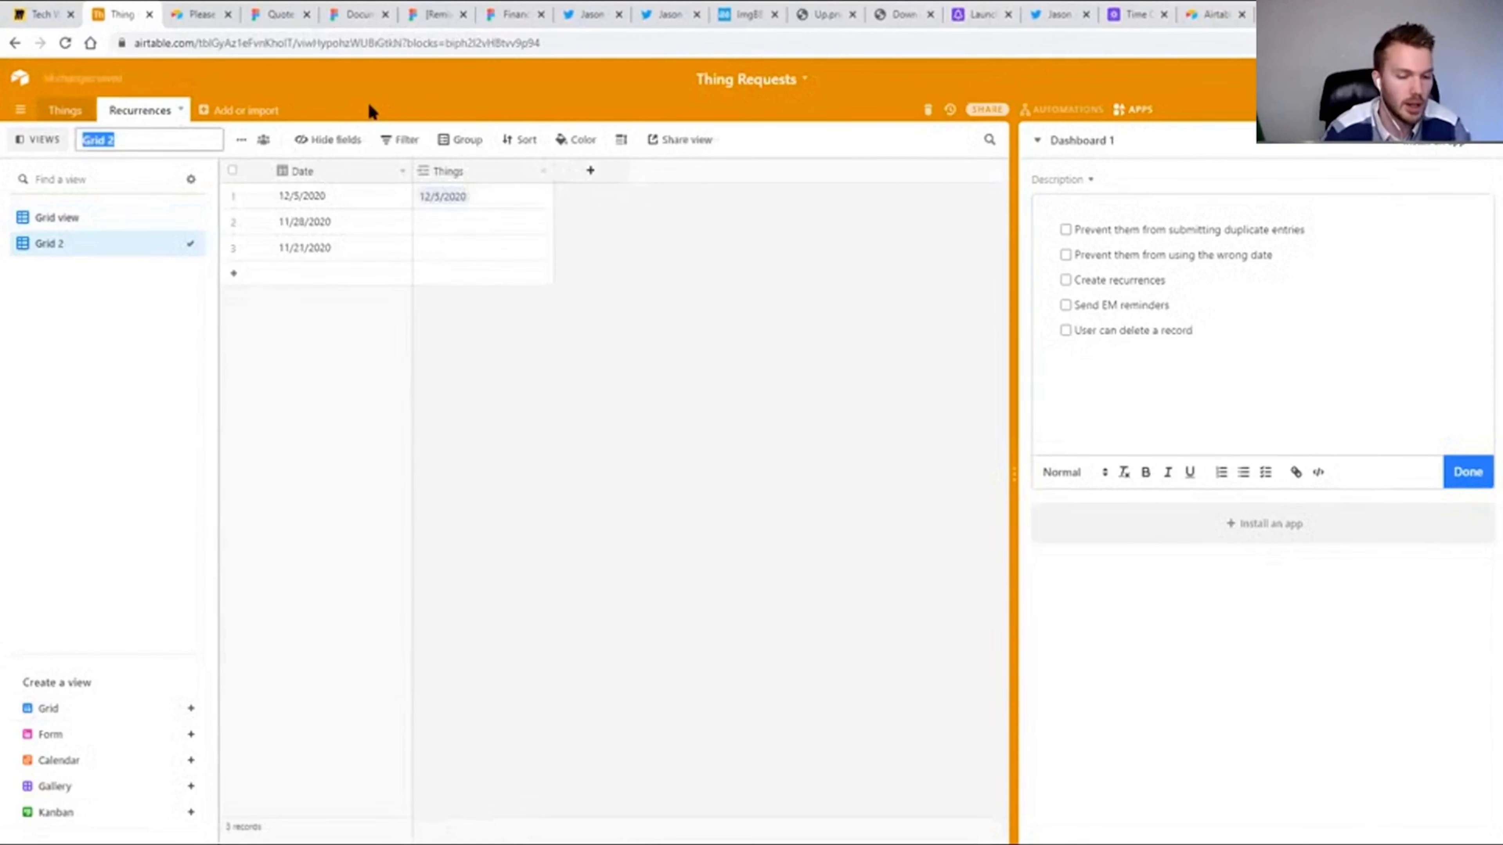
type("Open")
key("Return")
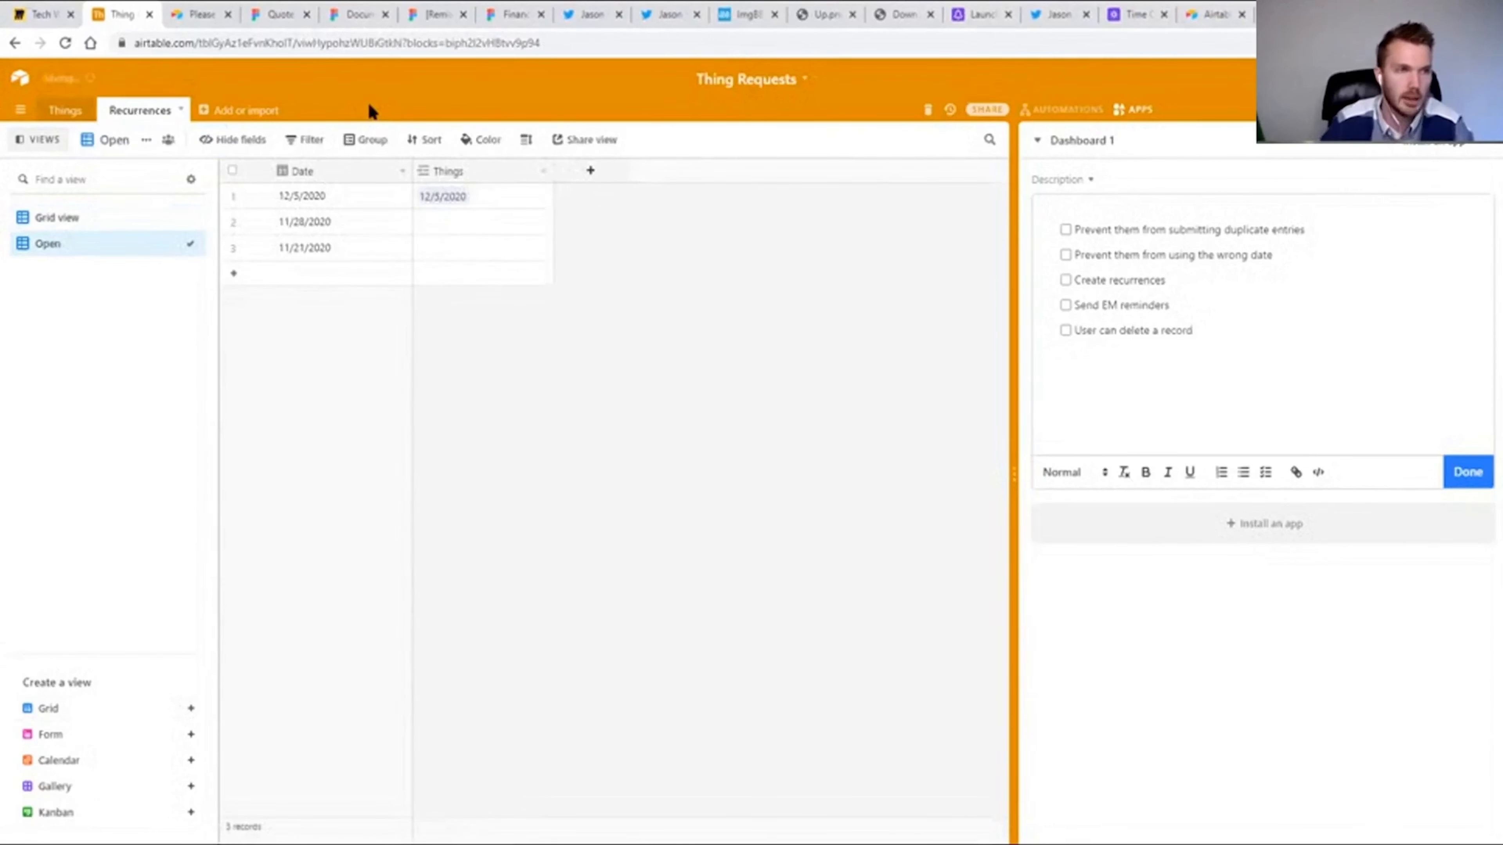
Filter the Open view to recurrences where Things is empty.
left_click(306, 140)
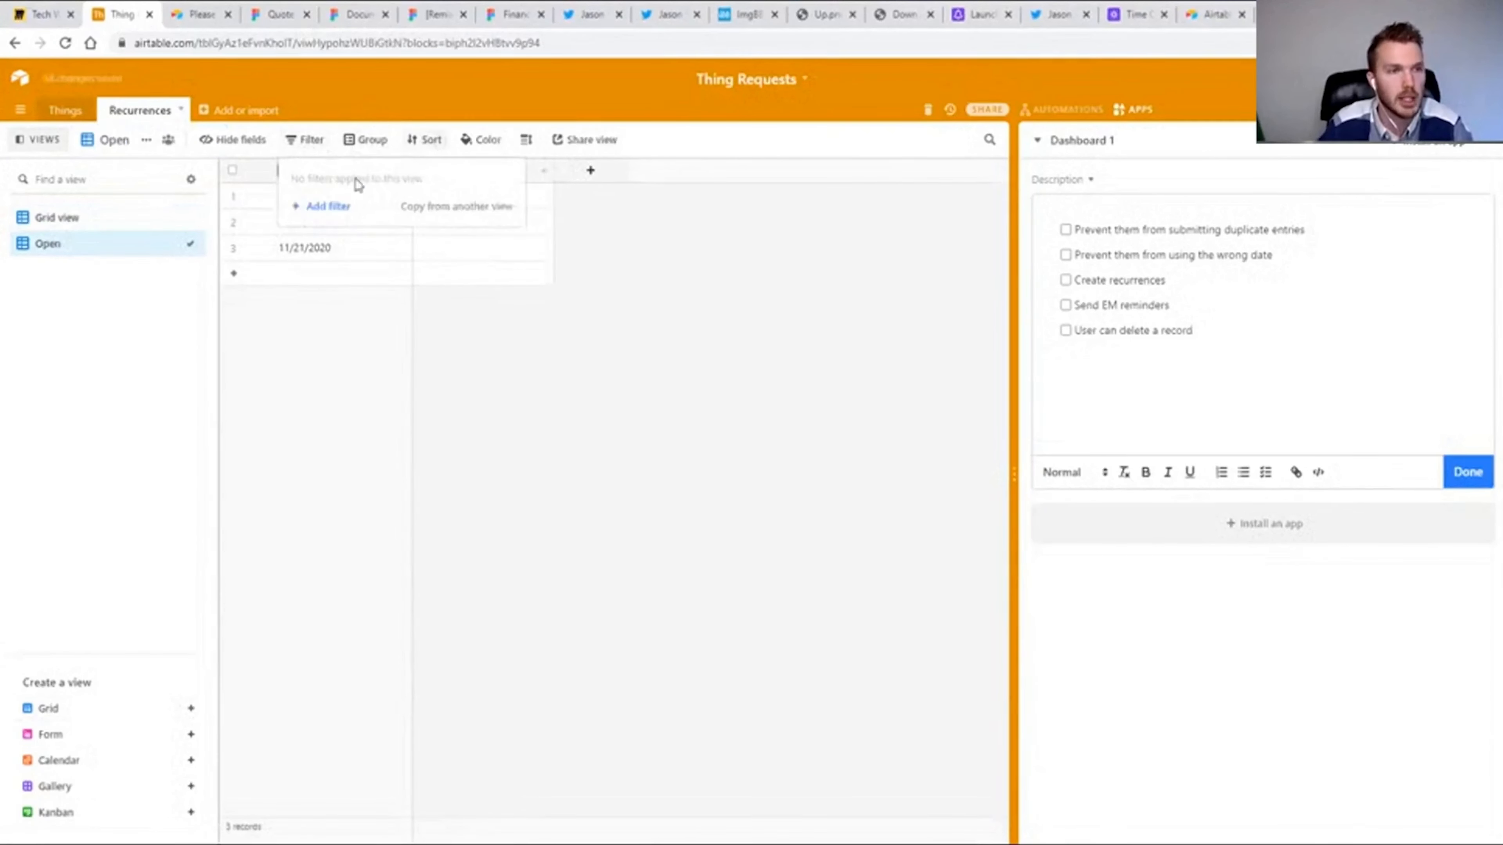
left_click(328, 205)
left_click(442, 180)
left_click(530, 401)
left_click(536, 405)
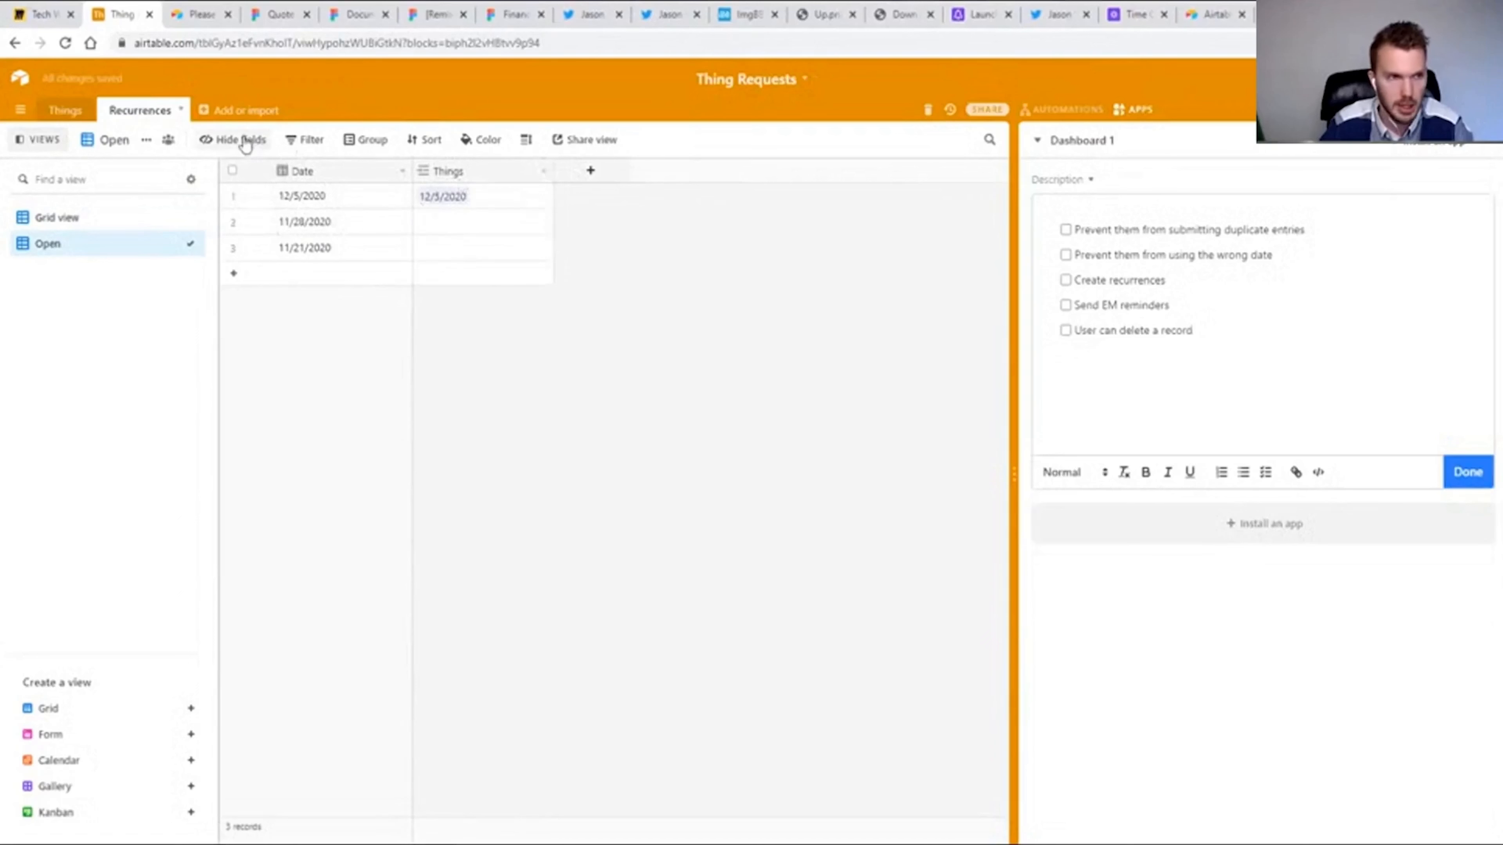
left_click(308, 142)
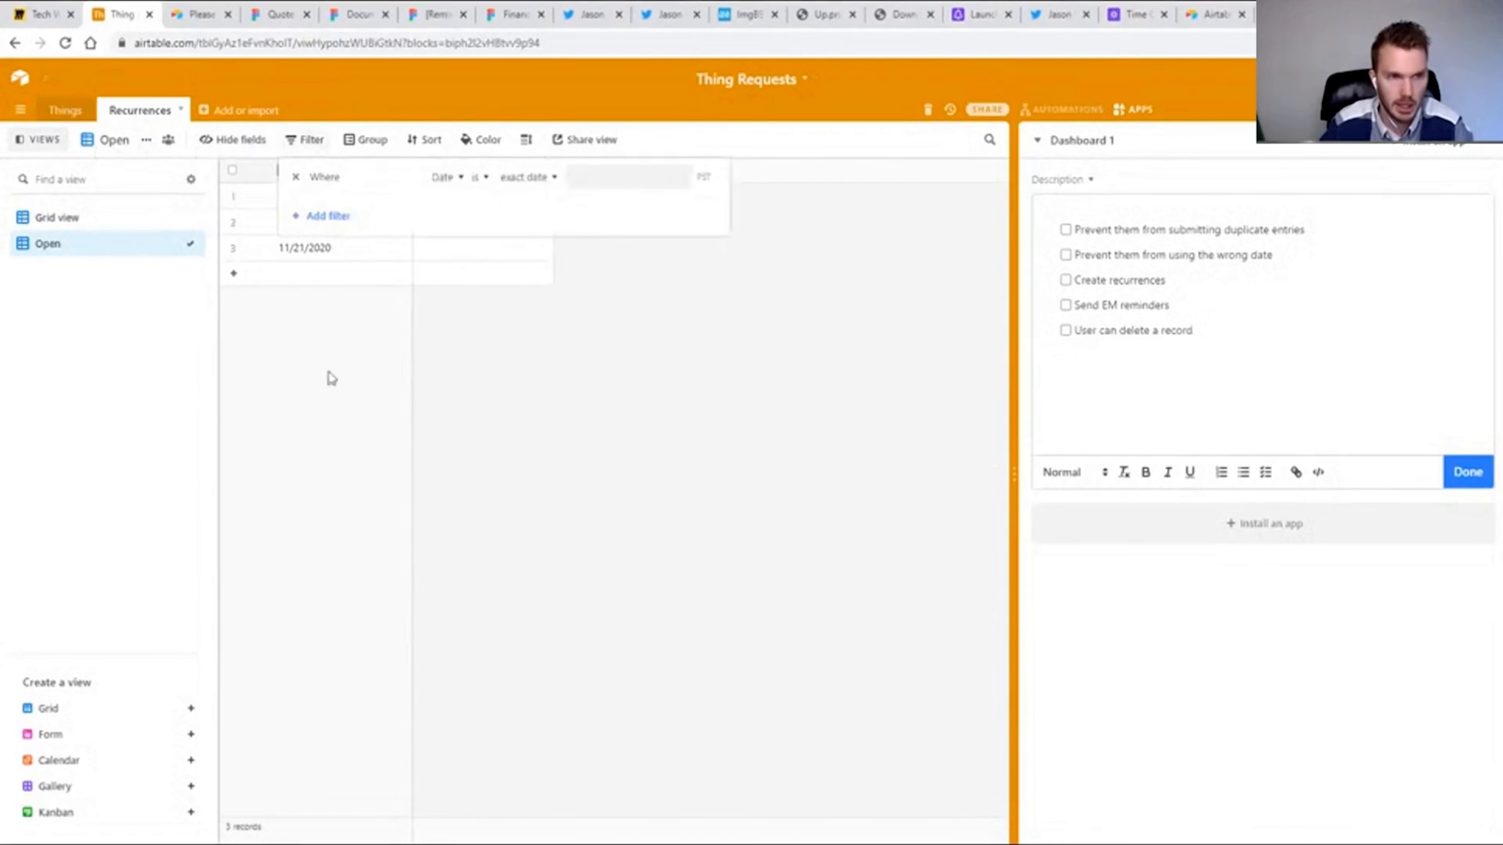
left_click(442, 176)
left_click(438, 256)
left_click(442, 178)
left_click(451, 289)
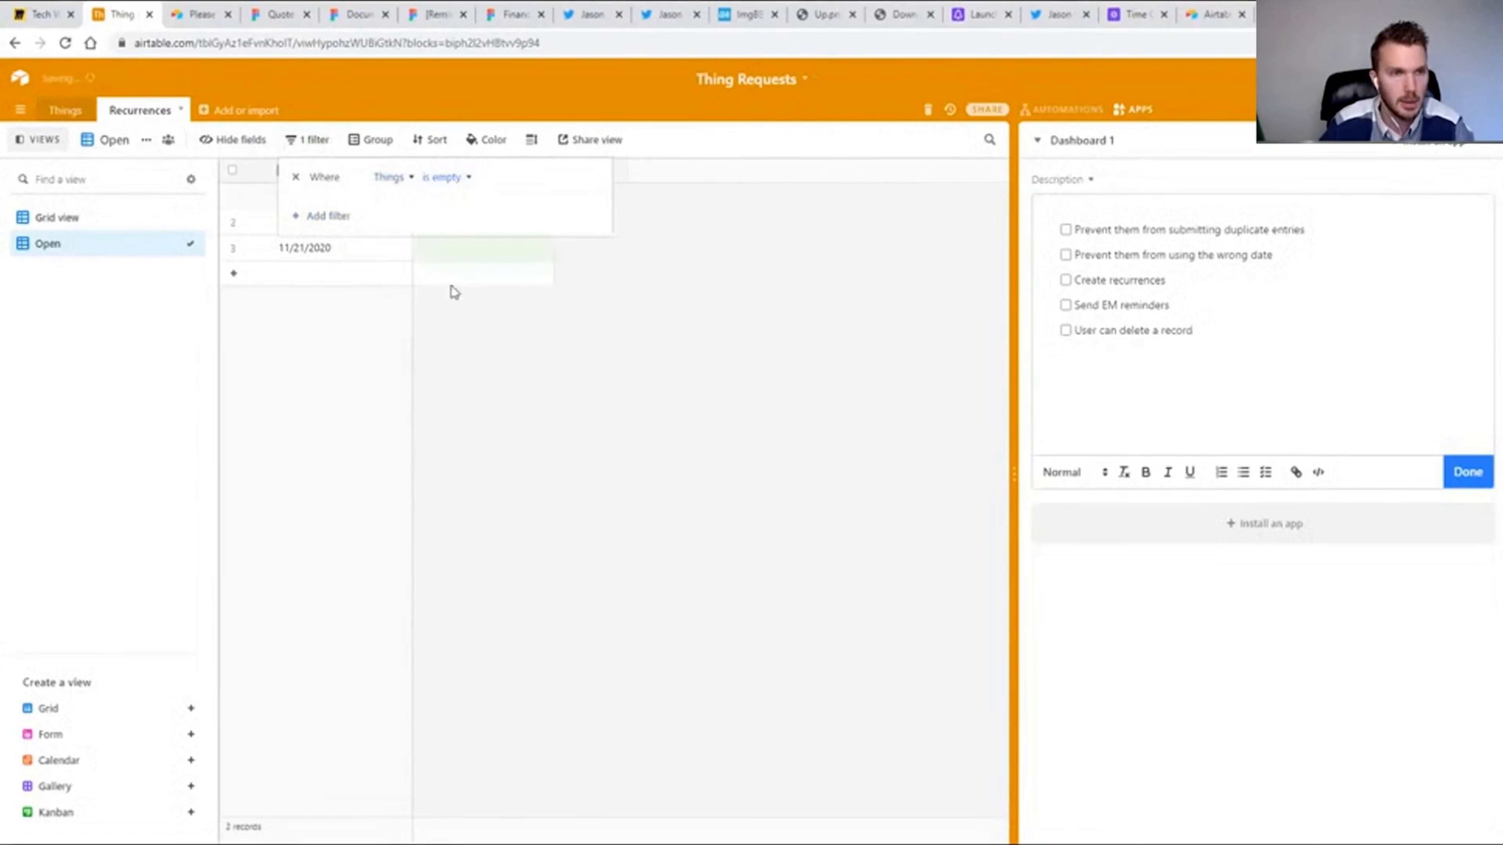
left_click(602, 477)
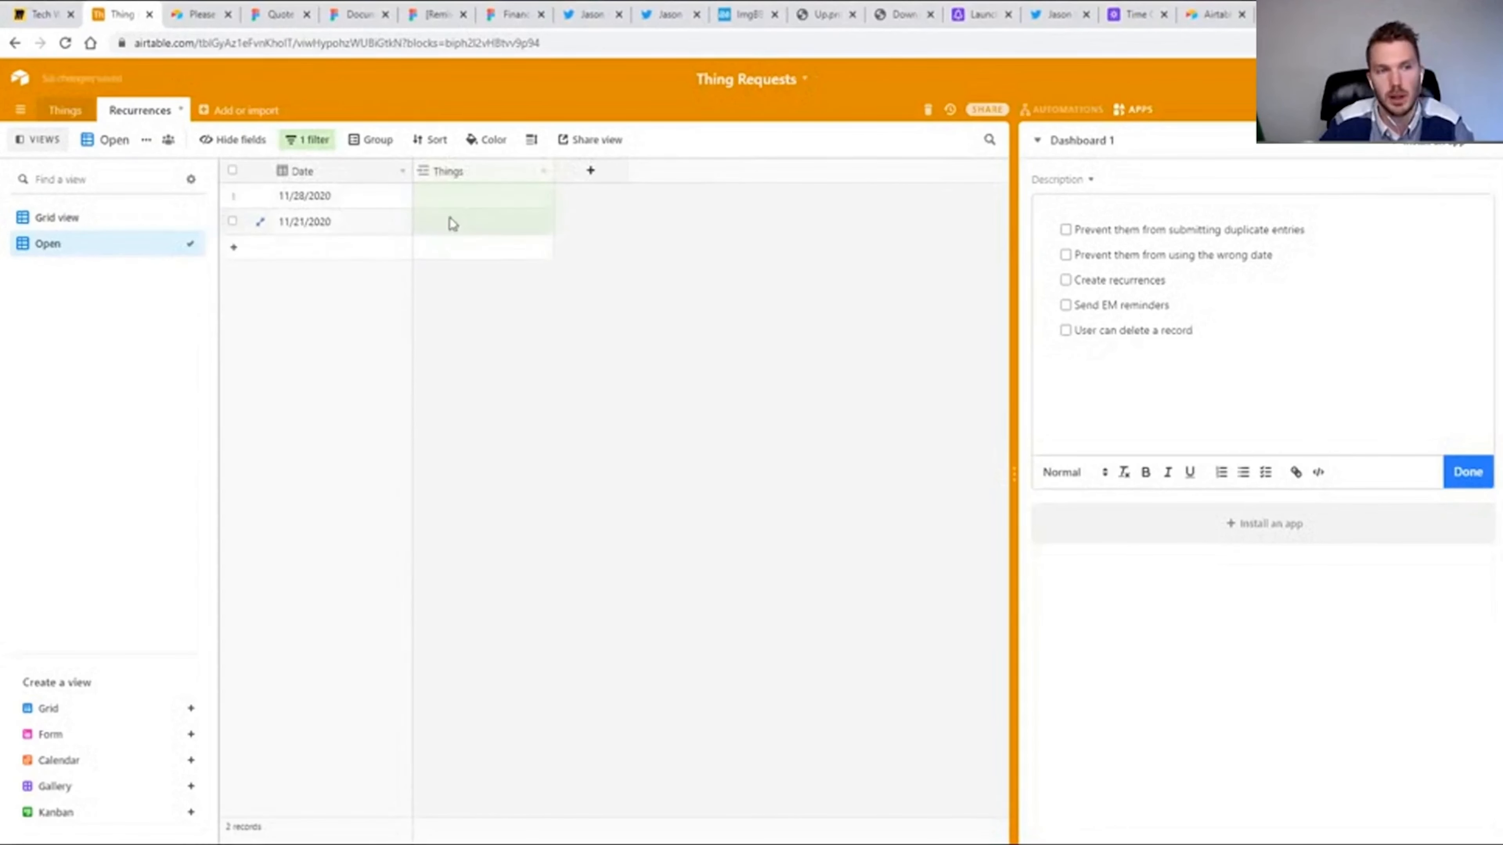
Limit record selection for the Recurrences link field in the Things table to the Open view.
left_click(65, 114)
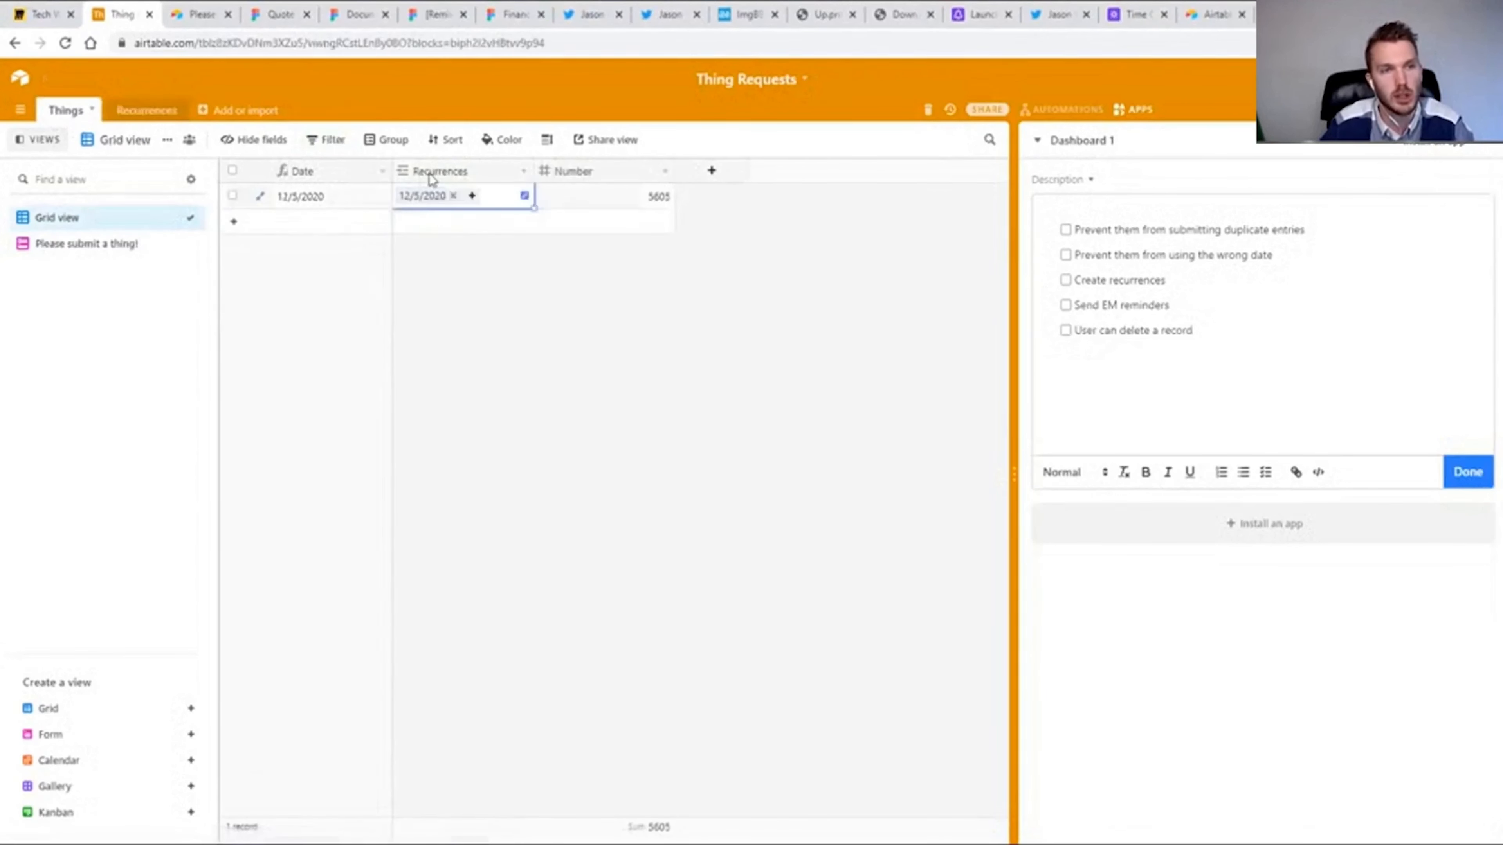
double_click(431, 173)
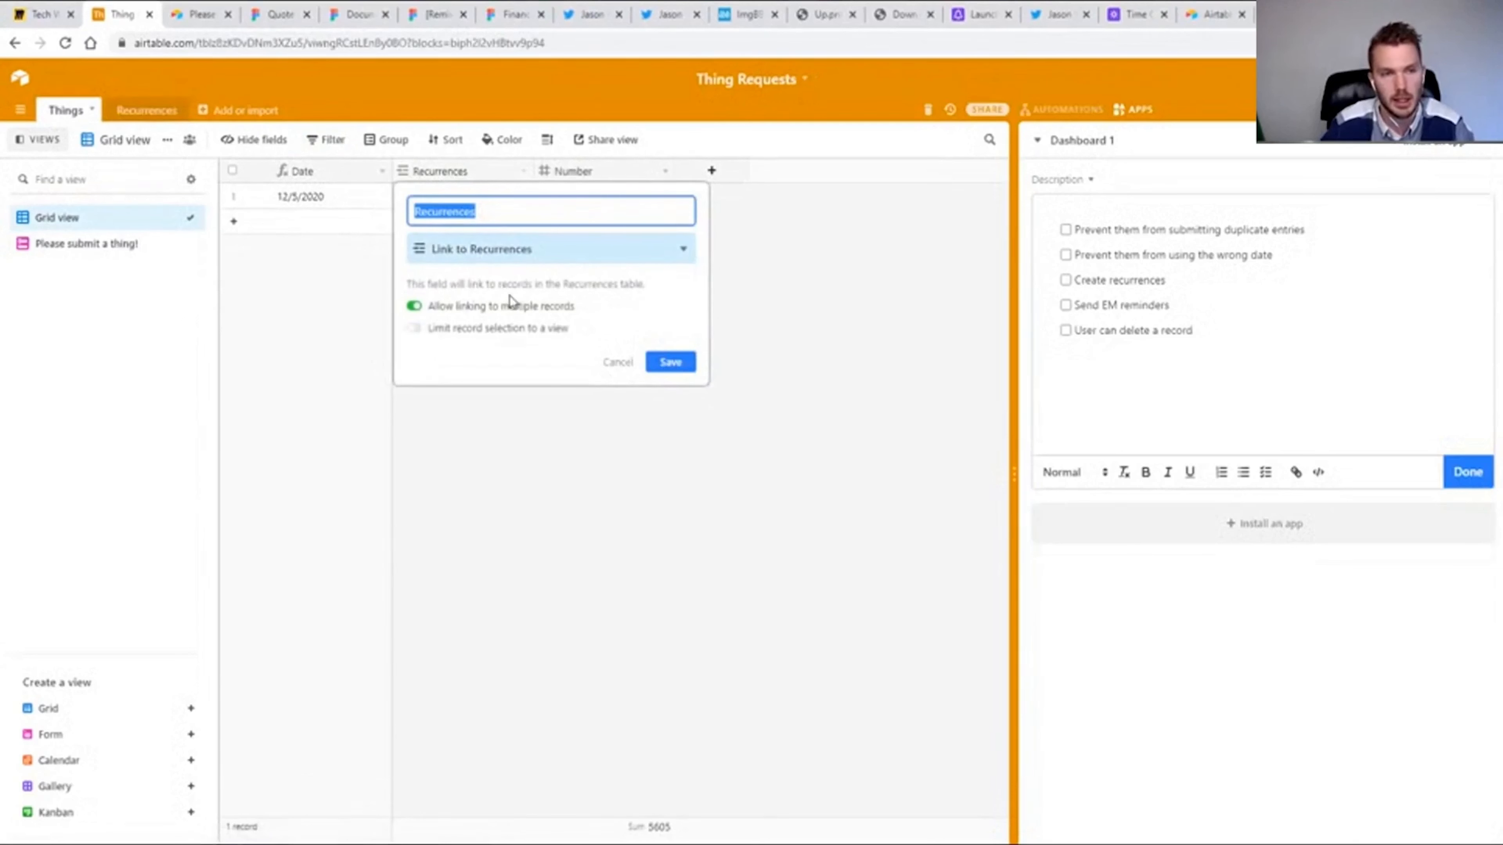
left_click(444, 330)
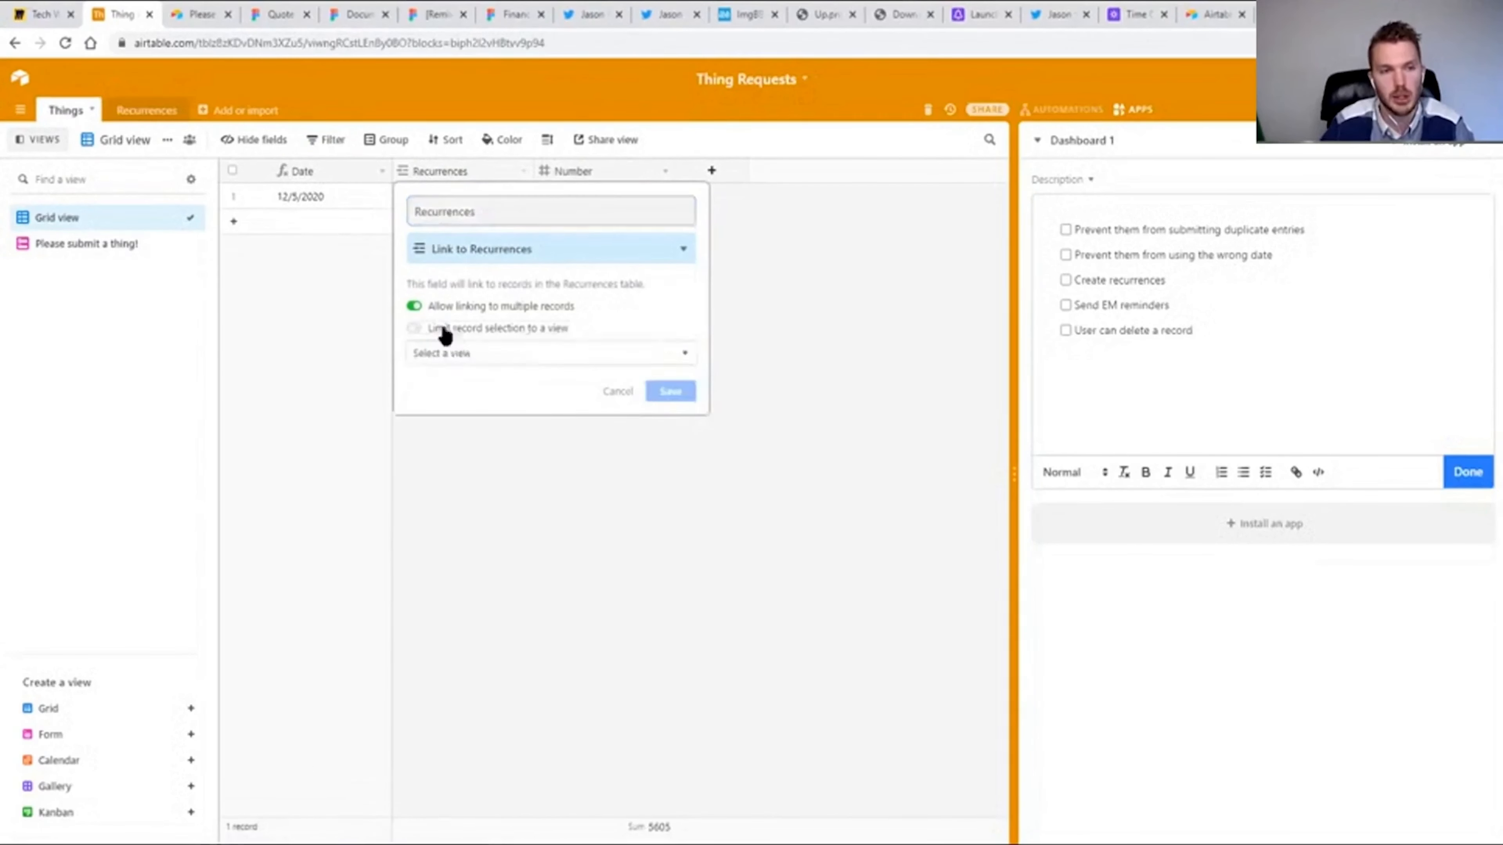
left_click(470, 355)
left_click(436, 440)
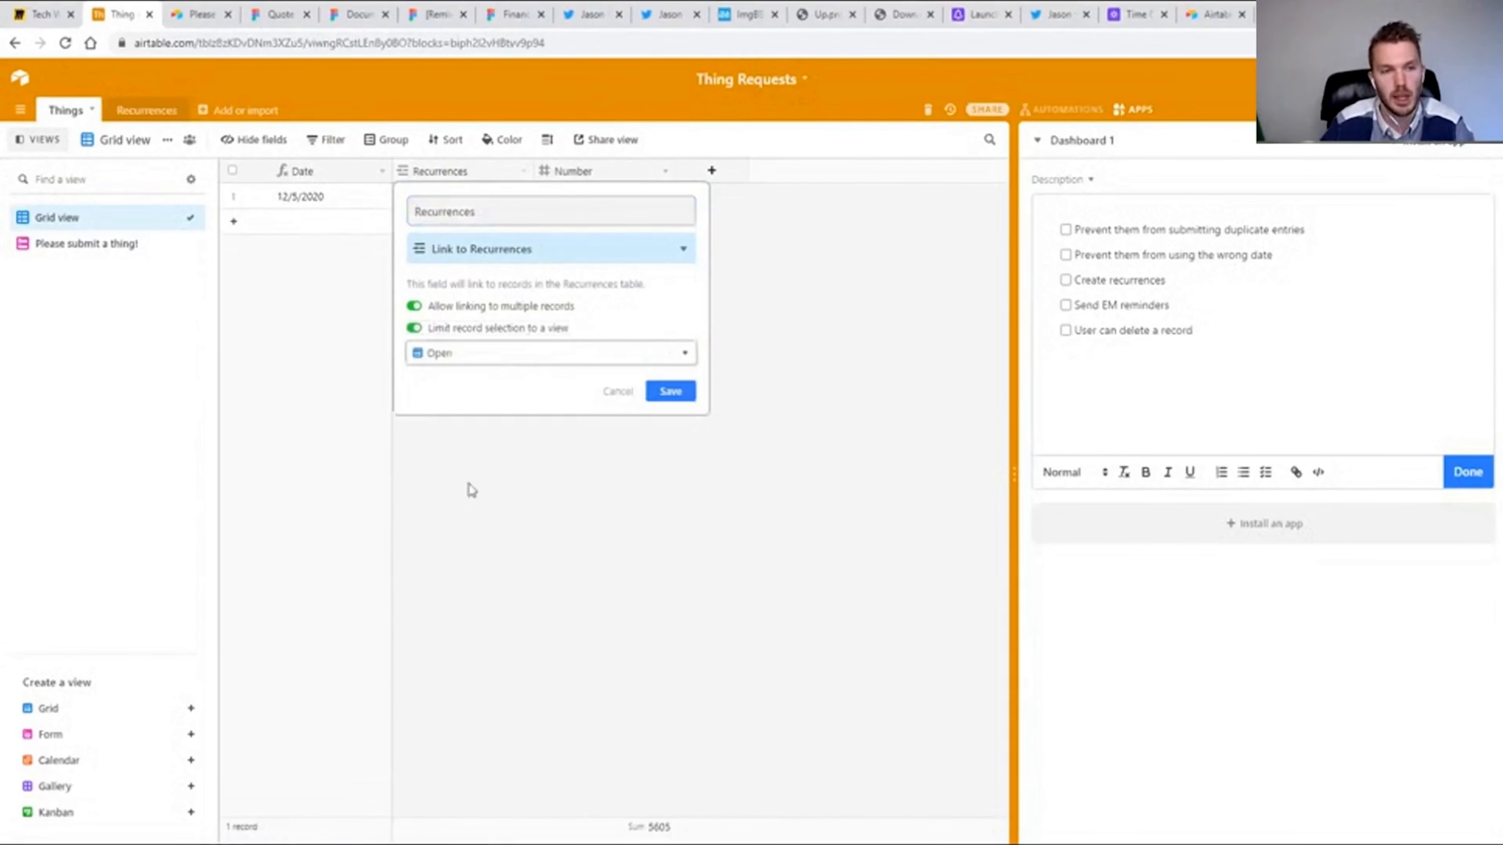
left_click(670, 392)
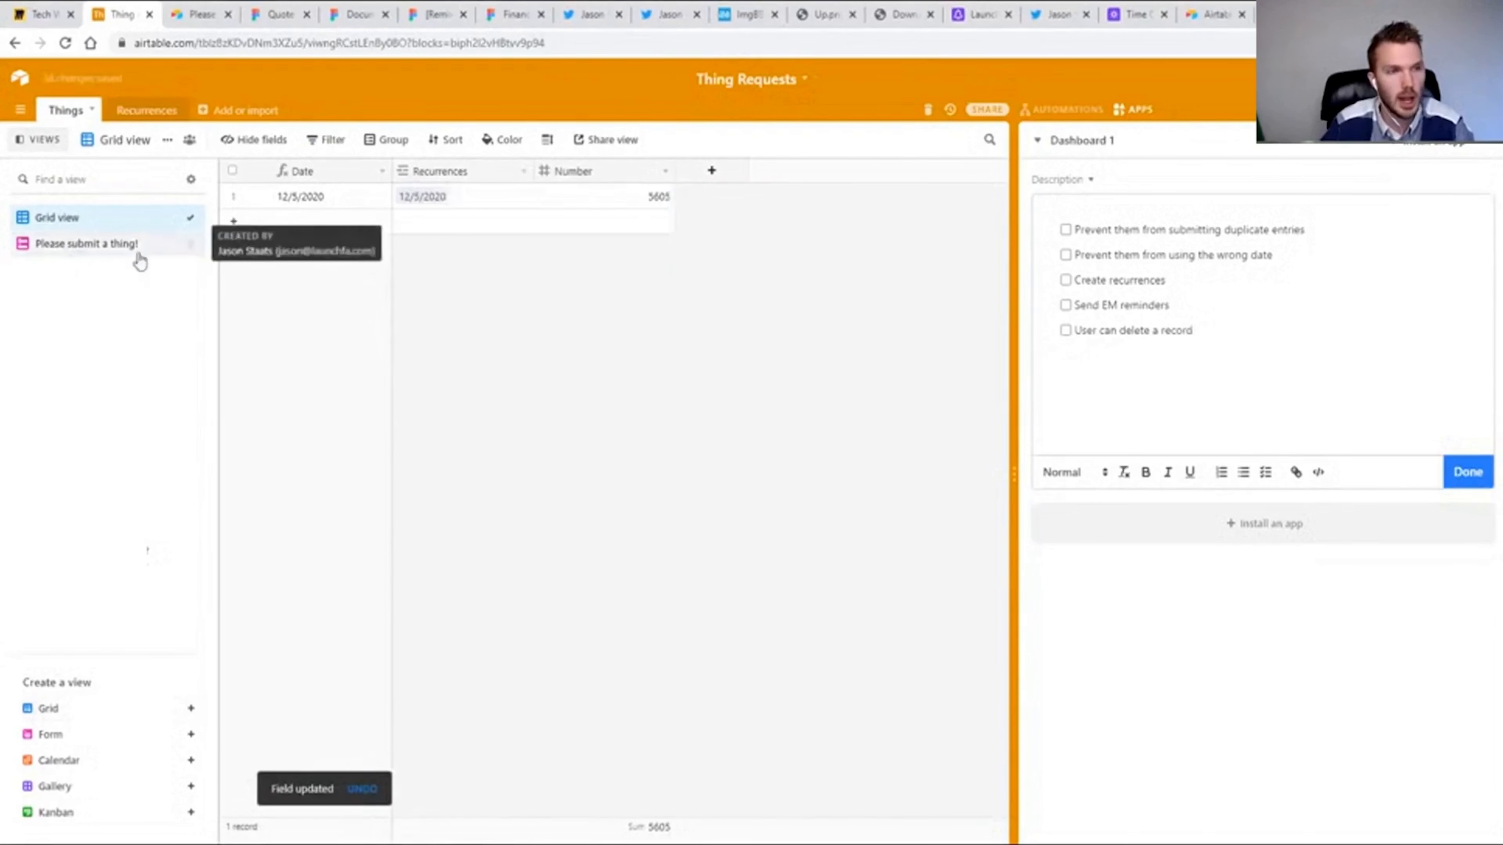
Check the live form's Recurrences choices and mark the duplicate-entries and wrong-date checklist items in the base as done.
left_click(87, 244)
left_click(398, 141)
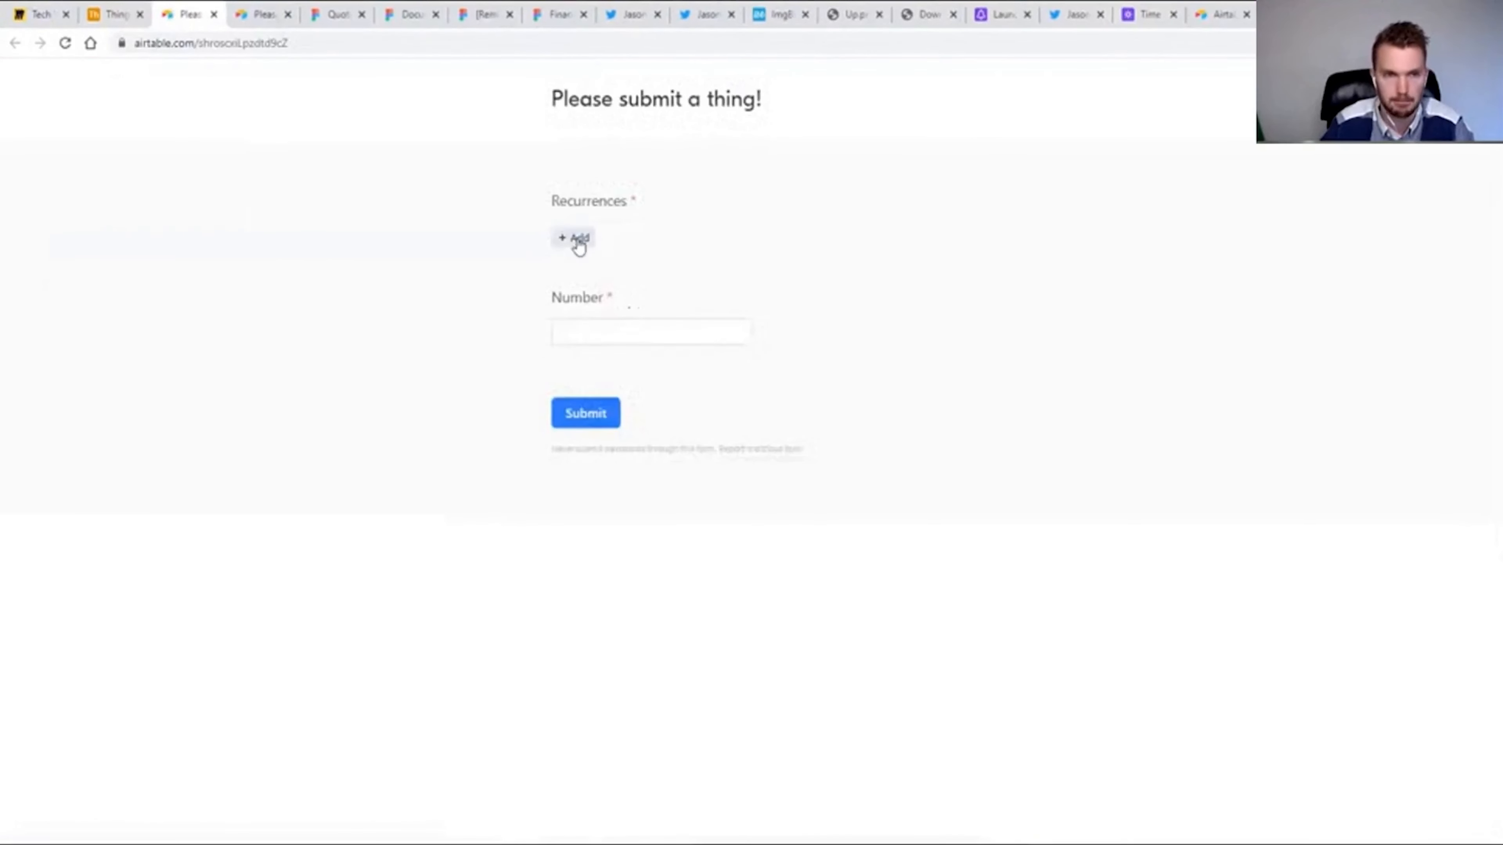
left_click(578, 239)
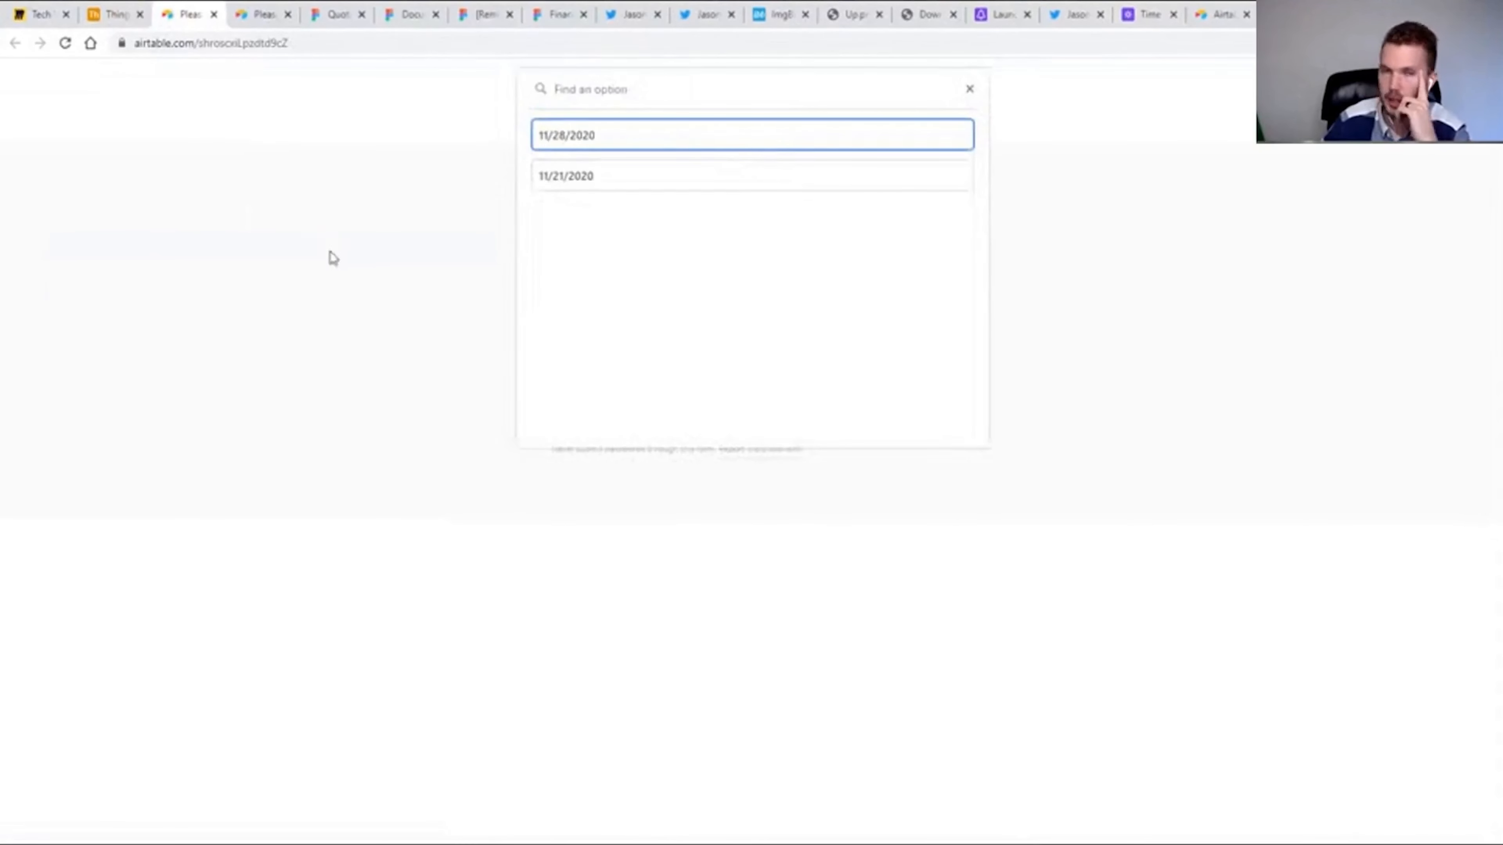
left_click(117, 15)
Add a formula field named Next Recurrence to the Recurrences table's main grid view.
left_click(140, 110)
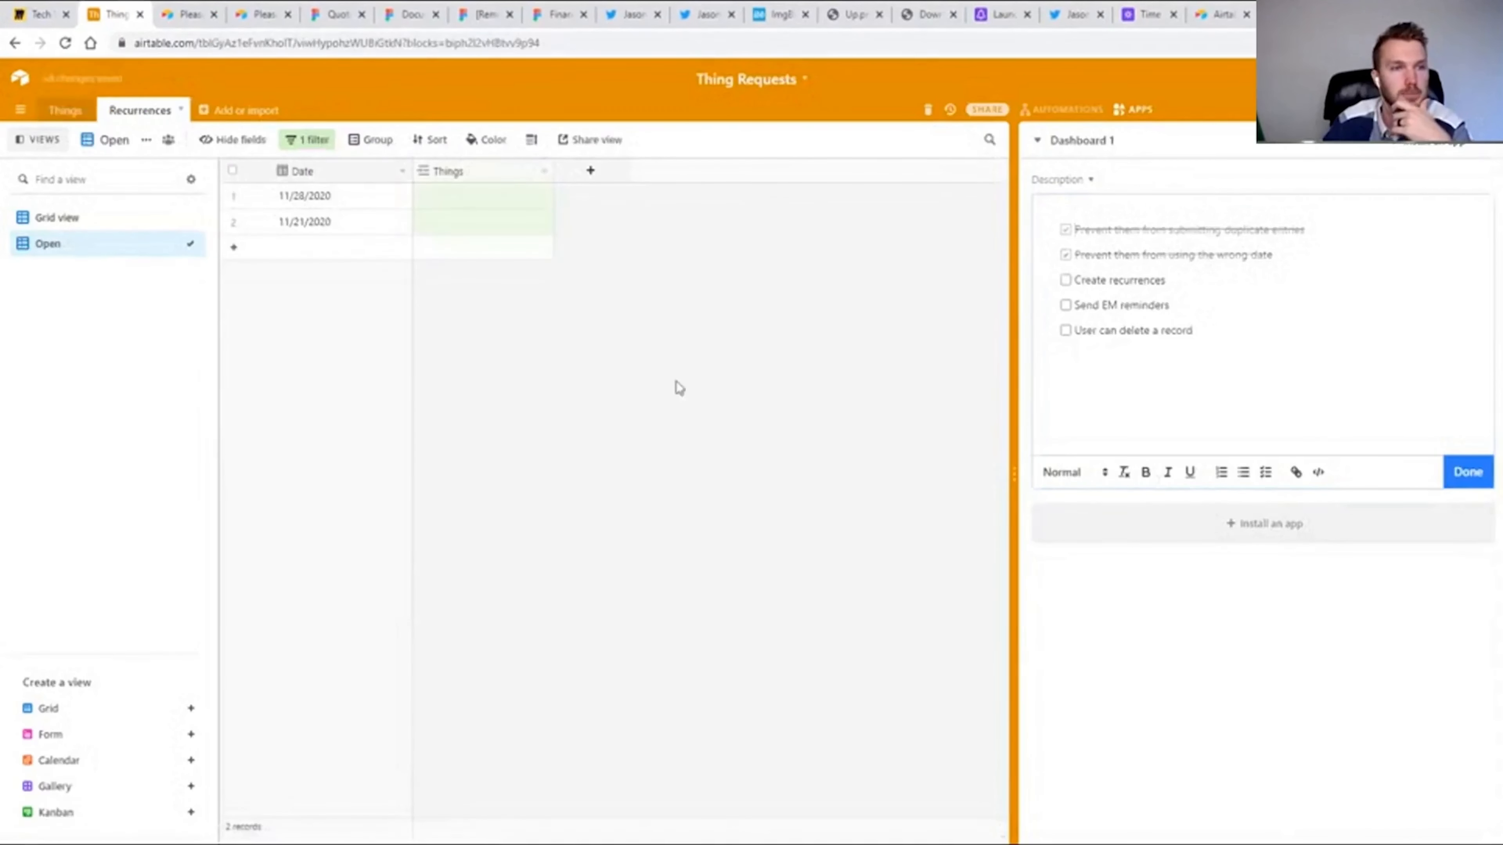
left_click(65, 217)
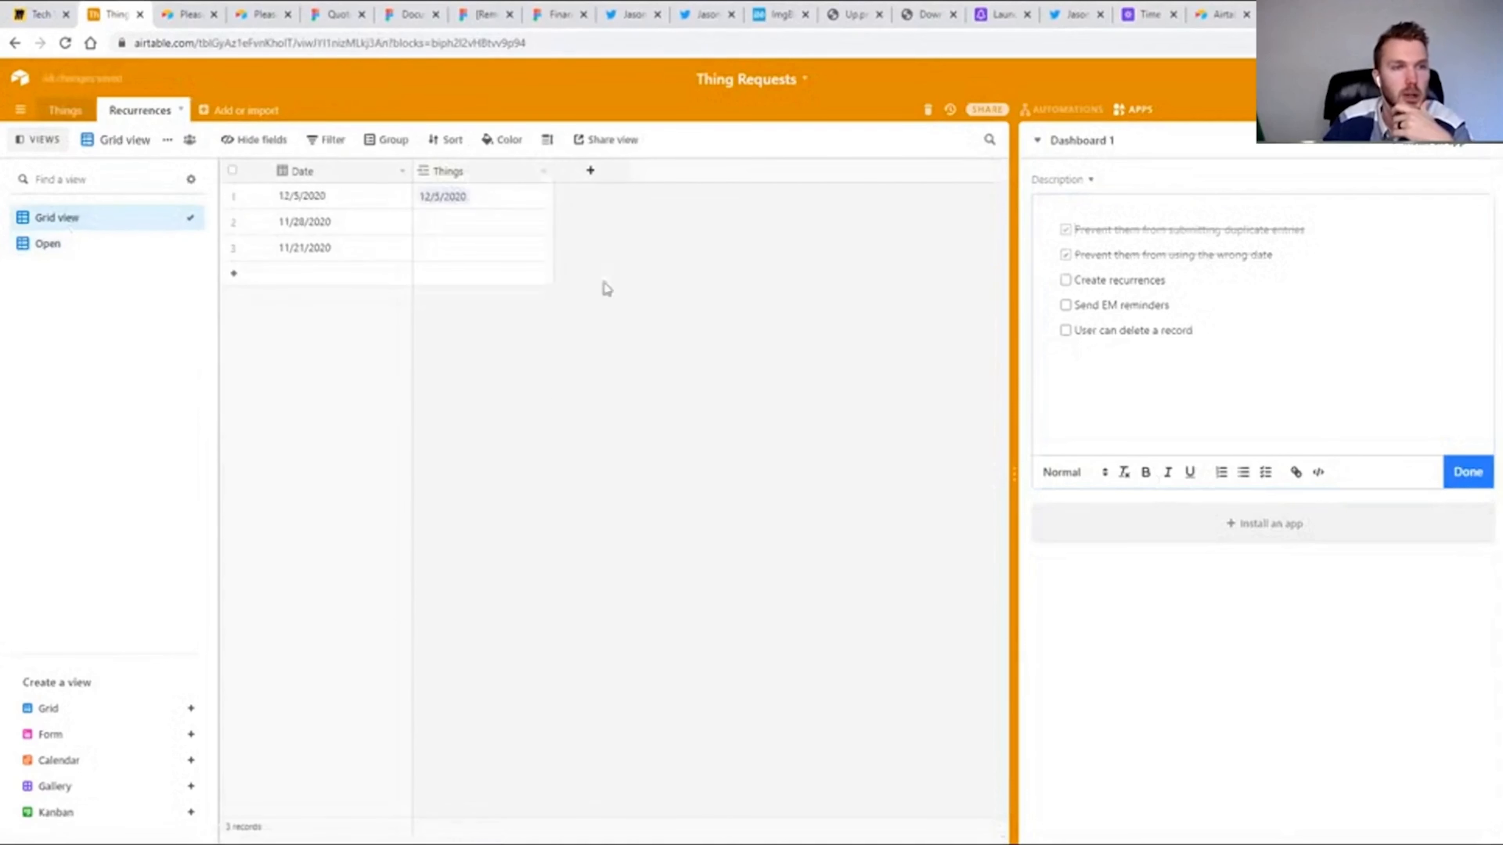
left_click(591, 171)
type("r")
type("orm")
key("ctrl+a")
type("Ne")
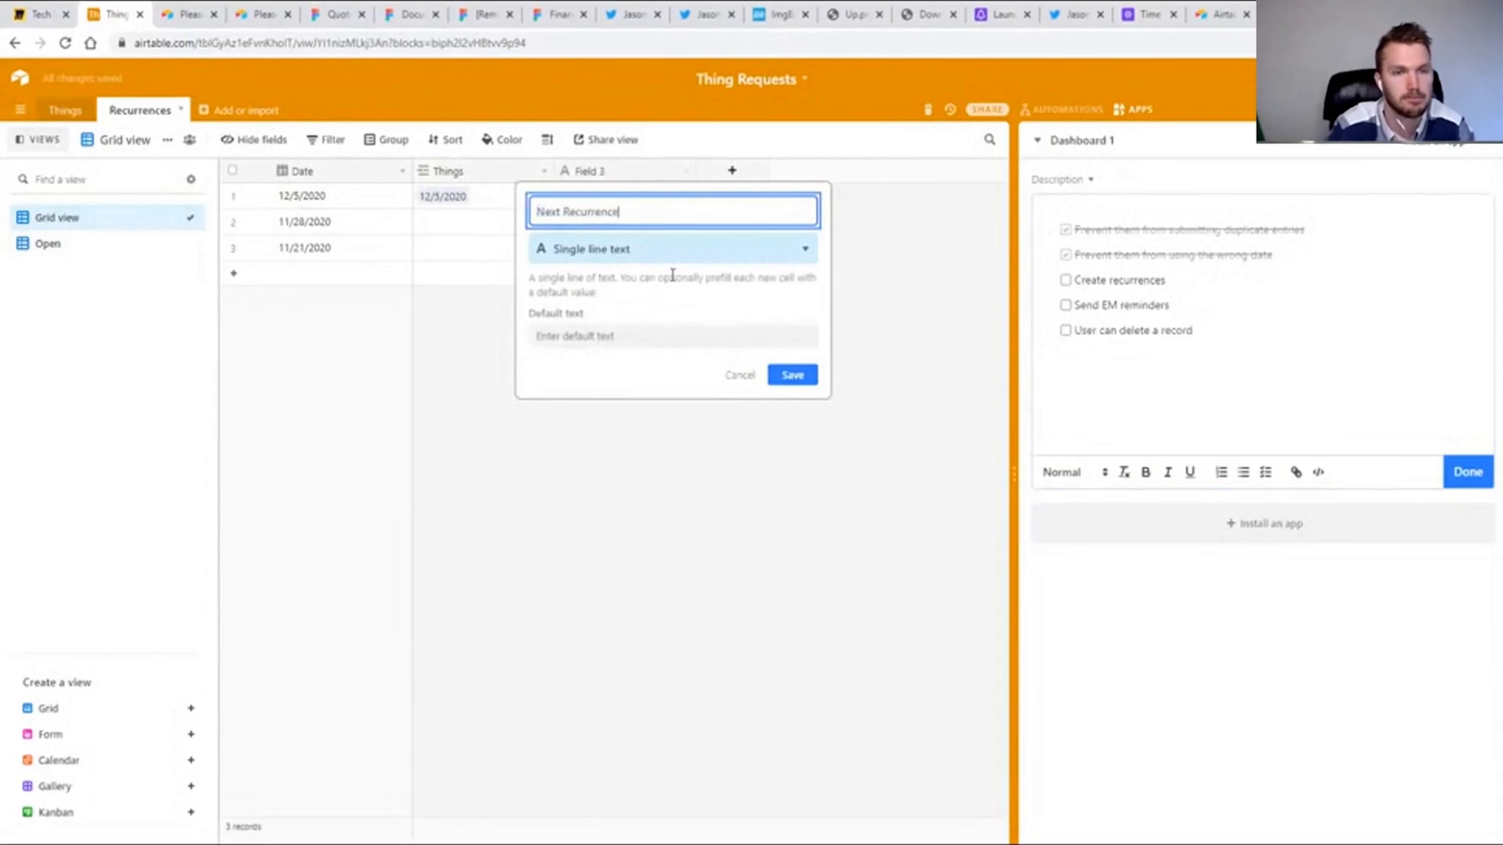
left_click(622, 255)
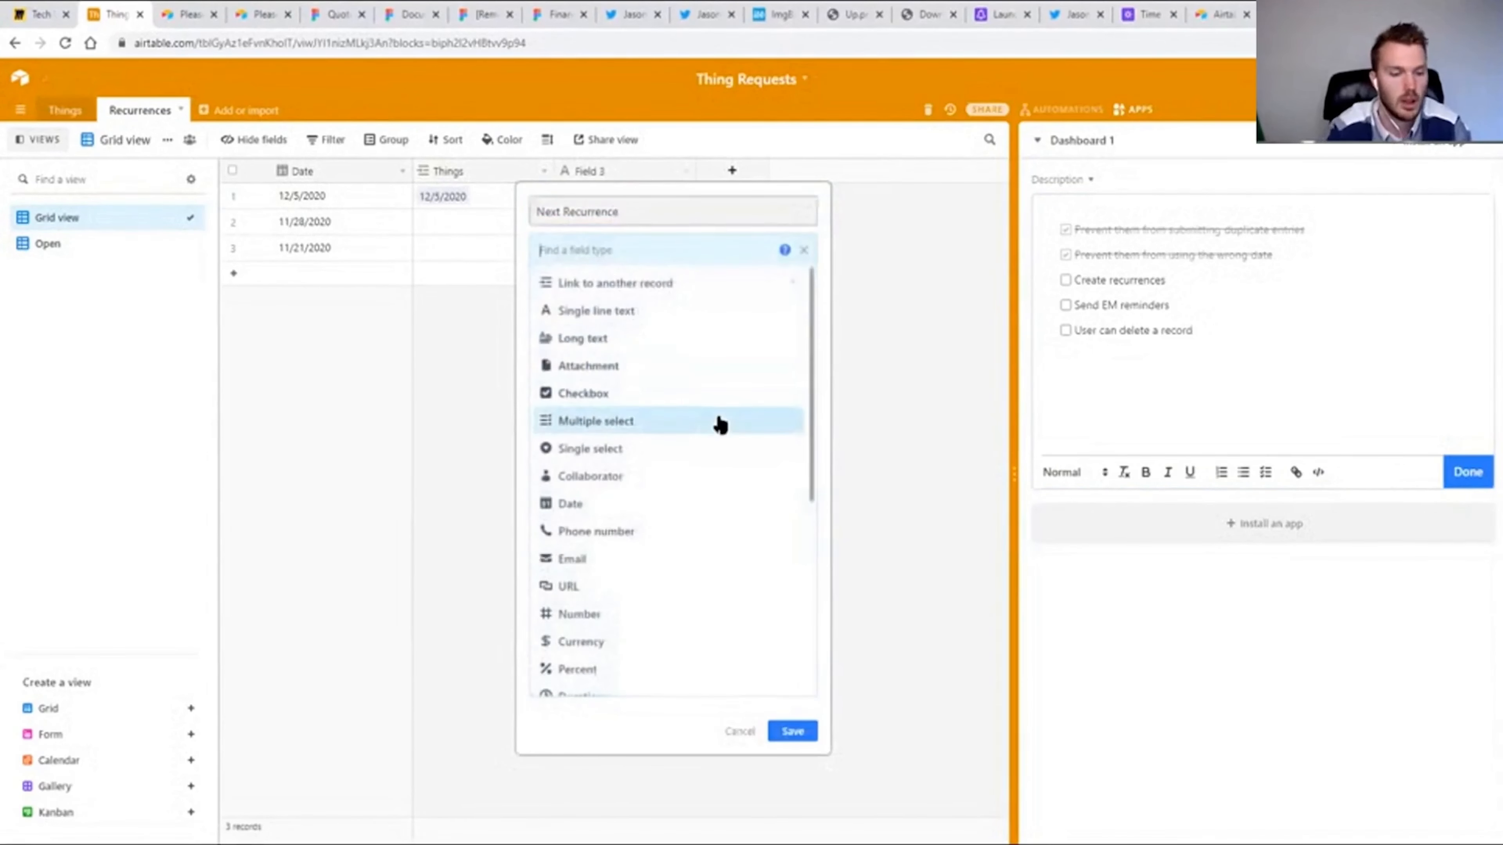
type("fo")
key("Return")
left_click(708, 351)
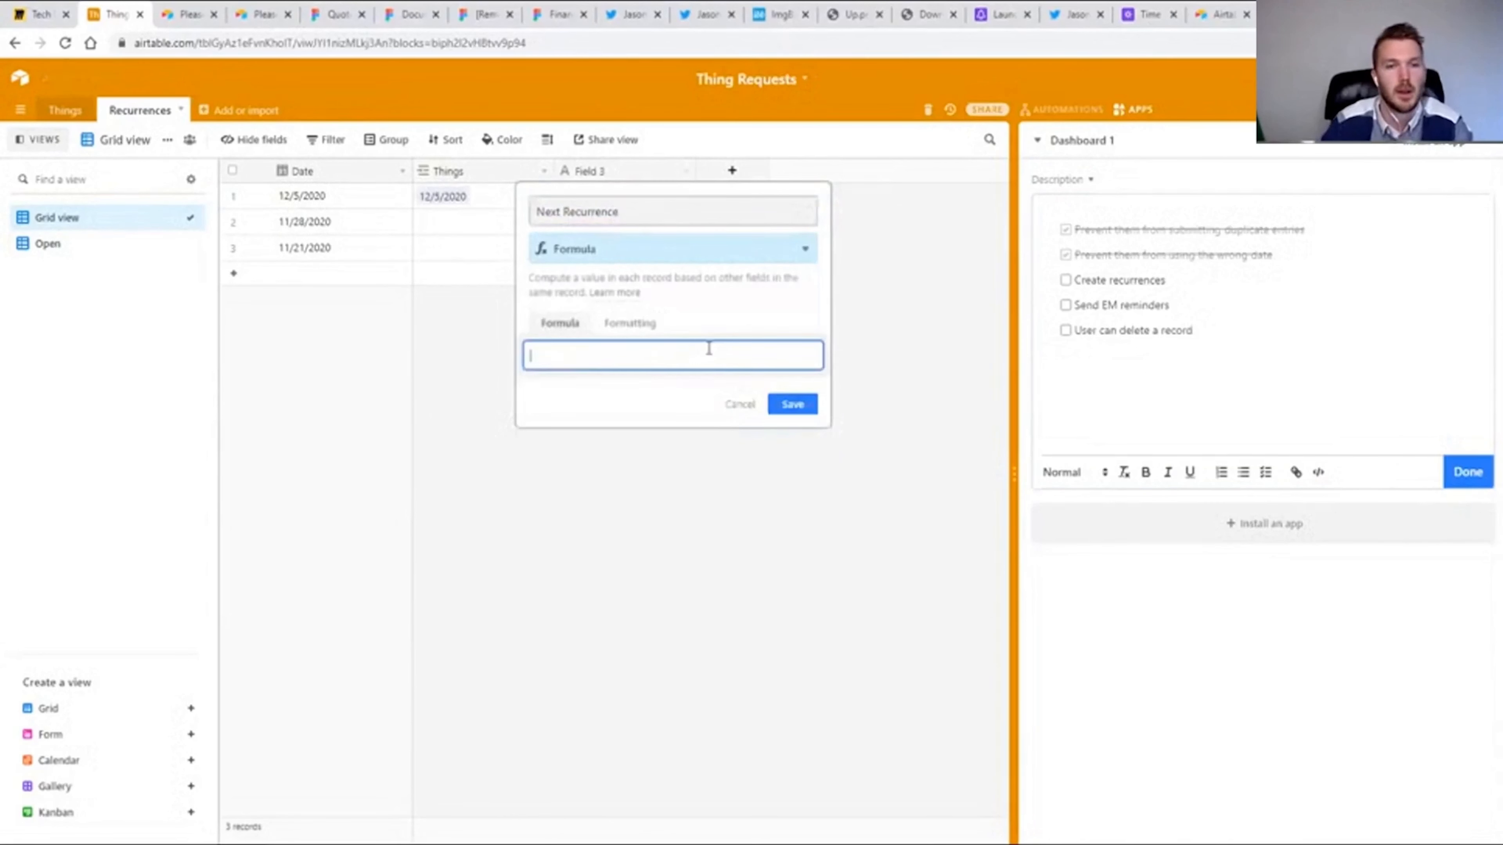
Set the Next Recurrence formula to DATEADD({Date},7,'days') and save the field.
type("(")
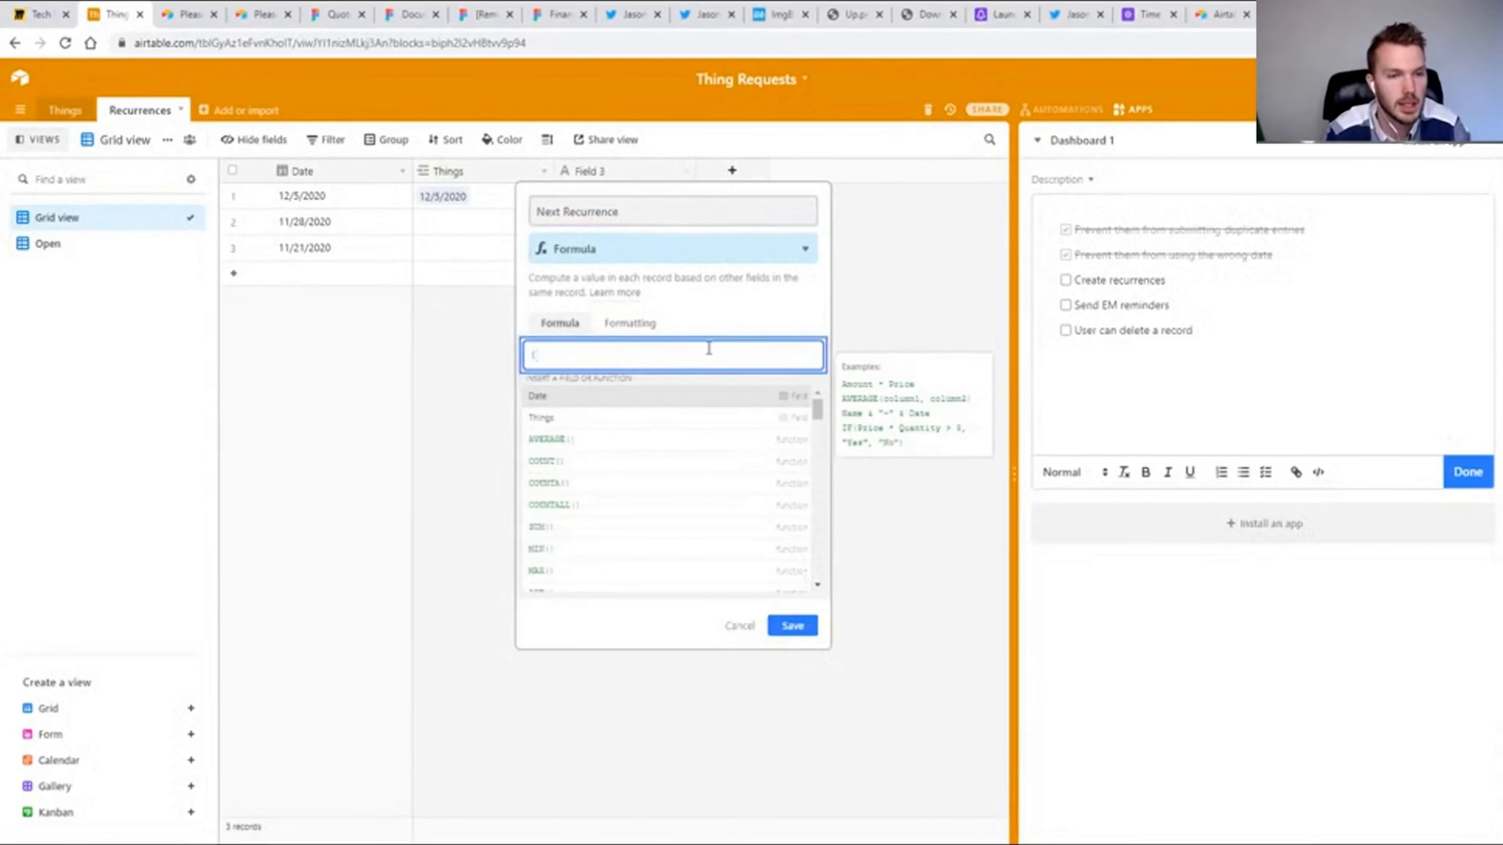
type("Date")
key("Down")
key("Down")
key("Down")
key("Down")
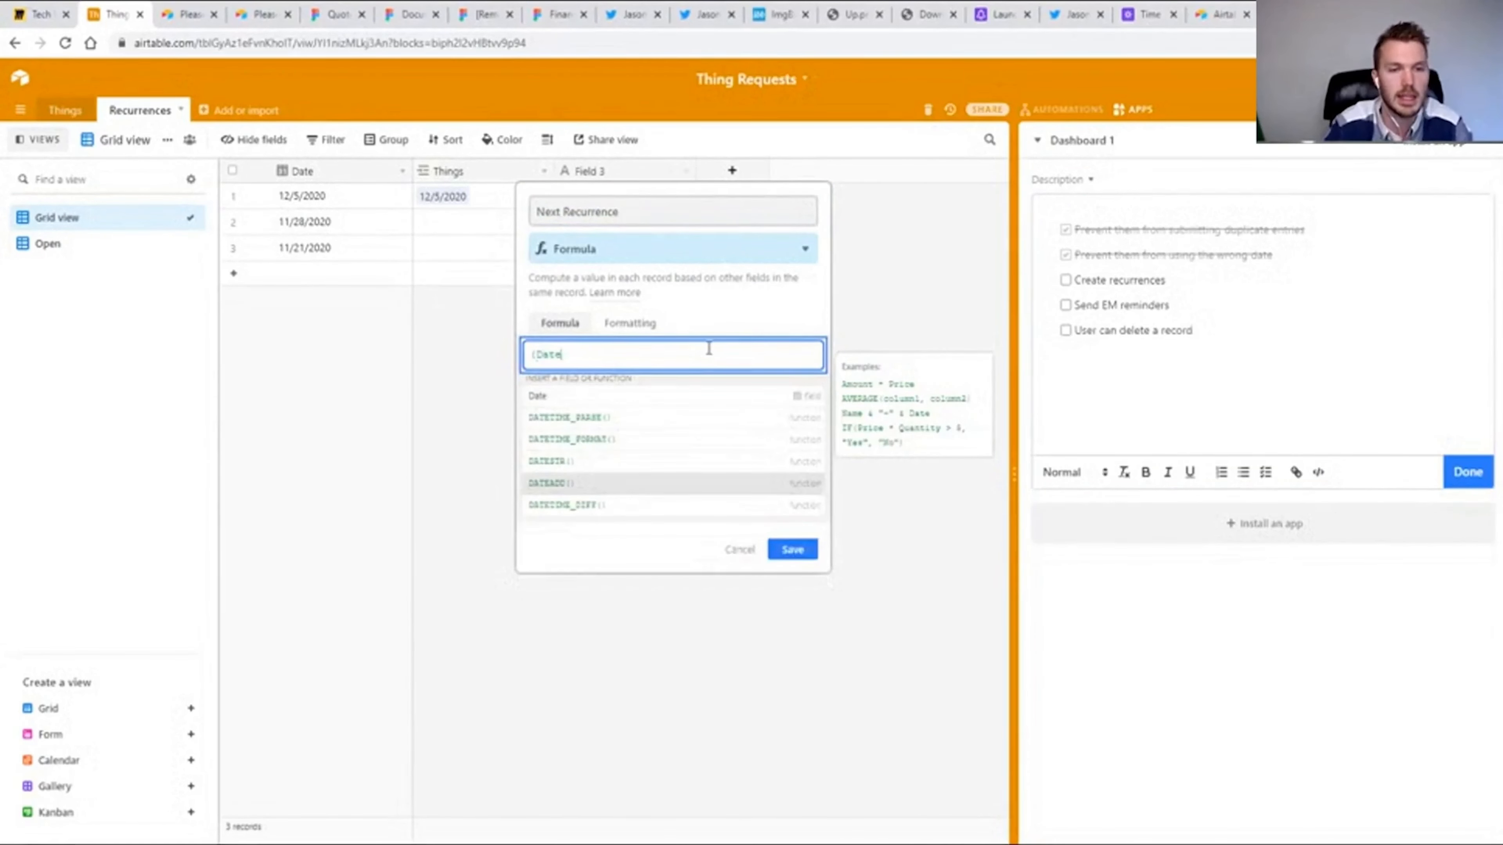
key("Return")
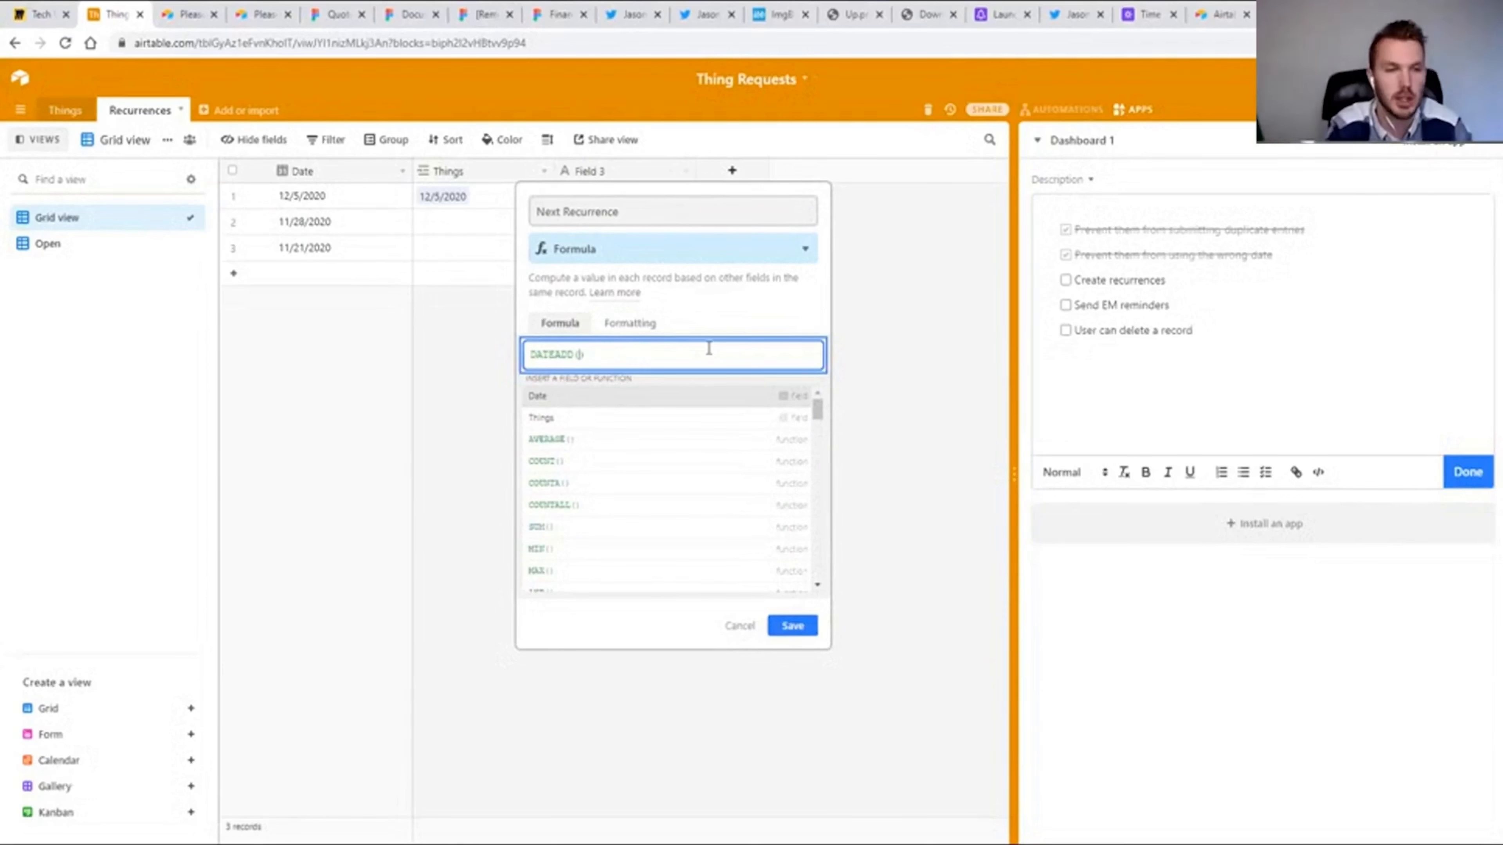
type("{Date}")
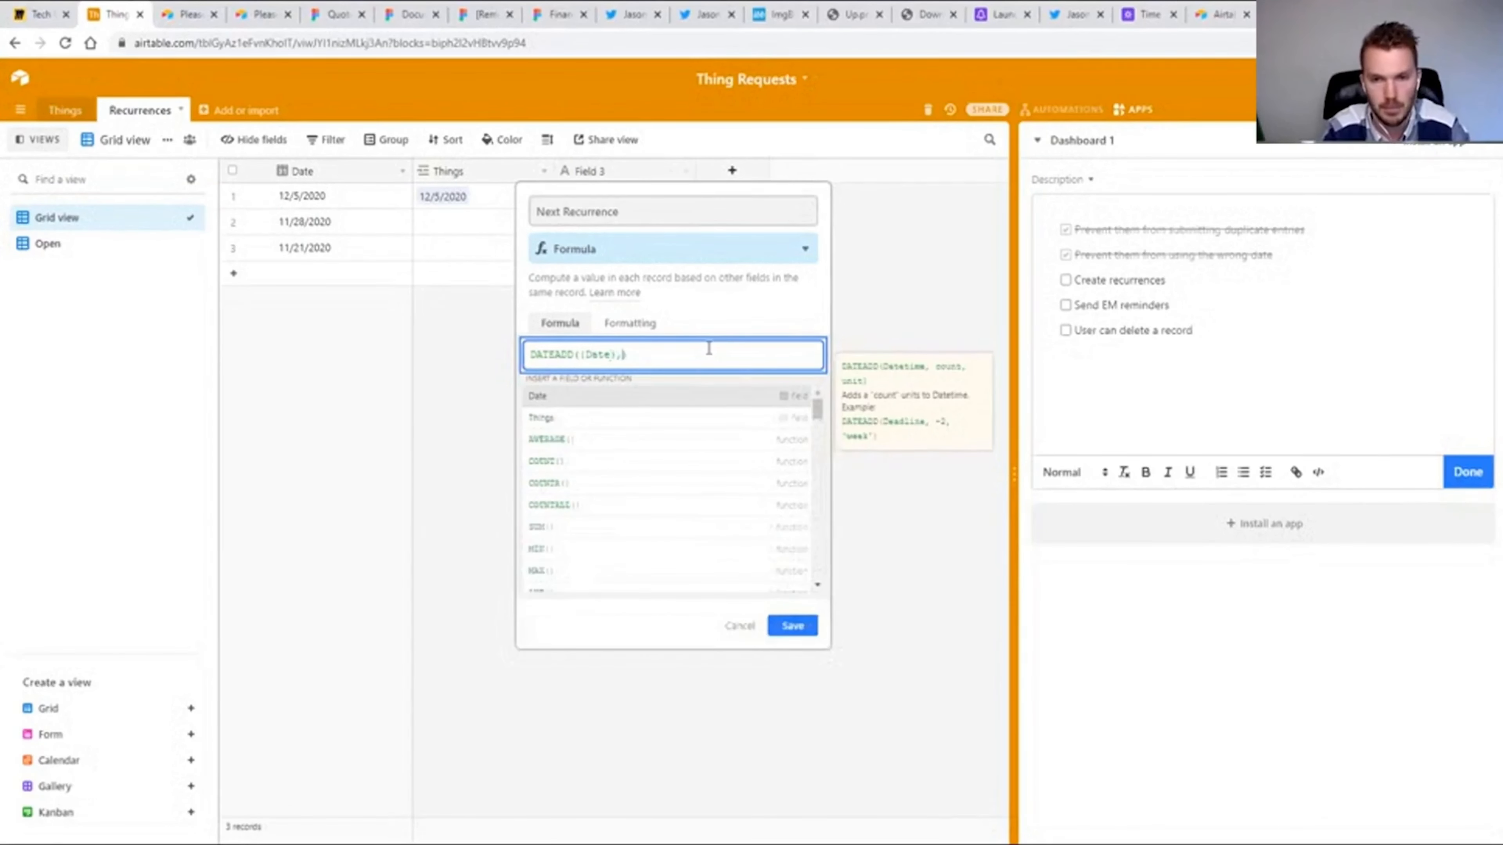
type(",7,'days")
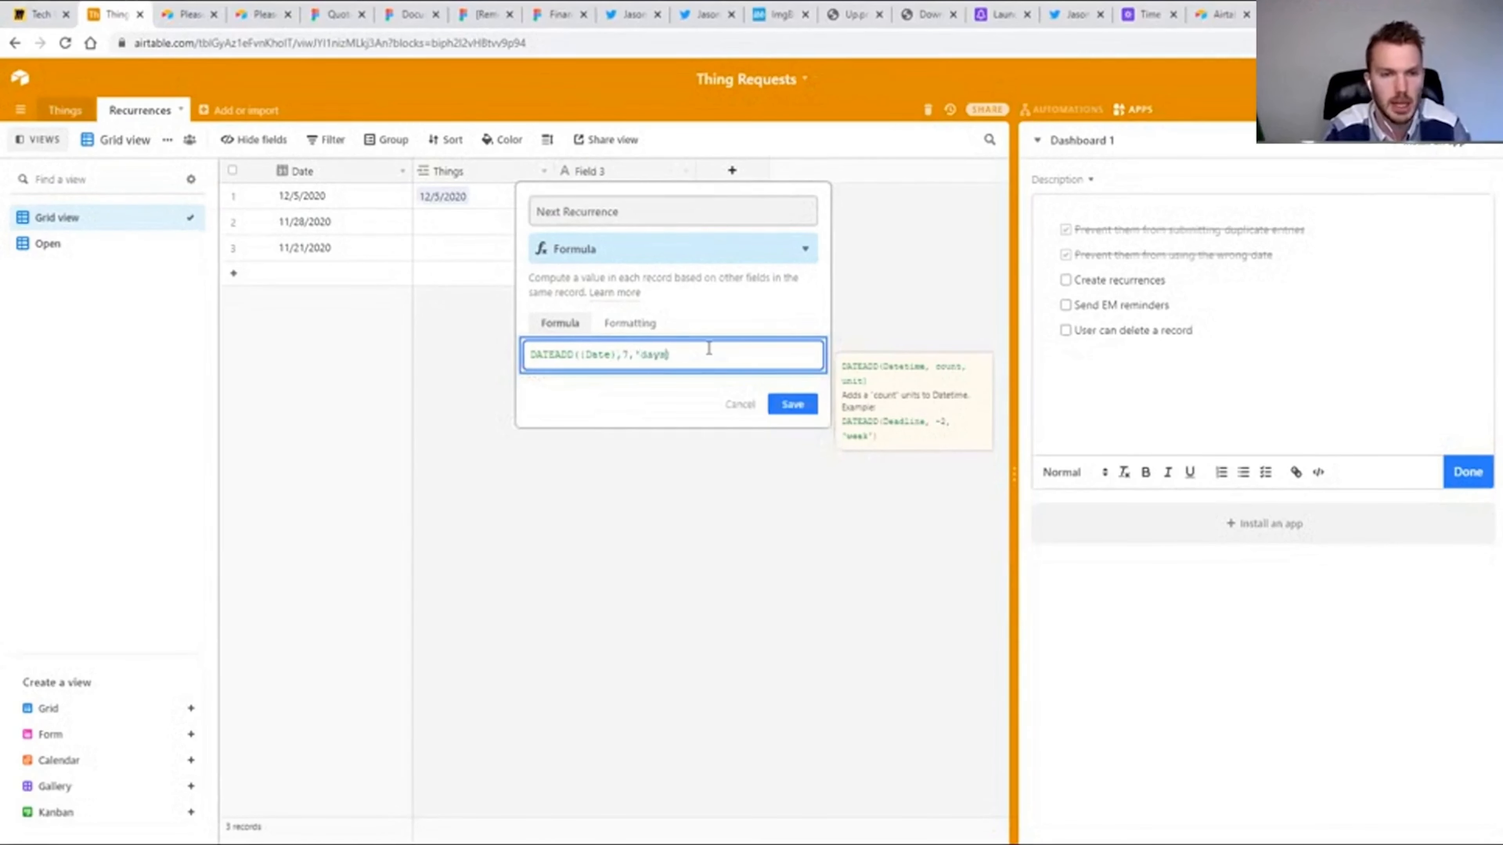
left_click(773, 398)
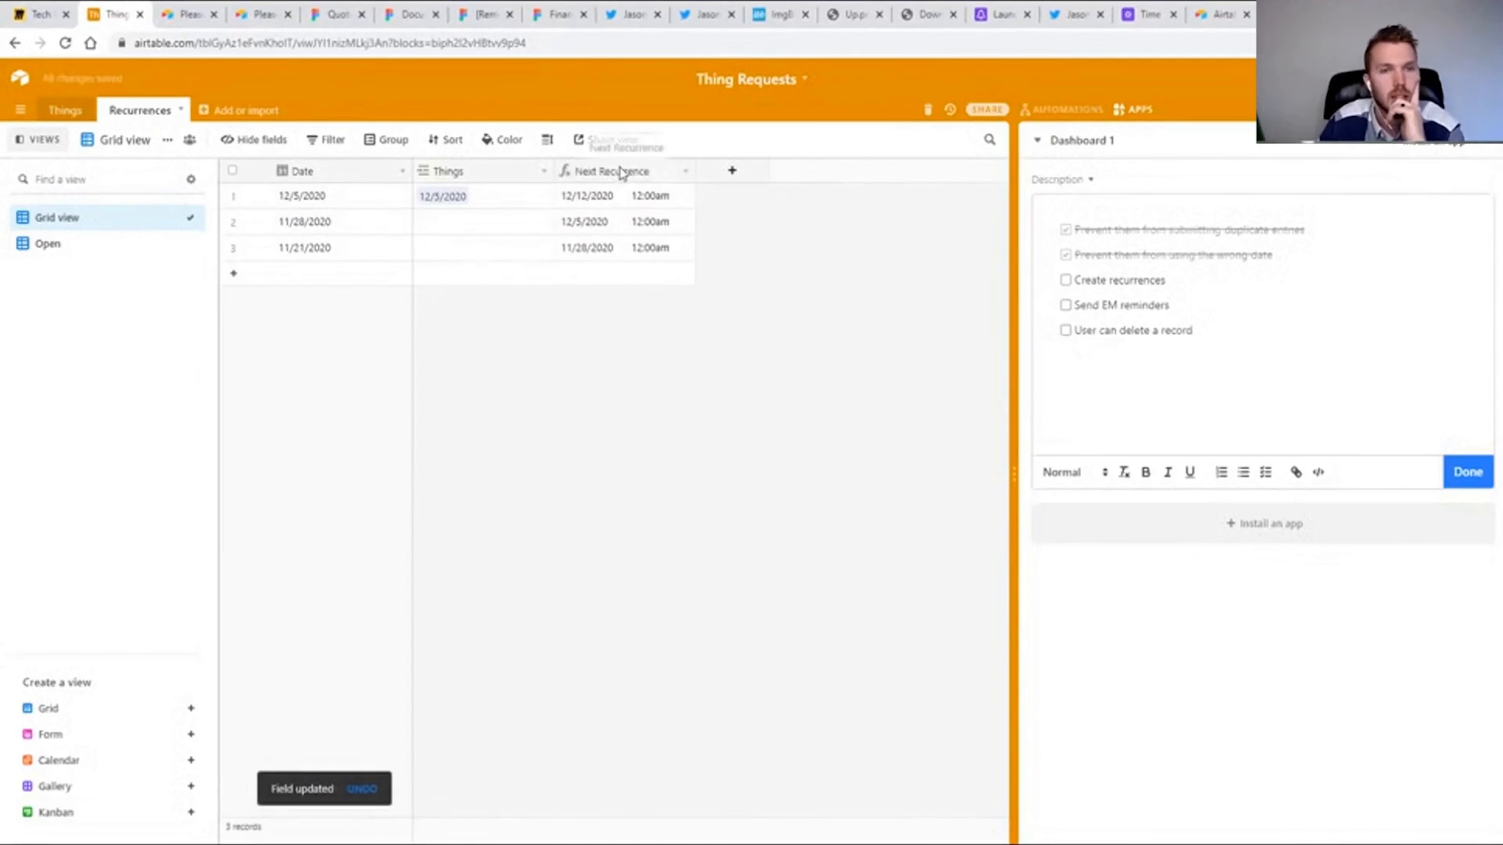
Exclude the time from the Next Recurrence field's date formatting.
double_click(621, 171)
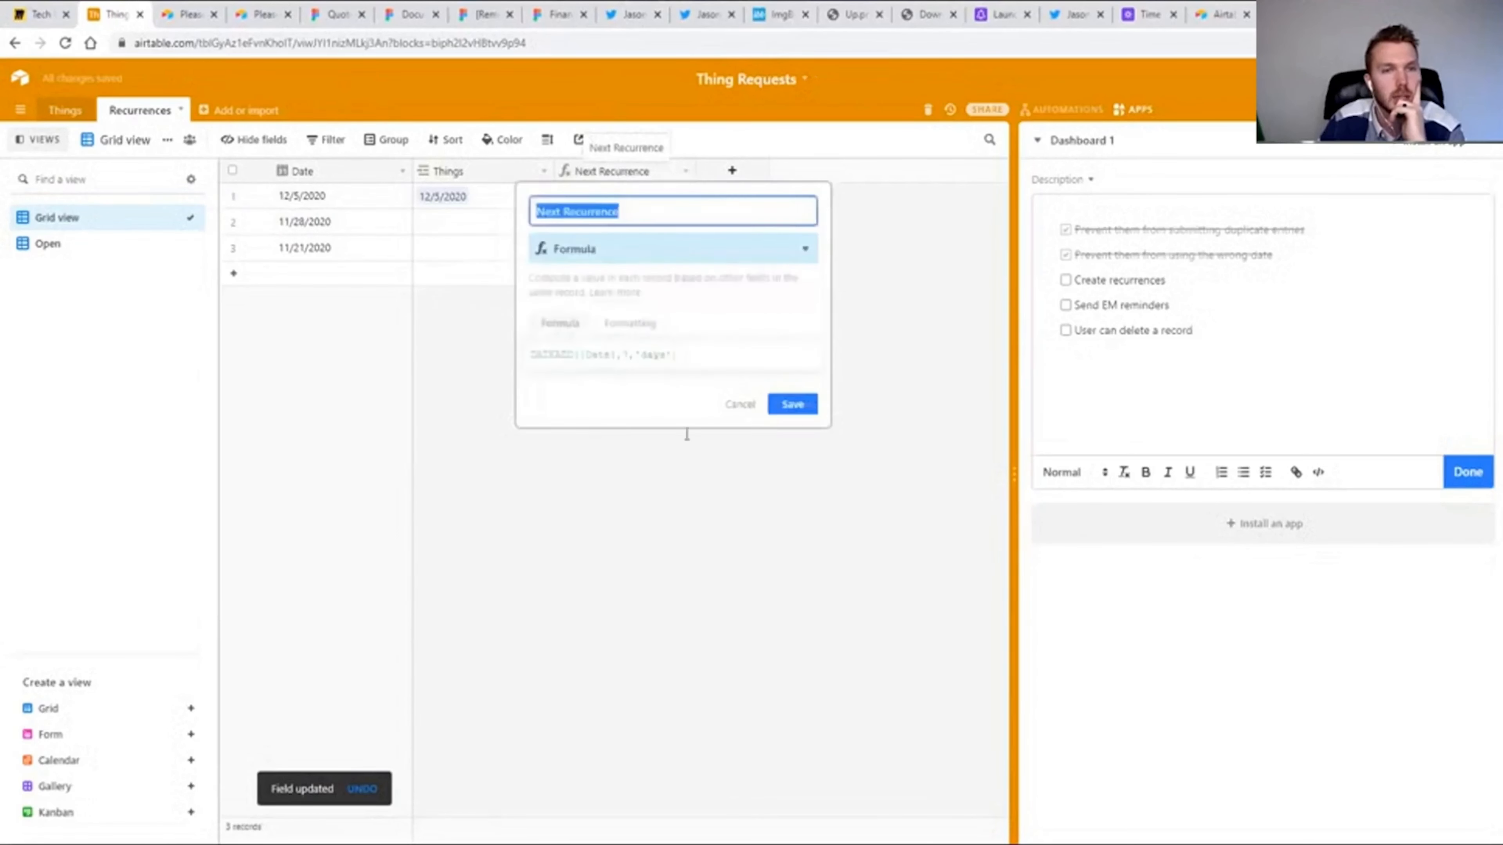
left_click(630, 322)
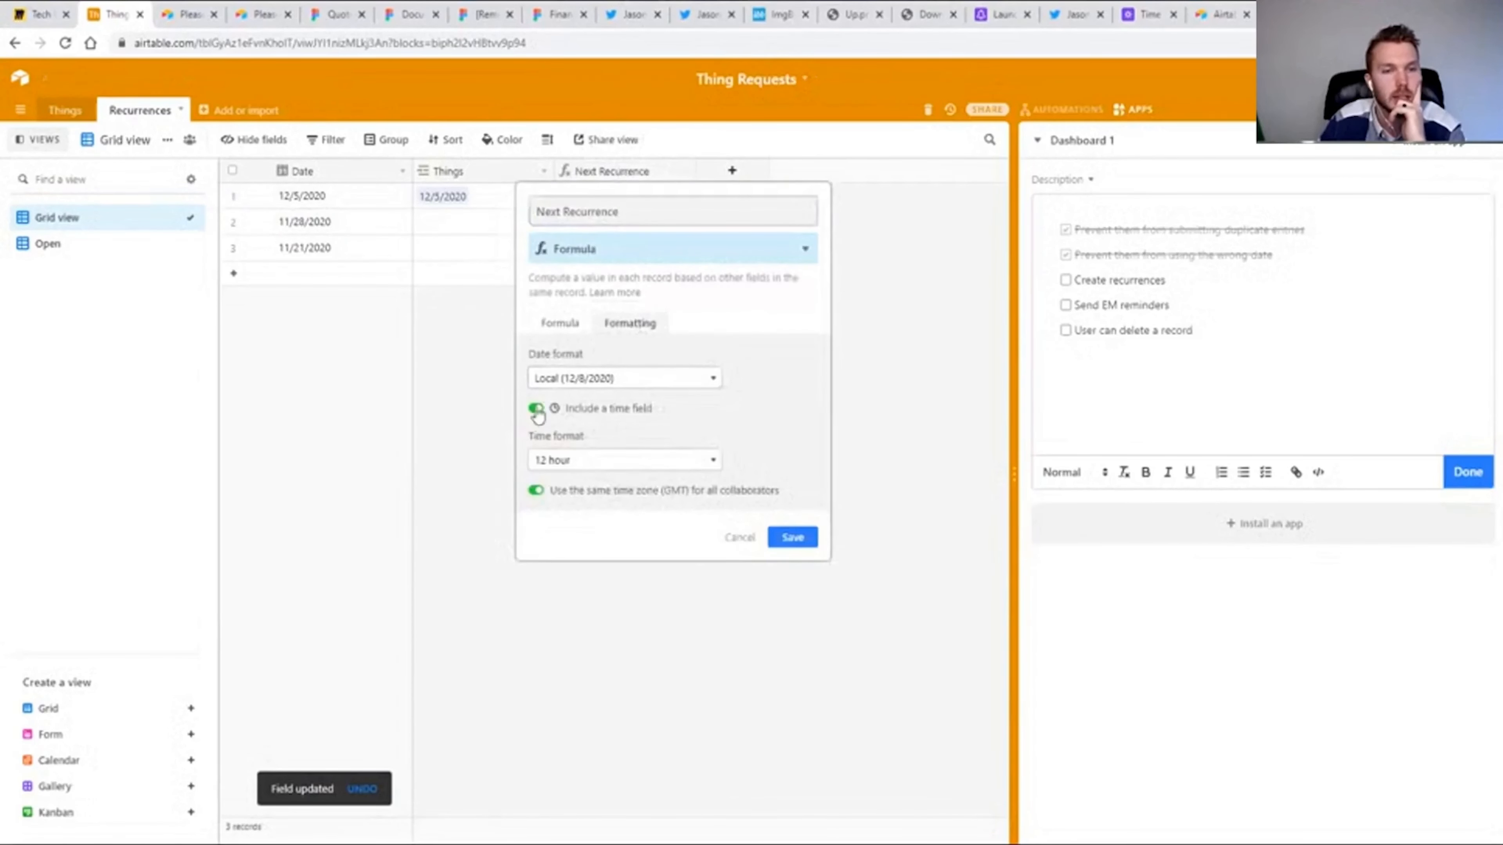
left_click(536, 409)
left_click(791, 483)
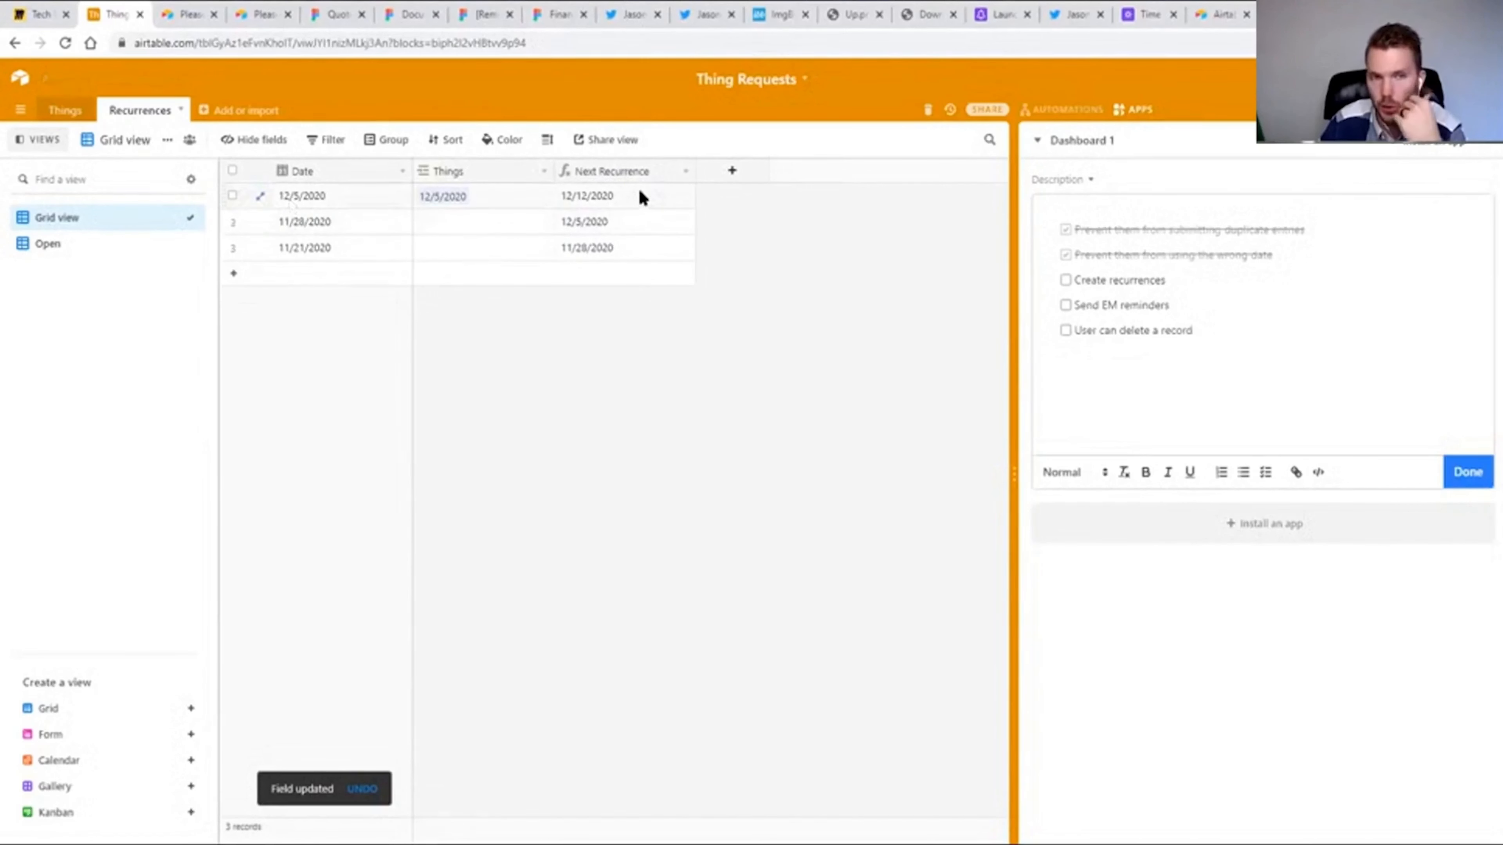
Add a checkbox field named Next Created to the Recurrences table.
left_click(732, 171)
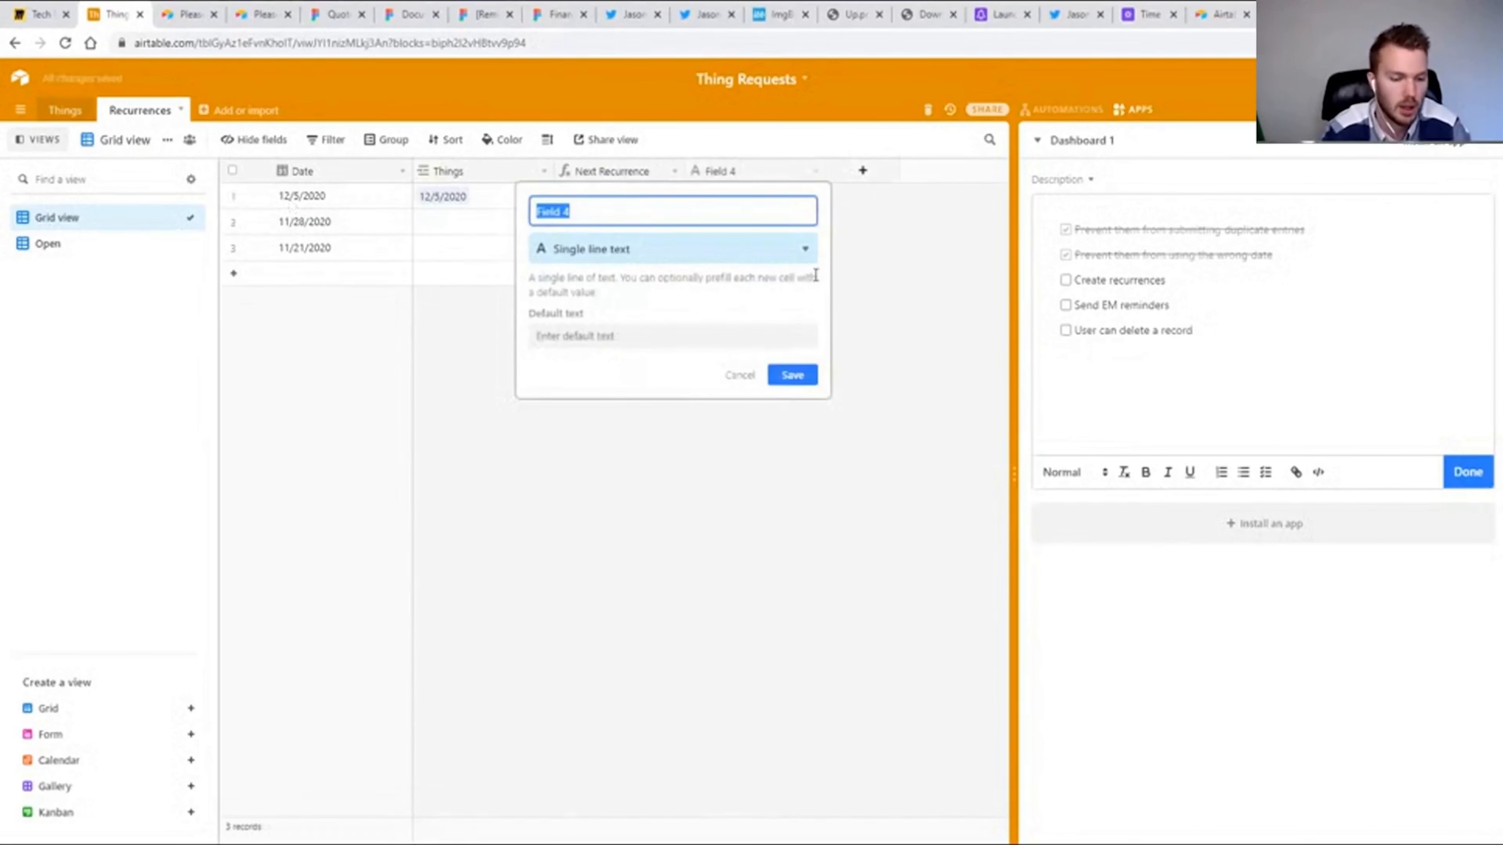
type("Next Created")
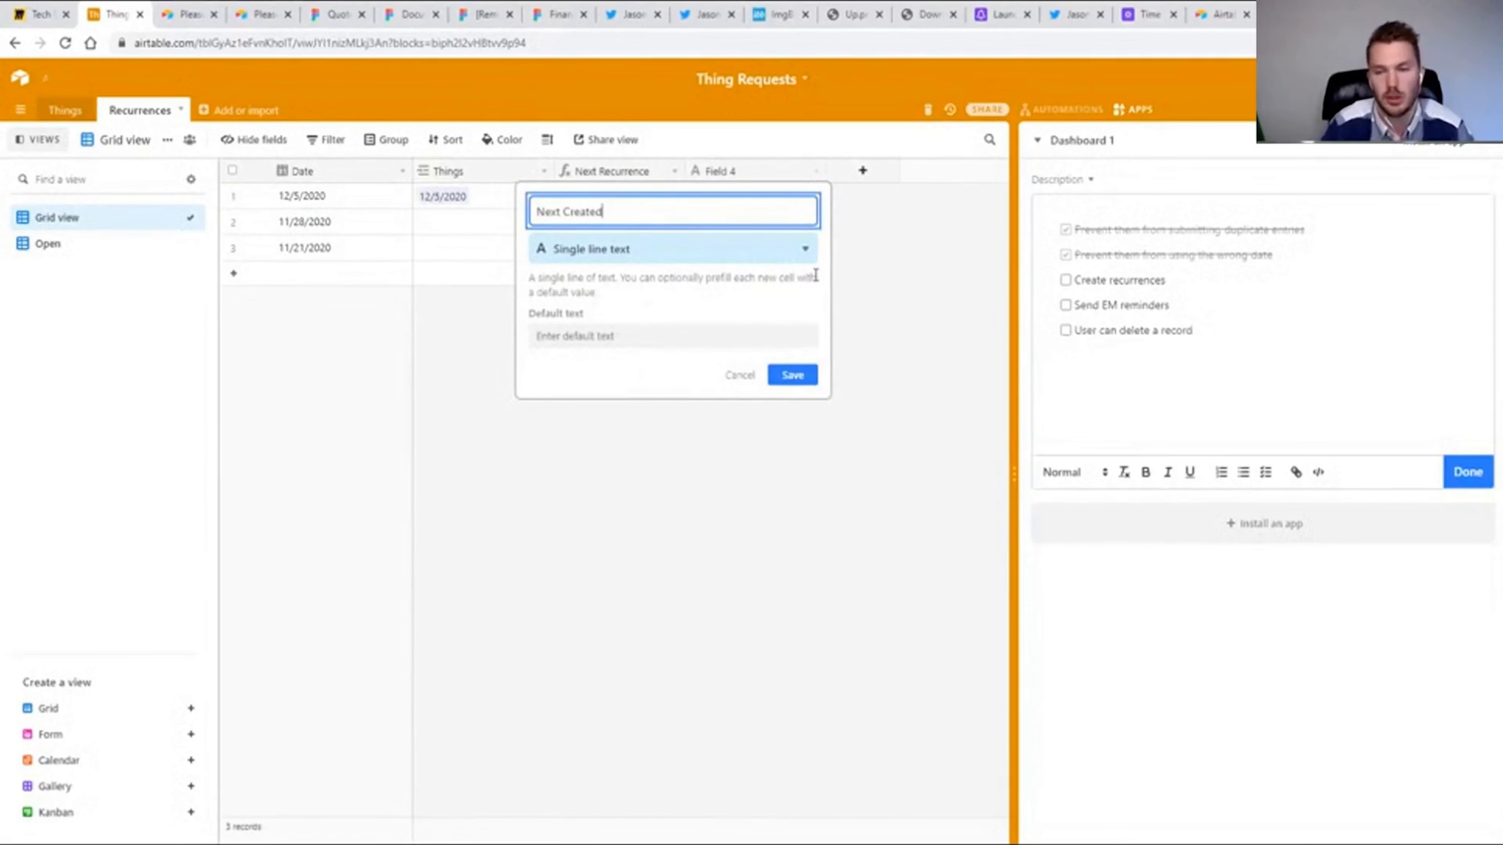
left_click(648, 254)
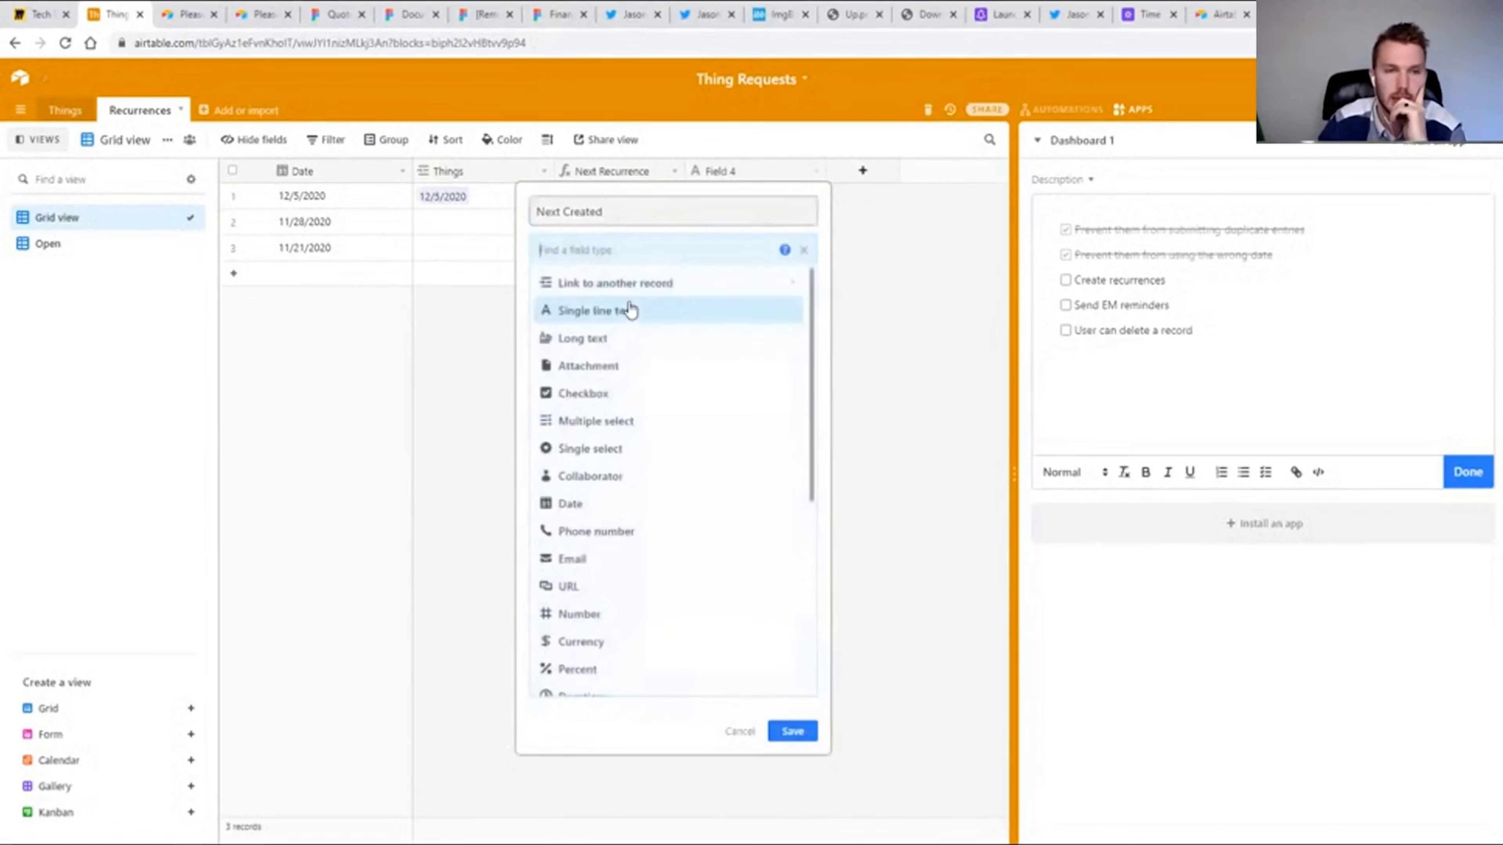
left_click(586, 394)
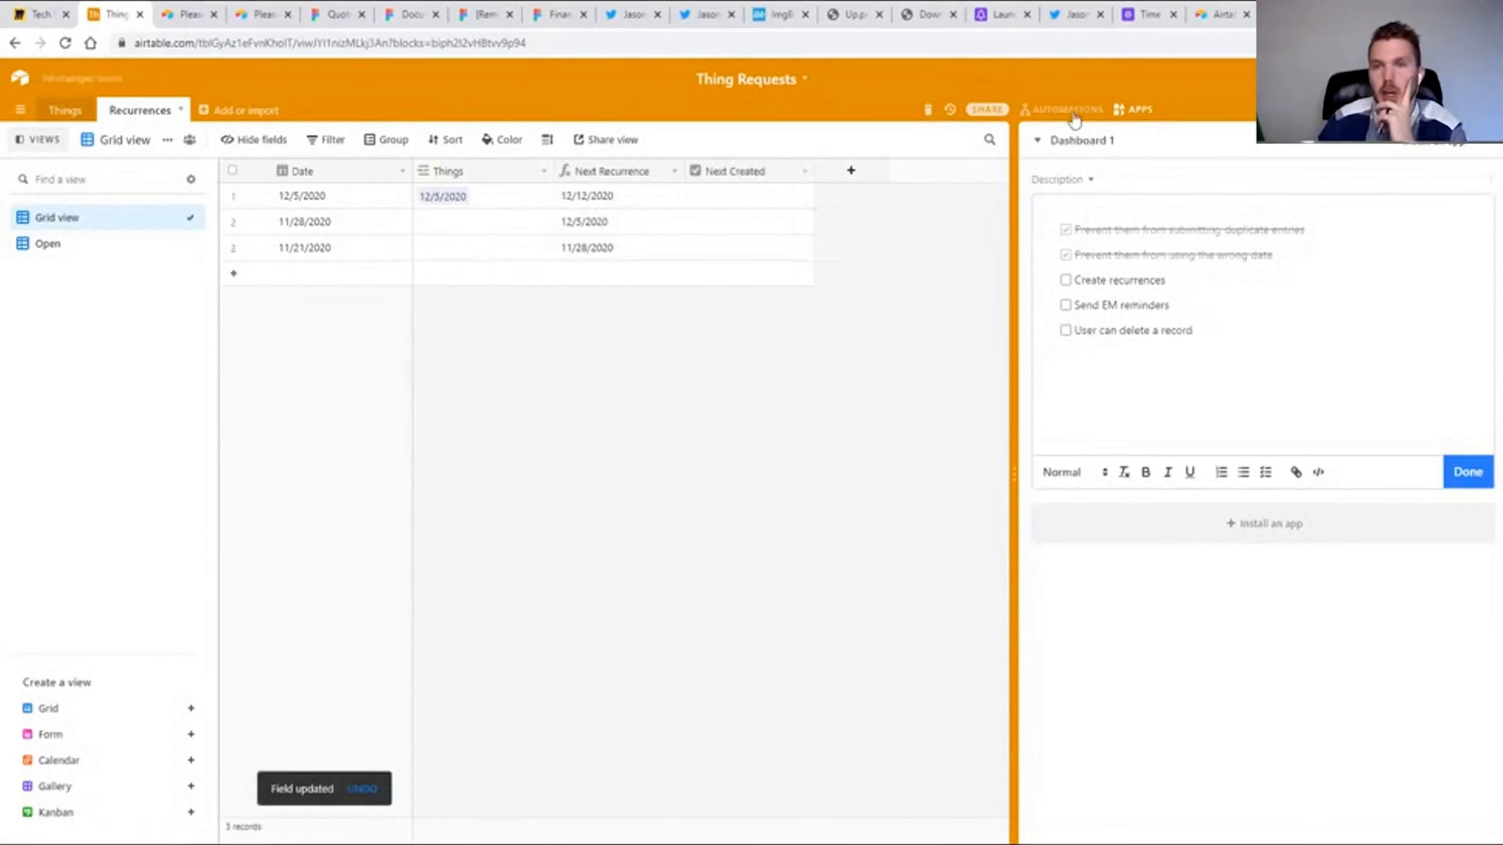
Open the base's automations and mark Next Created for the 11/28/2020 and 11/21/2020 recurrences.
left_click(1069, 113)
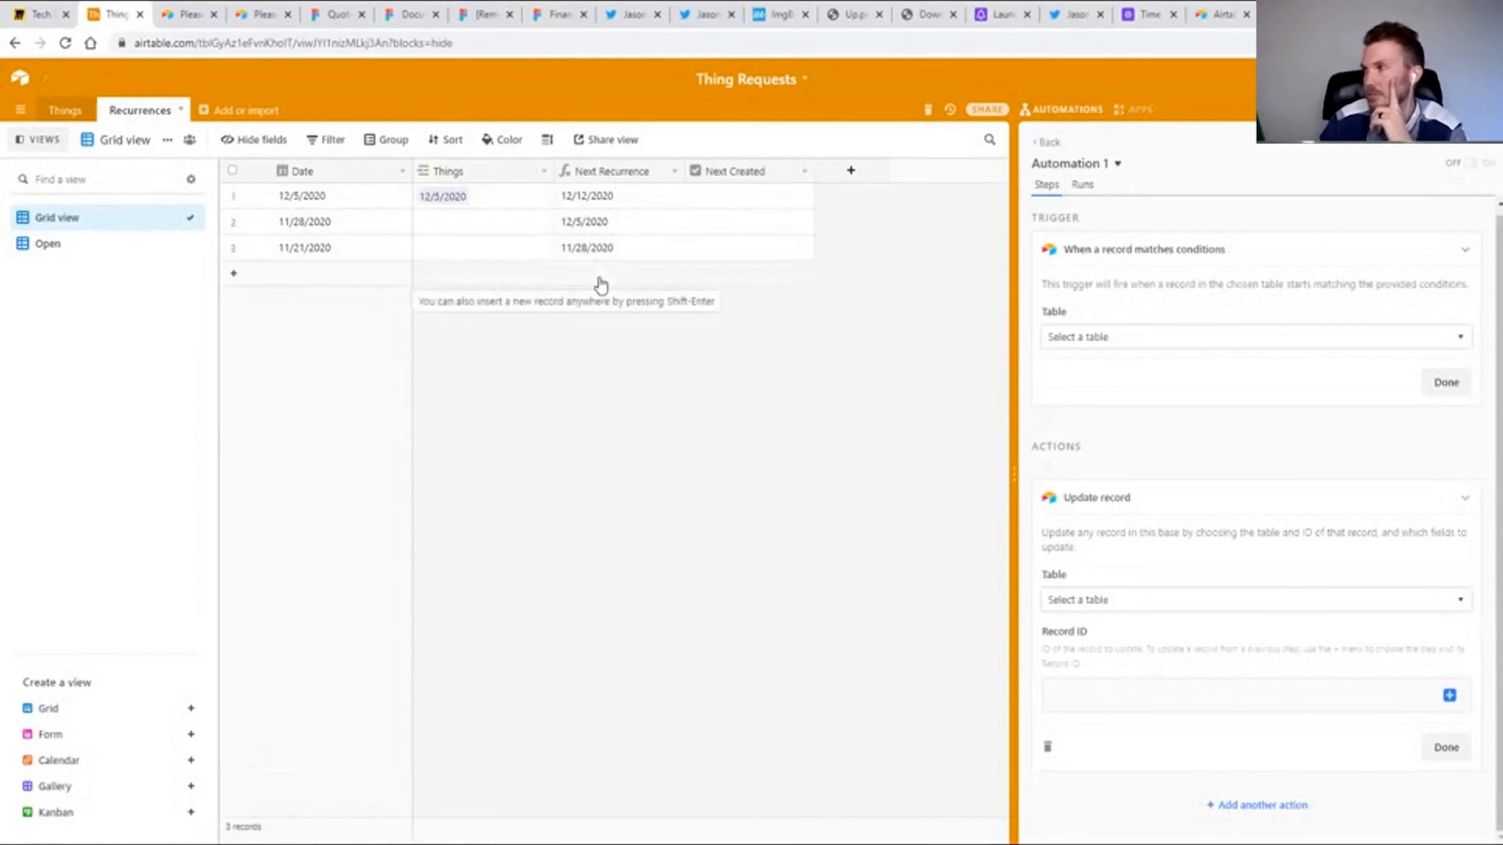
left_click(746, 221)
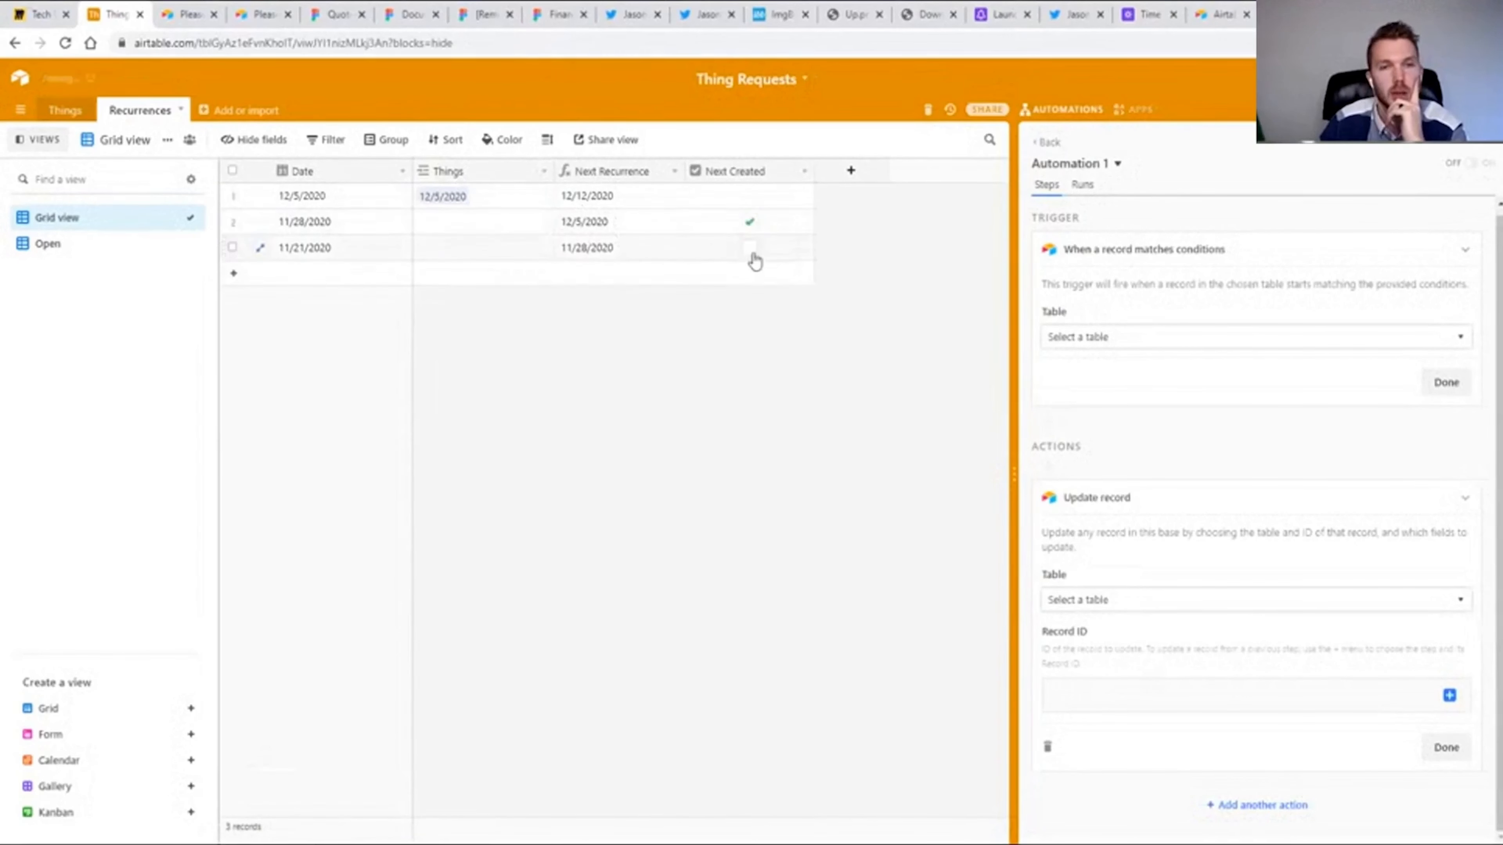
left_click(751, 248)
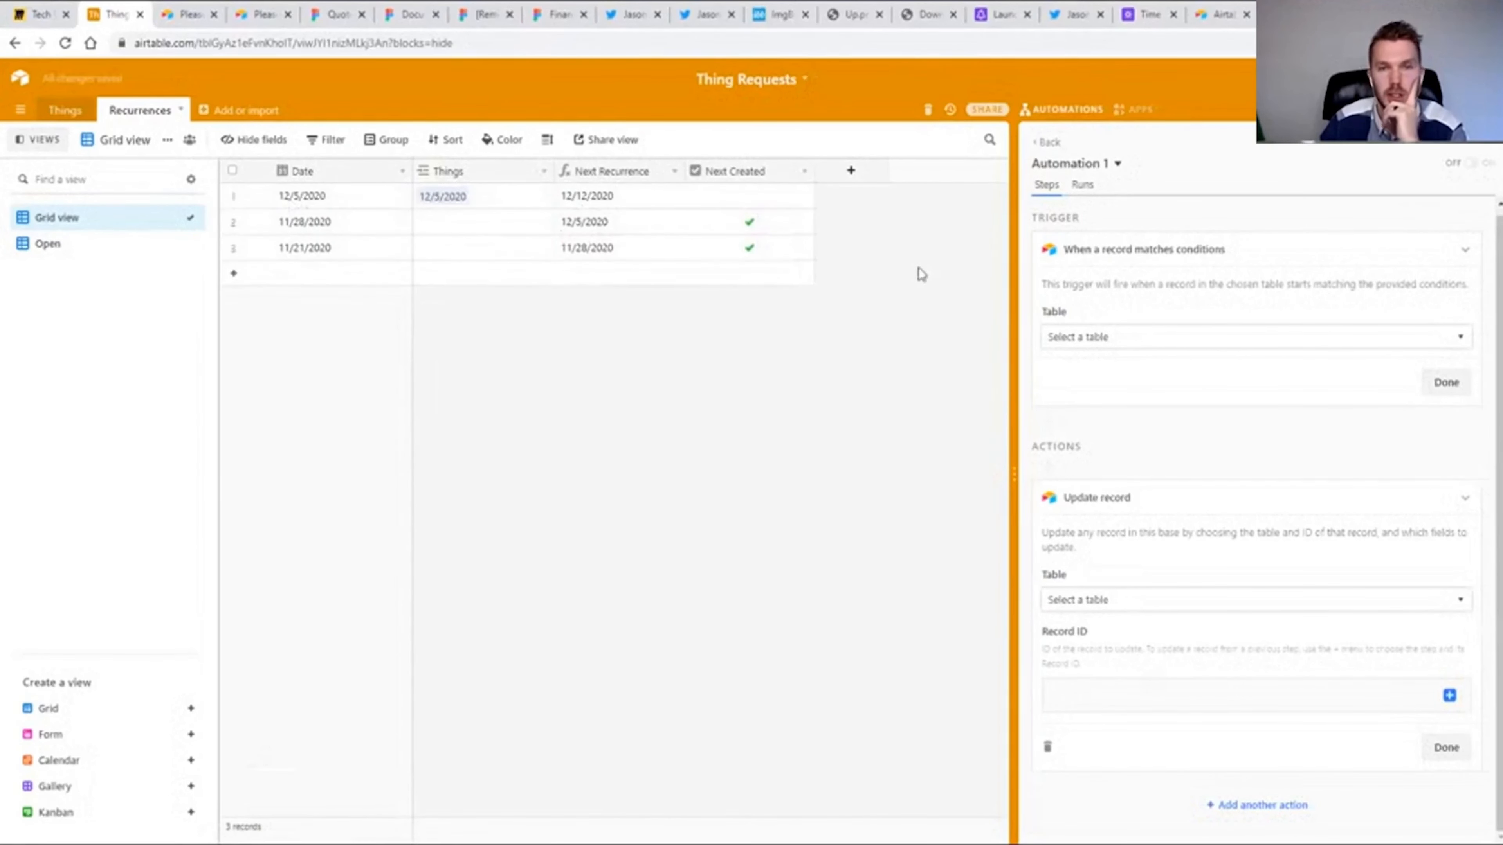
Delete the existing Automation 1 from the base.
left_click(1117, 163)
left_click(1104, 251)
left_click(1172, 195)
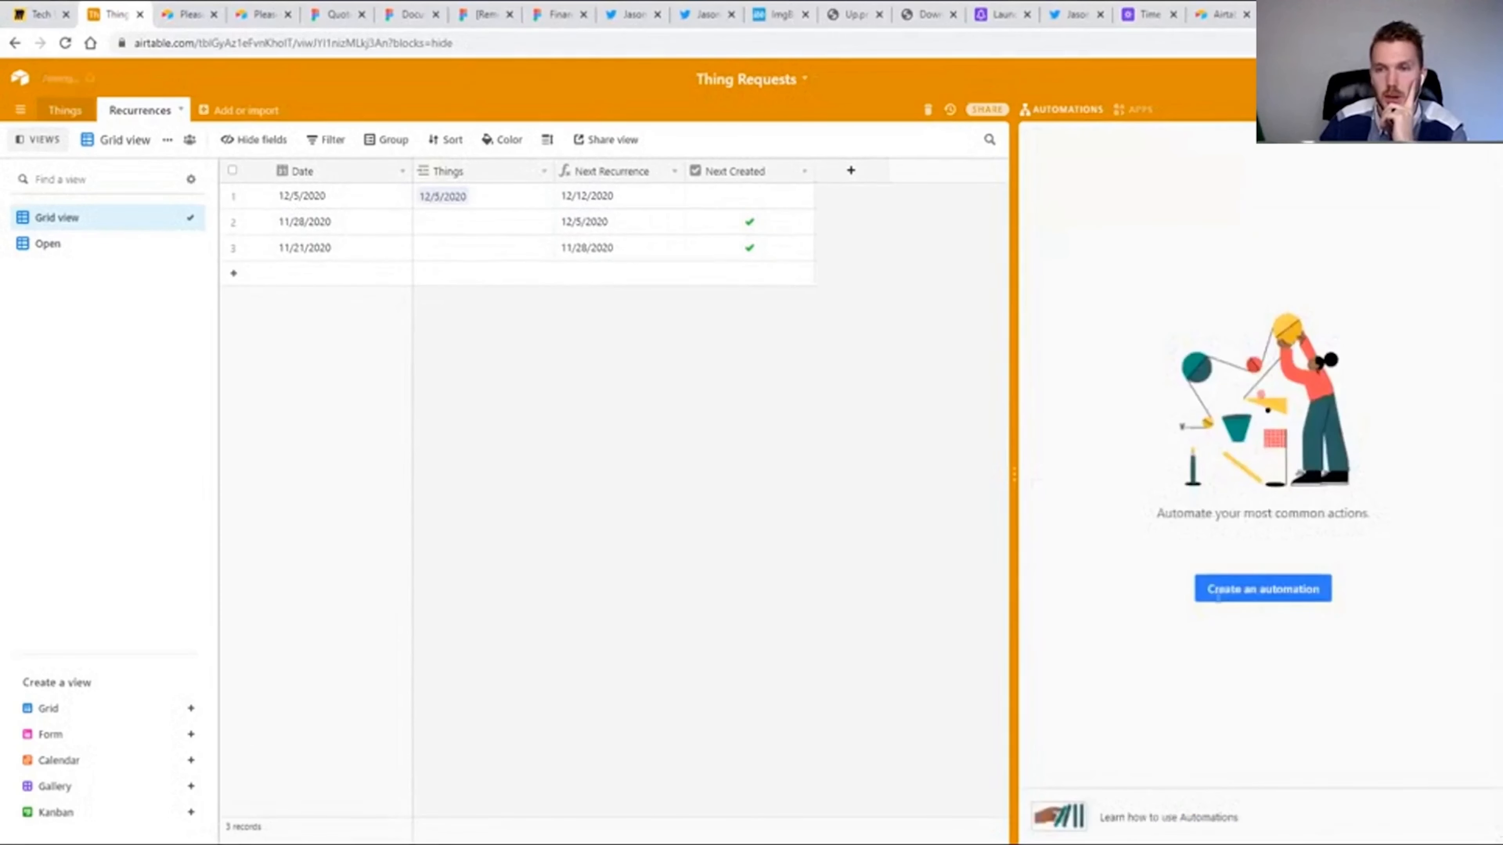
Create an automation named Next Recurrence with the trigger When record enters view.
left_click(1261, 589)
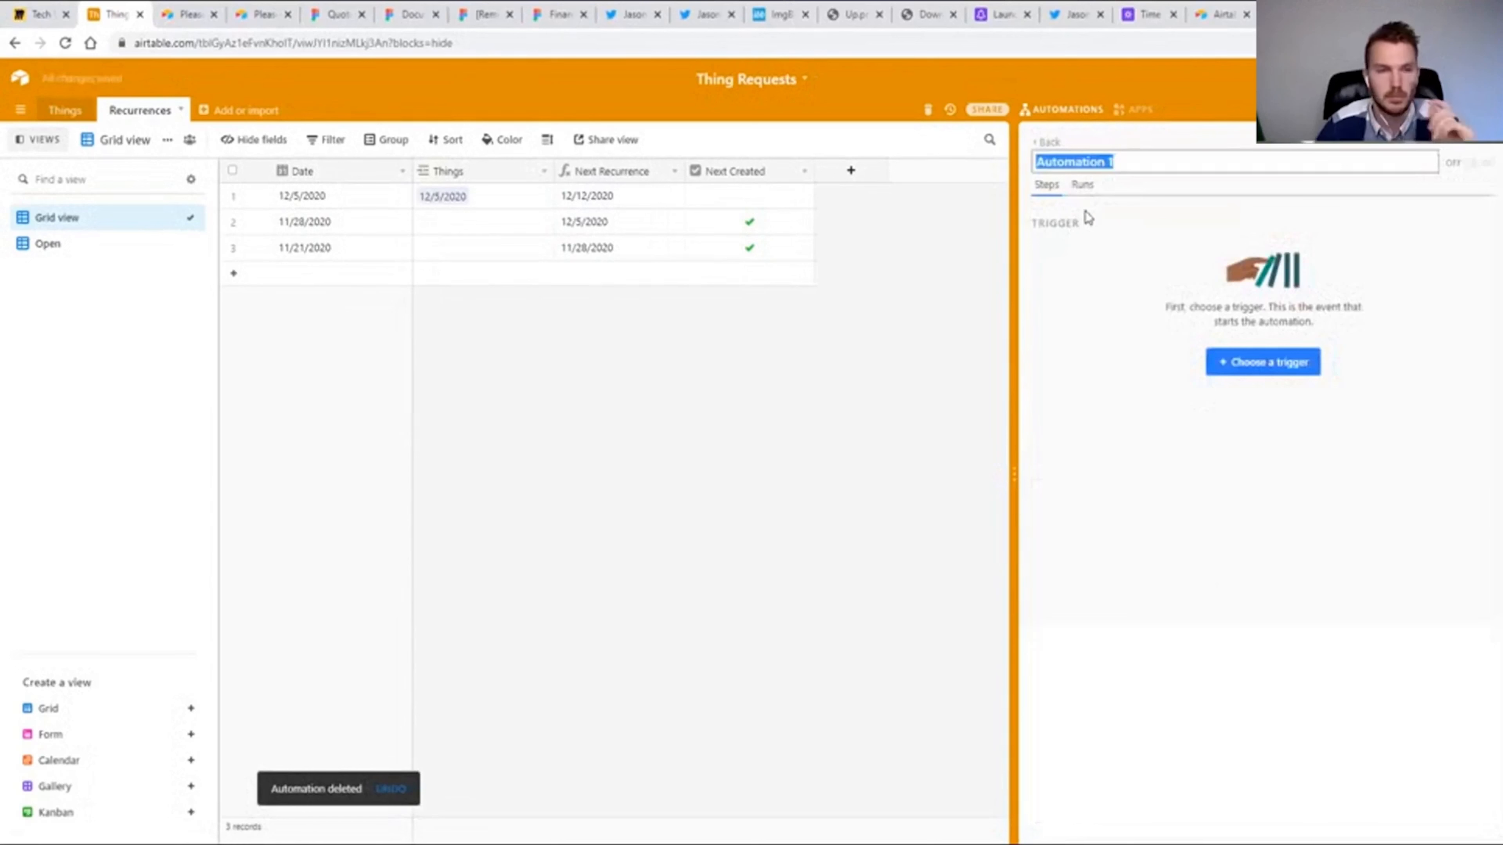
type("Next Recurre")
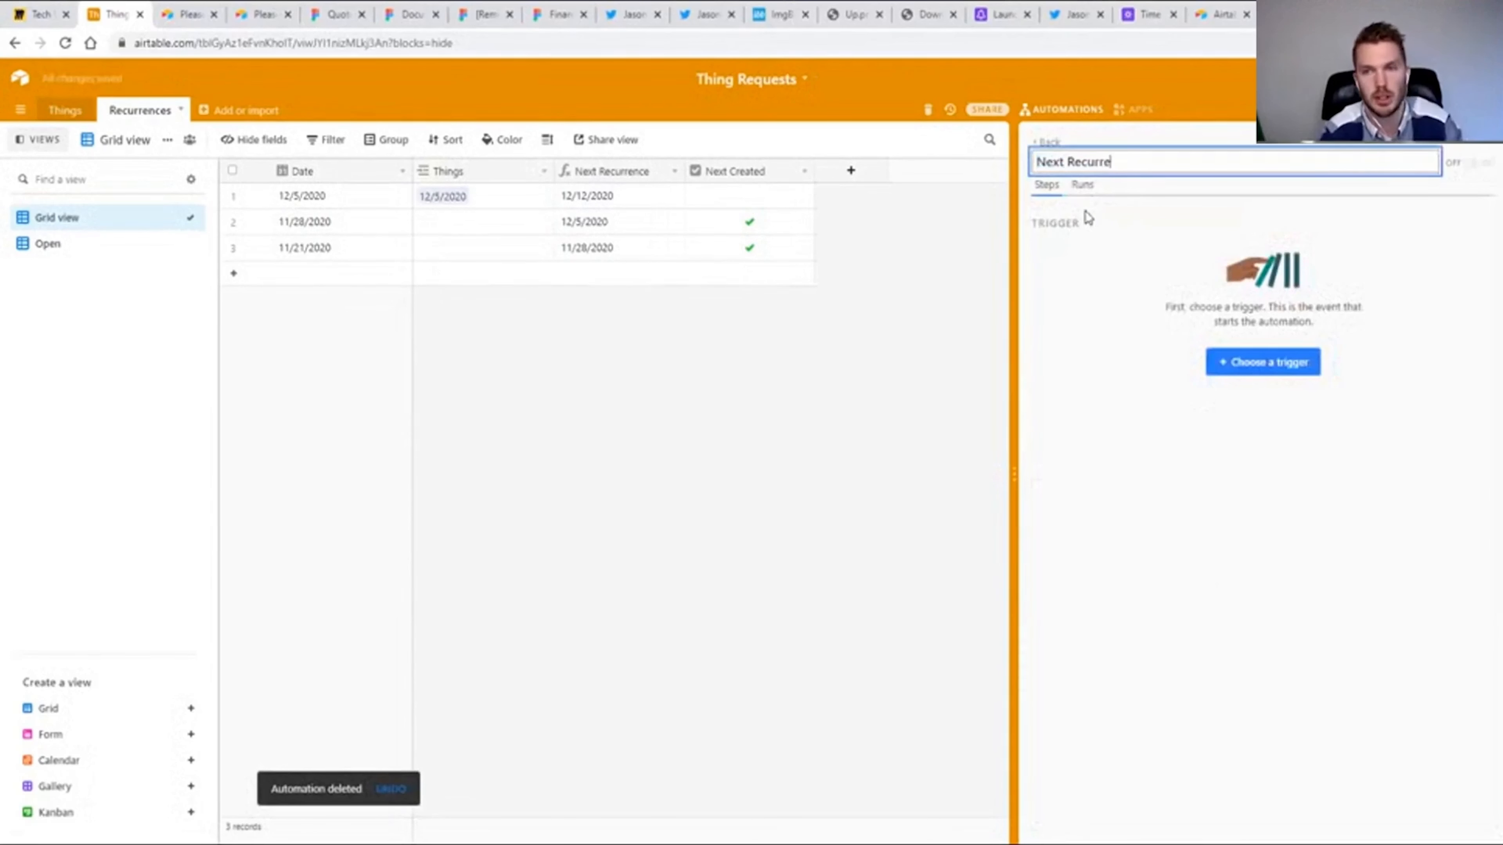
left_click(1088, 219)
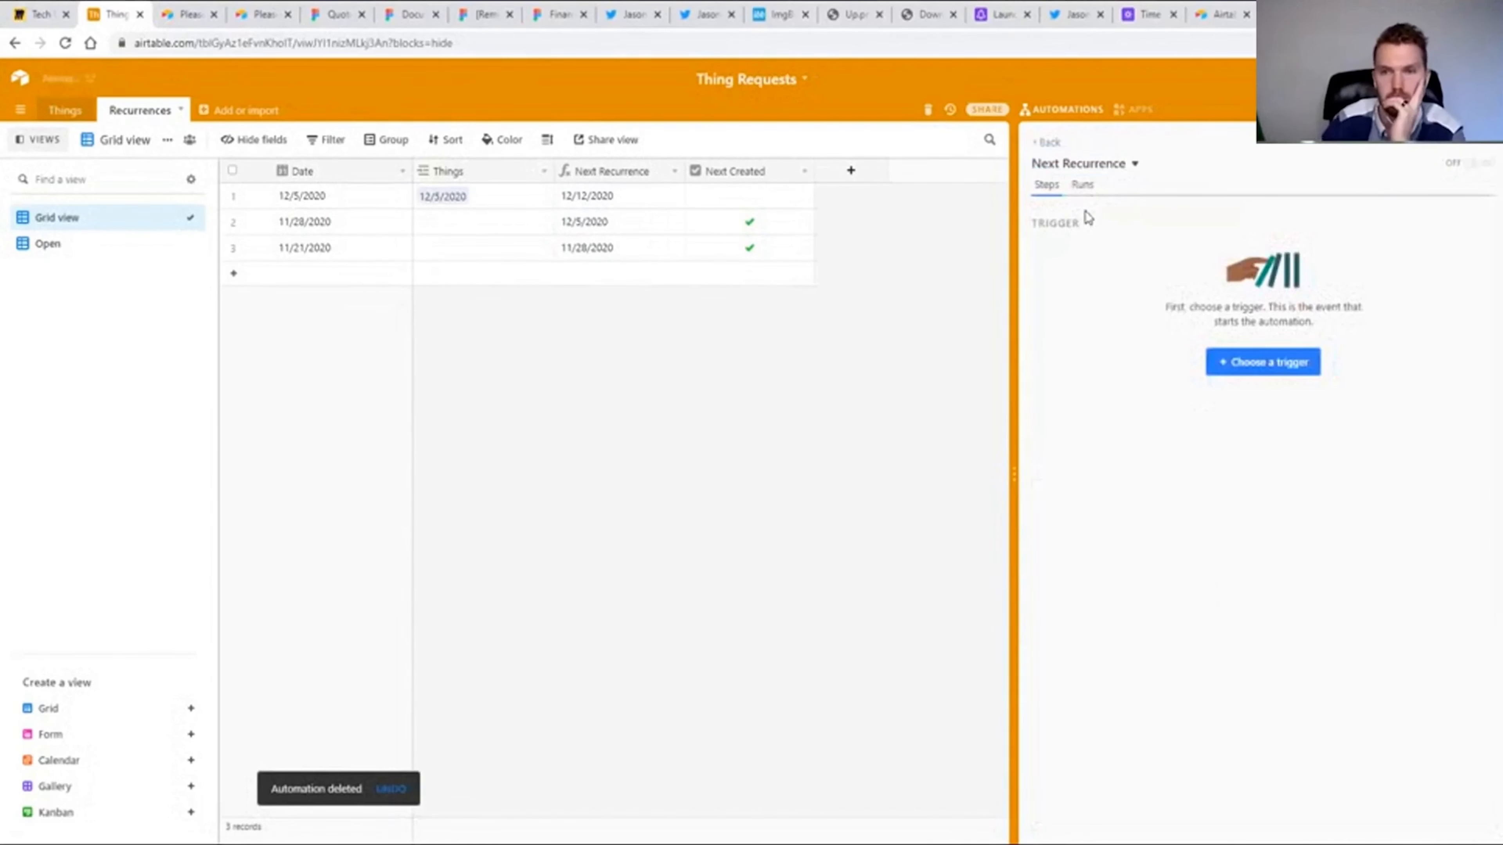
left_click(1281, 374)
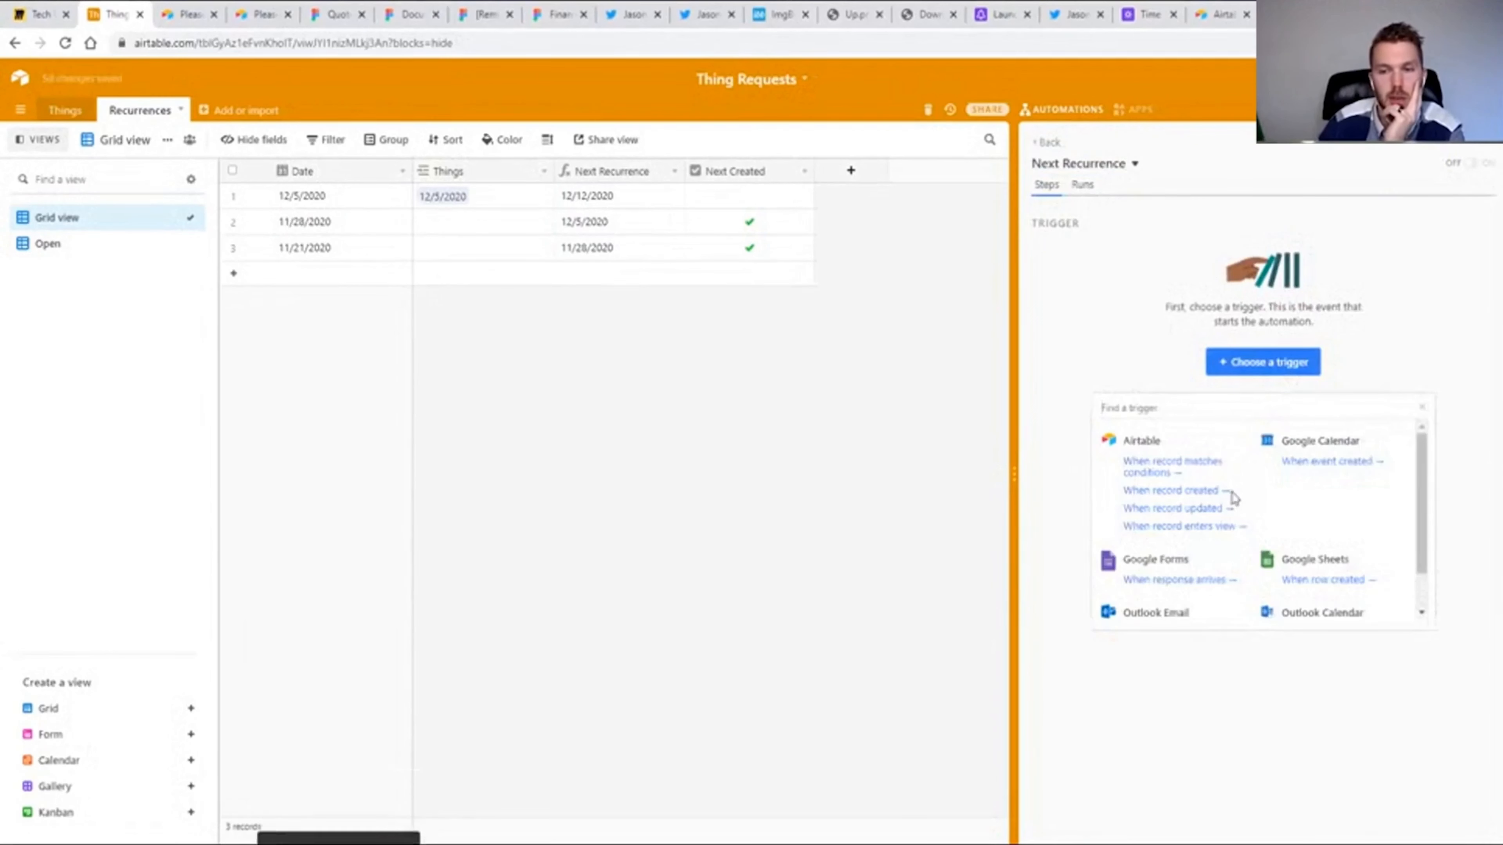
left_click(1217, 527)
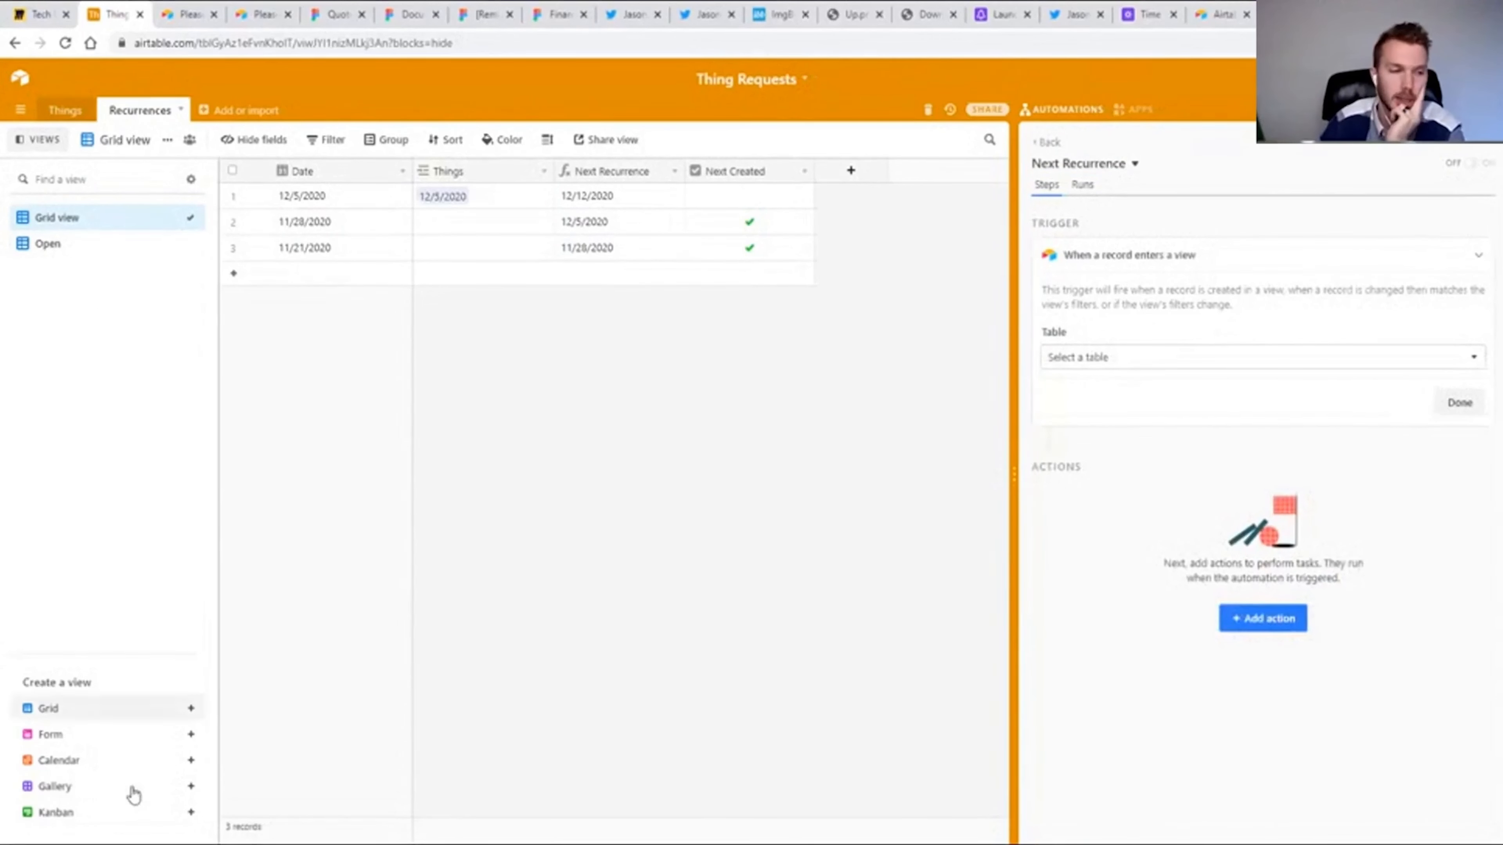
Create a new grid view named Make Next Recurrence in the Recurrences table.
left_click(191, 708)
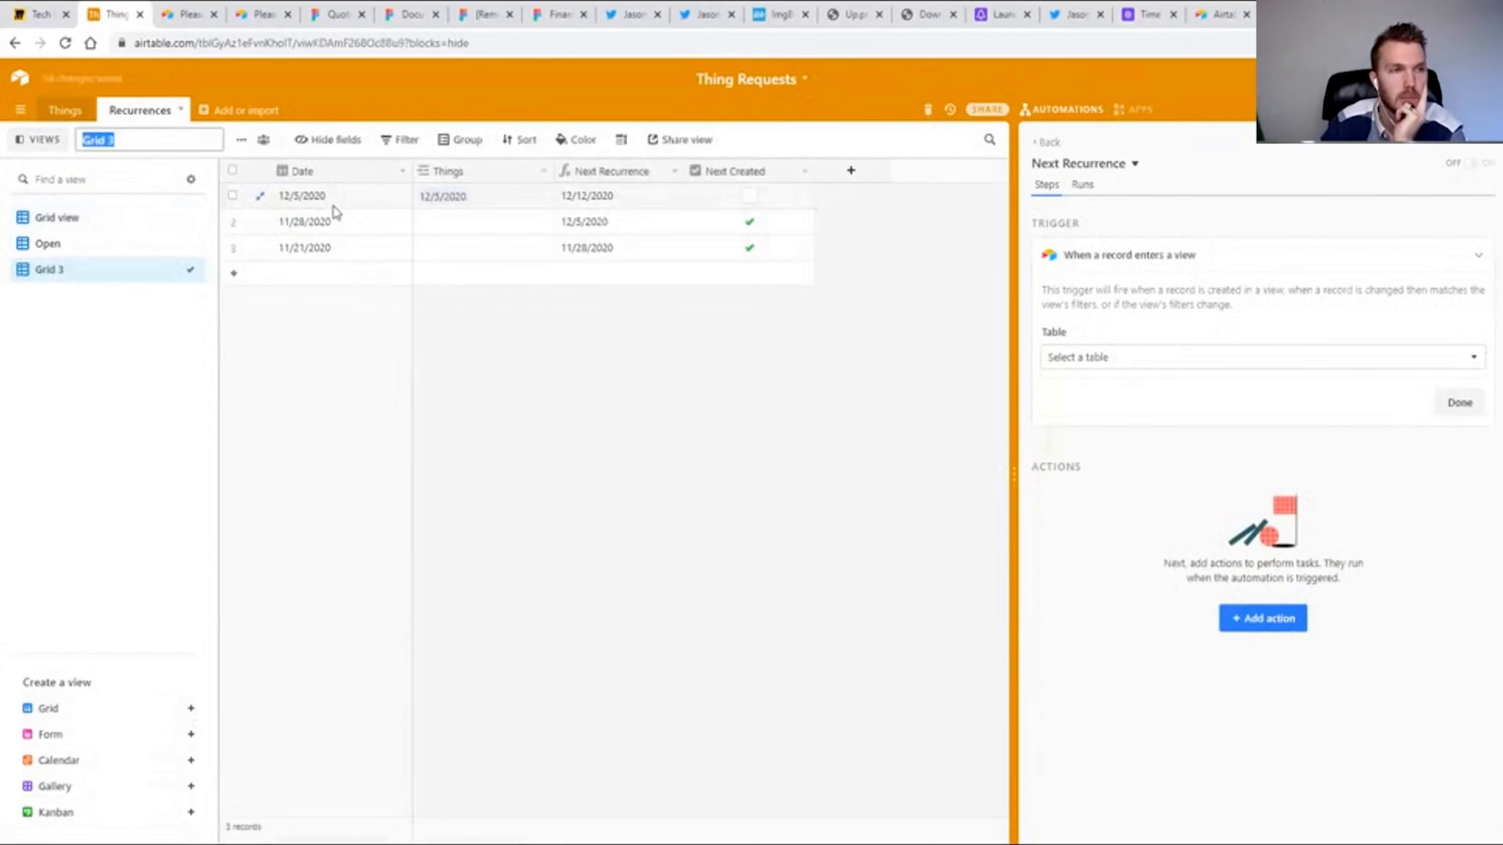
type("Make N")
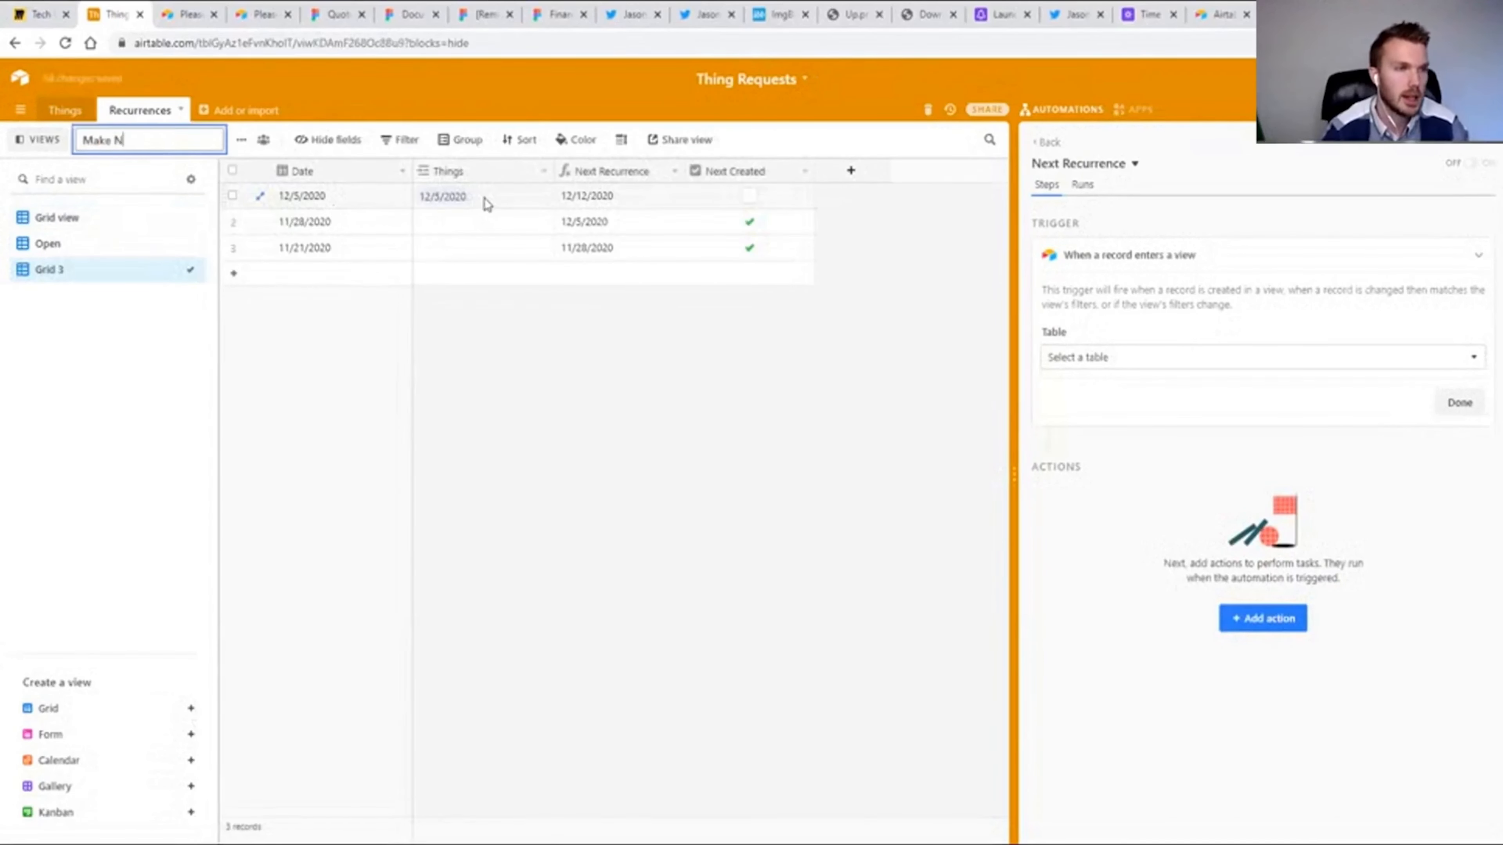
type("ext Recurrence")
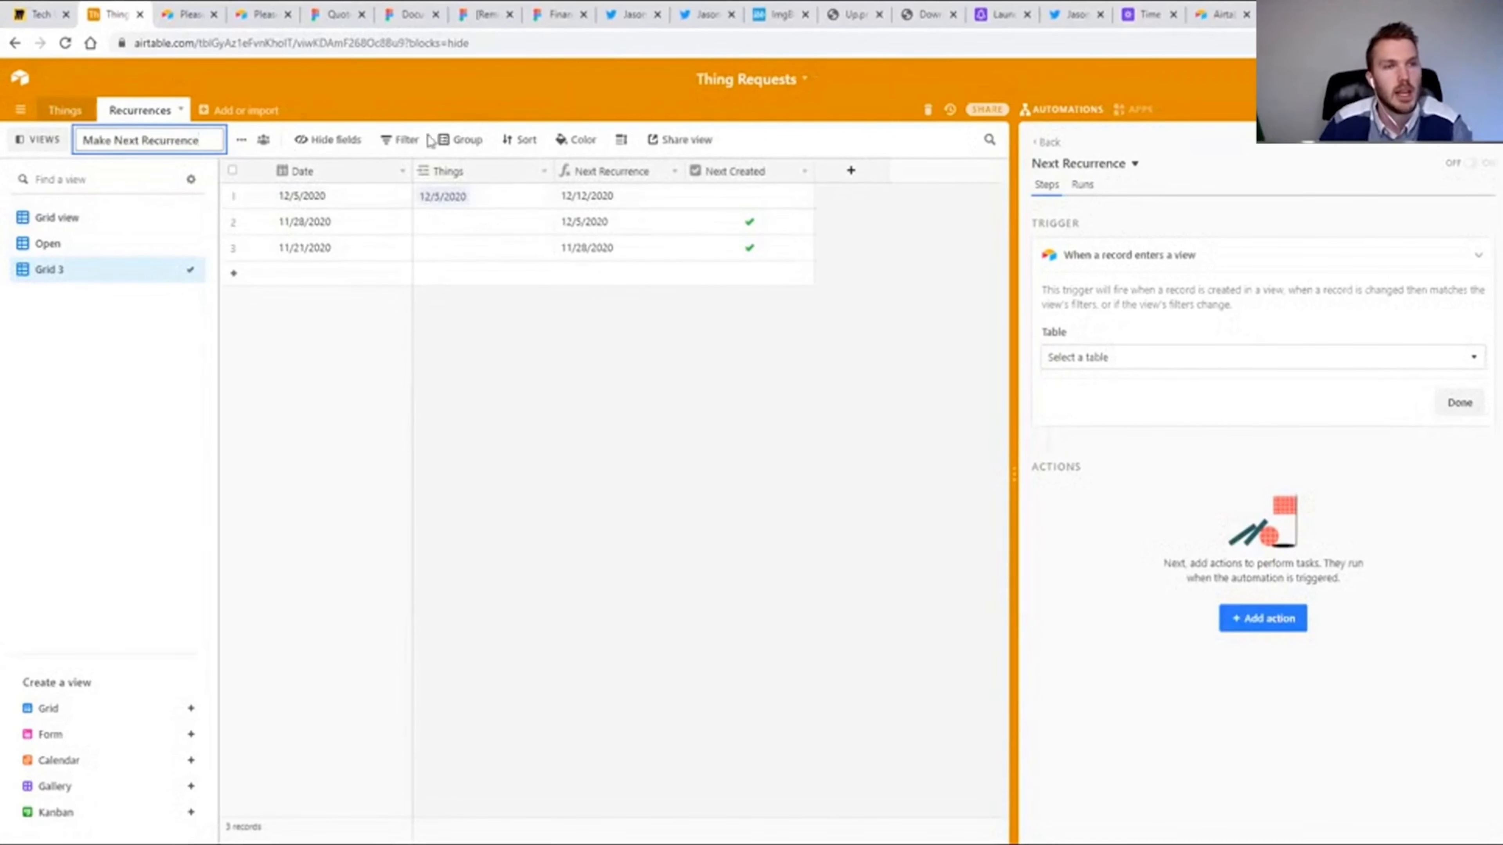
Filter the Make Next Recurrence view to records where Next Created is unchecked.
left_click(401, 141)
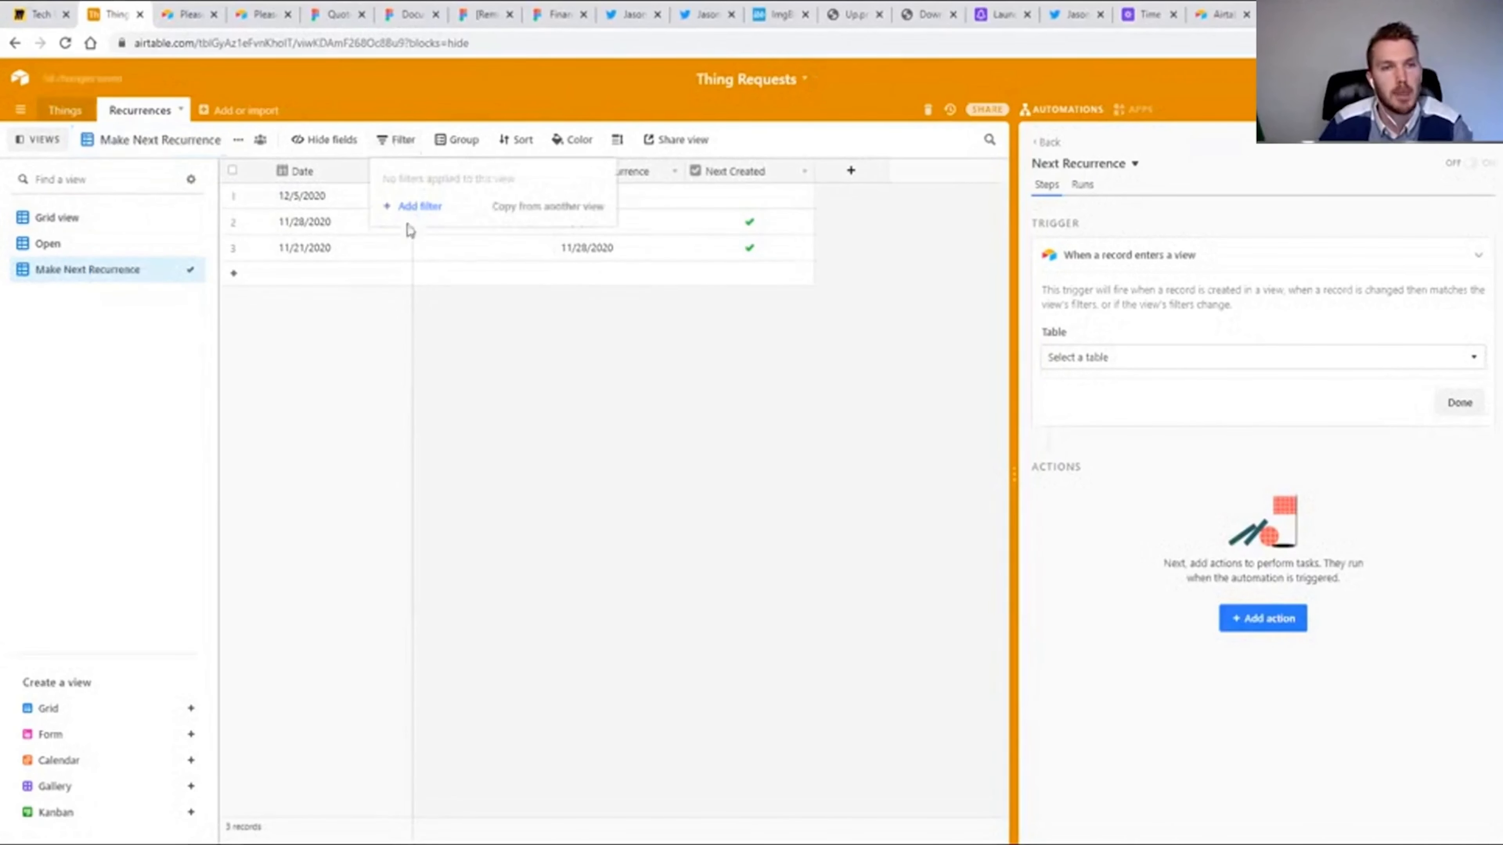
left_click(419, 206)
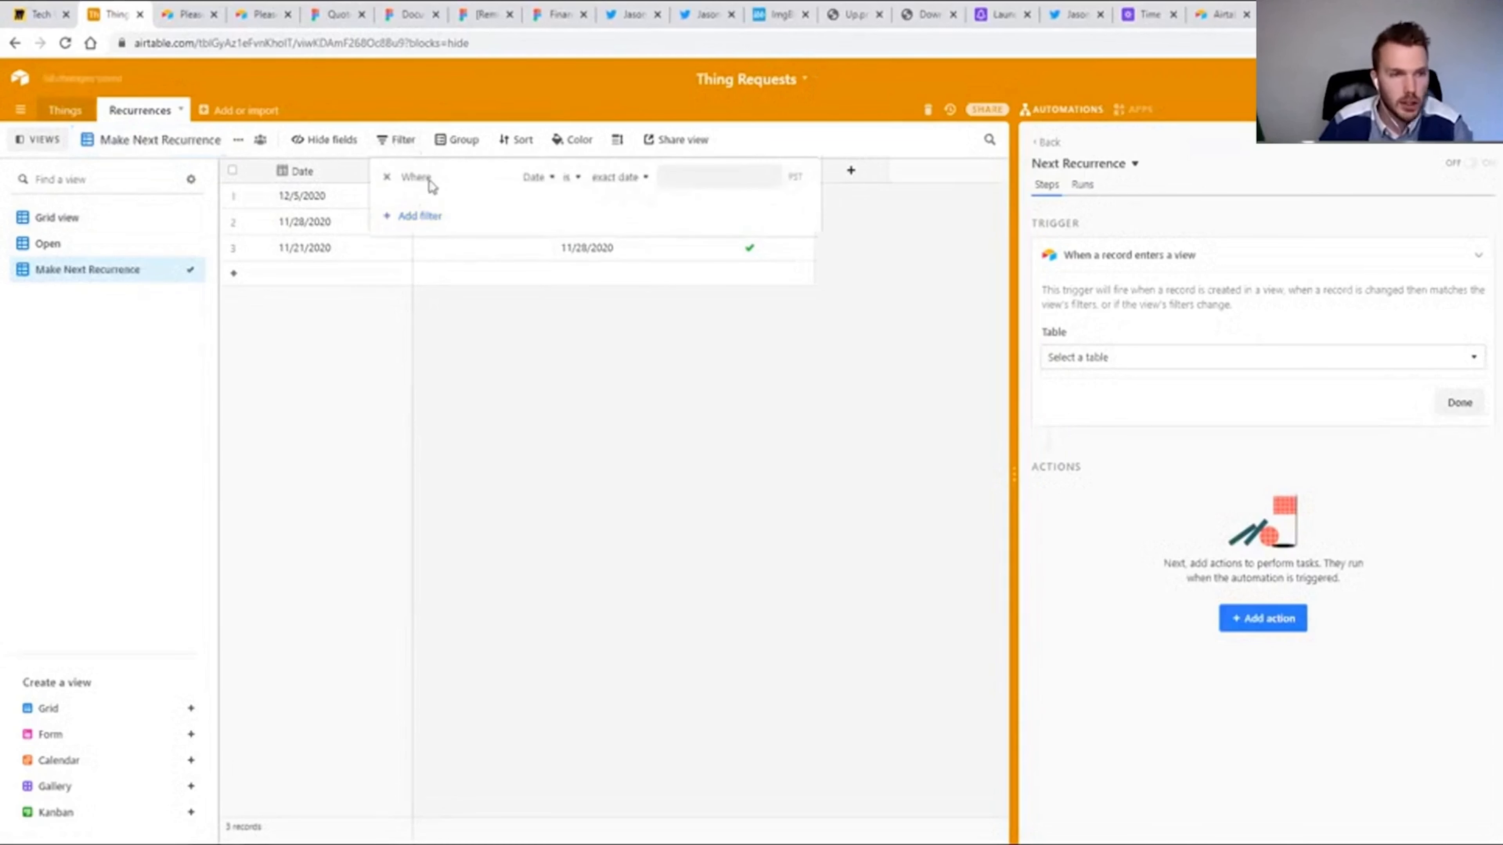
left_click(495, 184)
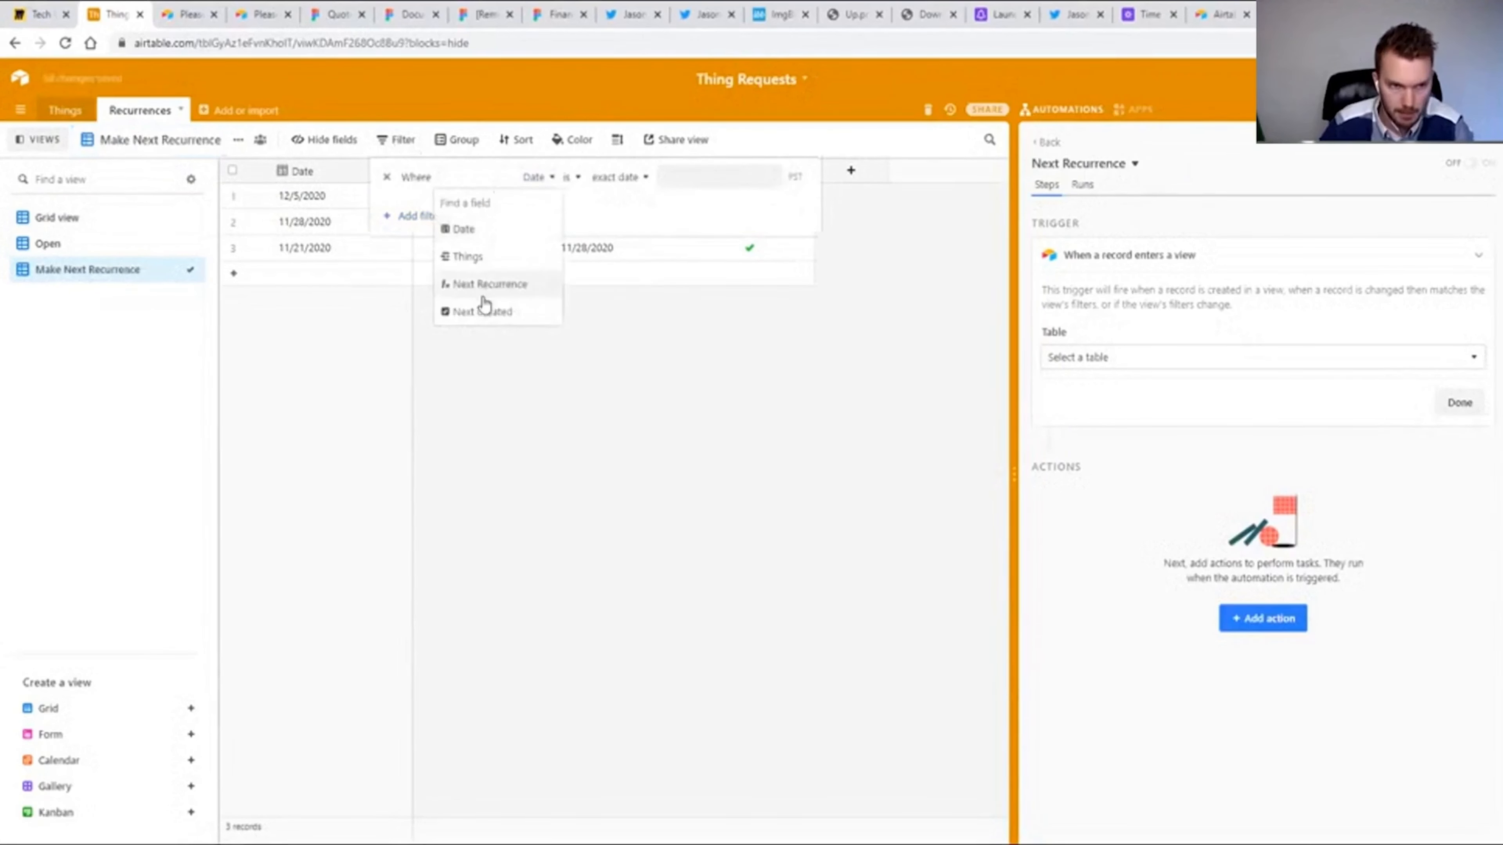
left_click(484, 314)
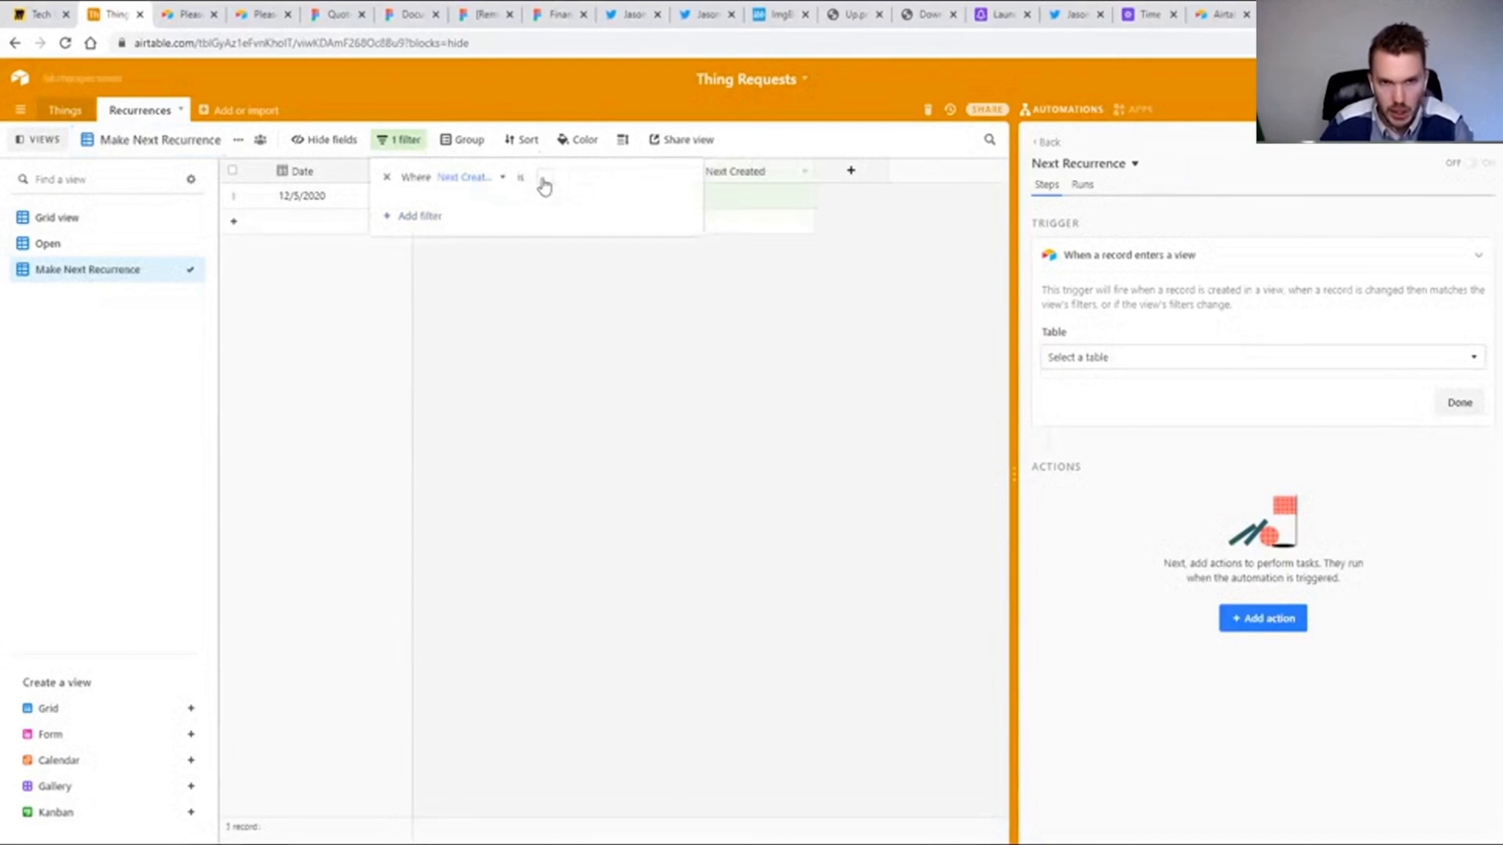
Add a second filter condition requiring Next Recurrence to be on or before today.
left_click(412, 218)
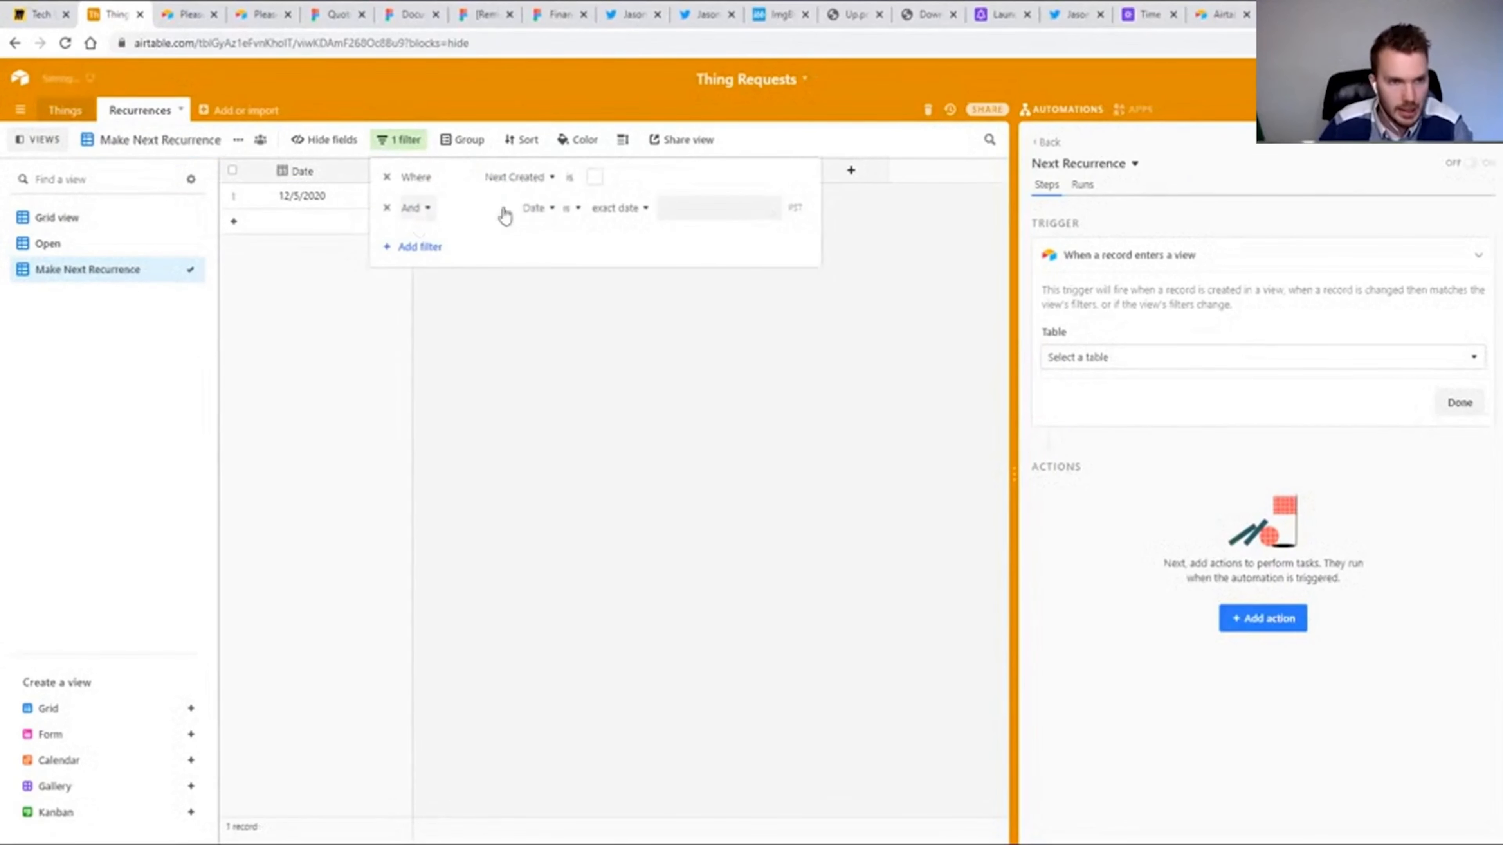
left_click(549, 209)
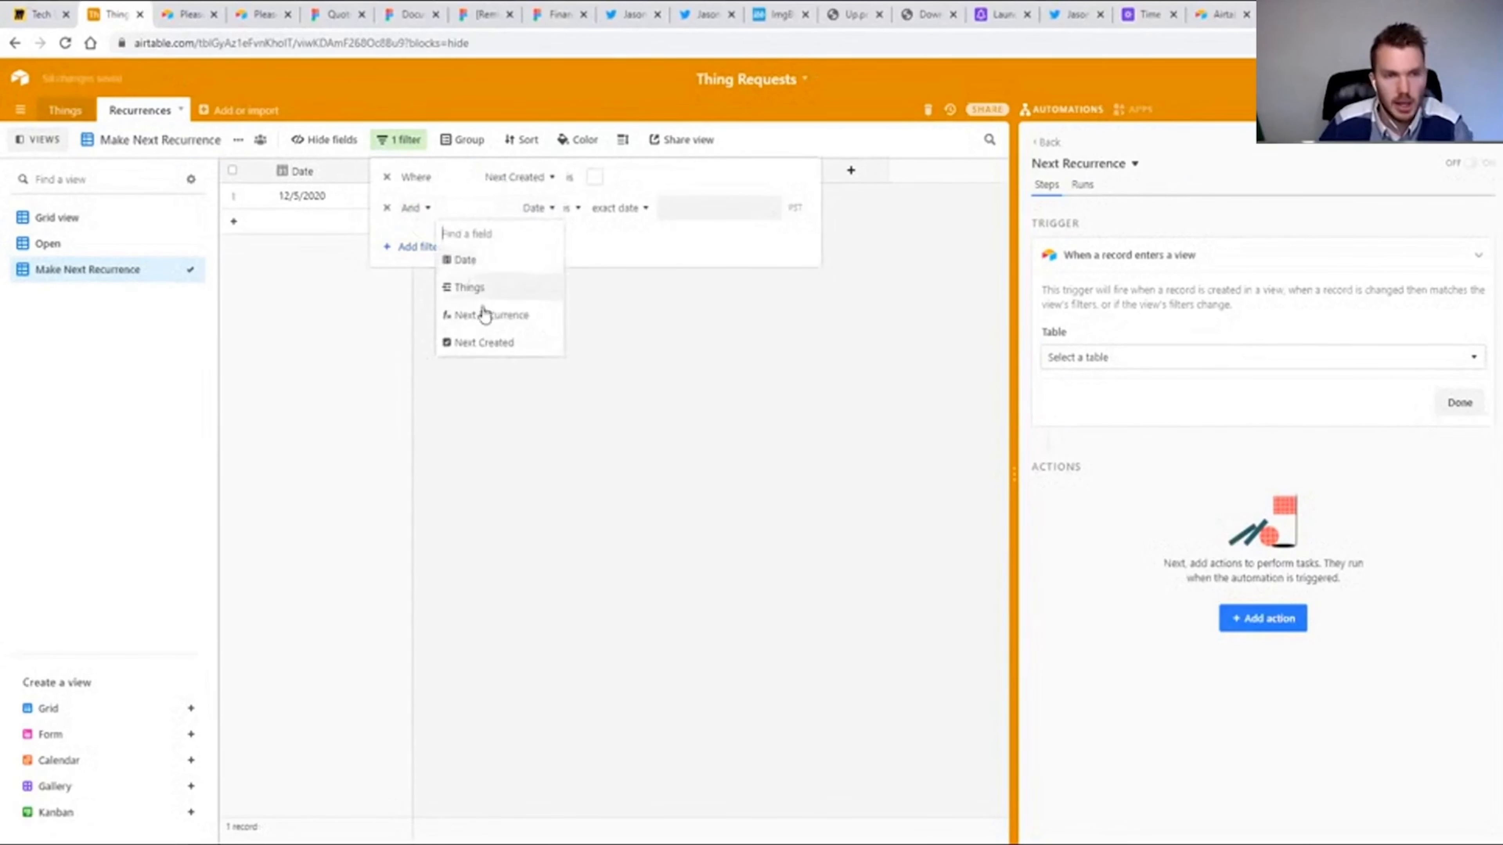
left_click(495, 315)
left_click(575, 208)
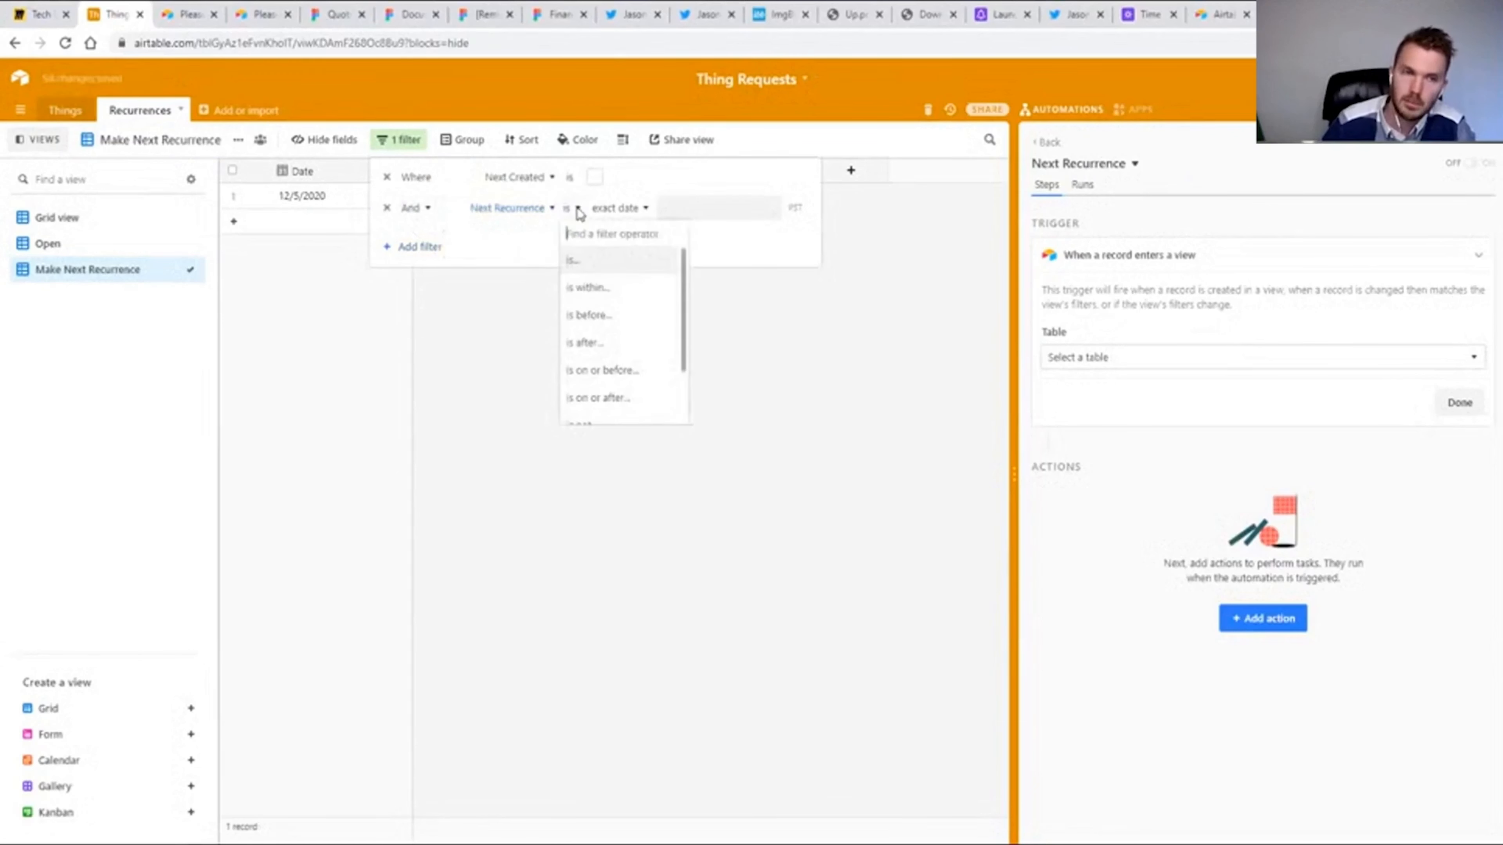
scroll(630, 332, "down", 2)
left_click(607, 301)
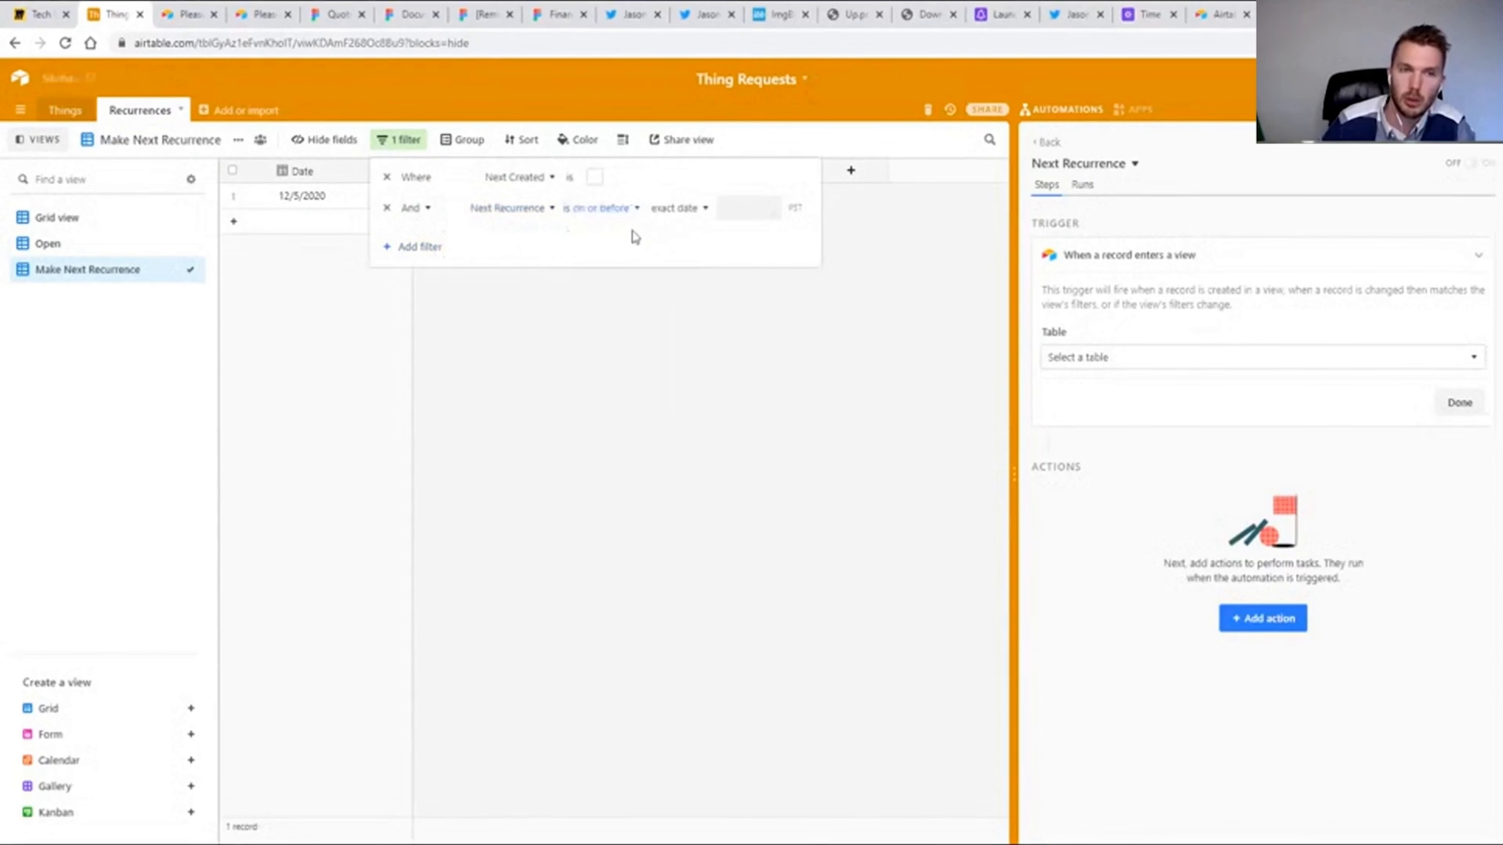
left_click(687, 208)
scroll(698, 296, "up", 3)
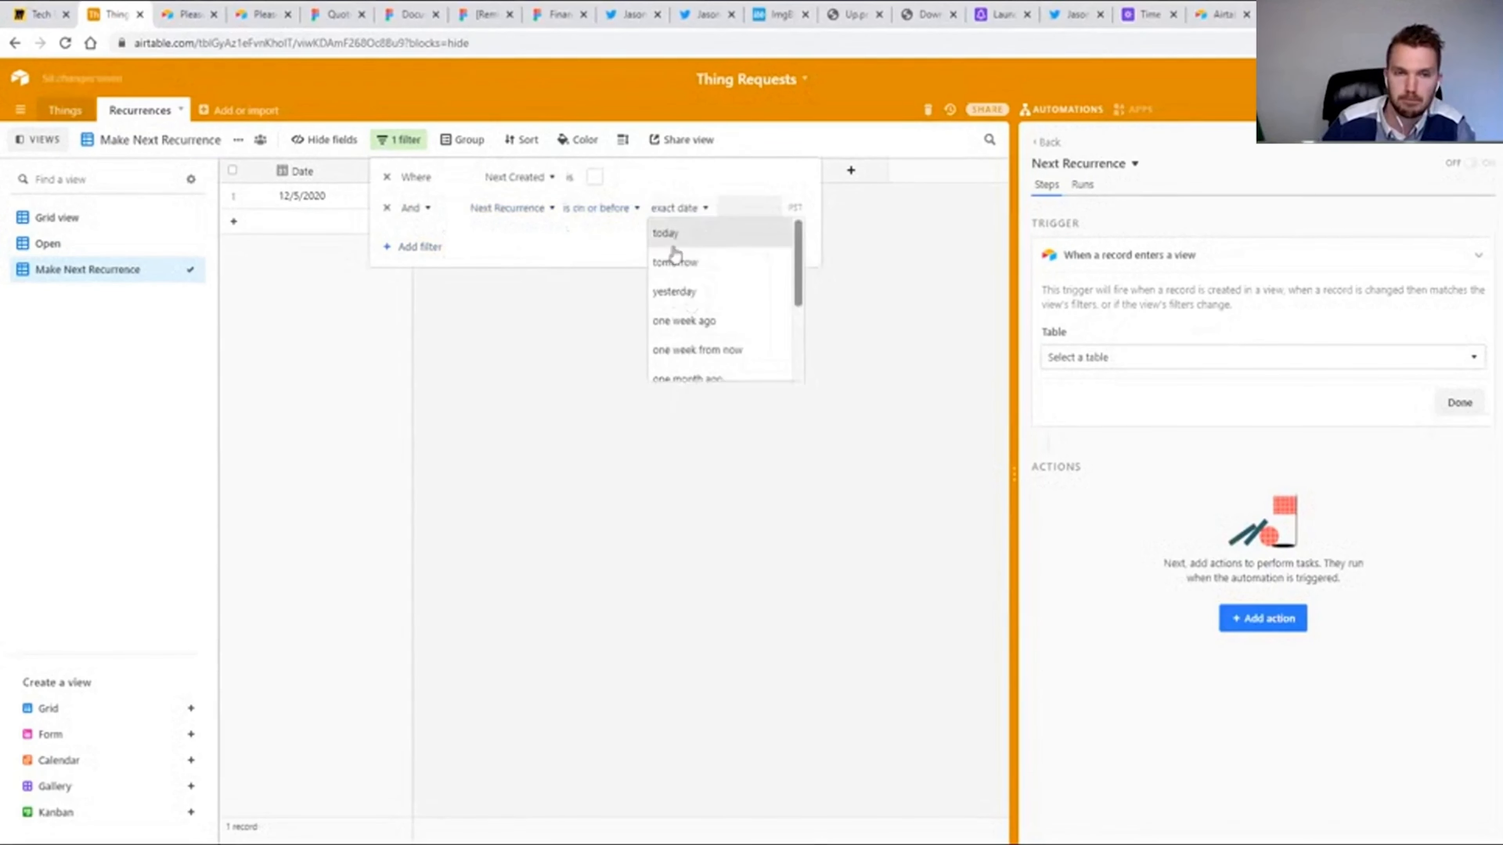
left_click(669, 232)
left_click(632, 535)
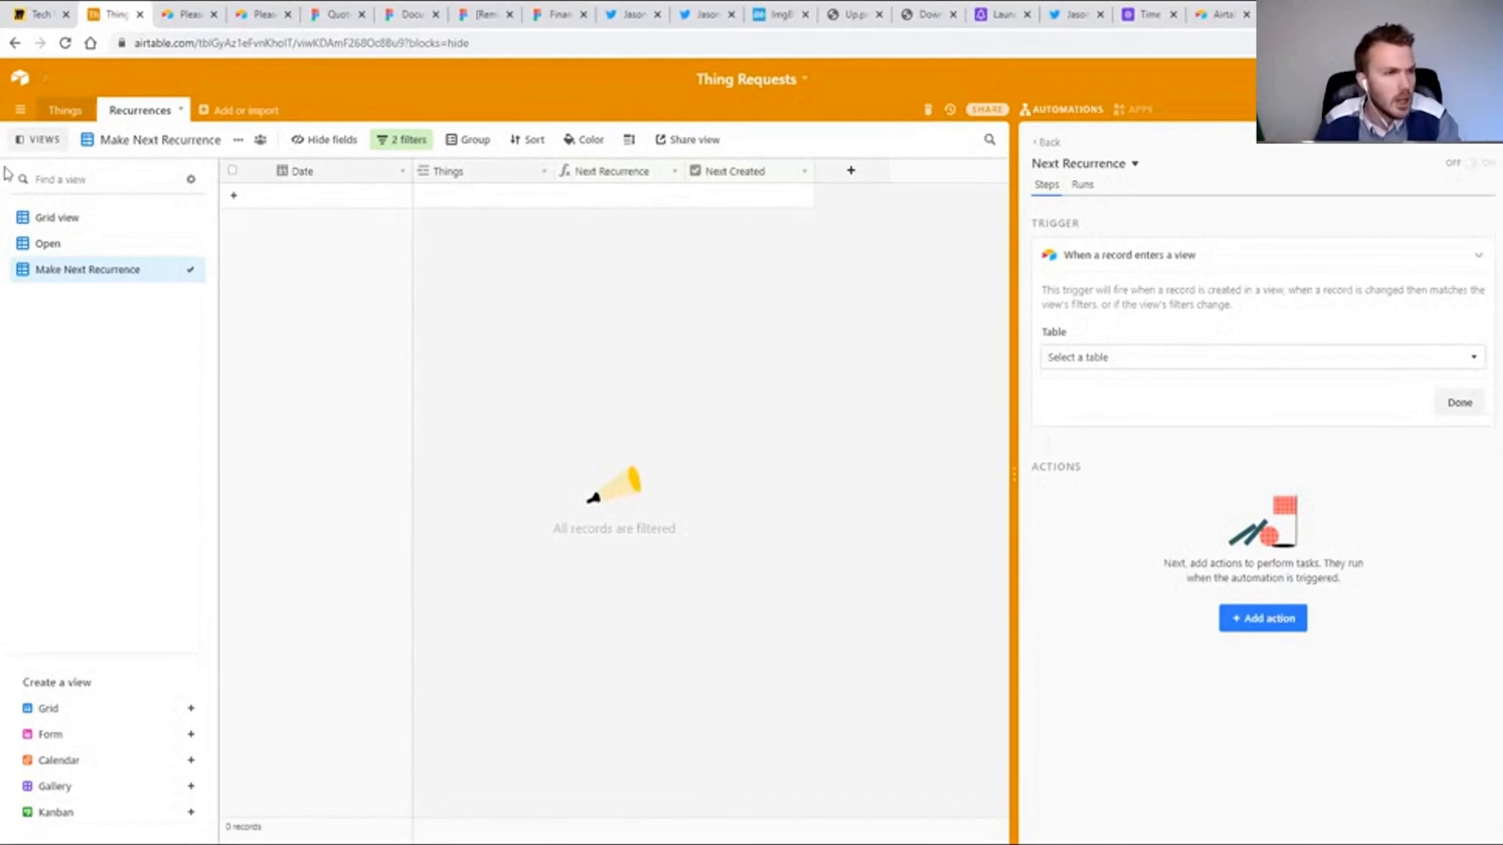
In Grid view, change the Next Recurrence formula to add 3 days to Date, and return to the Make Next Recurrence view.
left_click(74, 219)
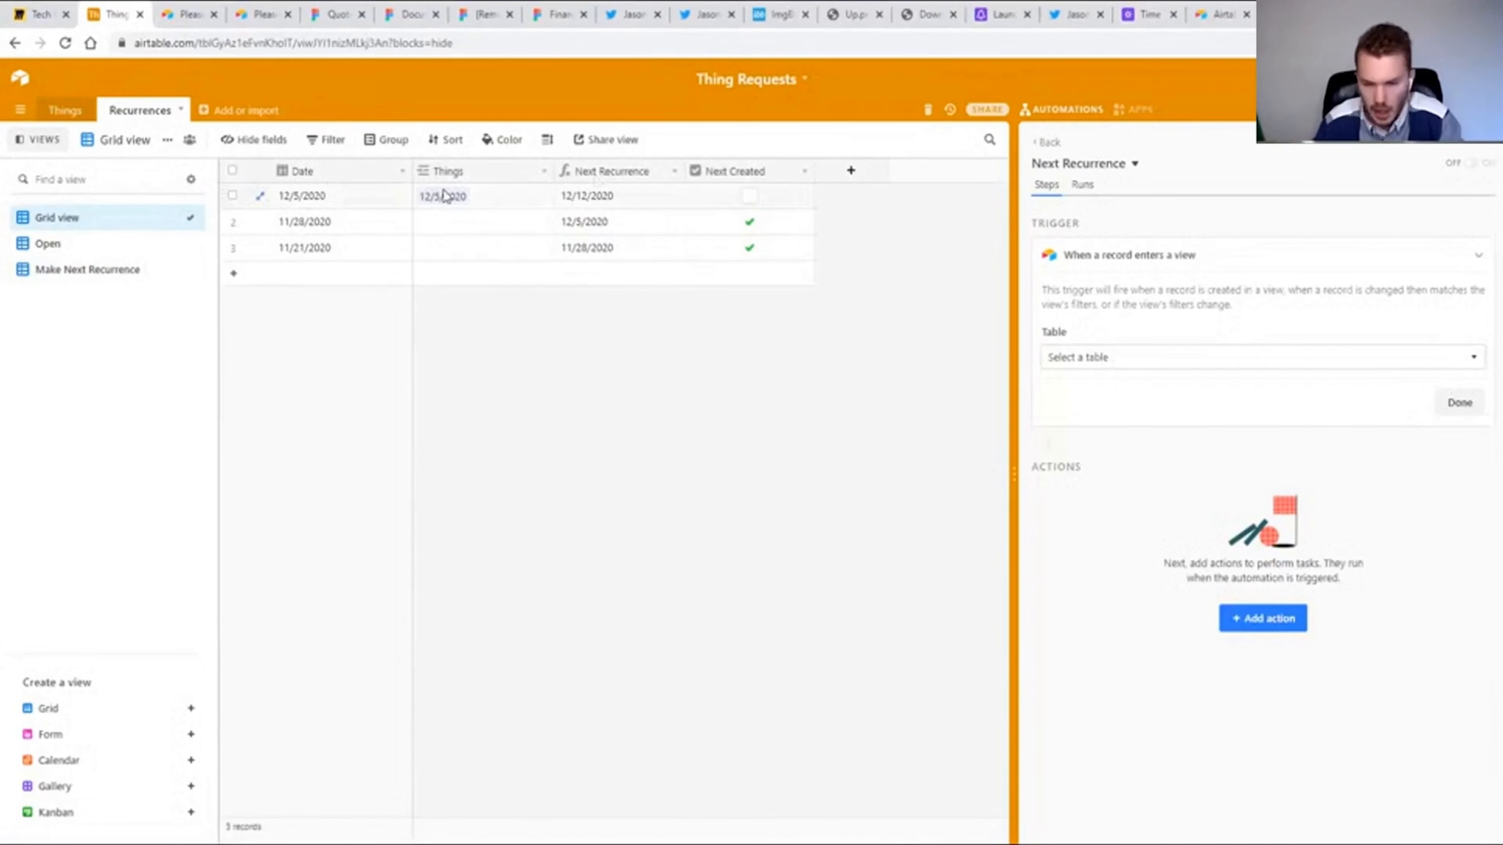
double_click(615, 174)
left_click(625, 356)
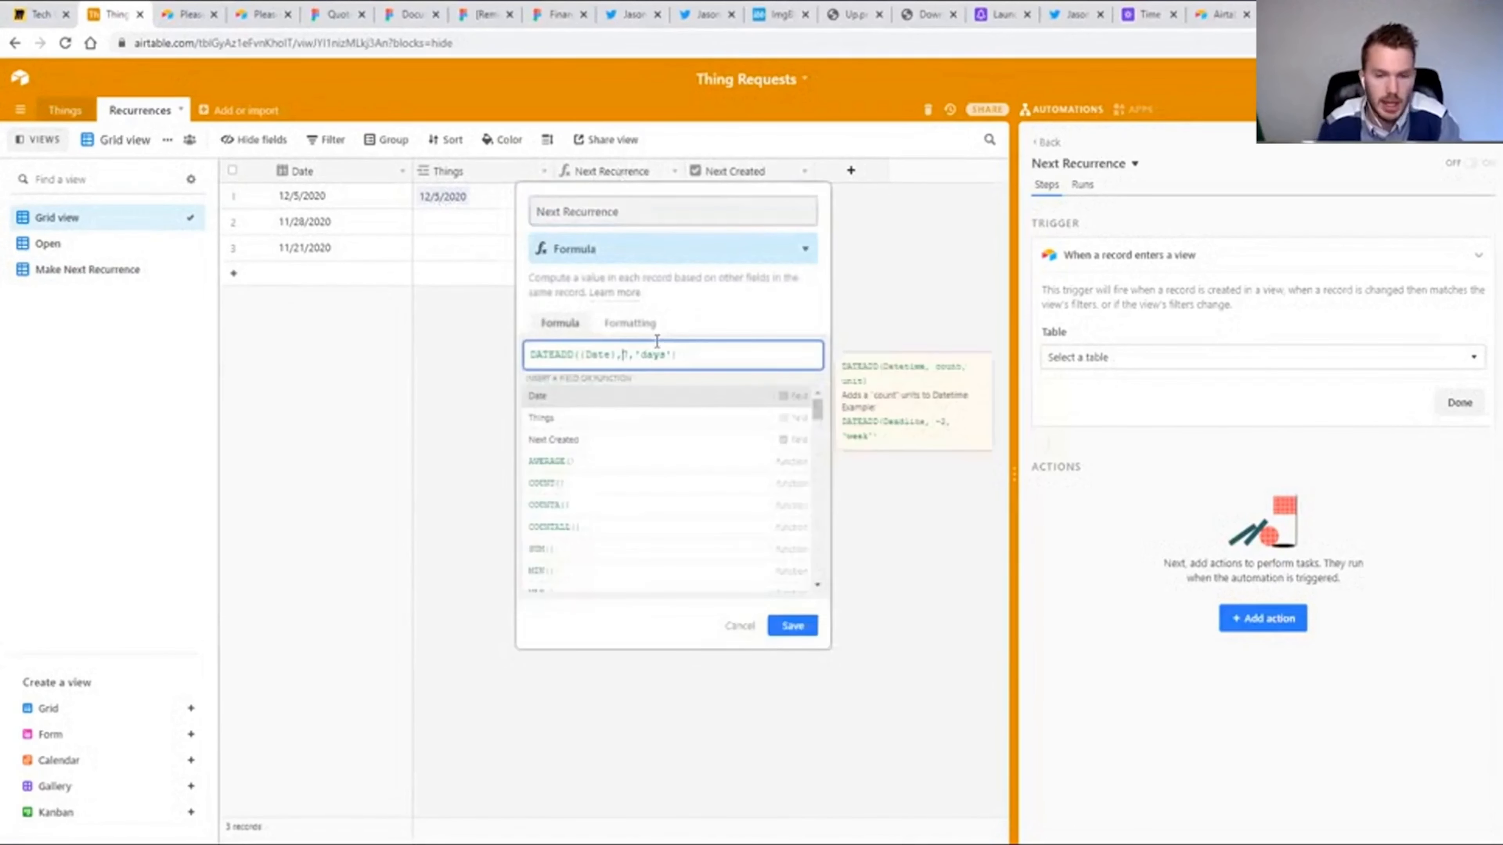
type("3")
left_click(793, 403)
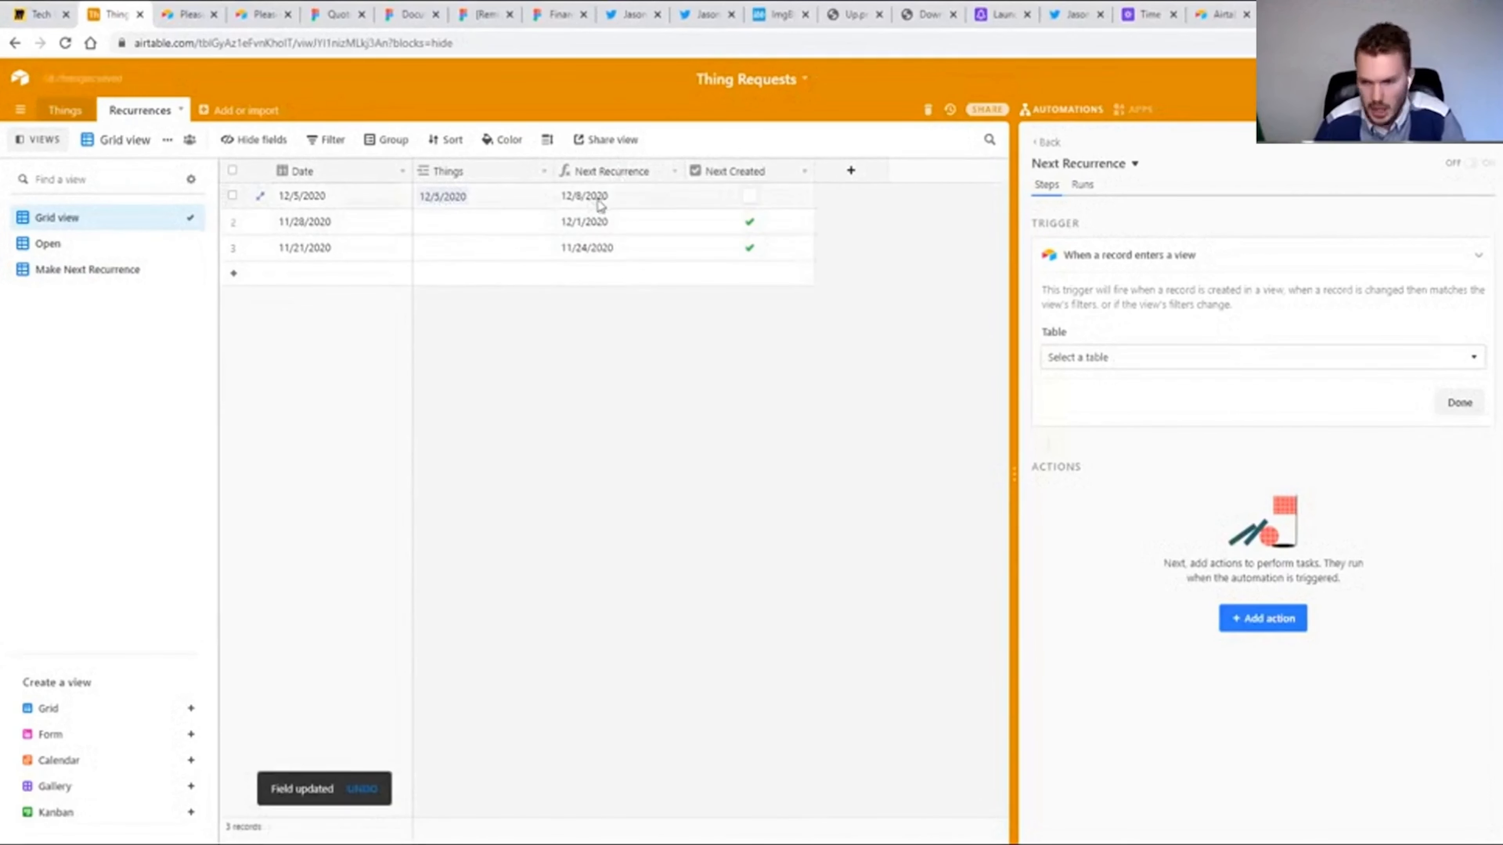
left_click(74, 271)
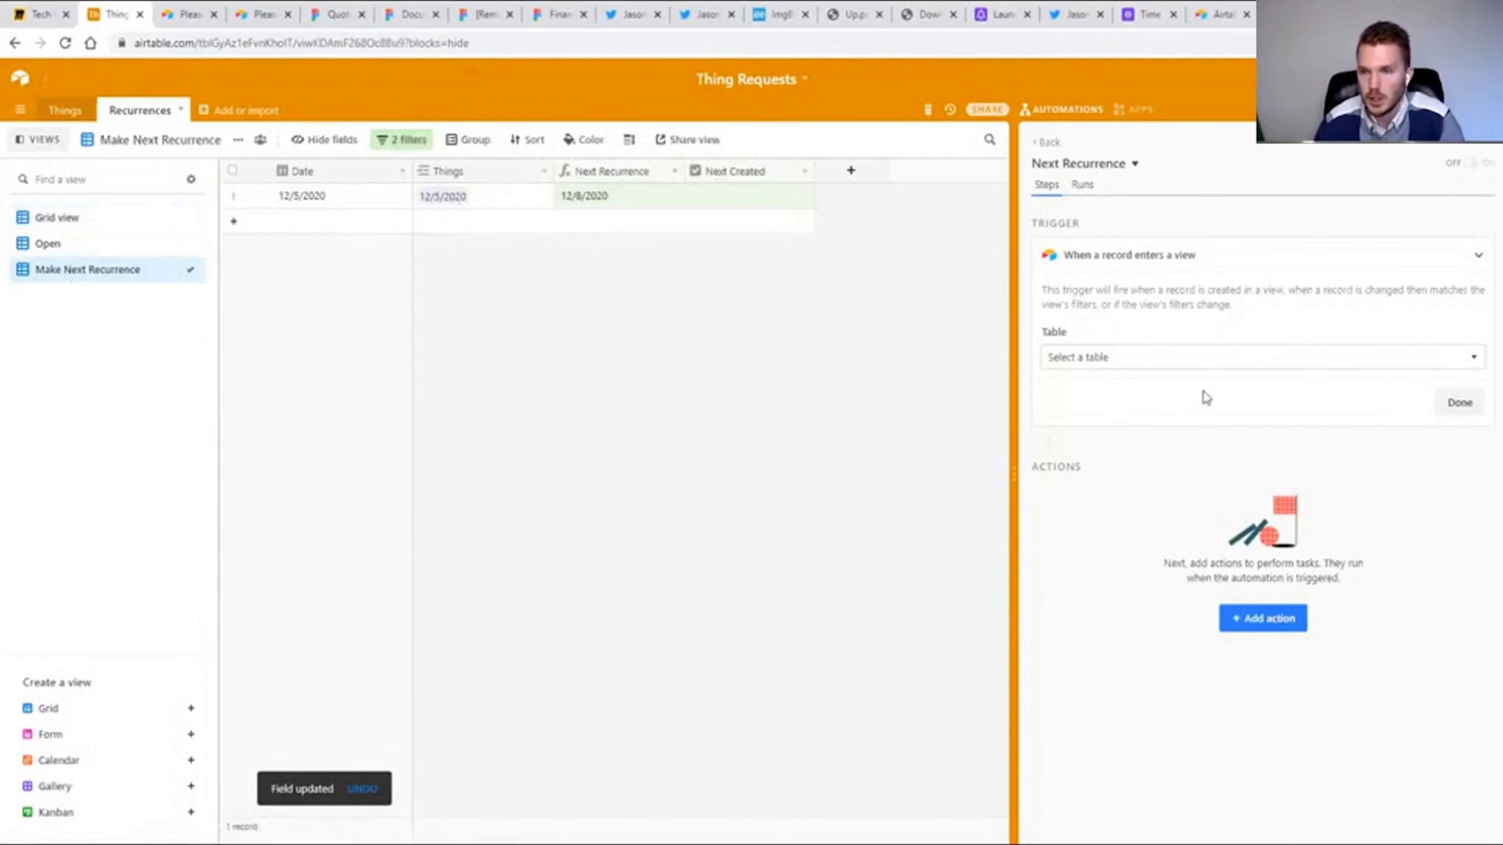
Set the trigger to the Recurrences table and its Make Next Recurrence view, and test it.
left_click(1193, 366)
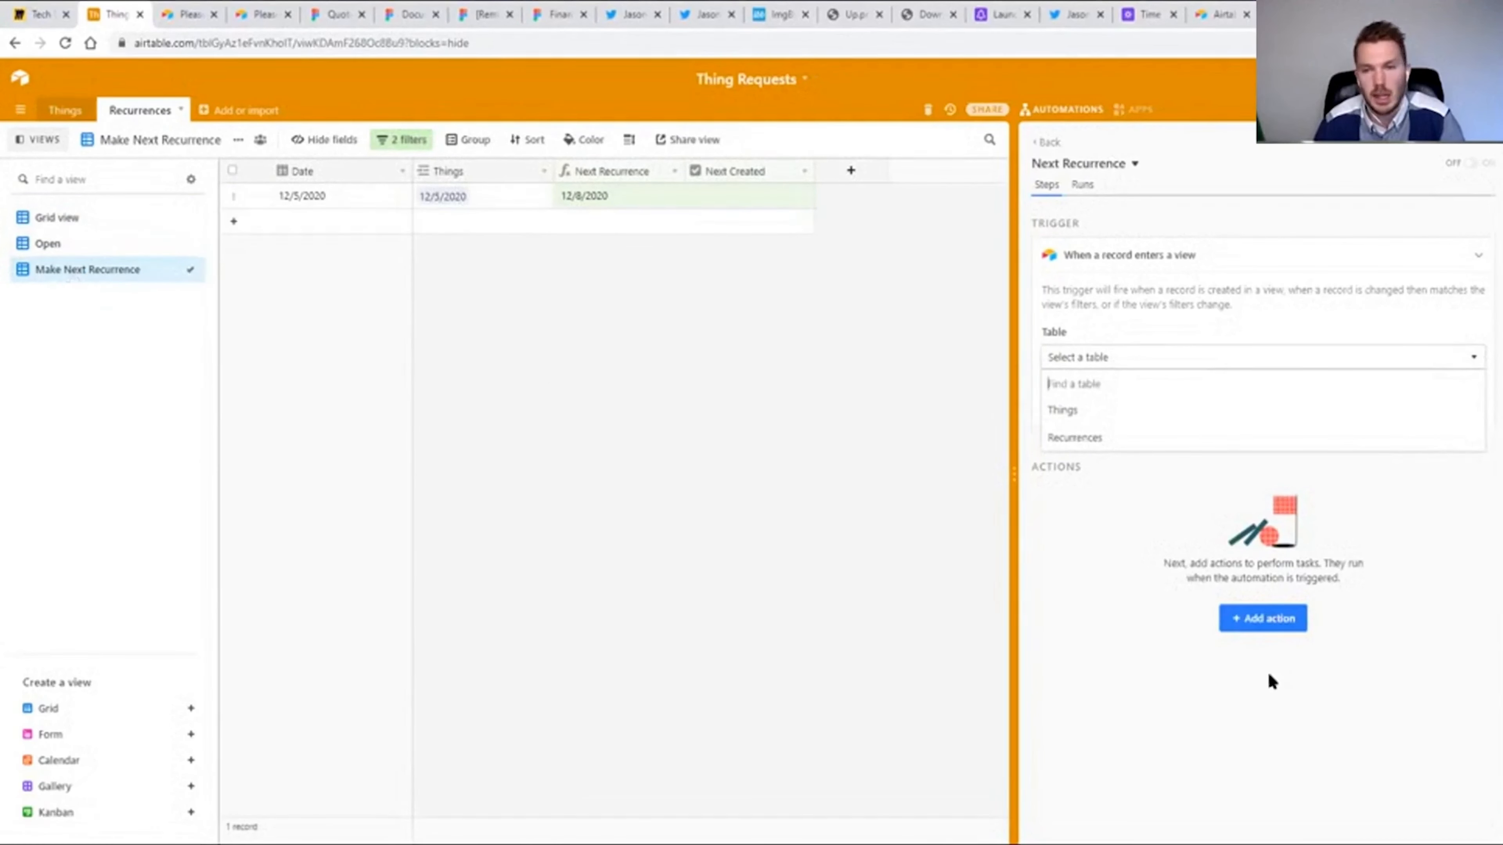
left_click(1064, 439)
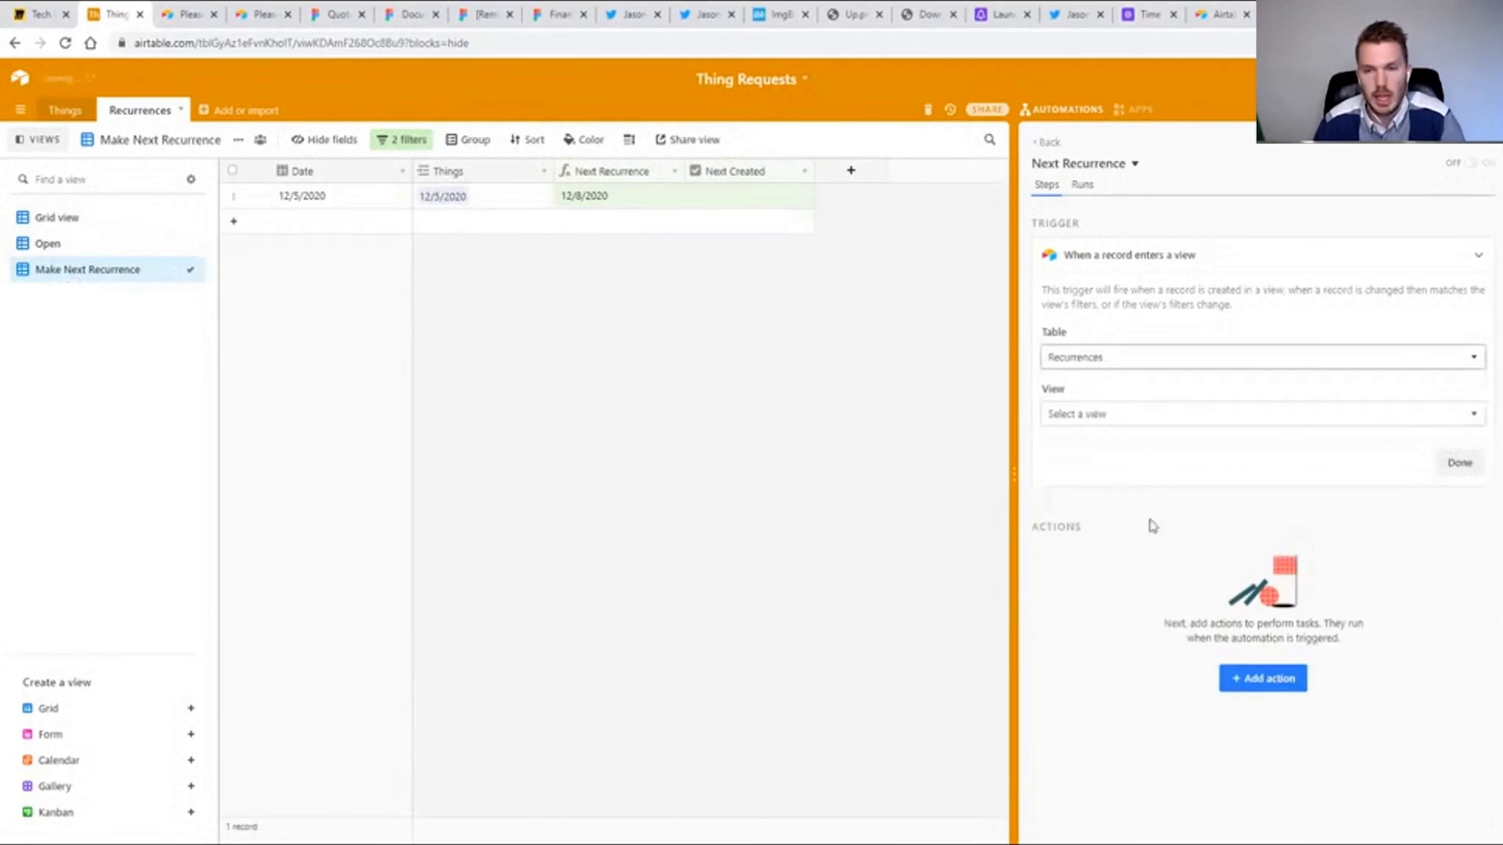
left_click(1102, 414)
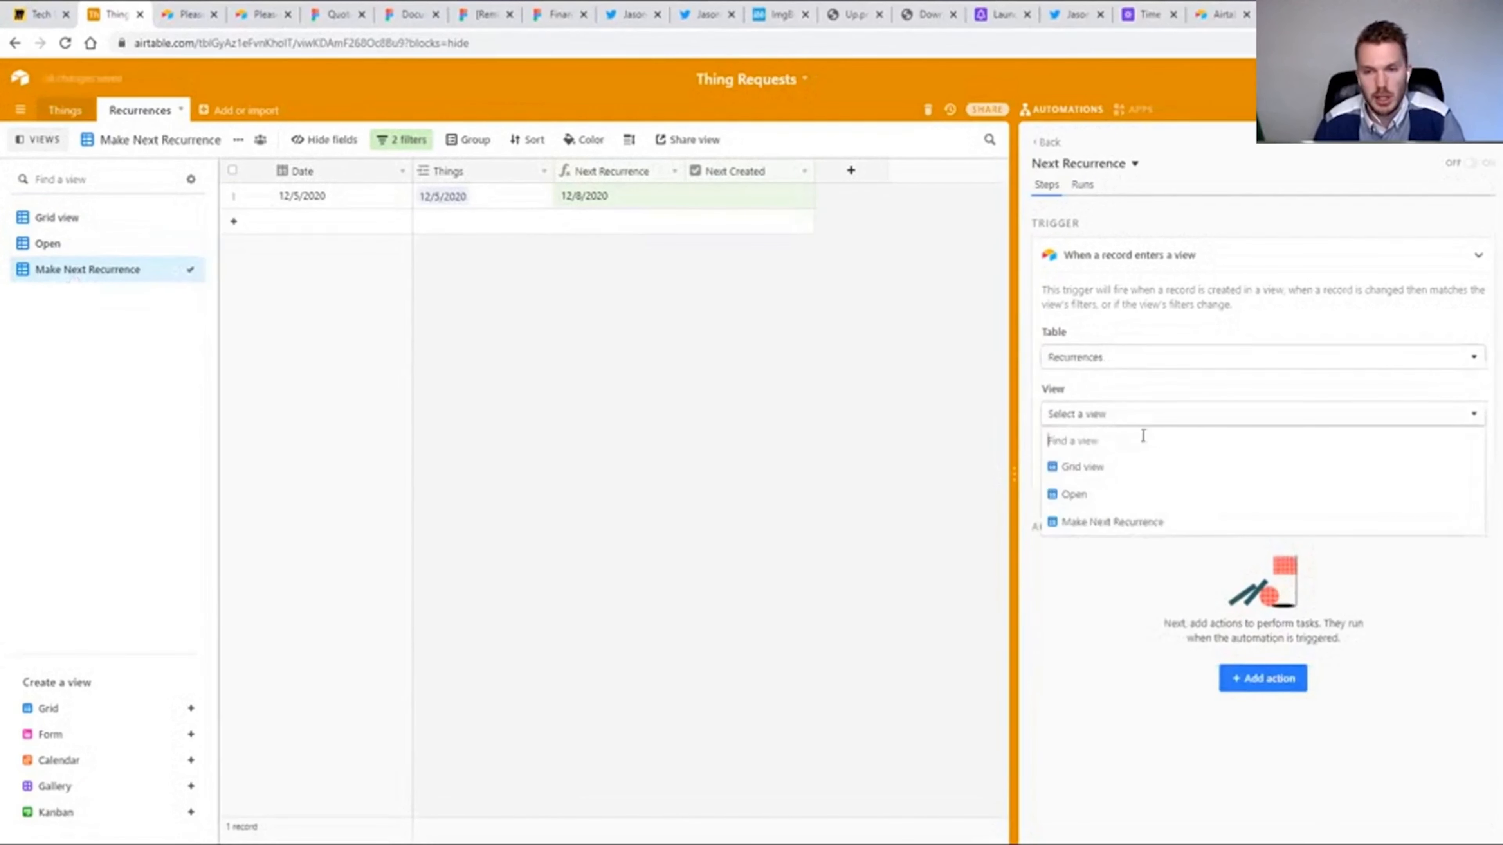
left_click(1118, 523)
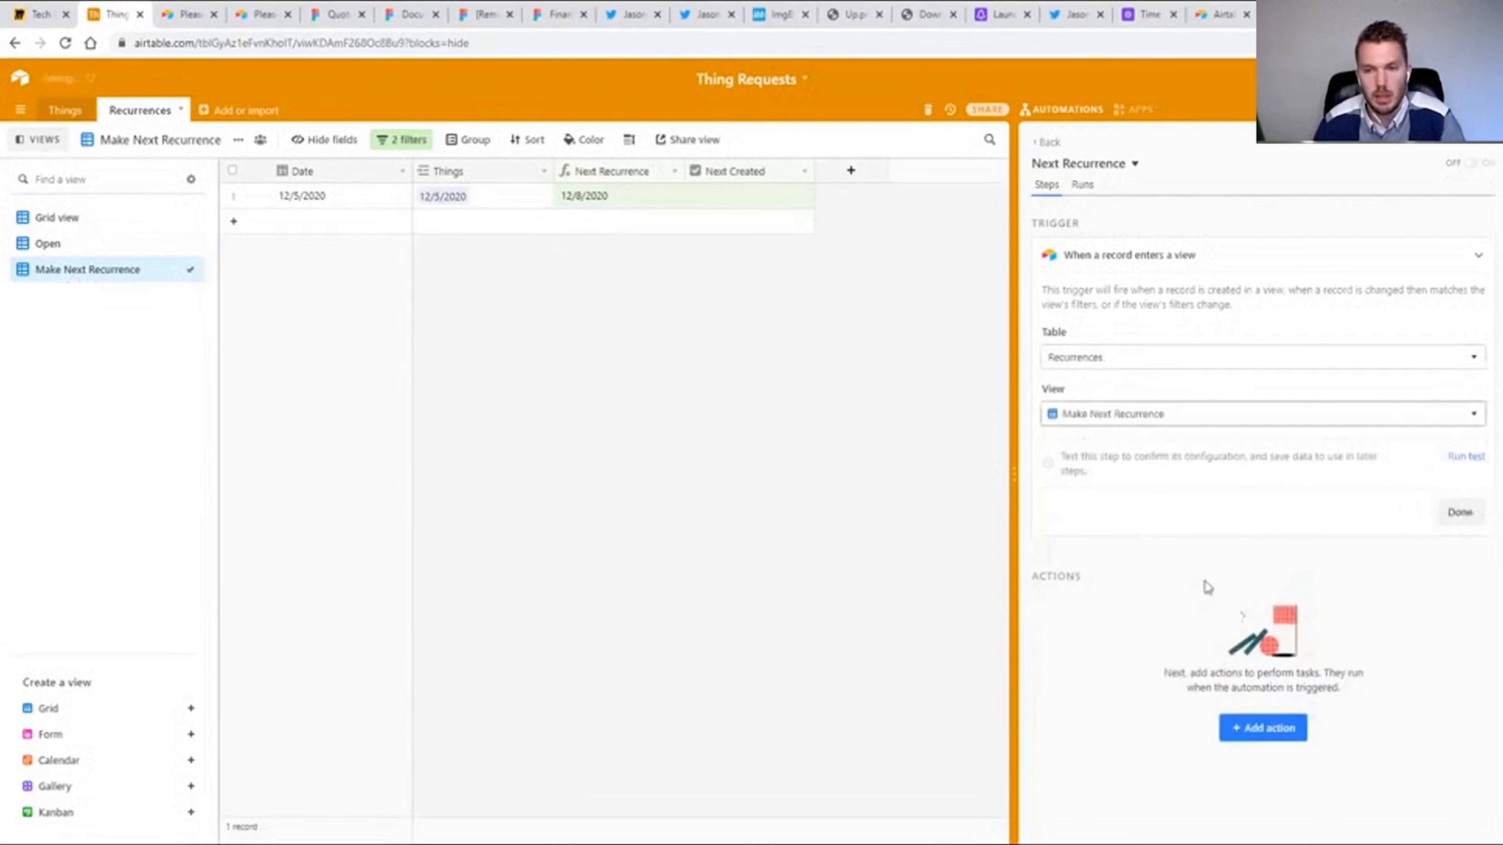
left_click(1466, 463)
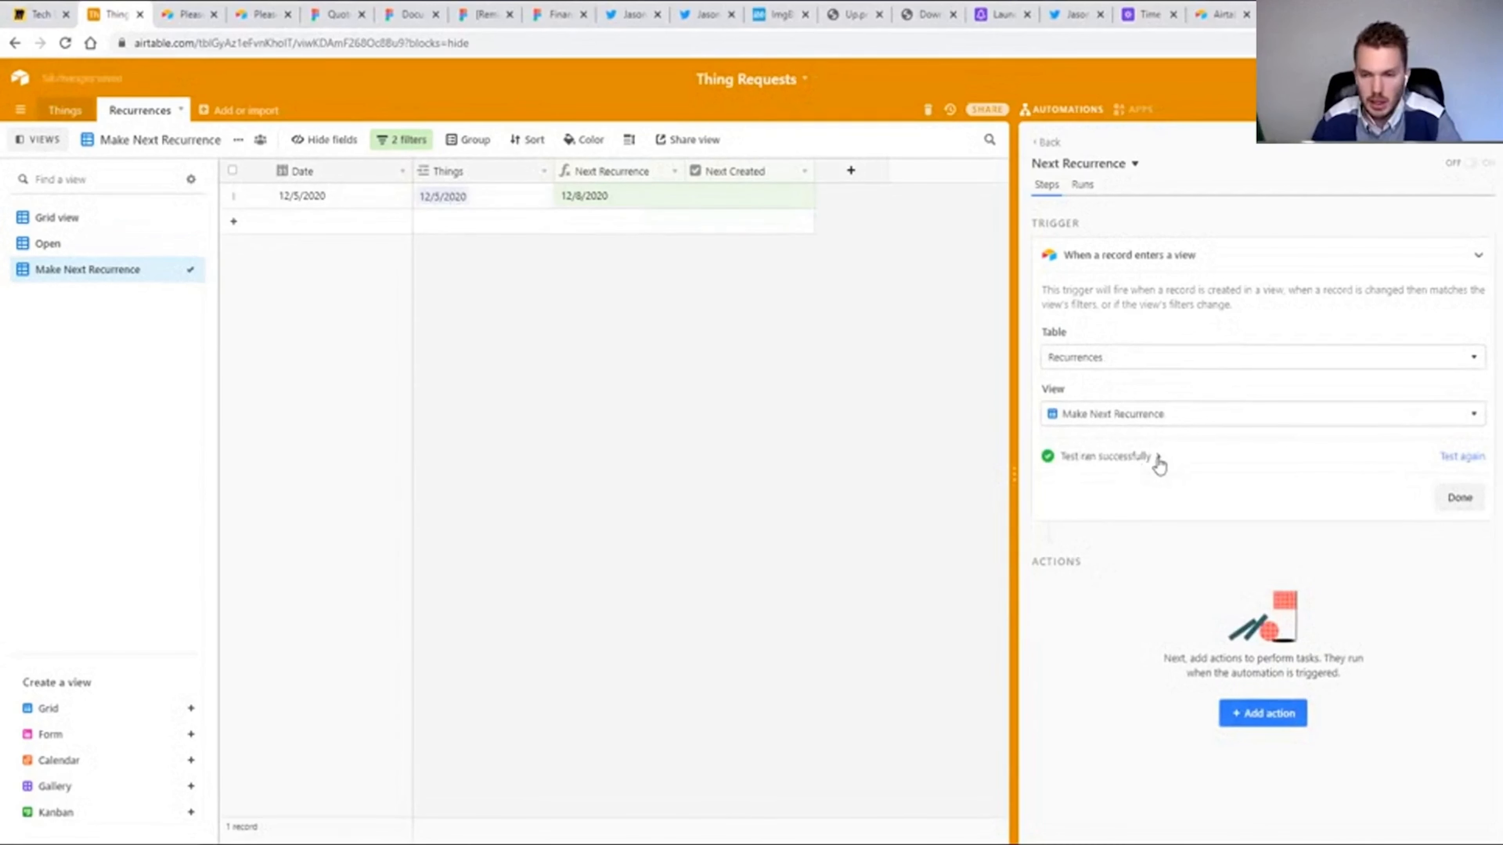
left_click(1158, 459)
left_click(1158, 459)
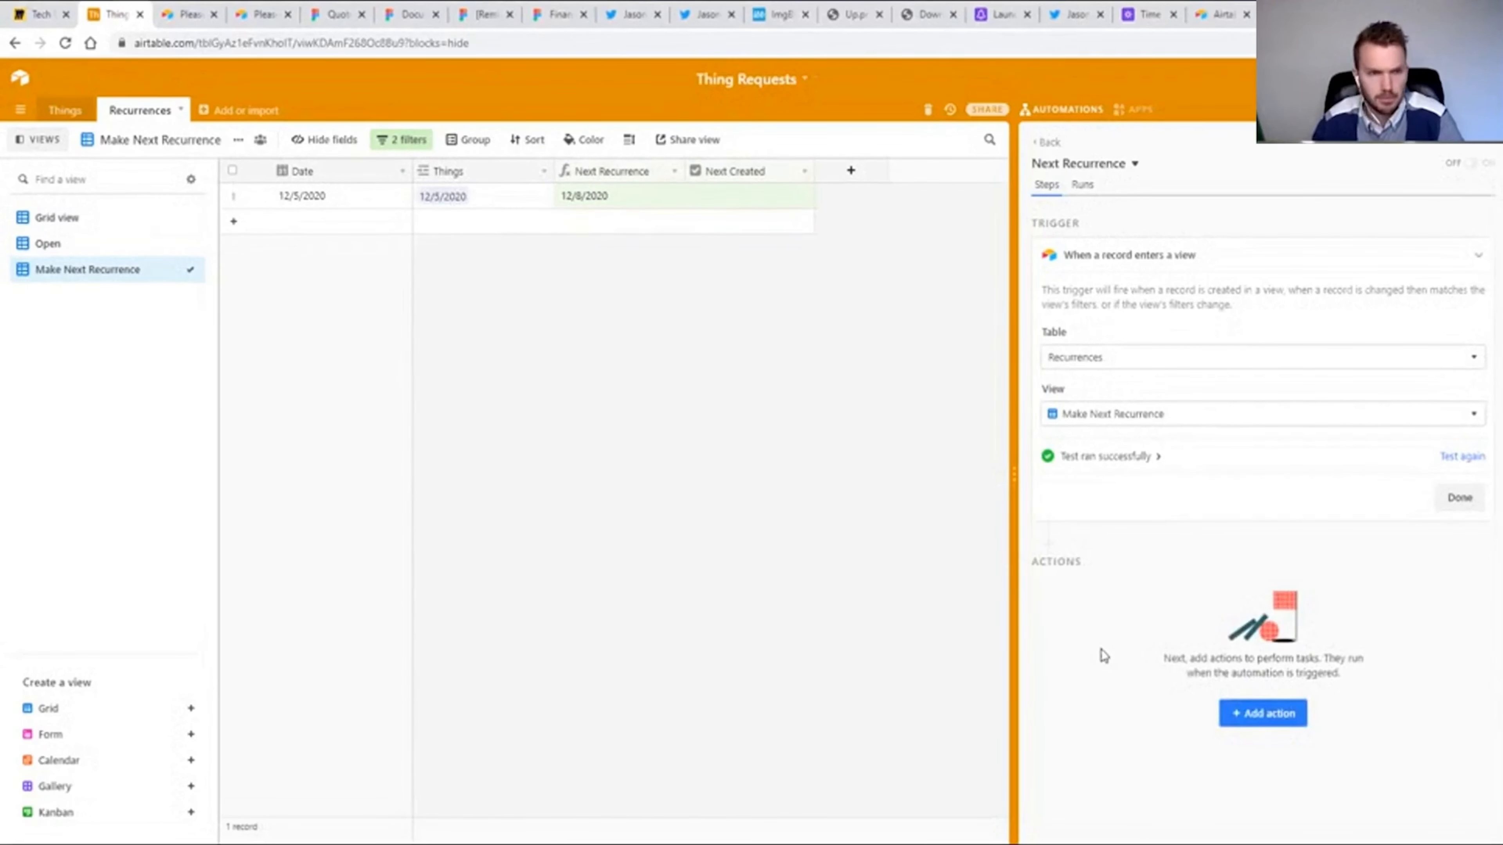
Add a Create record action for the Recurrences table and include its Date field.
left_click(1263, 719)
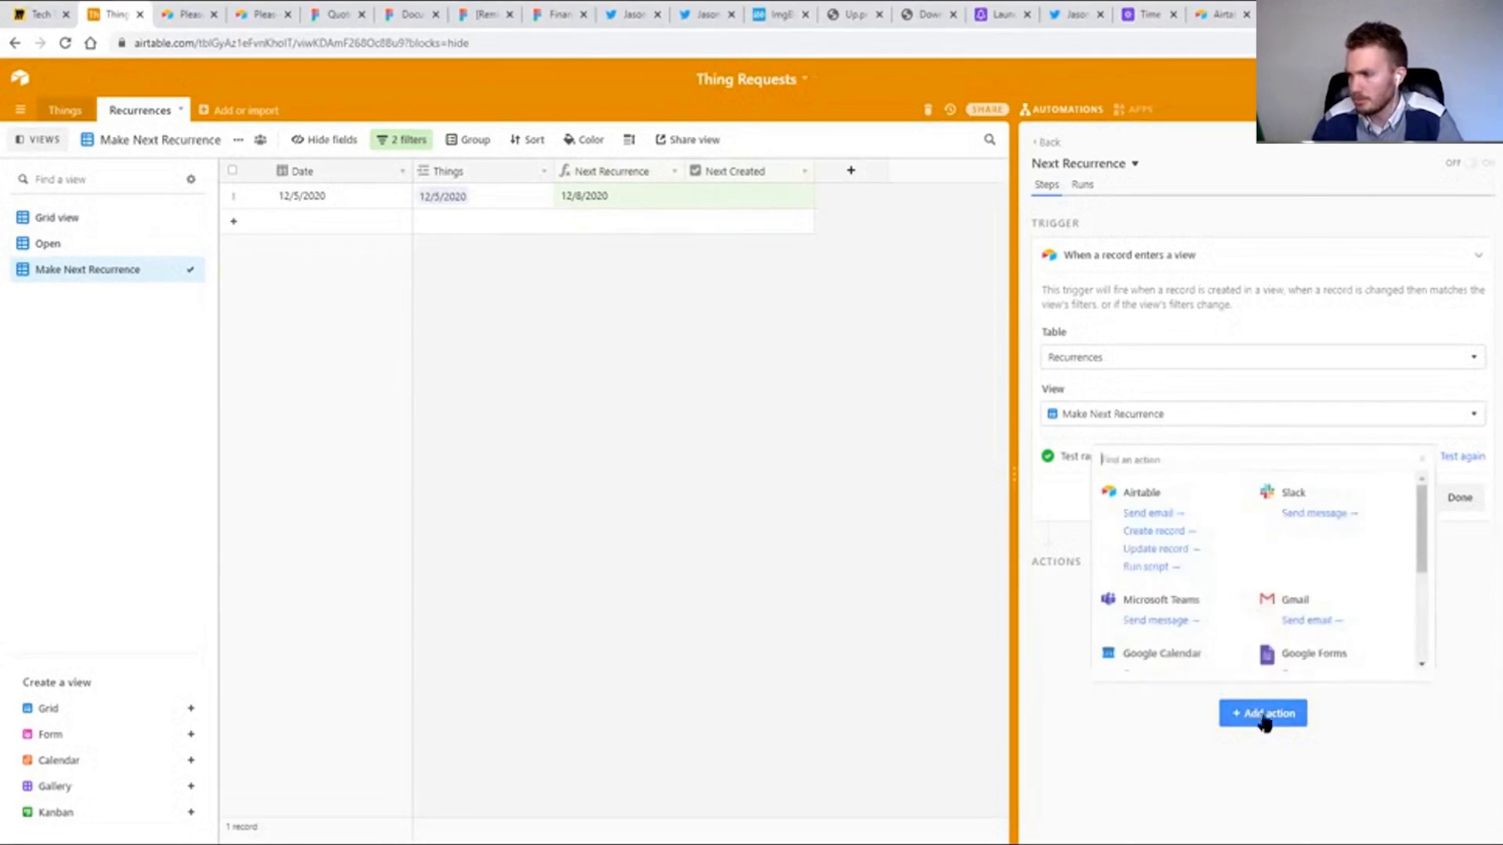
left_click(1157, 531)
left_click(1185, 671)
left_click(1076, 754)
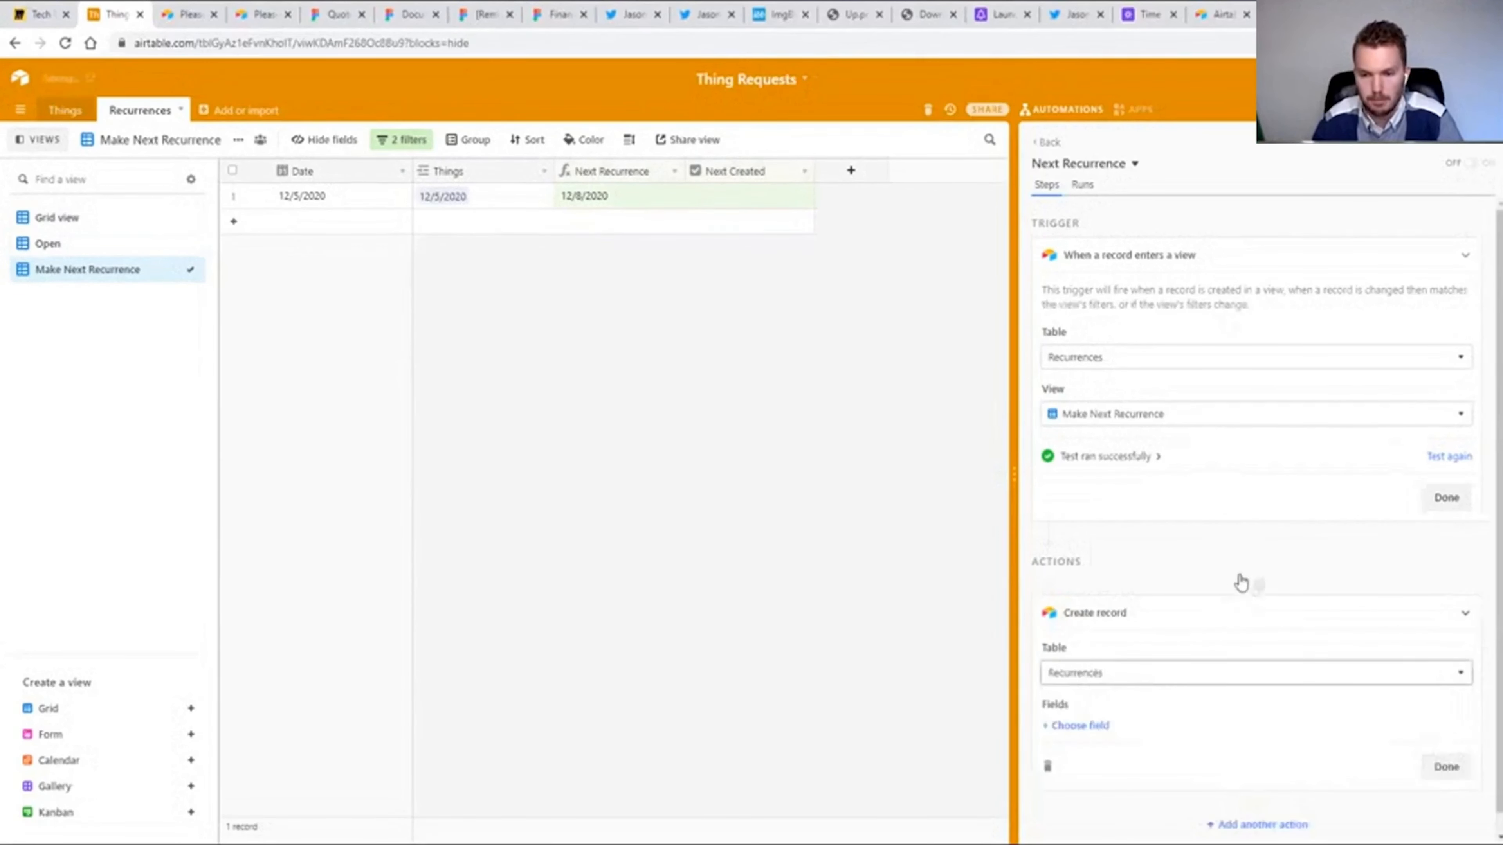
left_click(1076, 708)
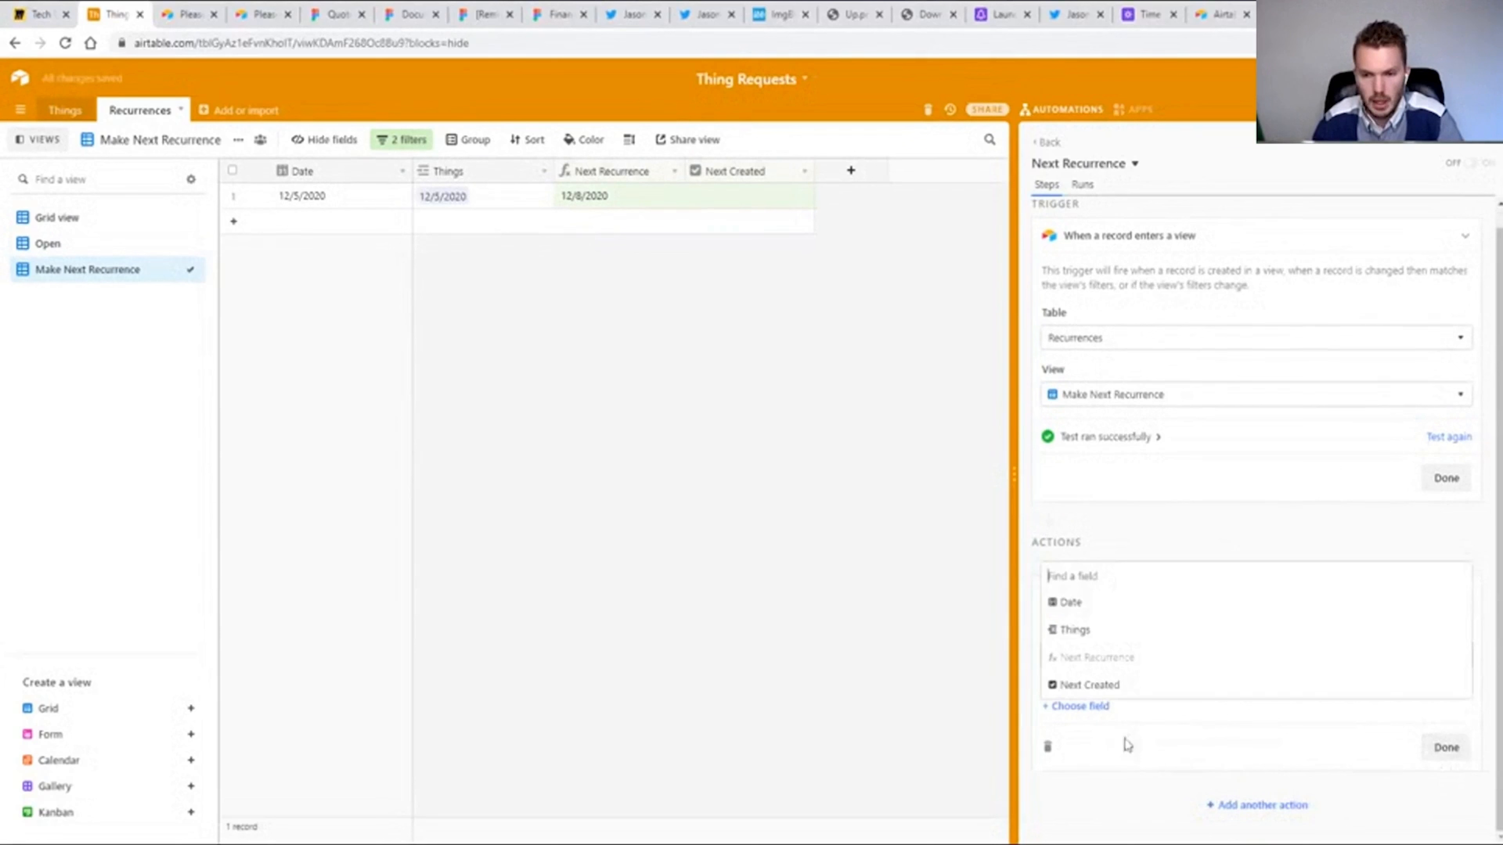
left_click(1116, 719)
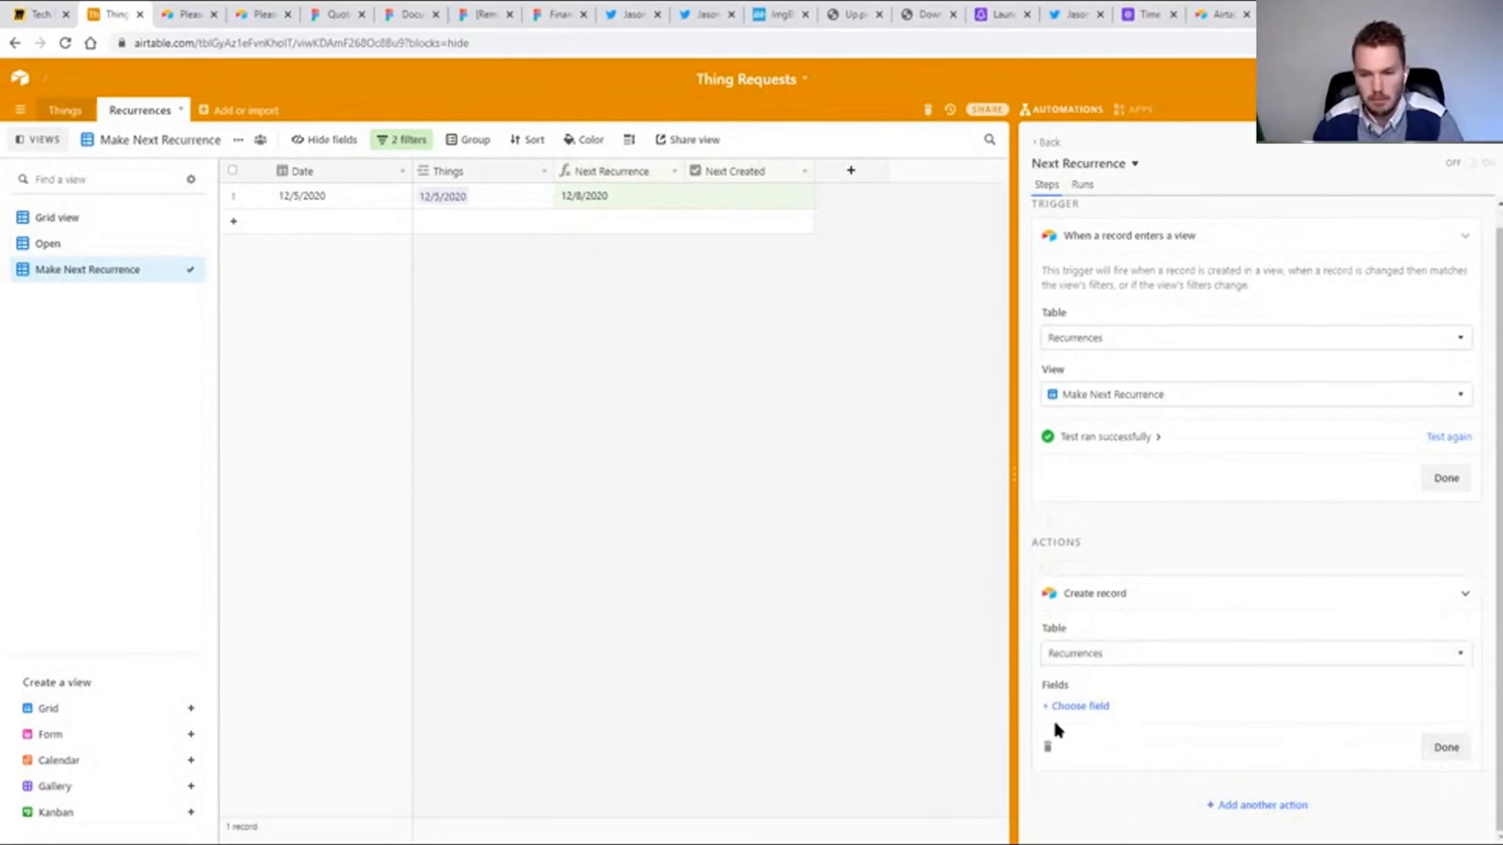
left_click(1075, 707)
left_click(1078, 608)
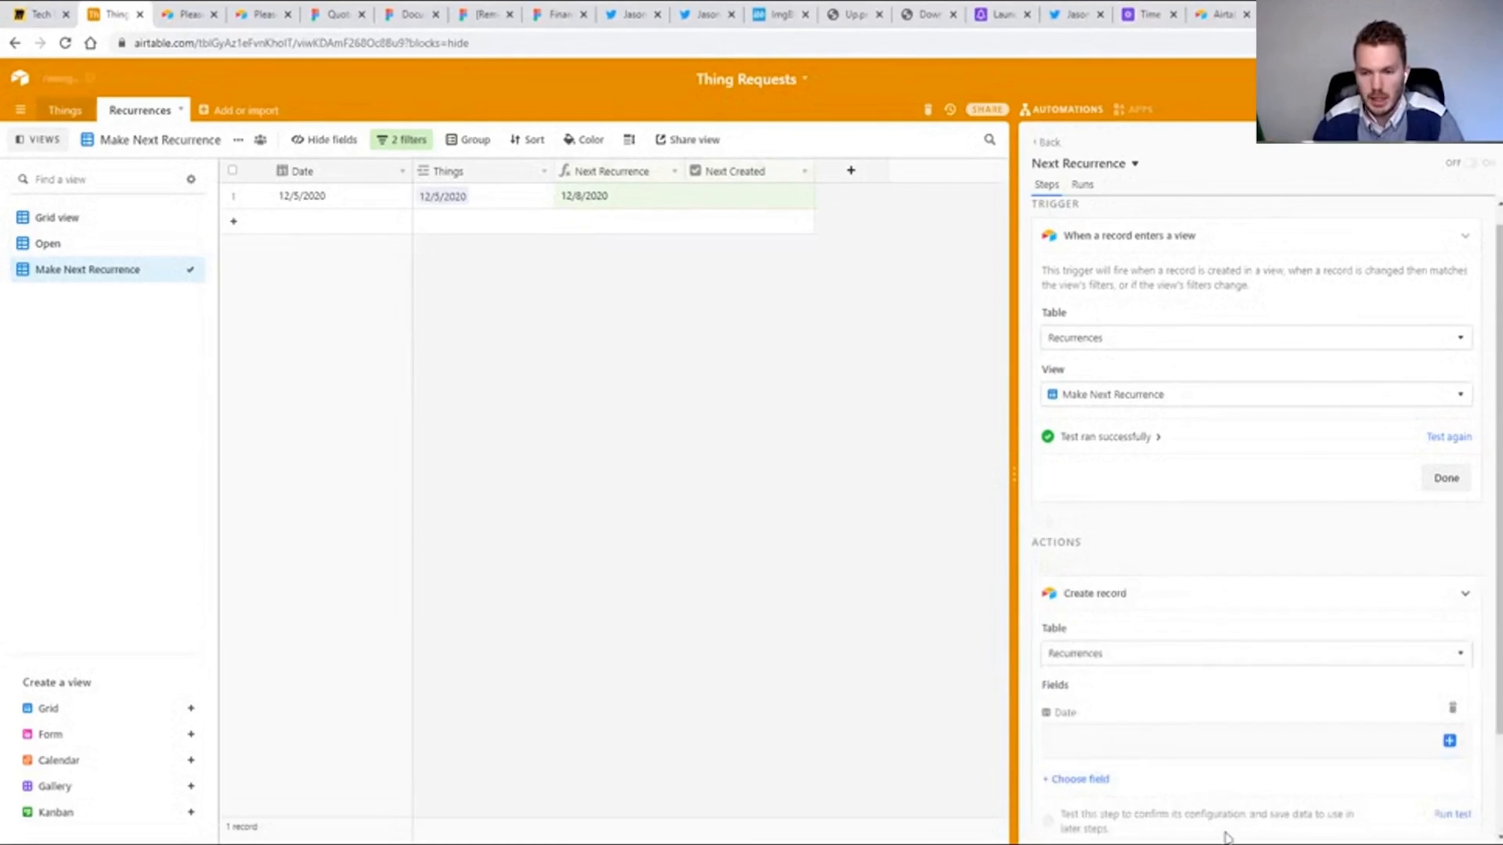
Fill the new record's Date with the Next Recurrence value from the trigger record.
scroll(1342, 499, "down", 2)
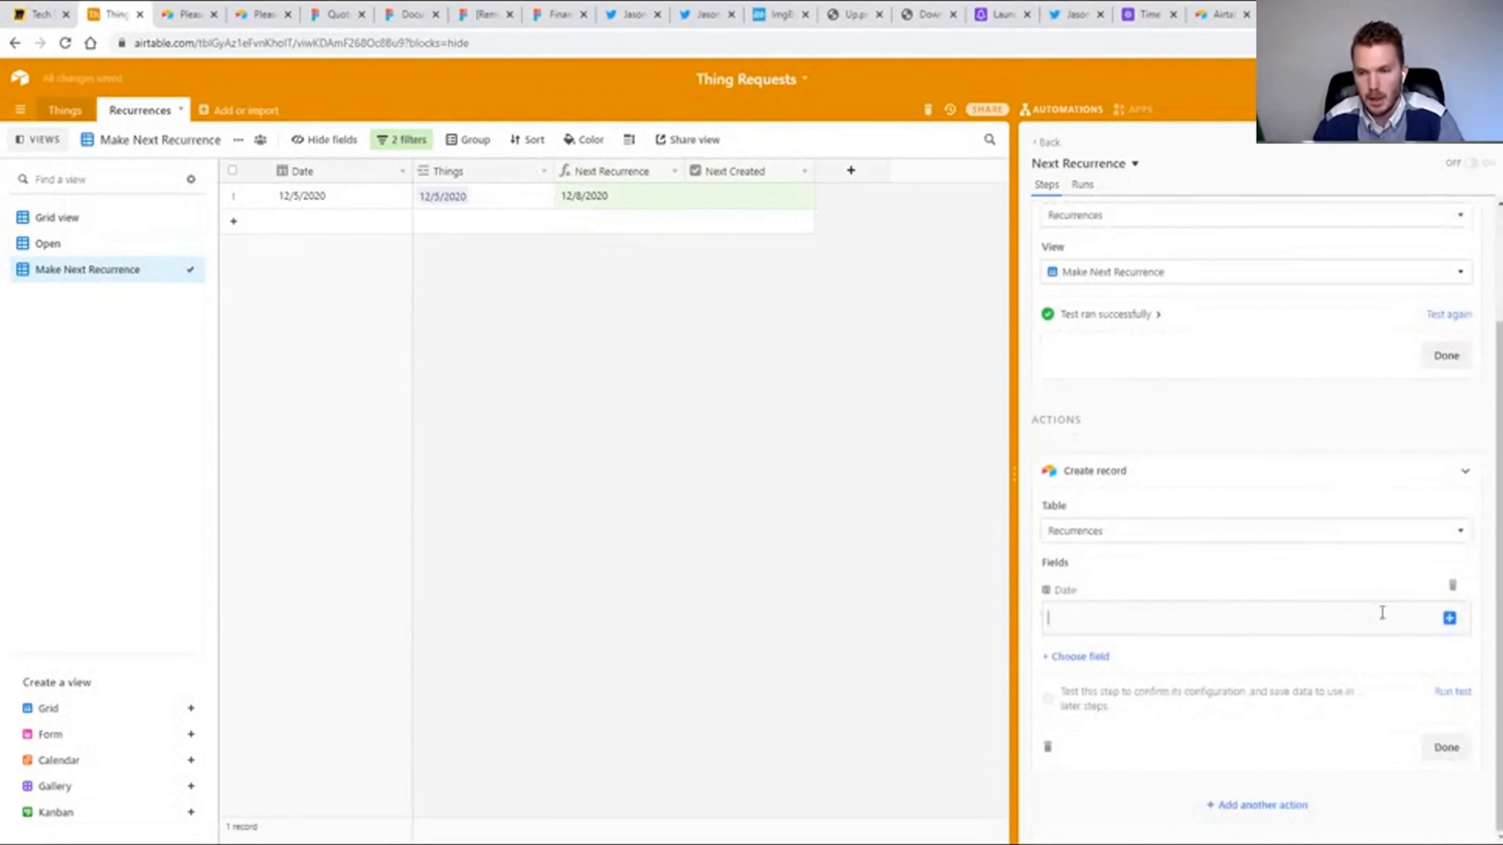
scroll(1194, 343, "up", 1)
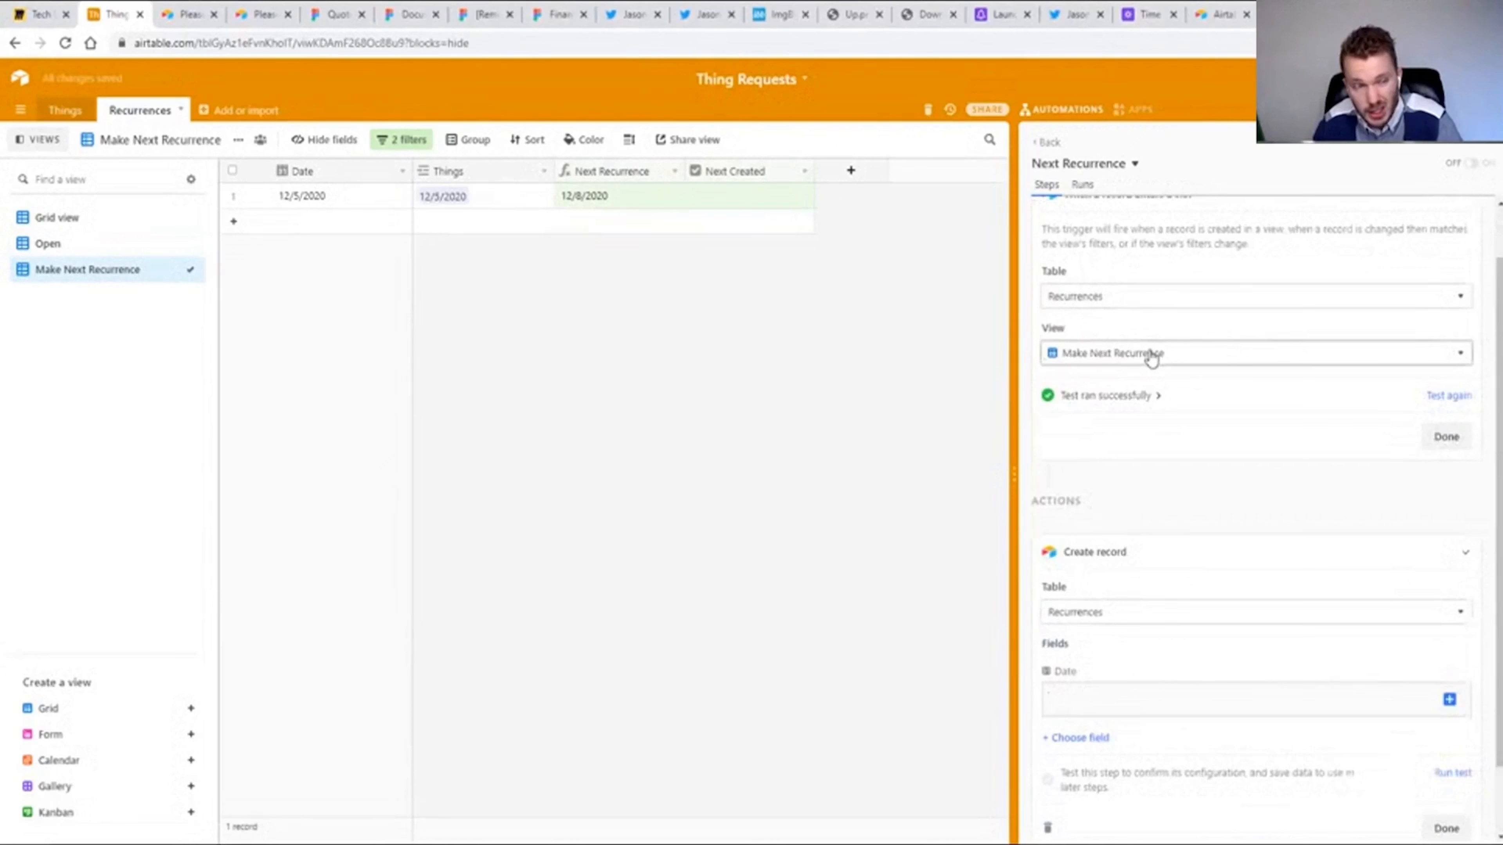
scroll(1189, 559, "down", 1)
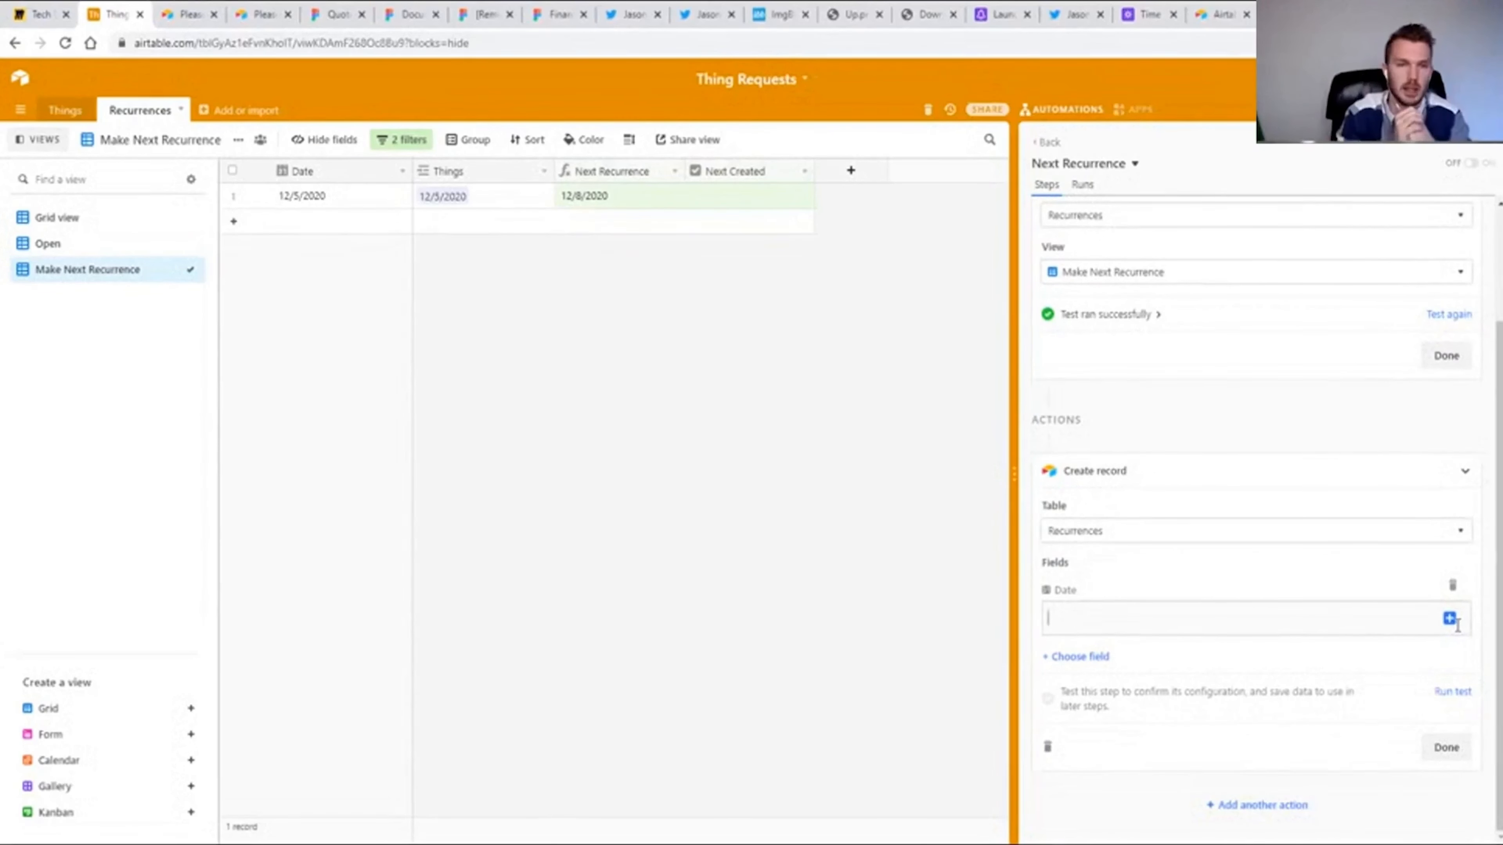
scroll(1102, 692, "up", 1)
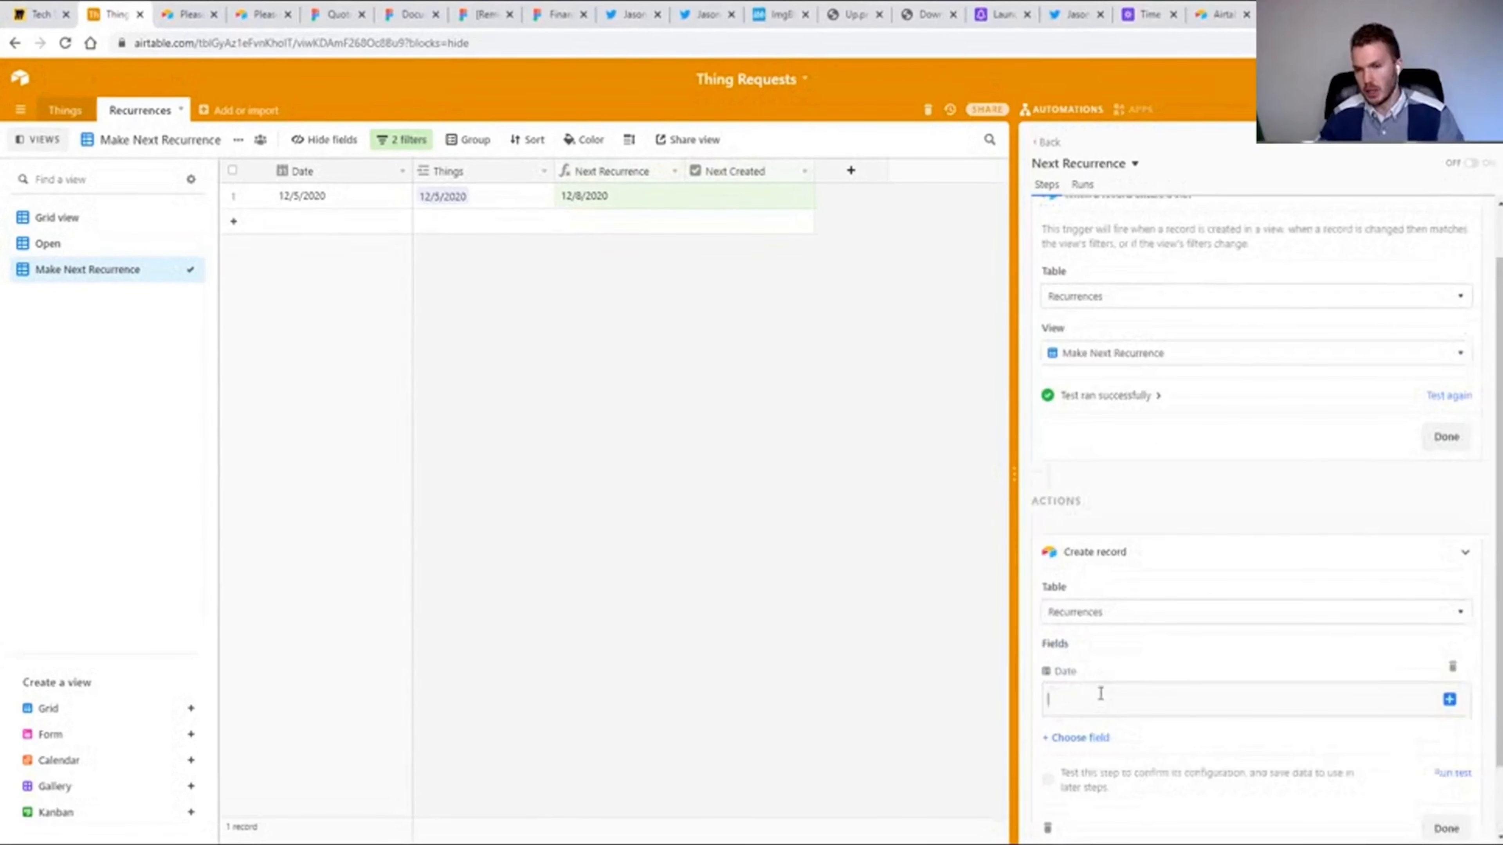
left_click(1450, 700)
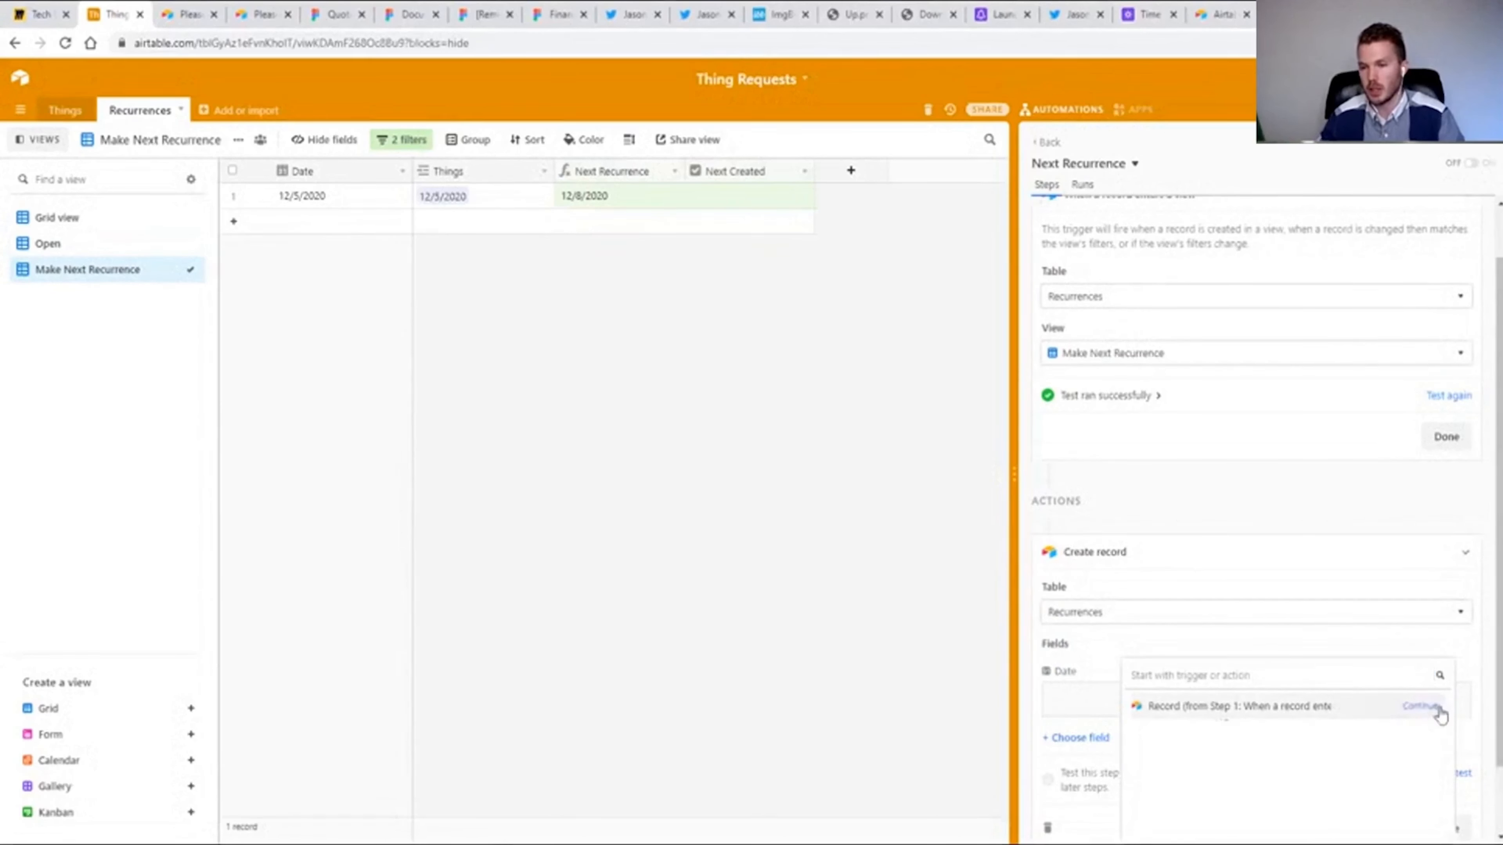
left_click(1417, 709)
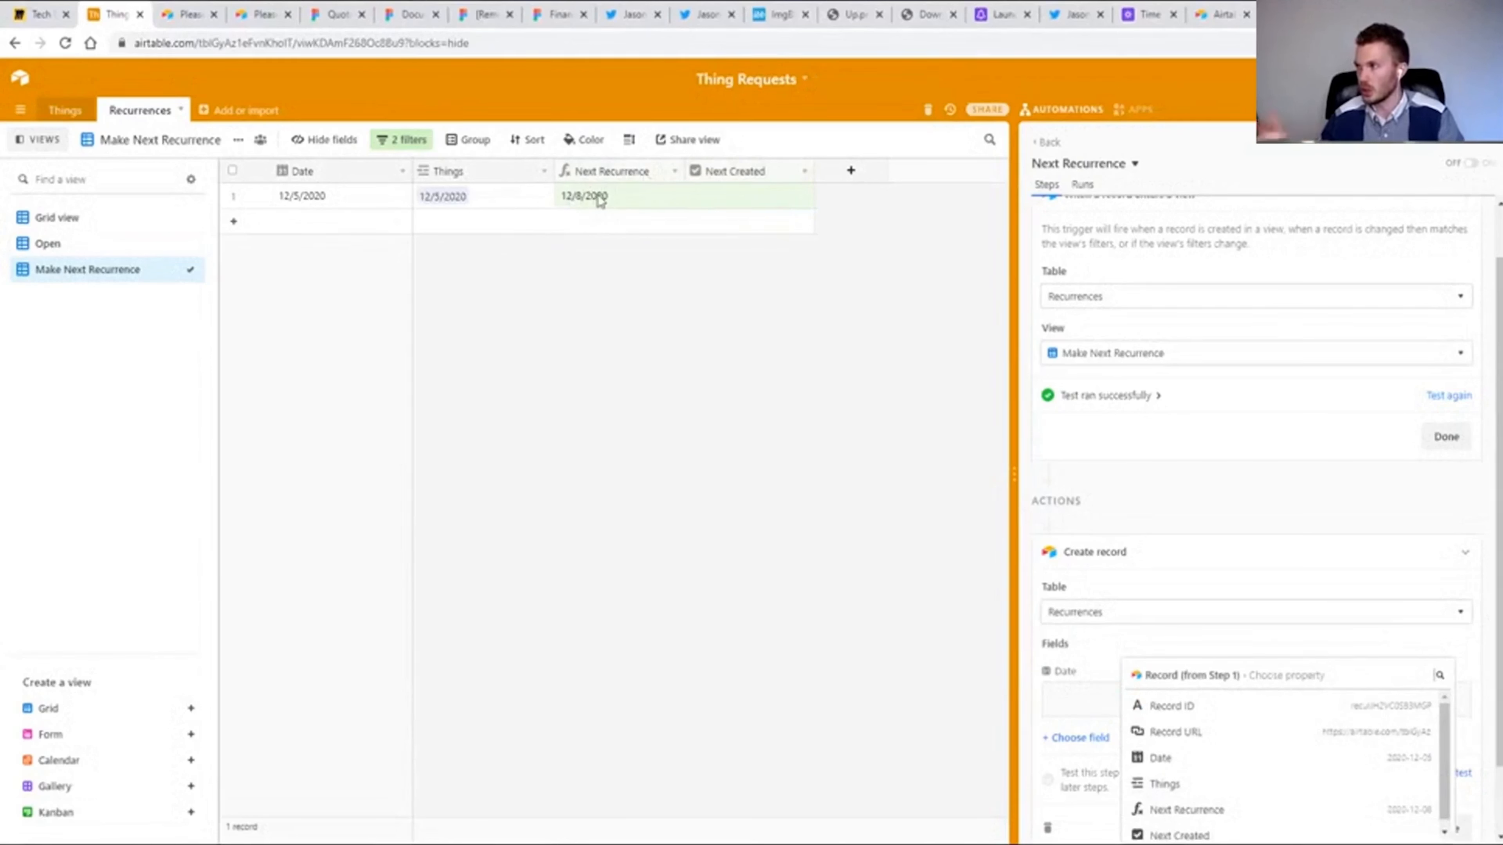
mouse_move(1393, 811)
left_click(1365, 810)
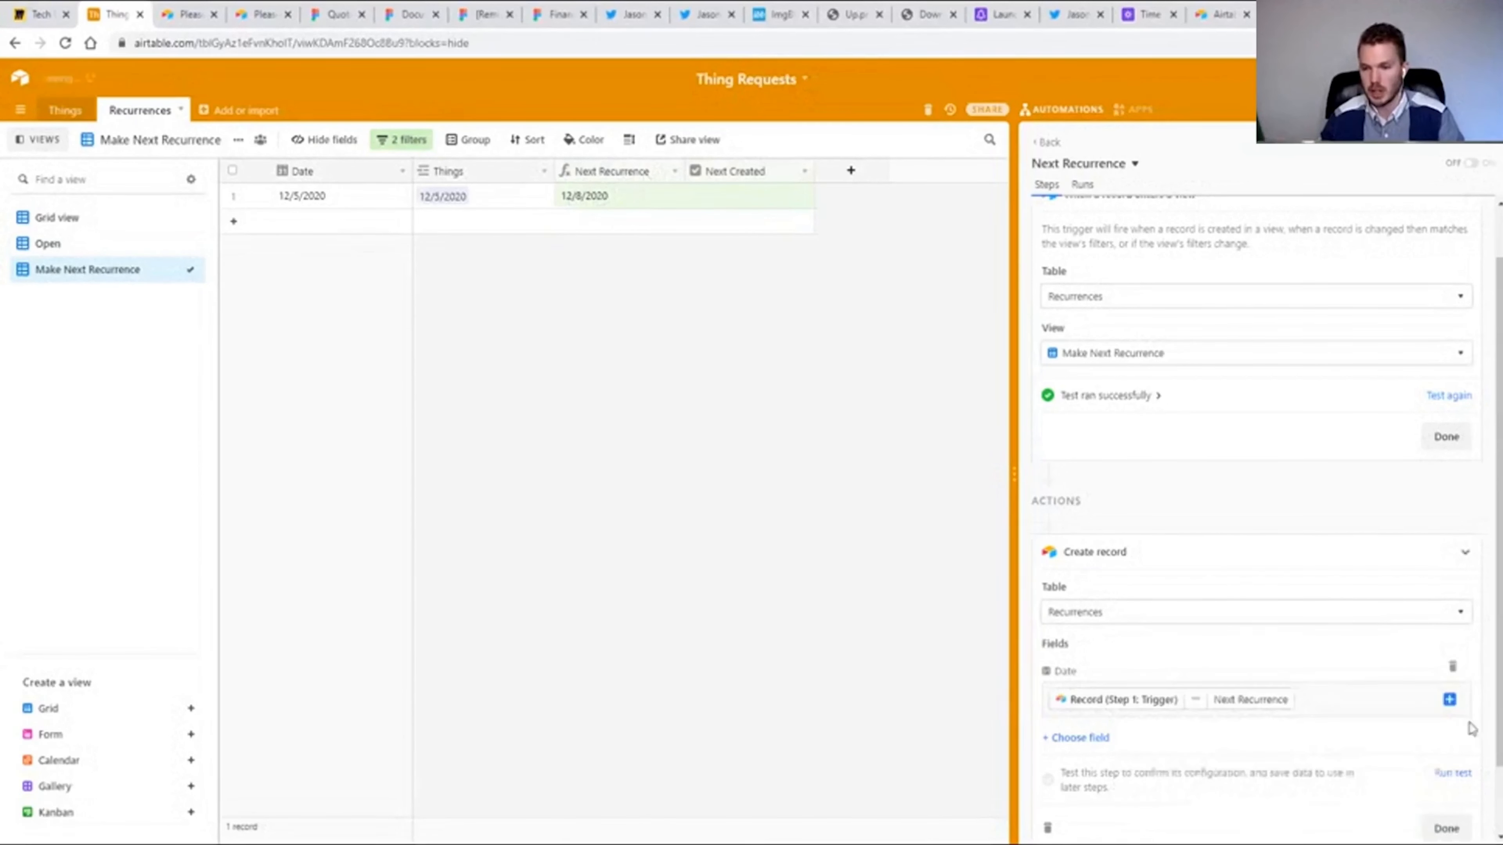
Add an Update record action for the Recurrences table as the following action.
scroll(1486, 681, "down", 1)
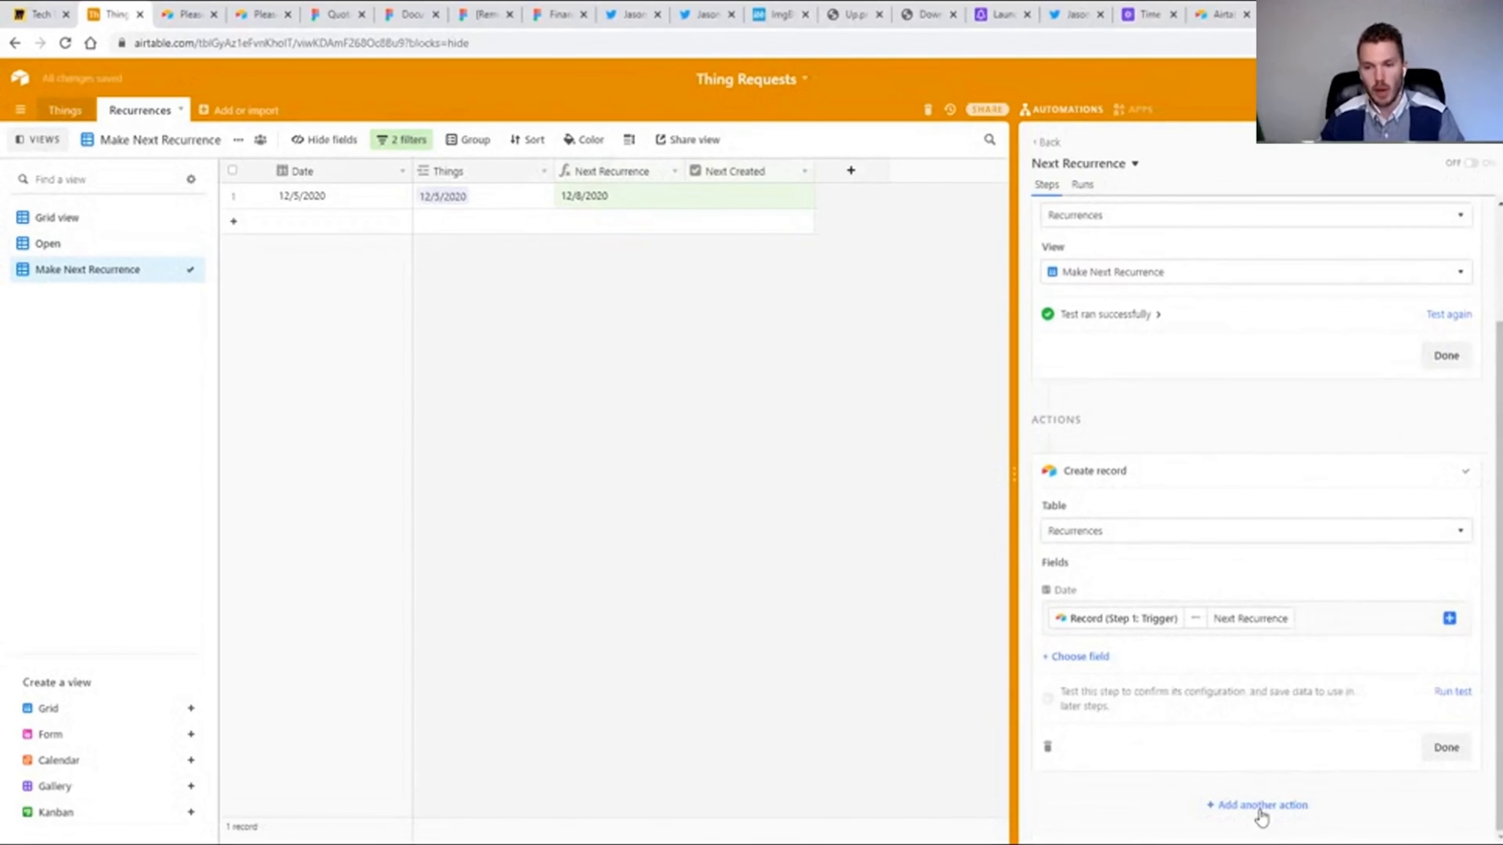
left_click(1261, 811)
left_click(1154, 640)
scroll(1298, 480, "down", 1)
left_click(1095, 605)
left_click(1099, 647)
Set the Update record action's Record ID to the Record ID of the Step 1 trigger record.
left_click(1451, 697)
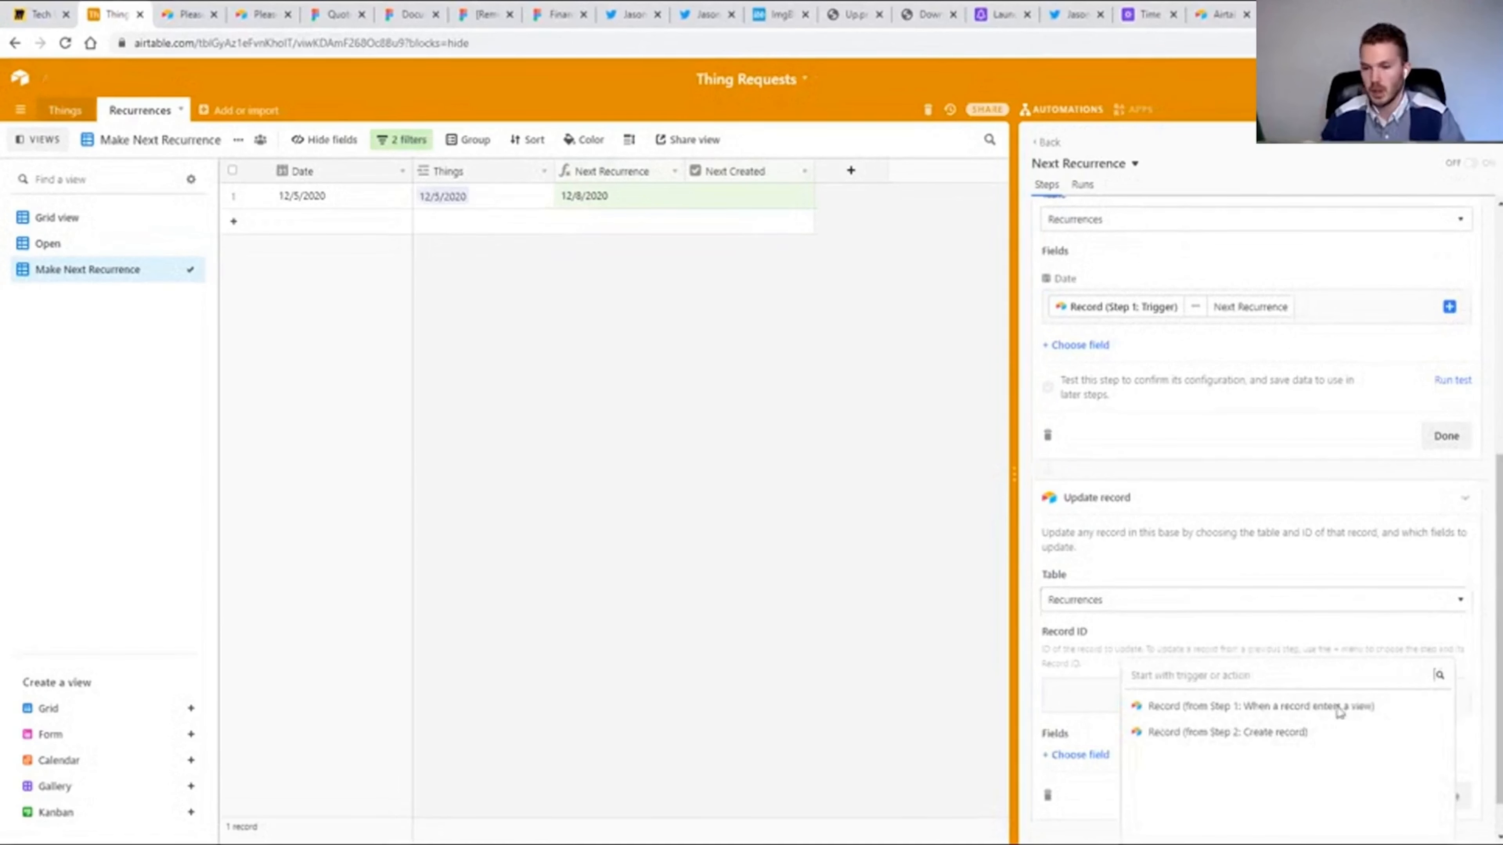
left_click(1411, 707)
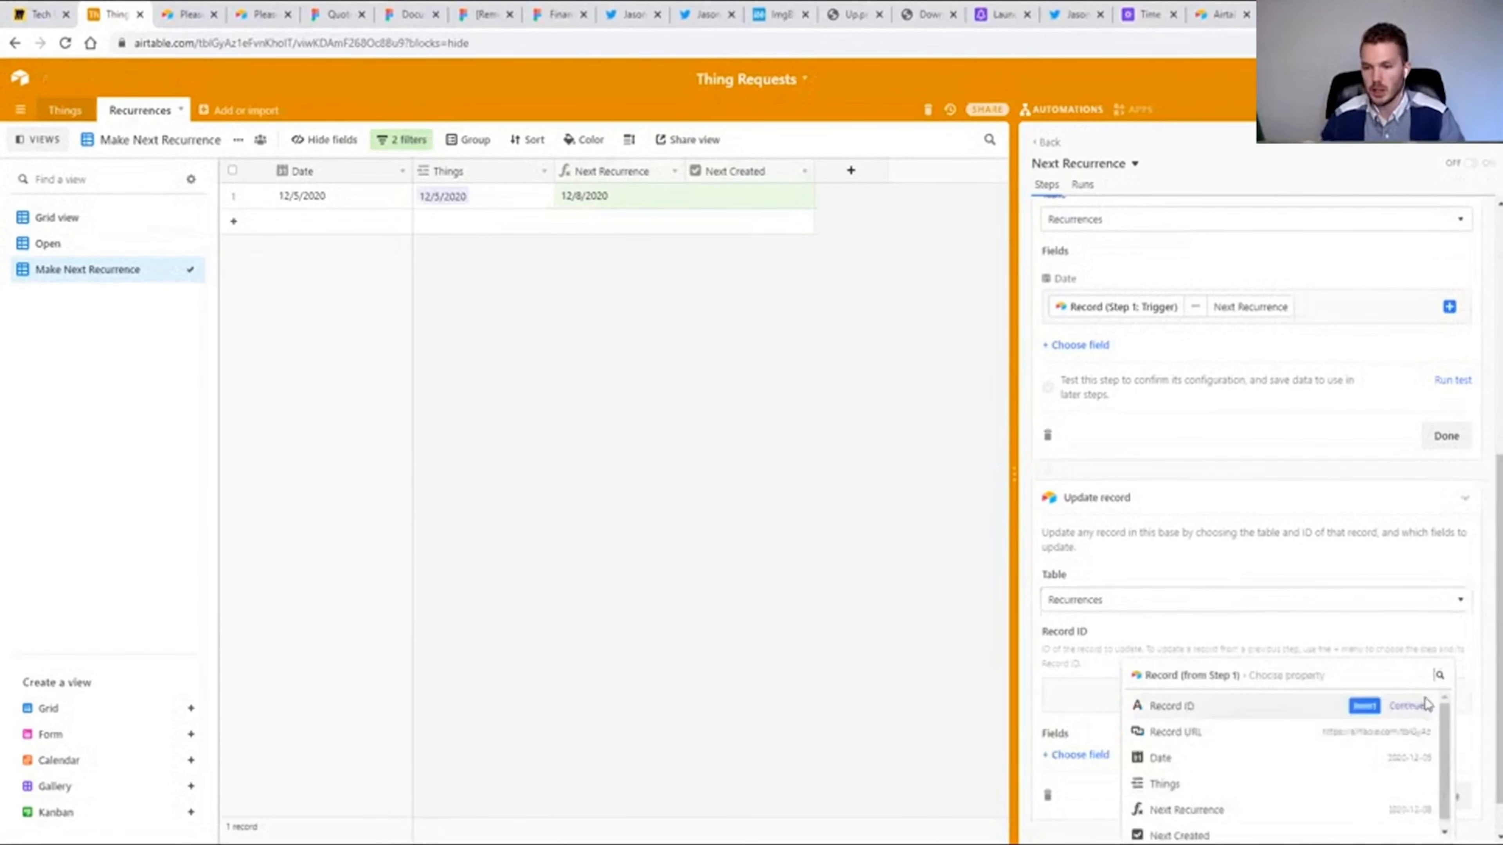
left_click(1363, 705)
scroll(1134, 748, "down", 1)
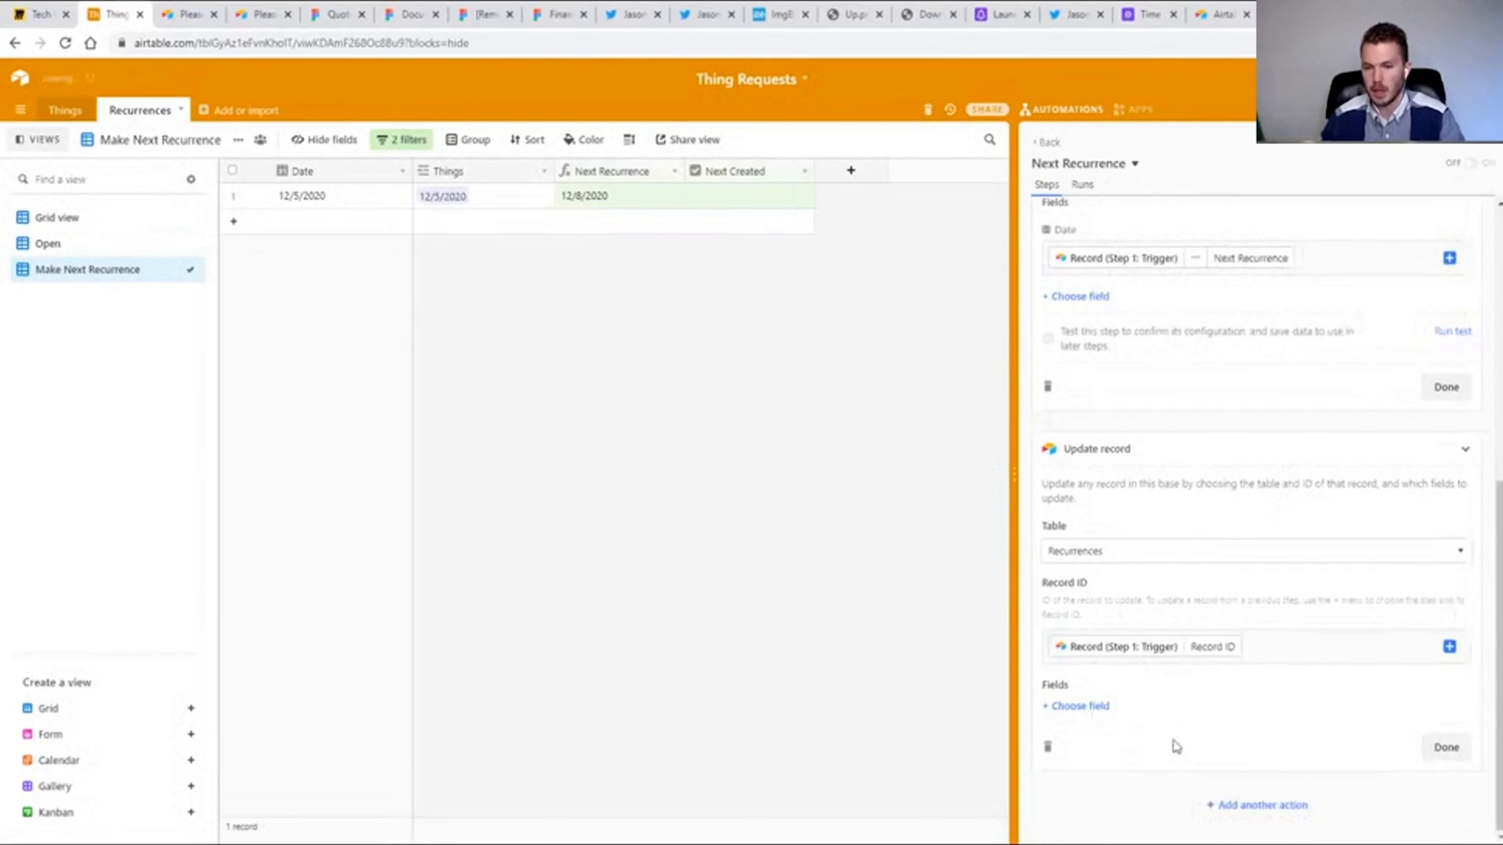
Include the Next Created field in the Update record action with the value 1 and test the action.
left_click(1095, 705)
left_click(1093, 687)
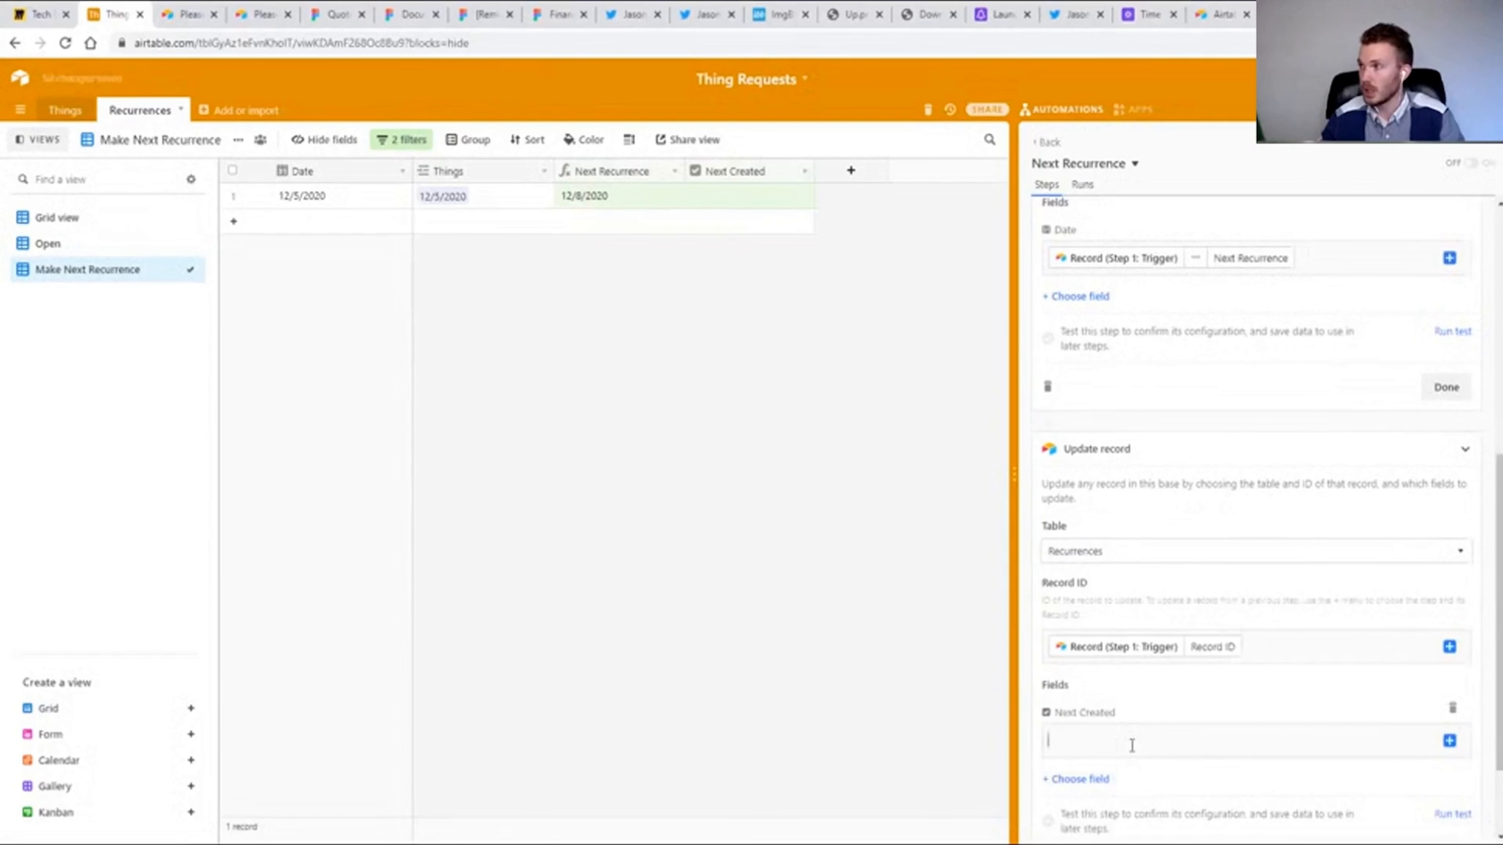
left_click(1131, 745)
type("1")
scroll(1325, 675, "down", 2)
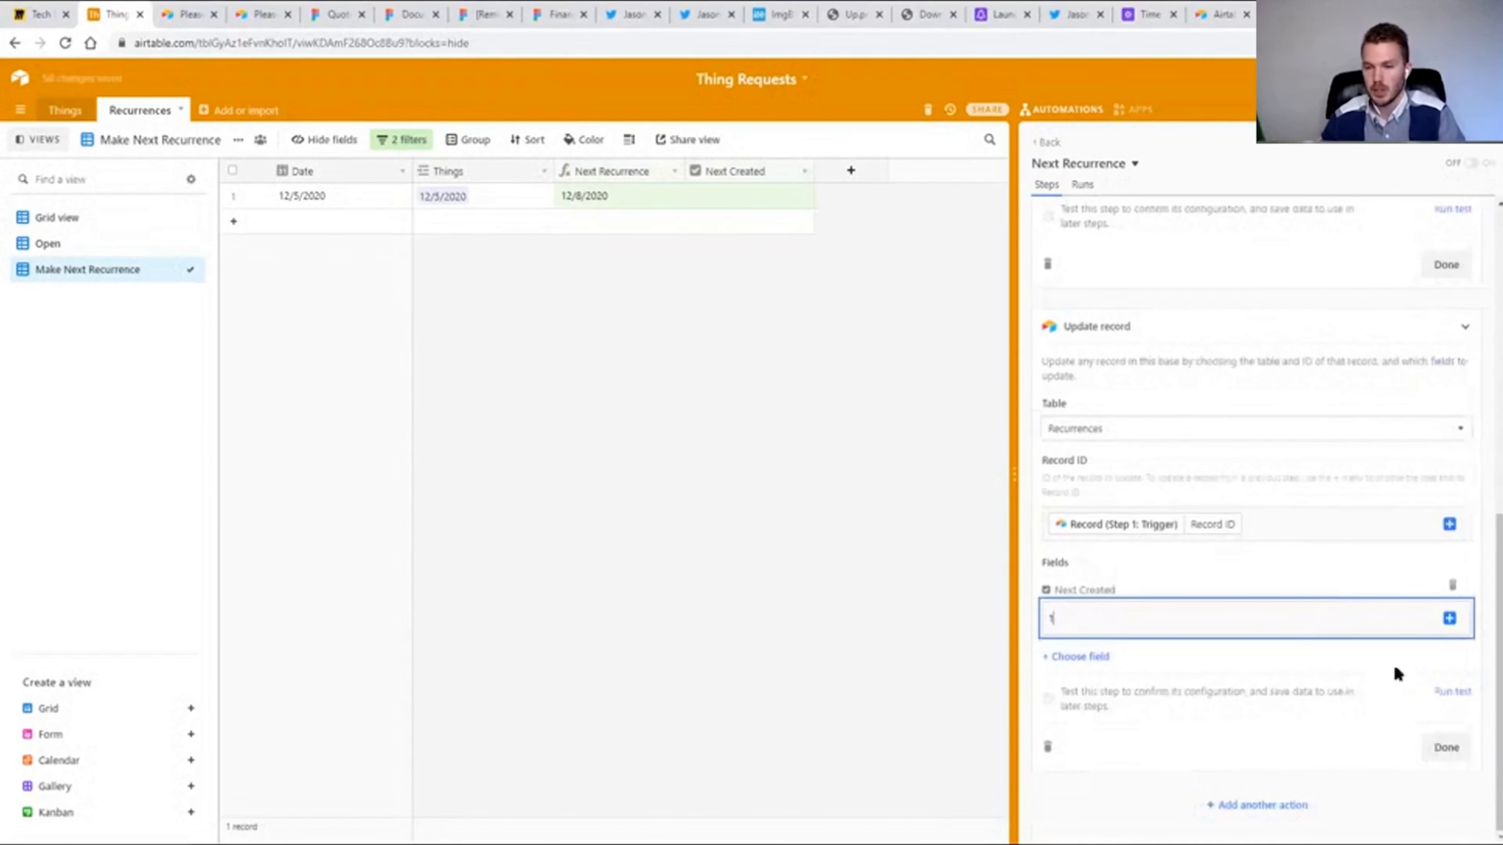
left_click(1455, 692)
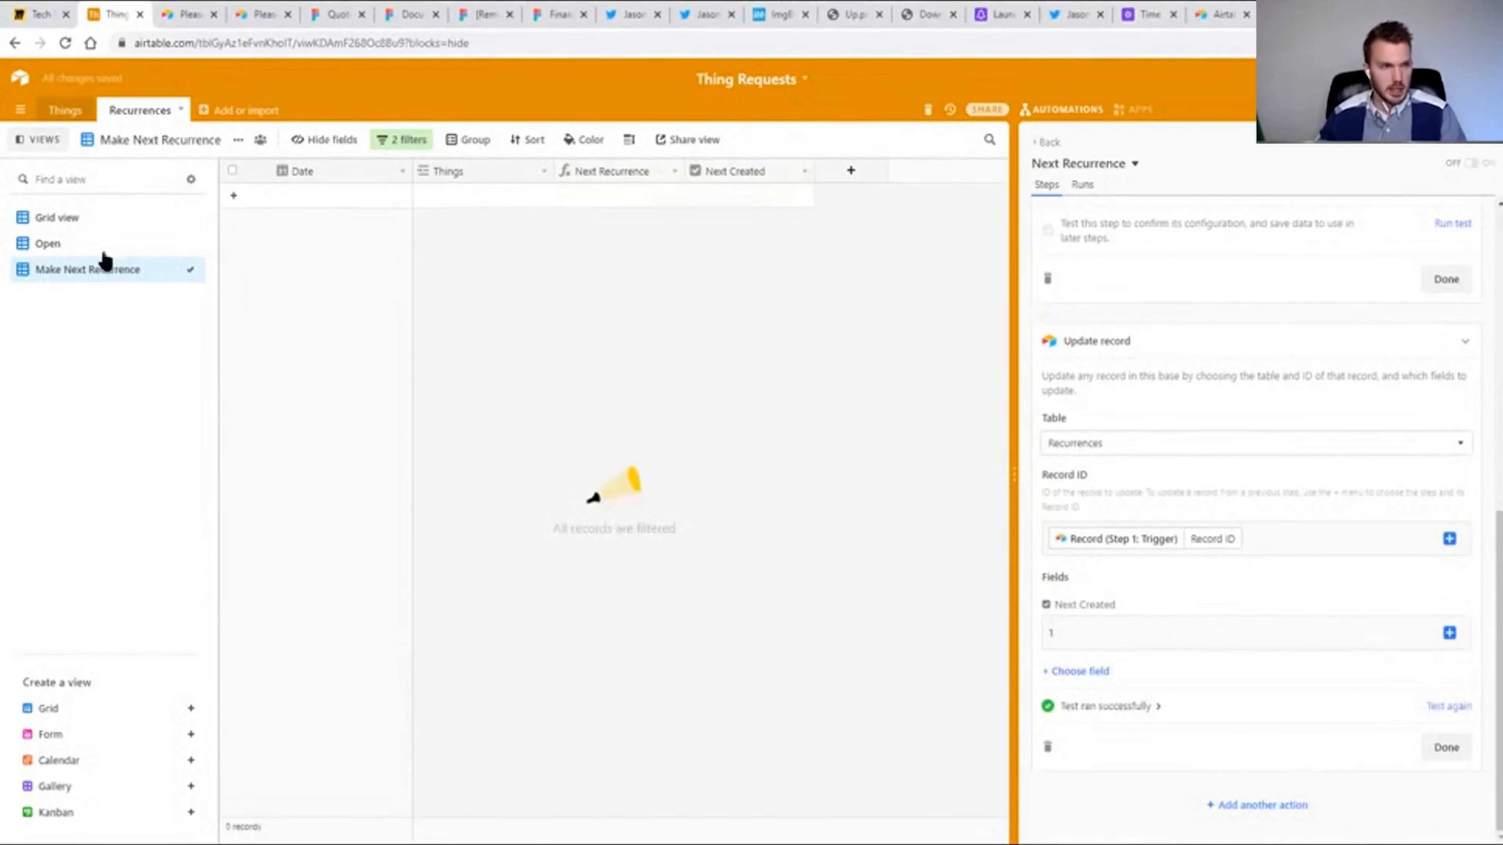
Show the Recurrences table in Grid view, test the Create record action and check the new record's Date against the trigger's Next Recurrence.
left_click(55, 217)
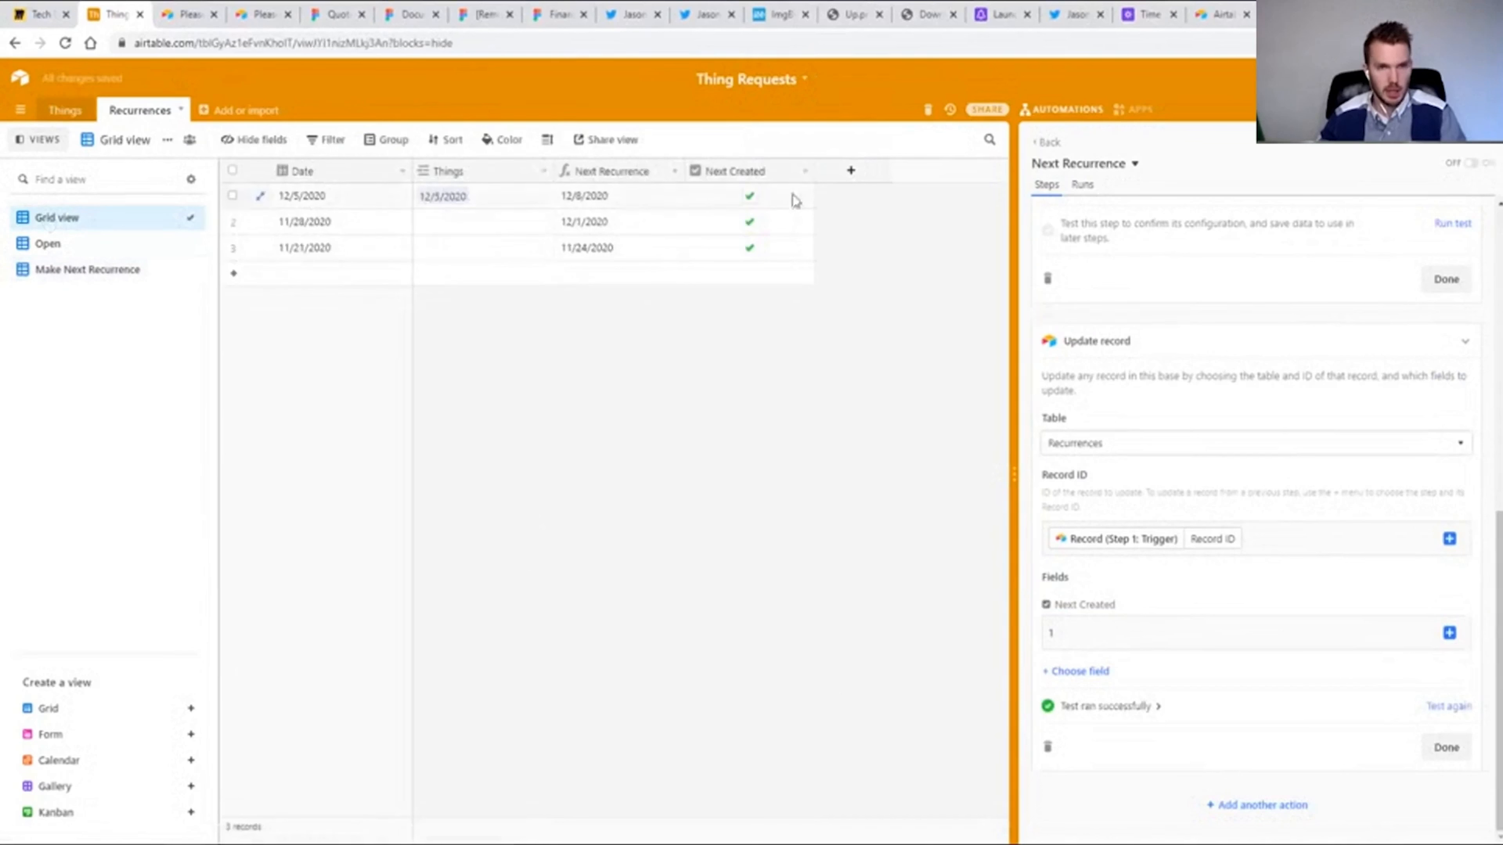
scroll(1332, 645, "up", 4)
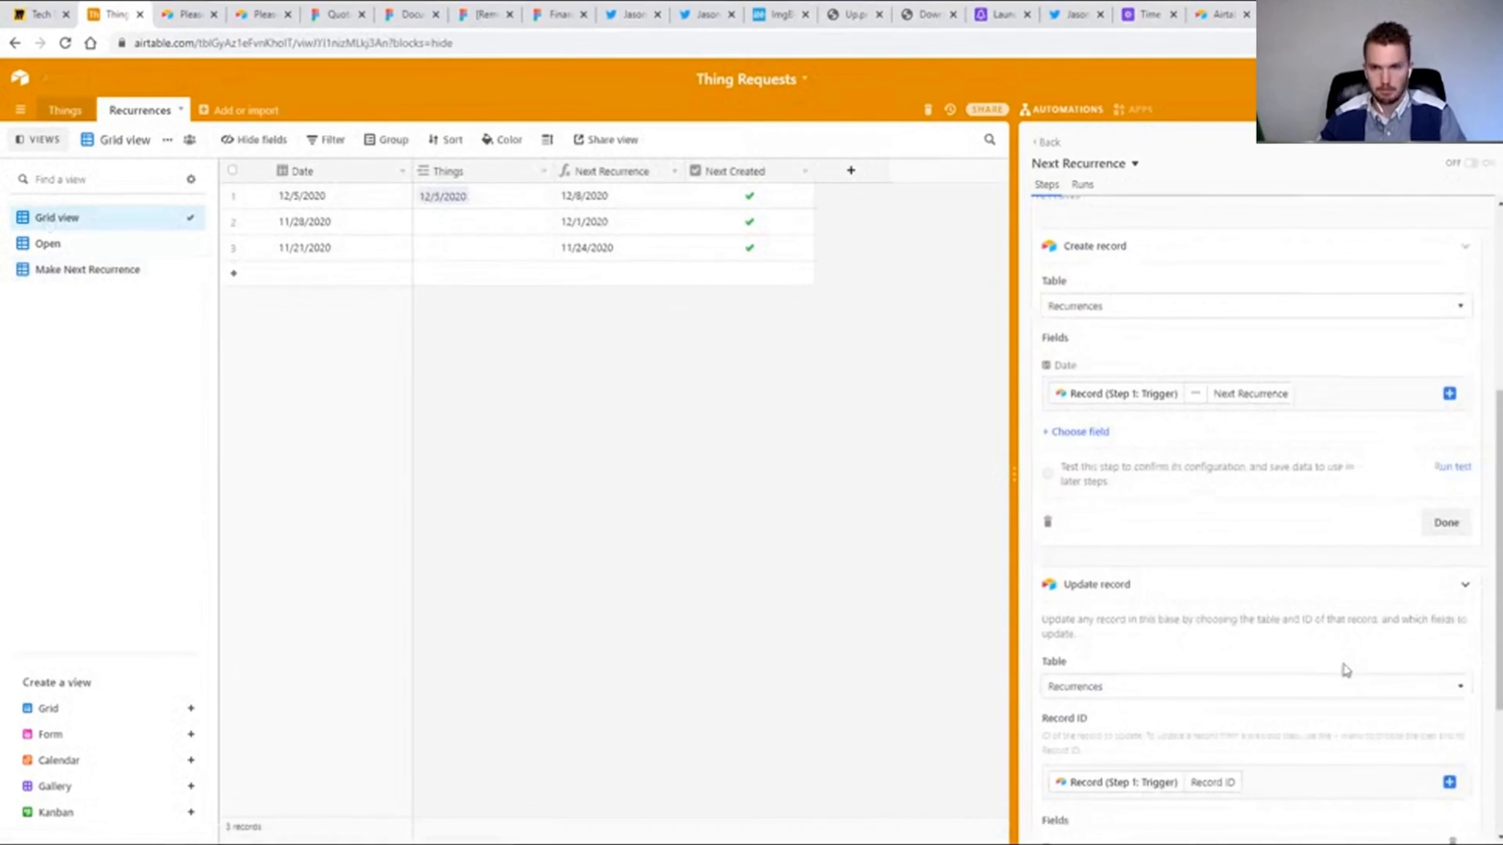
left_click(1454, 468)
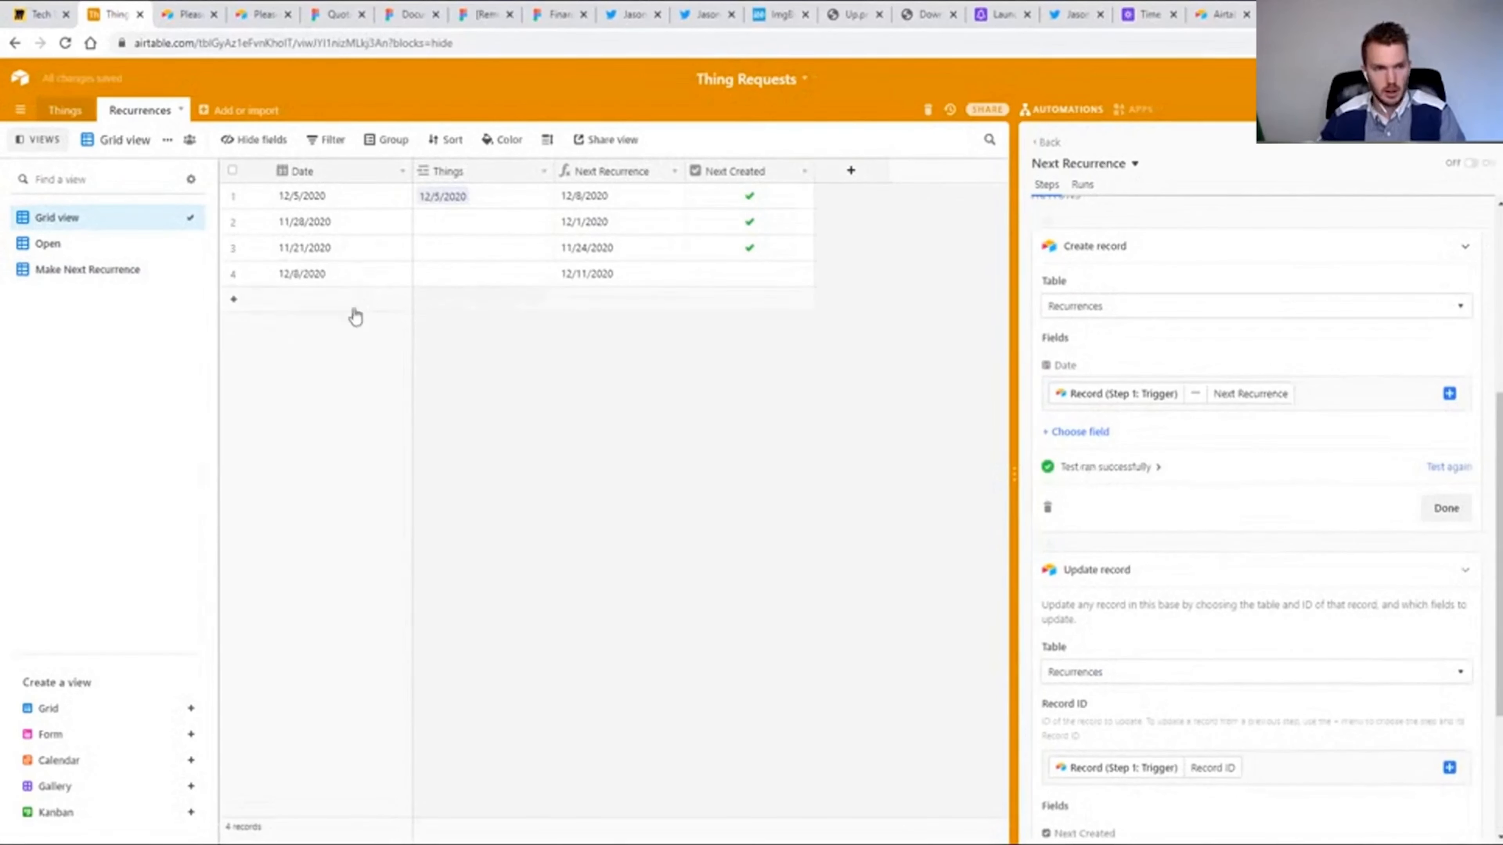
left_click(589, 200)
left_click(325, 277)
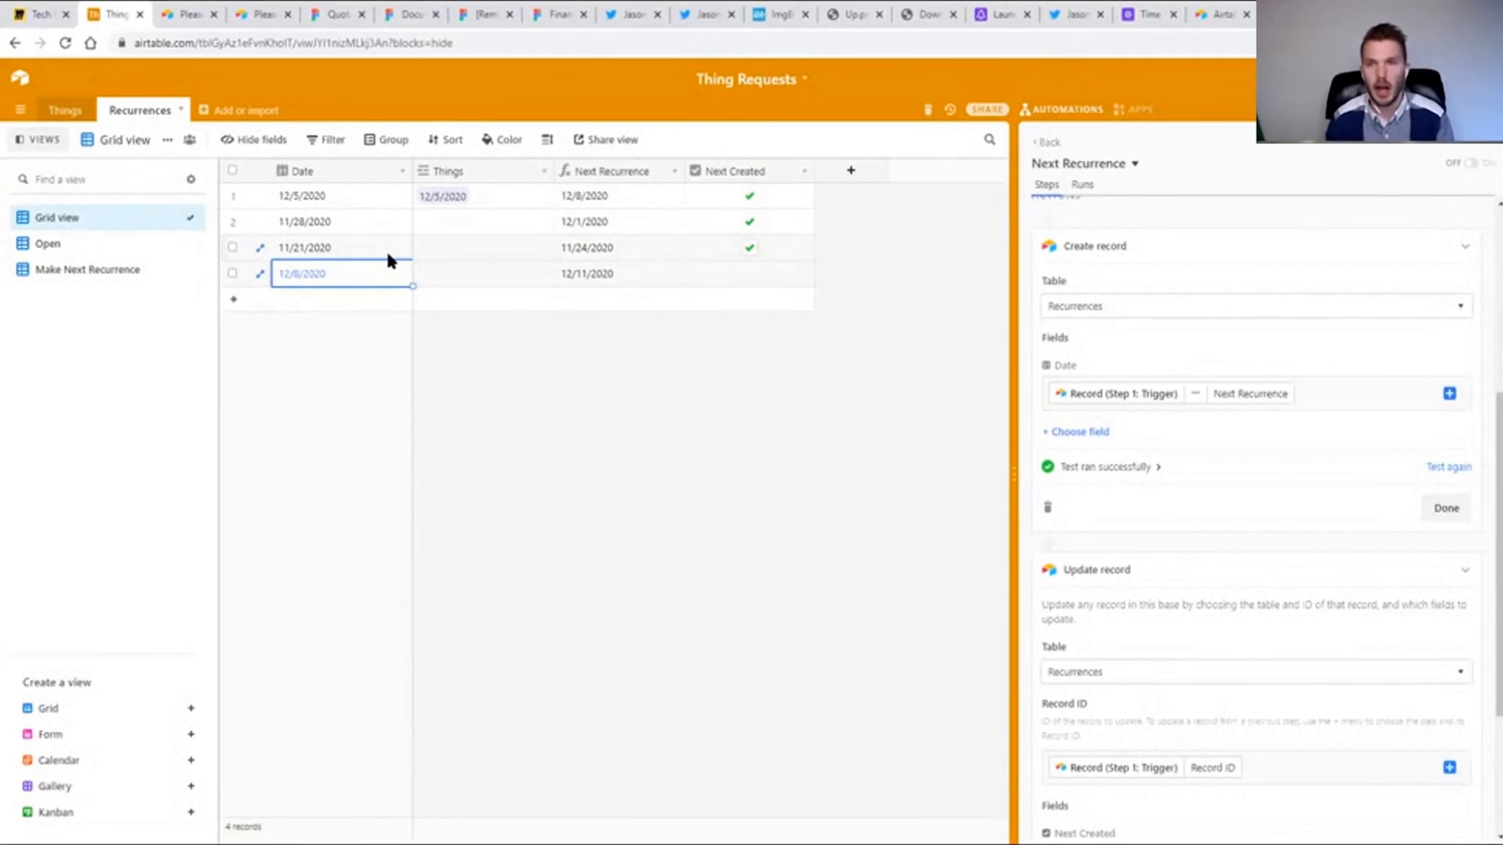
left_click(1139, 111)
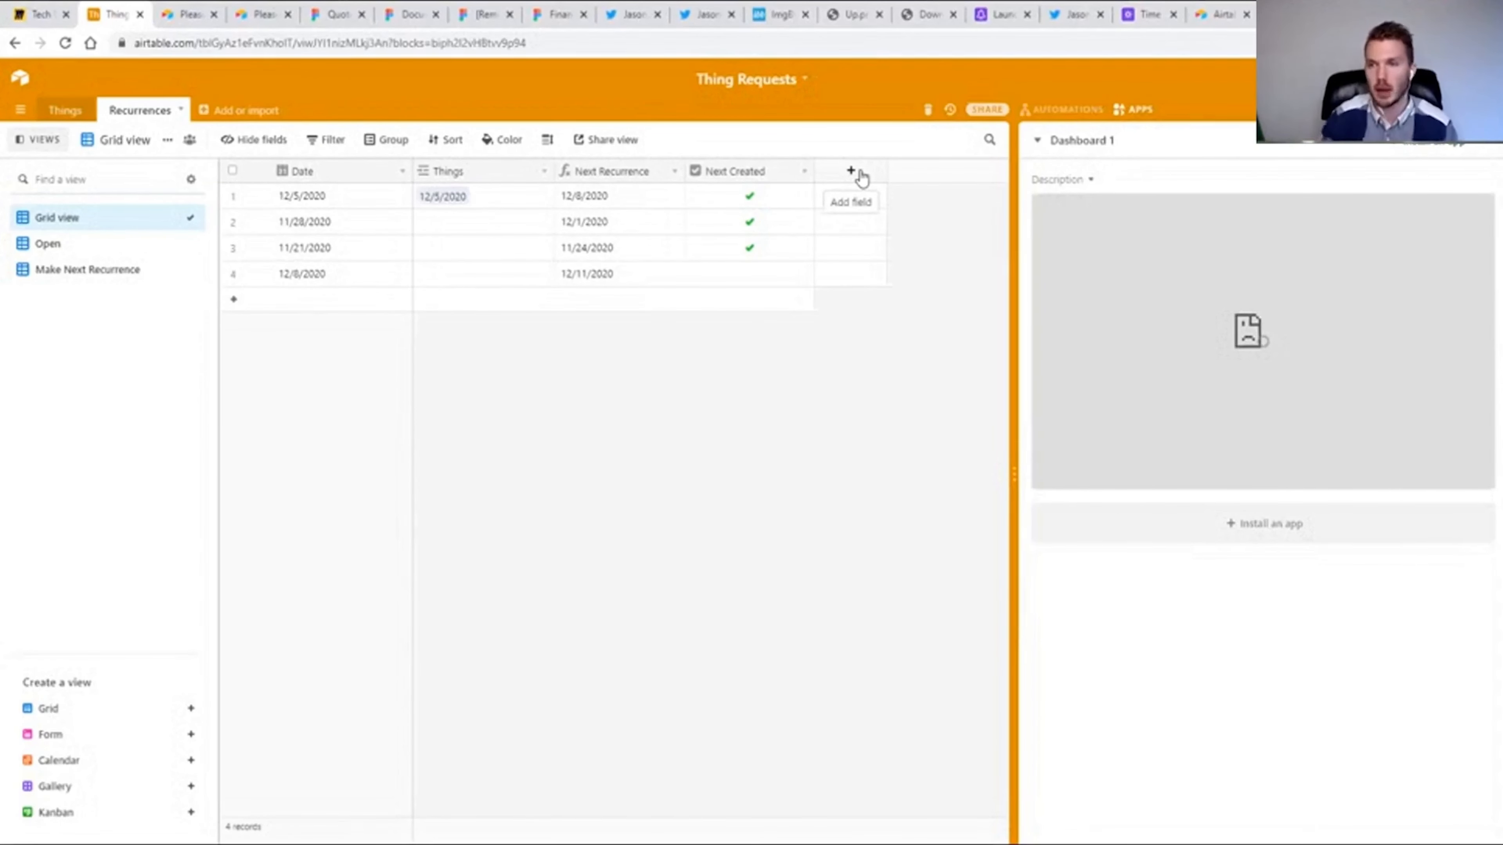
left_click(1137, 110)
left_click(1139, 110)
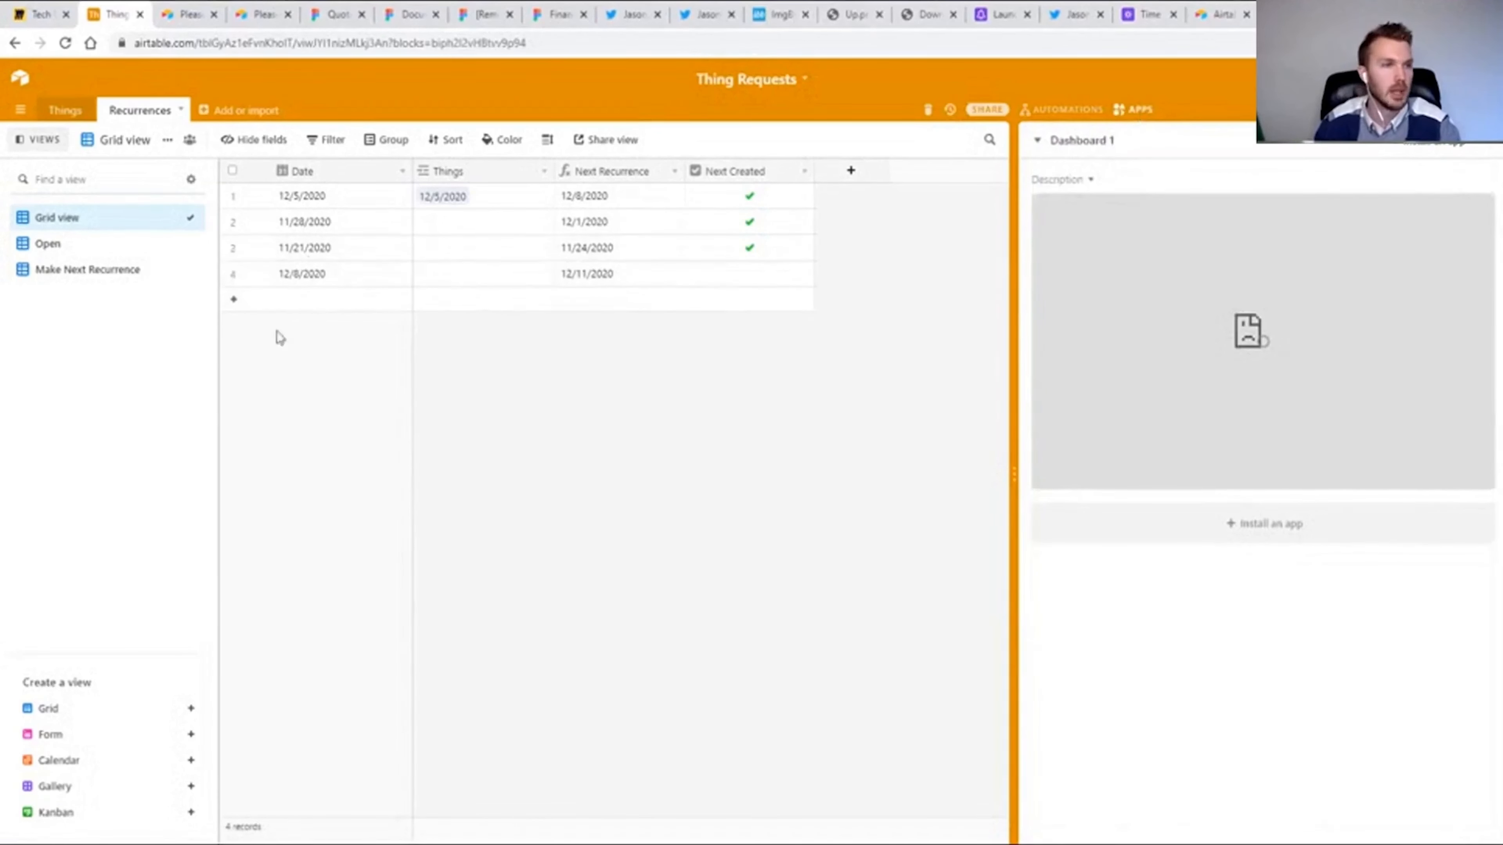
Create an empty table named Thing Removals in the base.
left_click(253, 116)
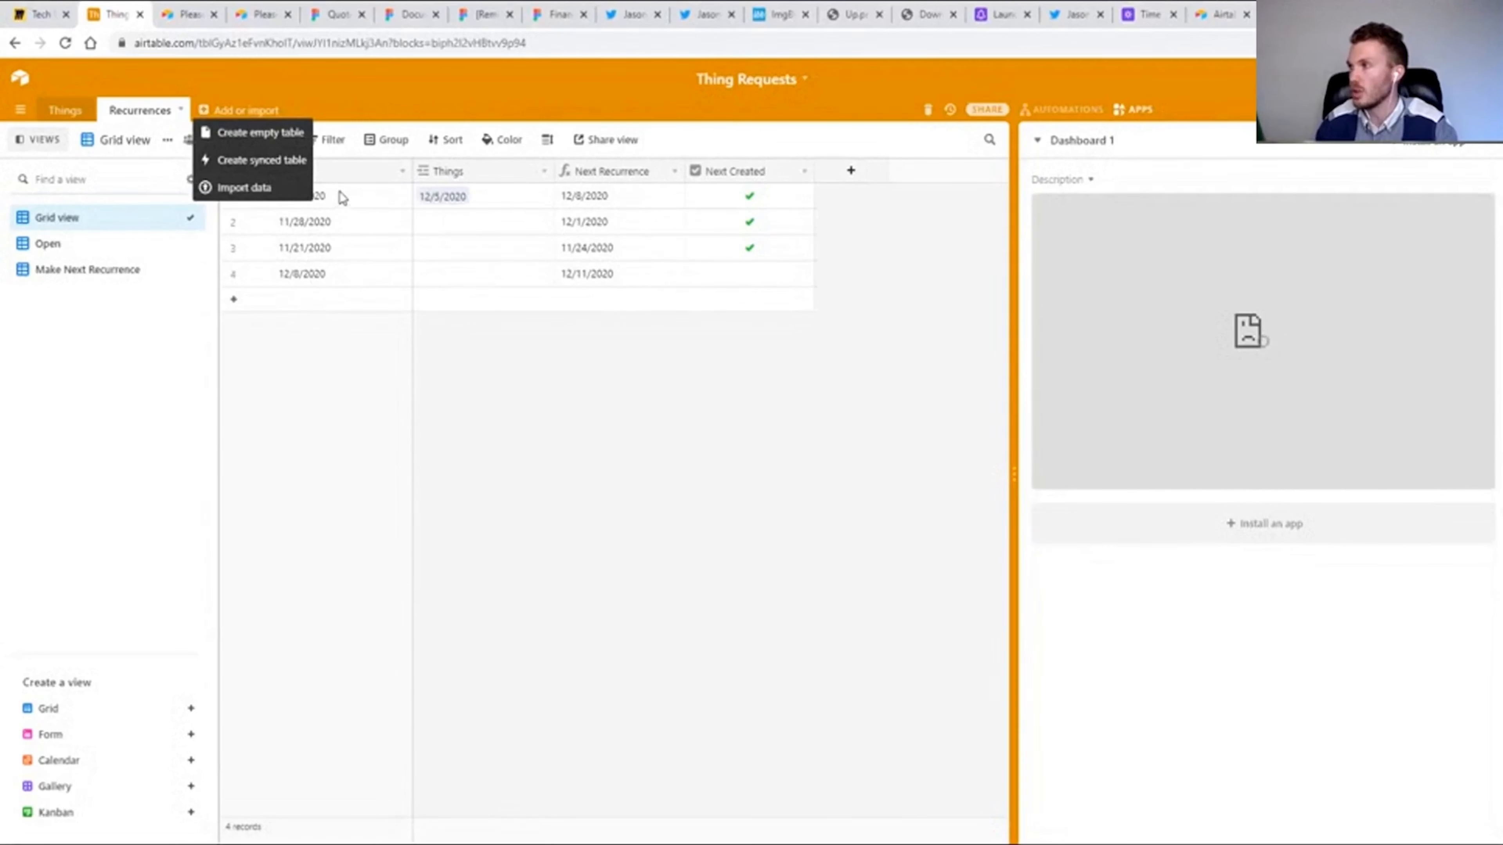
left_click(238, 134)
type("Thing Remo")
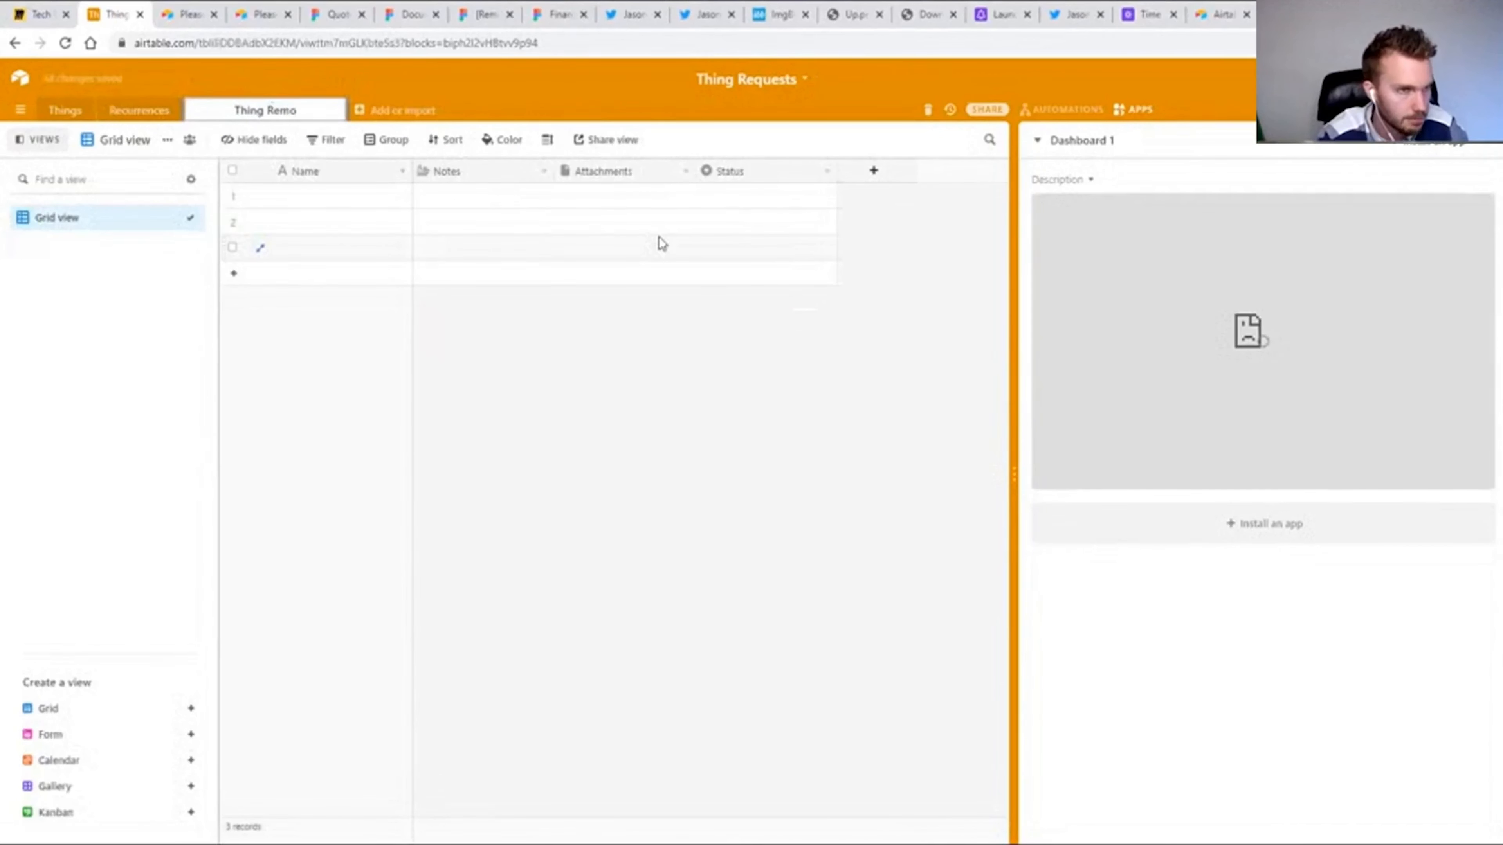
type("vals")
key("Return")
Rename the primary field of Thing Removals as ID and change its type to Autonumber.
double_click(296, 176)
type("ID")
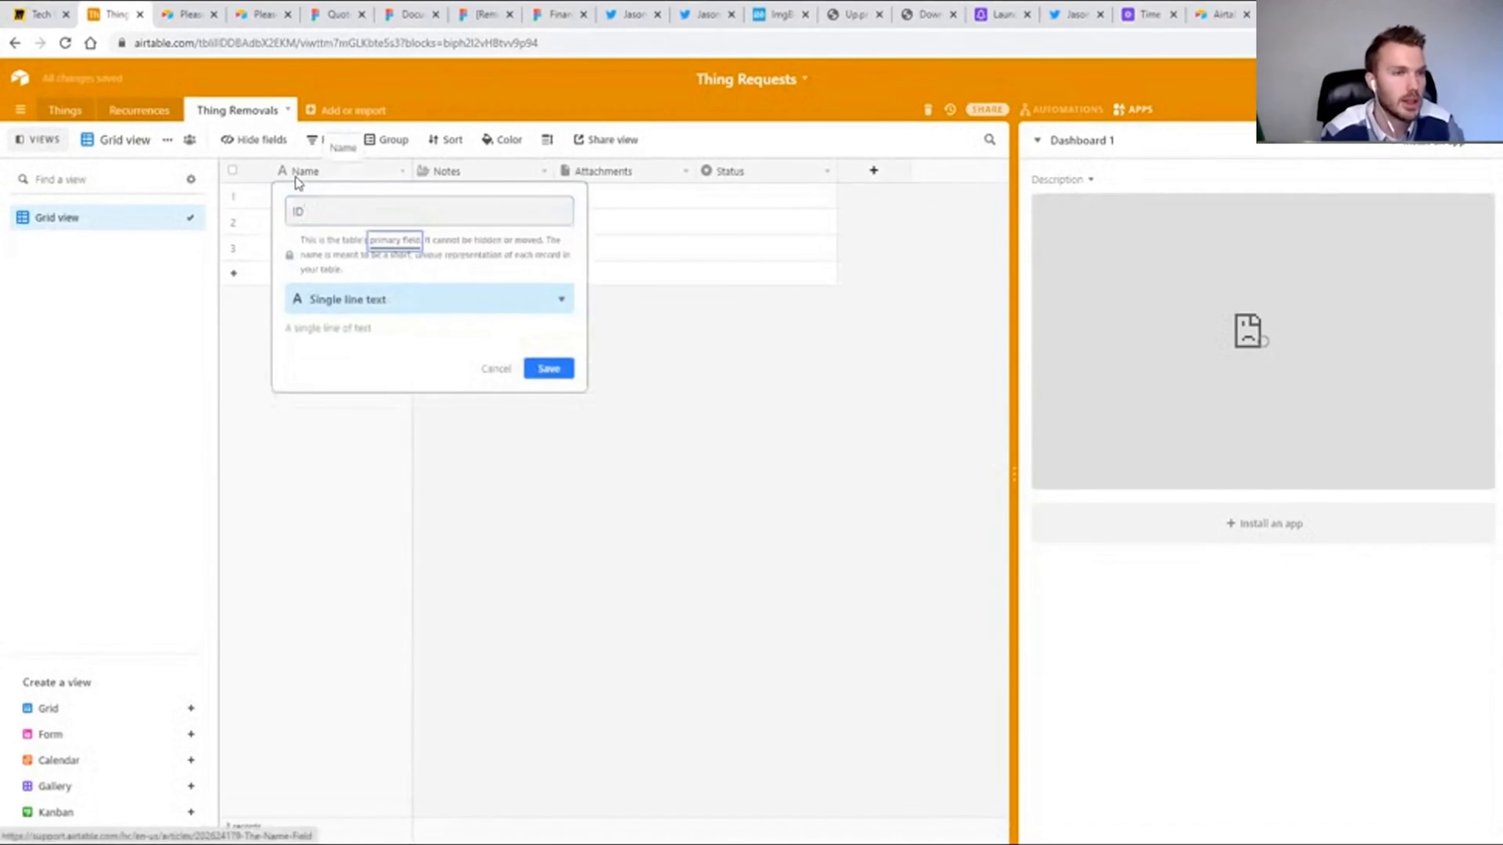
key("Tab")
type("au")
key("Return")
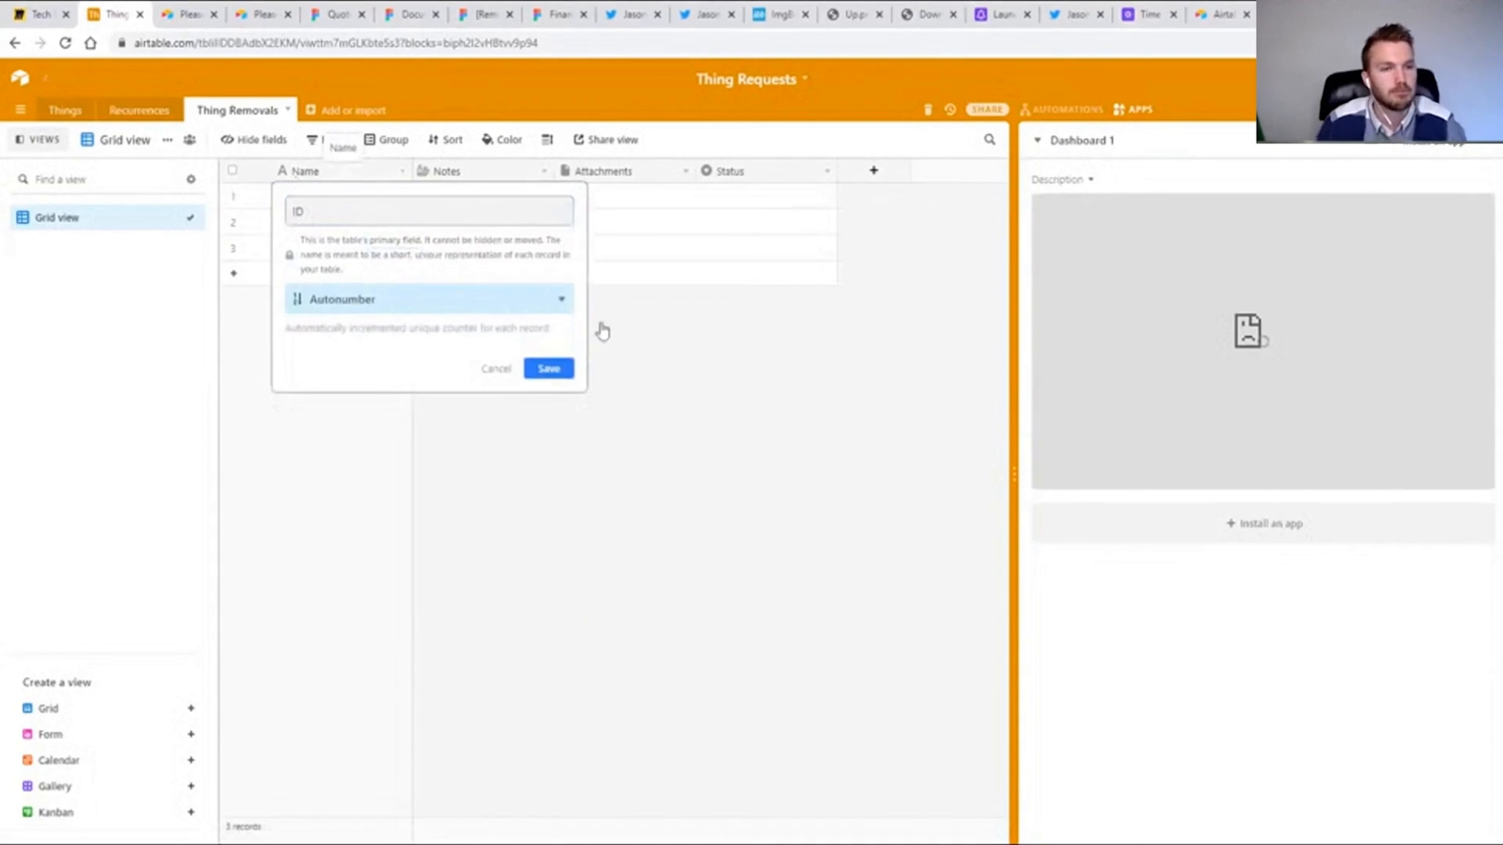
left_click(547, 370)
Change the Notes field to a link to the Things table.
double_click(461, 171)
left_click(500, 252)
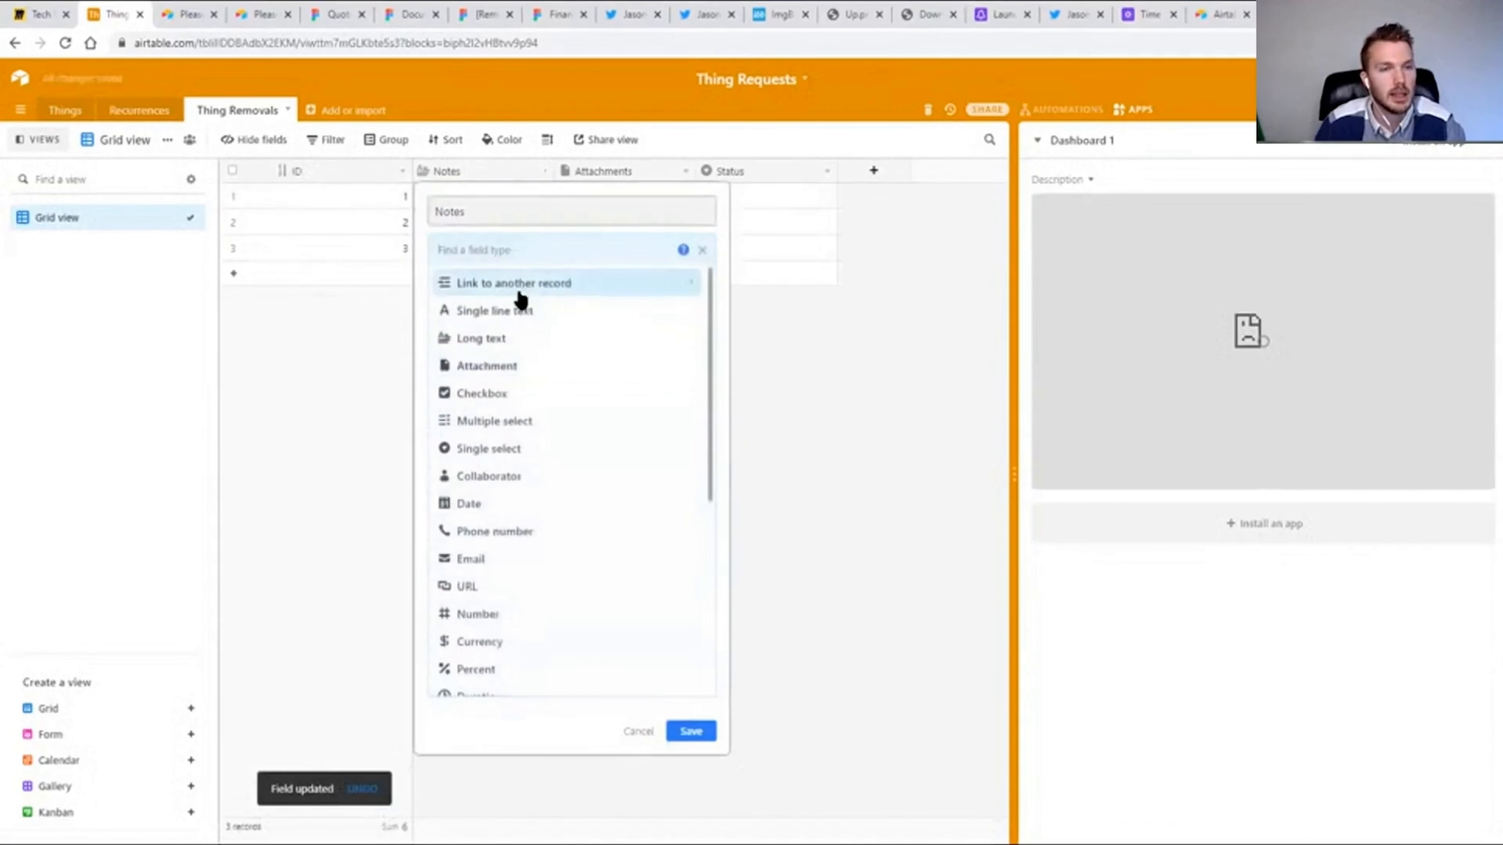
left_click(522, 290)
left_click(463, 287)
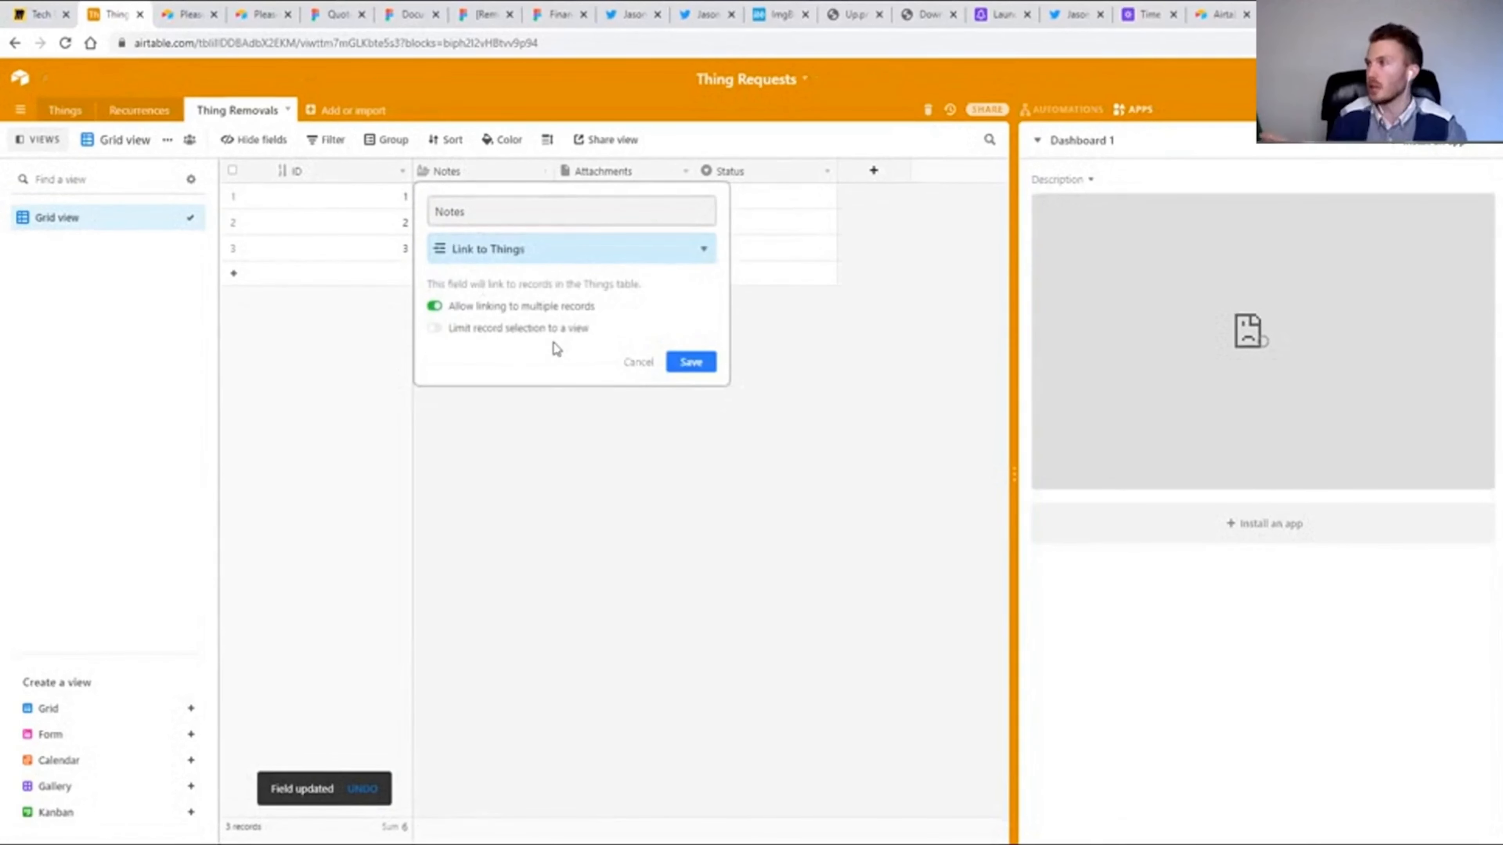
left_click(689, 372)
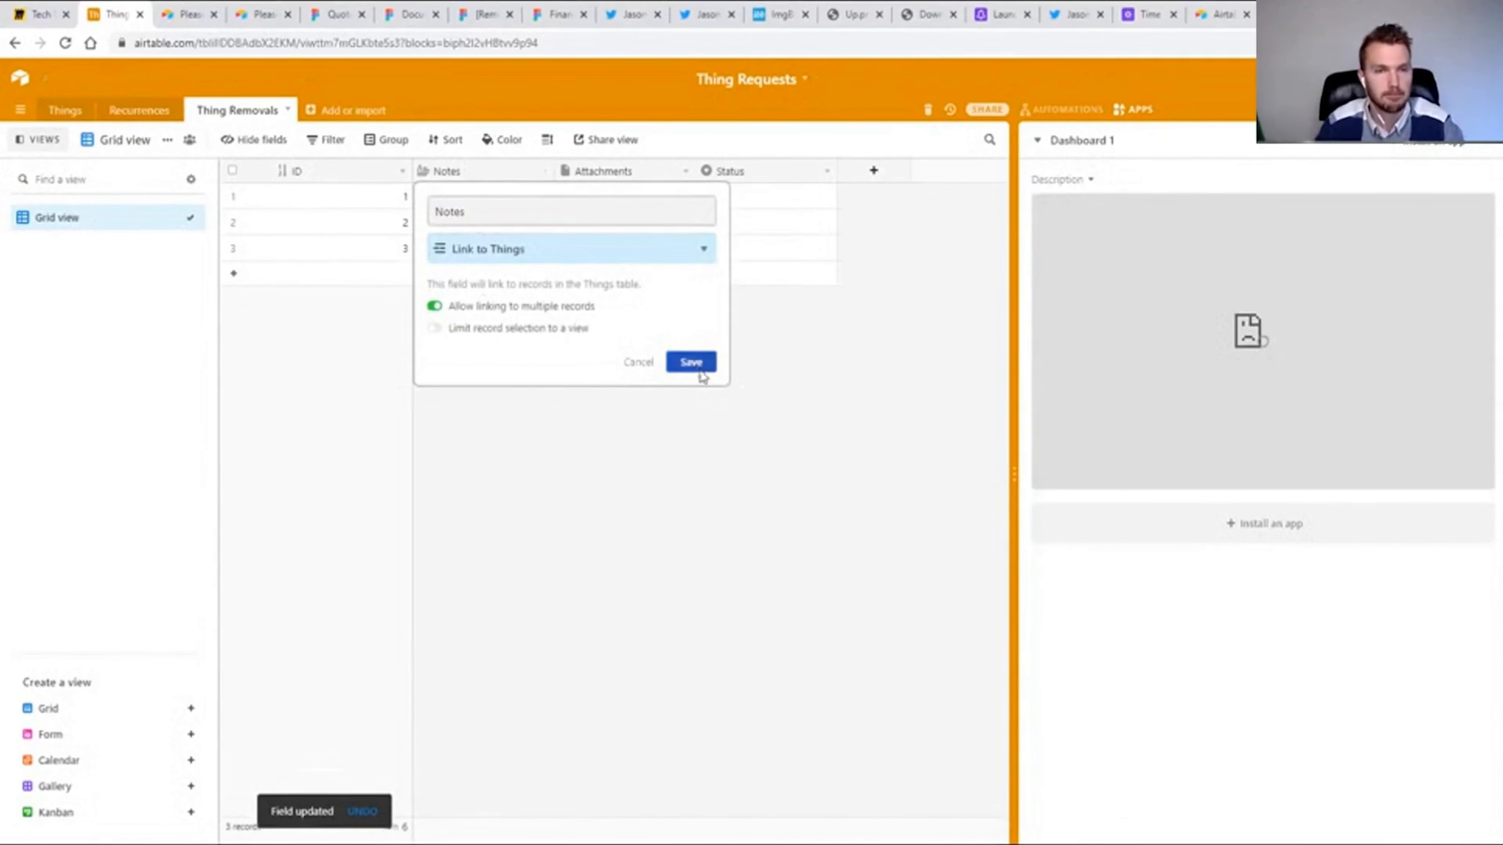
Delete the Attachments and Status fields from the Thing Removals table.
right_click(626, 167)
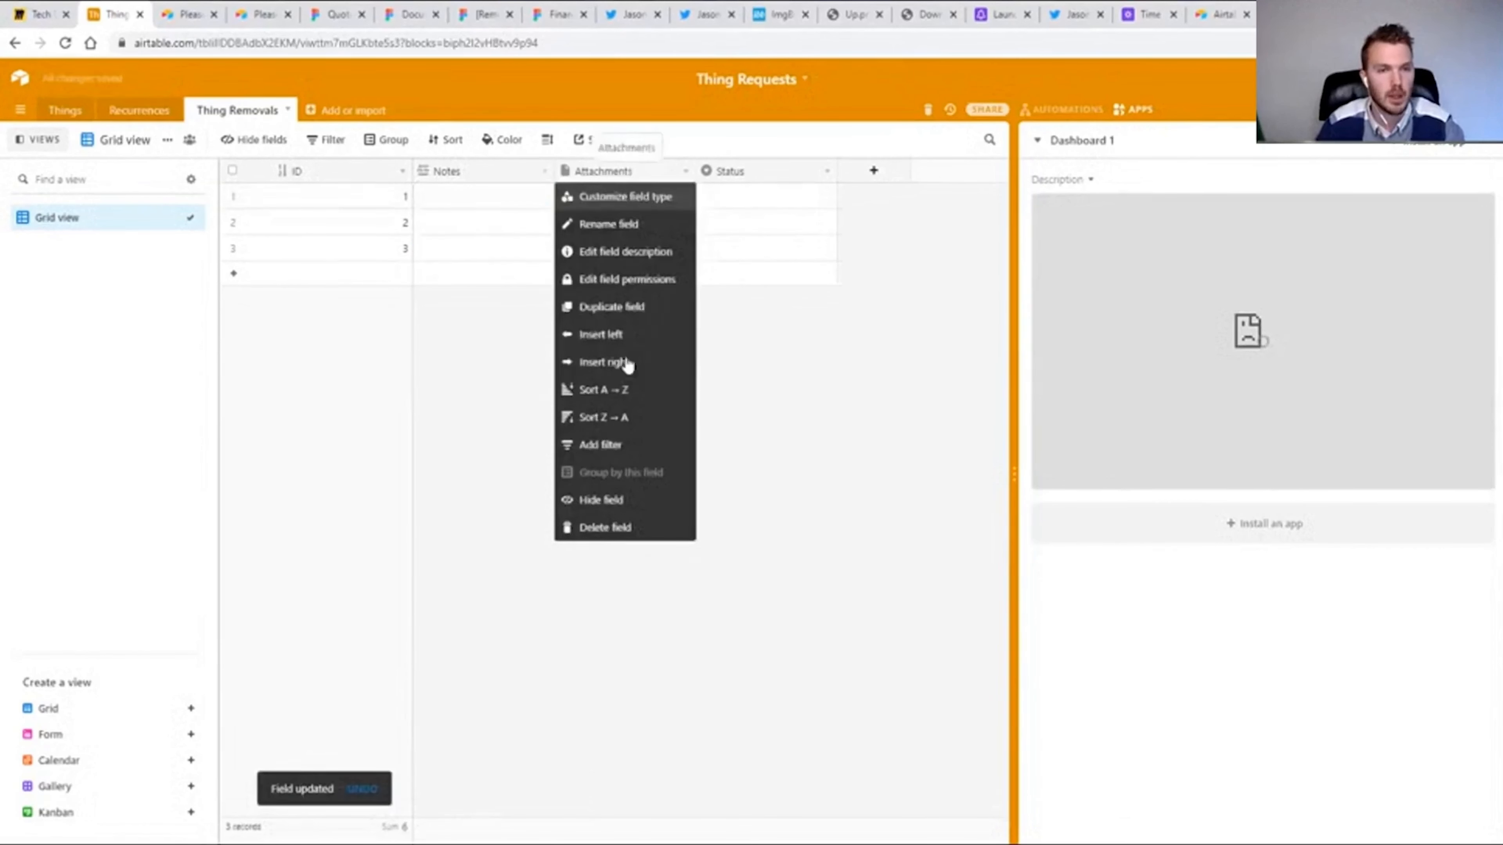
left_click(603, 528)
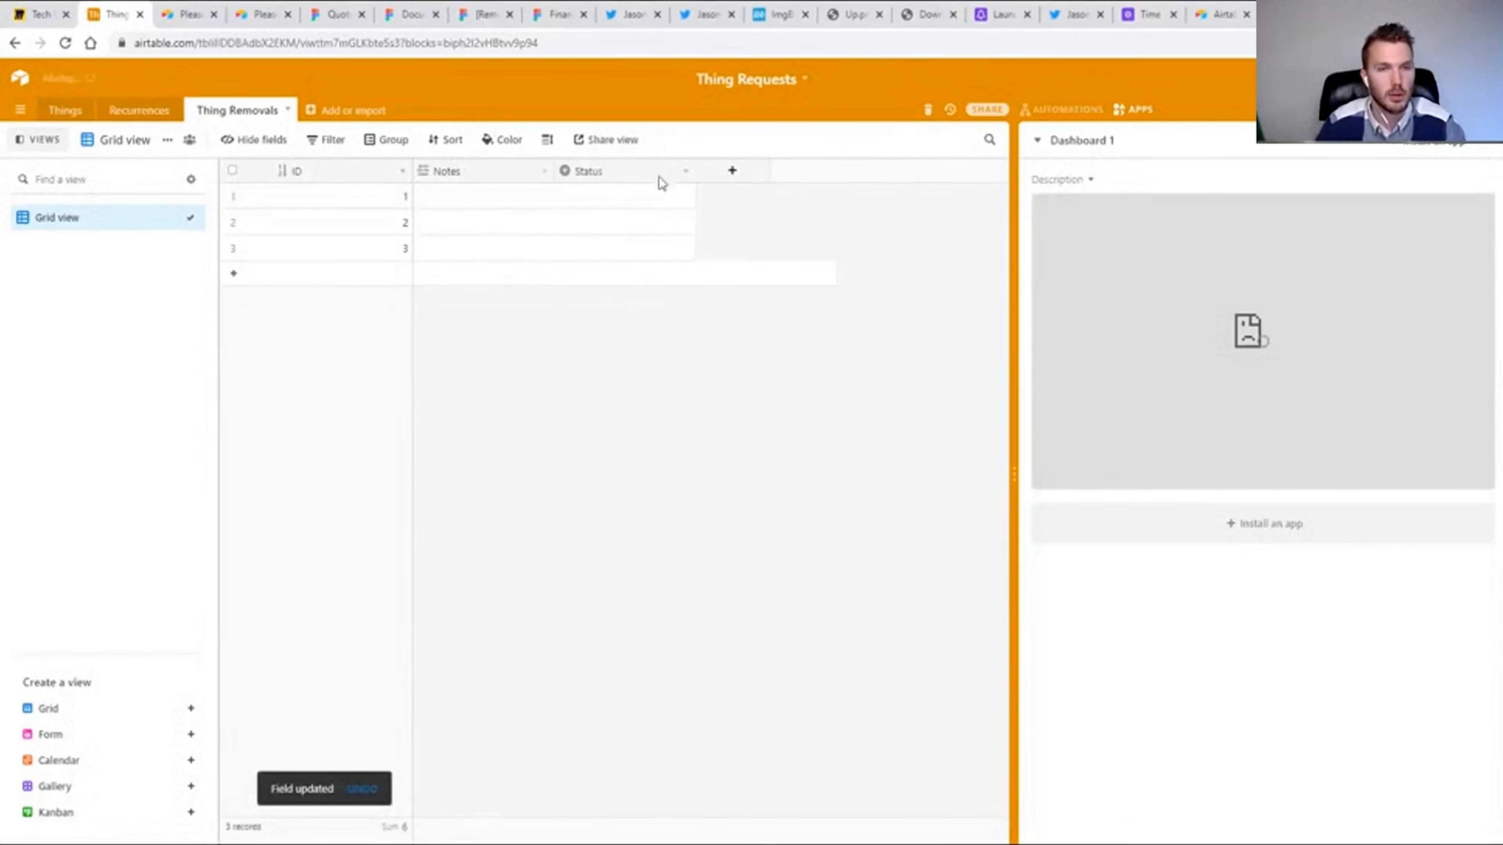
right_click(613, 167)
left_click(604, 529)
Delete the three blank records from the Thing Removals table.
left_click(232, 195)
left_click(232, 248, "shift")
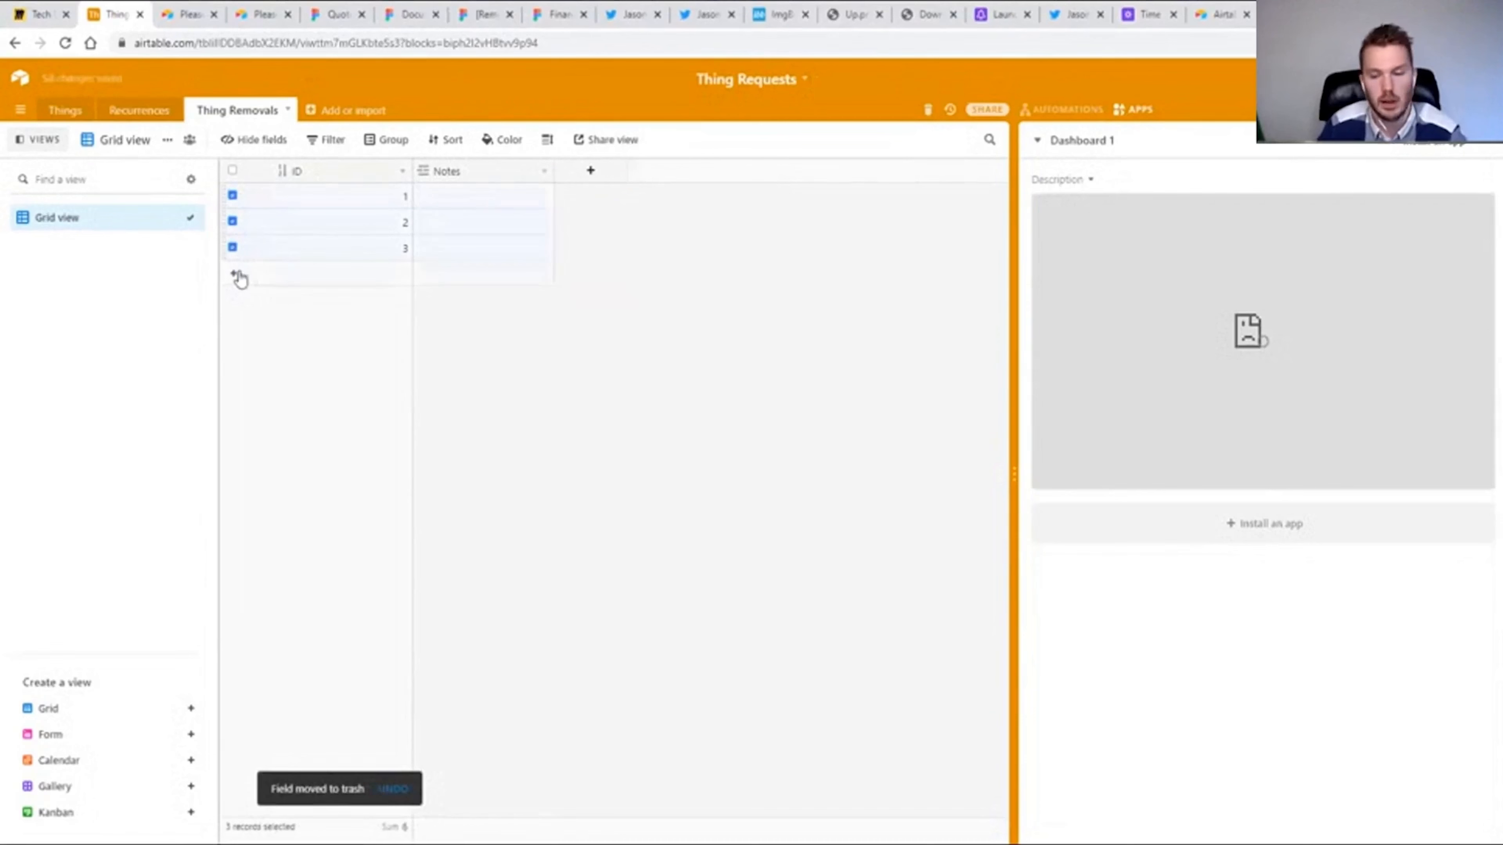
key("Delete")
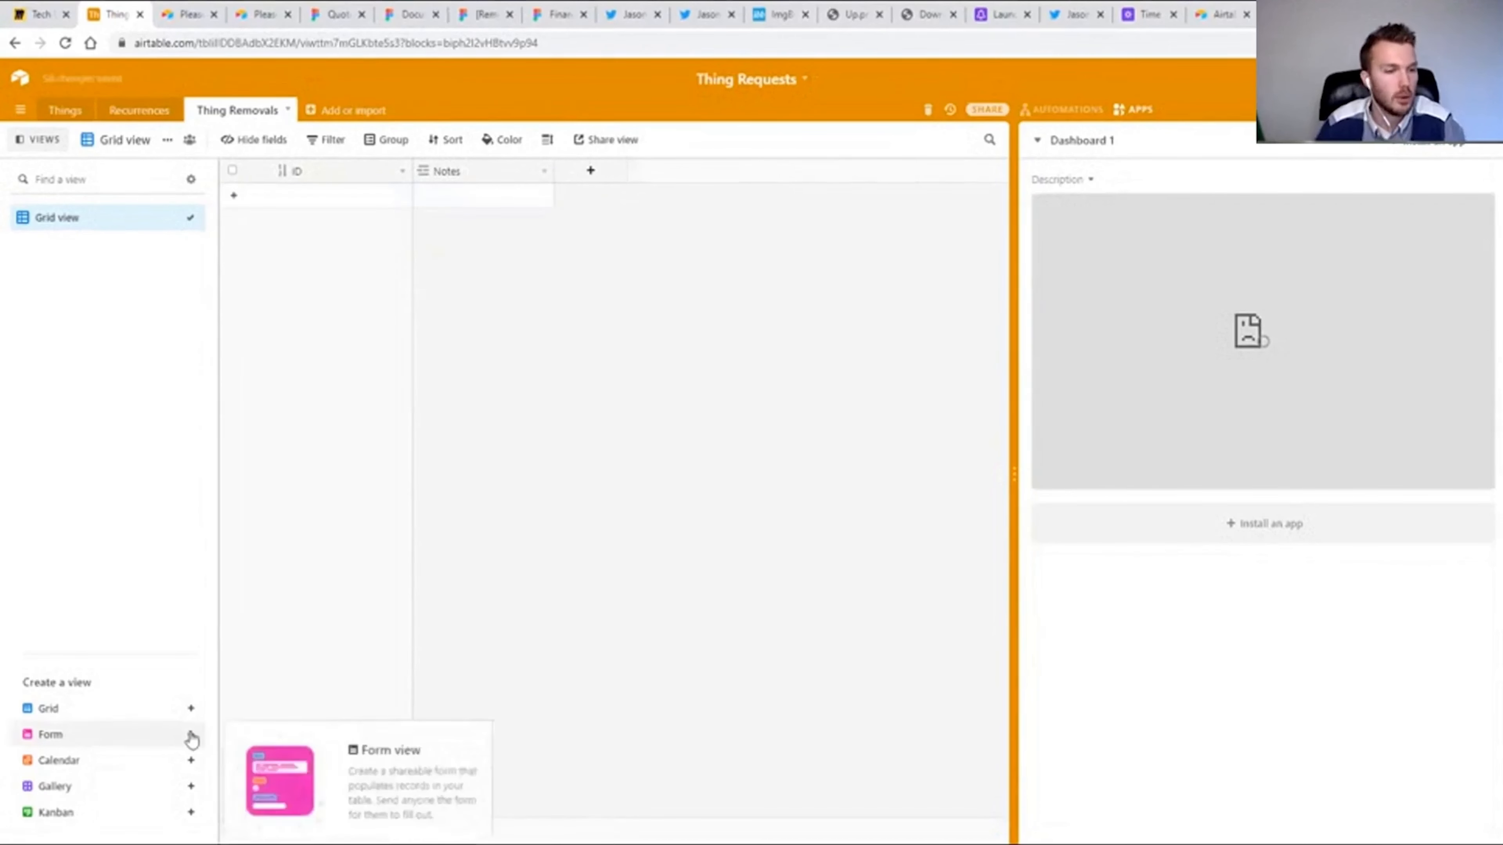
Create a form view titled "Remove a Thing!" for Thing Removals and make its Notes field required.
left_click(191, 735)
left_click(637, 367)
type("Remove a Thing!")
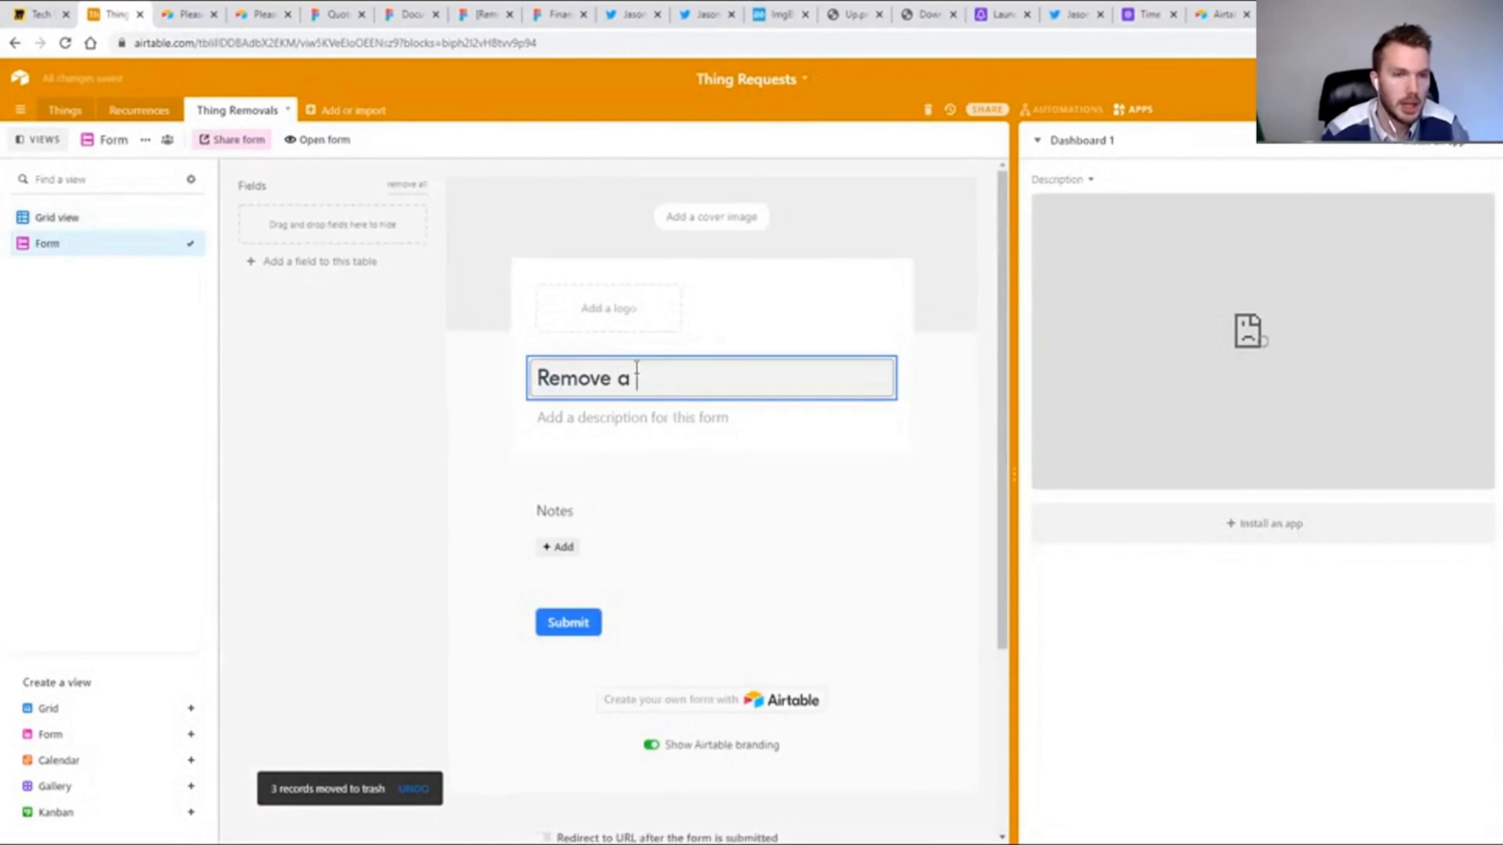
left_click(849, 513)
left_click(870, 511)
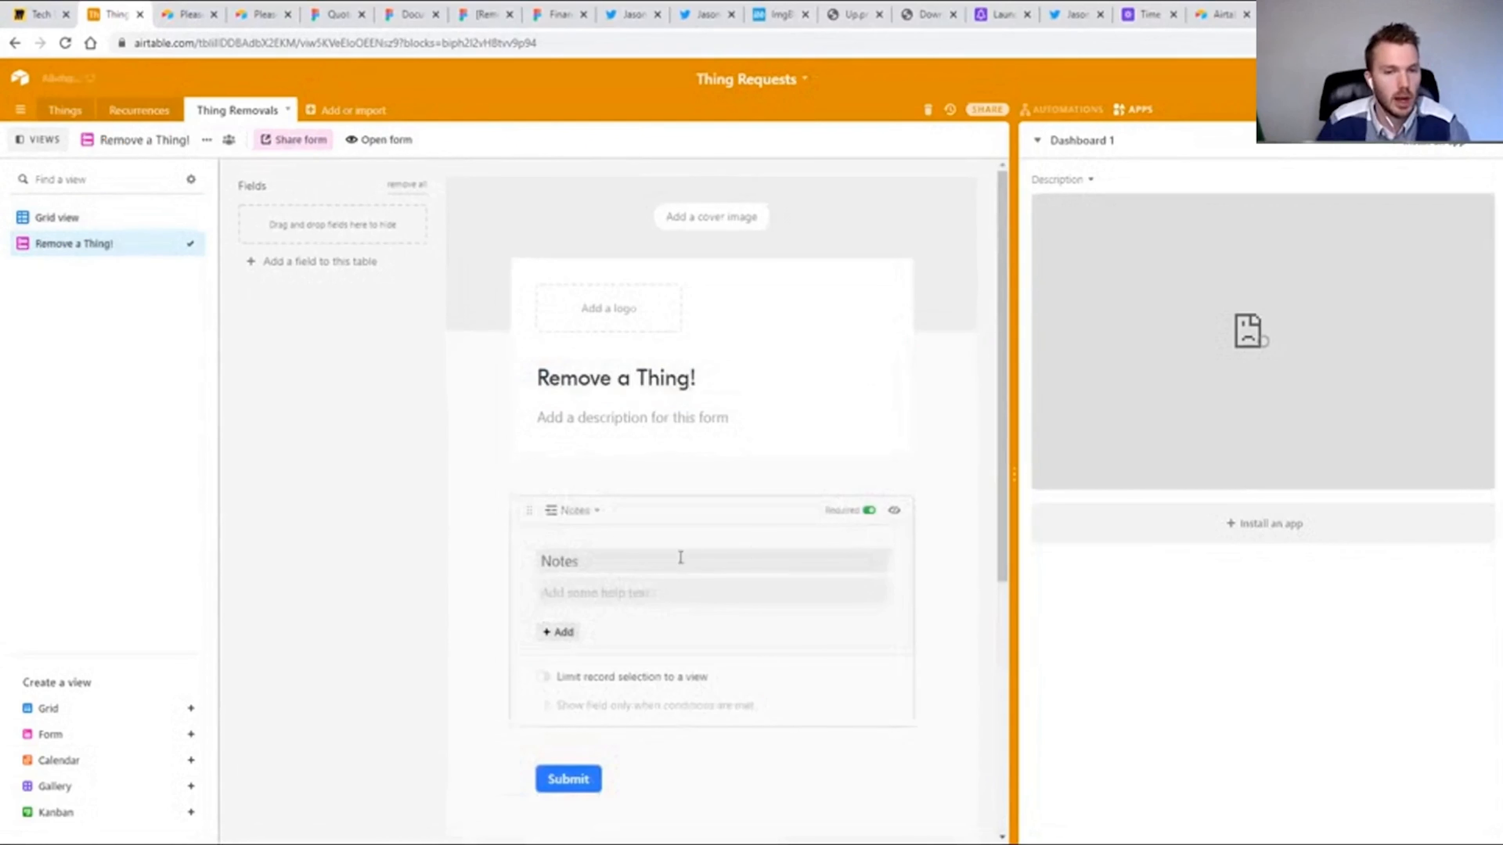
Rename the Notes link field as Thing in the Thing Removals grid.
left_click(54, 219)
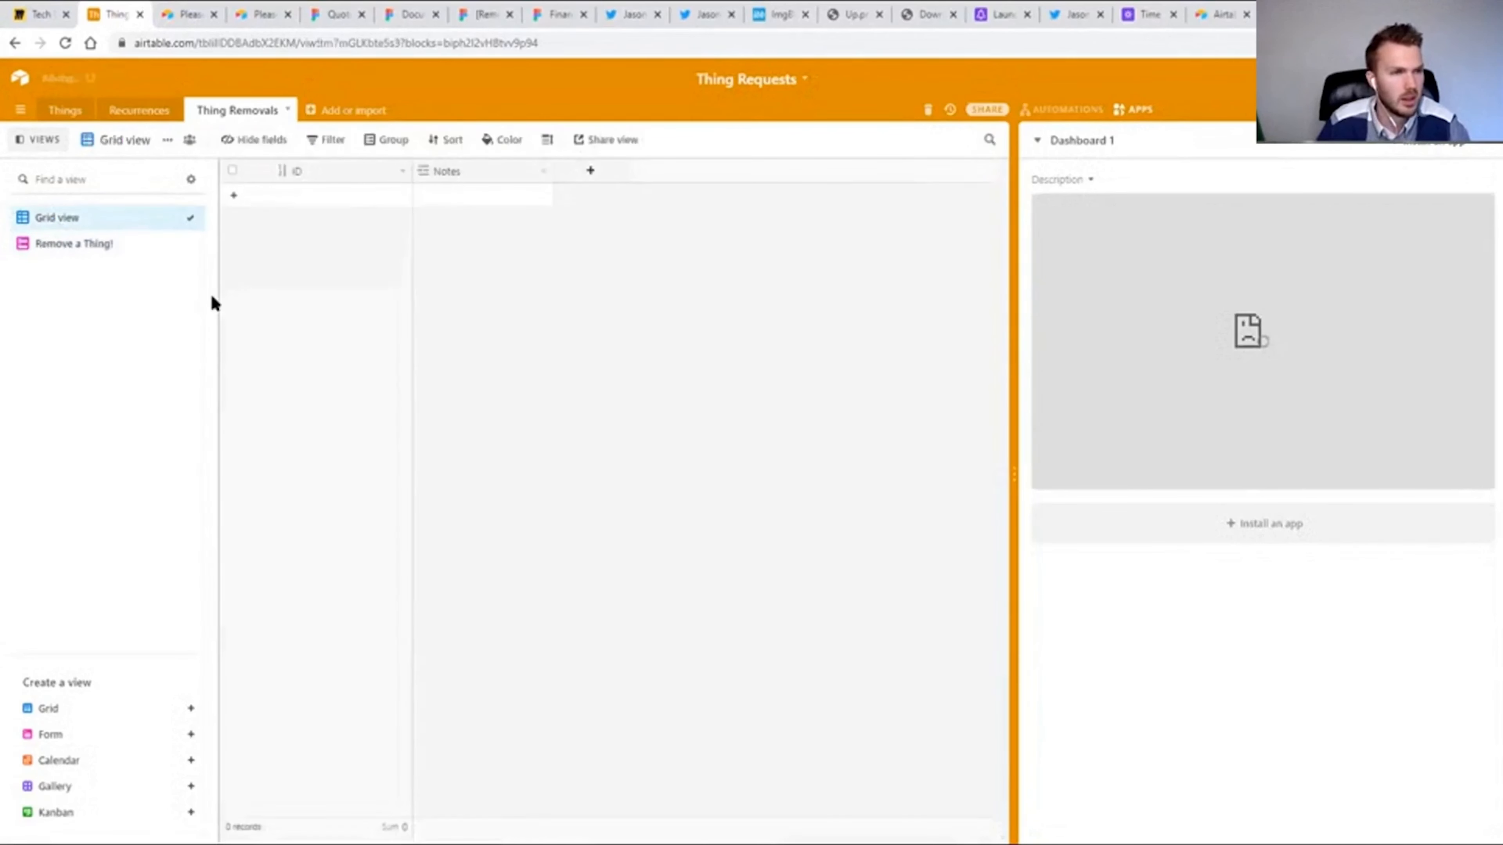
double_click(446, 173)
type("Thing")
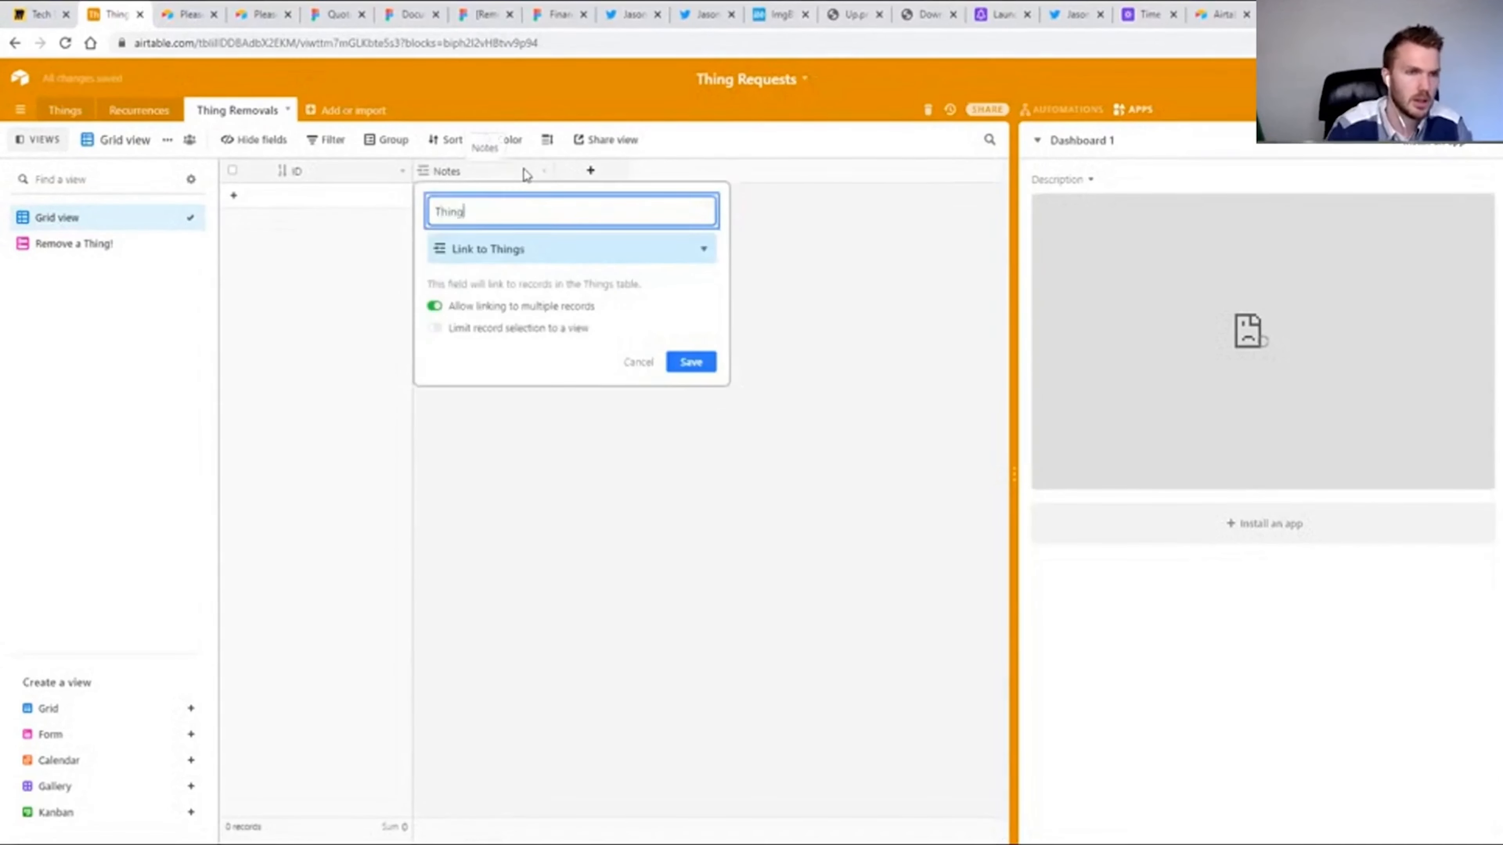
key("Return")
Open the live Remove a Thing! form and submit it with the thing 12/5/2020.
left_click(70, 247)
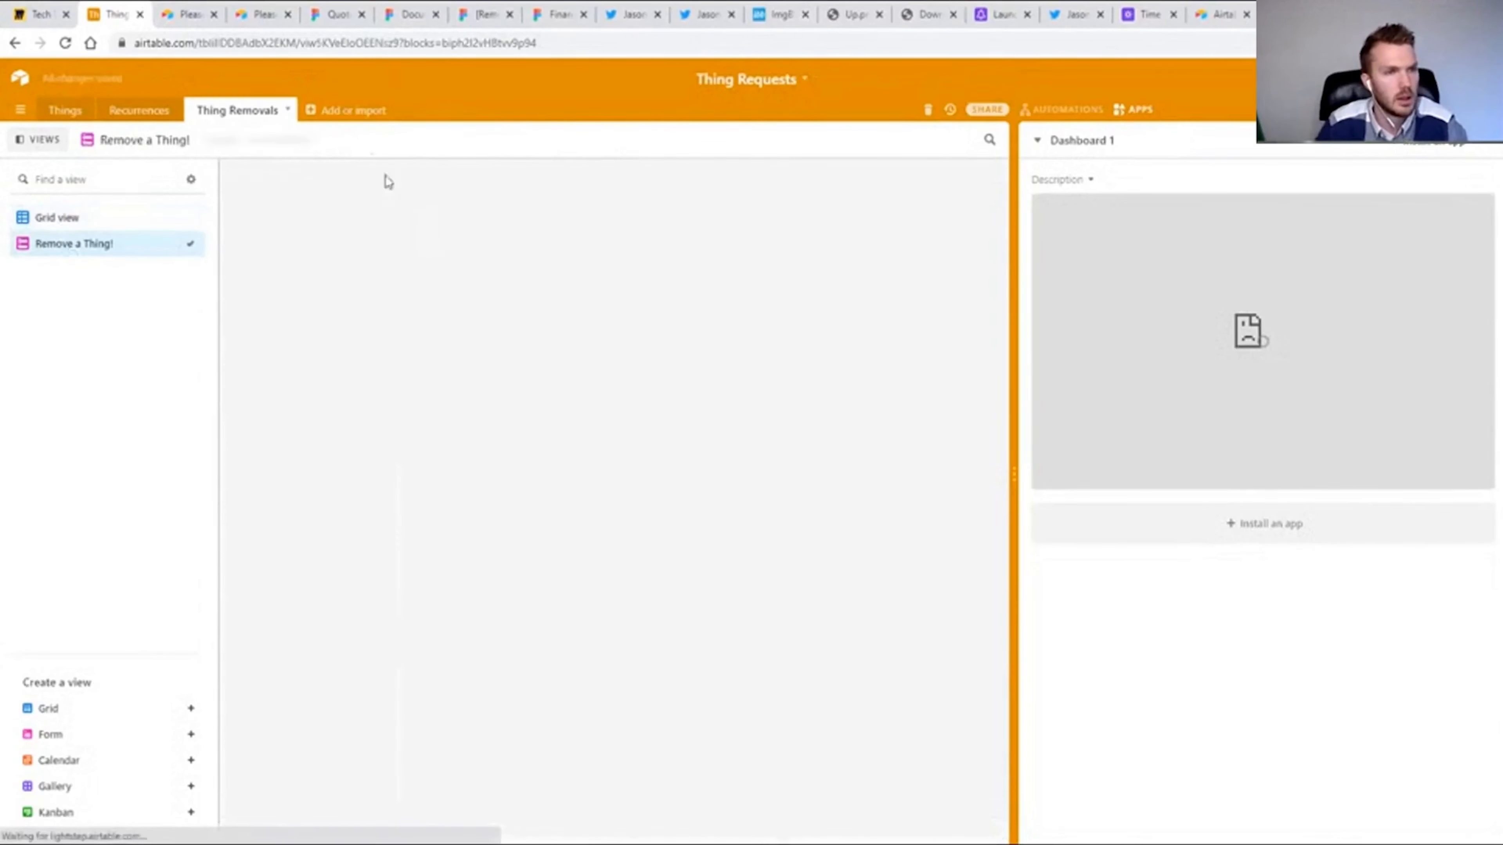
left_click(373, 145)
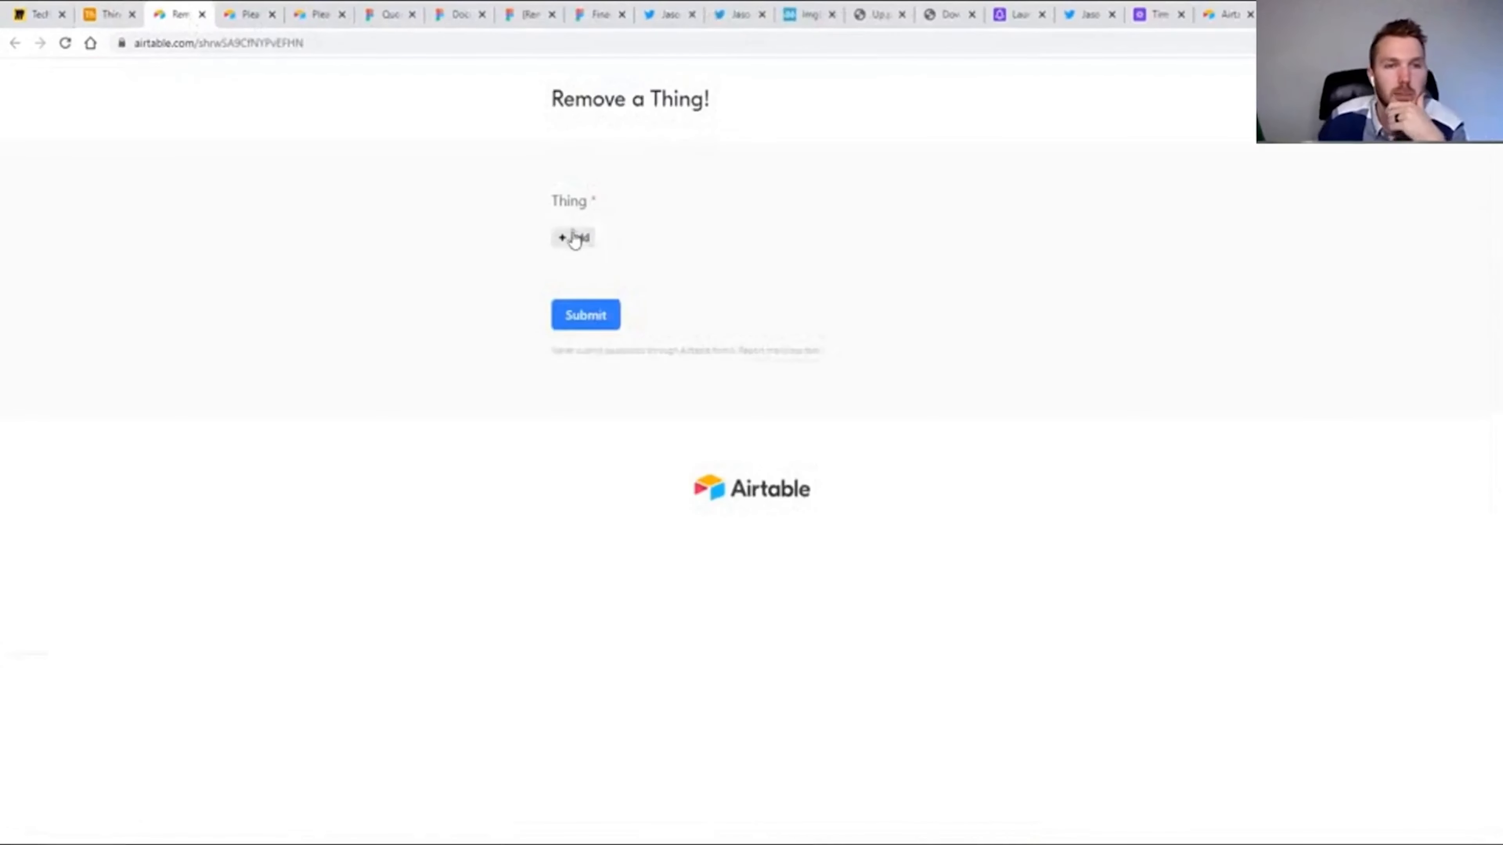
left_click(572, 237)
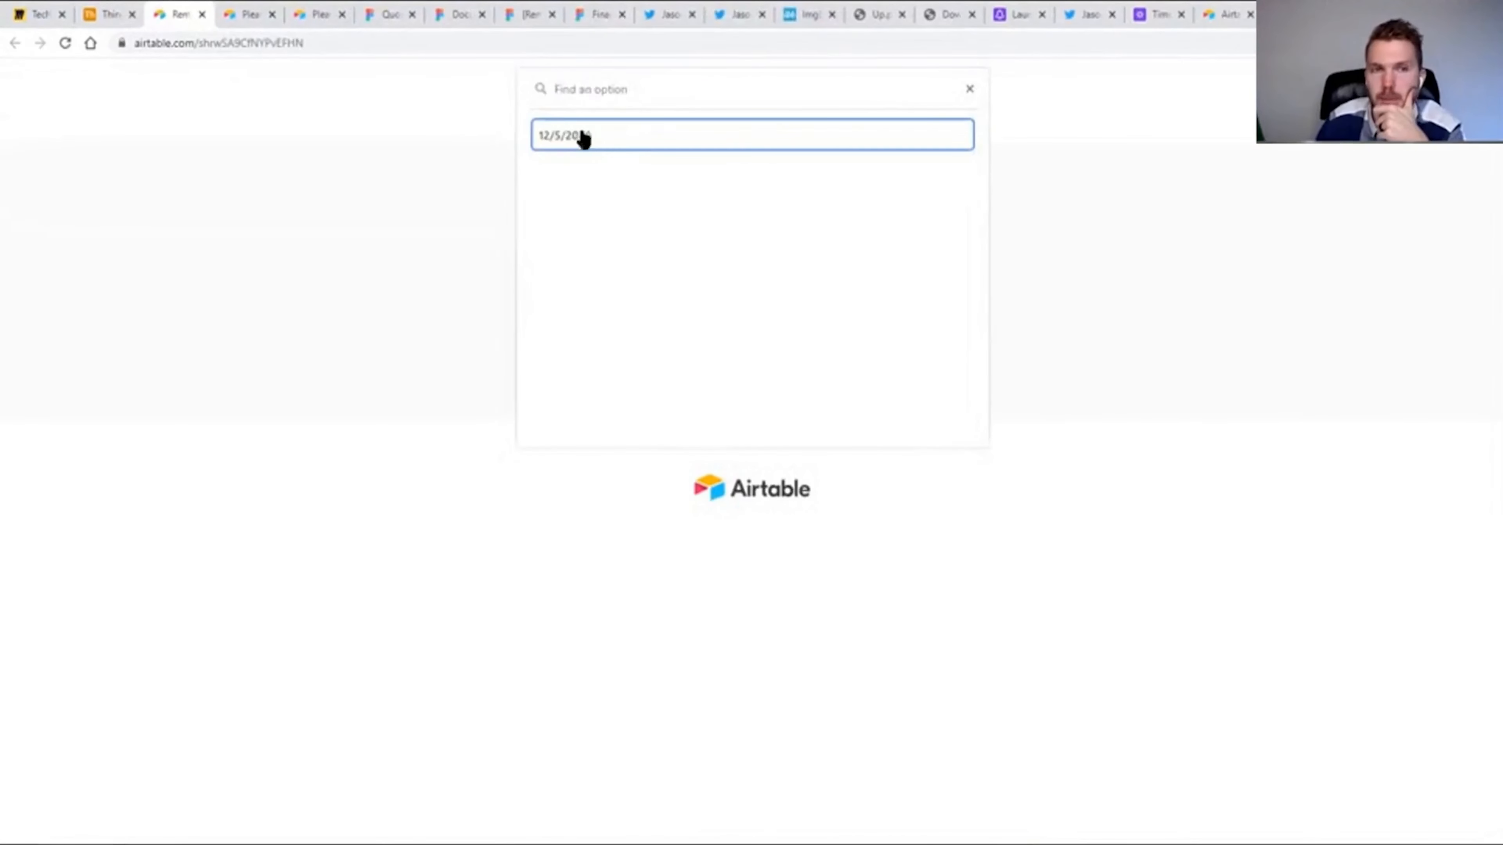
left_click(591, 136)
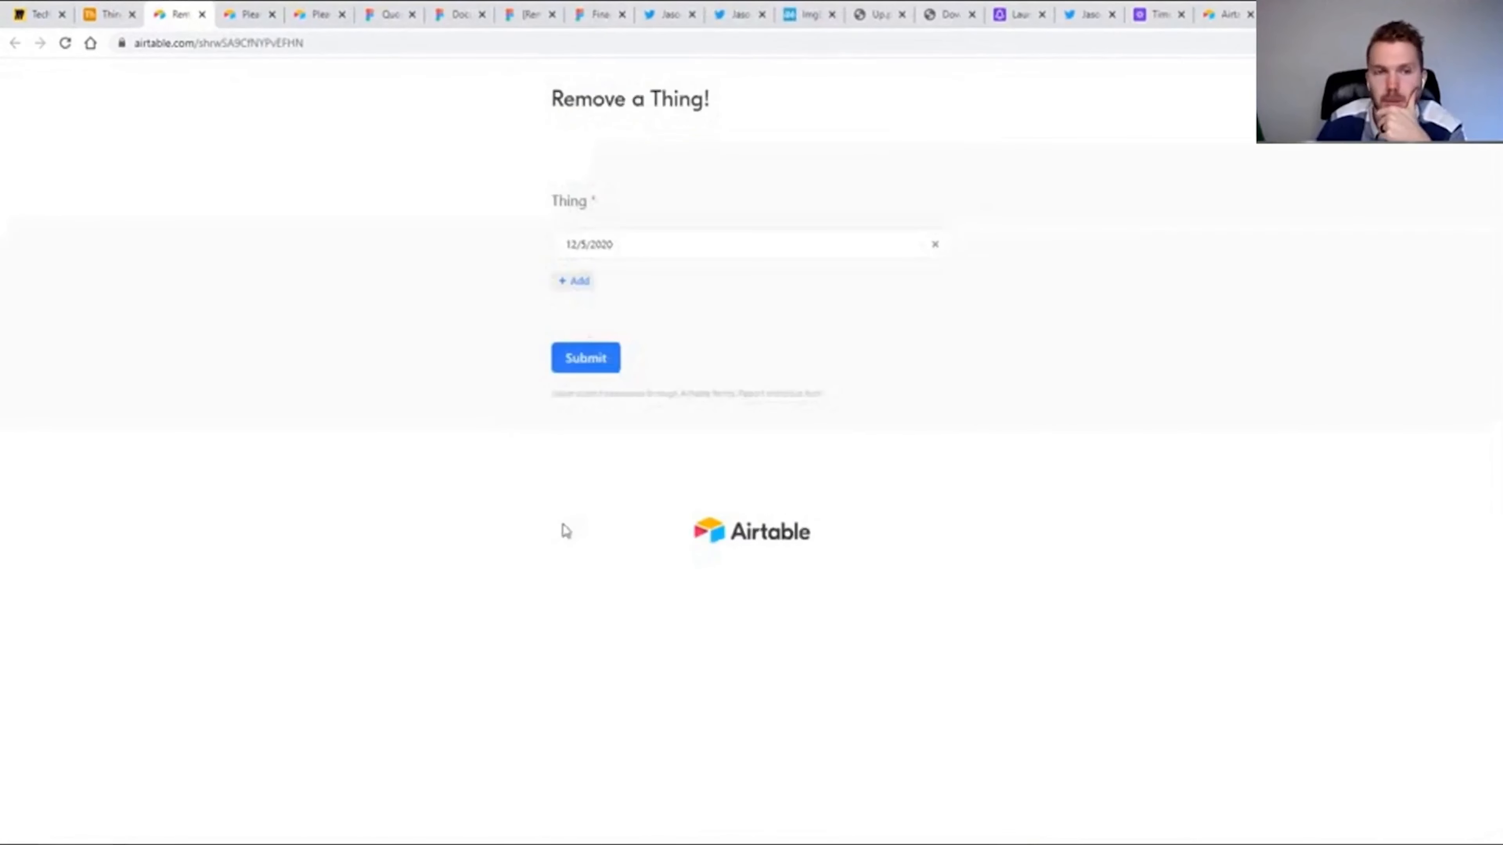
left_click(588, 366)
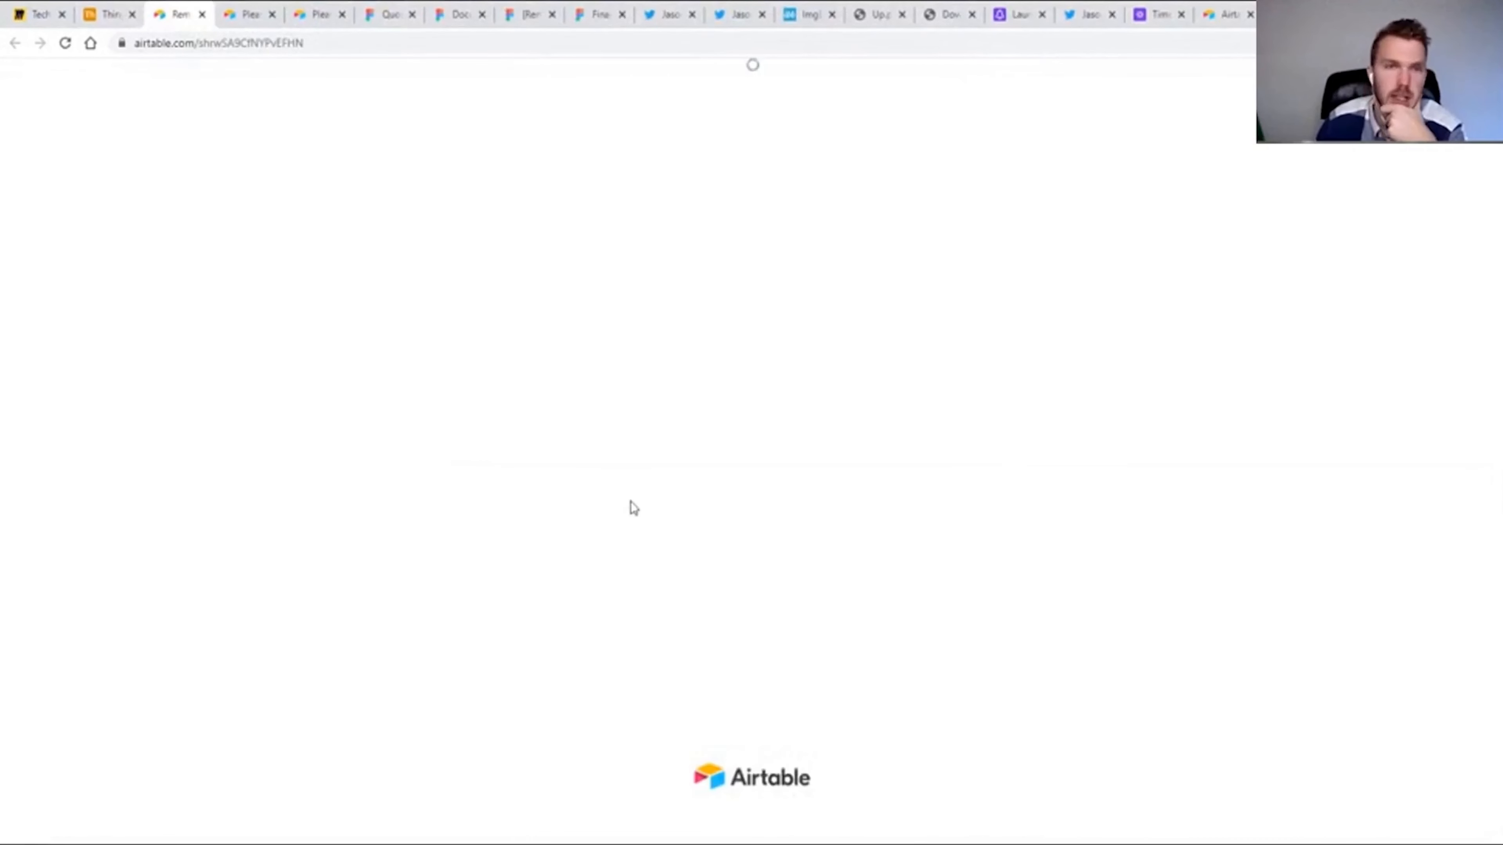
Return to the base to check the submitted removal record, reopen the automation and view the Things table.
left_click(121, 16)
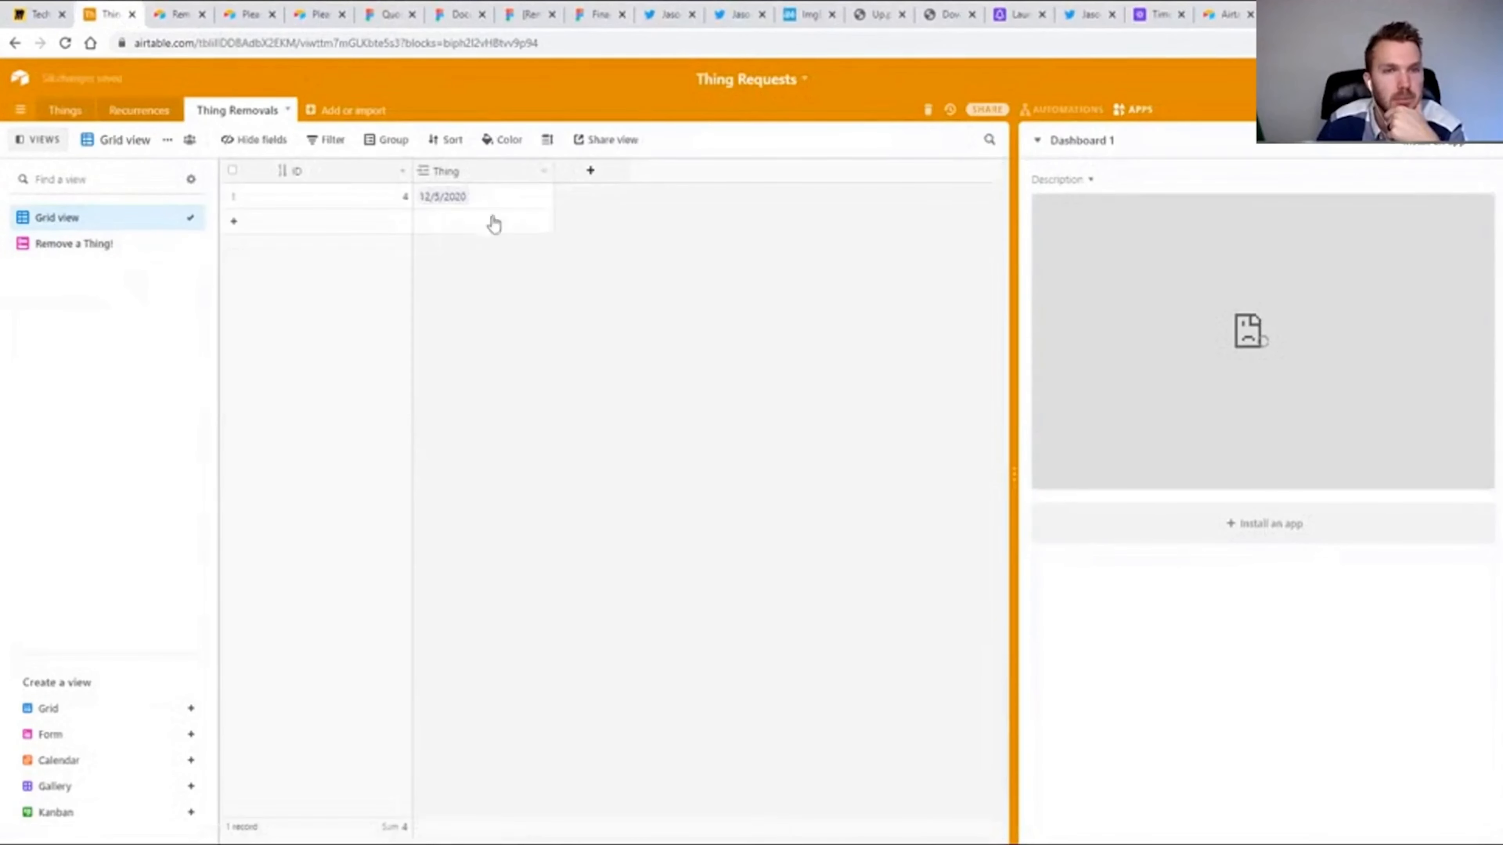
left_click(1028, 110)
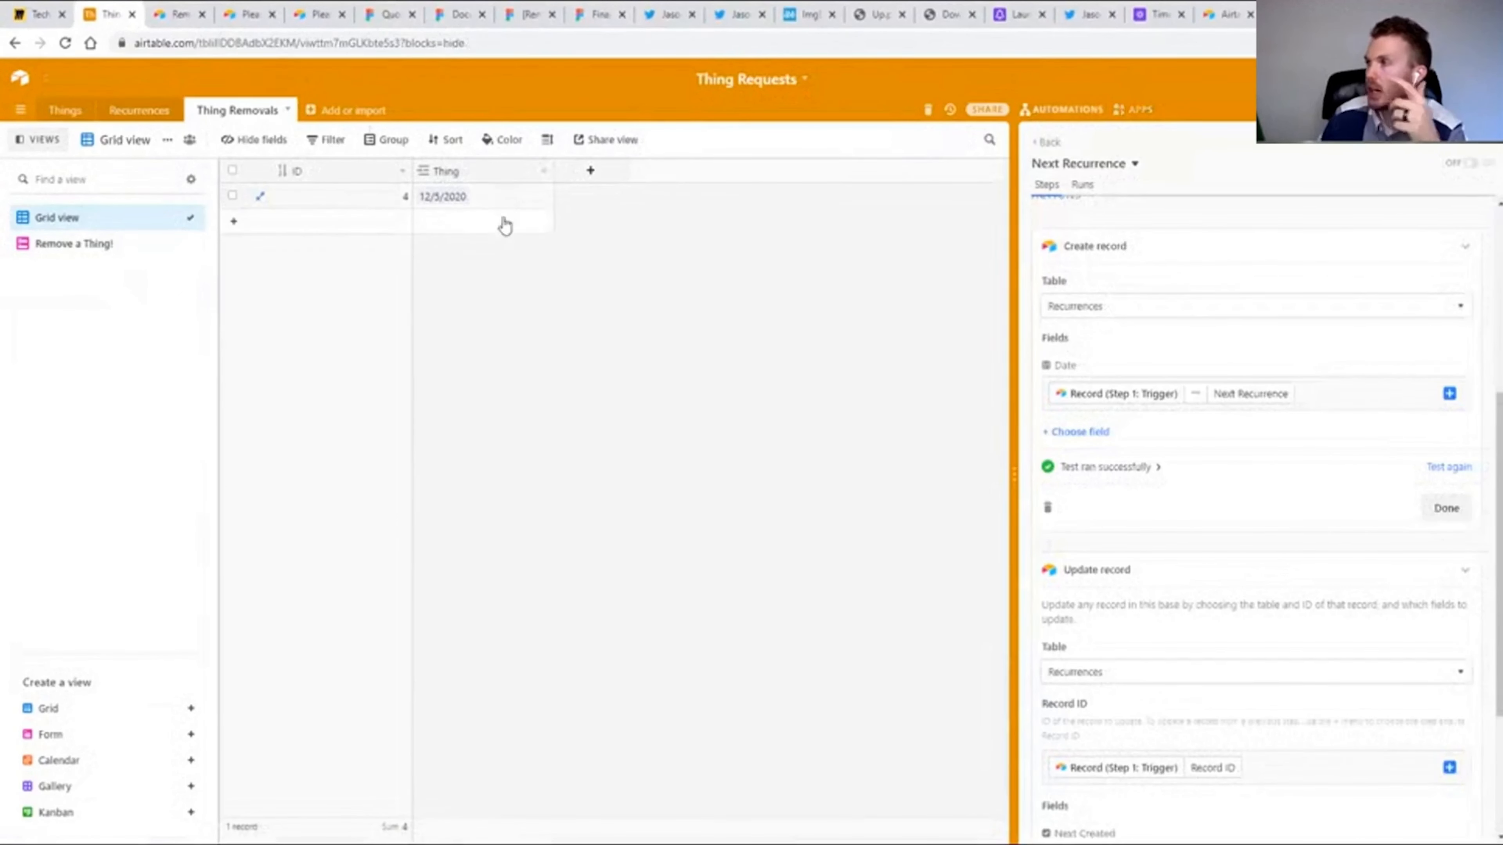
left_click(54, 106)
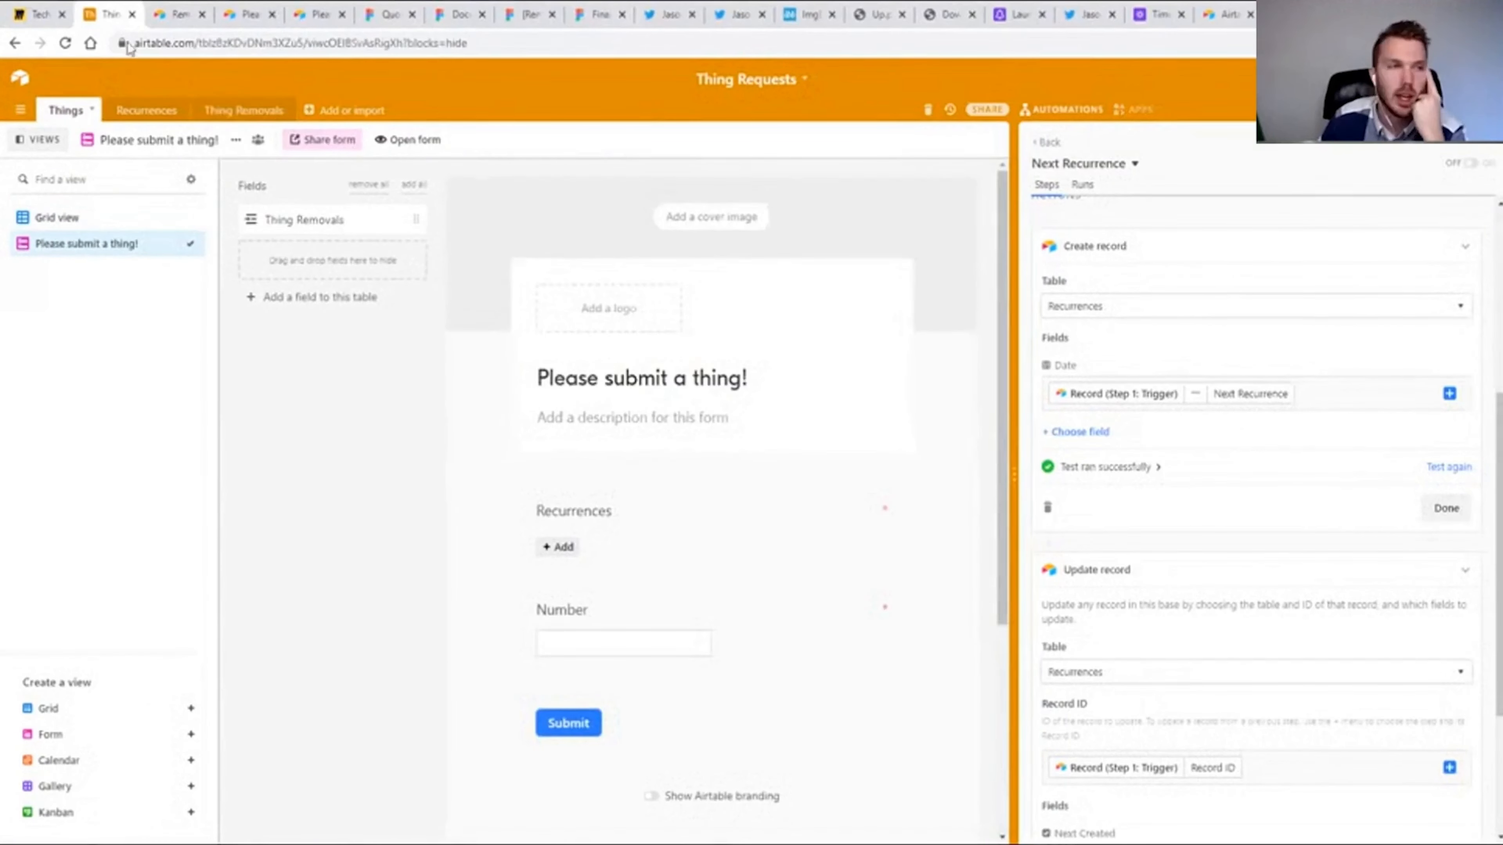
Check the Recurrences grid, return to the Things submission form and open its live version.
left_click(146, 114)
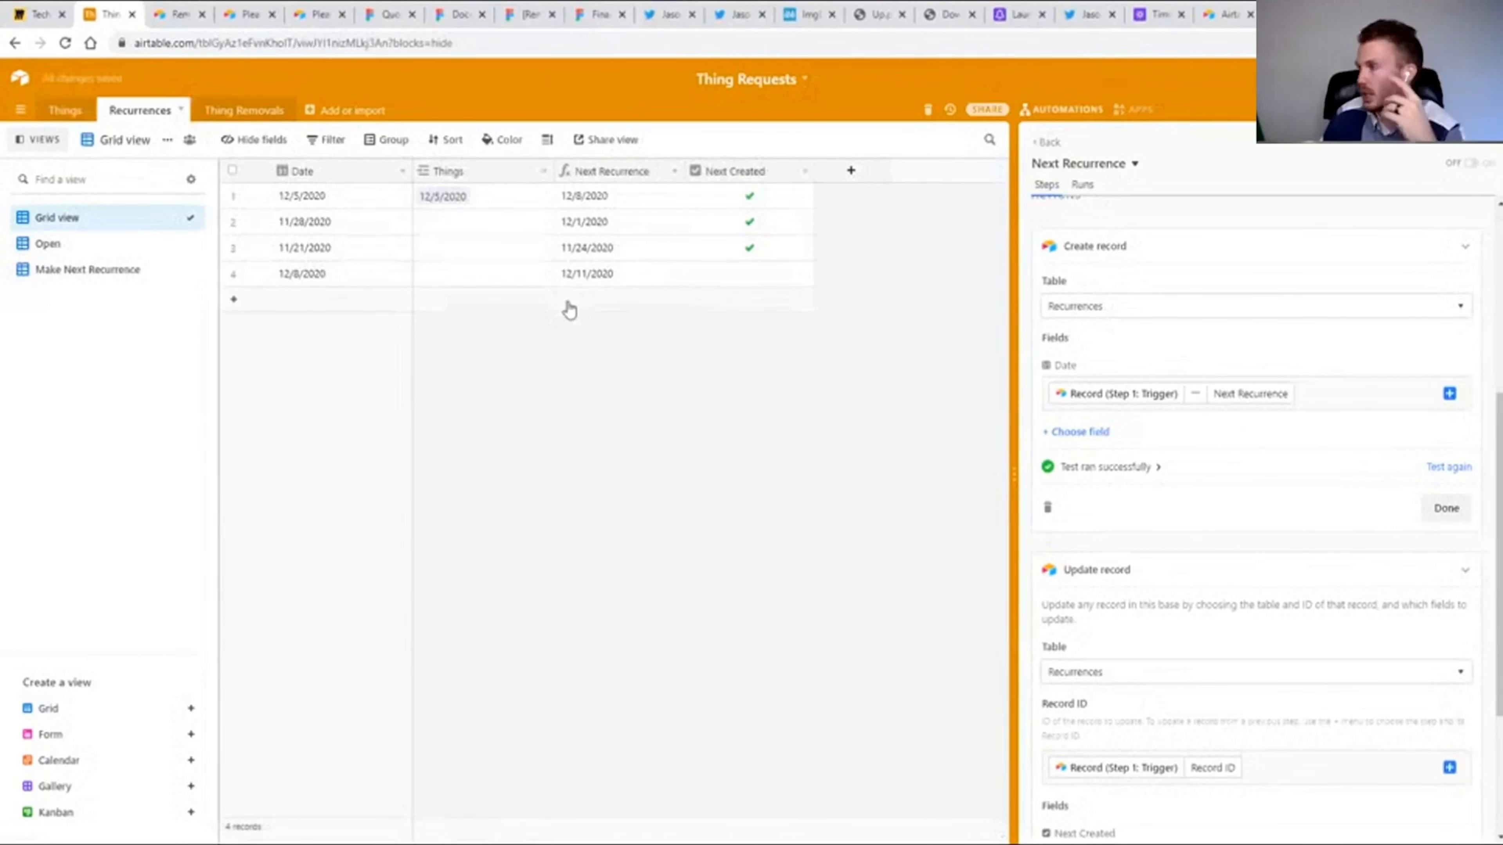
left_click(73, 117)
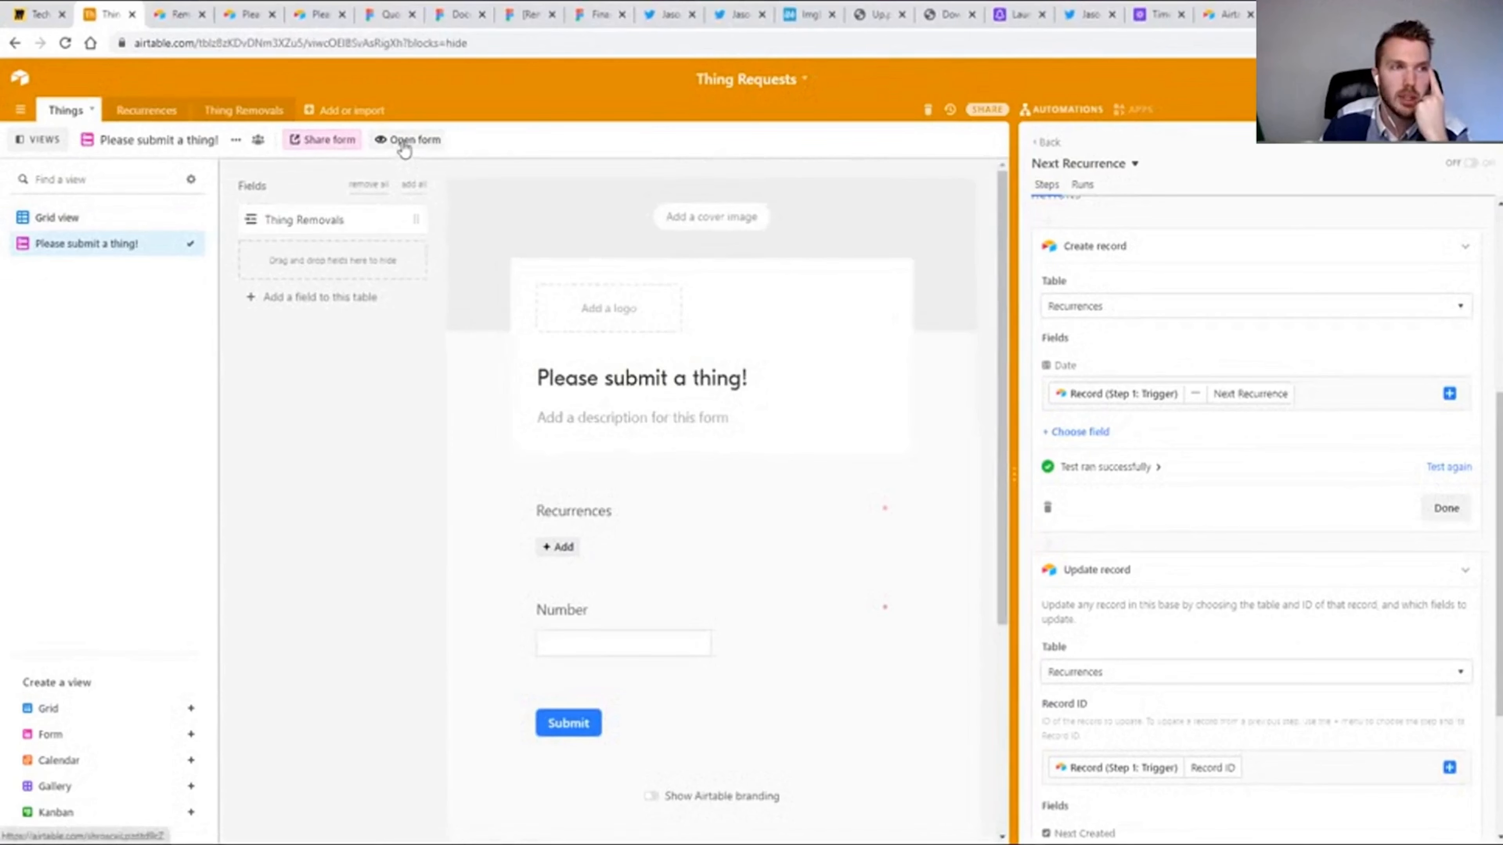
left_click(404, 142)
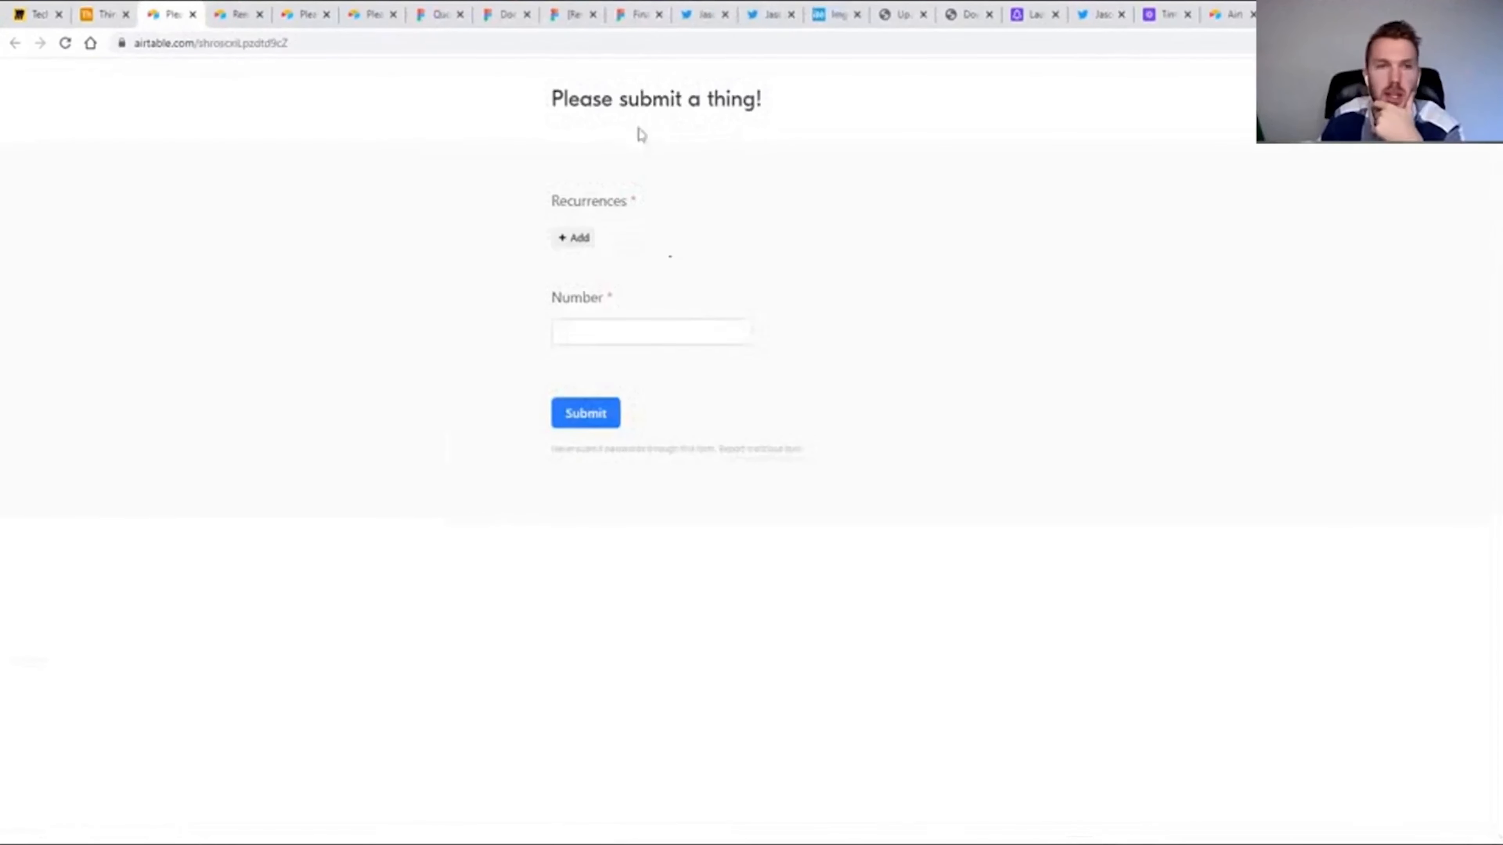
Add the form description "Submitted an item by mistake? Delete a submission here:" followed by the removal form's share link.
left_click(105, 17)
left_click(628, 418)
type("Submitte")
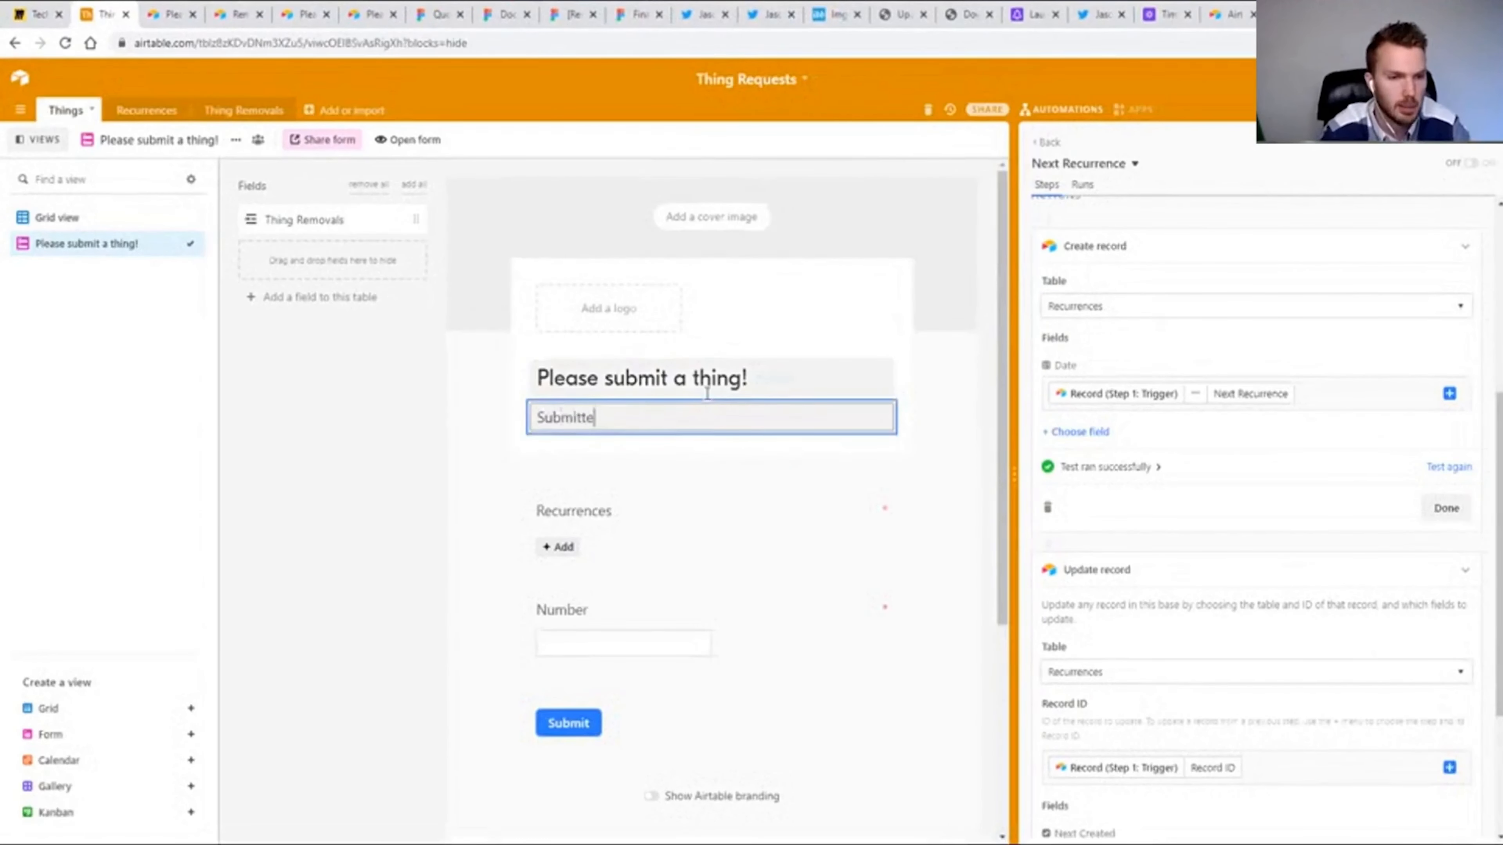
type("d an item ")
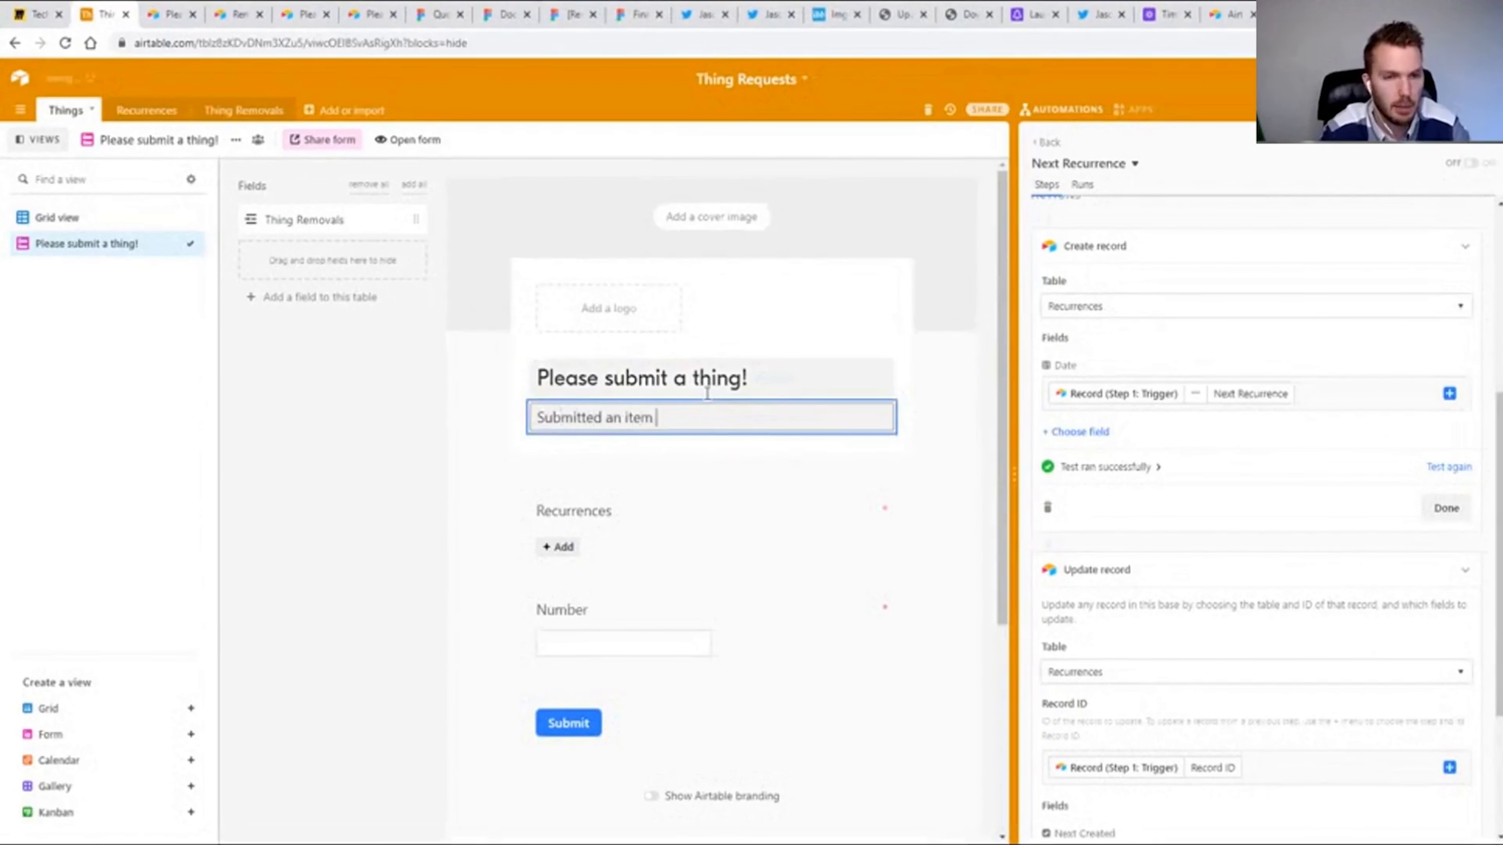
type("by mistake? ")
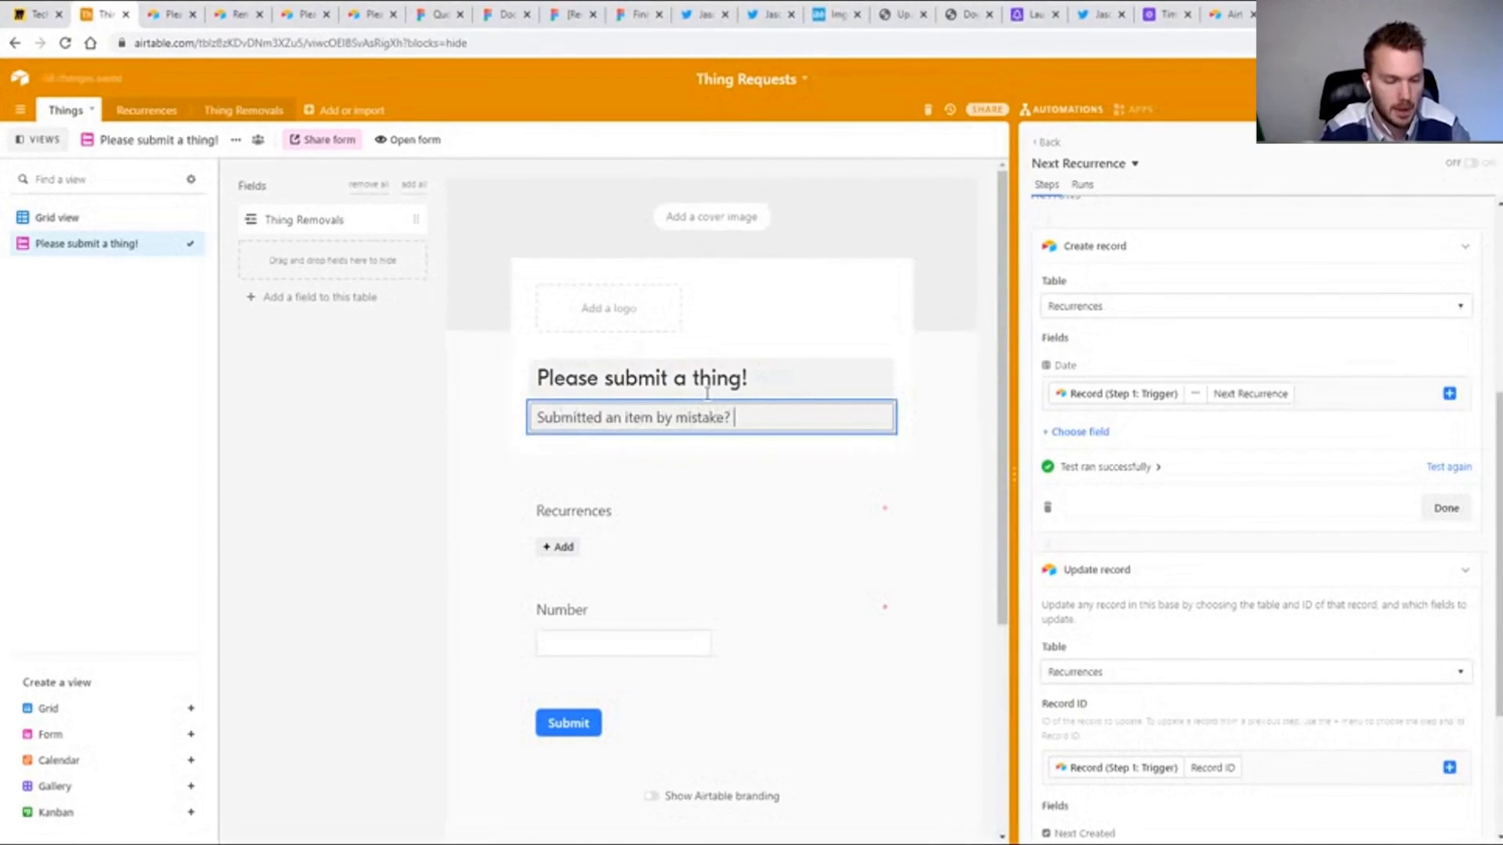
type("Delete at")
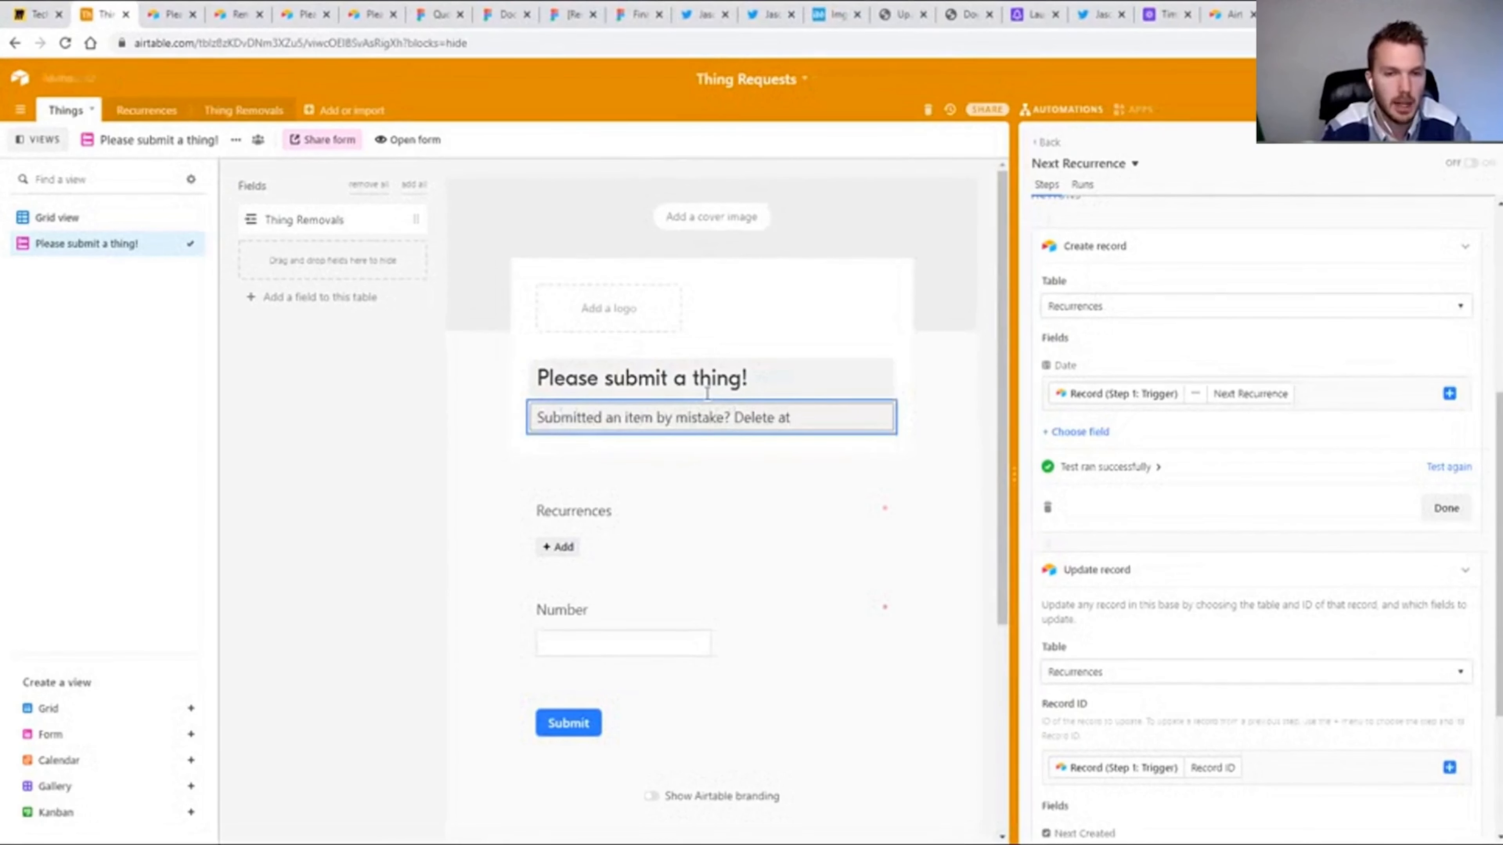
type(" submission here:")
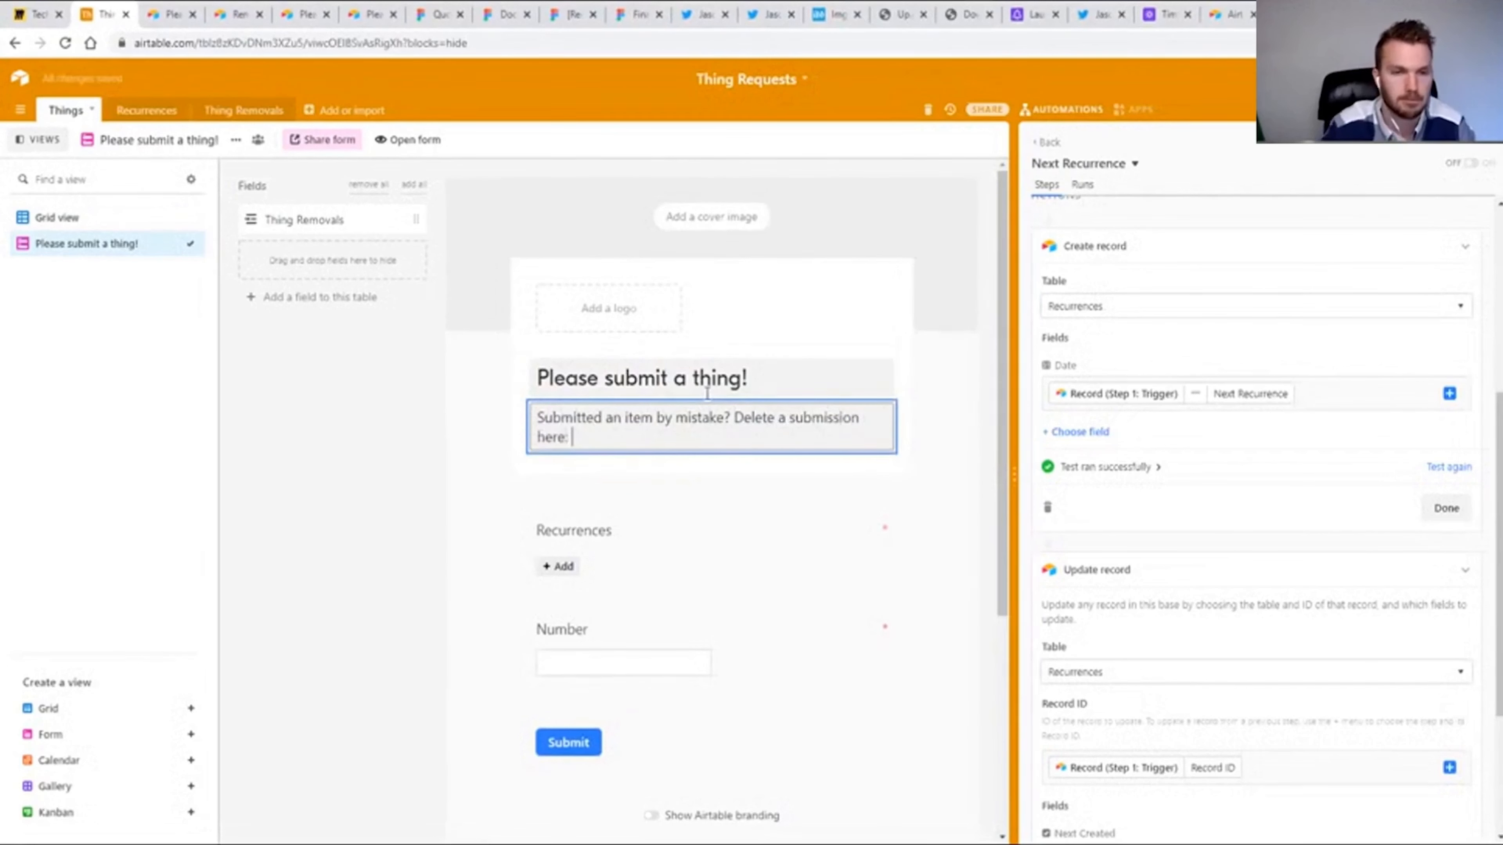
left_click(247, 110)
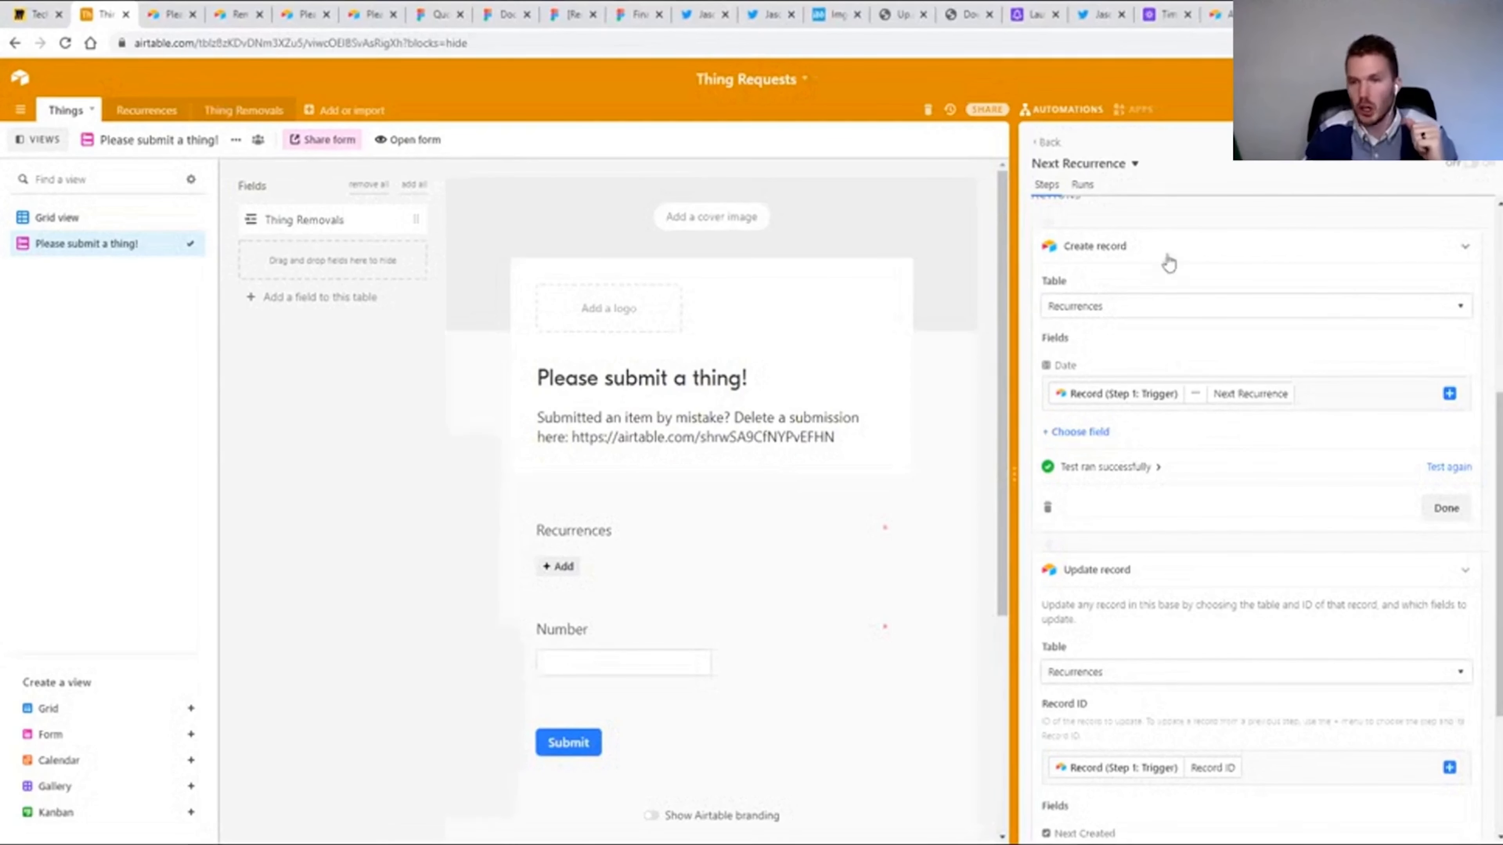
Switch to the Time Off Requests base and view the grid of its People table.
left_click(1004, 31)
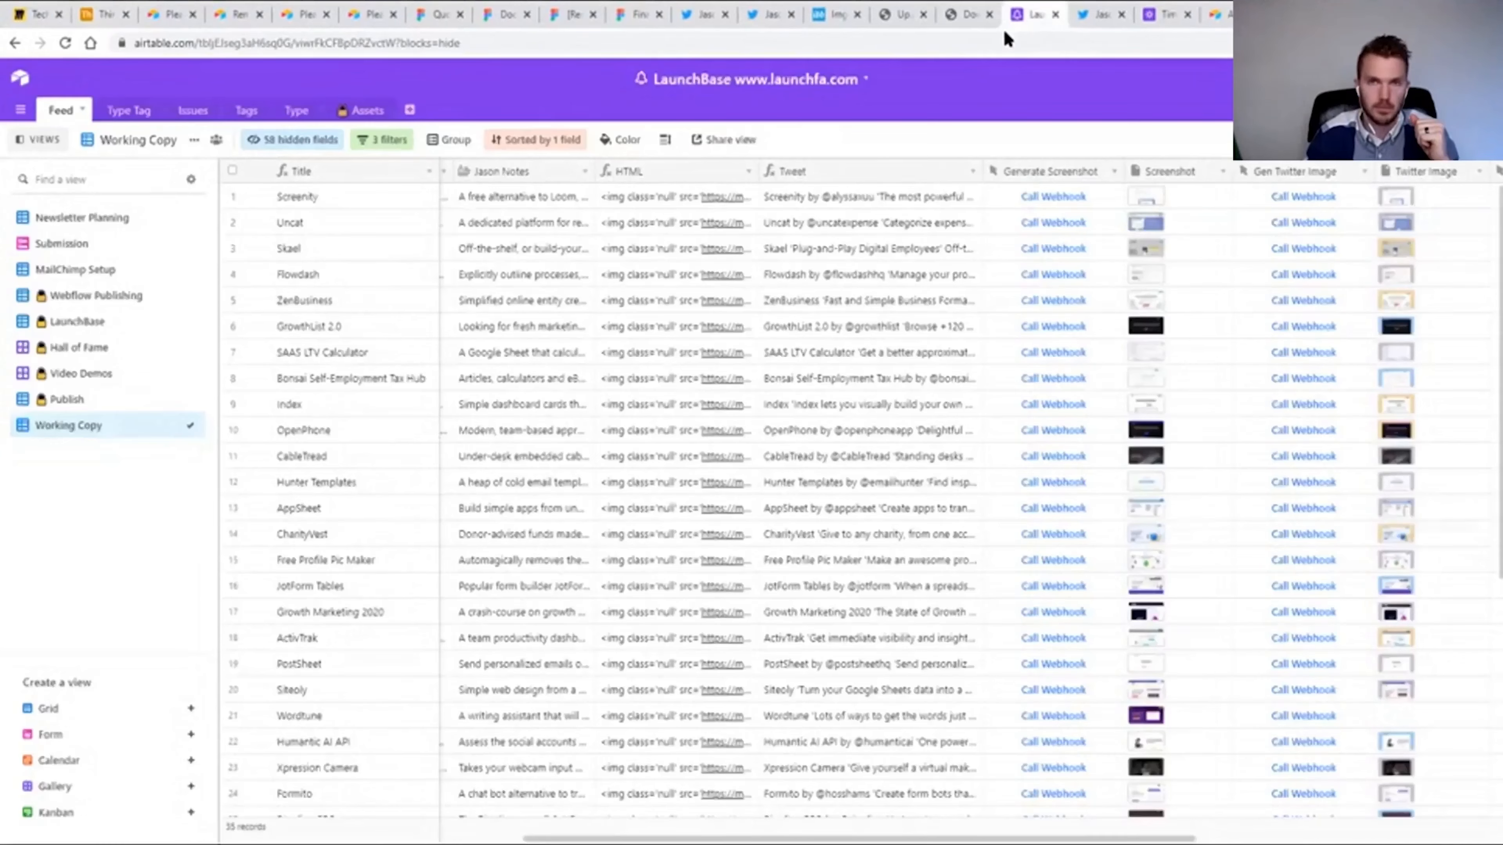
left_click(1163, 14)
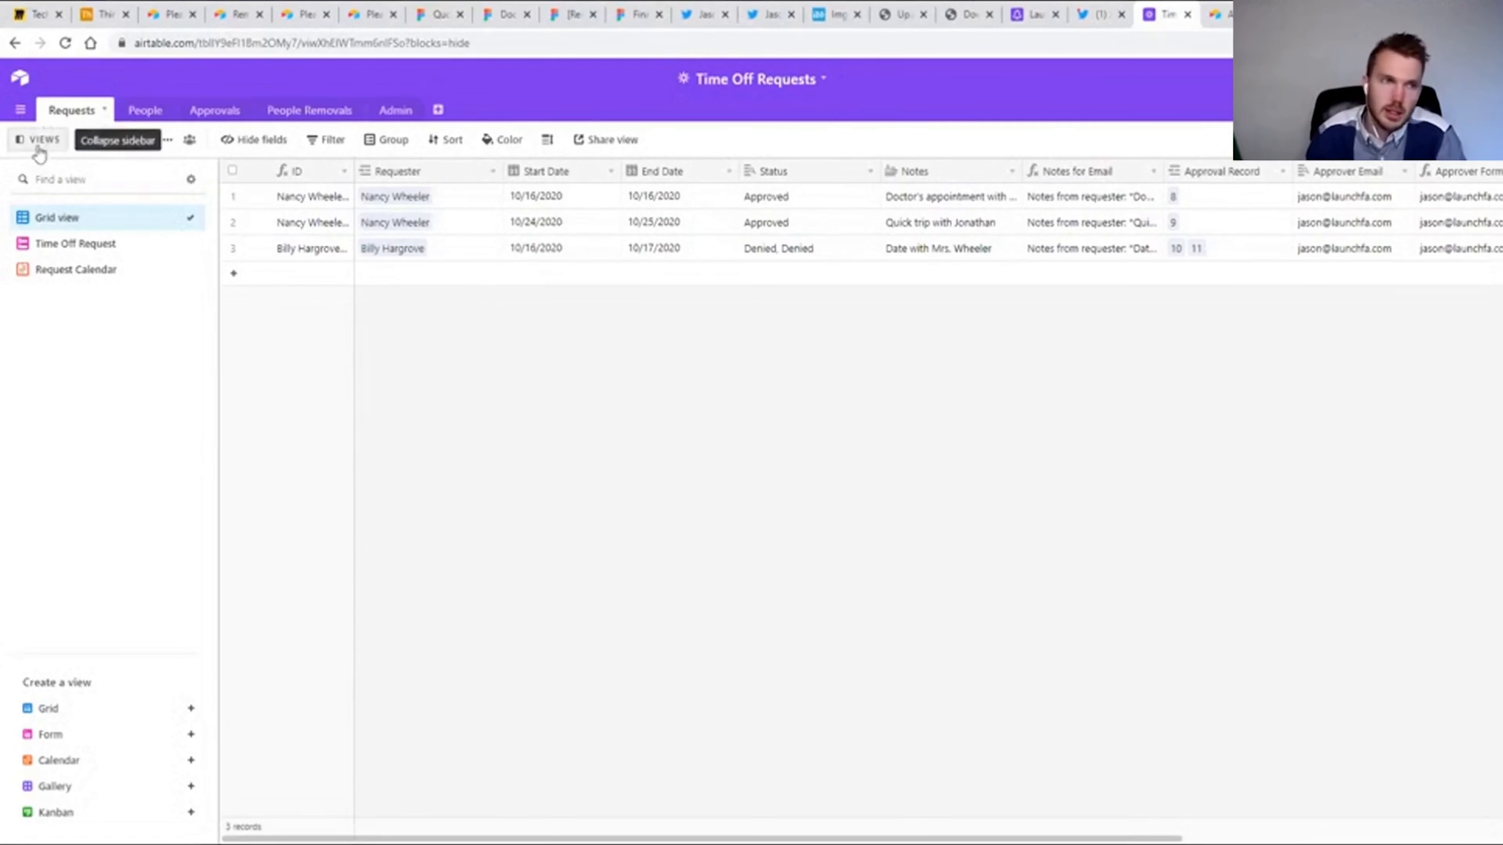
left_click(144, 110)
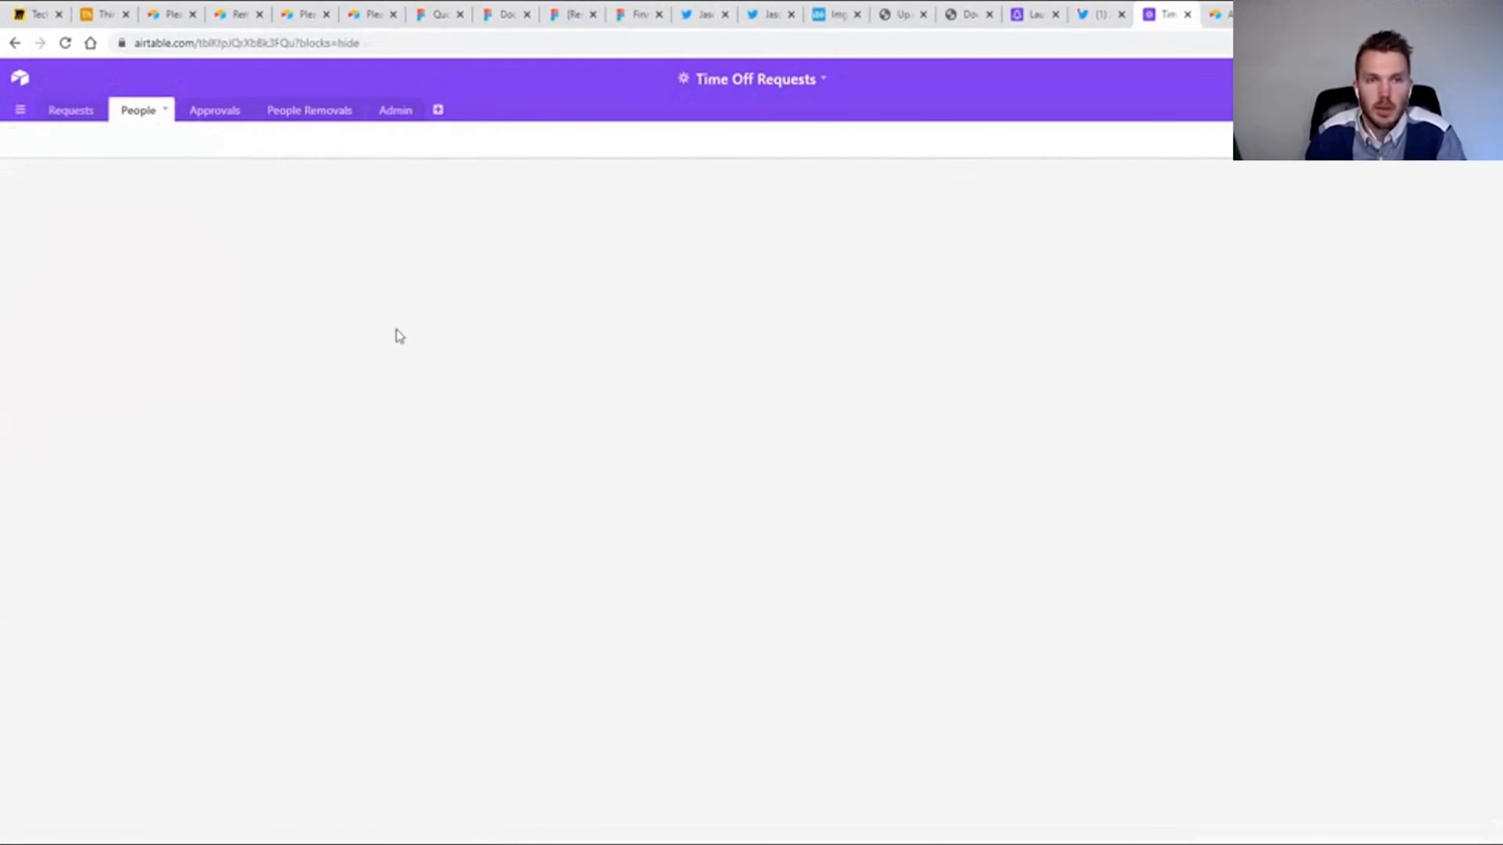
left_click(59, 219)
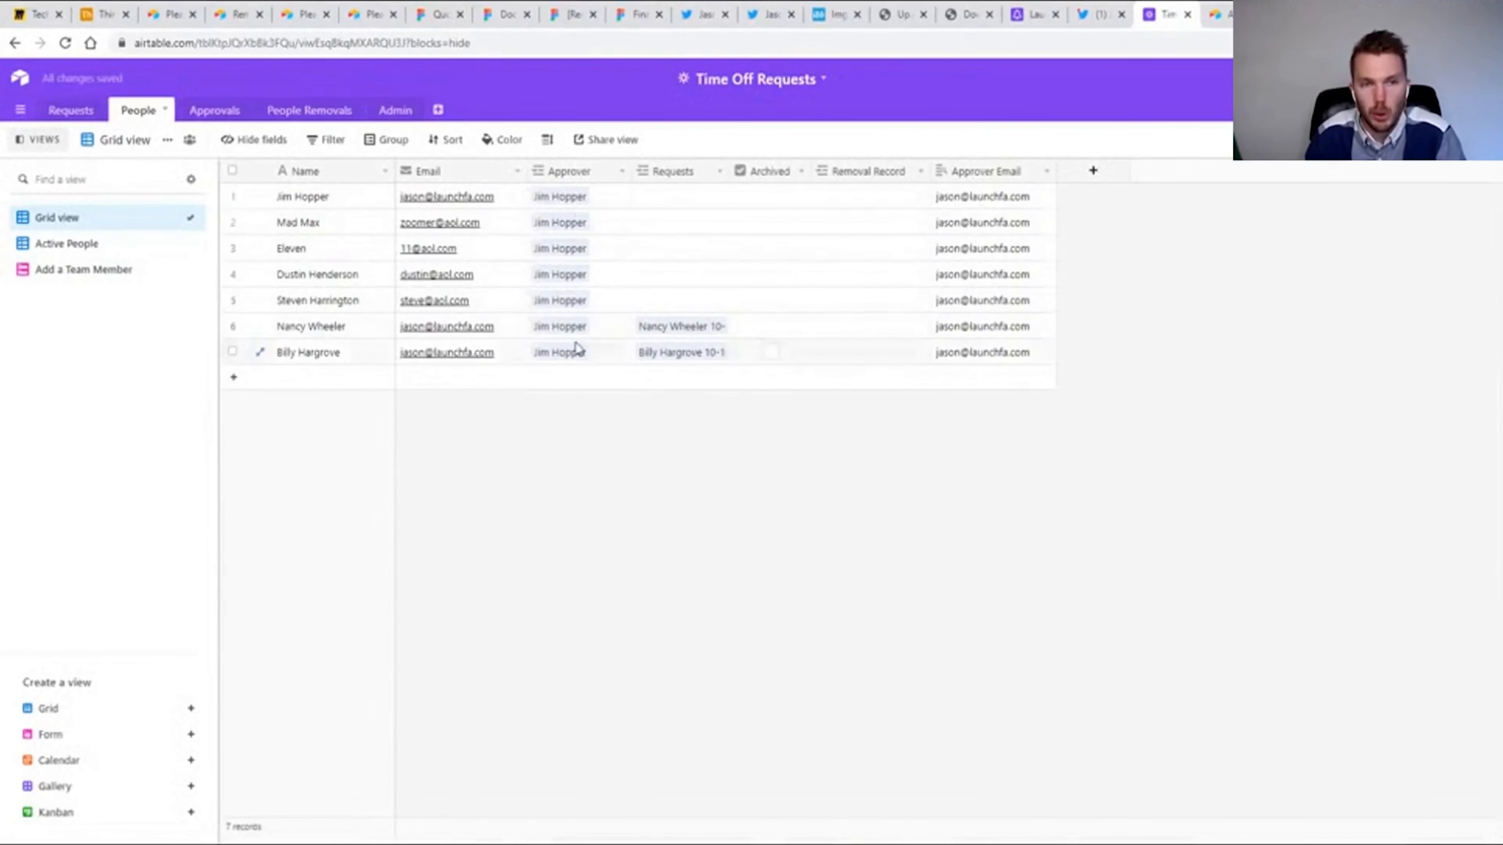
Examine the Time Off Request form in the Requests table, from its description through all its fields.
left_click(71, 111)
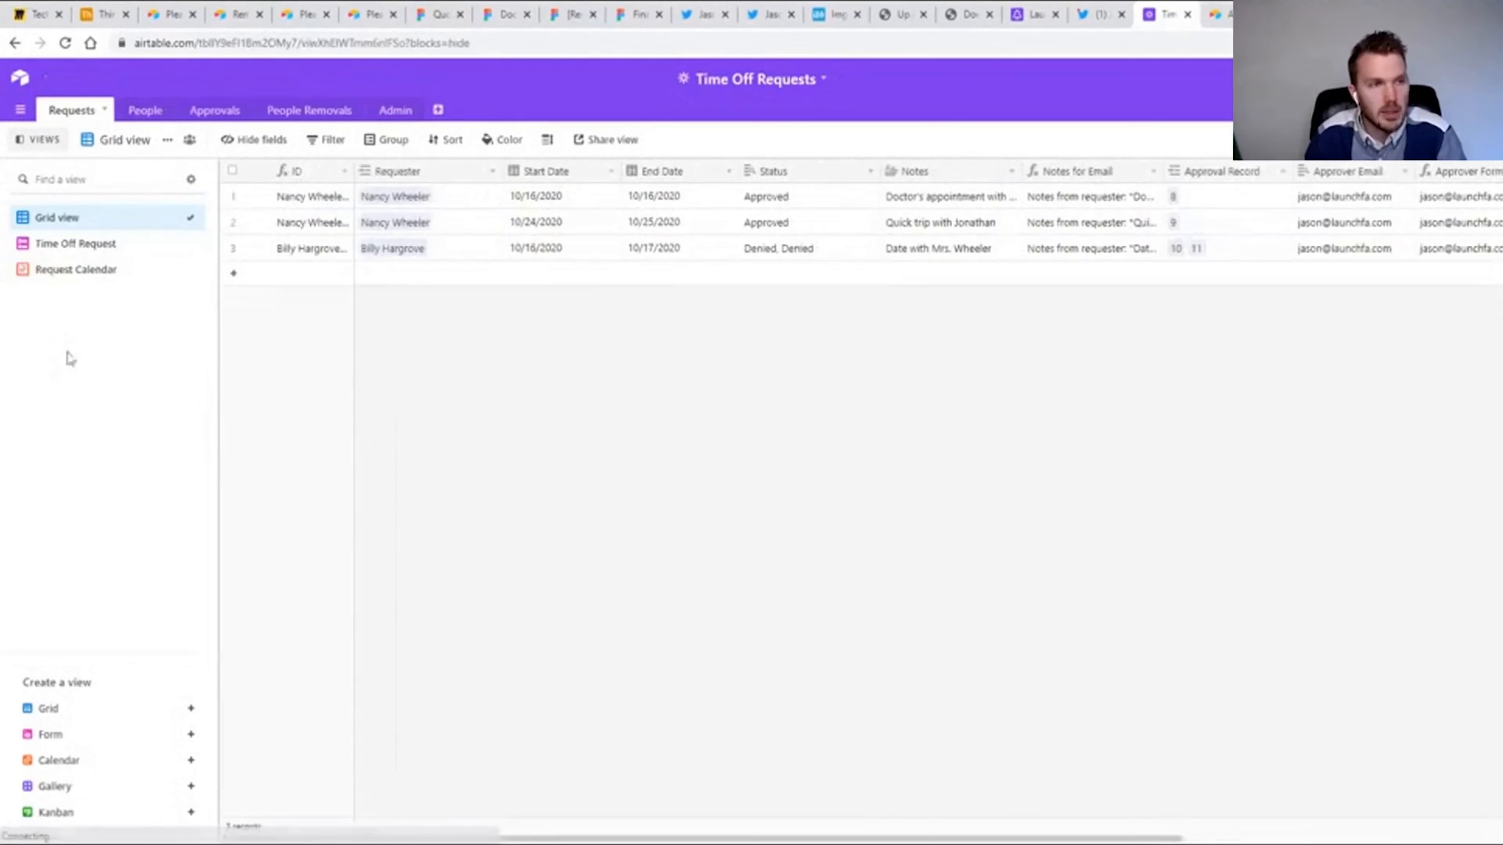
left_click(57, 247)
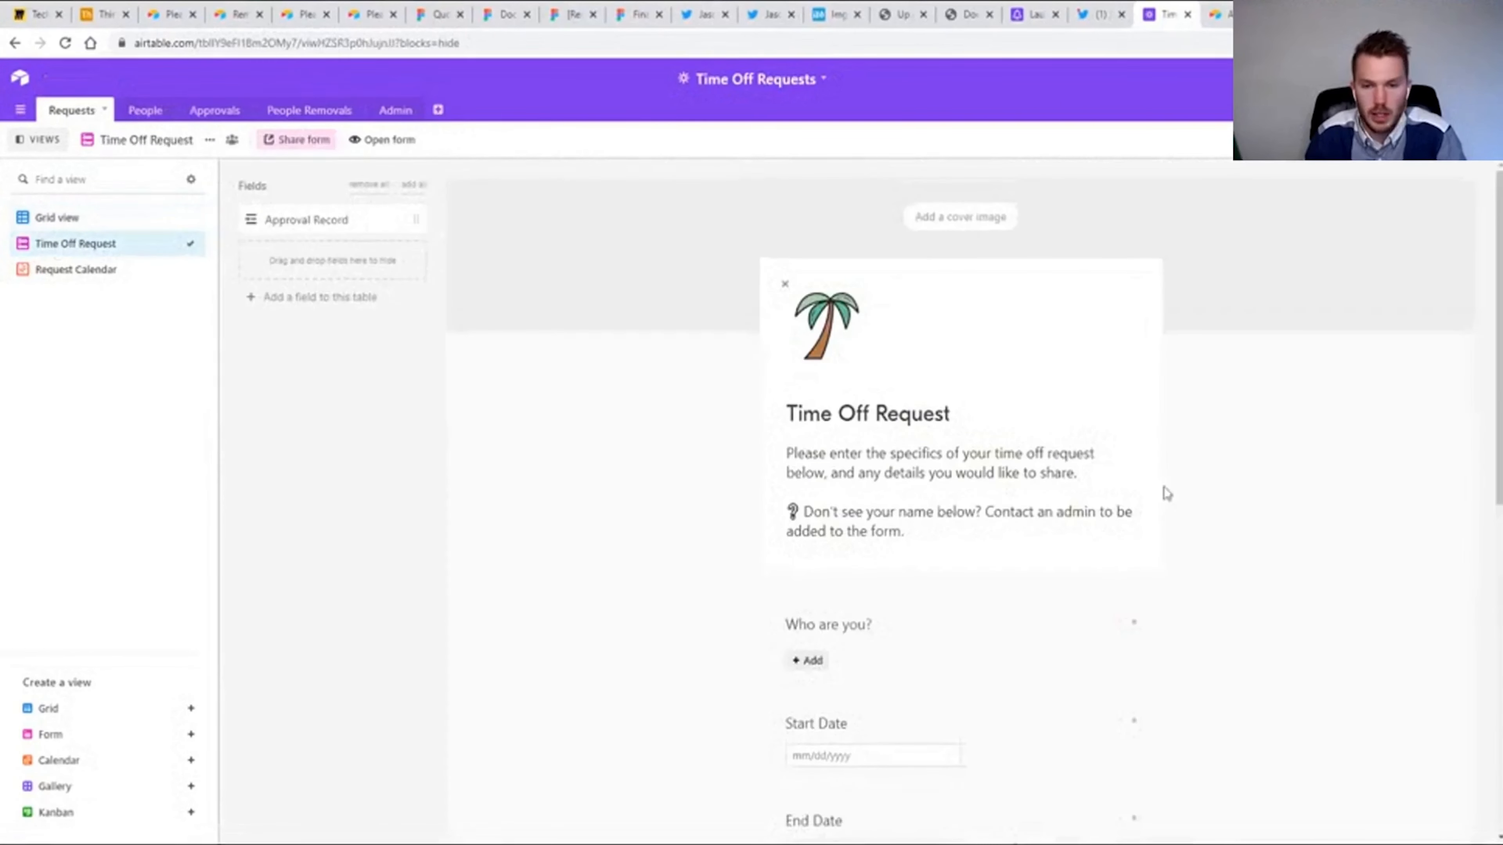
scroll(1023, 486, "down", 5)
scroll(889, 550, "up", 3)
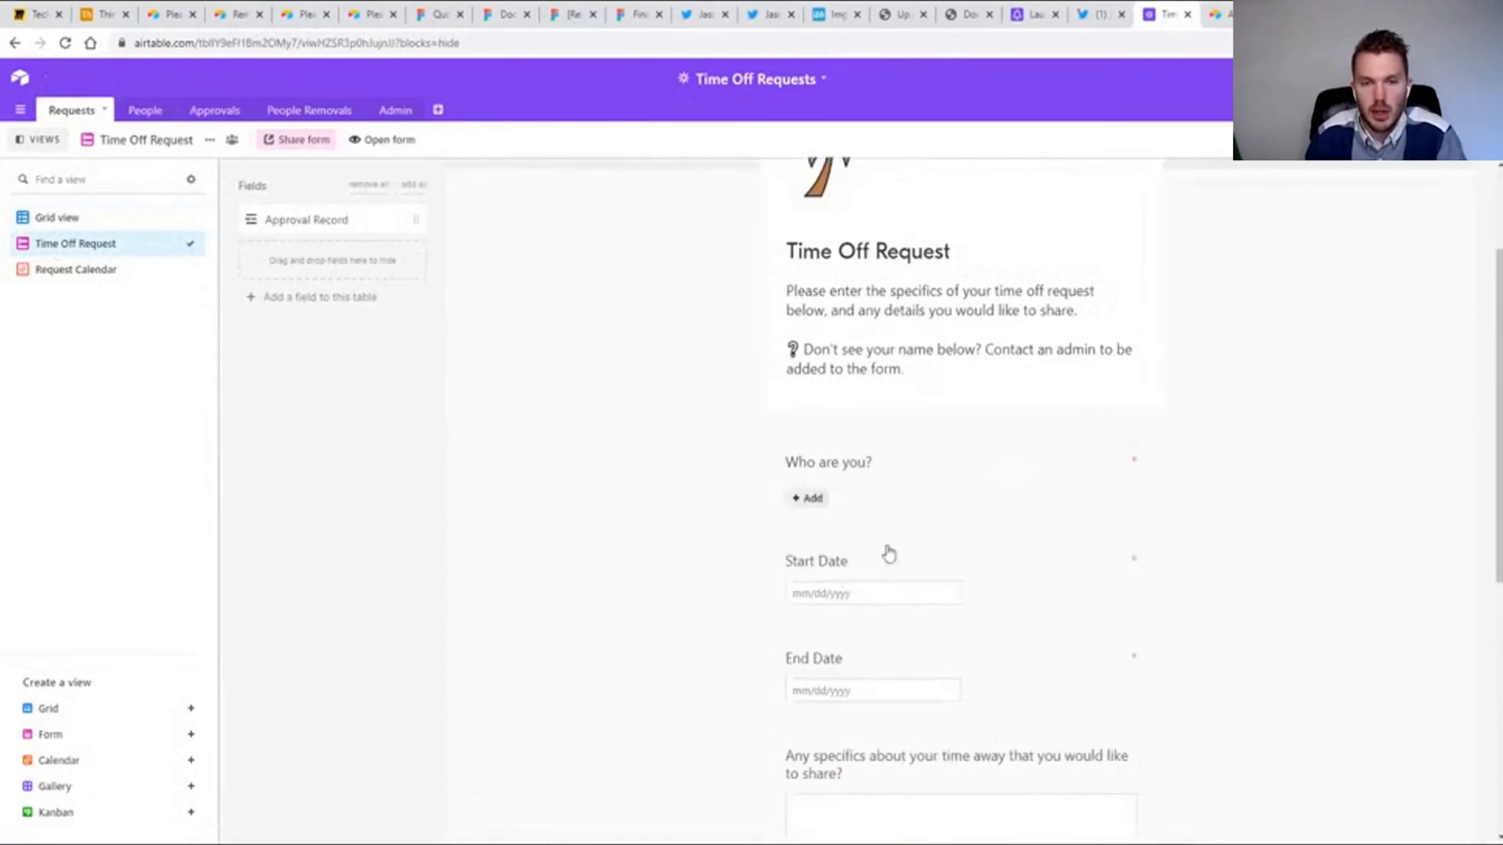
scroll(855, 574, "down", 3)
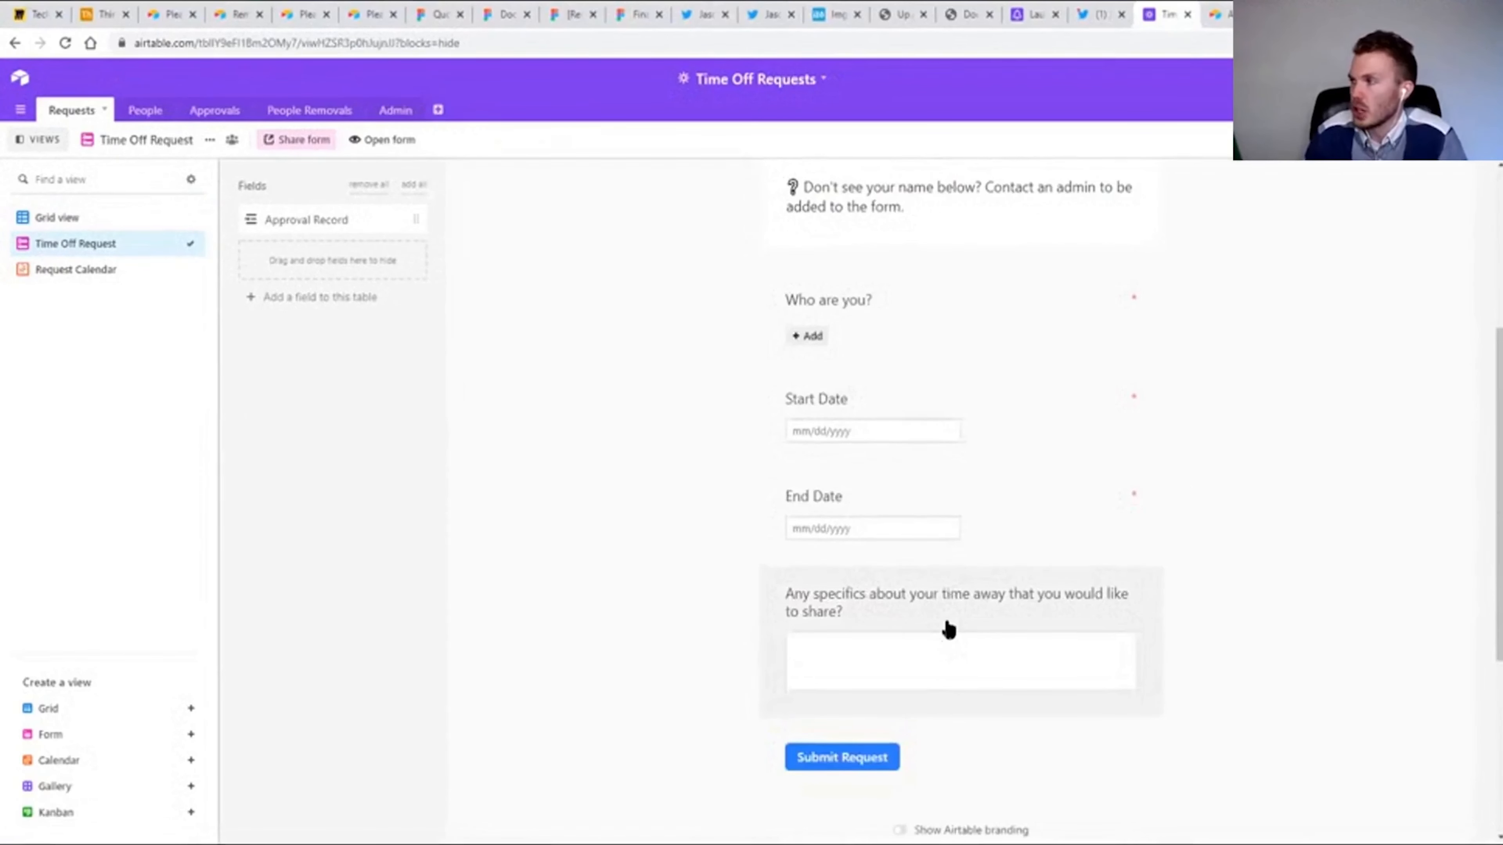
Look over the Requests, People and Approvals grids and examine the Approve or Deny a Request form and its decision options.
left_click(57, 217)
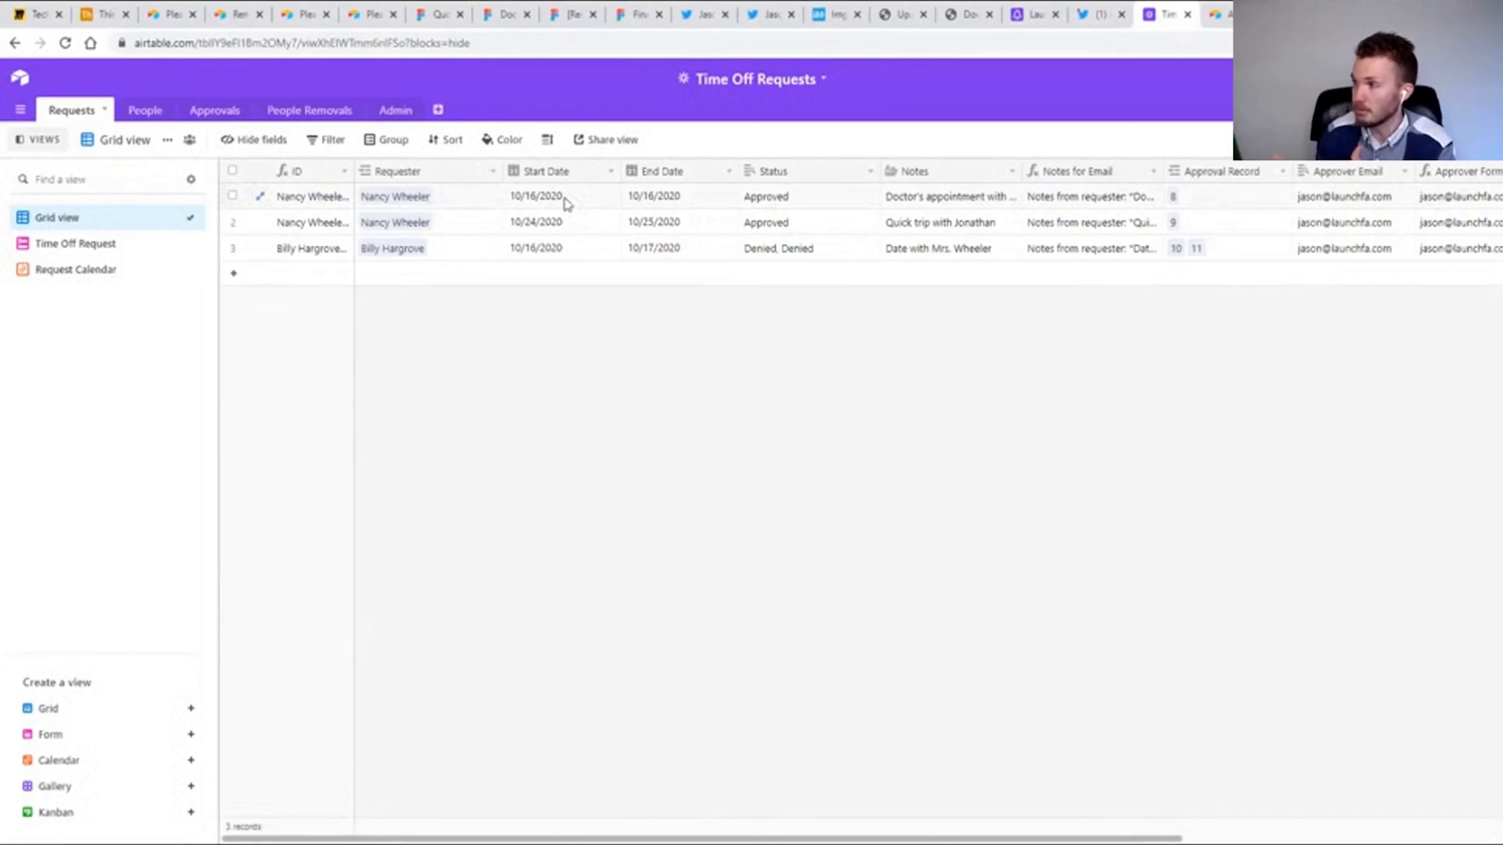
left_click(163, 119)
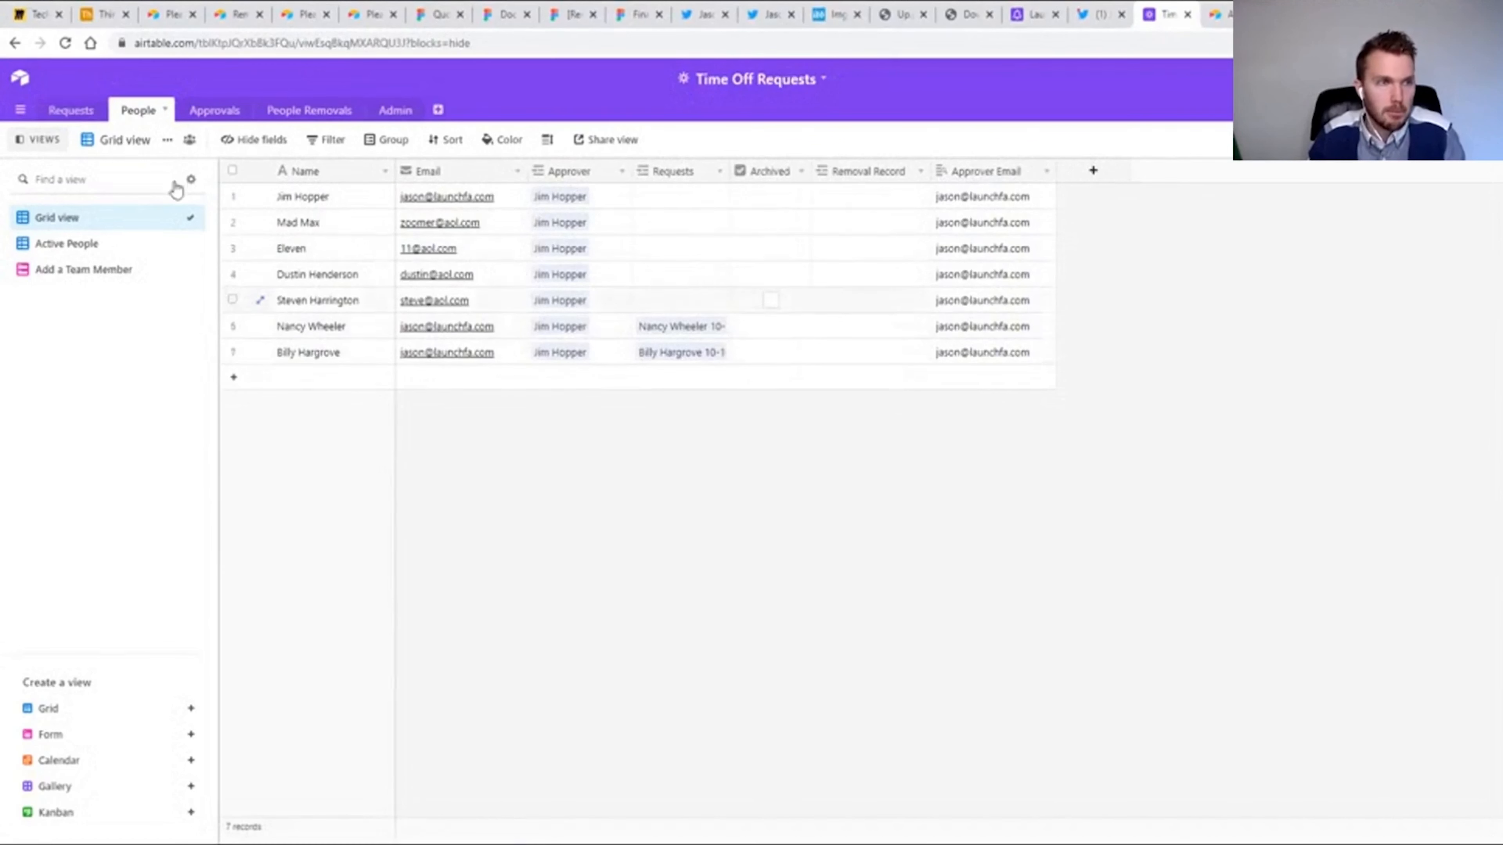
left_click(213, 111)
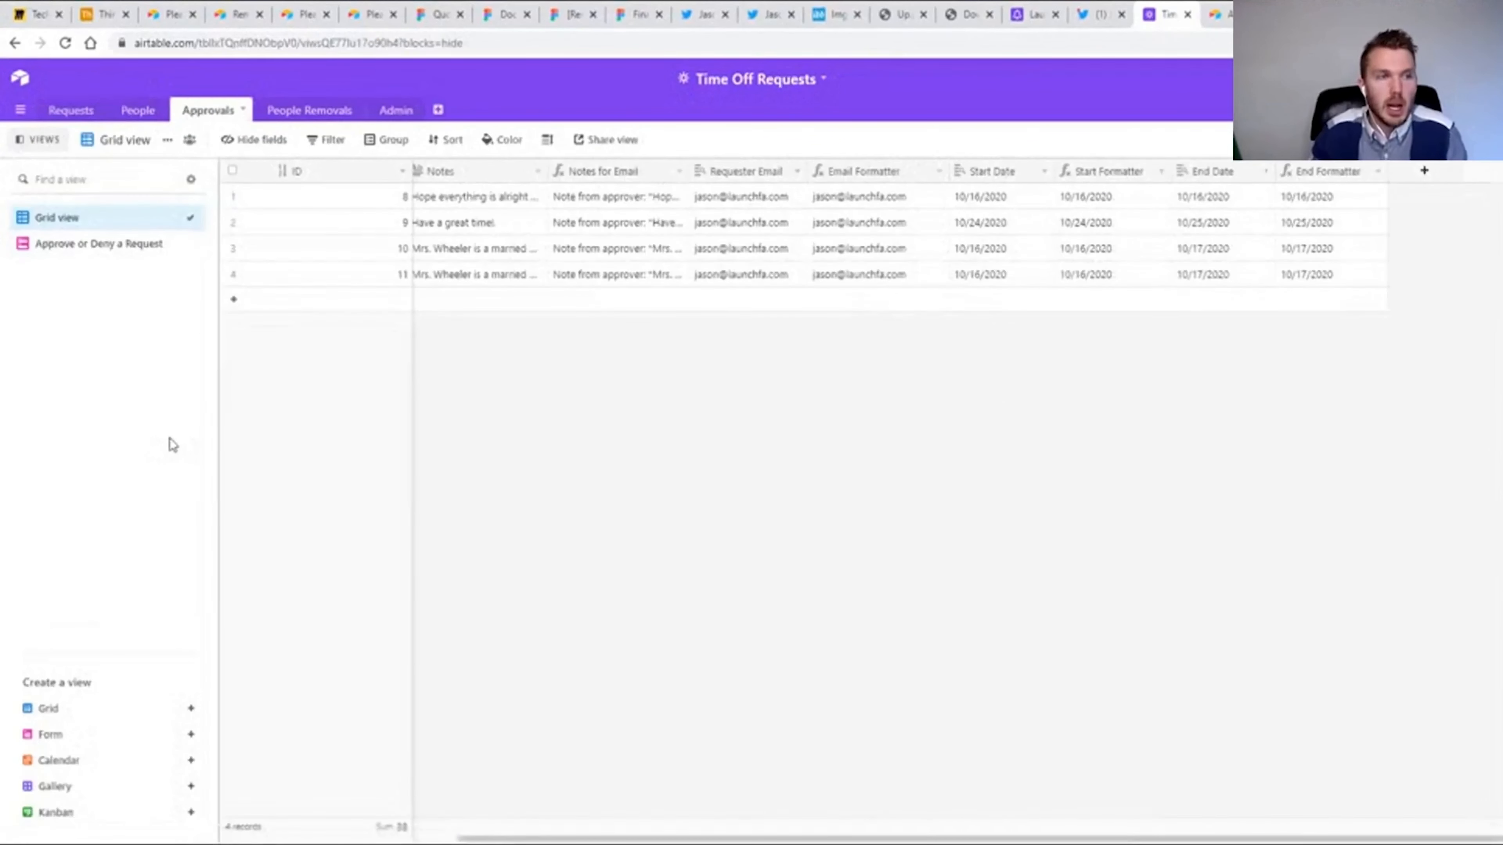
left_click(85, 243)
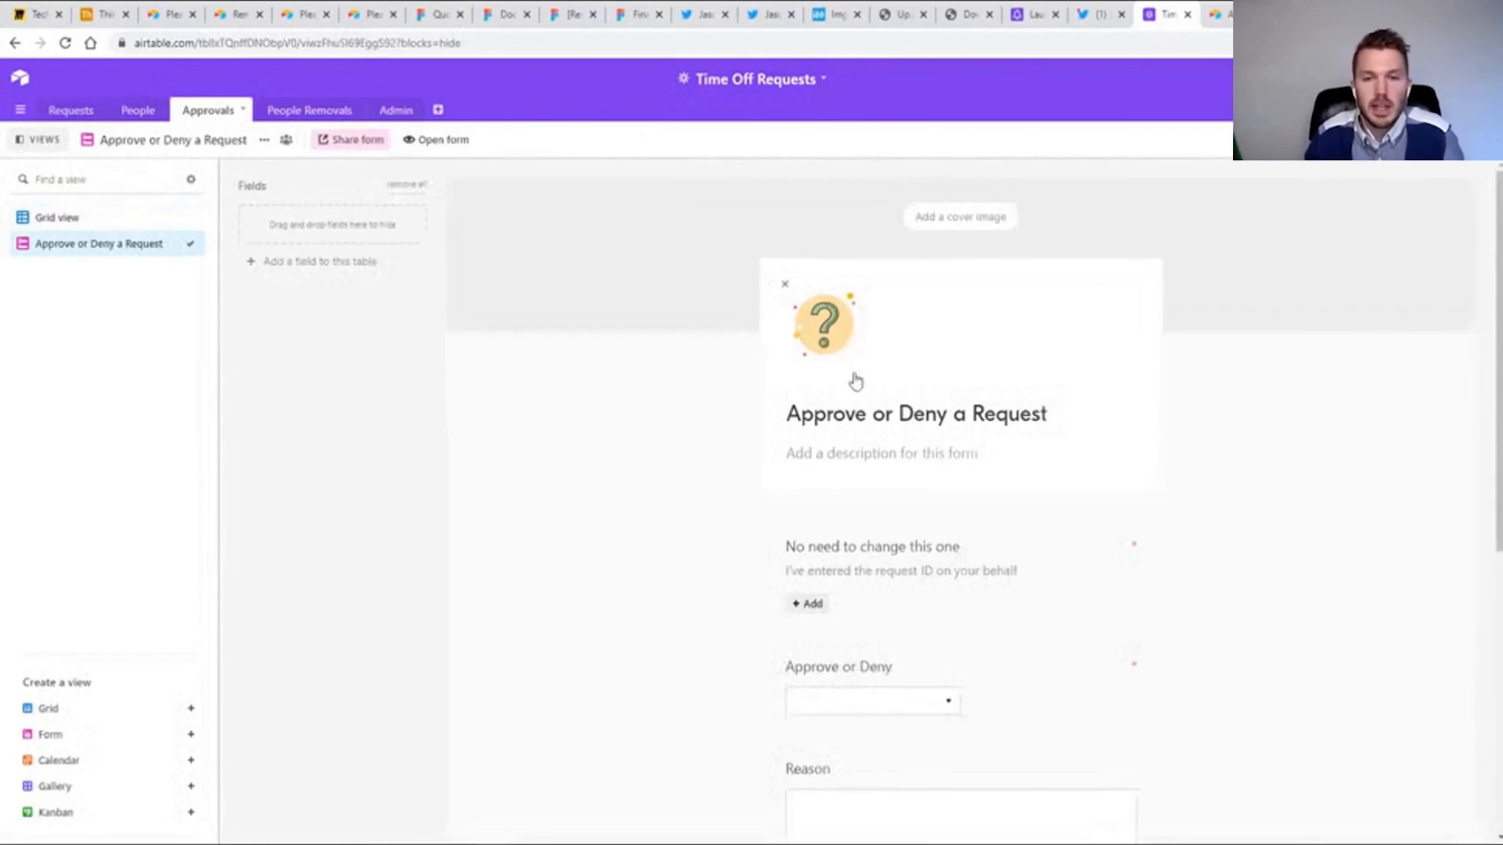
scroll(886, 542, "down", 1)
scroll(888, 533, "down", 2)
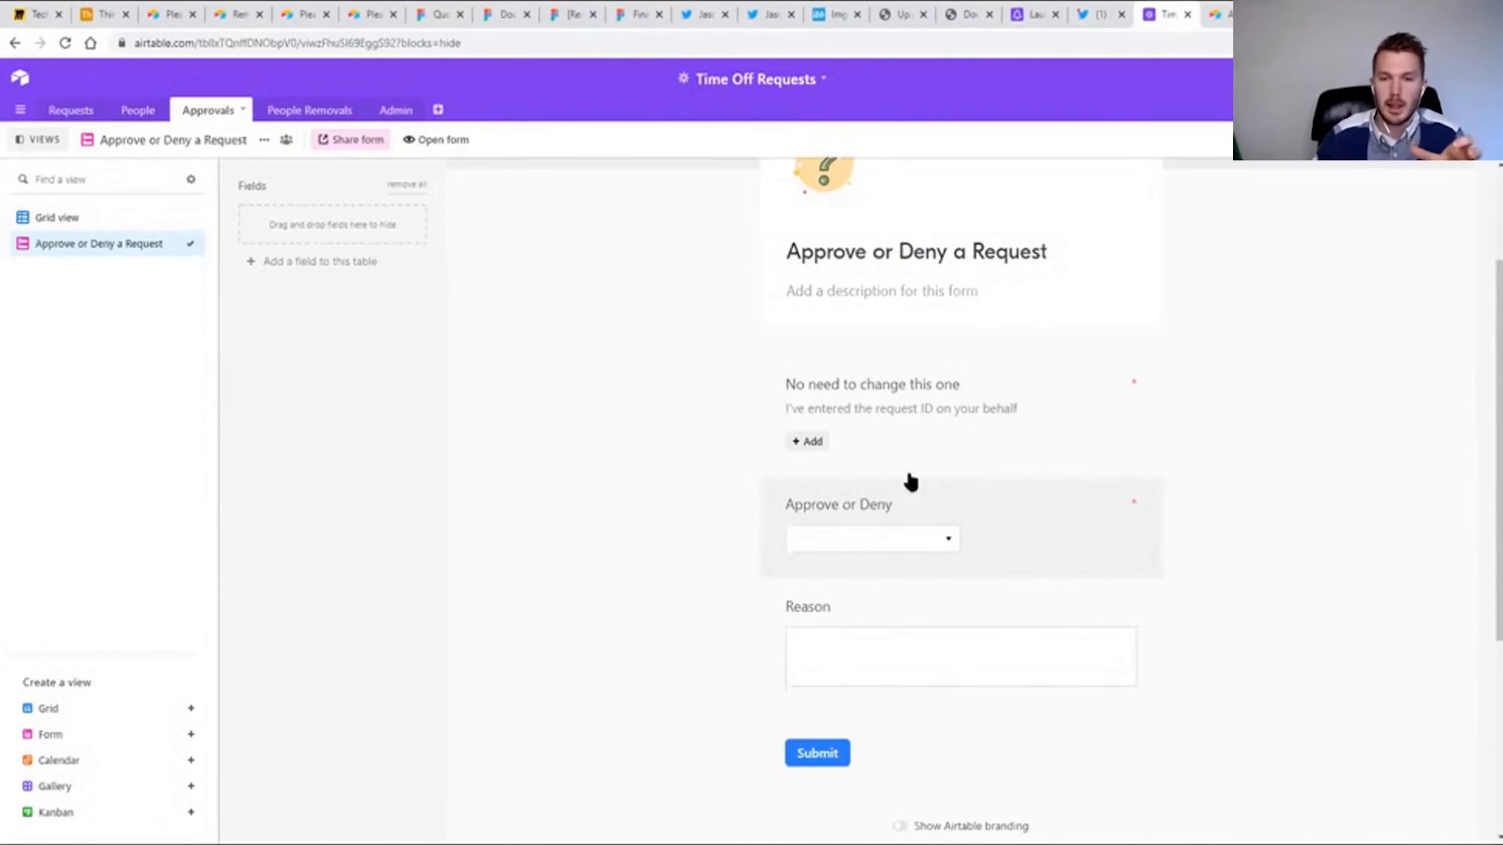
left_click(916, 539)
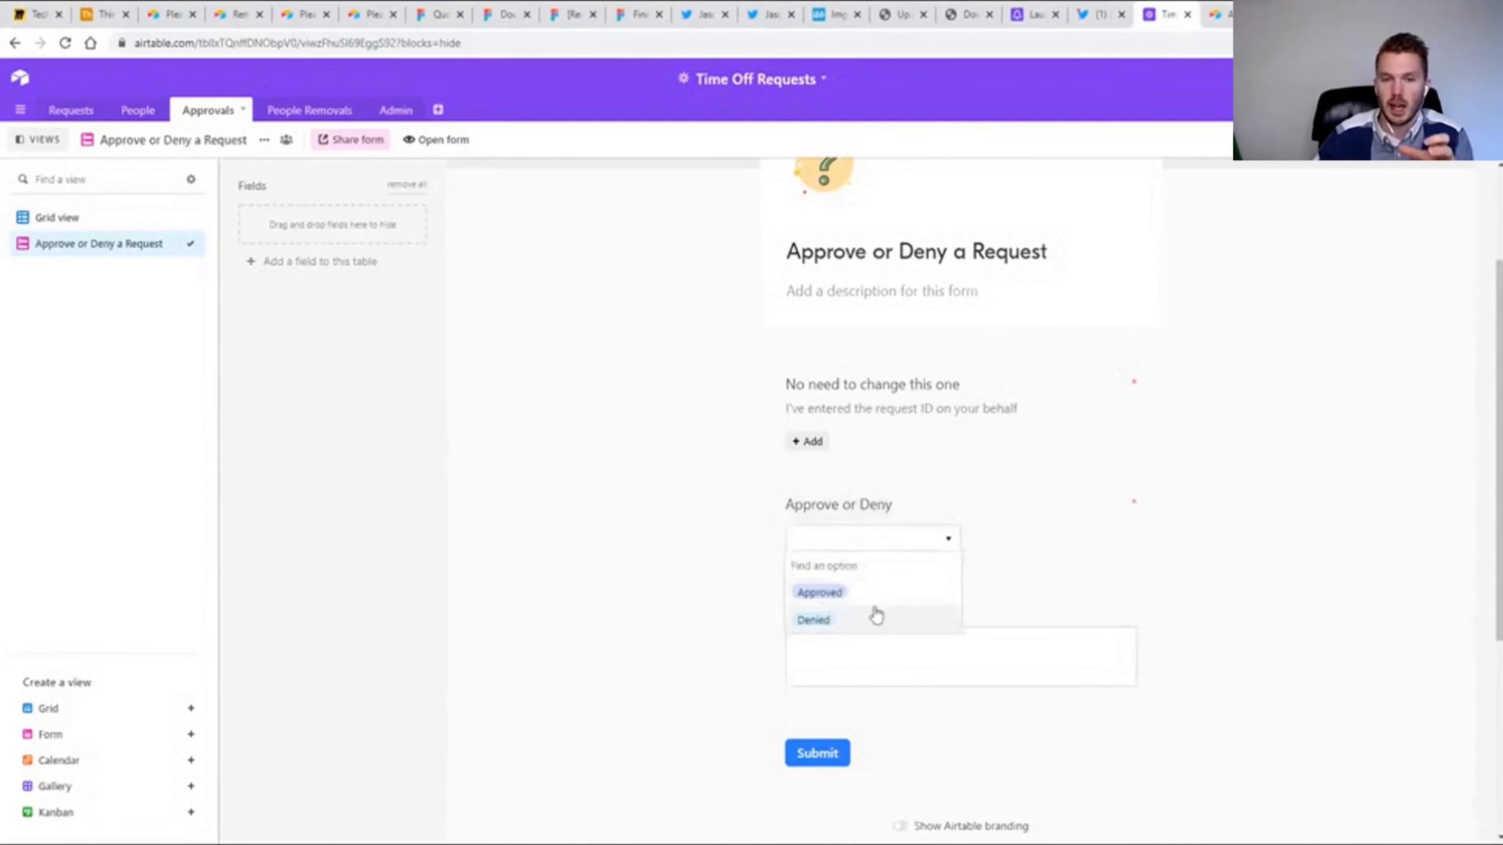
left_click(1036, 659)
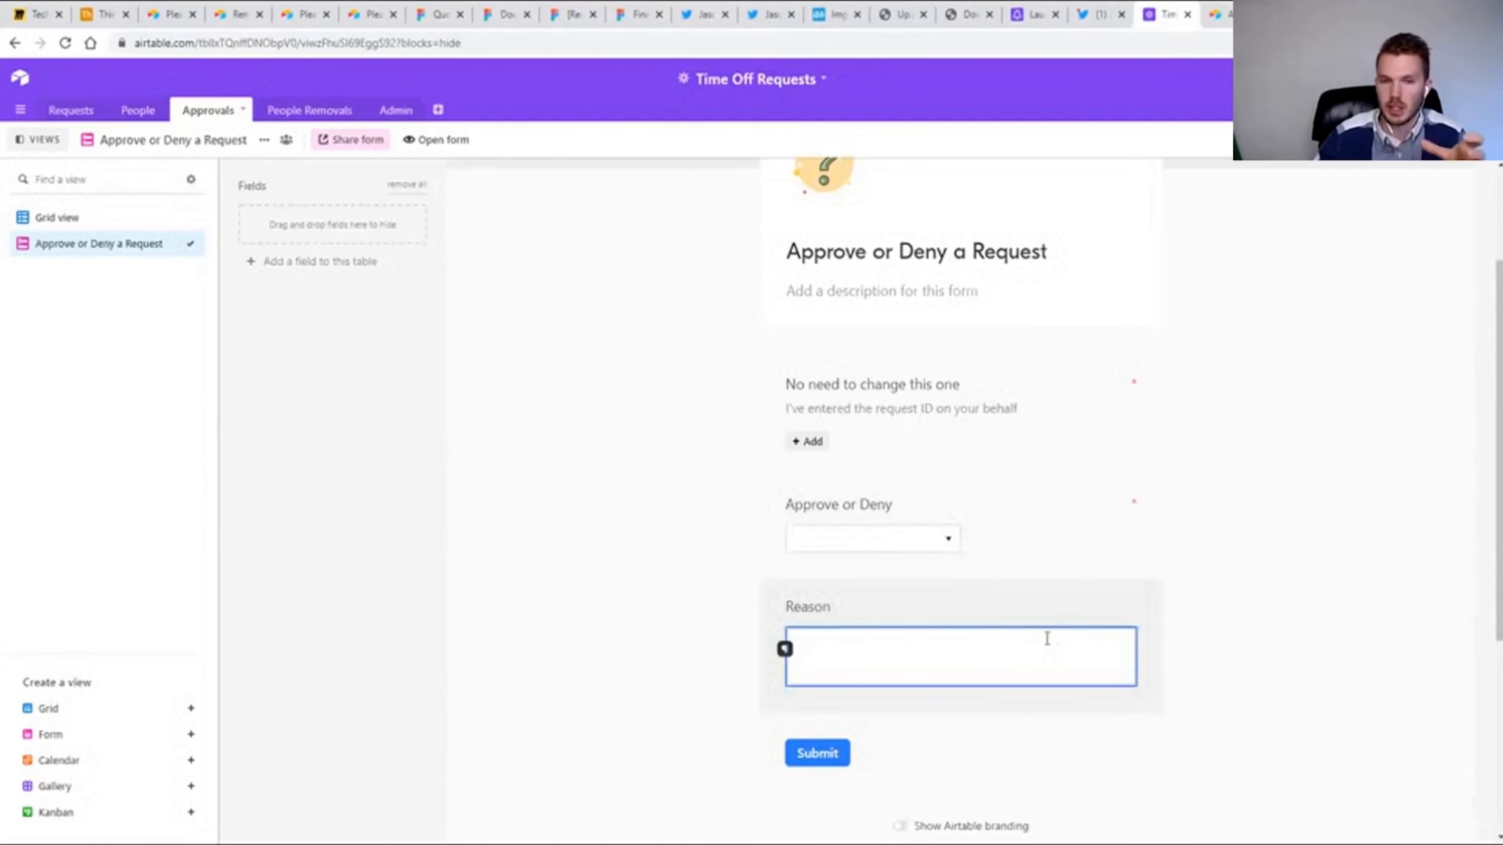
View the Request Calendar and the Remove a Team Member form, and return to the Time Off Request form.
left_click(33, 219)
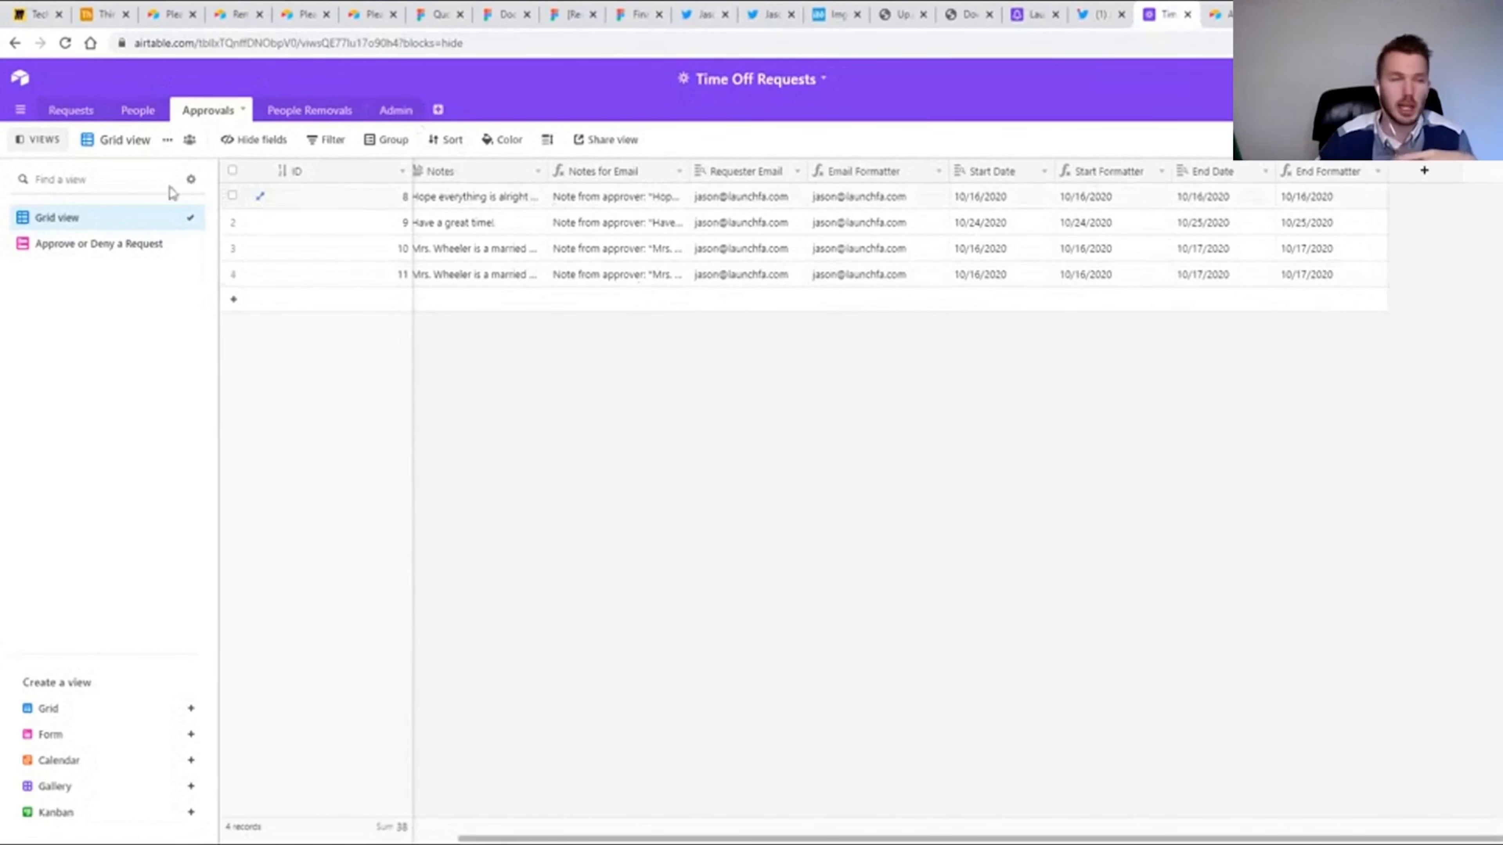
left_click(71, 110)
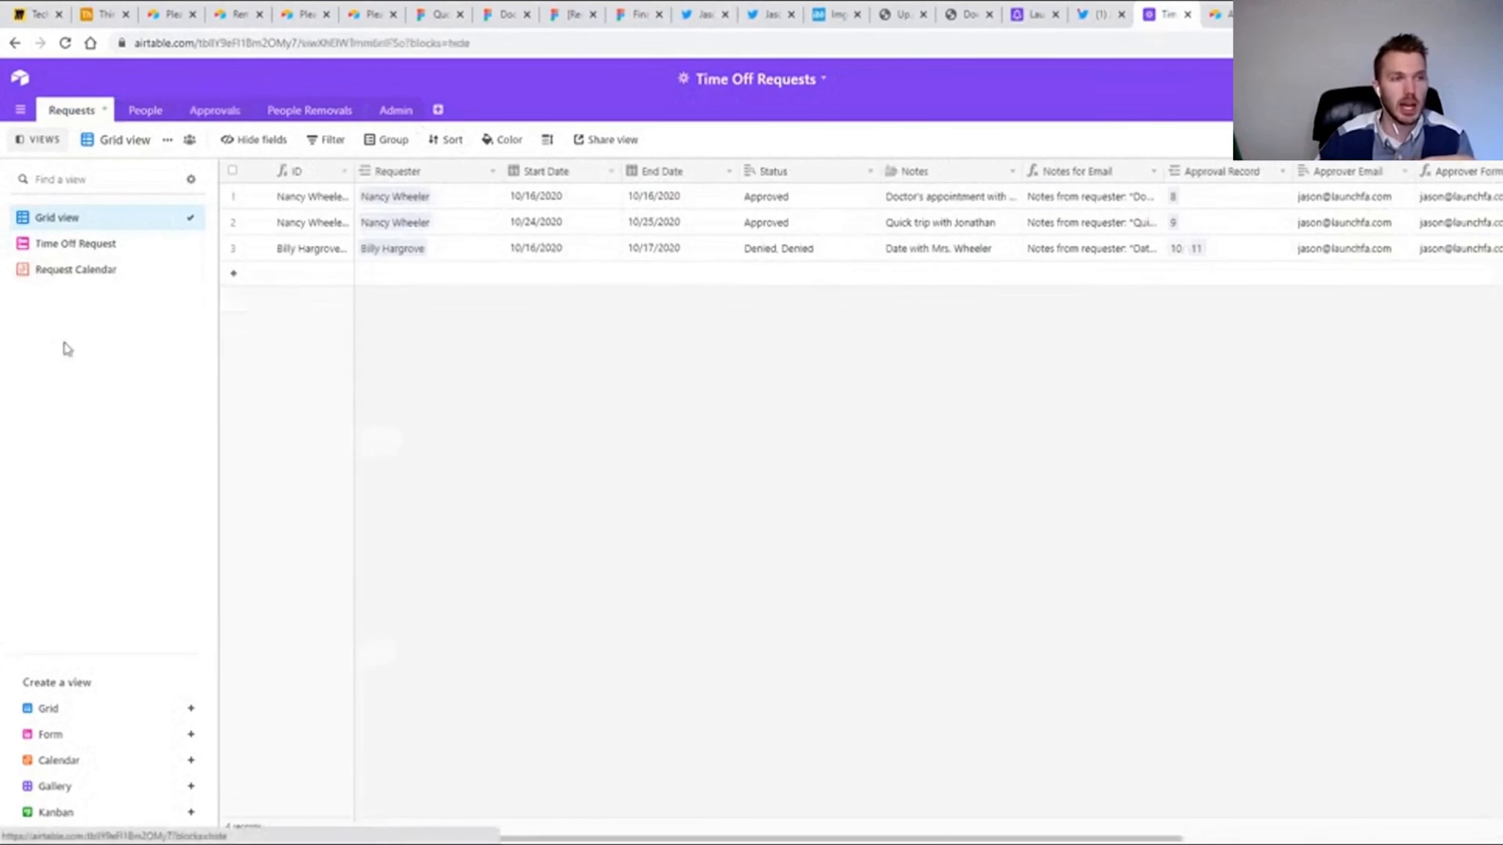
left_click(64, 274)
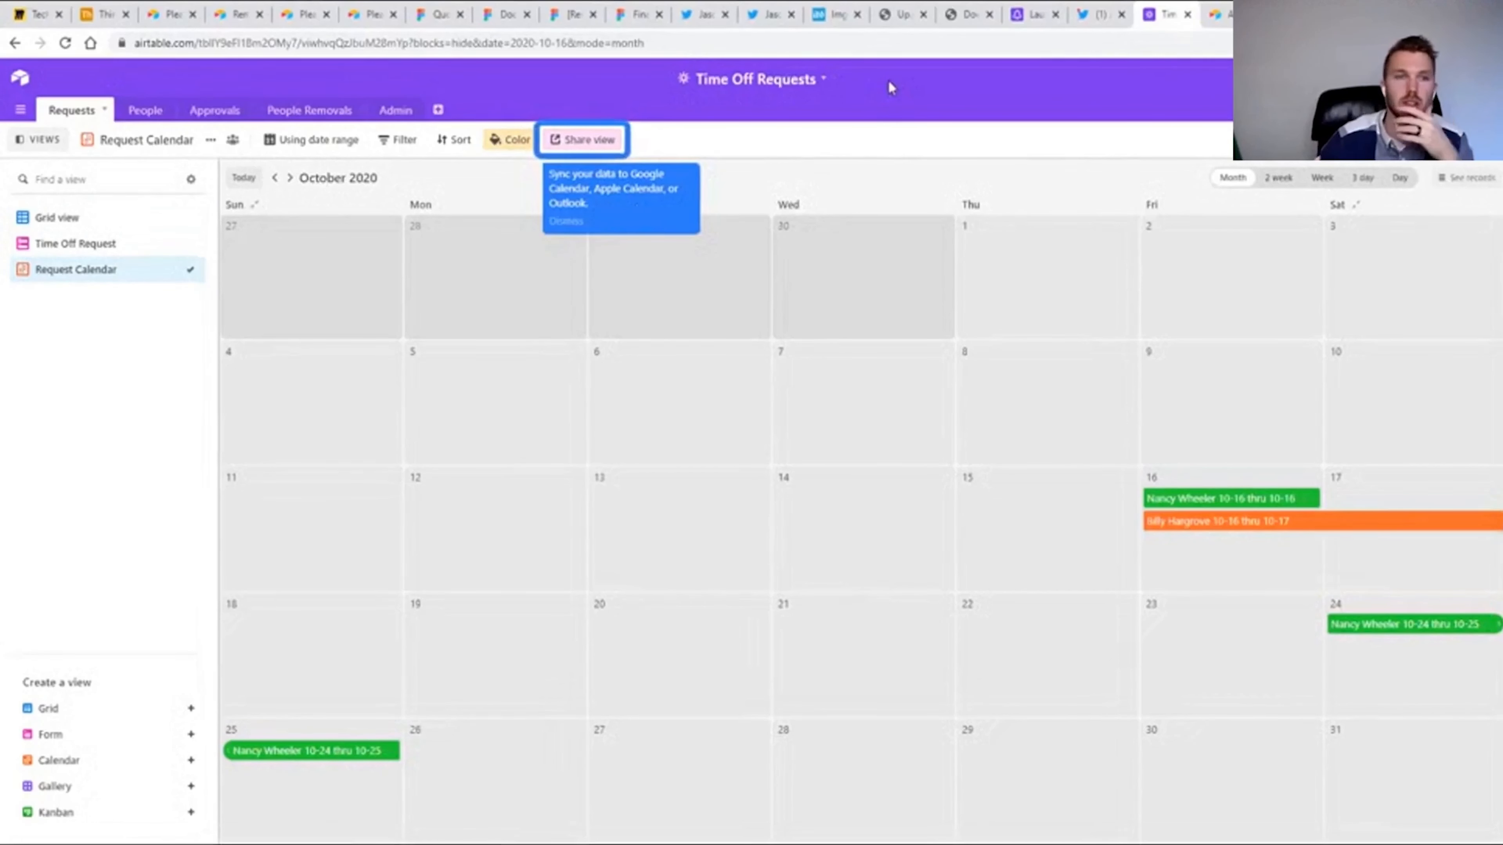
left_click(309, 110)
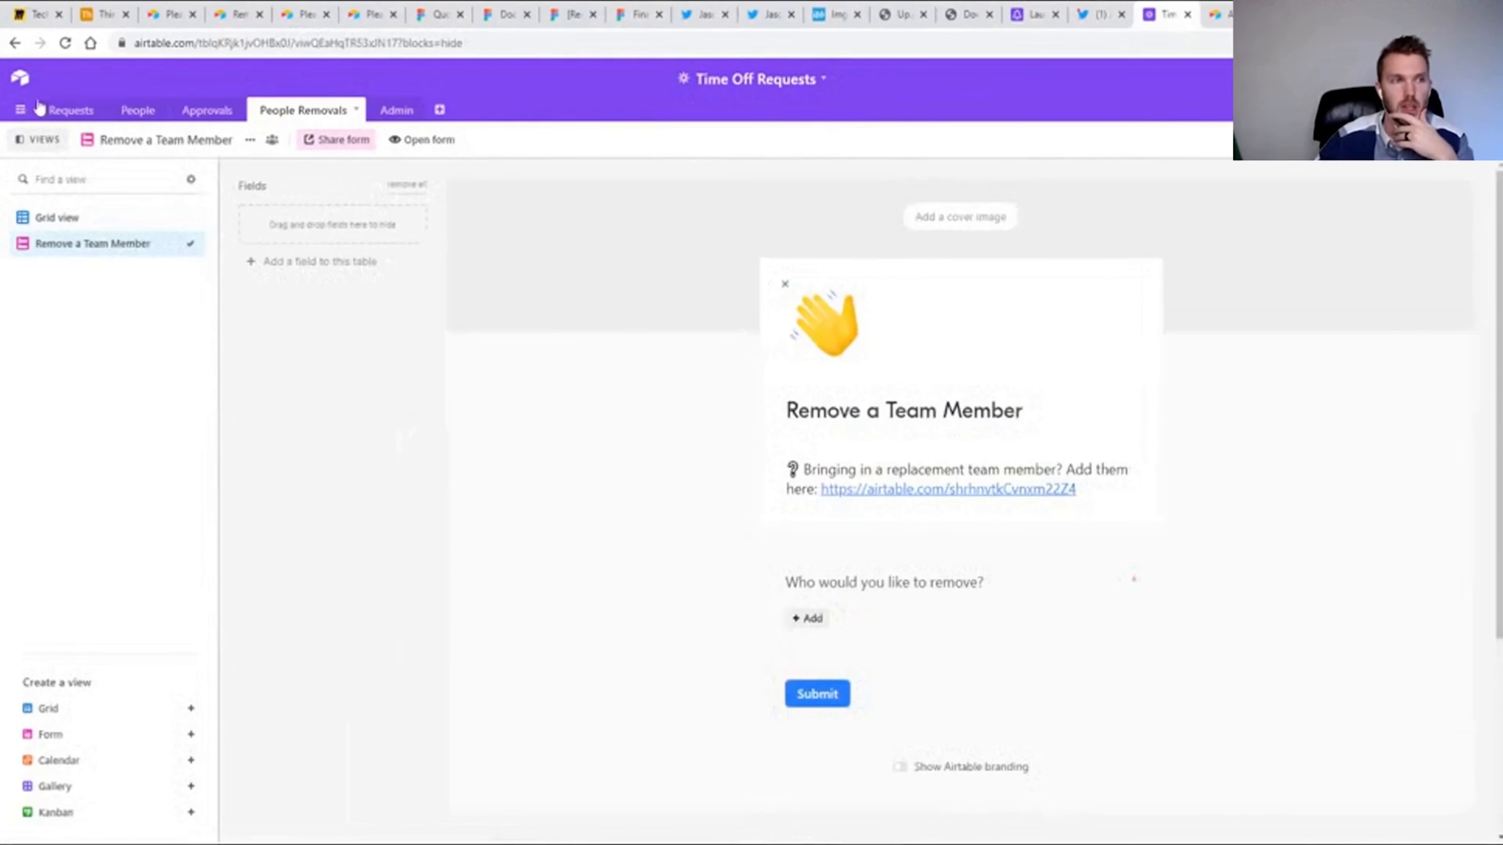
left_click(58, 110)
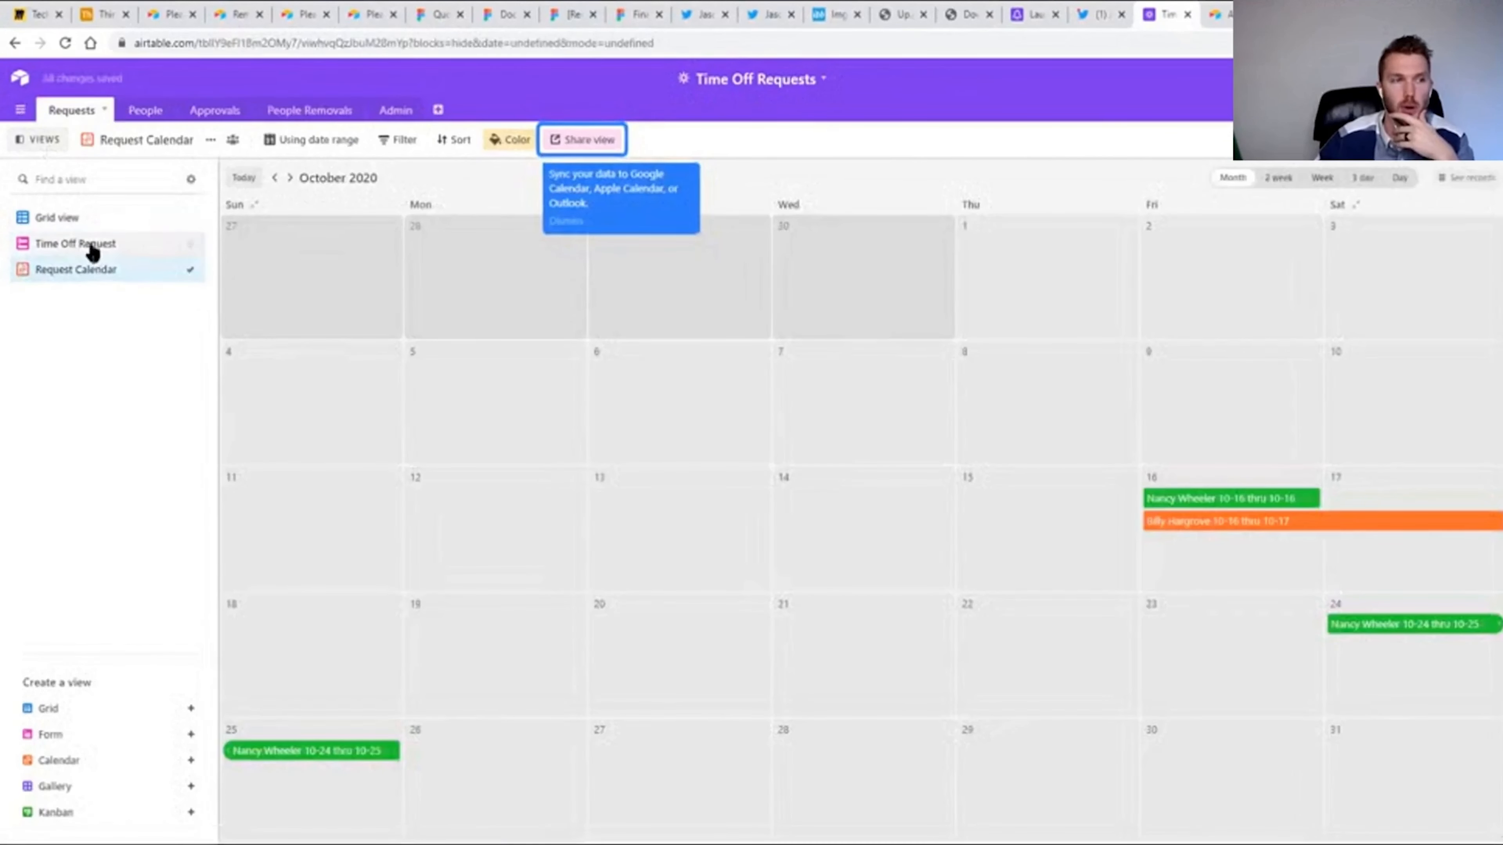
left_click(92, 245)
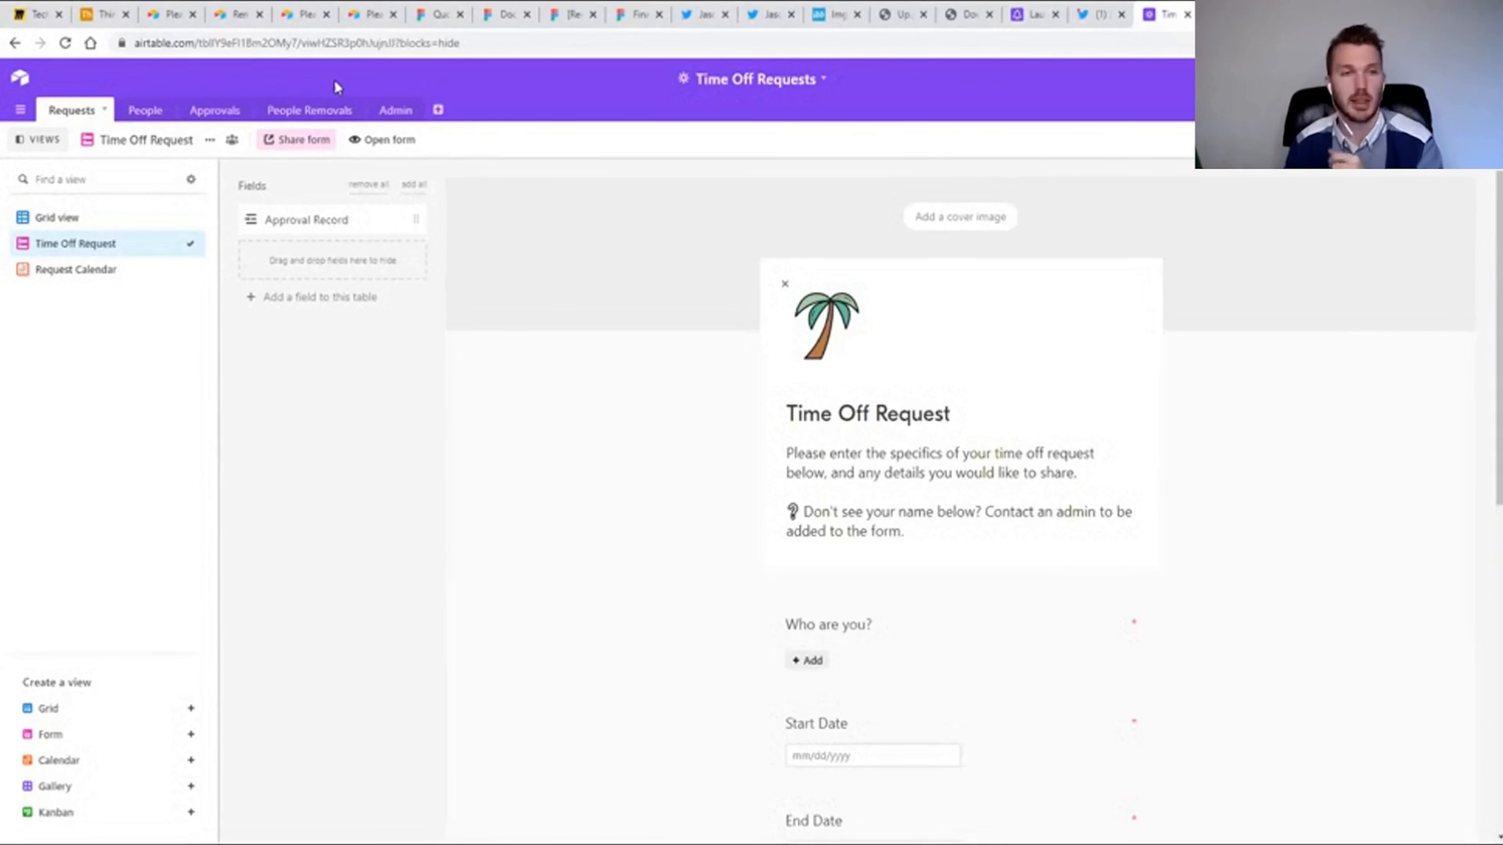
Open the shared link of the Admin table's Admin Panel gallery in a new browser tab.
left_click(403, 117)
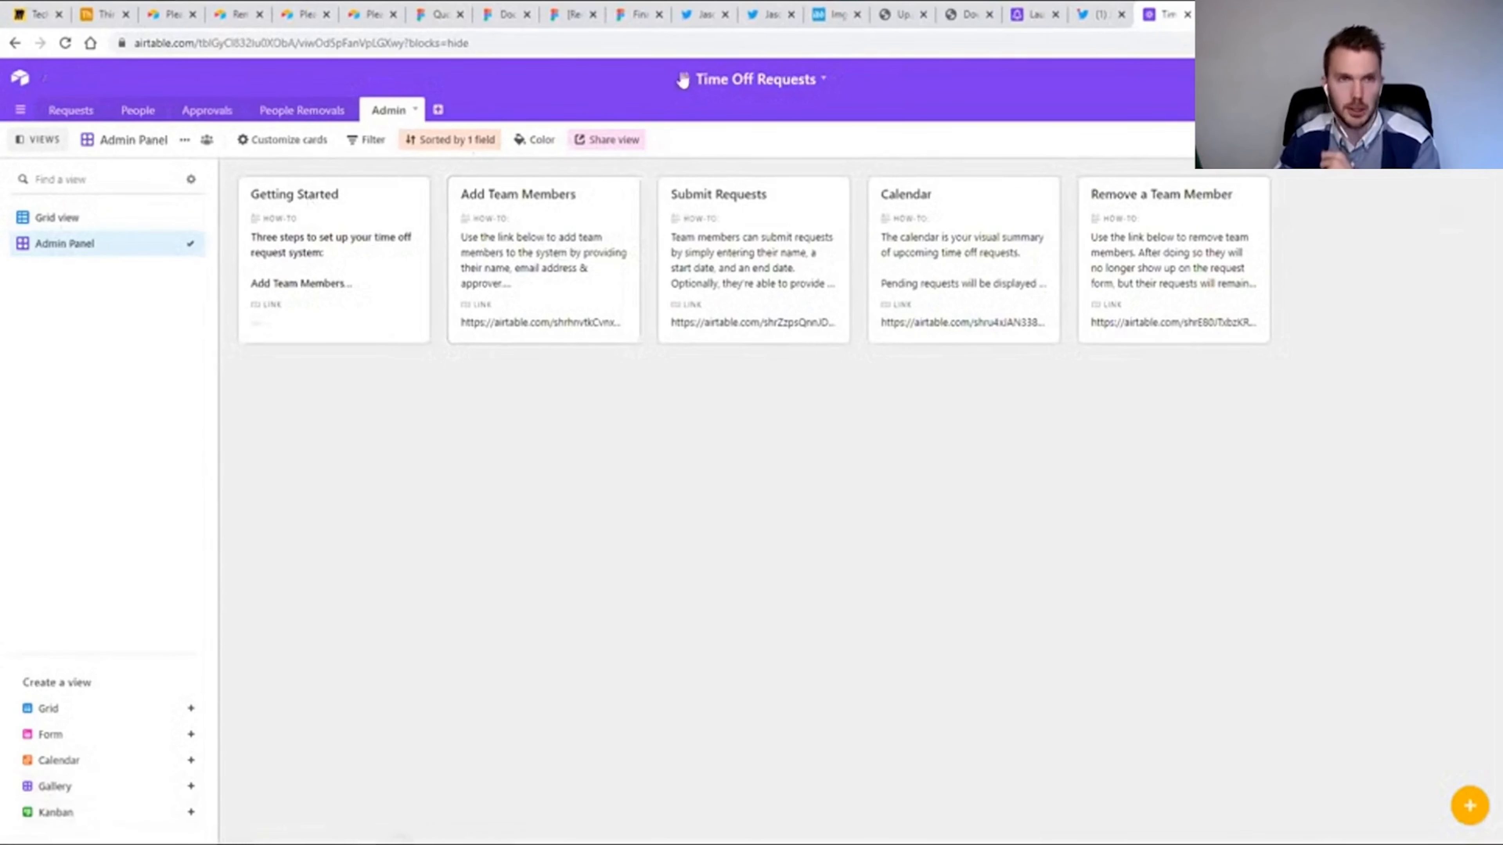
left_click(609, 139)
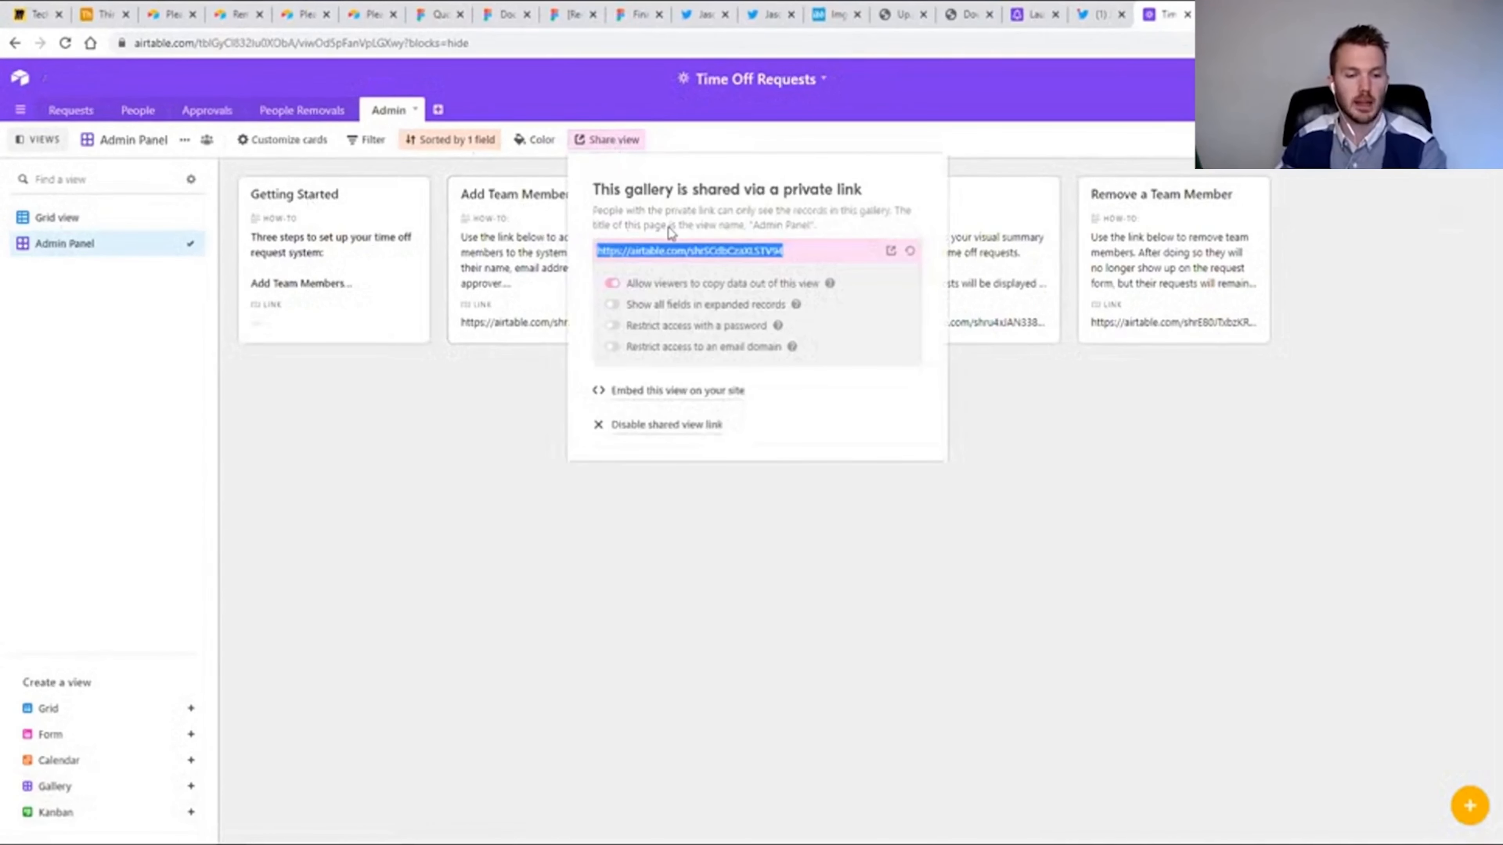
key("ctrl+t")
key("Return")
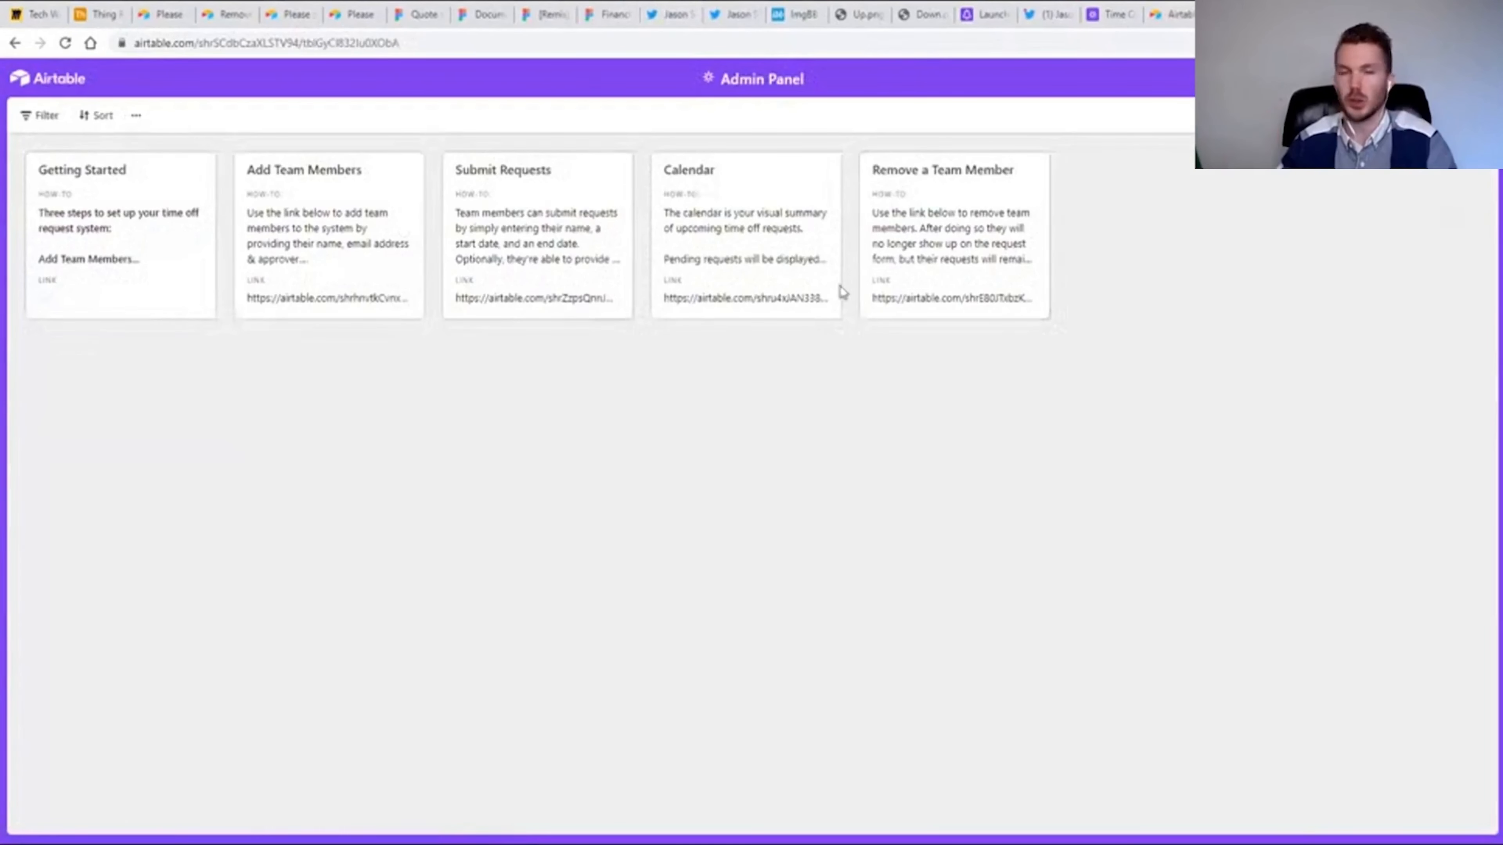
Read the Getting Started and Add Team Members cards in the shared Admin Panel.
left_click(79, 219)
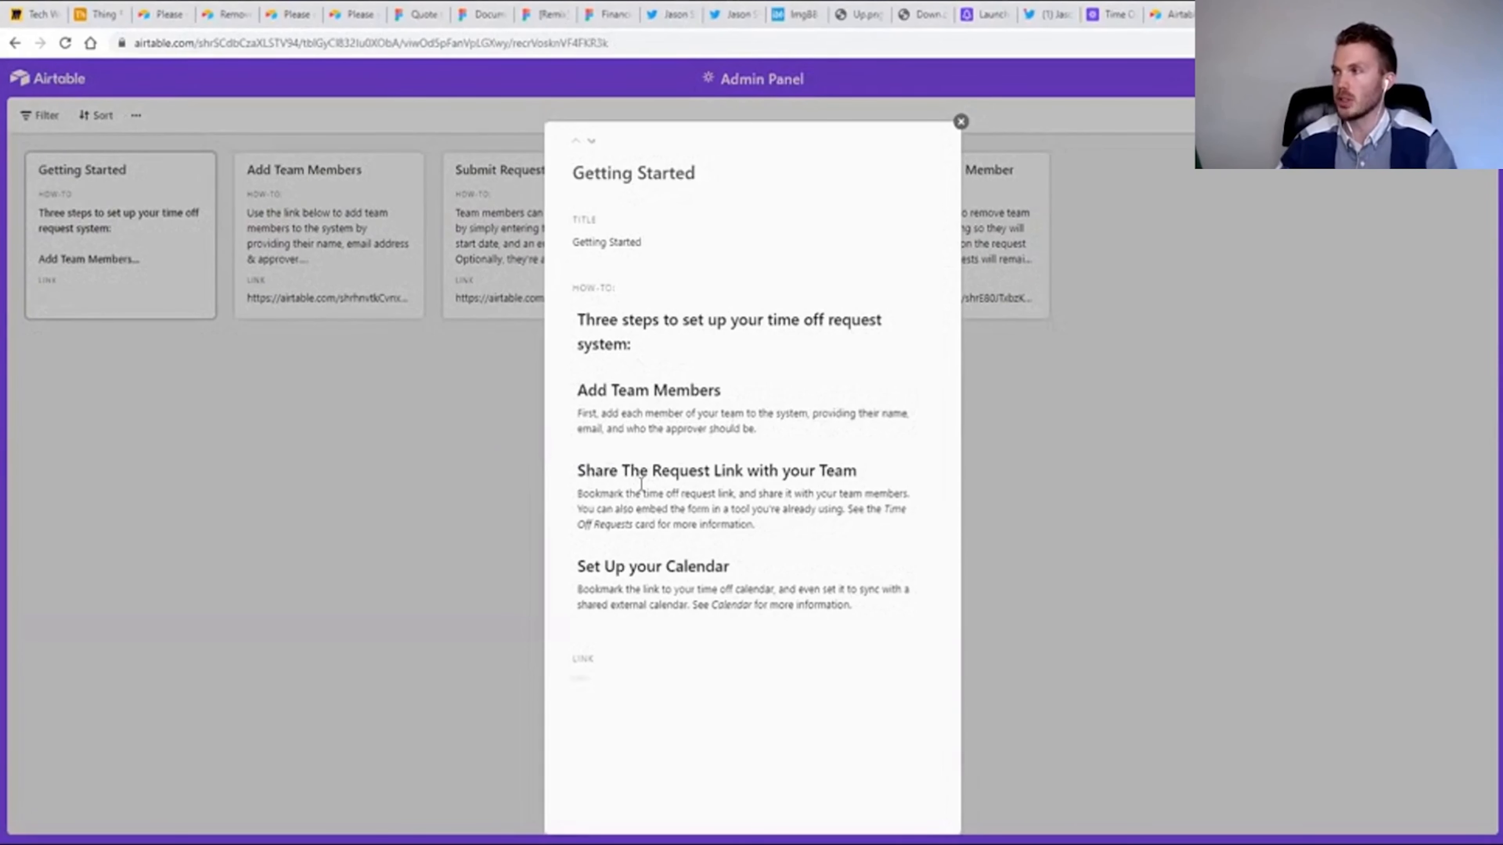
left_click(1089, 482)
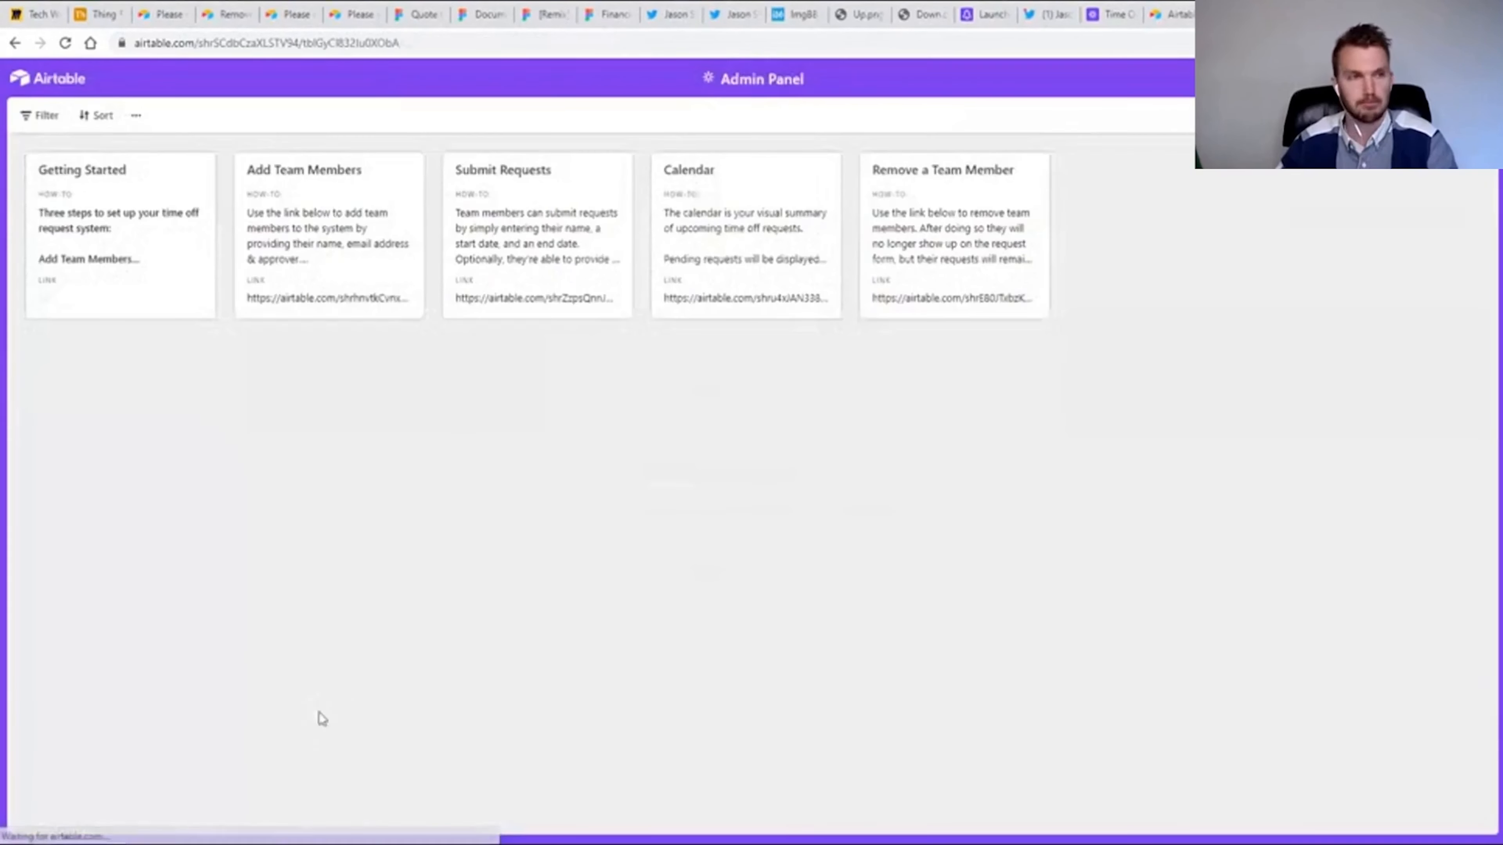
left_click(302, 235)
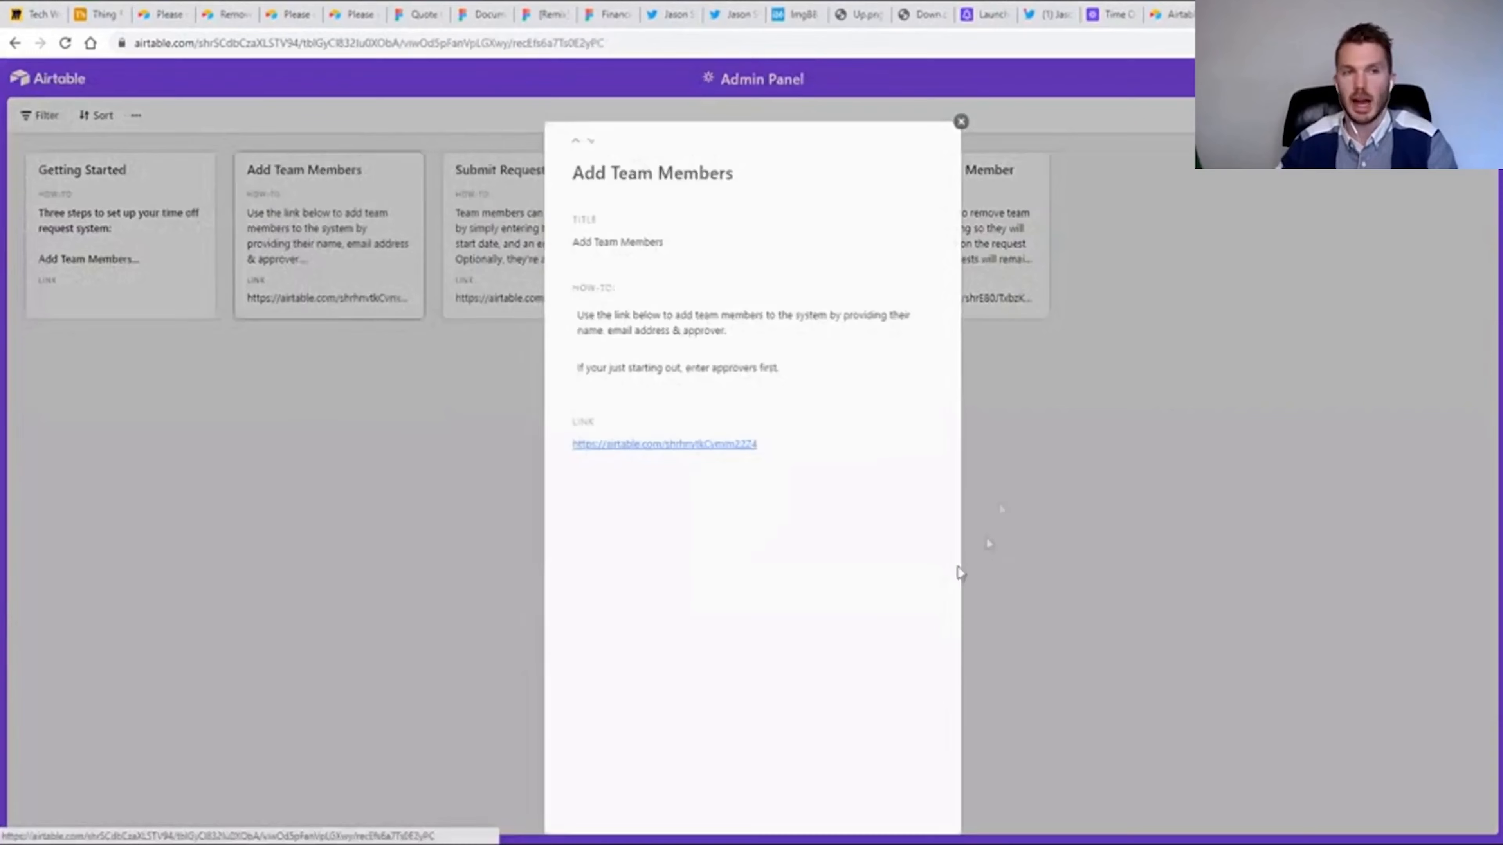
left_click(1015, 464)
Read the Submit Requests card, highlighting its iframe embed code, and open the Calendar card.
left_click(546, 272)
left_click(517, 262)
left_click(510, 259)
left_click_drag(583, 461, 773, 510)
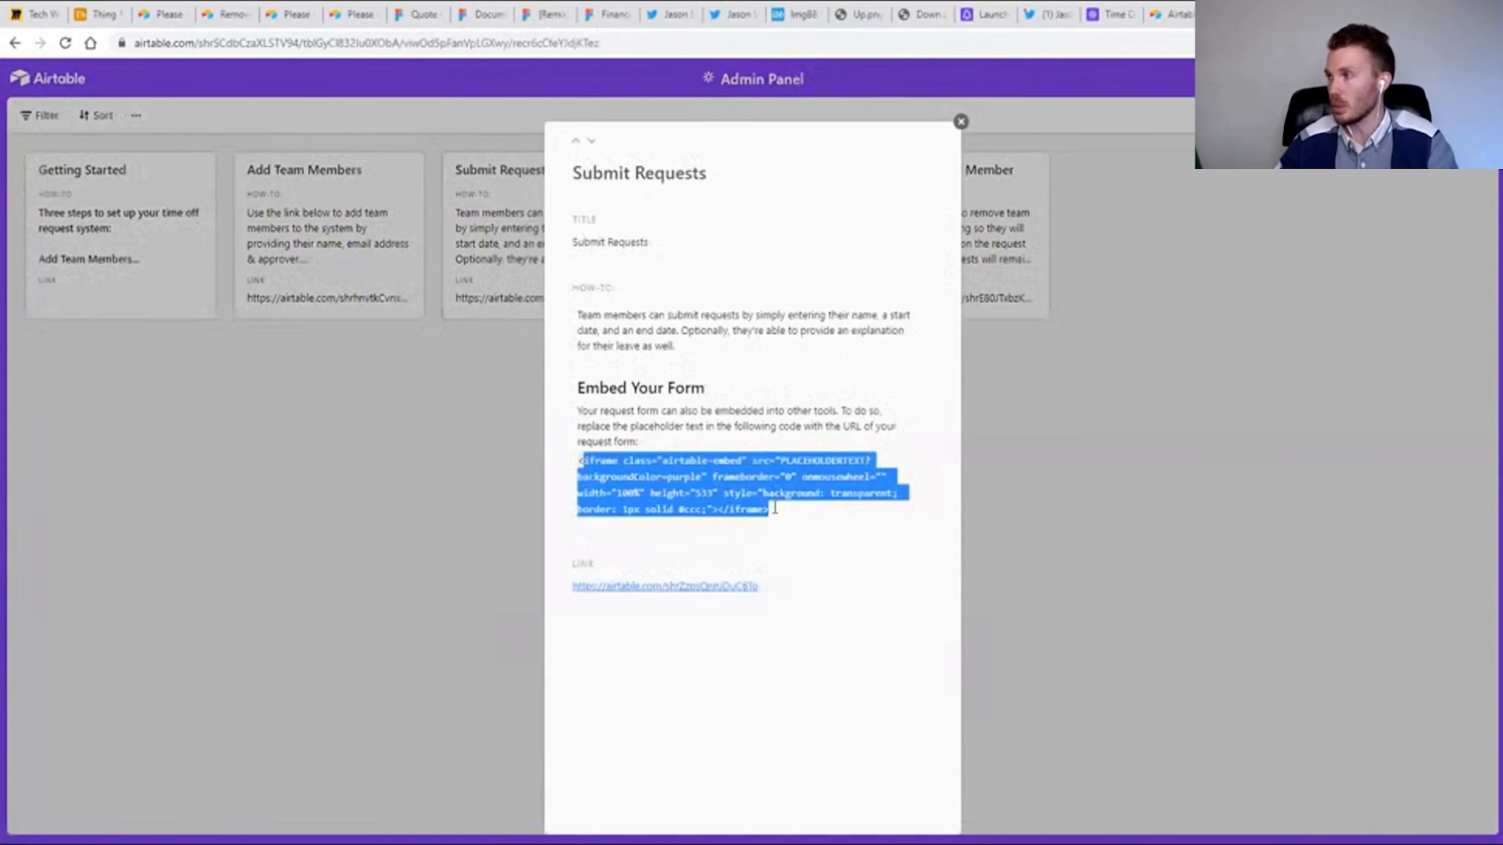
left_click(1038, 374)
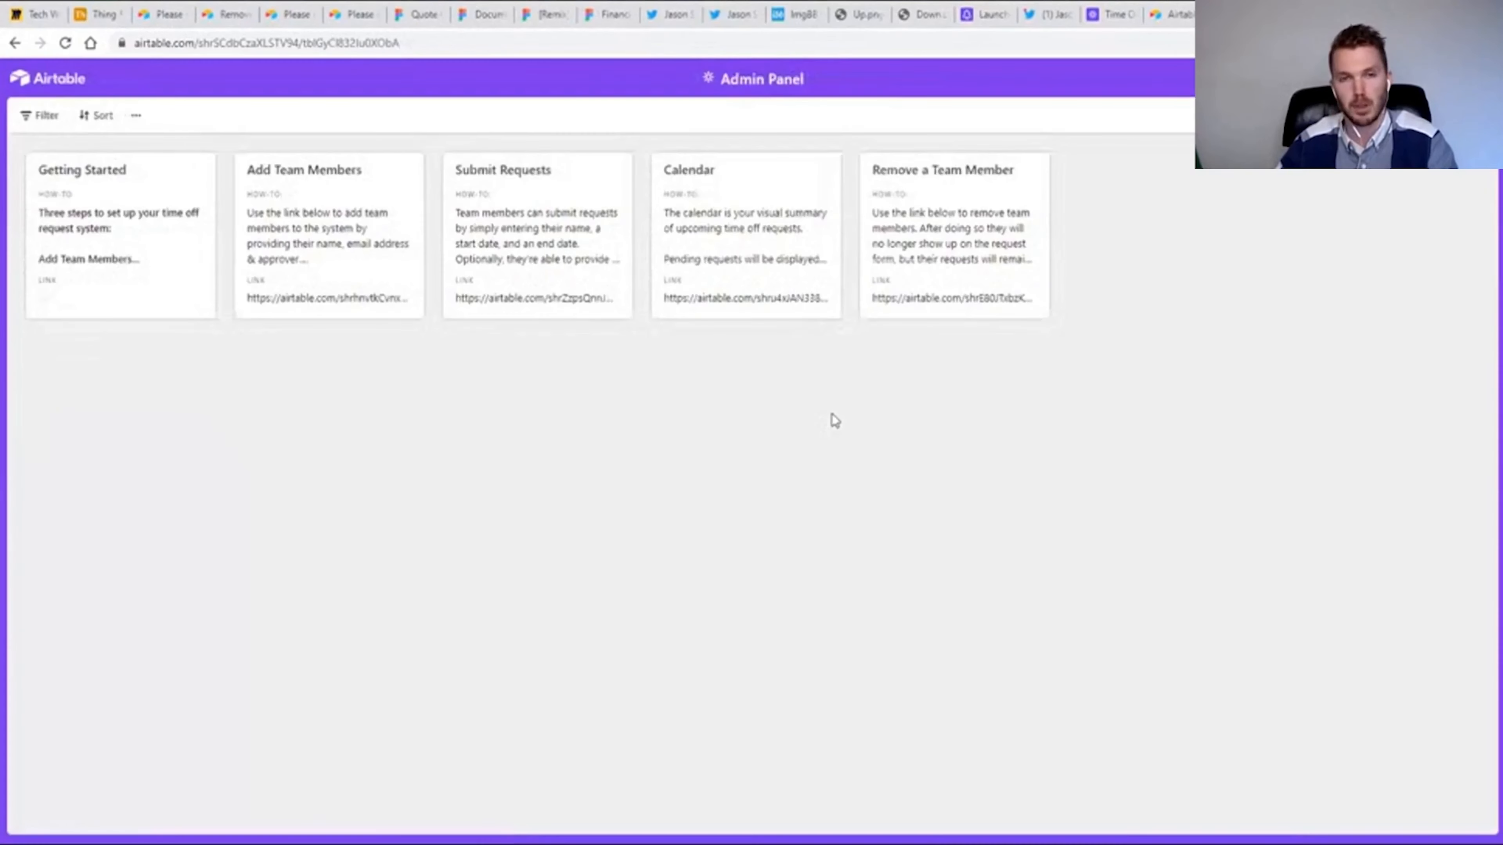
left_click(711, 255)
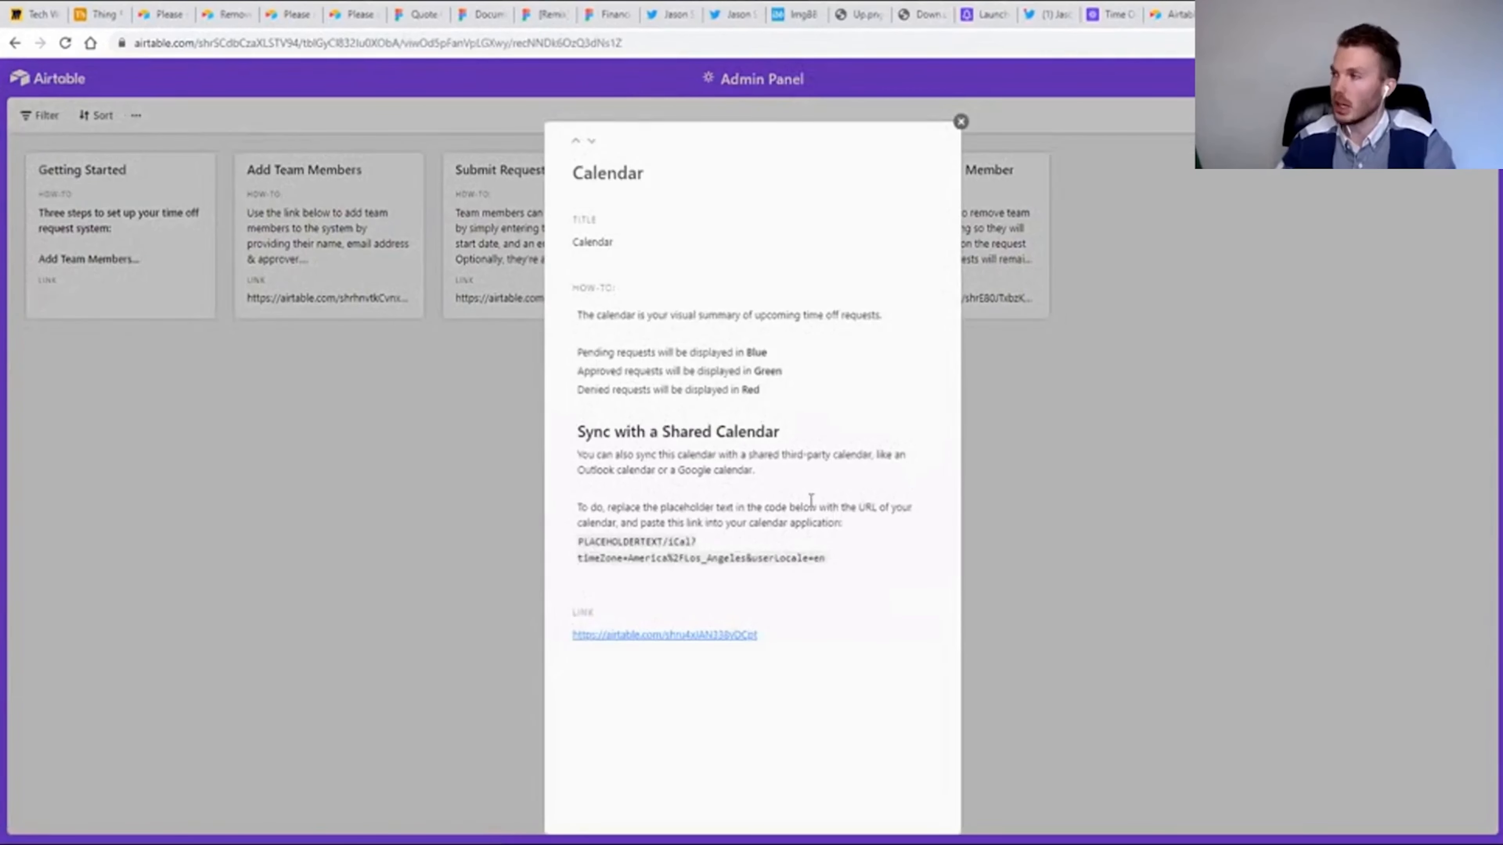